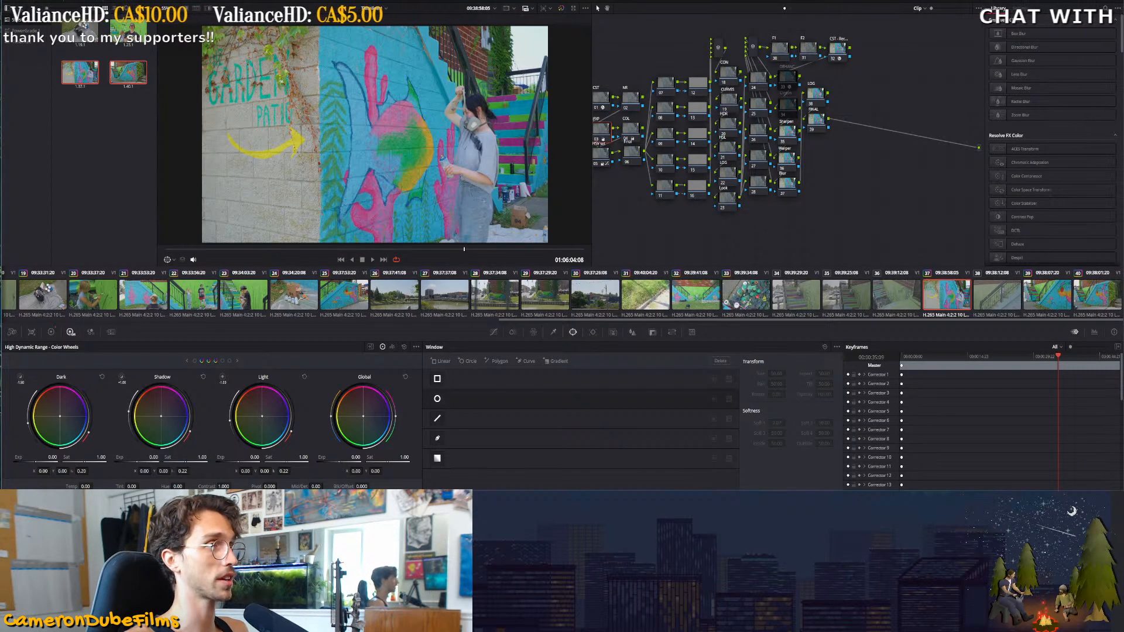
Go to the Edit page, remove all clips from Timeline 1 and show the media pool as a list
key("shift+4")
scroll(442, 329, "down", 3)
left_click_drag(424, 261, 52, 436)
key("Delete")
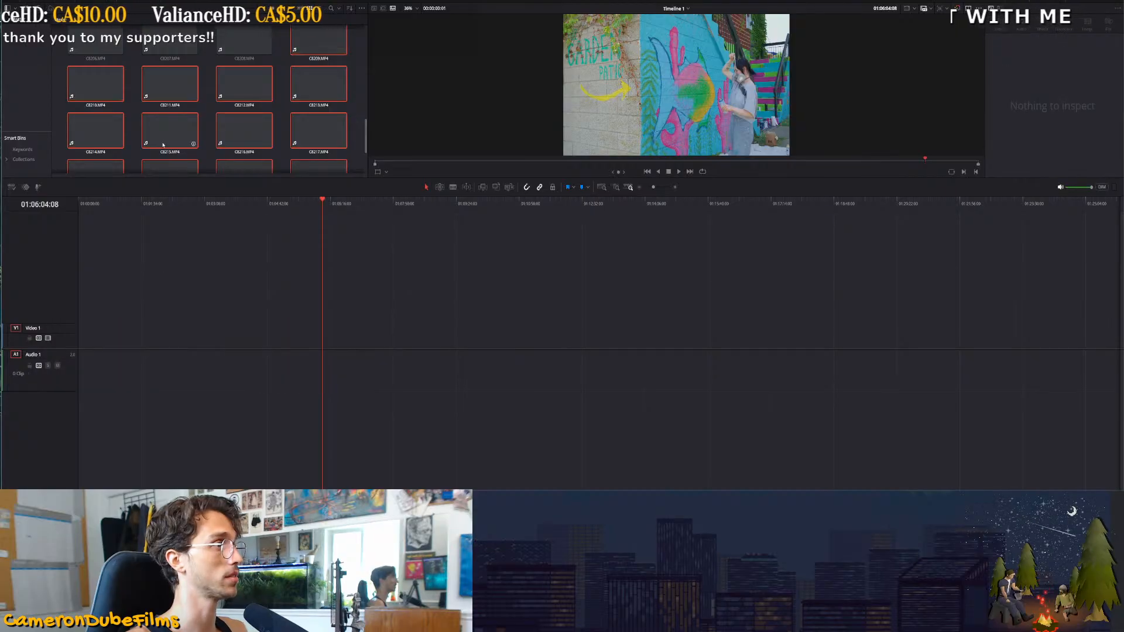
scroll(164, 157, "up", 4)
left_click(319, 8)
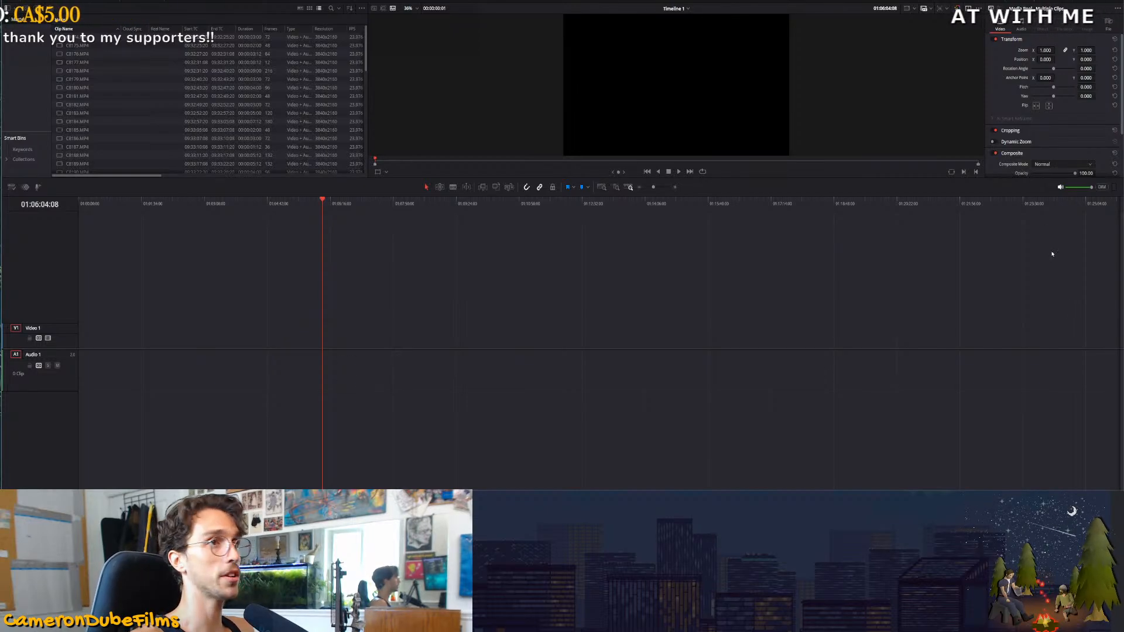
Open the BRENCAST project and bring its Episodes FULL timeline up on the Deliver page
key("shift+1")
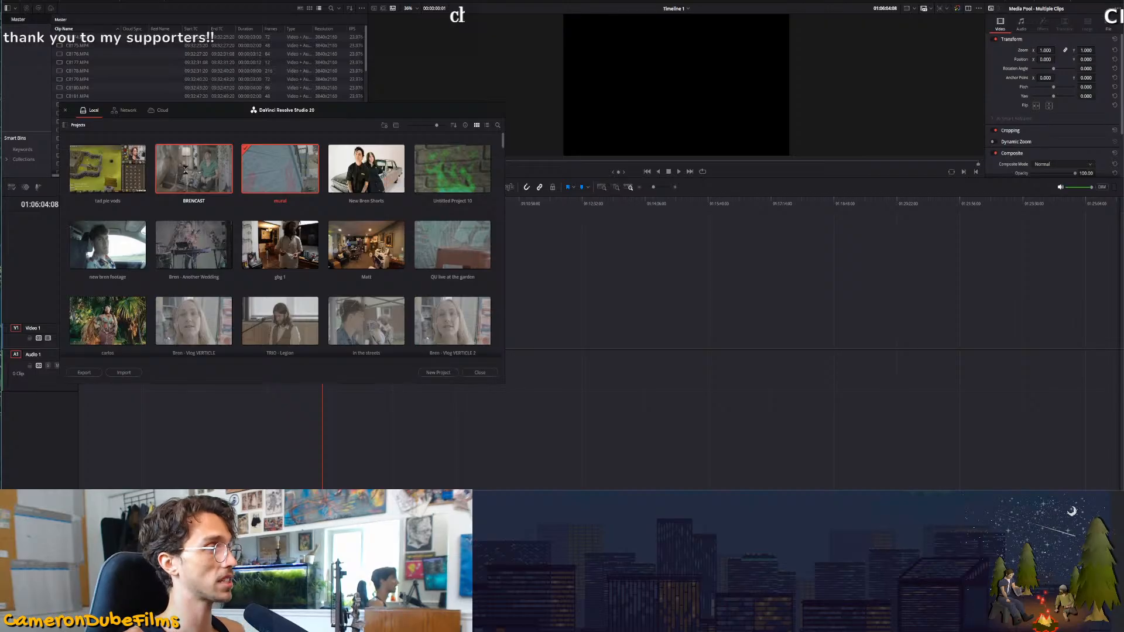
double_click(185, 170)
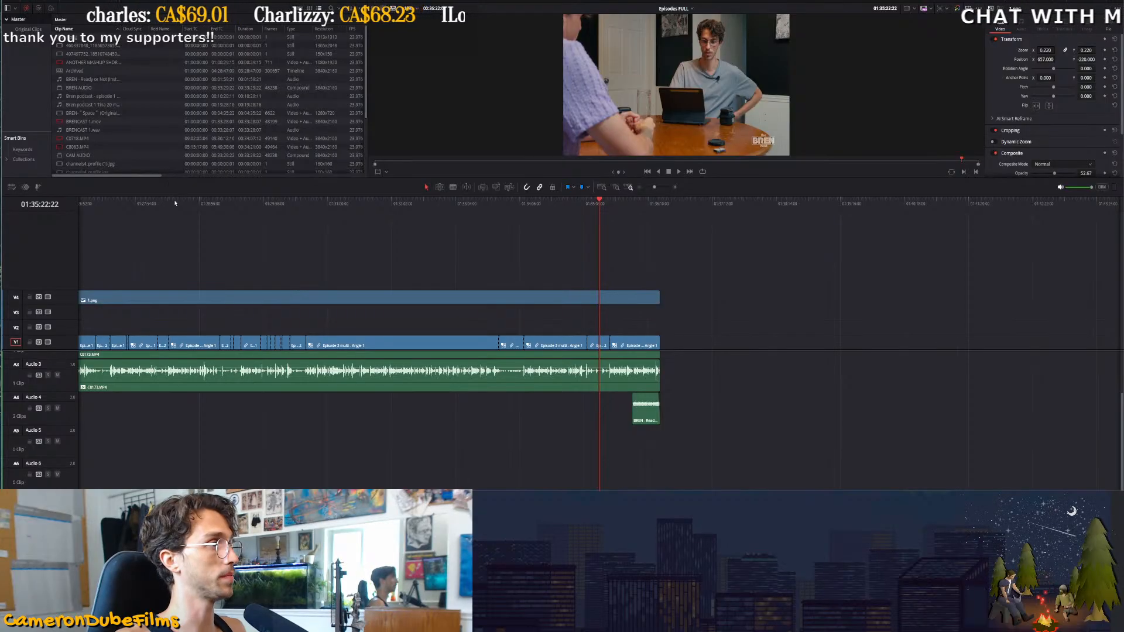
key("Home")
scroll(284, 261, "down", 5)
scroll(284, 261, "up", 3)
left_click(421, 212)
left_click(473, 458)
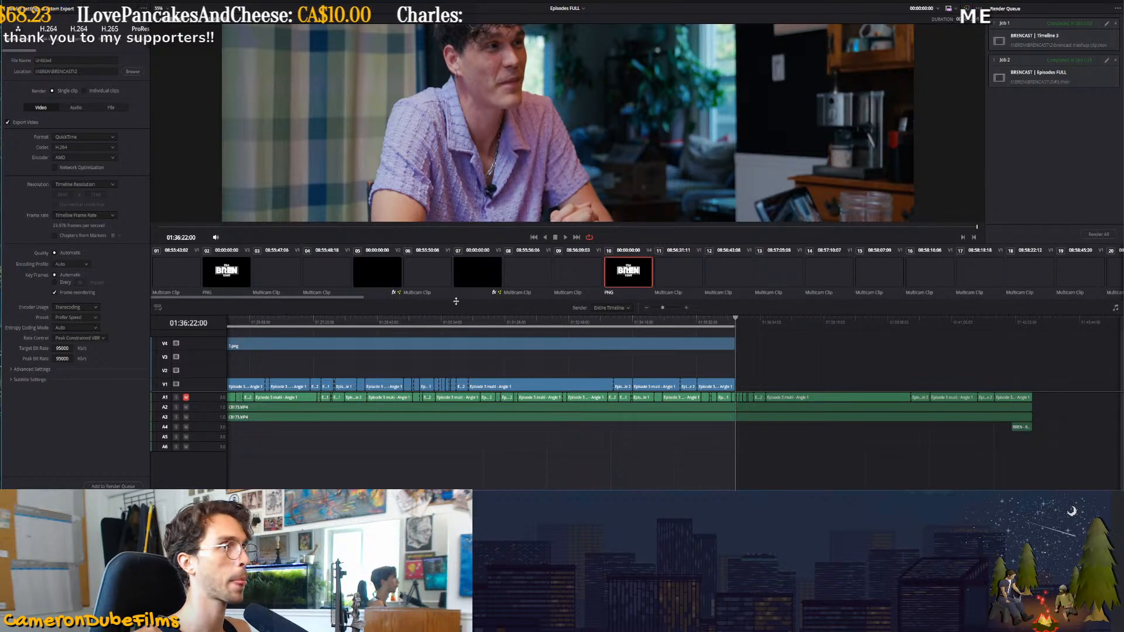
Open the rendered file of the Episodes FULL job from the render queue and play it full-screen at 100% volume
right_click(1052, 74)
left_click(1073, 84)
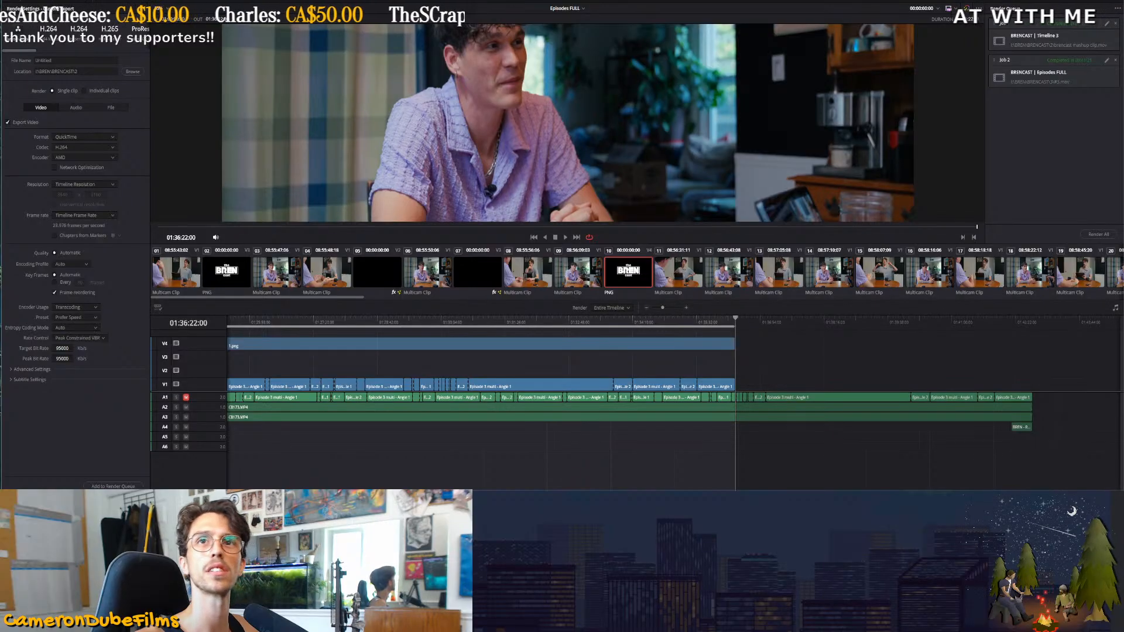
left_click_drag(1123, 64, 562, 1)
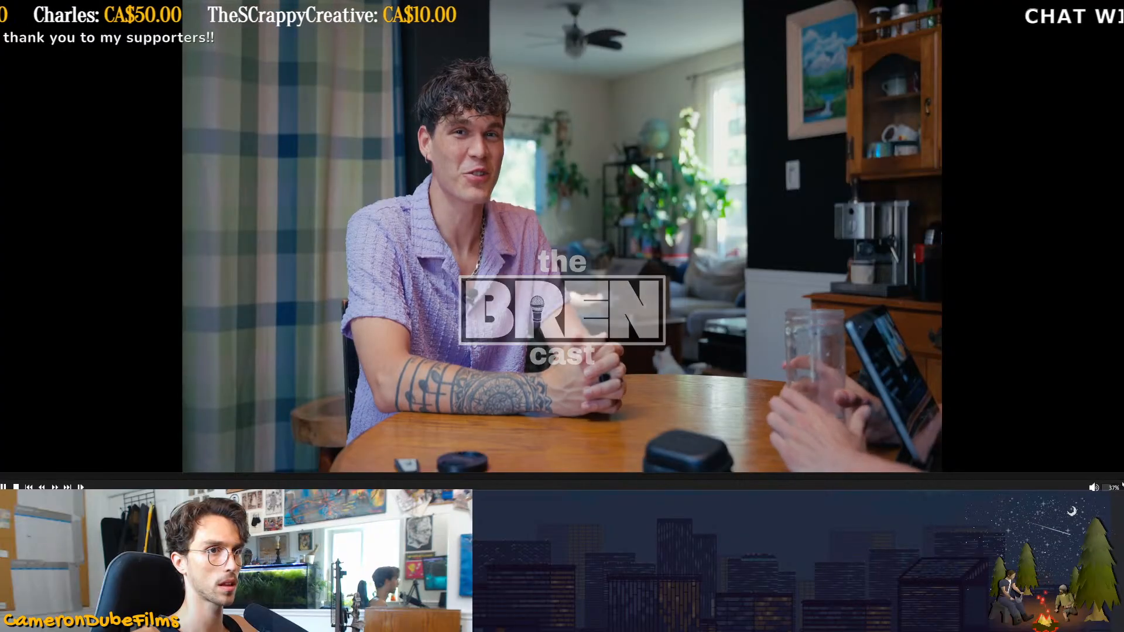
left_click(1122, 486)
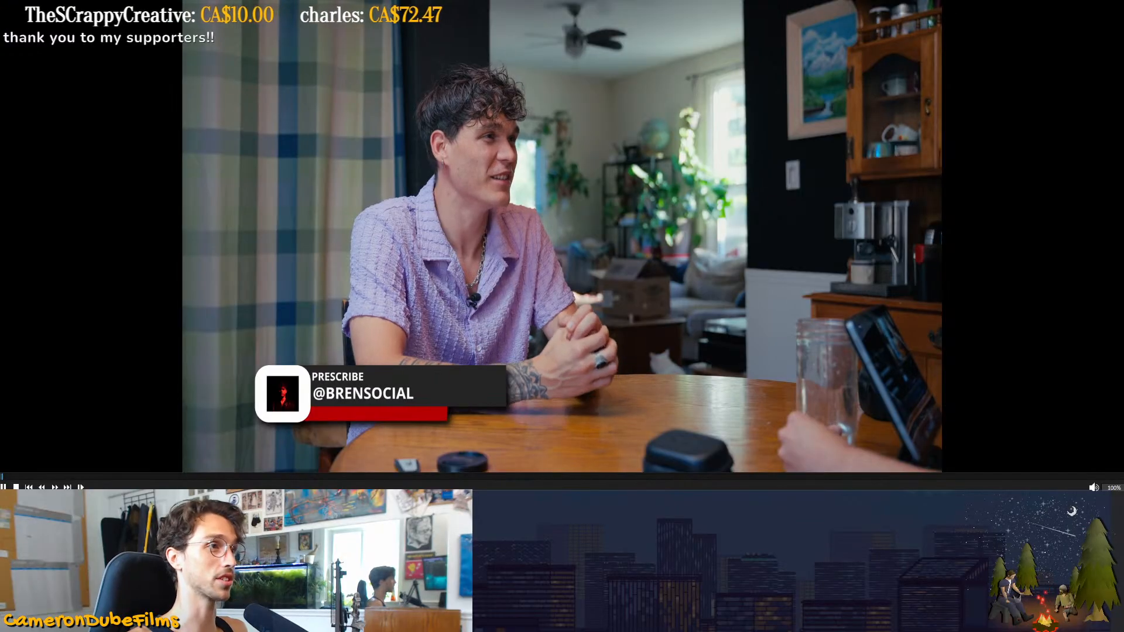
Review the opening minutes of the rendered episode, pausing to examine the handle graphics and corner logo
key("space")
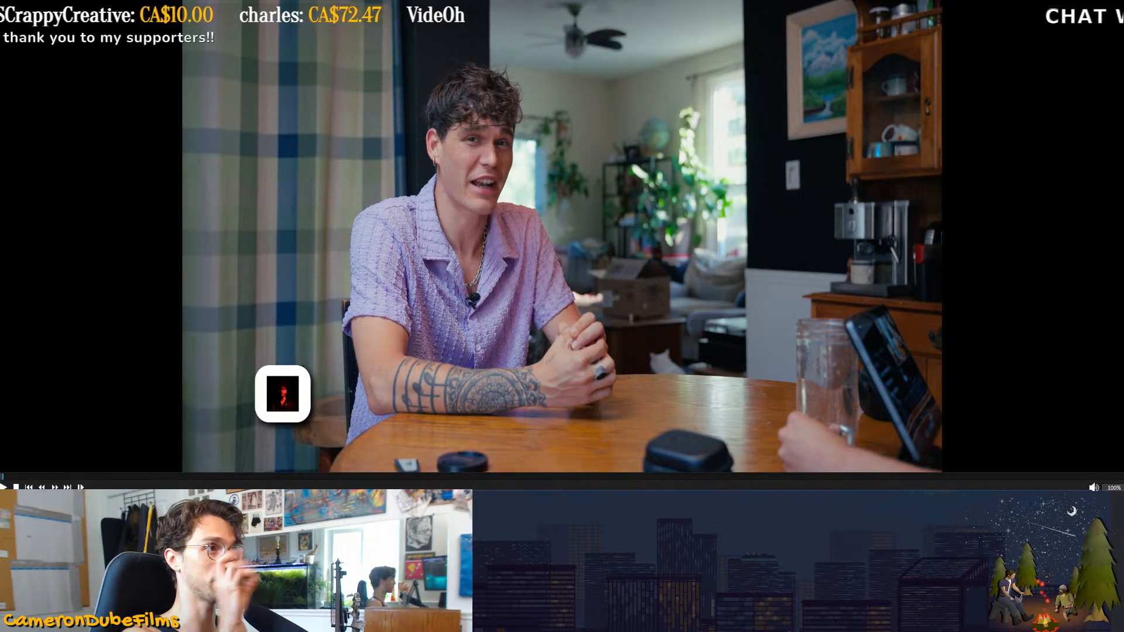
key("space")
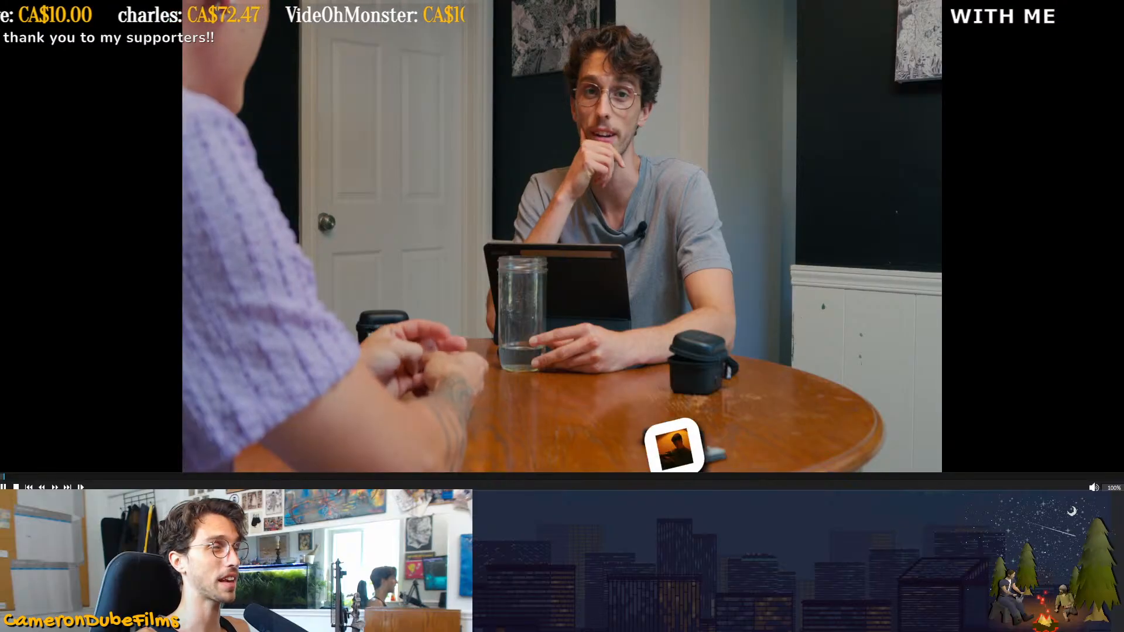
key("space")
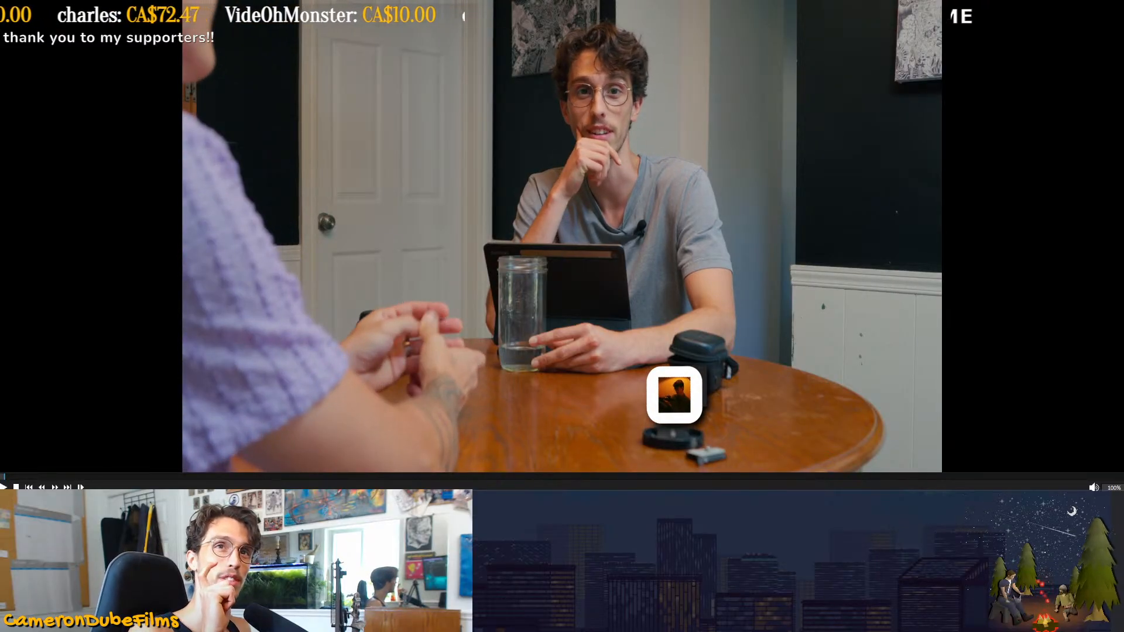
key("space")
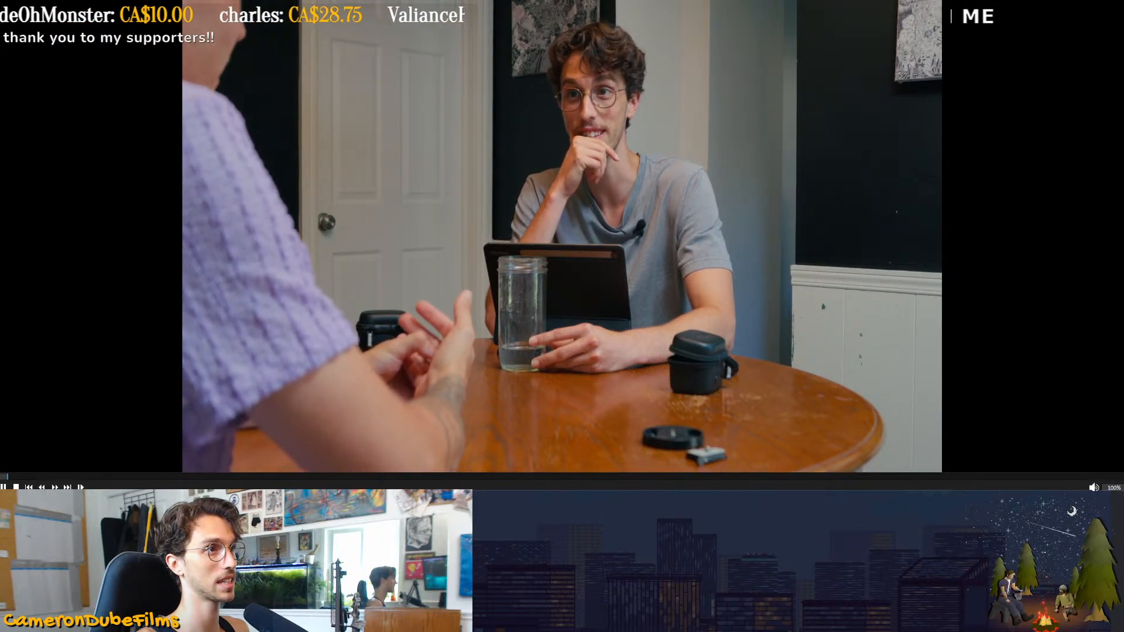
key("space")
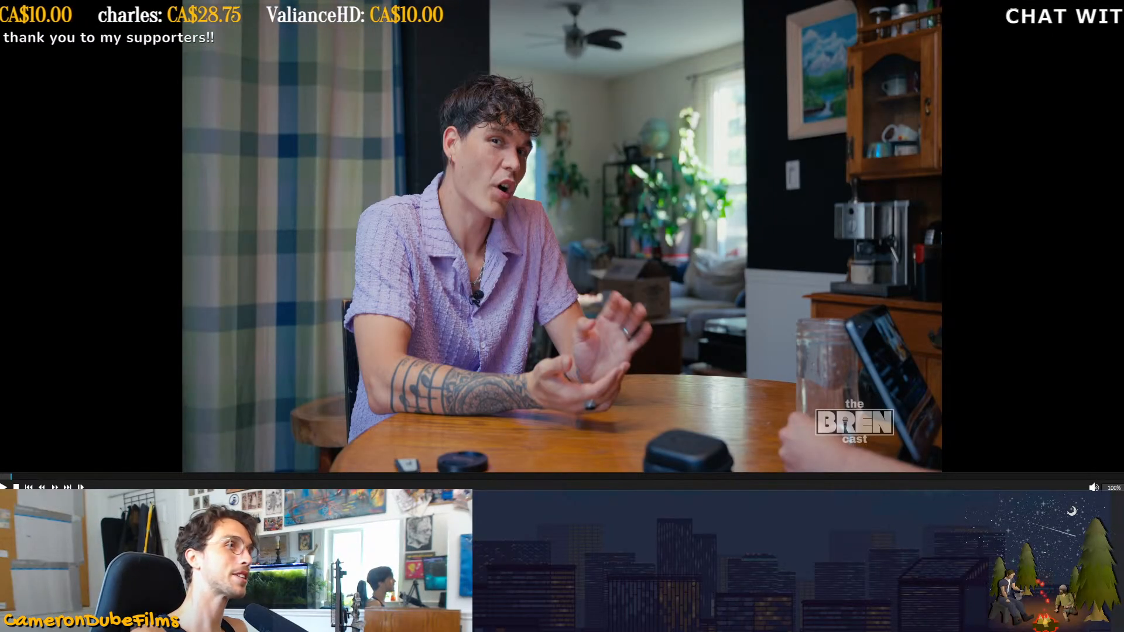
key("space")
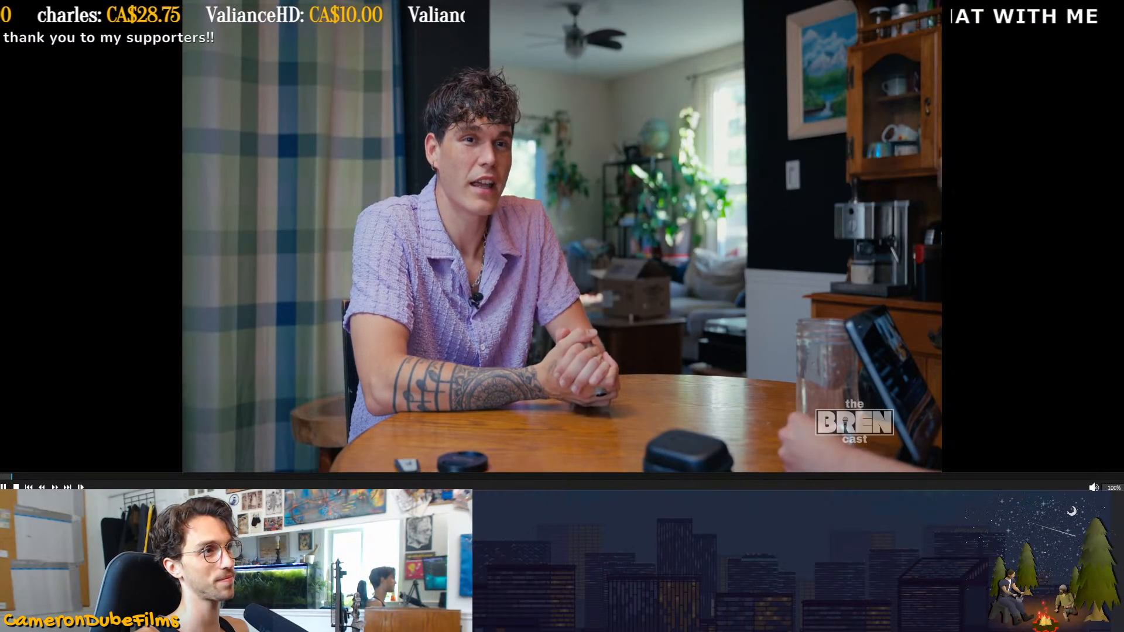
key("space")
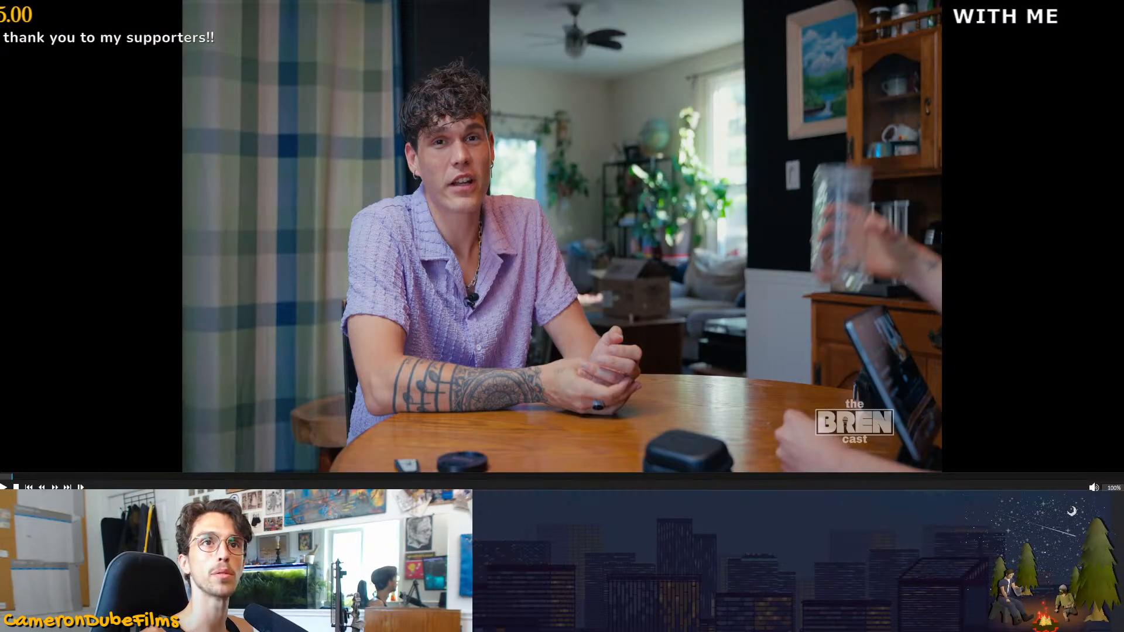
key("space")
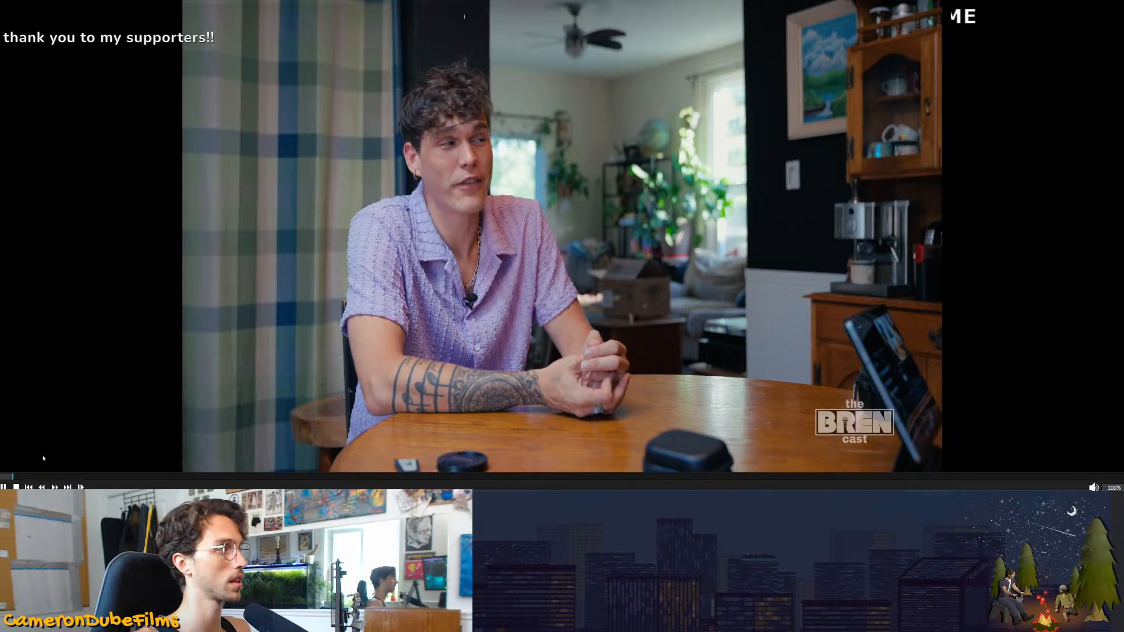
Skip to the end of the rendered episode to check its closing part and return to DaVinci Resolve
left_click_drag(18, 479, 844, 471)
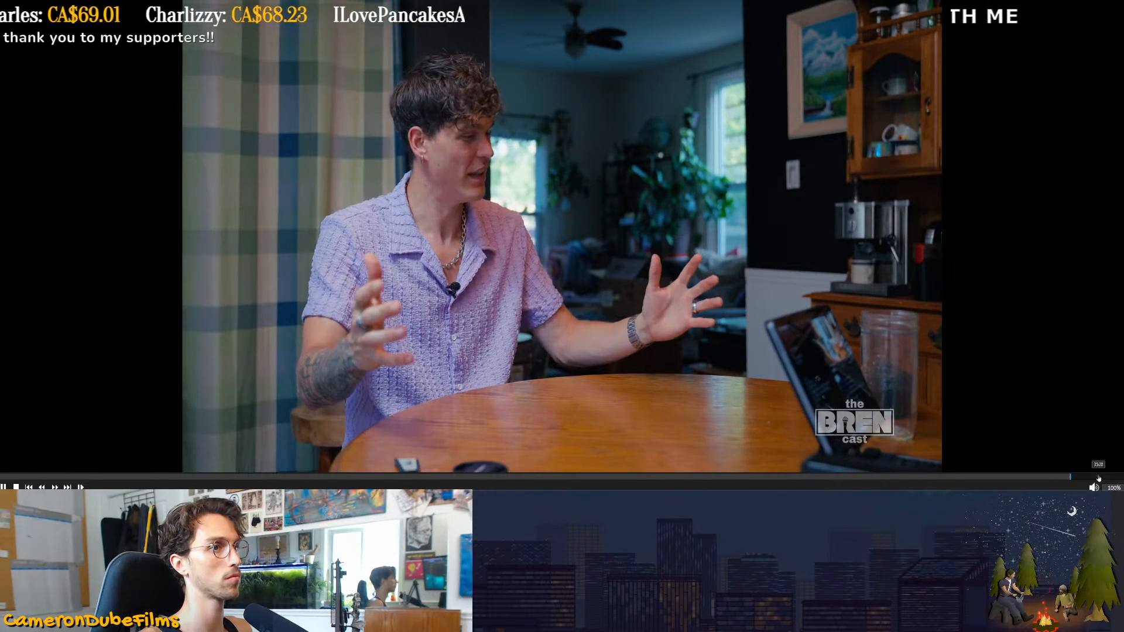
left_click(1098, 477)
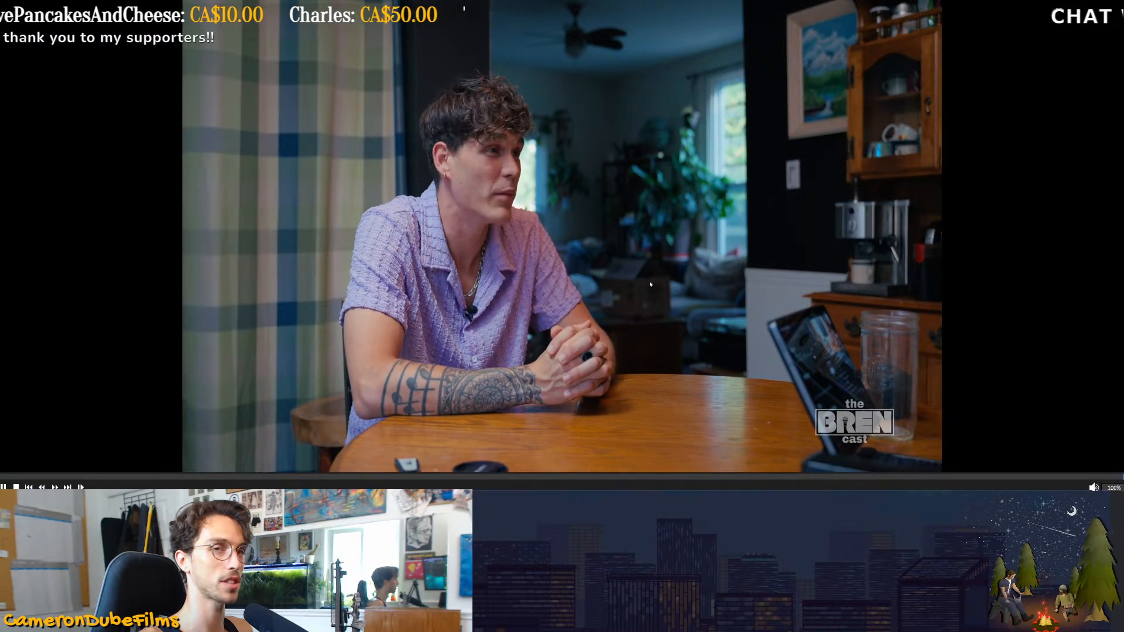
left_click(670, 289)
key("alt+Tab")
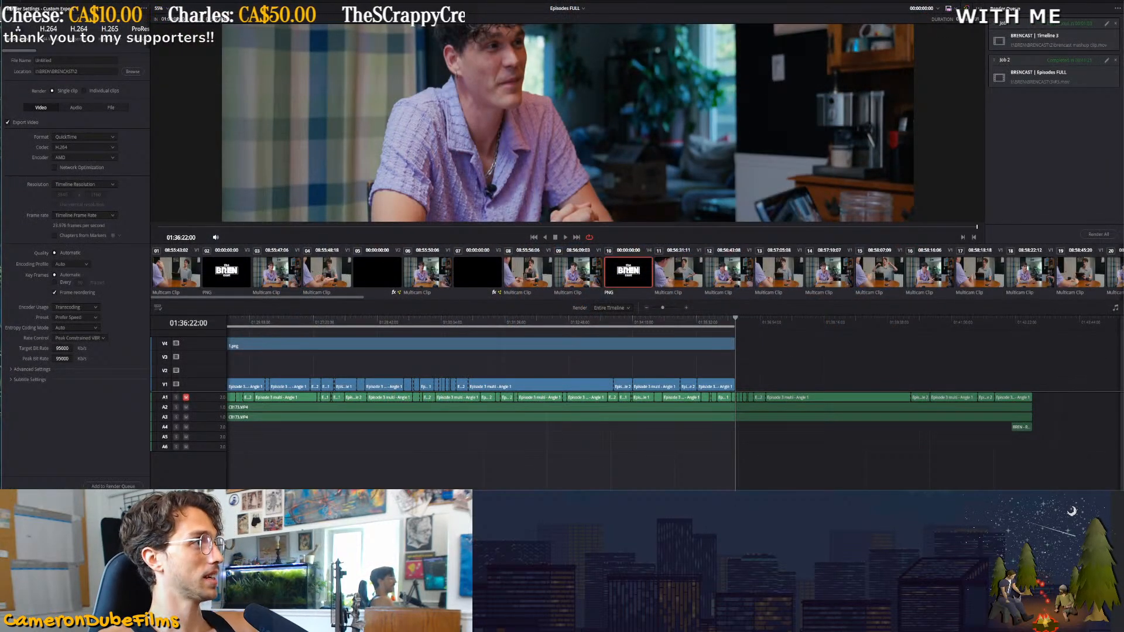
On the Edit page, bring the rendered #3.mov into the Episodes FULL timeline and cut it from there
key("shift+4")
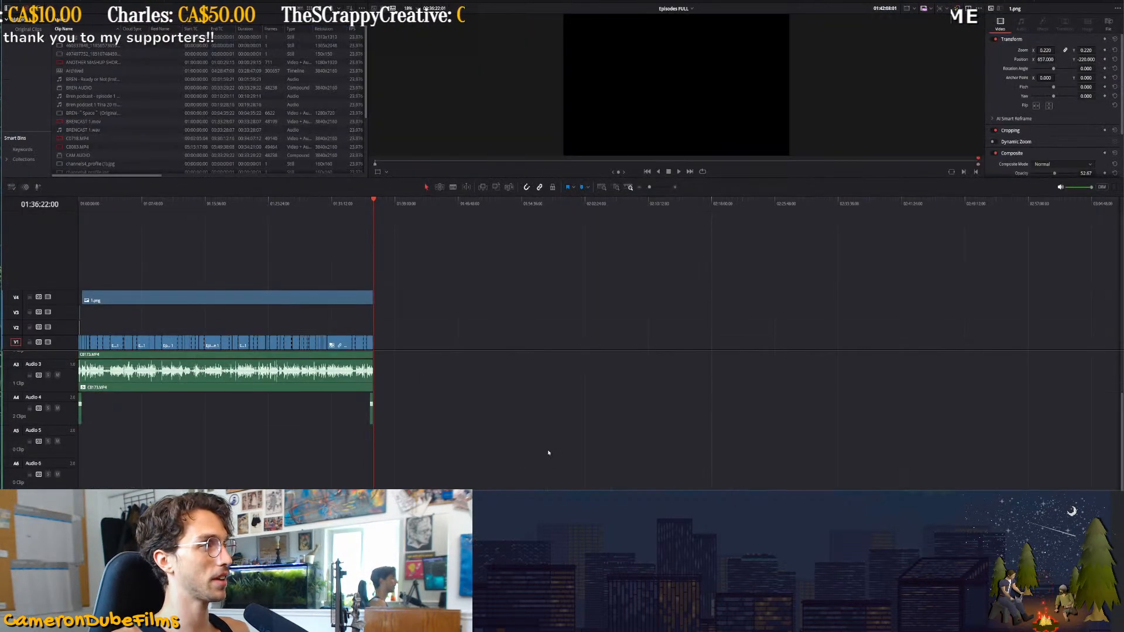
scroll(184, 117, "down", 2)
scroll(184, 117, "down", 2)
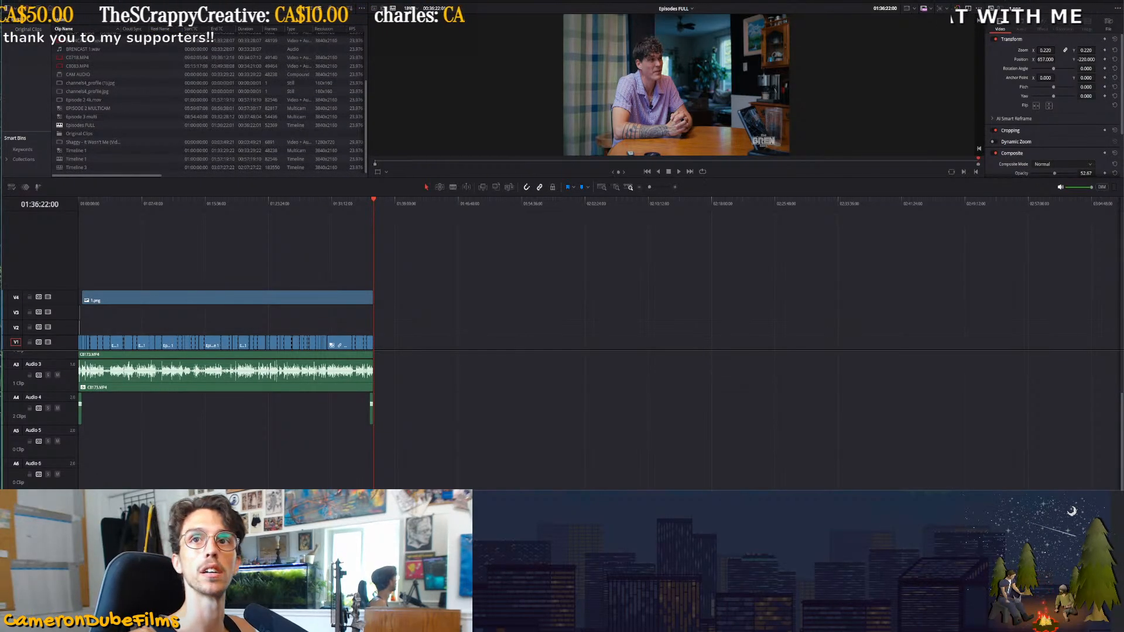
left_click_drag(1006, 331, 444, 351)
left_click_drag(491, 276, 473, 375)
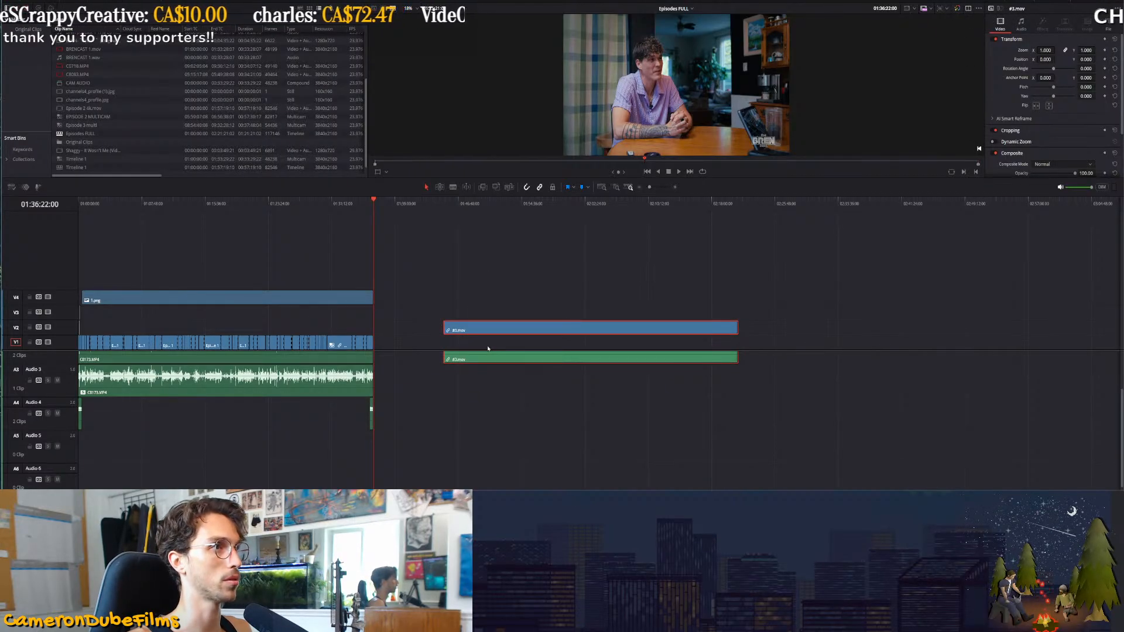
key("Delete")
Switch to Timeline 3, clear all its existing clips and paste #3.mov at the start on tracks V1 and A1
left_click(685, 9)
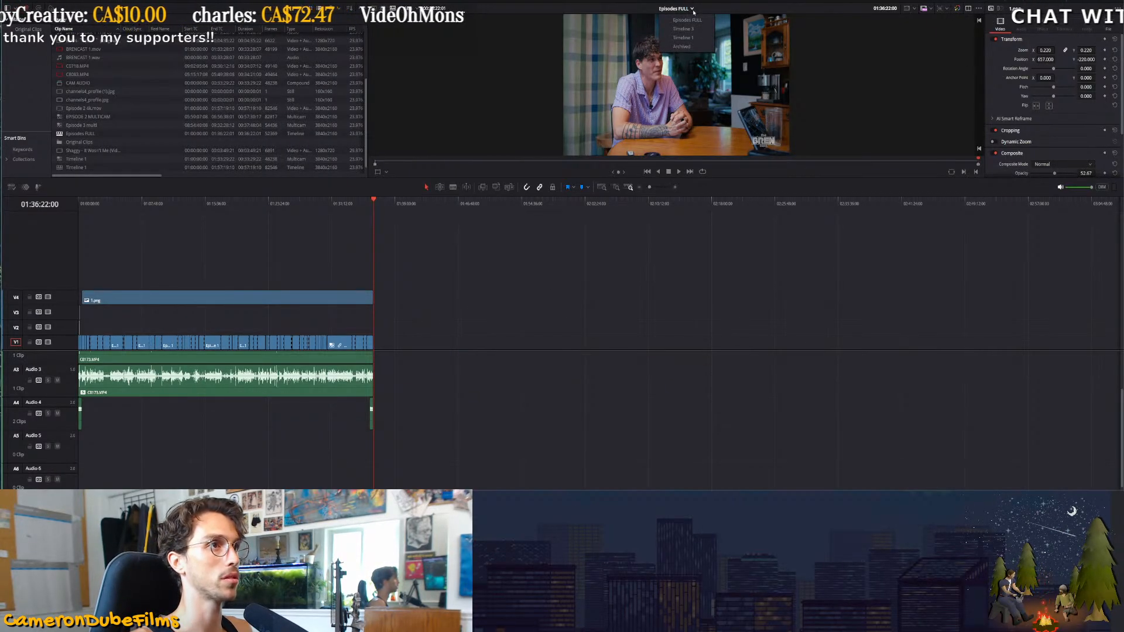
left_click(693, 31)
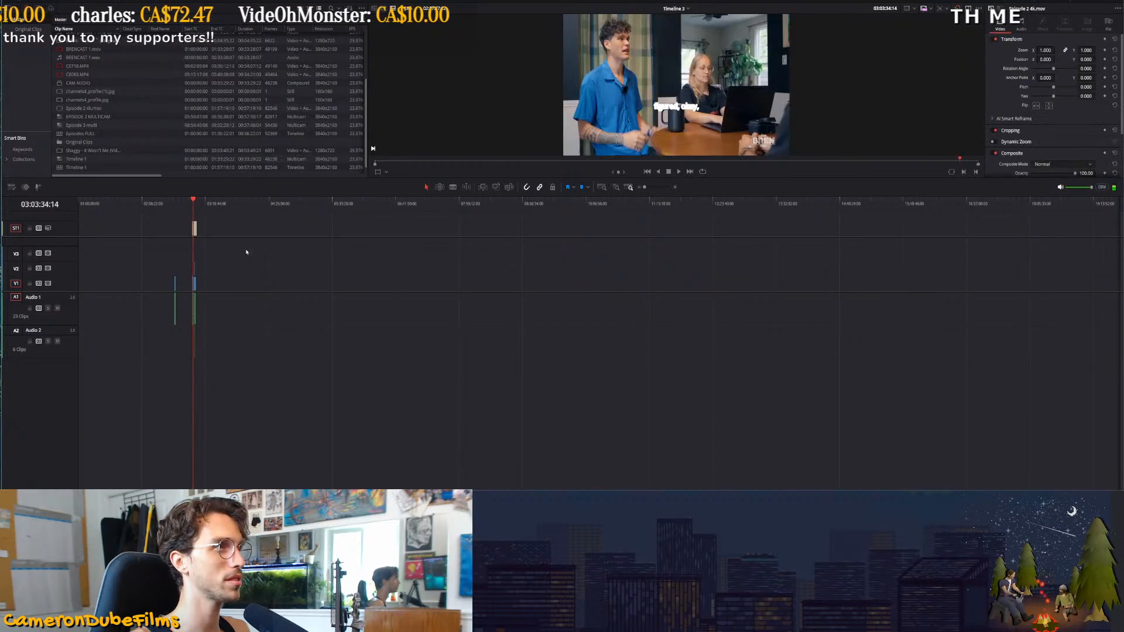
left_click_drag(318, 383, 79, 223)
key("BackSpace")
key("ctrl+v")
left_click_drag(96, 336, 94, 300)
Locate #3.mov in the media pool and run the AI audio transcription on it
right_click(93, 286)
left_click(90, 288)
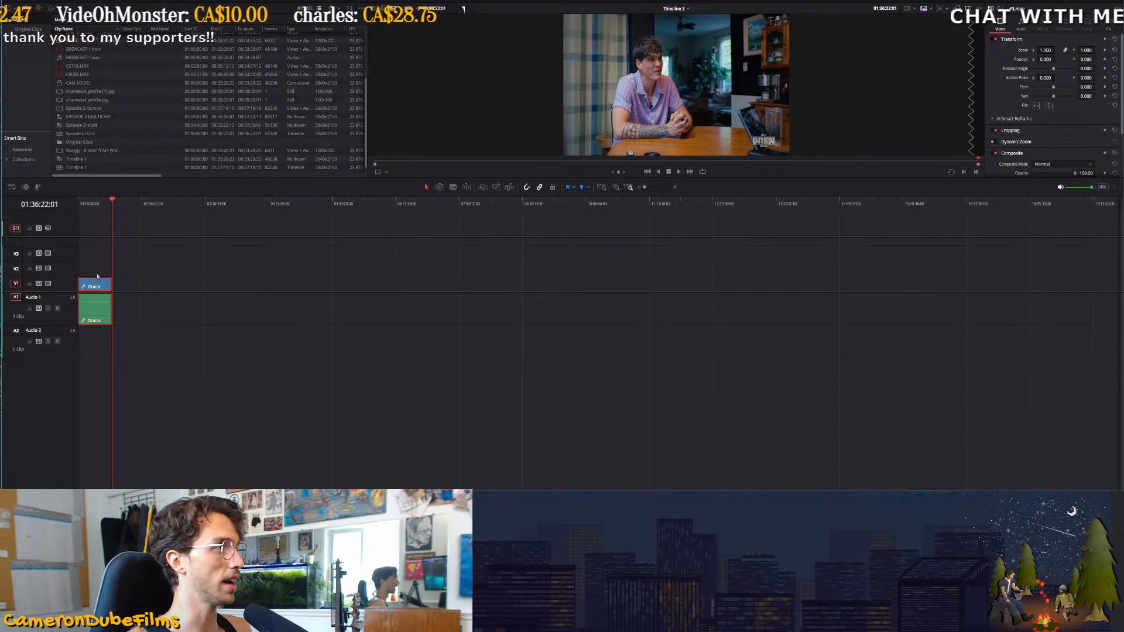
scroll(97, 138, "up", 3)
right_click(83, 40)
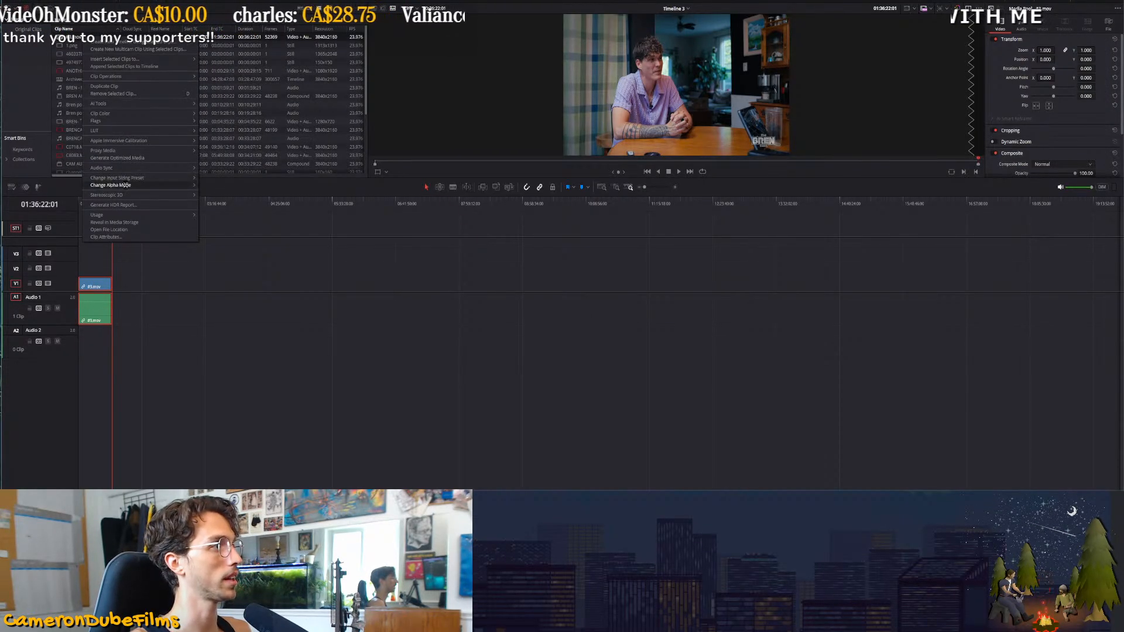
mouse_move(147, 103)
mouse_move(236, 106)
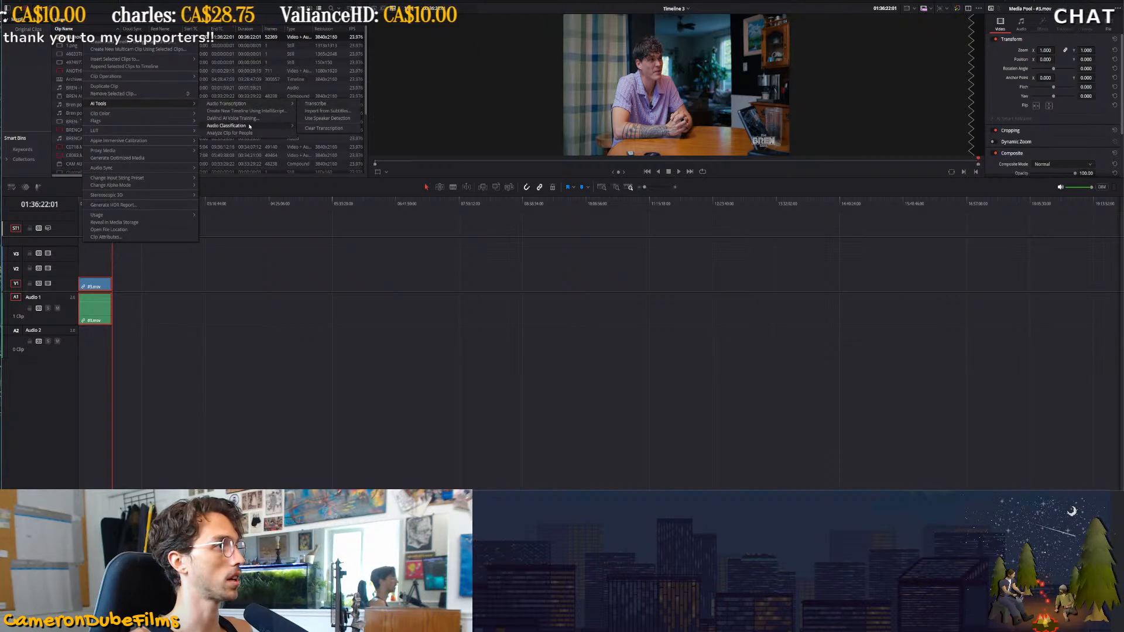
left_click(313, 104)
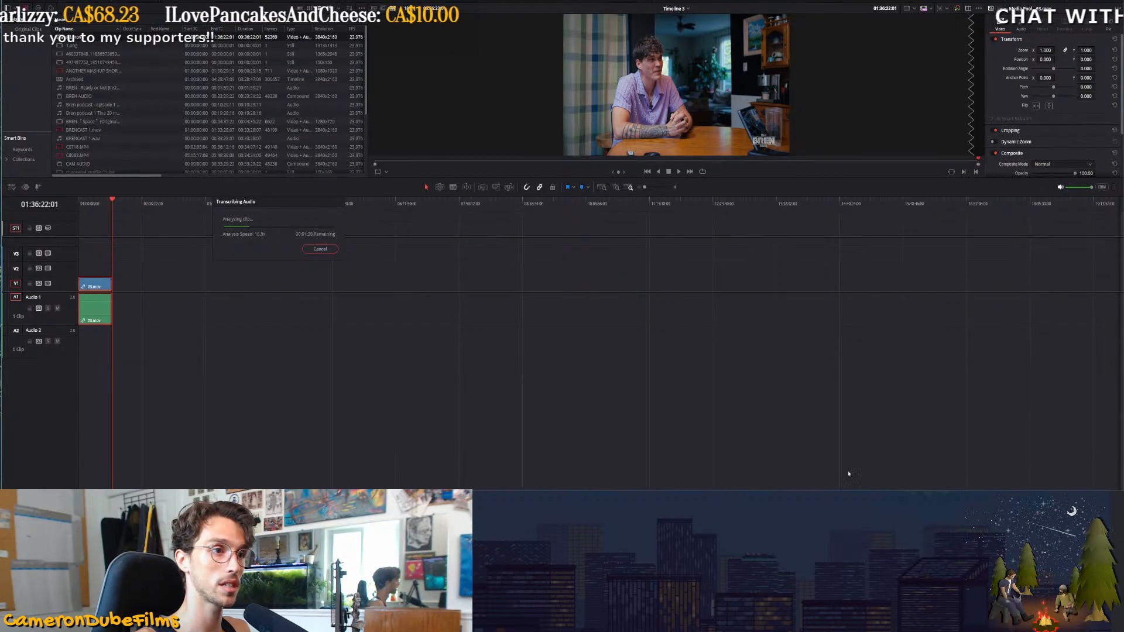
Open Notepad and switch from the old transcript to the empty untitled document
key("super")
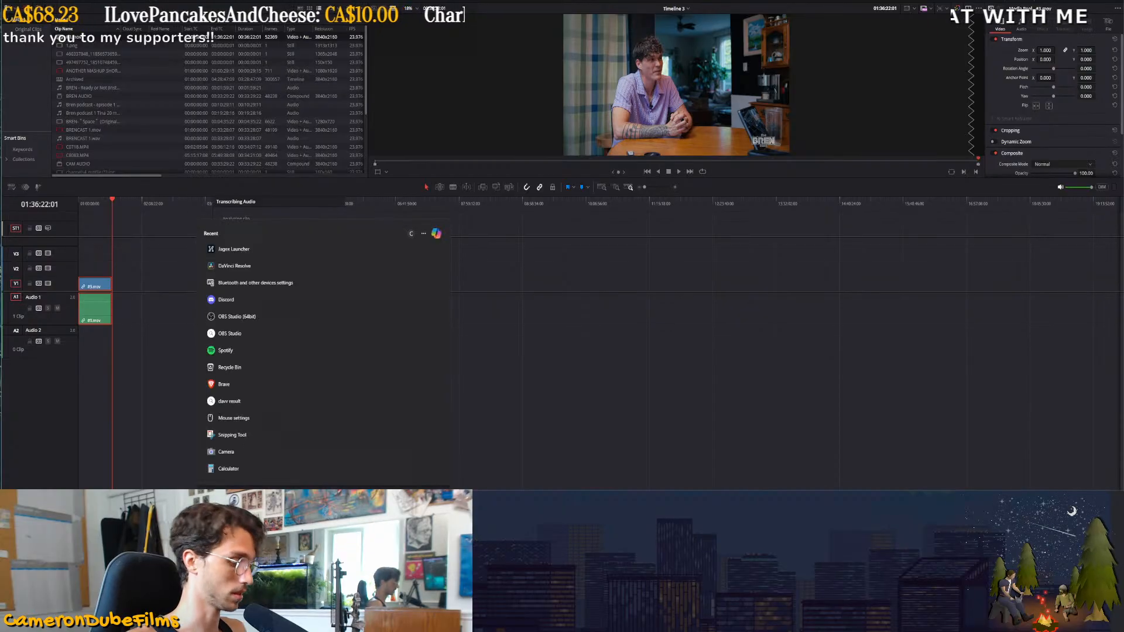
type("not")
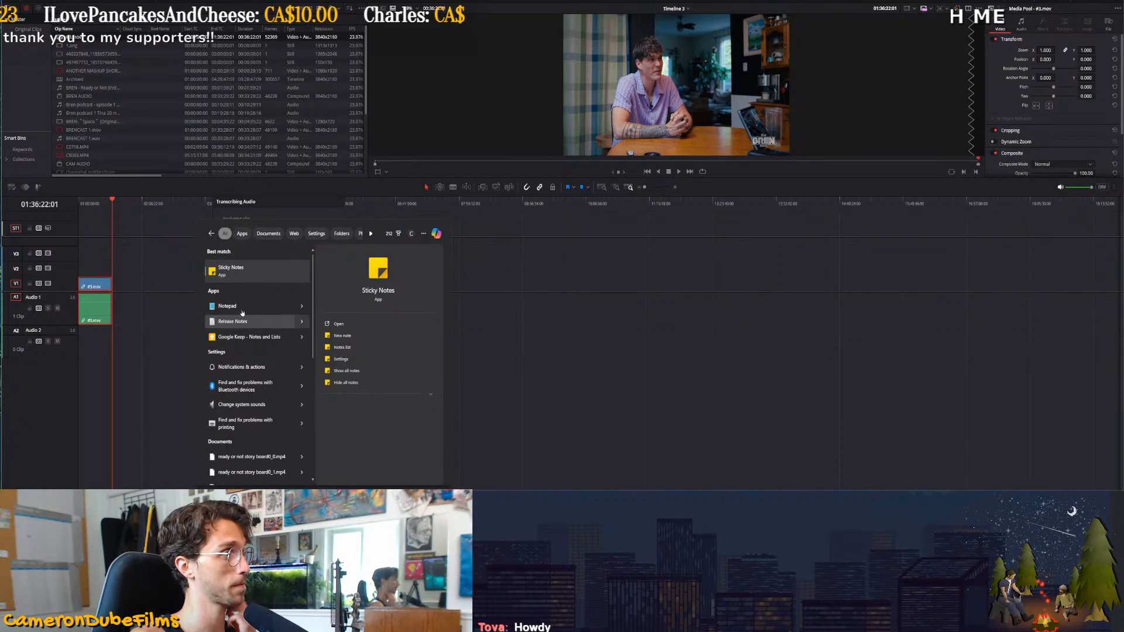
left_click(246, 306)
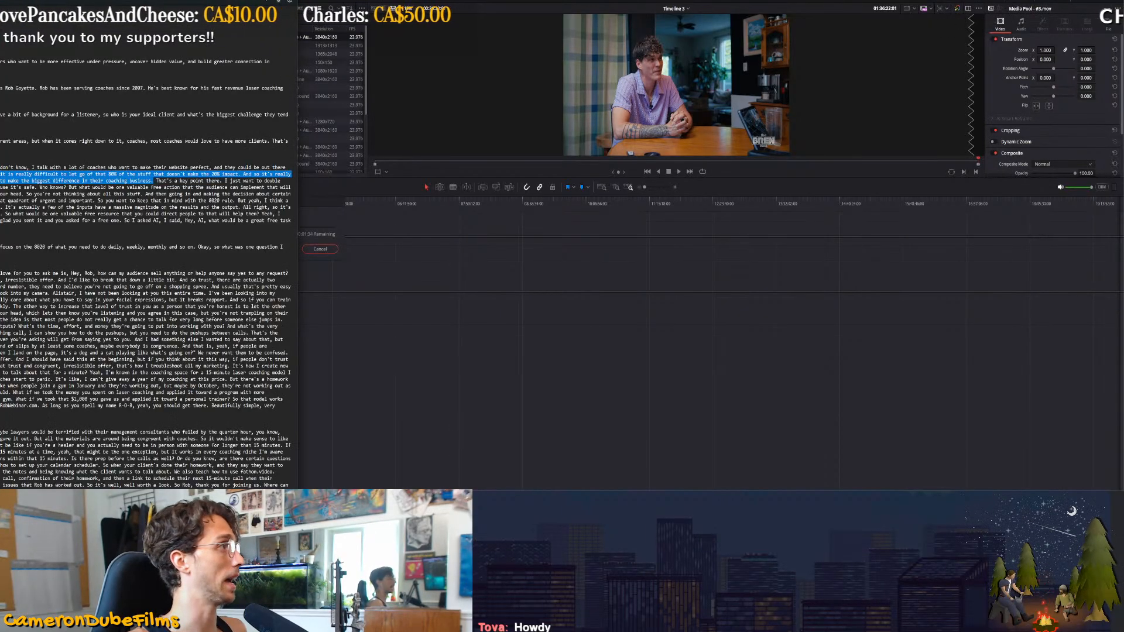
key("ctrl+Tab")
key("ctrl+Tab")
key("ctrl+Tab")
key("ctrl+Tab")
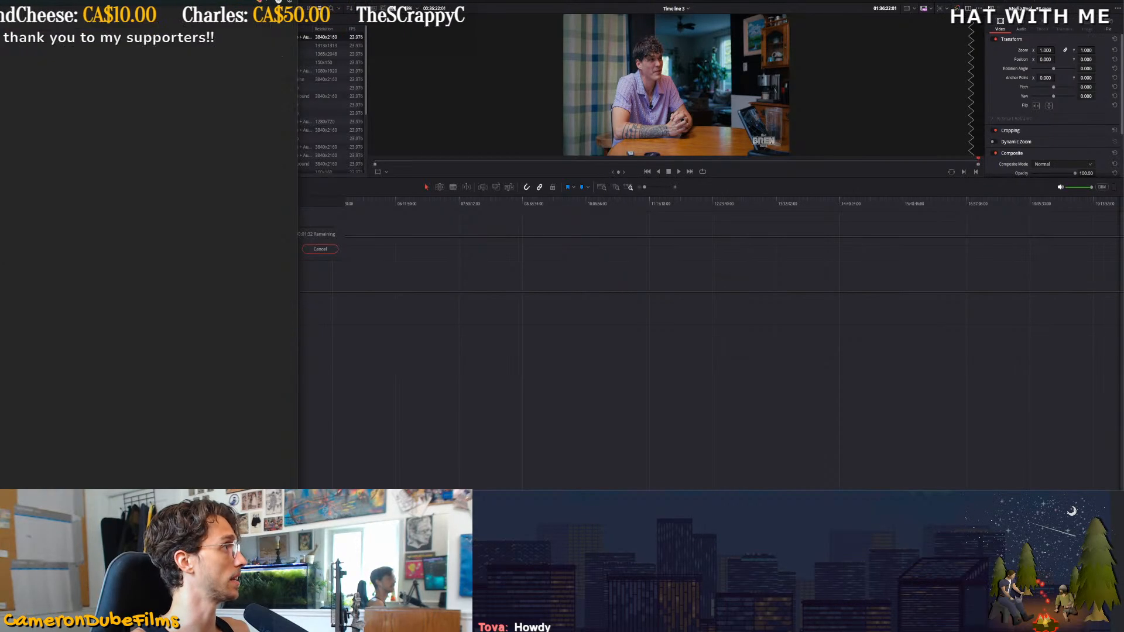
Shrink the Notepad window and place it beside the transcription progress dialog, over the middle of the screen
left_click_drag(0, 0, 381, 38)
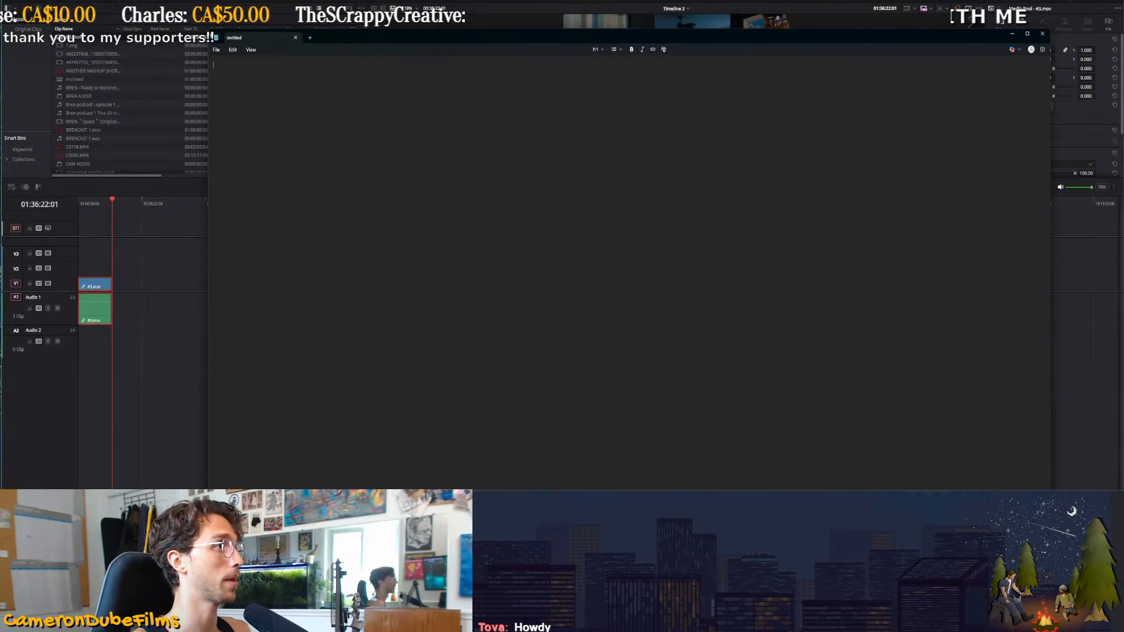
left_click_drag(206, 30, 617, 279)
left_click_drag(736, 286, 461, 118)
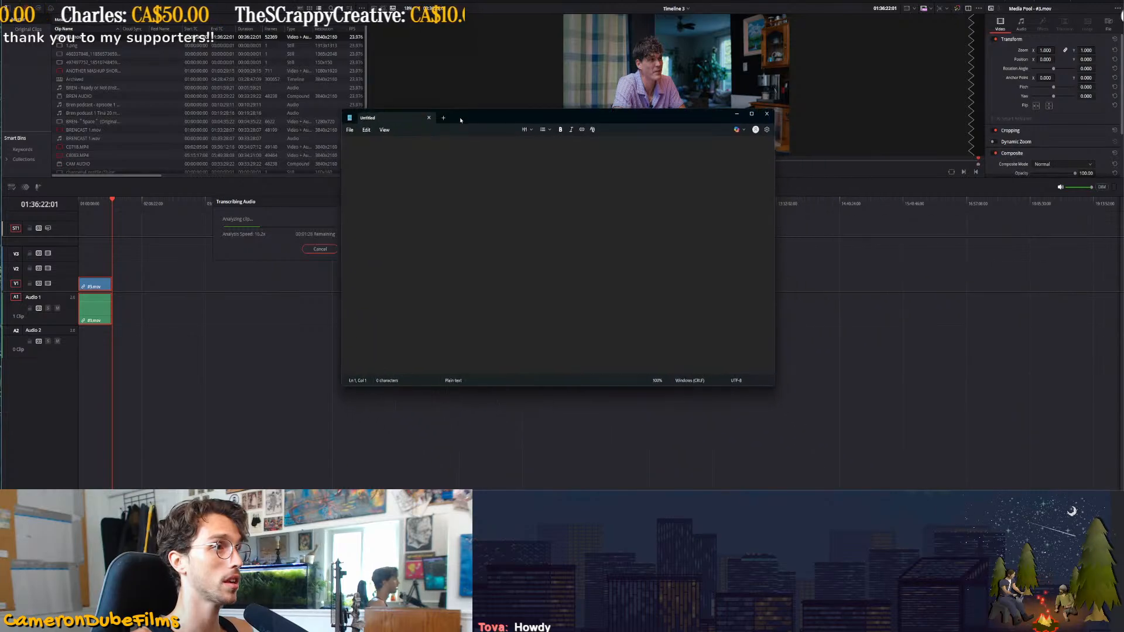
Enter the test text "gg" in the untitled note and enlarge the text several zoom steps for readability
type("ggg")
key("ctrl+plus")
key("ctrl+plus")
key("ctrl+plus")
key("ctrl+plus")
key("ctrl+plus")
key("ctrl+plus")
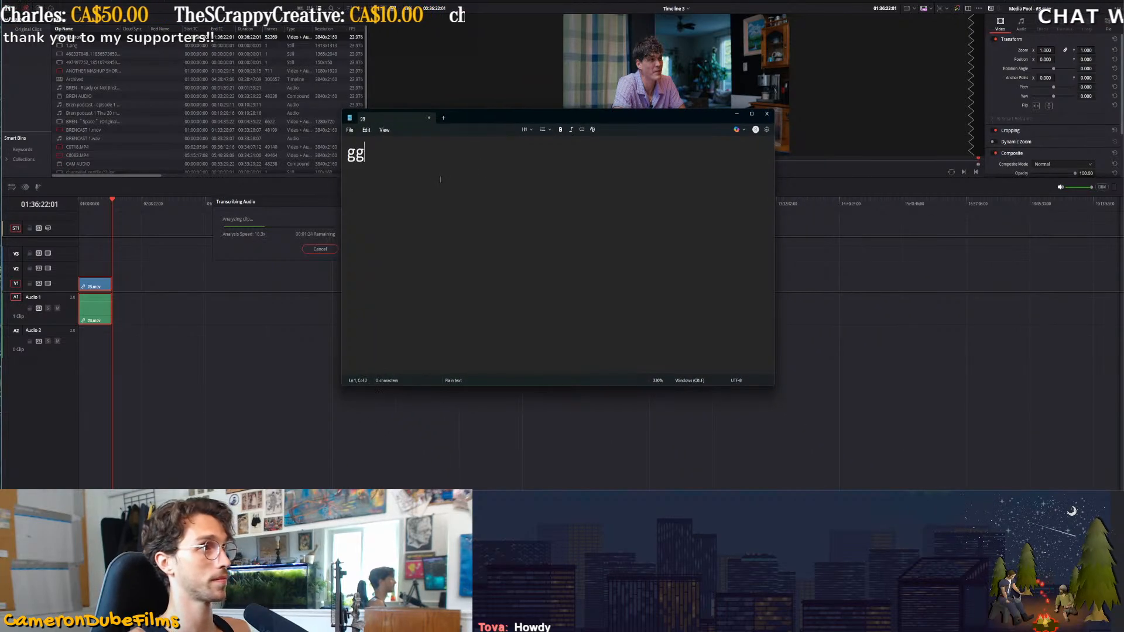
Replace the test text in the note with the list item "- Brencast short"
key("ctrl+a")
type("- Bren")
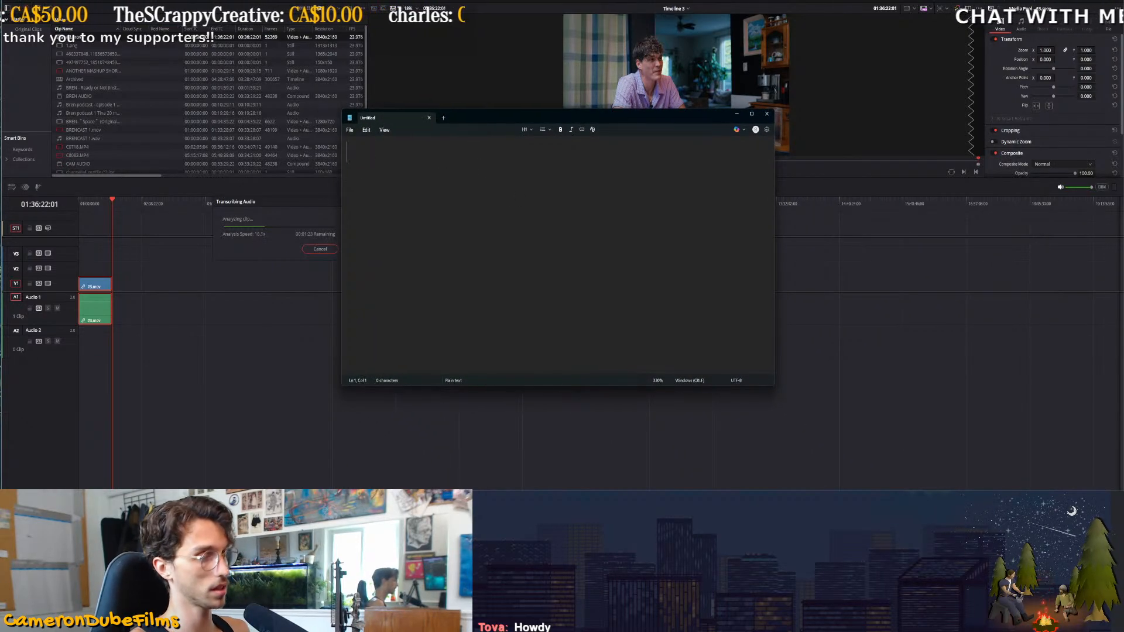
key("BackSpace")
type("cast short")
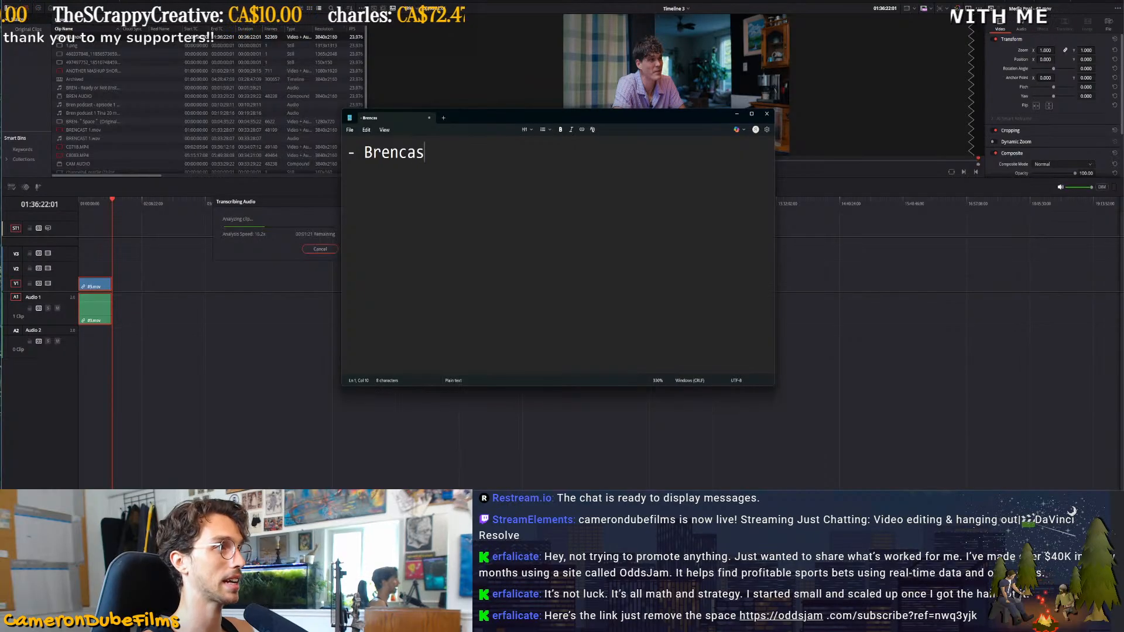
Add the second list item "- Brencast clip?" on the line below
key("Return")
type("- Brebn")
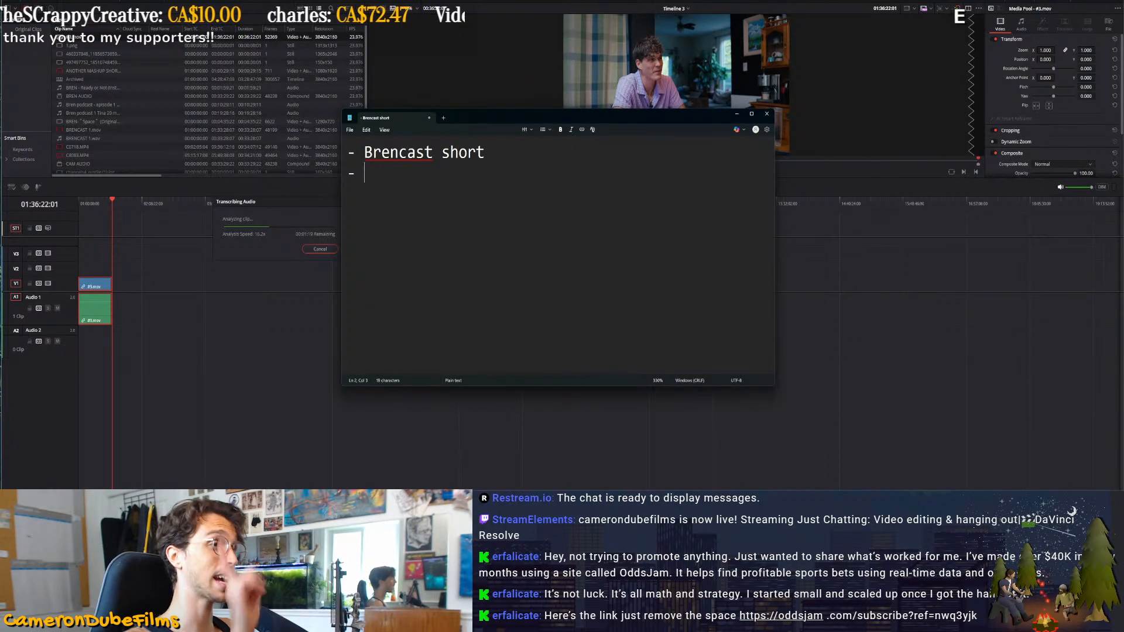
key("BackSpace")
key("BackSpace")
type("ncast ck")
key("BackSpace")
type("lip?")
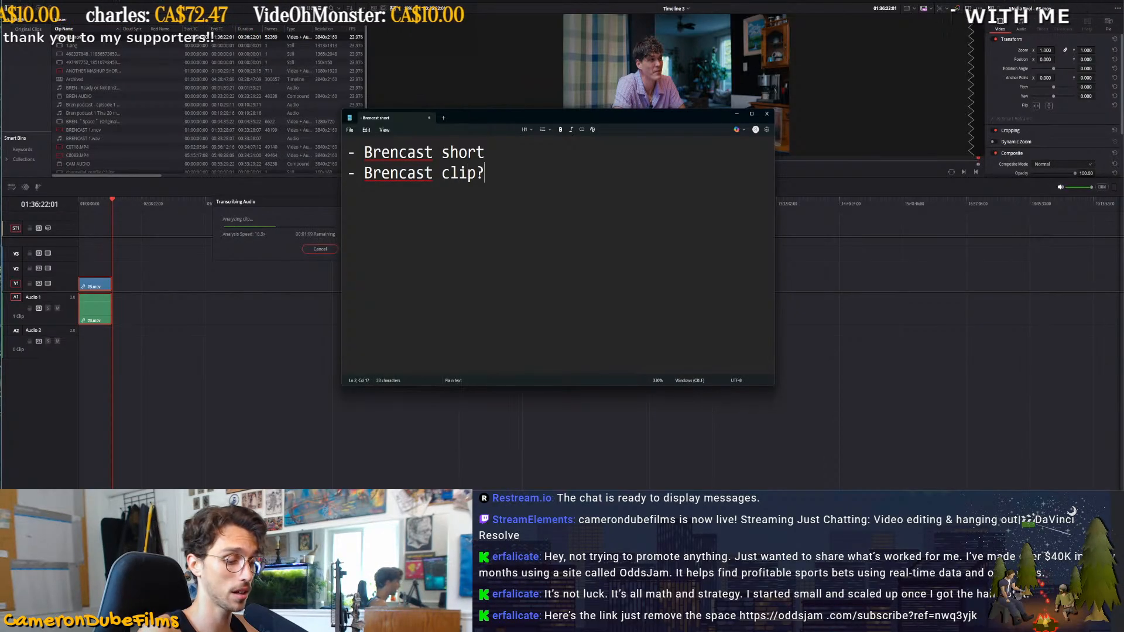
Leave a blank line and add the list item "- Mural edits" to the note
key("Return")
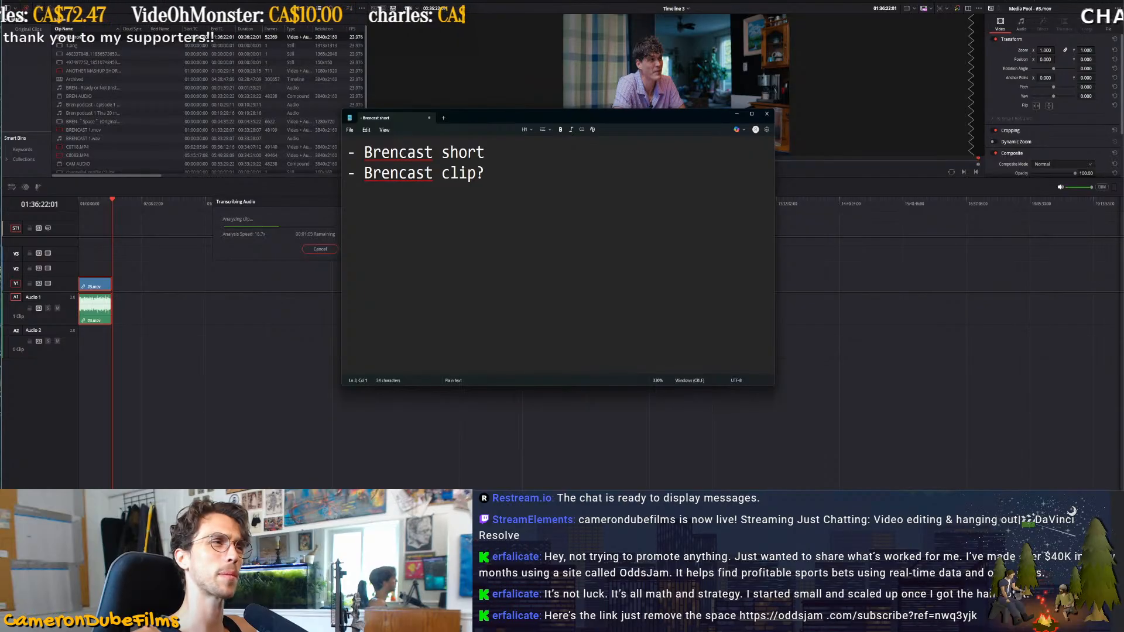
key("Return")
type("Mural edits")
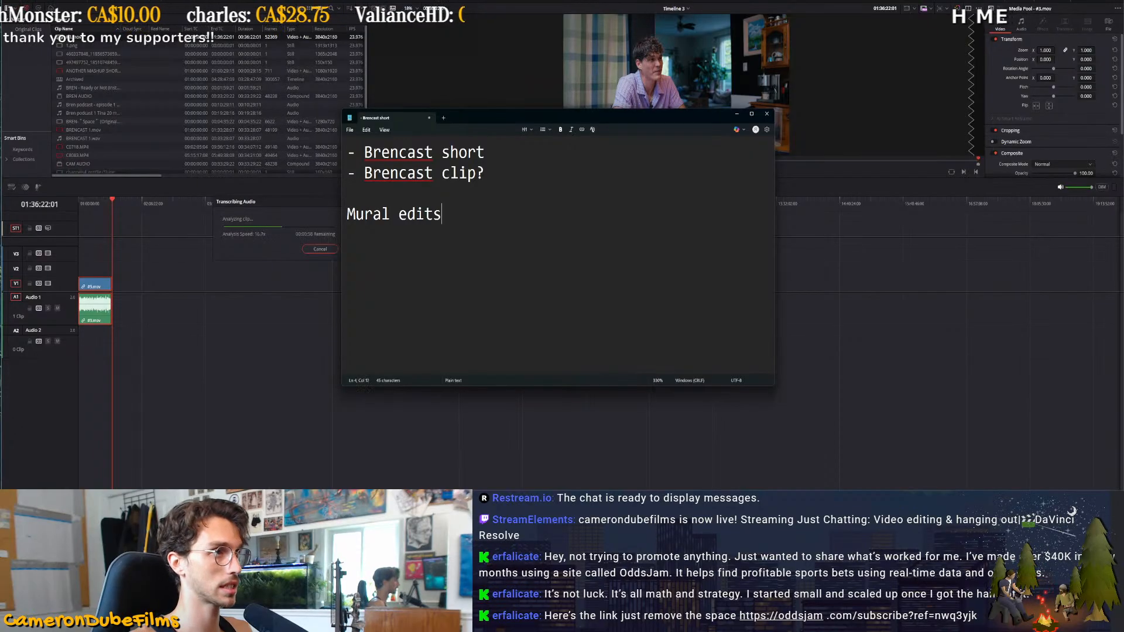
key("Home")
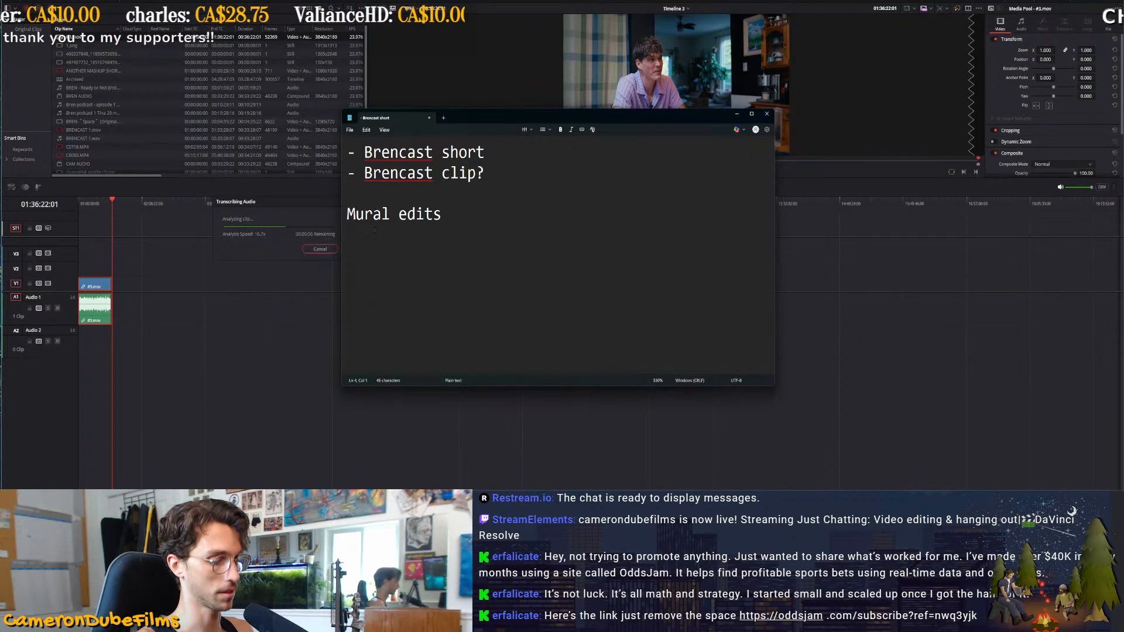
type("-")
left_click(467, 217)
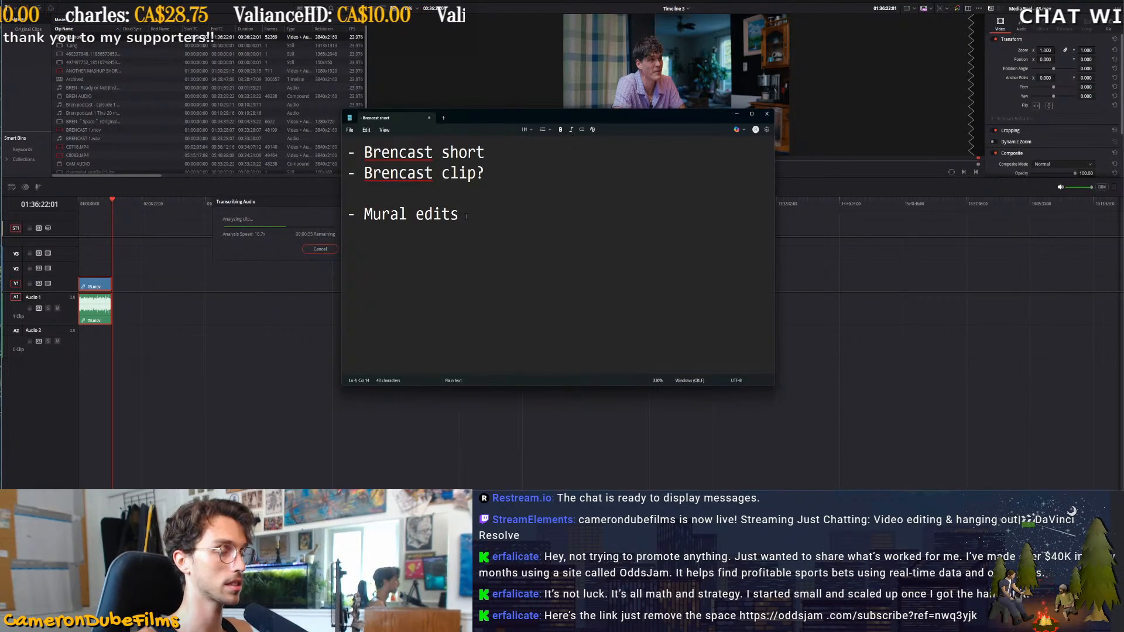
Append "(highlights and color)" to the Mural edits item and start a new line below it
type("(")
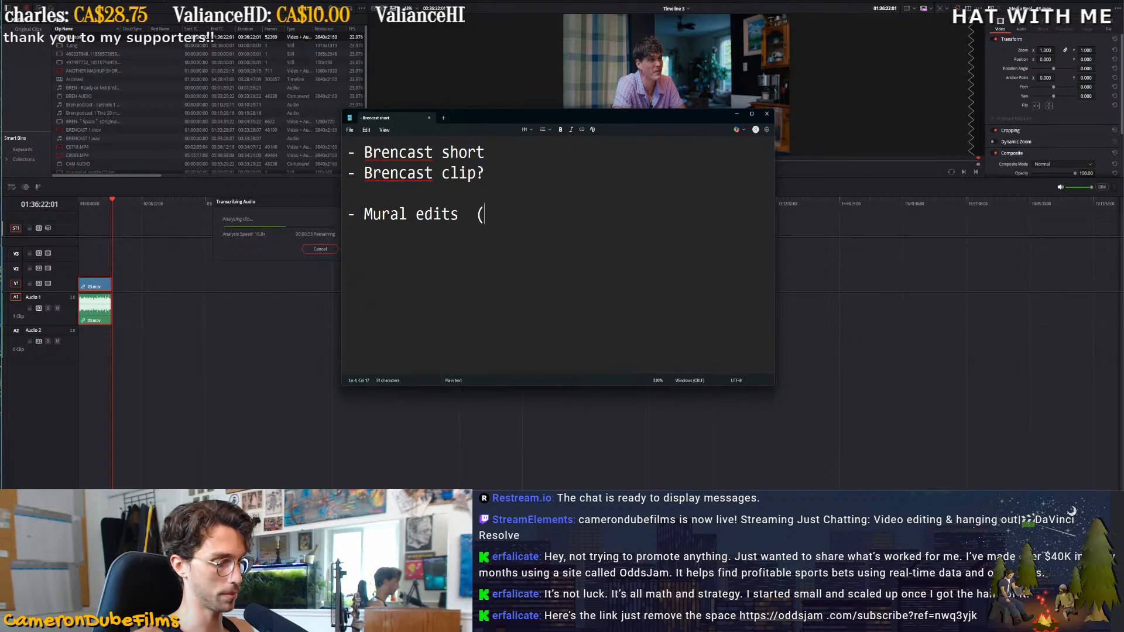
type("highlightsa a")
key("BackSpace")
key("BackSpace")
key("BackSpace")
type("abnd")
key("BackSpace")
key("BackSpace")
key("BackSpace")
type("nd color)]")
key("Return")
key("Return")
key("BackSpace")
key("BackSpace")
key("BackSpace")
key("Return")
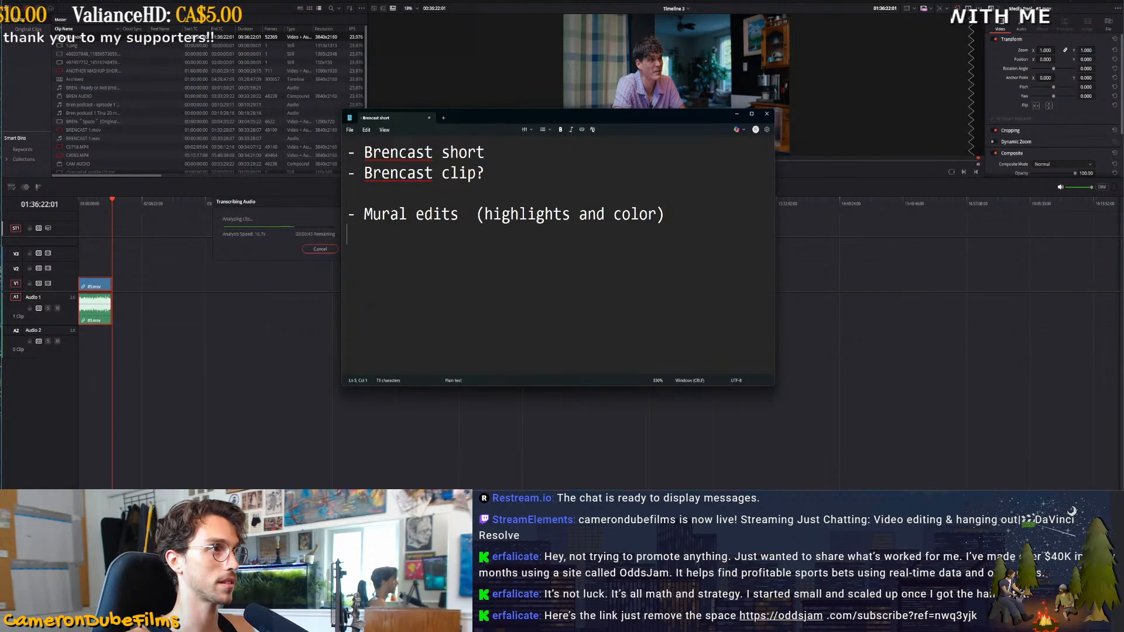
Leave another blank line and add the list item "- tad pie" at the end of the note
key("Return")
type("- R")
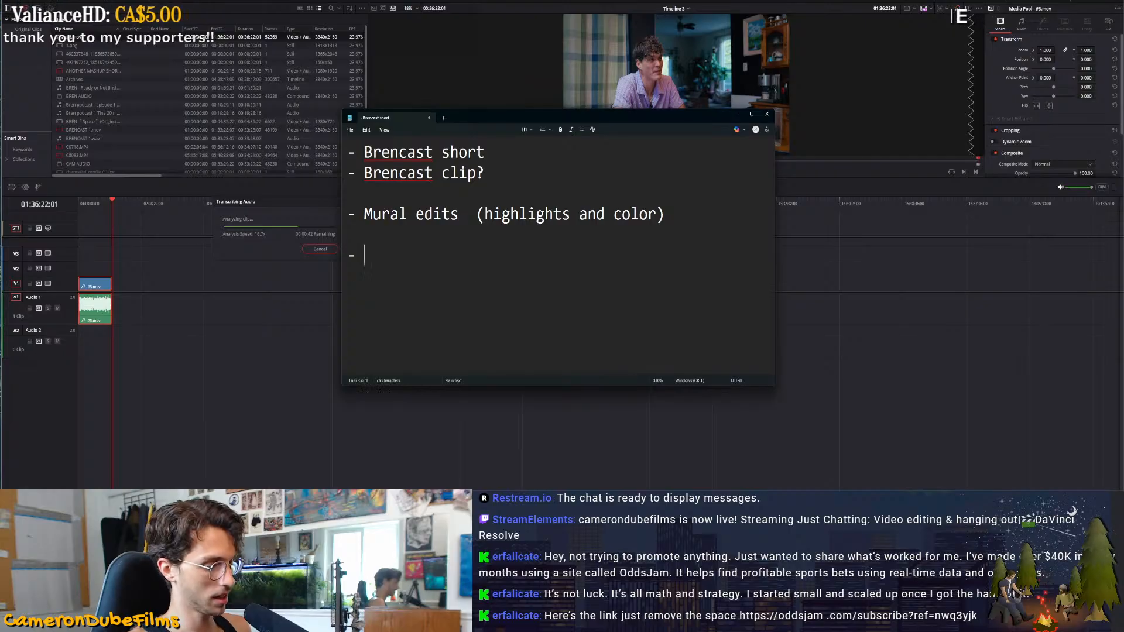
key("BackSpace")
type("Tad")
key("BackSpace")
key("BackSpace")
key("BackSpace")
type("tad pie")
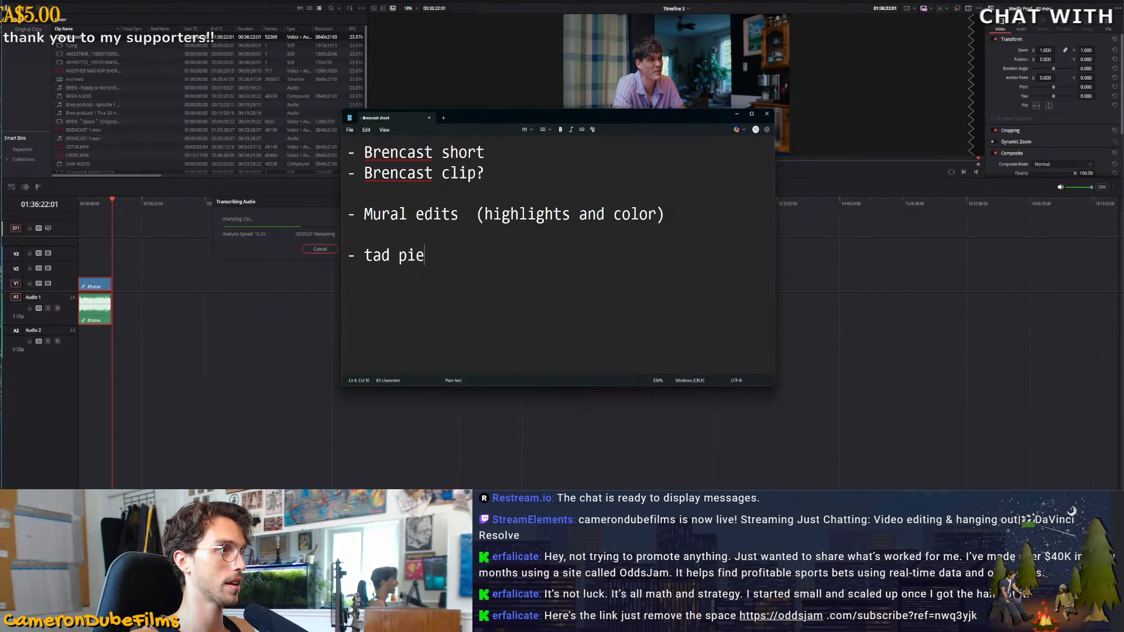
key("BackSpace")
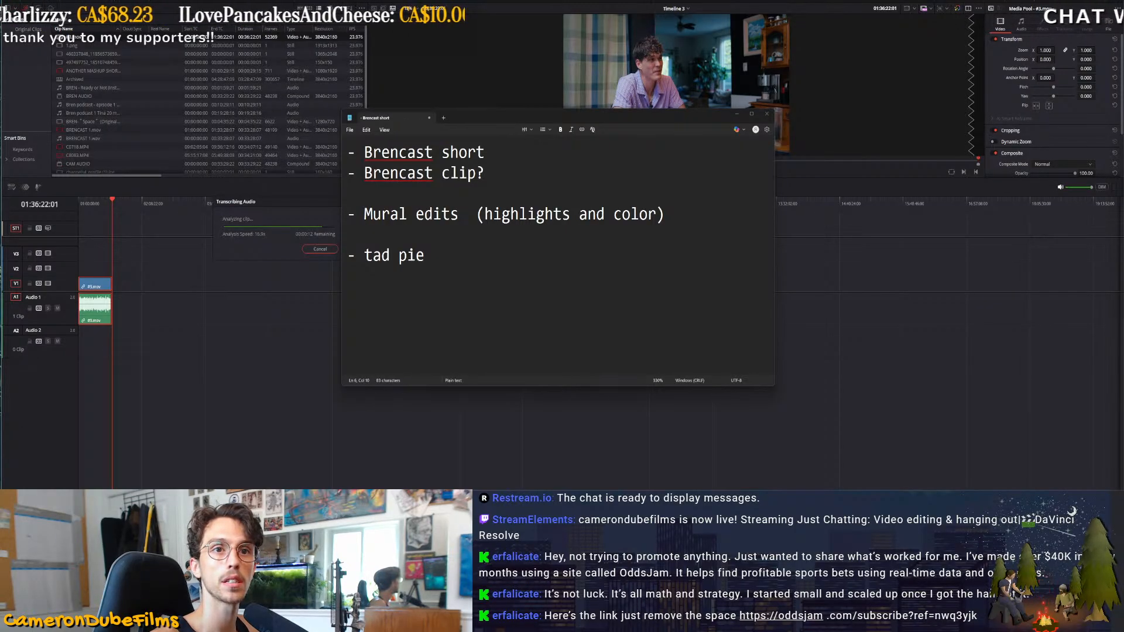
Move the note away from the finished transcription and minimize it
left_click(473, 268)
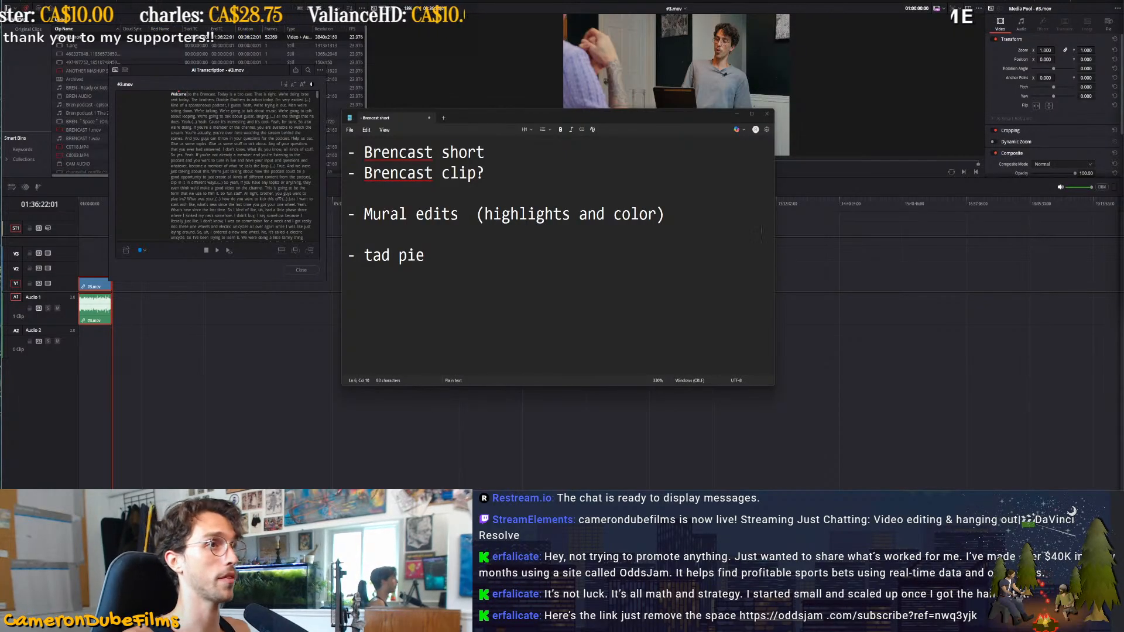
left_click_drag(601, 117, 673, 74)
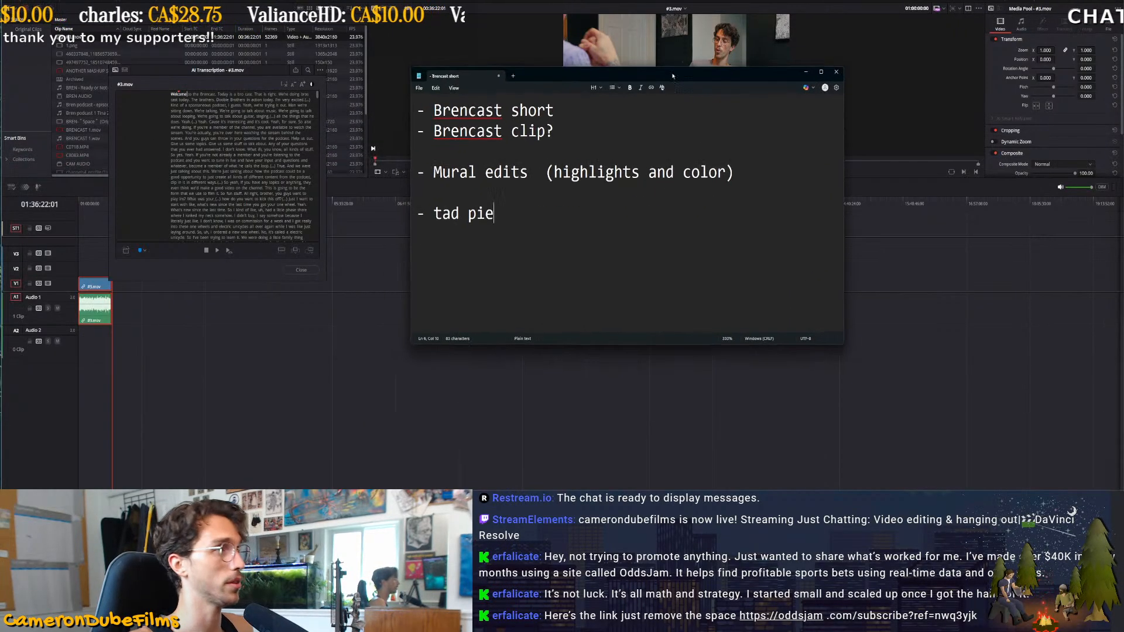
left_click(805, 73)
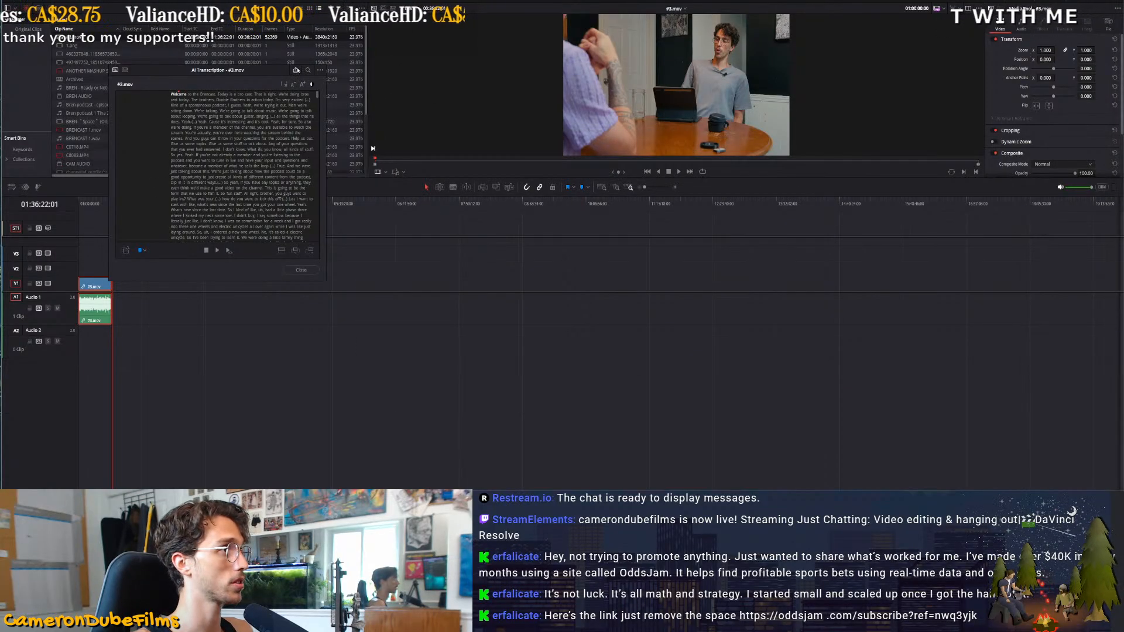
Export the #3.mov transcription to the Documents folder as the text file BRENCAST 3 and close the transcription window
left_click(296, 69)
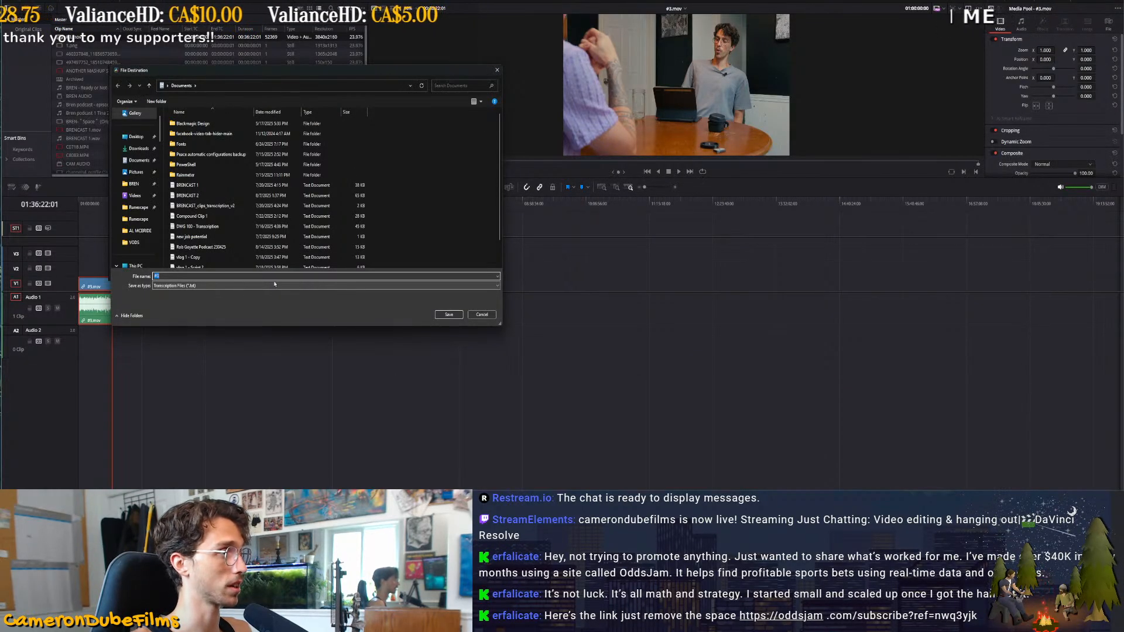
type("BRENCAST 3")
key("Return")
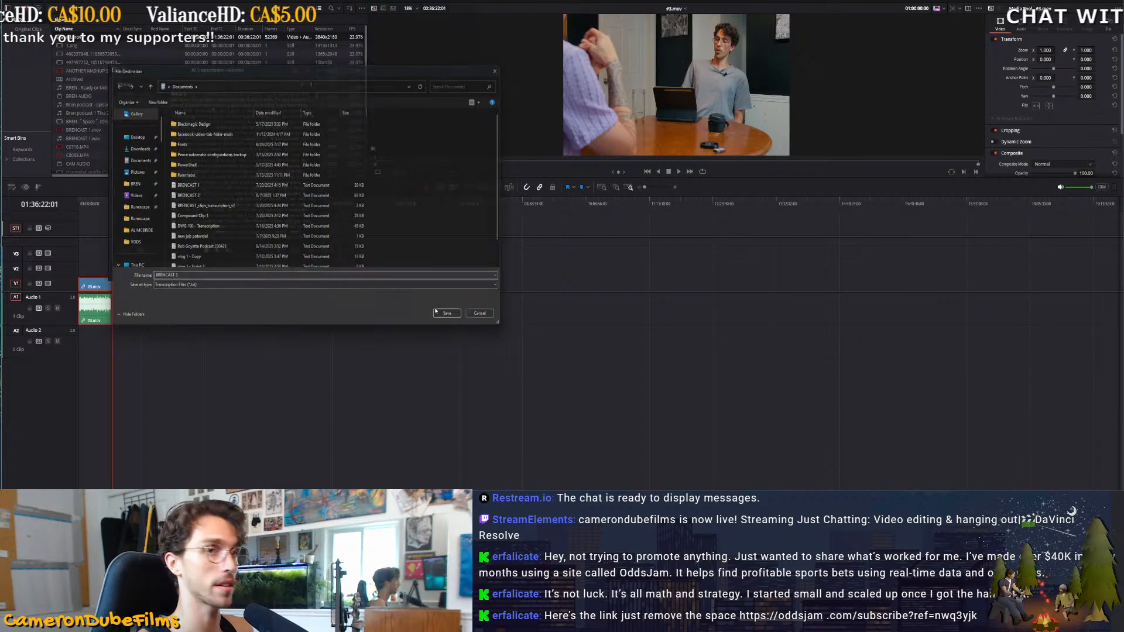
left_click(301, 270)
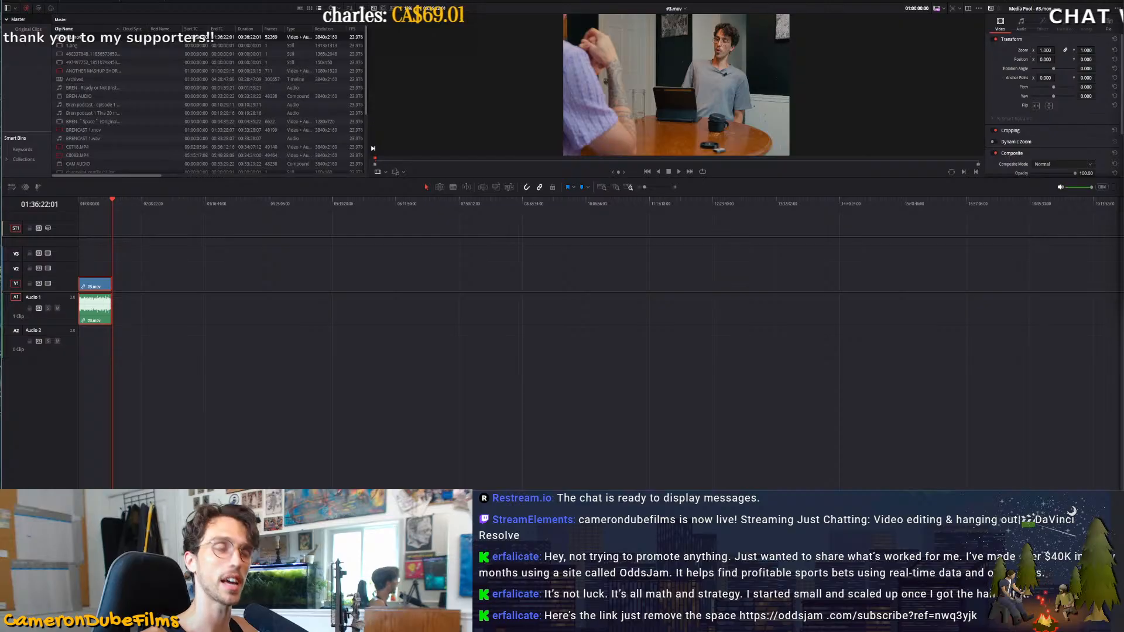
Open ChatGPT and write "I have a transciption from a podcaST, cant you grab a self-contained 60 second portion that would be good to share on social media"
left_click_drag(1123, 132, 366, 51)
type("I have a")
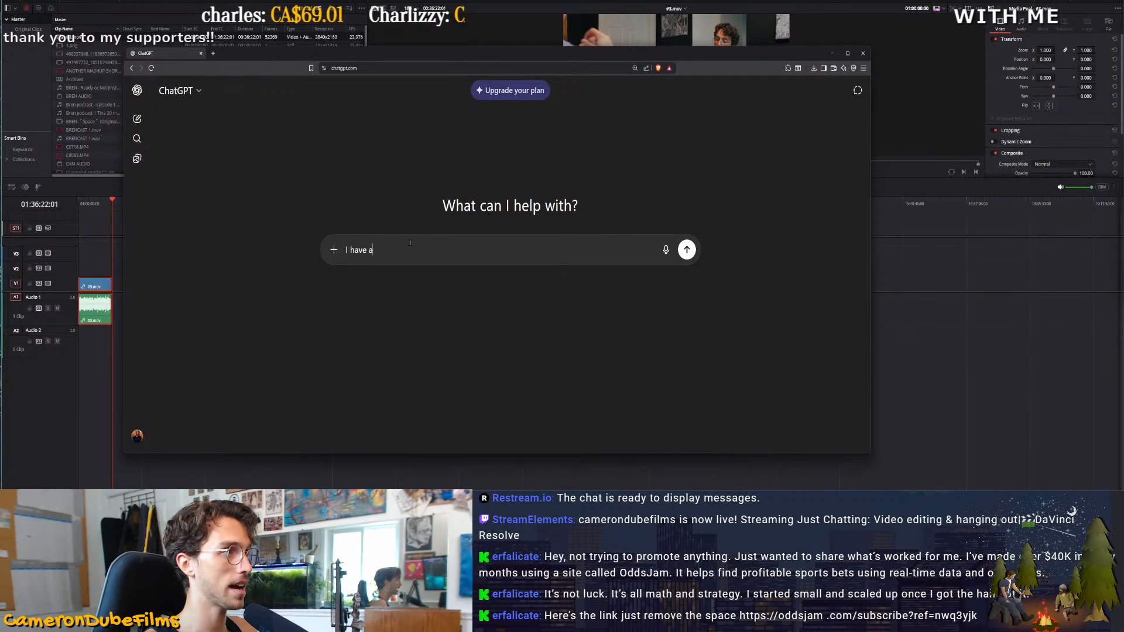
type(" transcip")
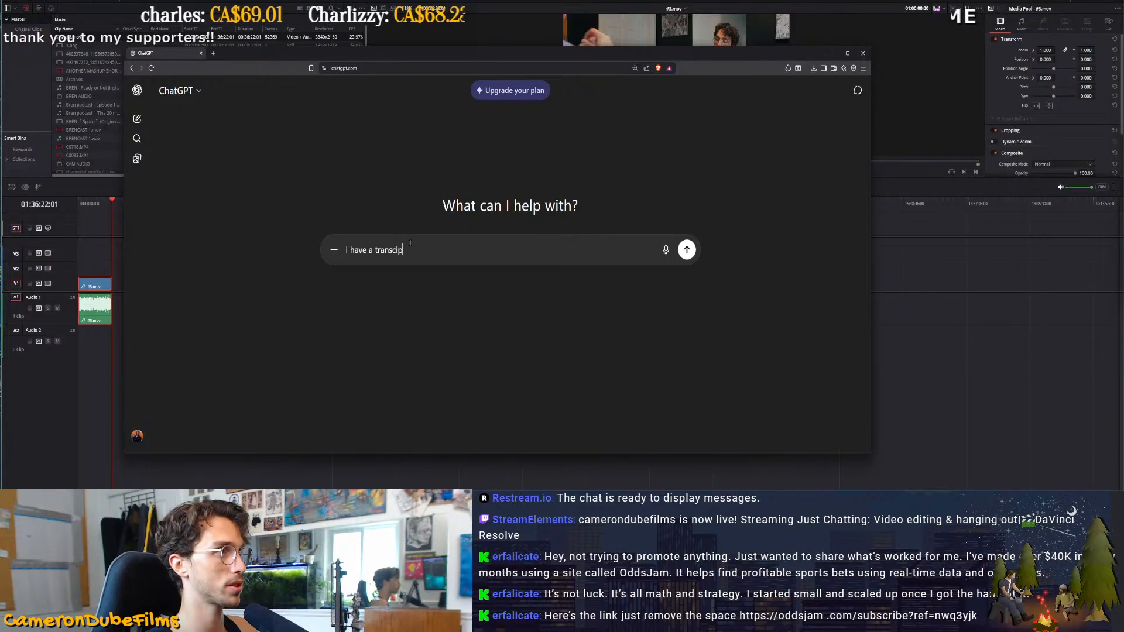
type("tion from a pod")
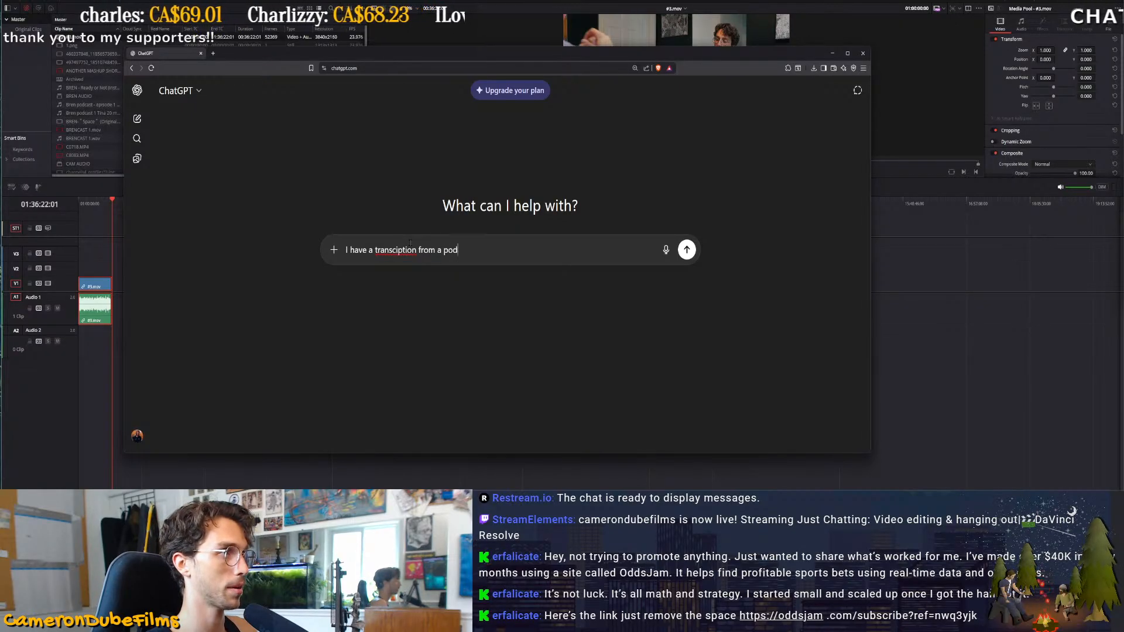
type("caST, ca")
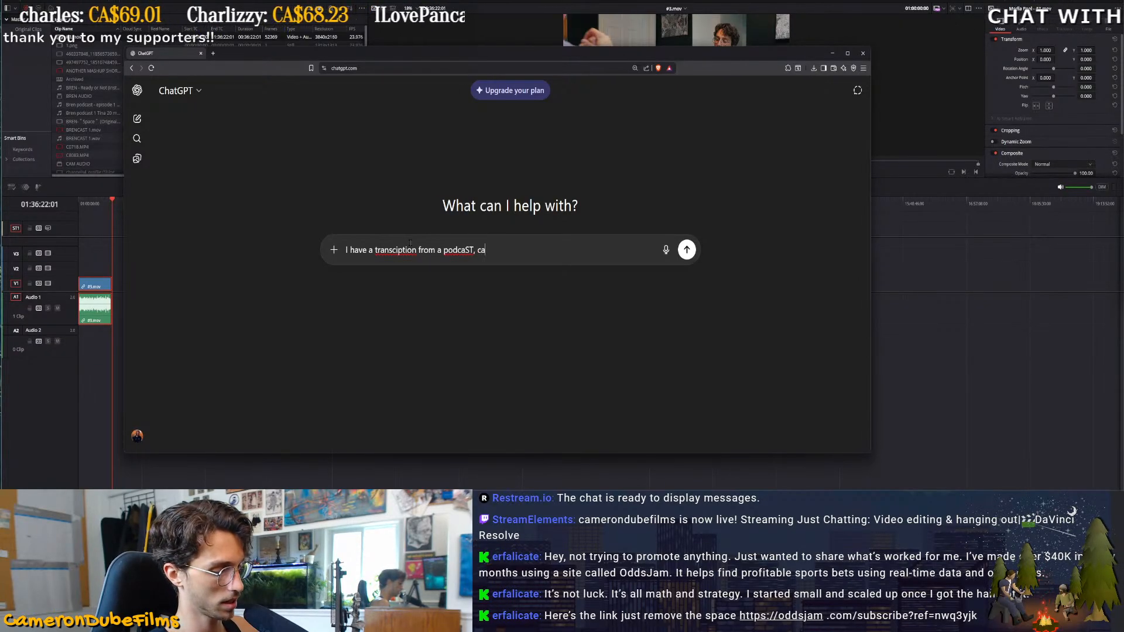
type("nt you grab ")
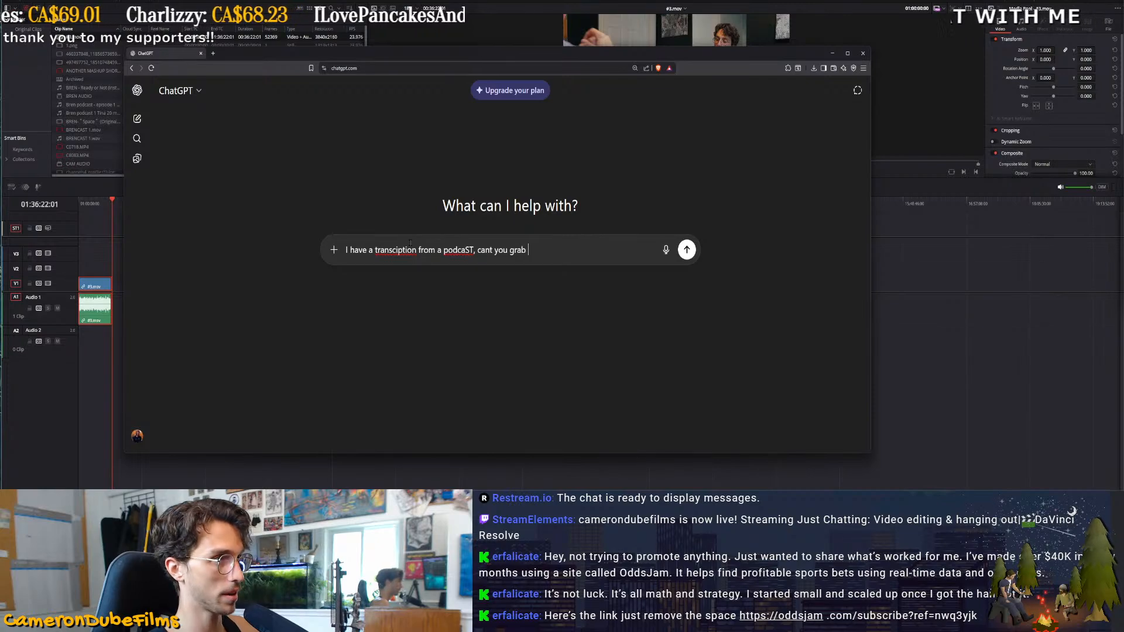
type("a self")
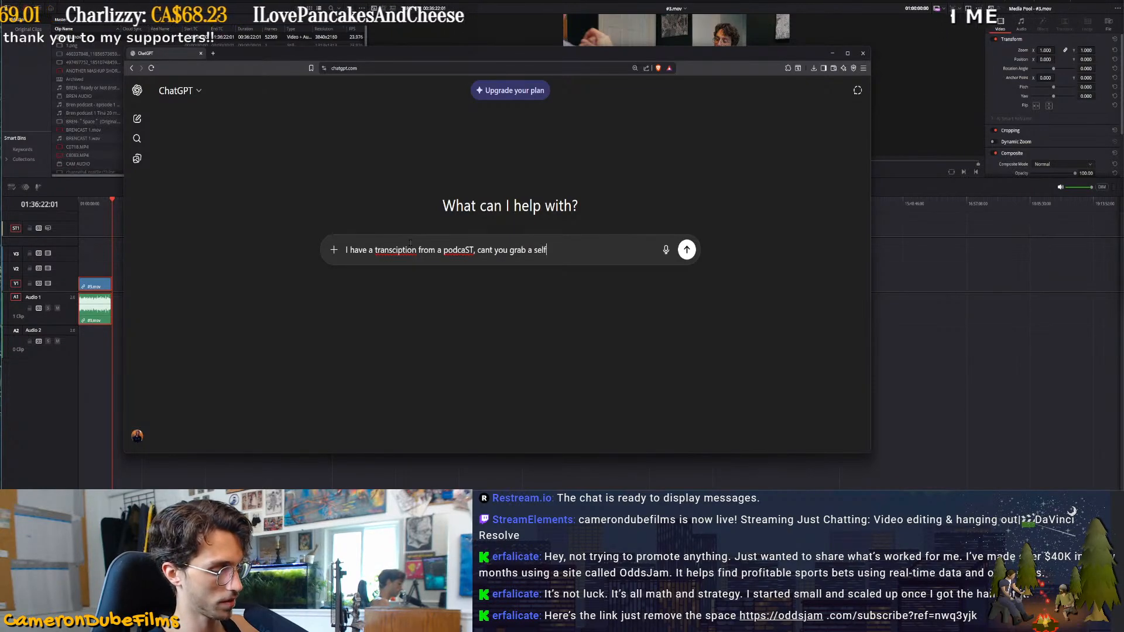
type("-contained 60 ")
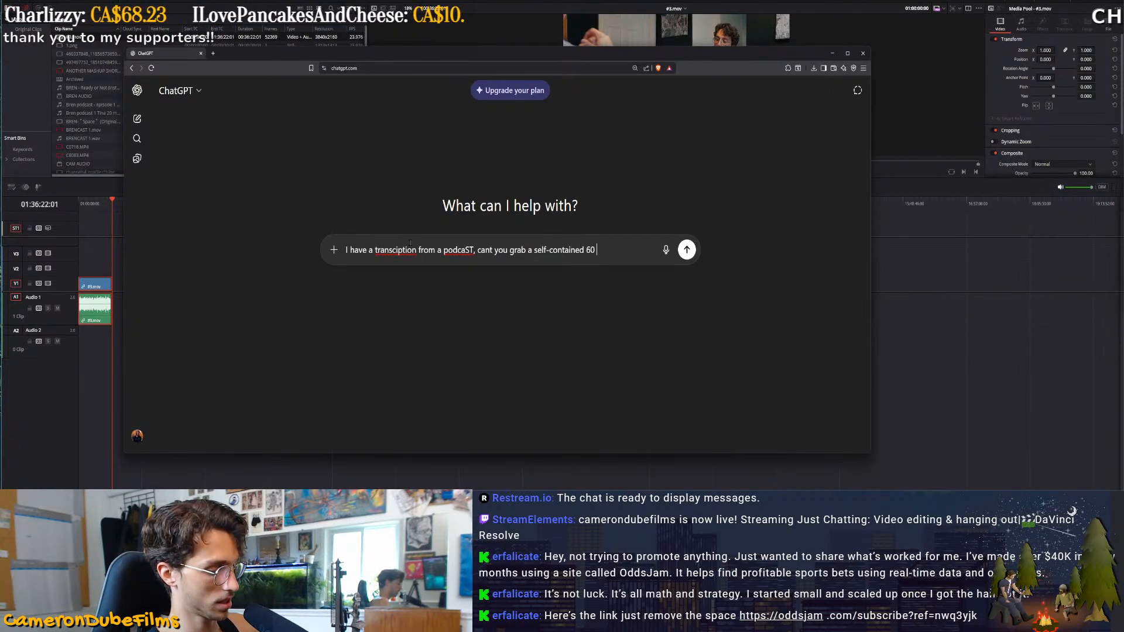
type("second portion that ")
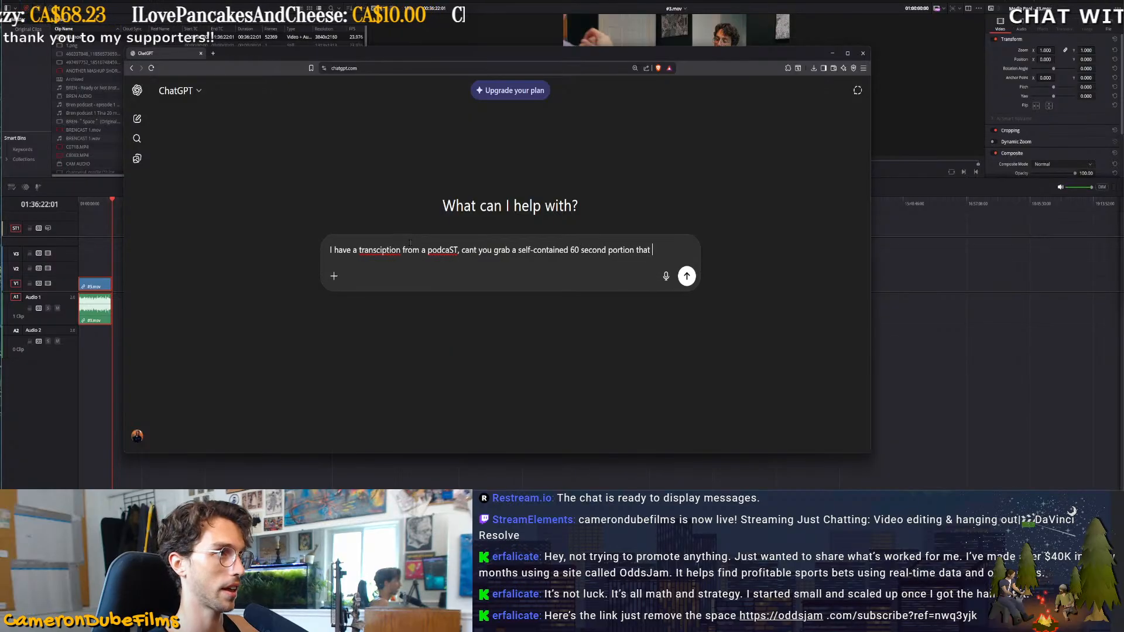
type("would be ")
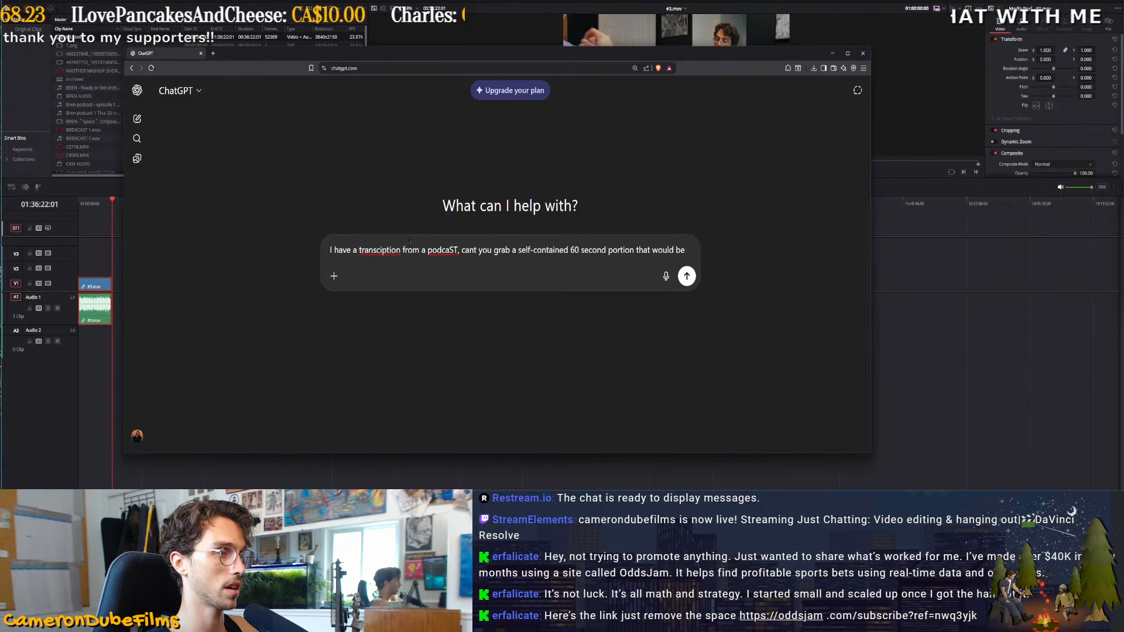
type("good to share on social media, do")
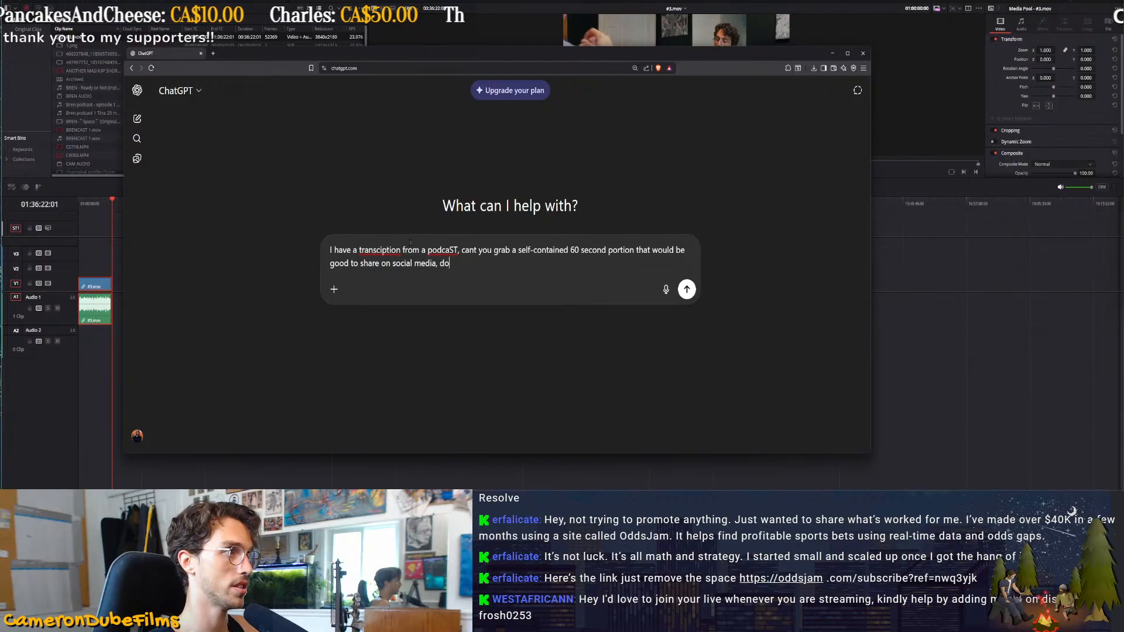
Add "does not have to be 60 seconds, but that is the max. do not paraphrase send it back to me with timestamps and all." and send
type("es not have to be ")
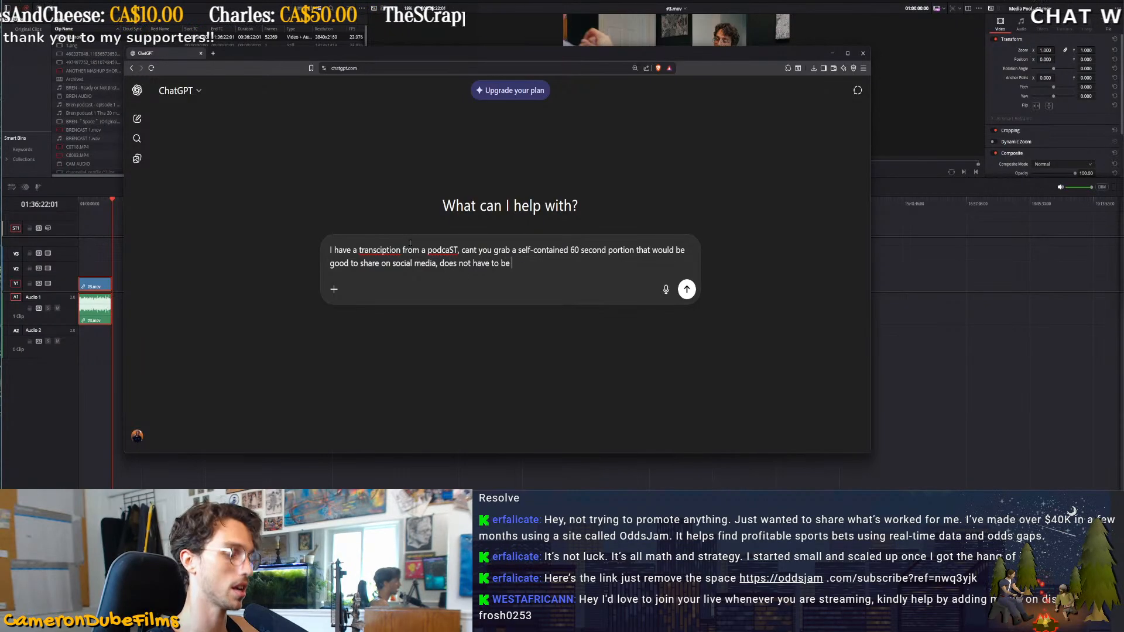
type("60 second")
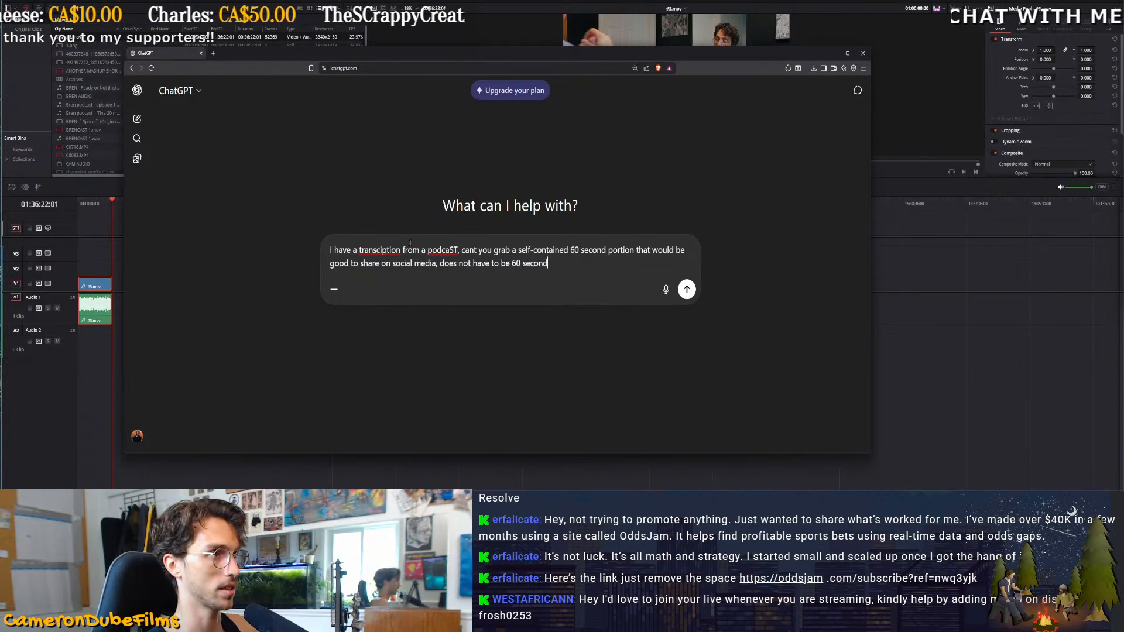
type(", but that is the max. do not paraphrase")
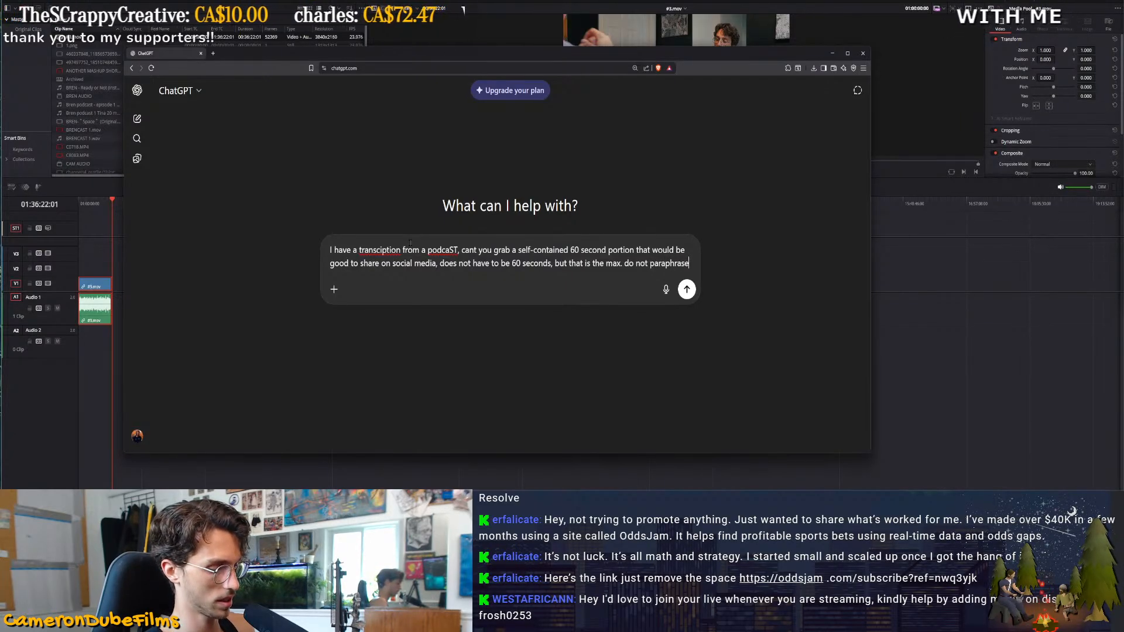
key("shift+Return")
type("send it back to me")
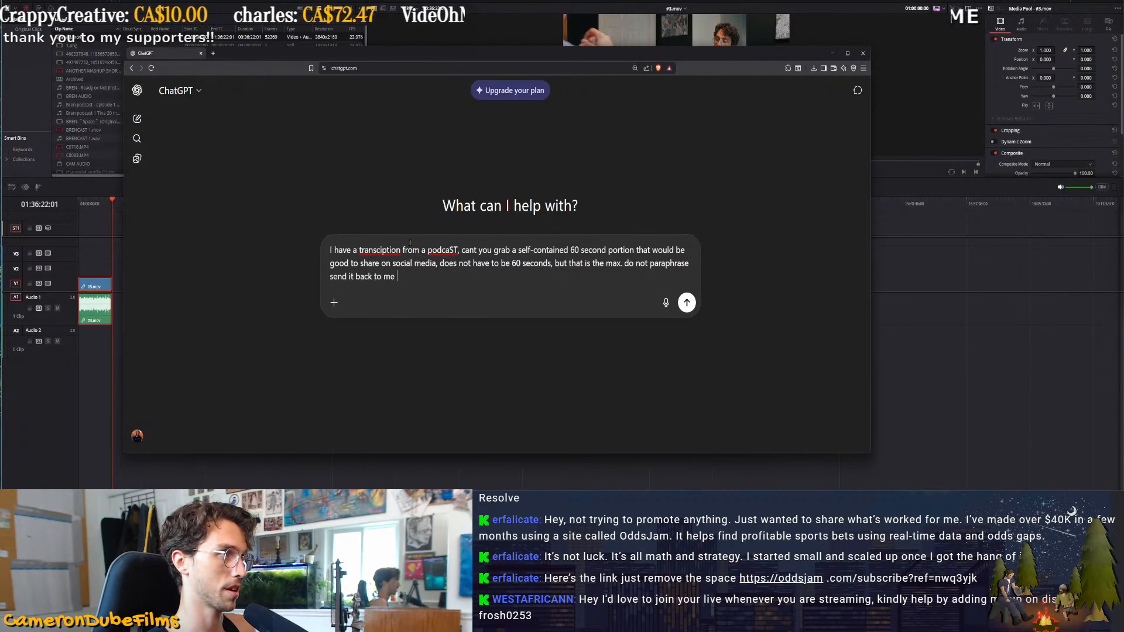
type("amps ")
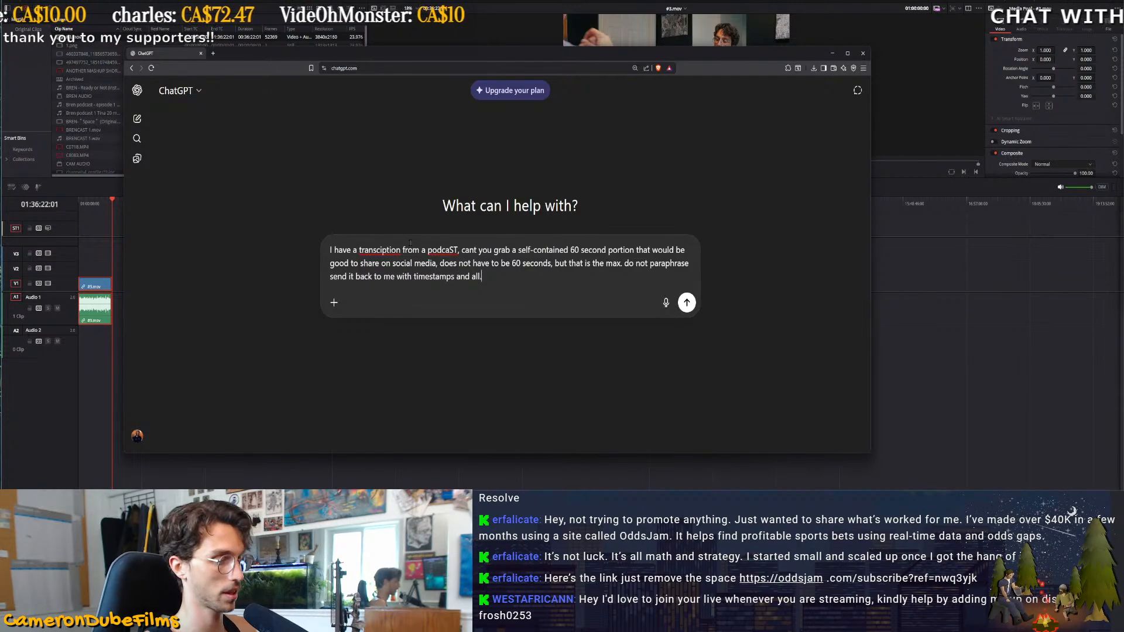
type("and all.")
key("Return")
key("ctrl+v")
key("ctrl+a")
key("BackSpace")
Attach BRENCAST 3.txt from the Documents folder to the chat and send it to ChatGPT
left_click(333, 420)
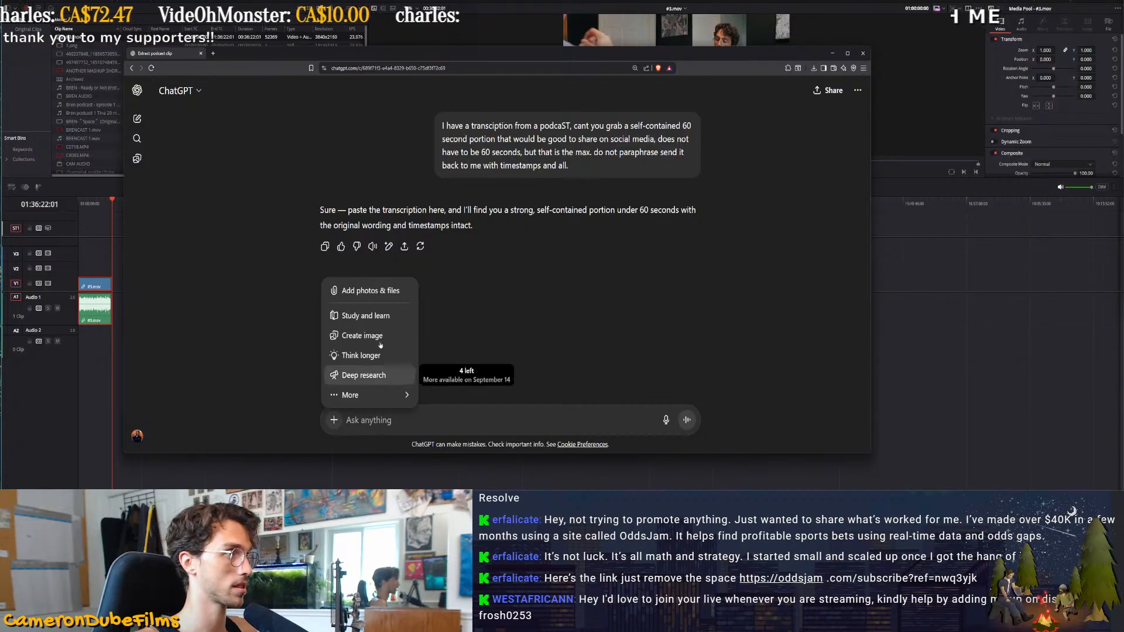
left_click(366, 291)
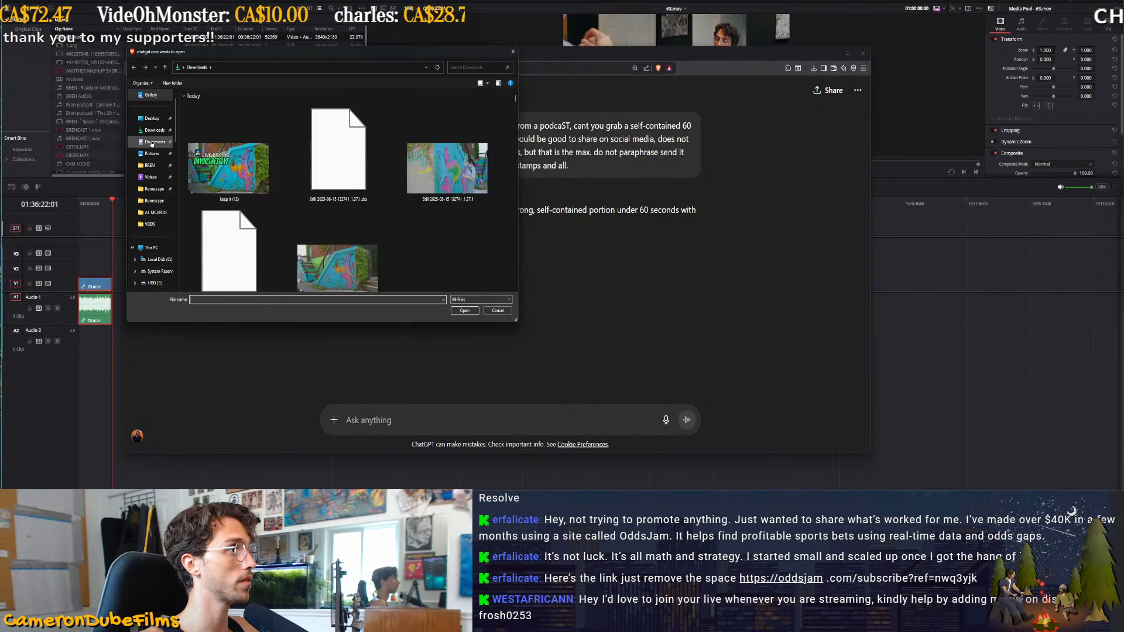
left_click(151, 142)
double_click(223, 187)
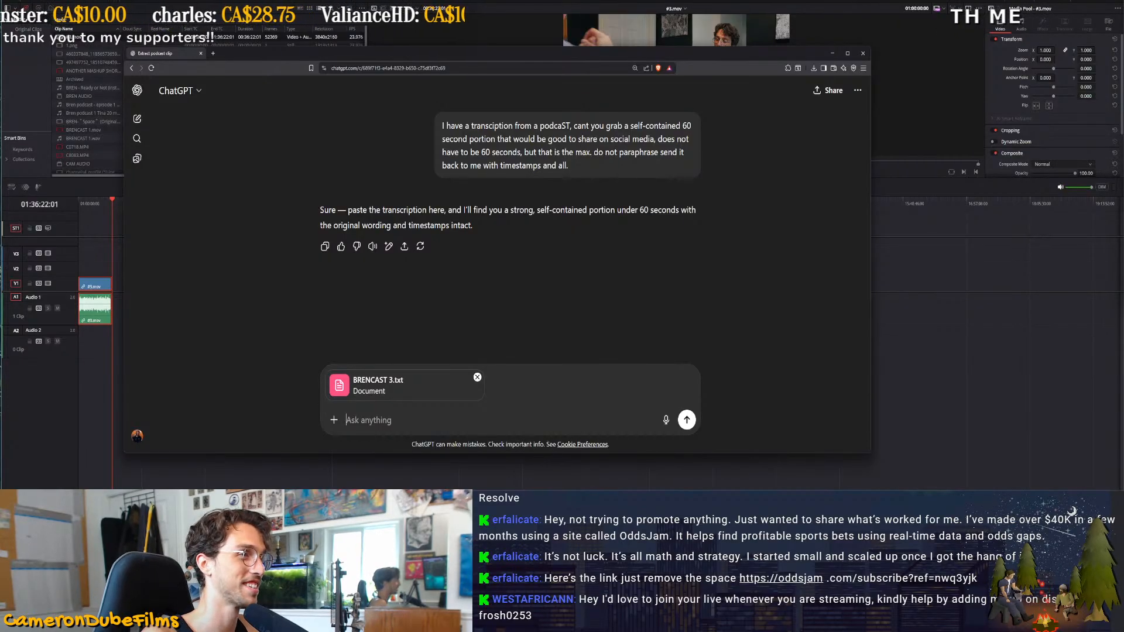
left_click(693, 425)
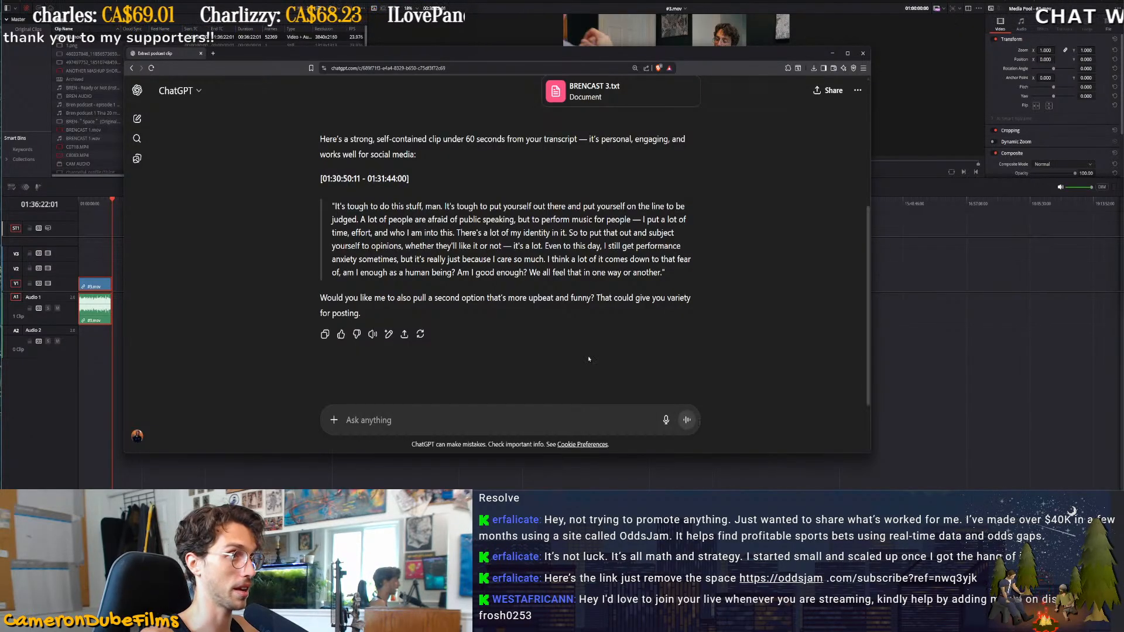
Copy the quoted passage about putting yourself out there from ChatGPT's reply and minimize the browser to return to DaVinci Resolve
left_click_drag(528, 271, 659, 272)
left_click(659, 272)
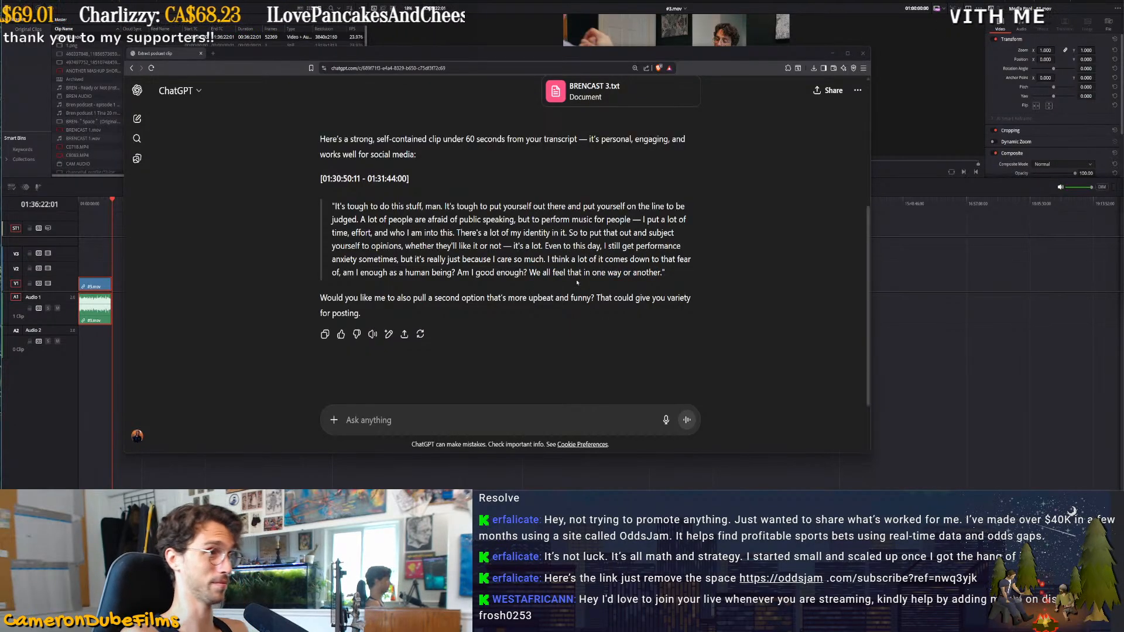
left_click_drag(603, 259, 332, 206)
left_click(668, 277)
left_click(666, 275)
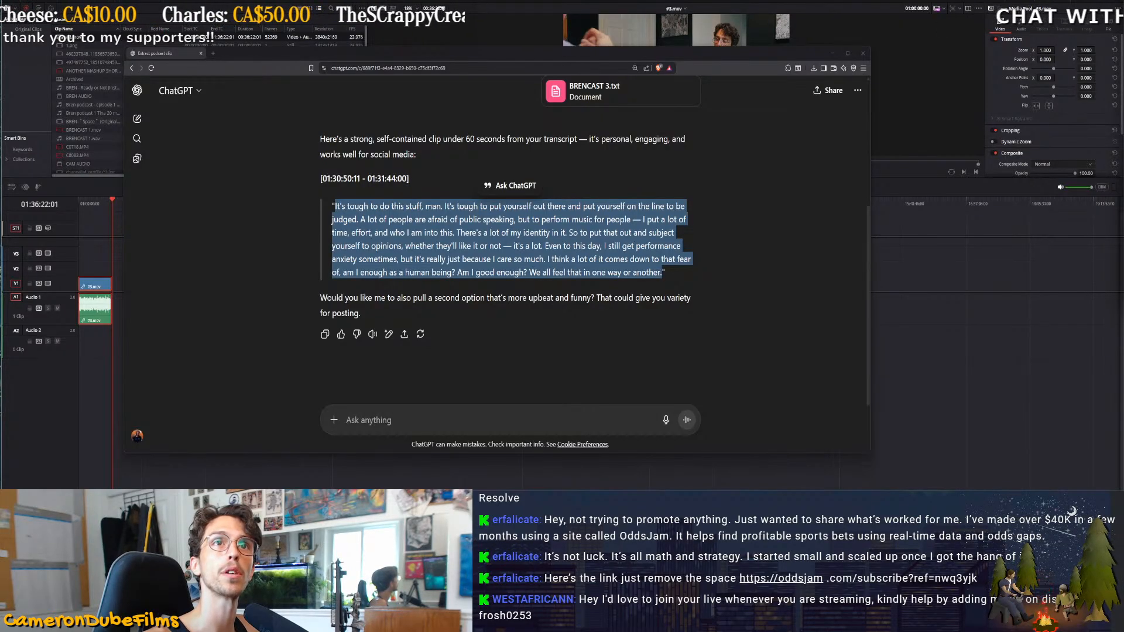
left_click(832, 54)
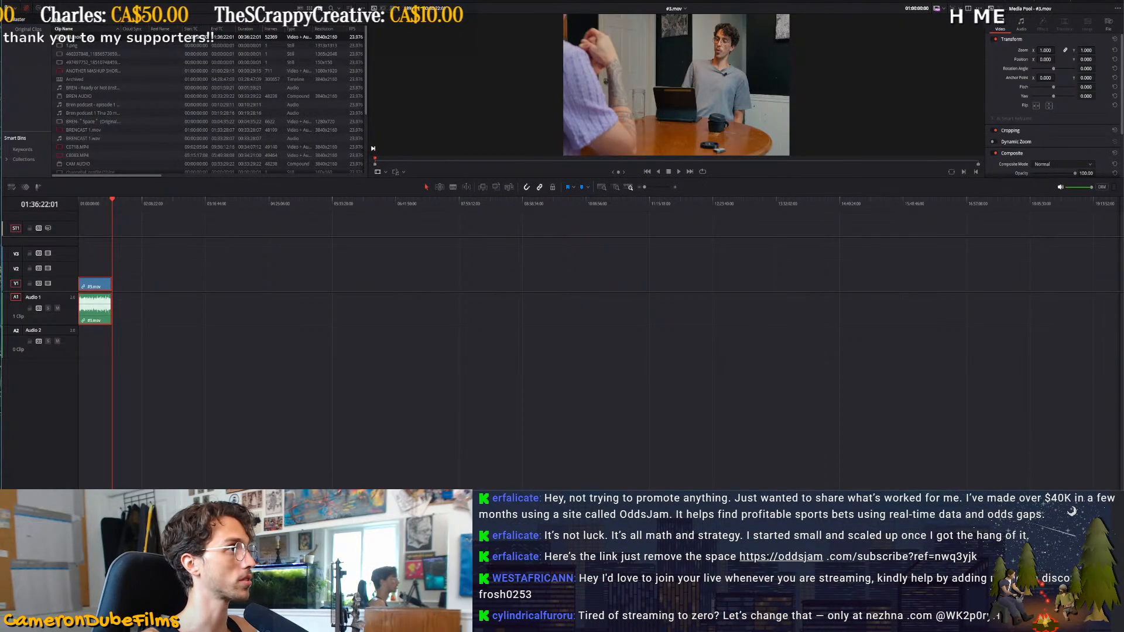
Open the #3.mov transcription and try searching it for the copied passage
right_click(91, 36)
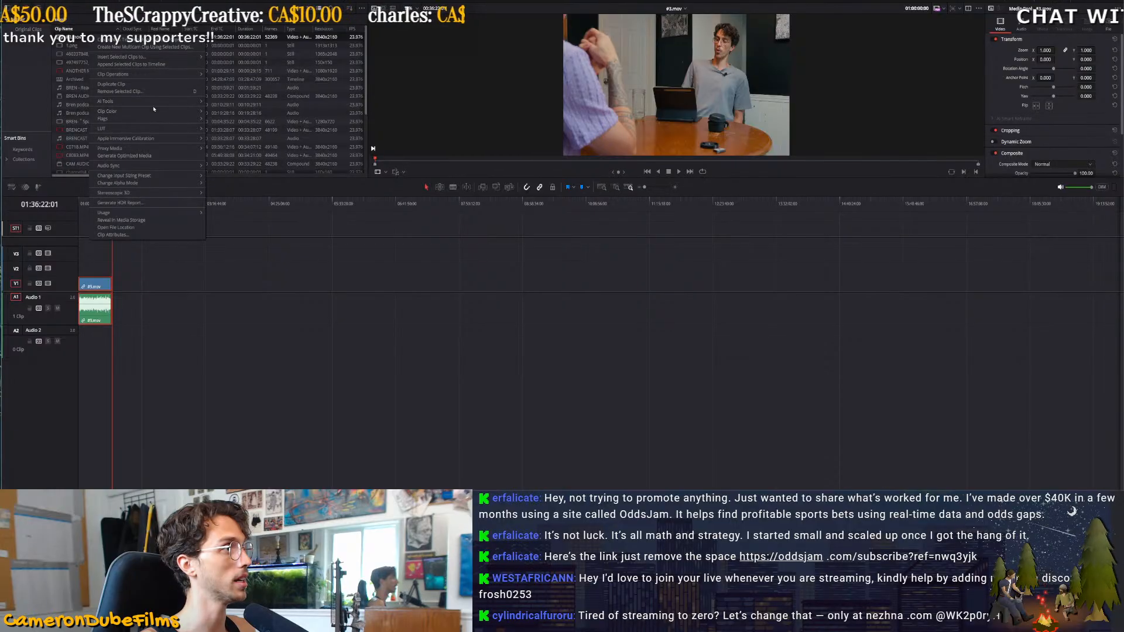
left_click(332, 103)
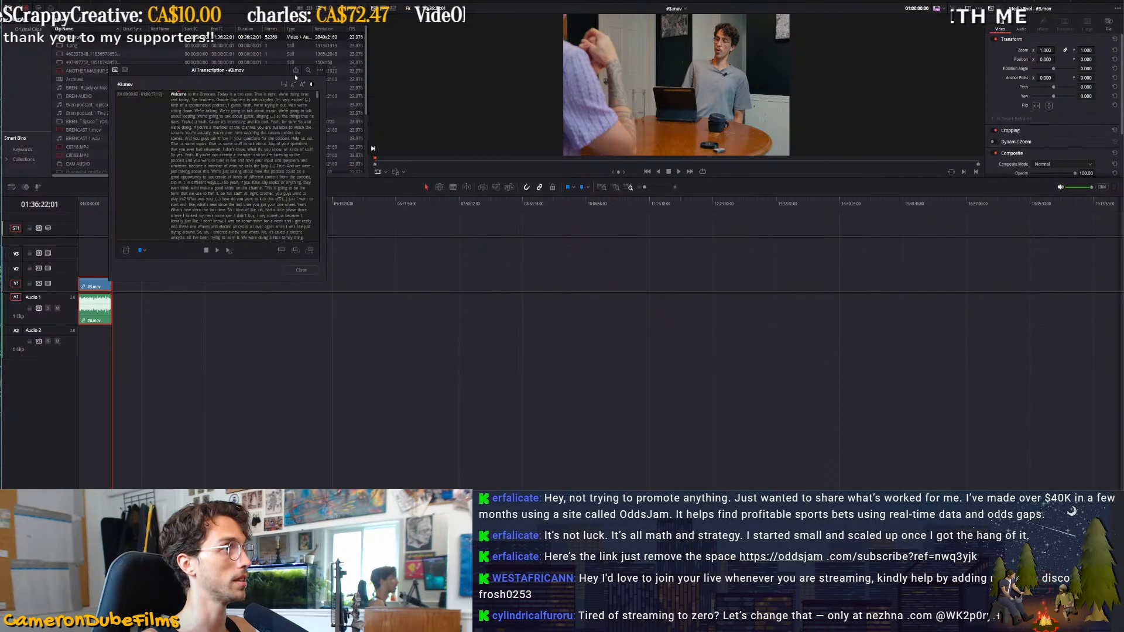
left_click(307, 70)
key("ctrl+v")
left_click(229, 84)
left_click(342, 267)
Search the transcription for "anxiety" instead and locate the passage starting "It's tough to do this stuff, man"
left_click_drag(201, 84, 147, 86)
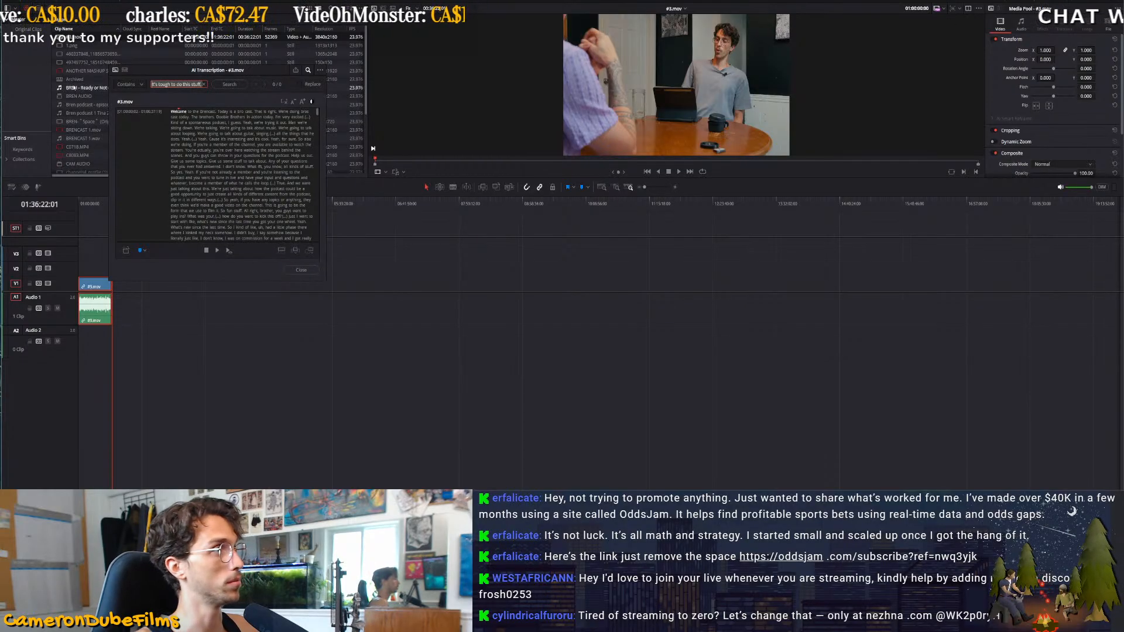
key("BackSpace")
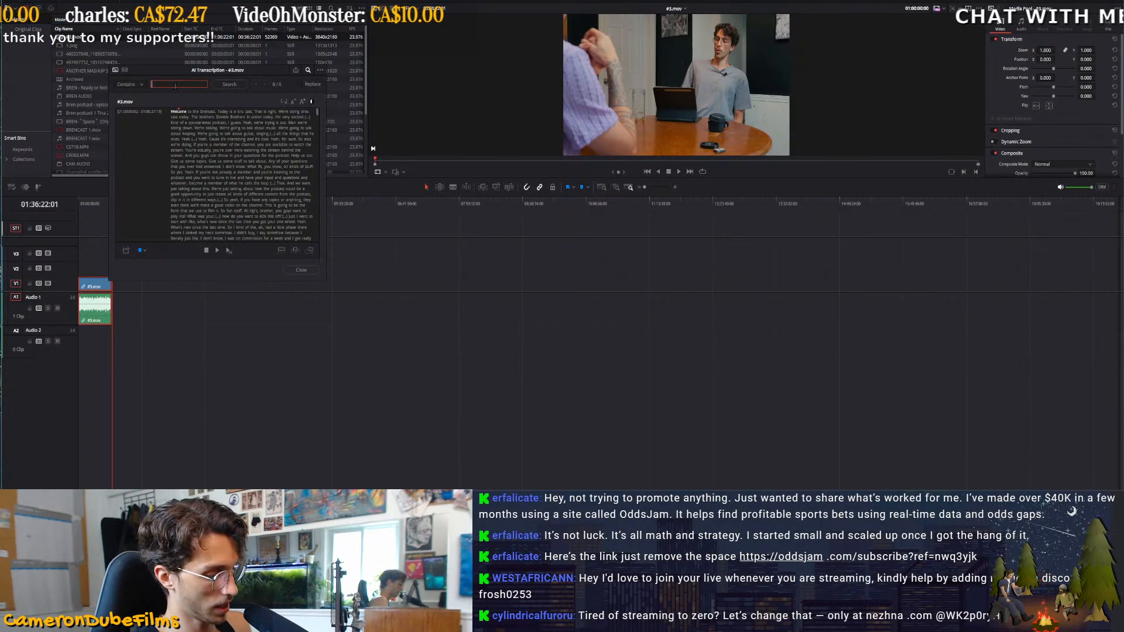
type("anxiety")
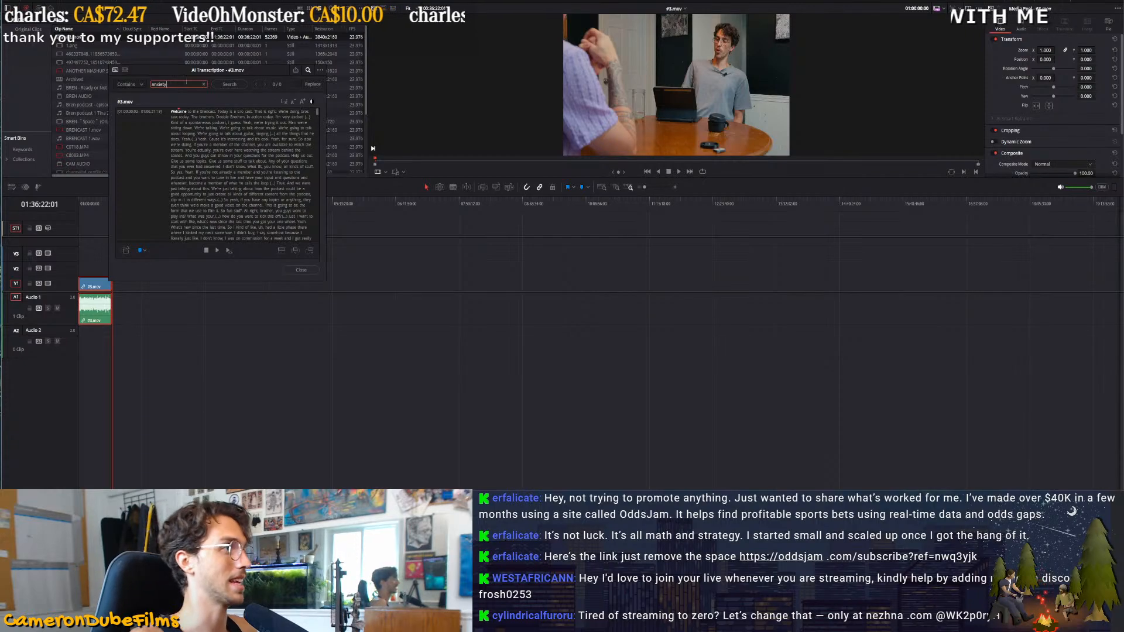
left_click(220, 85)
scroll(221, 215, "down", 1)
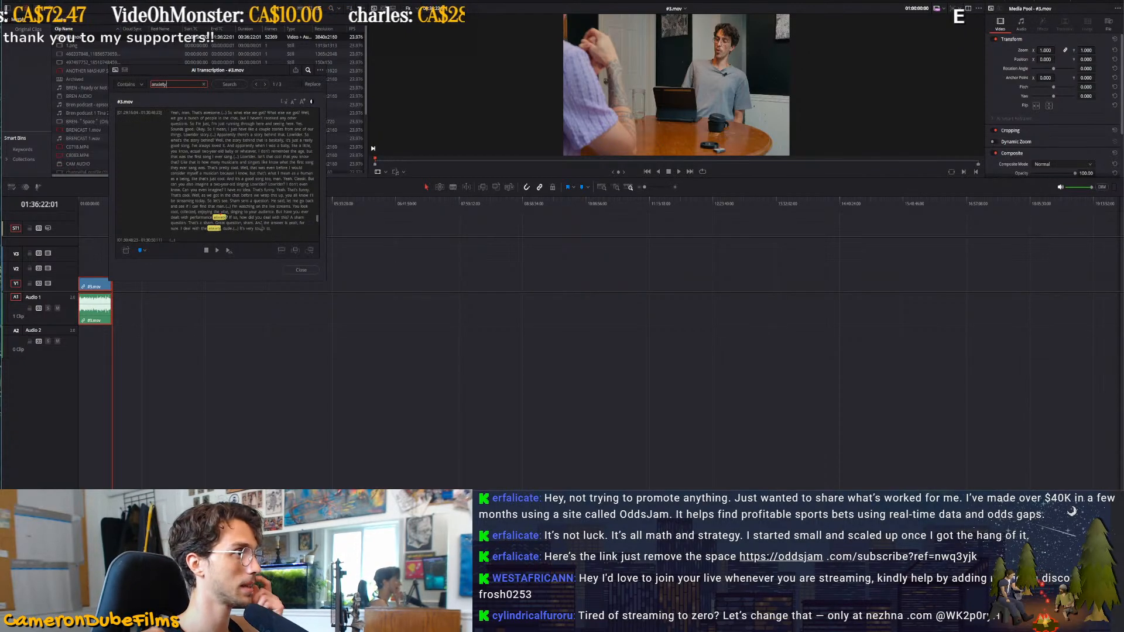
left_click(220, 216)
scroll(267, 226, "down", 1)
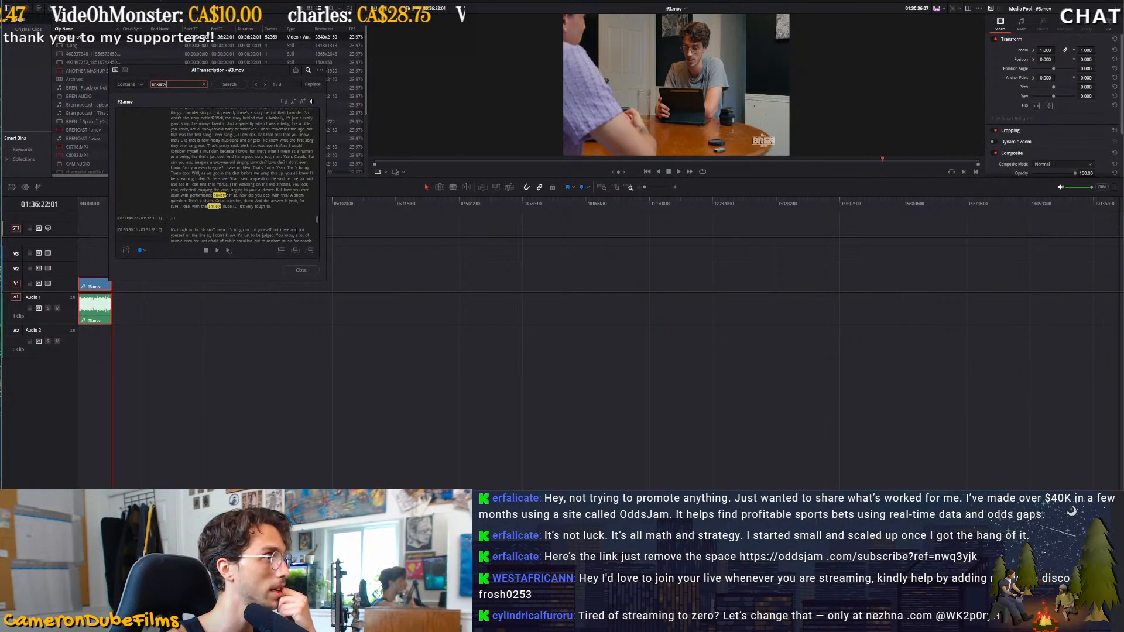
scroll(268, 225, "down", 3)
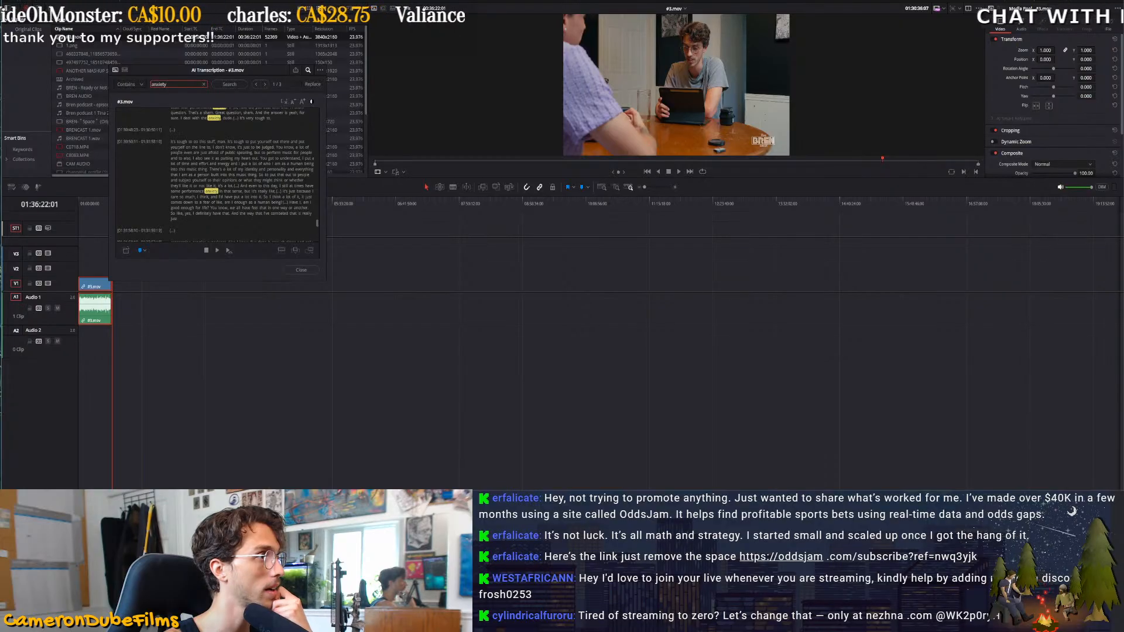
Select the passage from "It's tough to do this stuff" through "one way or another", append it to the timeline, and close the transcription
left_click_drag(170, 141, 171, 213)
mouse_move(311, 207)
left_mouse_down()
mouse_move(296, 208)
mouse_move(310, 208)
left_mouse_up()
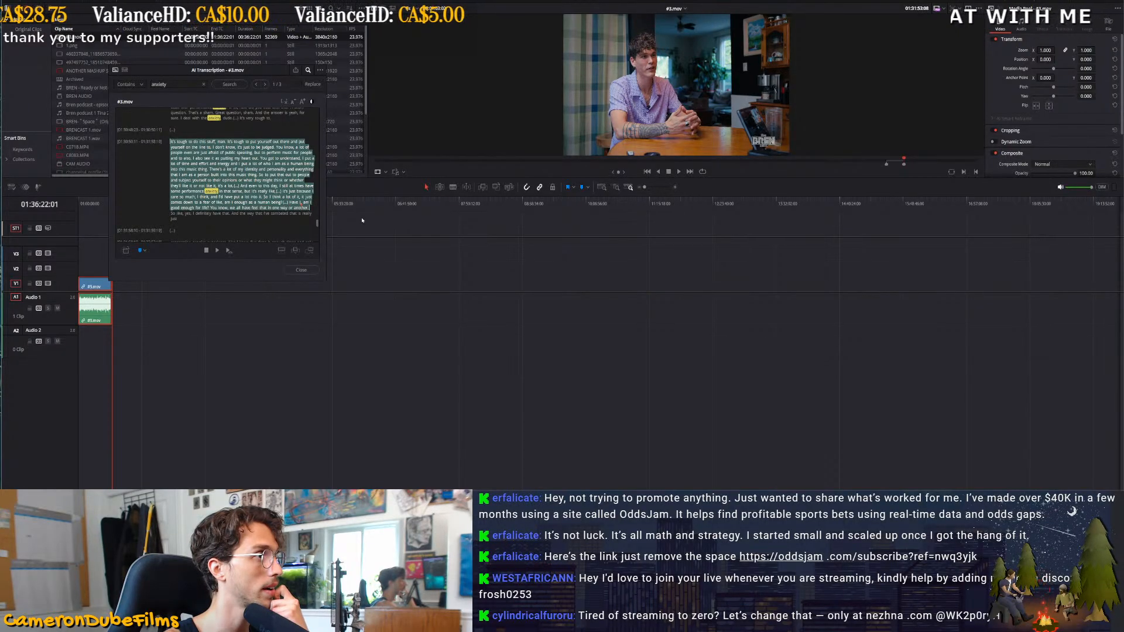
left_click(310, 253)
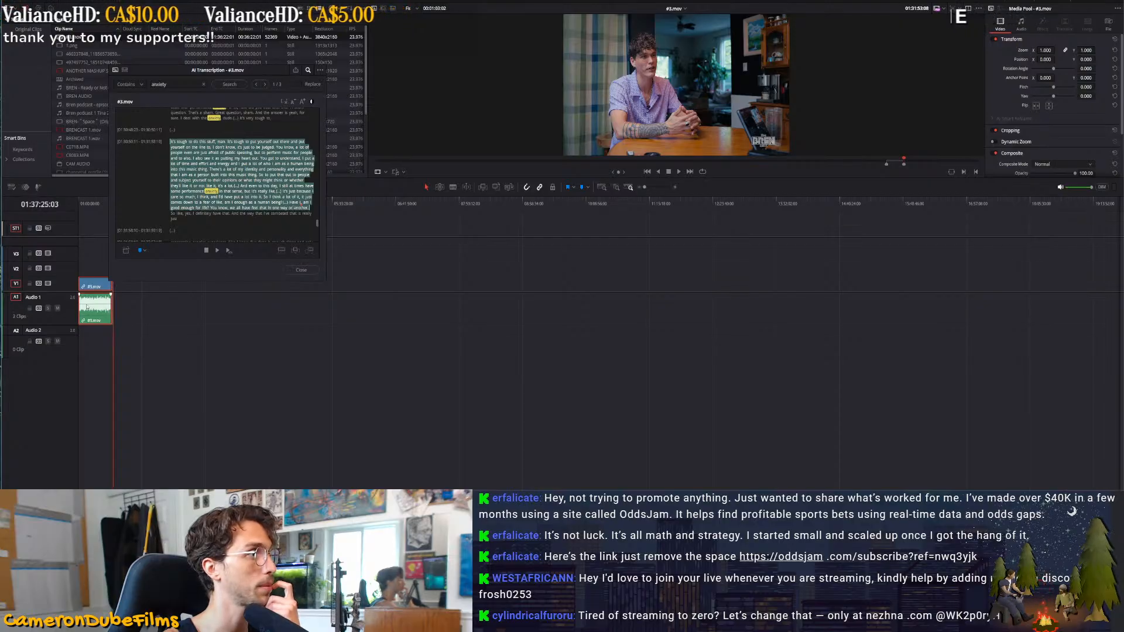
left_click(301, 270)
Ripple-delete the full-length episode clip so only the appended excerpt stays on the timeline, and play it
key("shift+z")
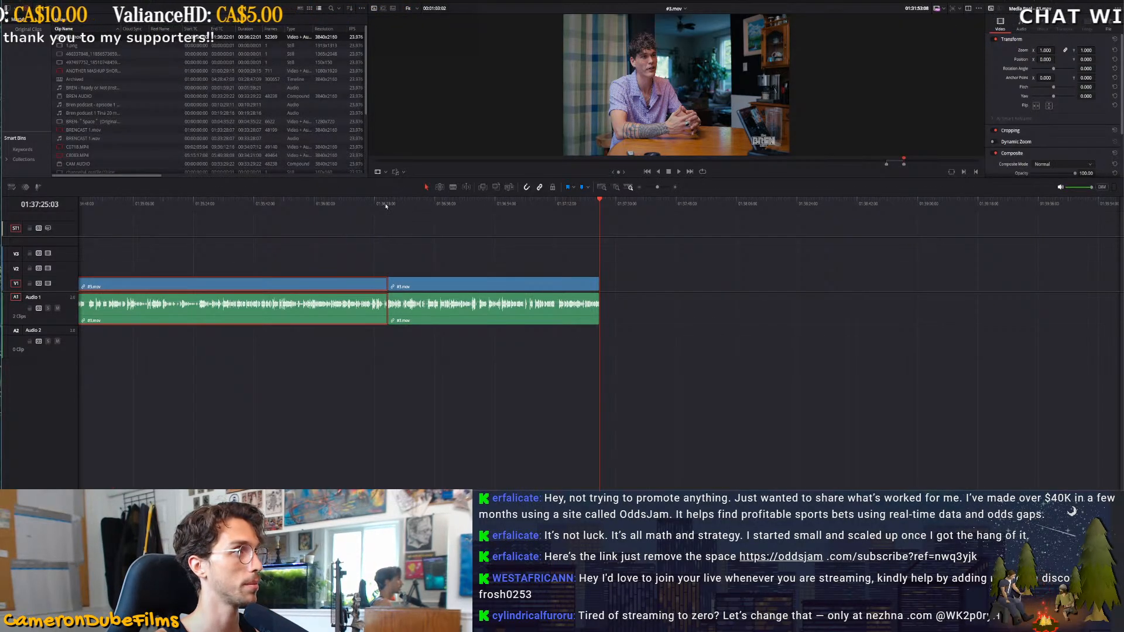
left_click(385, 205)
key("space")
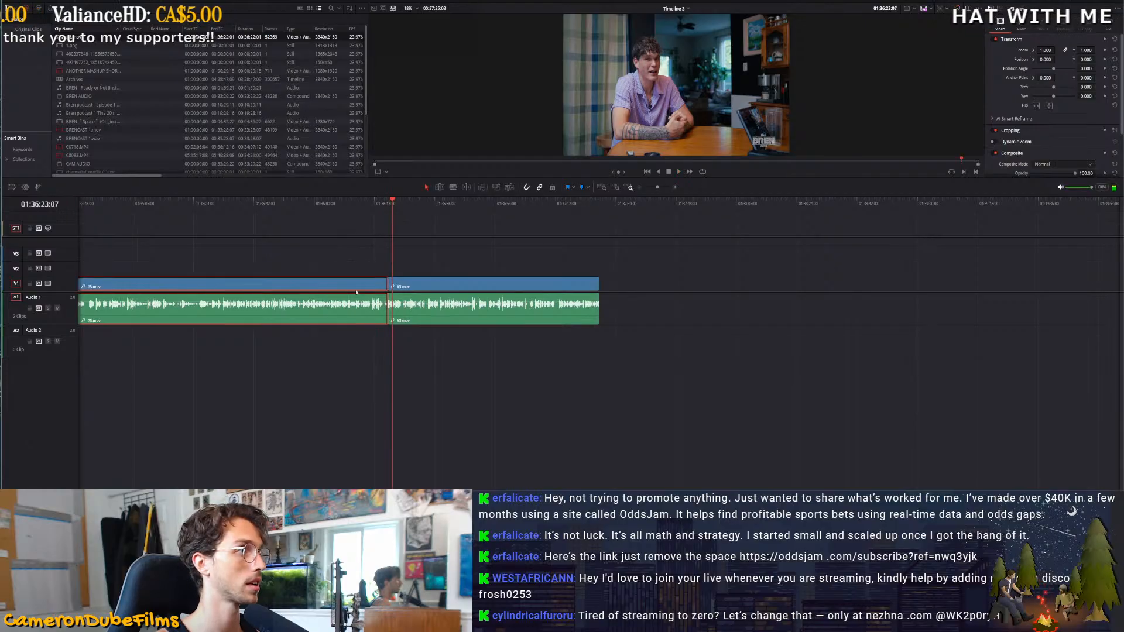
key("Delete")
key("space")
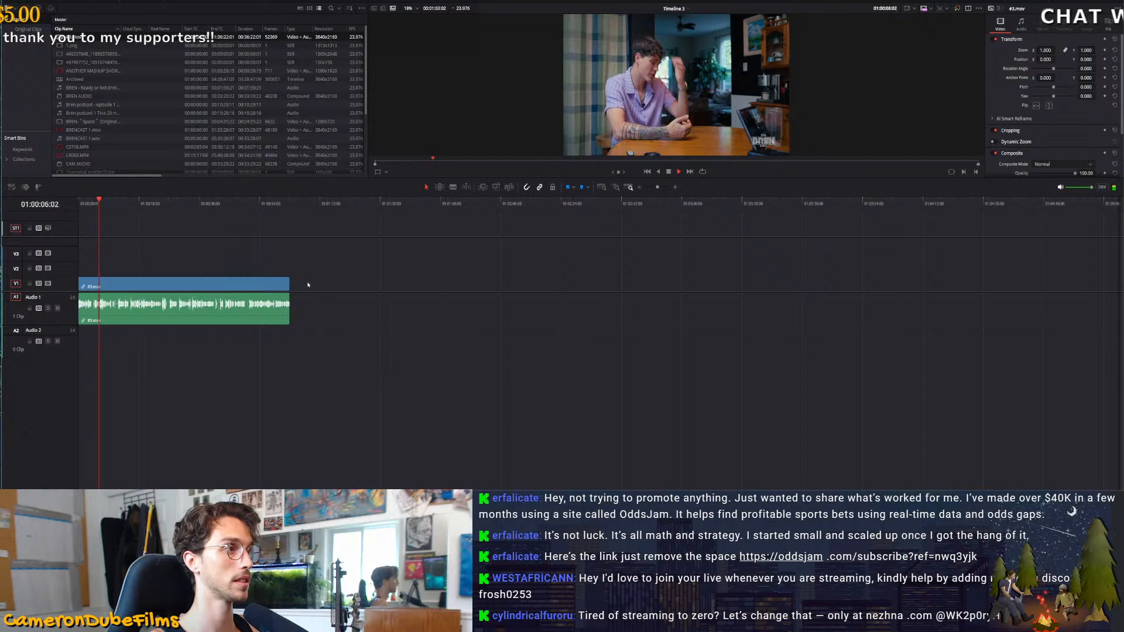
Try splitting the excerpt at the pause about 4 seconds in and trimming the pause out, and undo both edits
key("shift+z")
key("space")
left_click(136, 204)
key("ctrl+equal")
key("ctrl+equal")
key("ctrl+equal")
left_click(271, 205)
key("ctrl+b")
left_click_drag(272, 204, 303, 210)
key("ctrl+shift+[")
key("space")
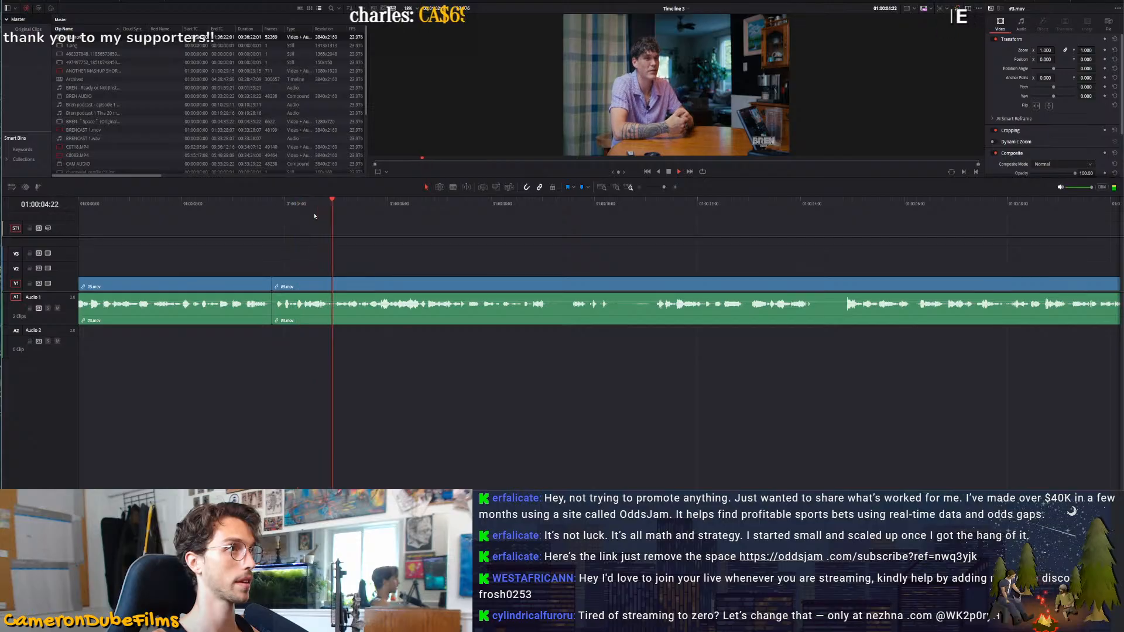
key("ctrl+z")
key("ctrl+z")
Copy the excerpt clip and open the New Bren Shorts project
left_click(365, 299)
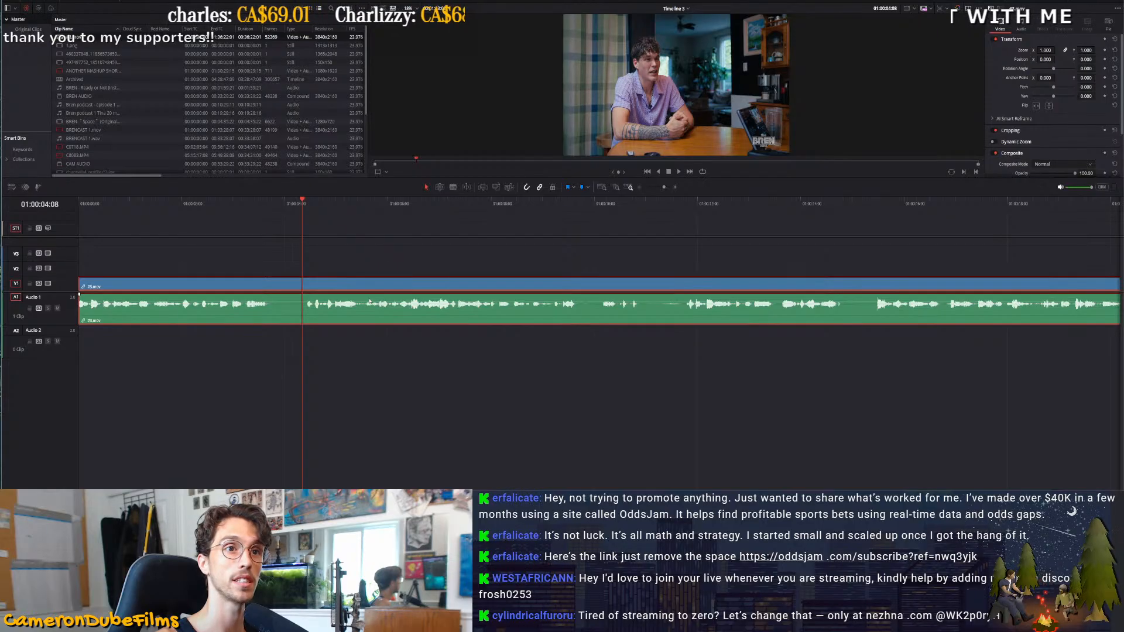
key("shift+1")
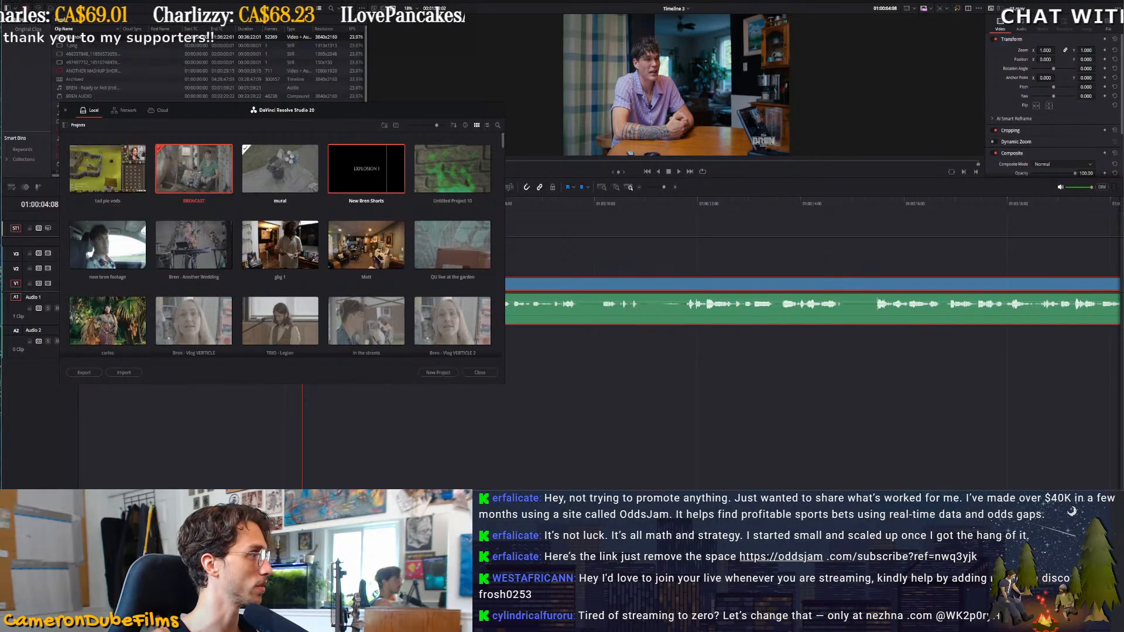
double_click(366, 169)
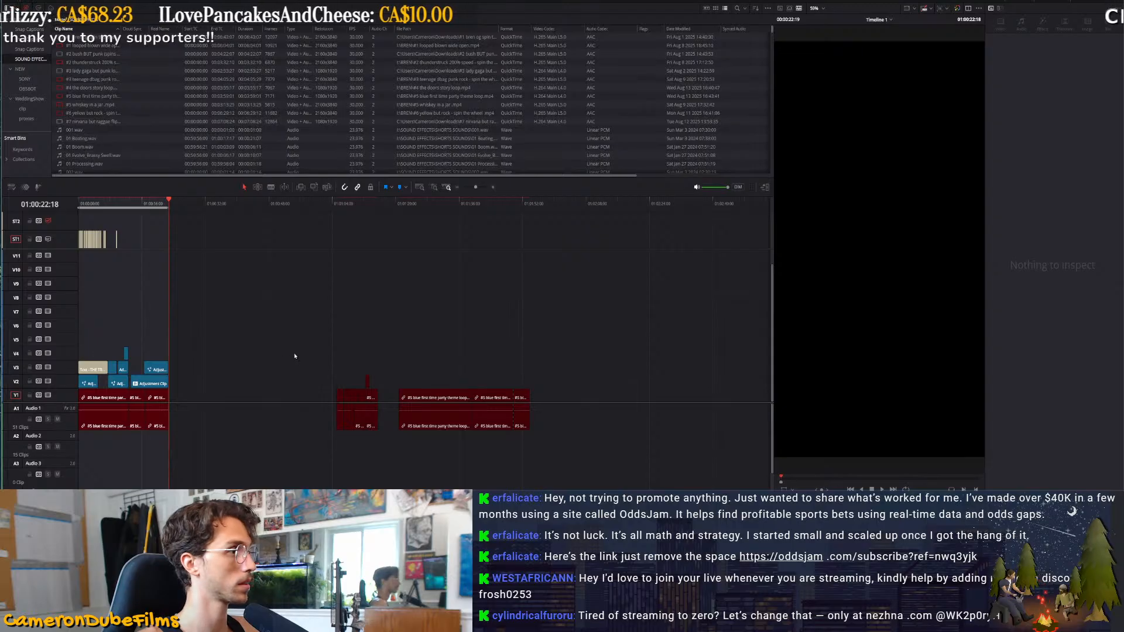
Paste the excerpt onto an empty stretch of Timeline 1, past the existing clips
scroll(295, 356, "down", 2)
scroll(244, 283, "down", 2)
left_click(287, 204)
key("ctrl+v")
Delete all the older clips, adjustment clips and subtitles from Timeline 1, keeping only the pasted #3.mov excerpt
left_click_drag(246, 353, 133, 430)
key("BackSpace")
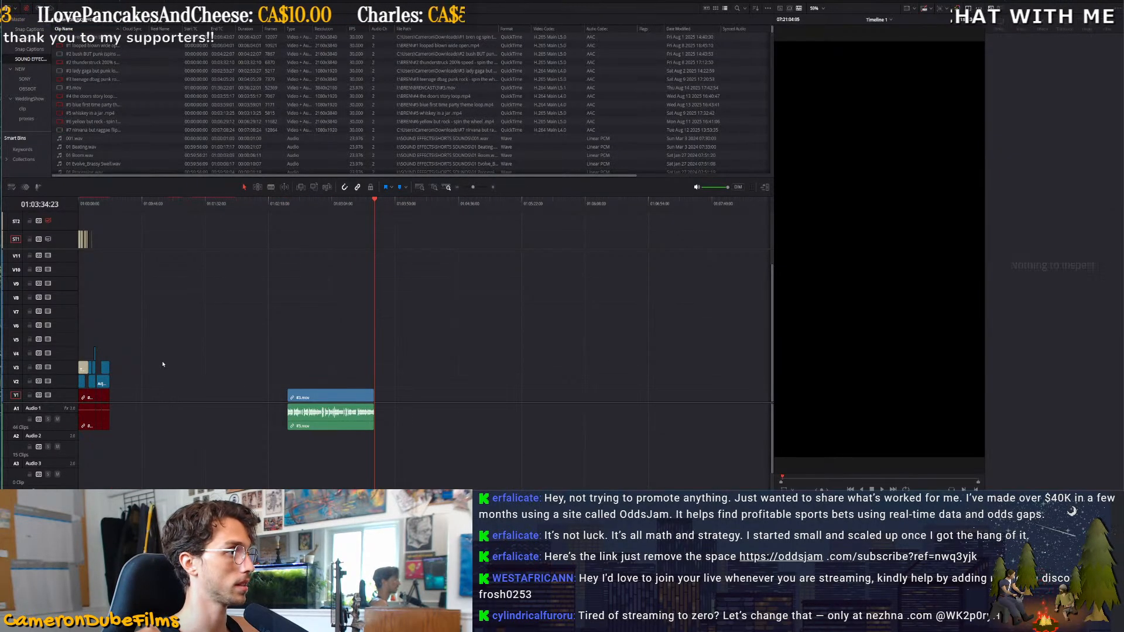
left_click_drag(152, 213, 115, 413)
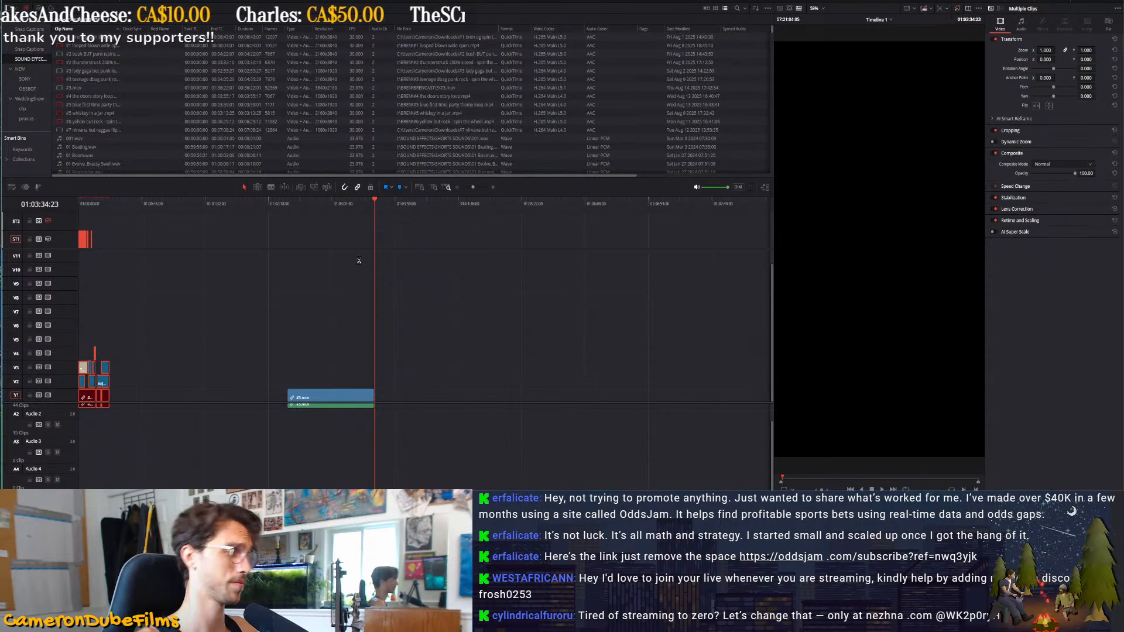
key("BackSpace")
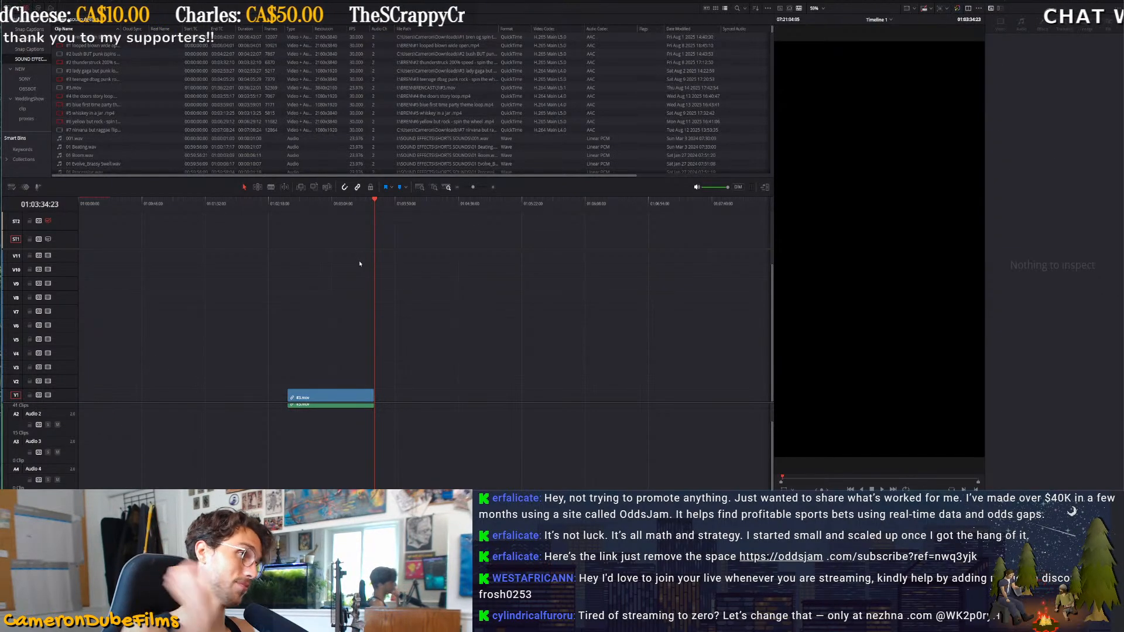
View the archived timeline with the earlier shorts and switch back to Timeline 1
left_click(878, 19)
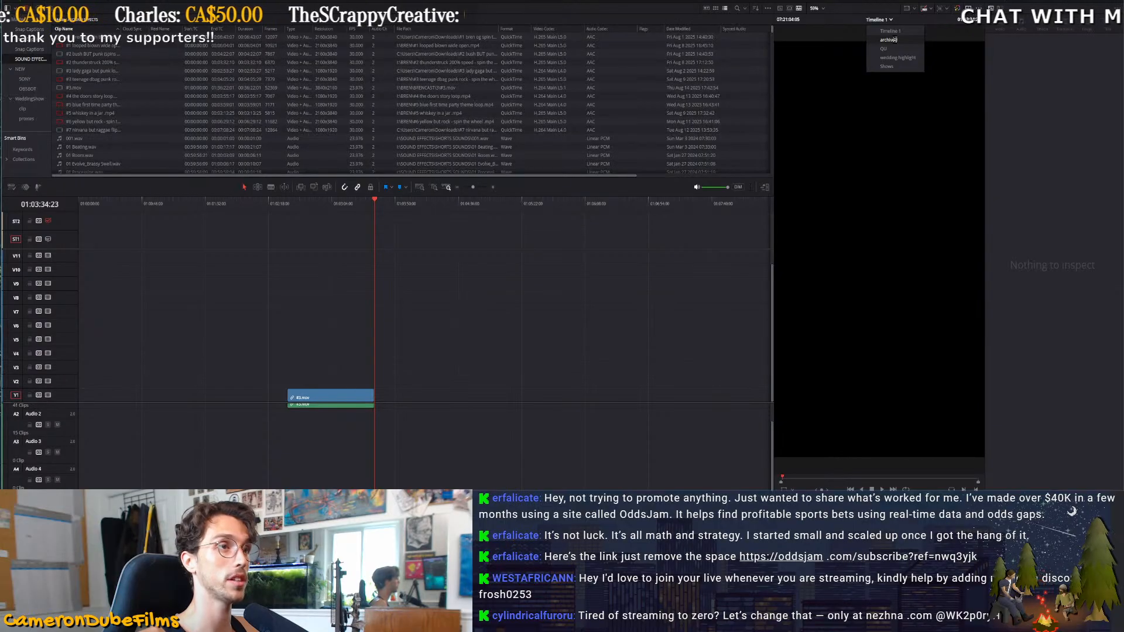
left_click(895, 40)
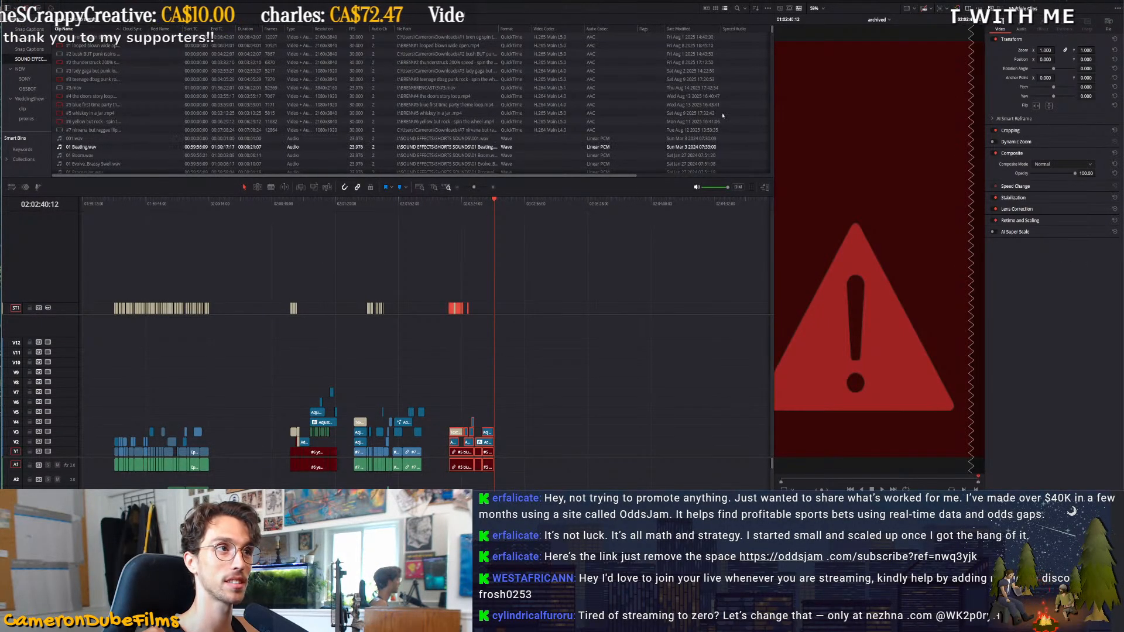
left_click(888, 19)
left_click(900, 43)
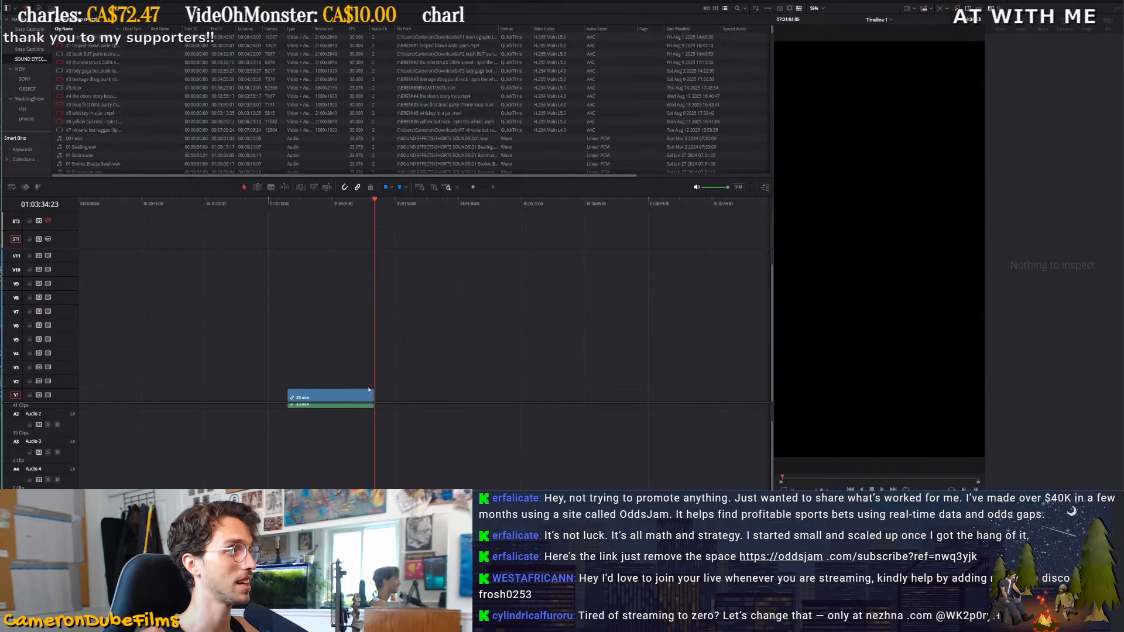
Move the #3.mov excerpt to the very start of Timeline 1
scroll(248, 376, "down", 4)
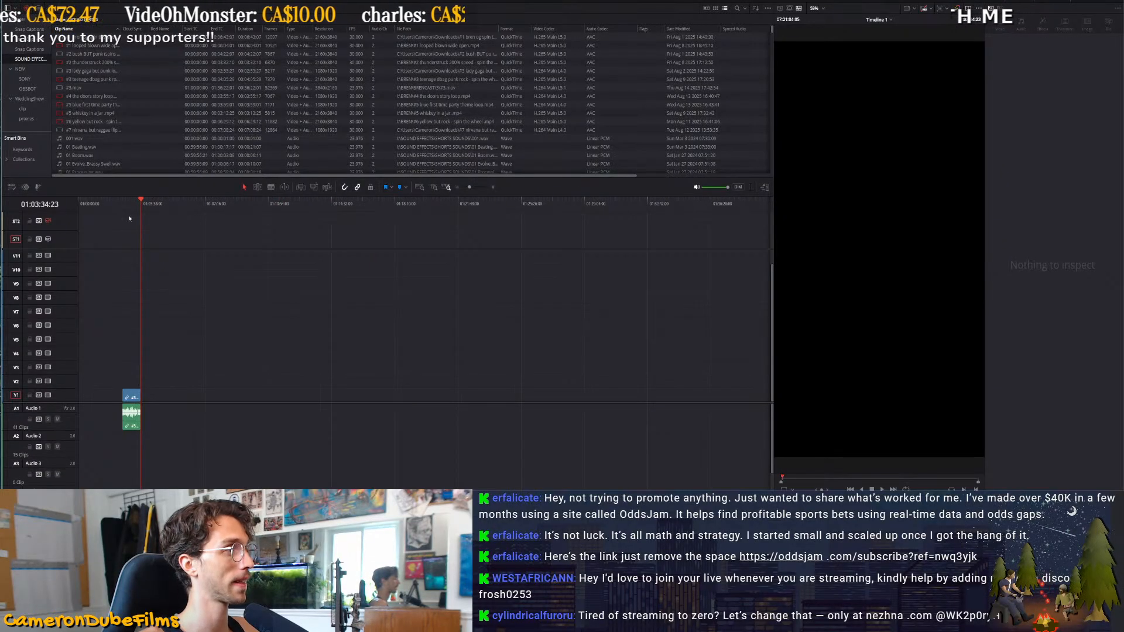
left_click_drag(131, 210, 78, 212)
left_click_drag(132, 397, 88, 399)
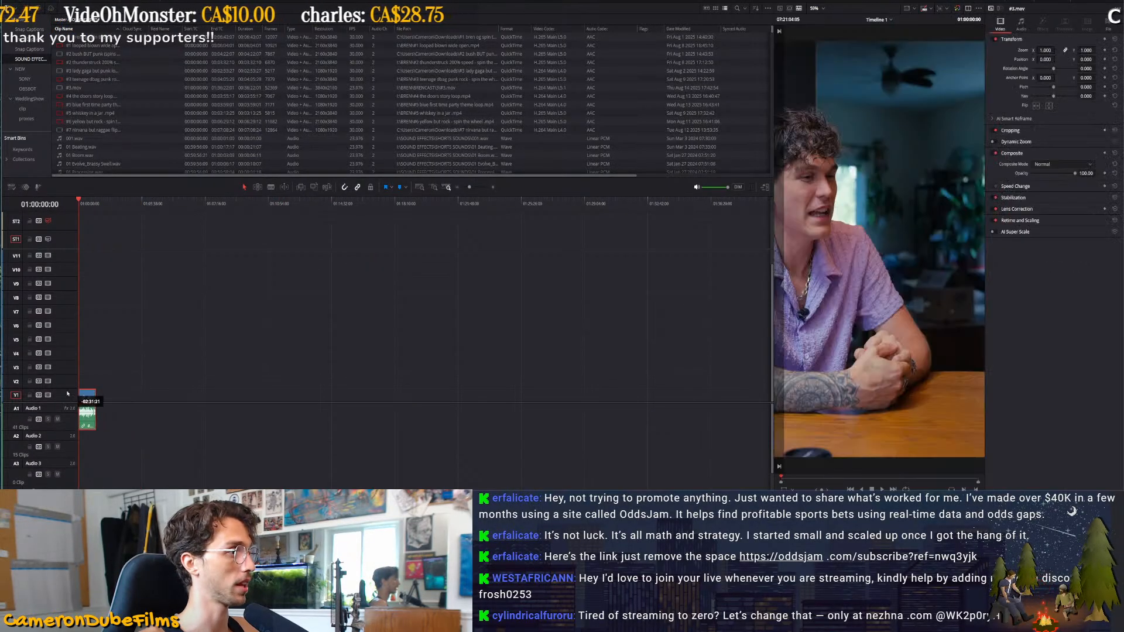
Reframe the excerpt on the speaker with zoom 1.180, position X 162 and Y 75, and play back the opening seconds
scroll(168, 397, "up", 5)
scroll(169, 397, "up", 8)
key("space")
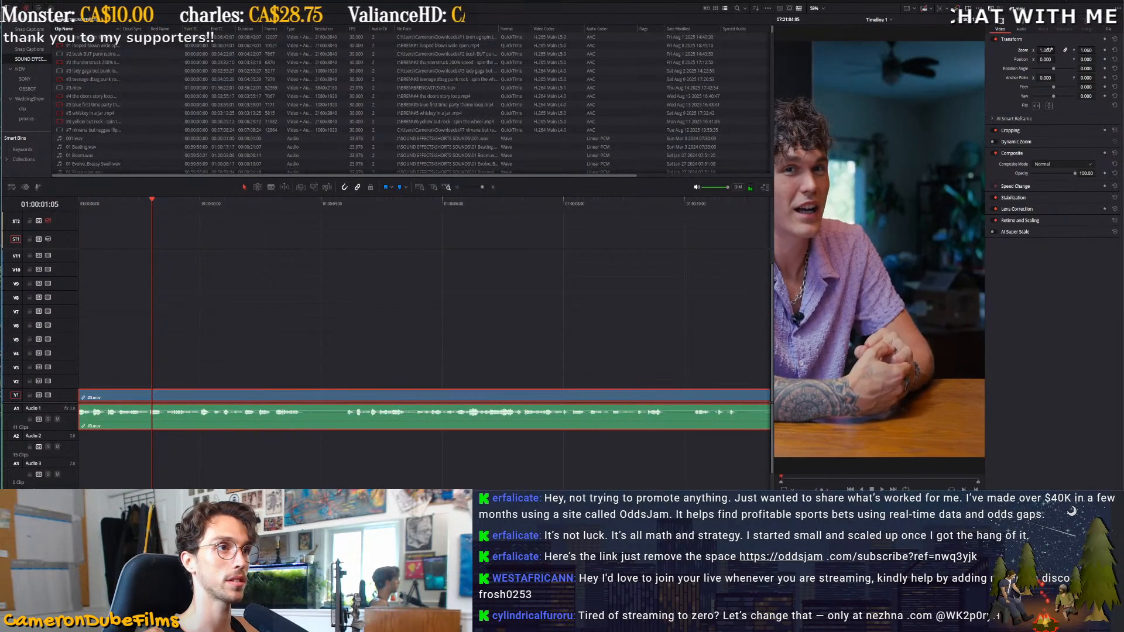
left_click_drag(1046, 59, 1074, 57)
mouse_move(1046, 50)
left_mouse_down()
mouse_move(1066, 59)
mouse_move(1040, 59)
mouse_move(1057, 50)
mouse_move(1047, 60)
left_mouse_up()
key("space")
key("space")
key("space")
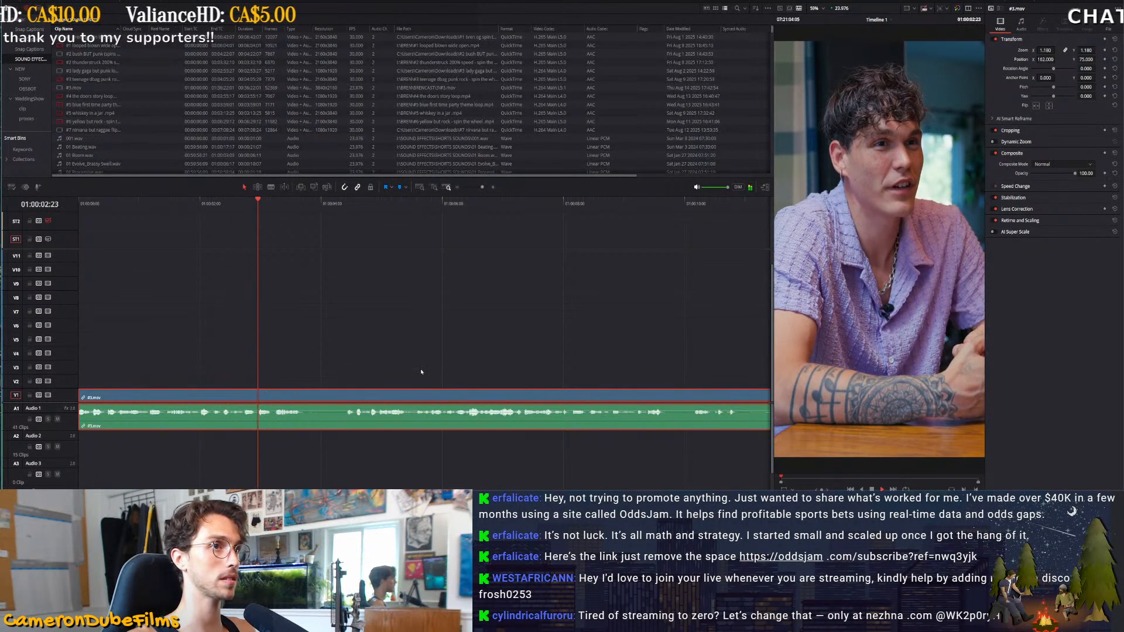
left_click(421, 372)
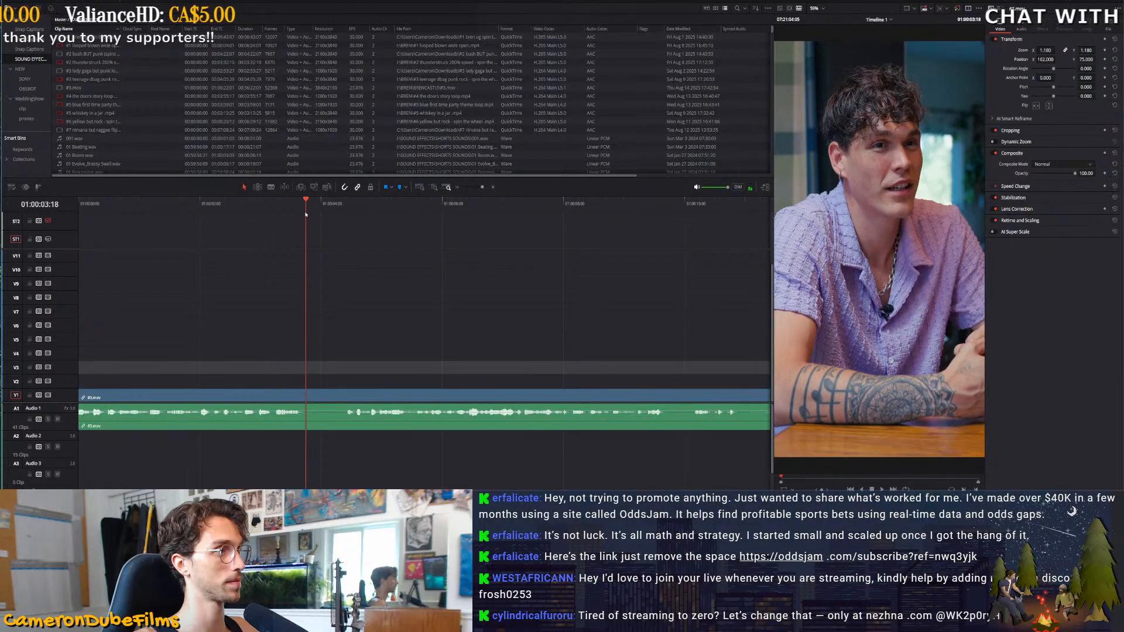
Cut the silent pause that follows 01:00:03:18 out of the #3.mov excerpt and play on past the cut
key("ctrl+b")
key("space")
scroll(458, 319, "up", 4)
scroll(498, 317, "down", 6)
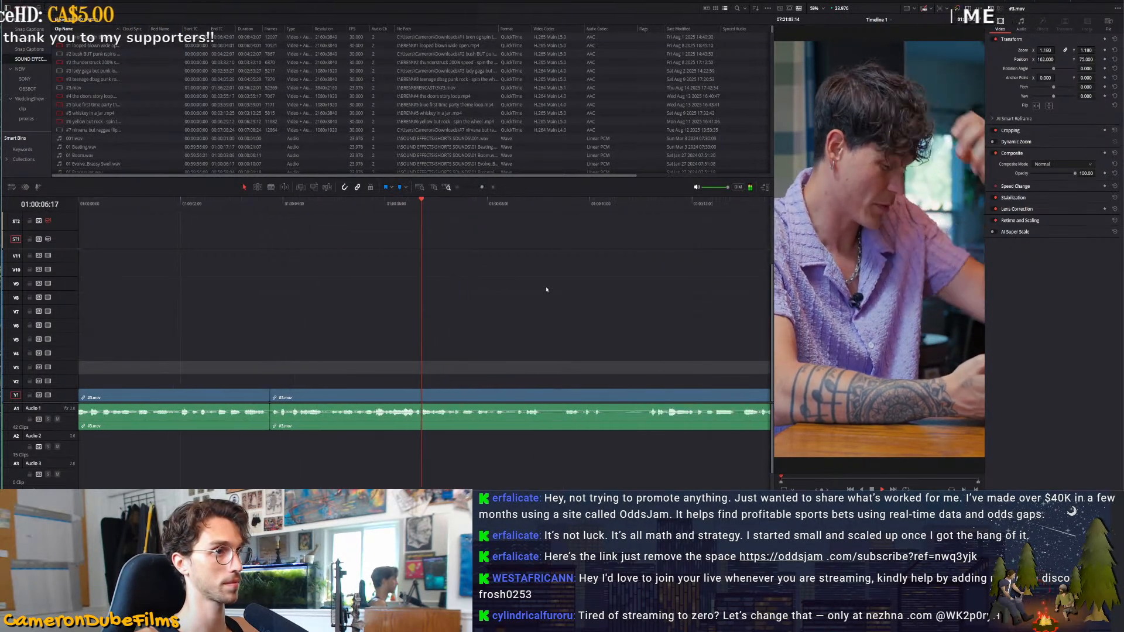
left_click(545, 289)
scroll(544, 290, "down", 3)
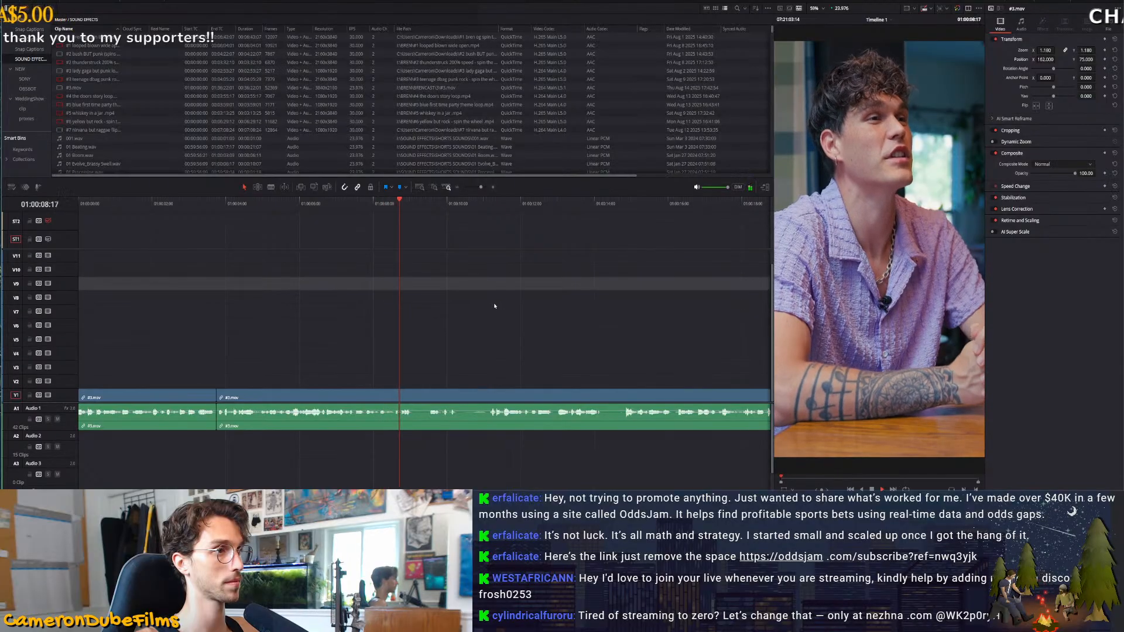
scroll(467, 272, "up", 2)
Split the excerpt at about 01:00:09:00 and trim away the dead air after it, replaying the cut
key("ctrl+b")
key("ctrl+shift+[")
key("space")
key("space")
key("ctrl+b")
left_click(516, 210)
key("space")
key("ctrl+shift+[")
key("space")
Delete the leftover fragment after 01:00:09:00 and close the gap so the following clip joins up
left_click_drag(468, 321, 464, 441)
key("BackSpace")
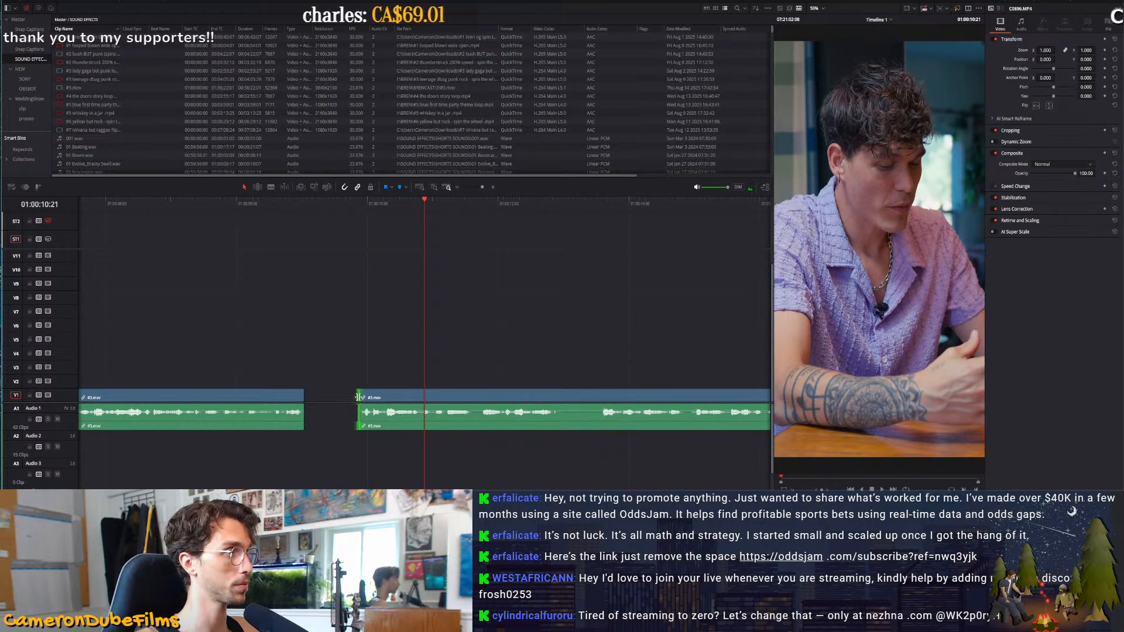
left_click(342, 396)
key("BackSpace")
Remove the pause at about 01:00:12:03 and enlarge the Audio 1 track's waveform
left_click(259, 204)
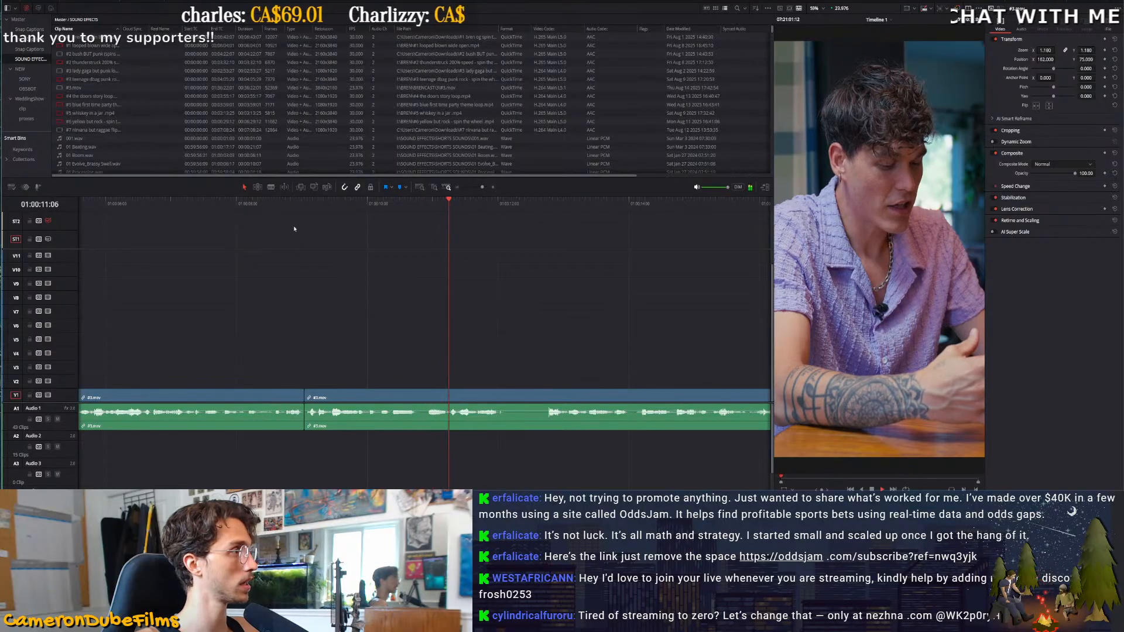
left_click_drag(512, 208, 545, 216)
key("ctrl+shift+[")
scroll(640, 304, "right", 2)
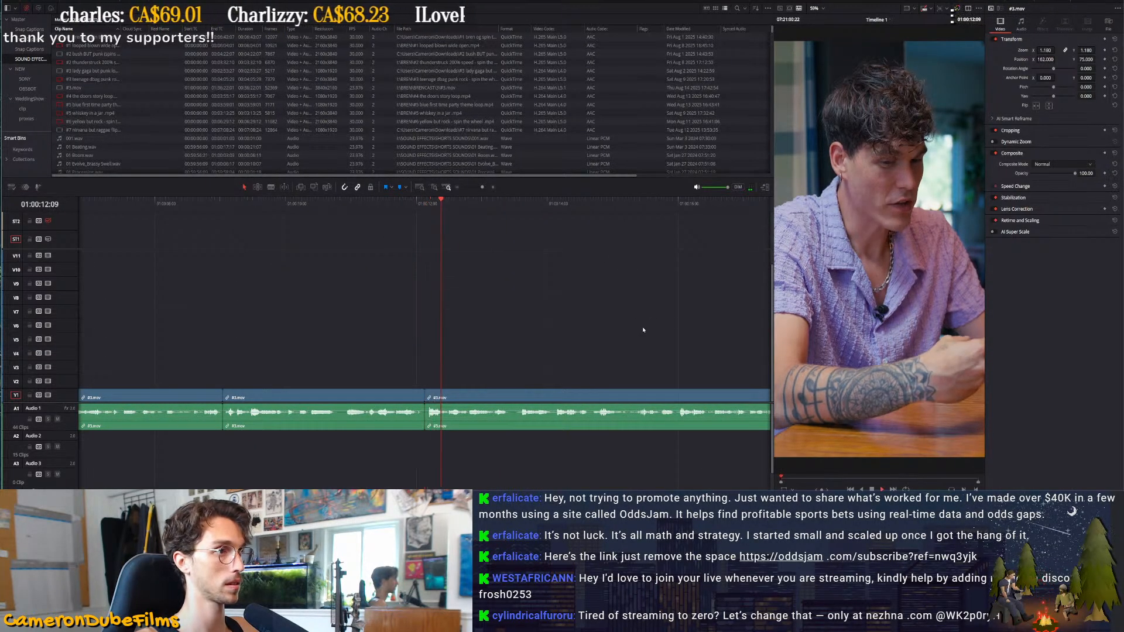
scroll(615, 450, "up", 5)
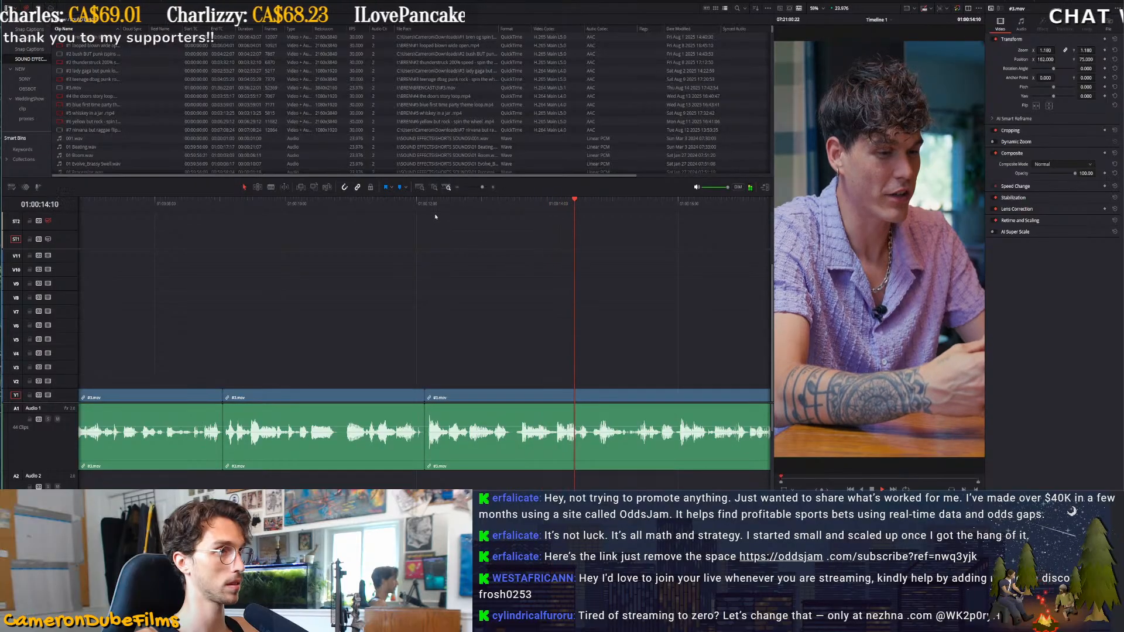
Play back the edited opening from the start of the timeline to check the flow of the cuts
left_click(229, 216)
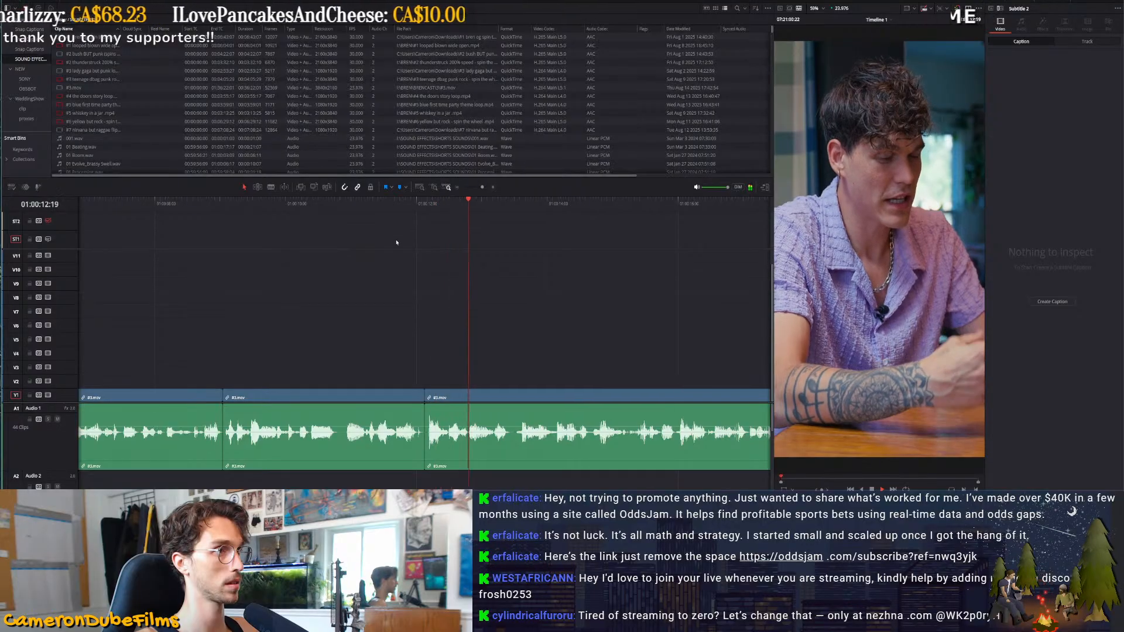
scroll(396, 242, "down", 2)
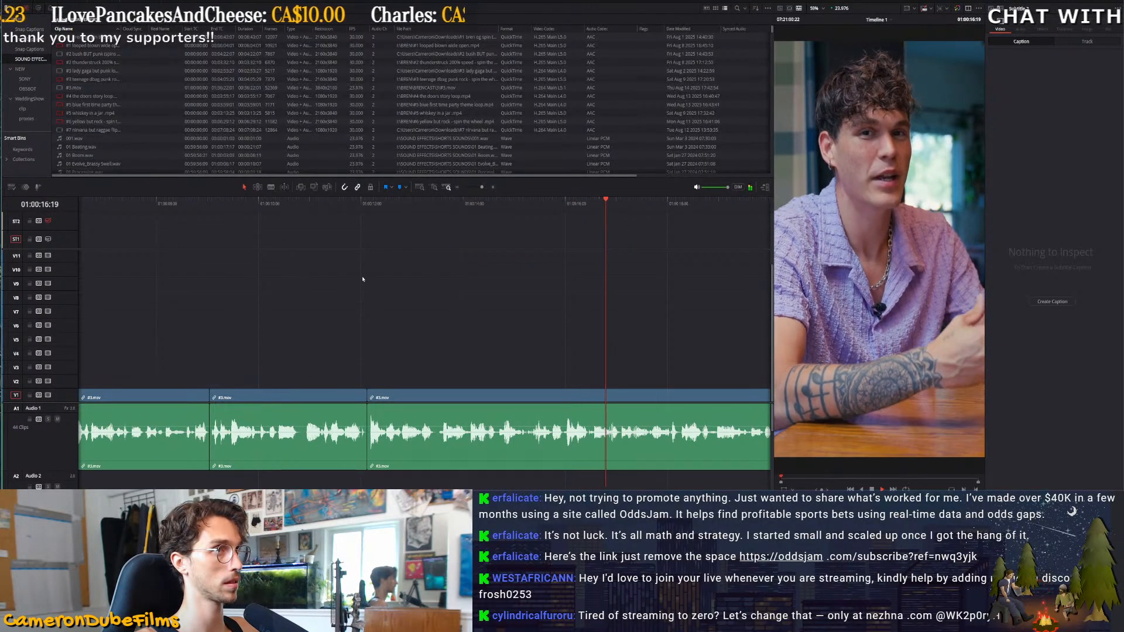
key("Home")
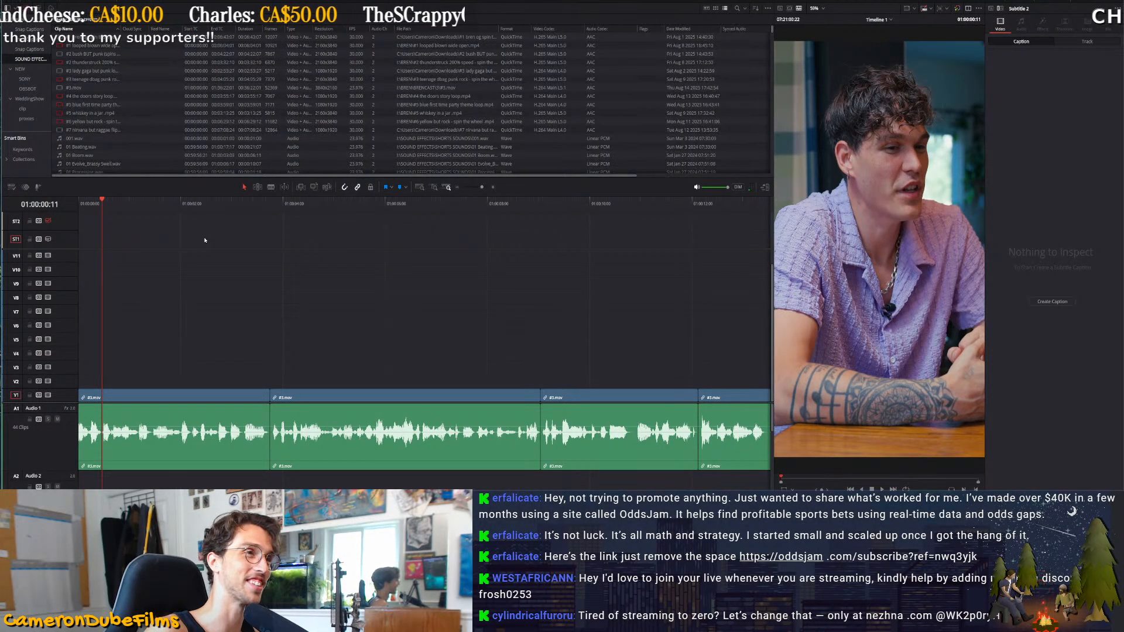
key("Home")
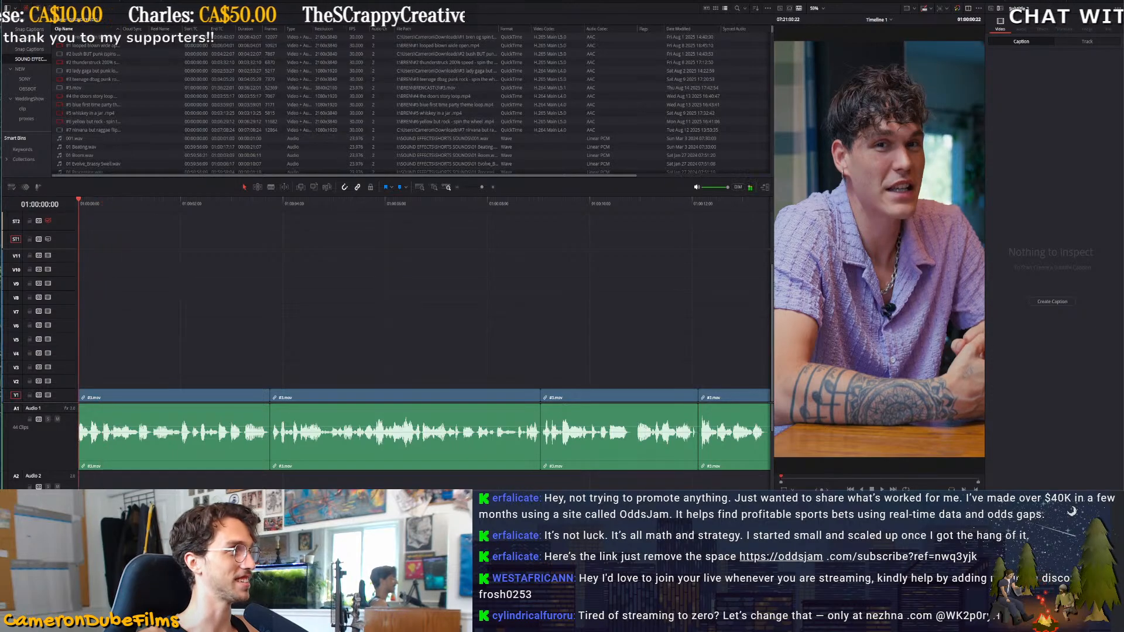
key("space")
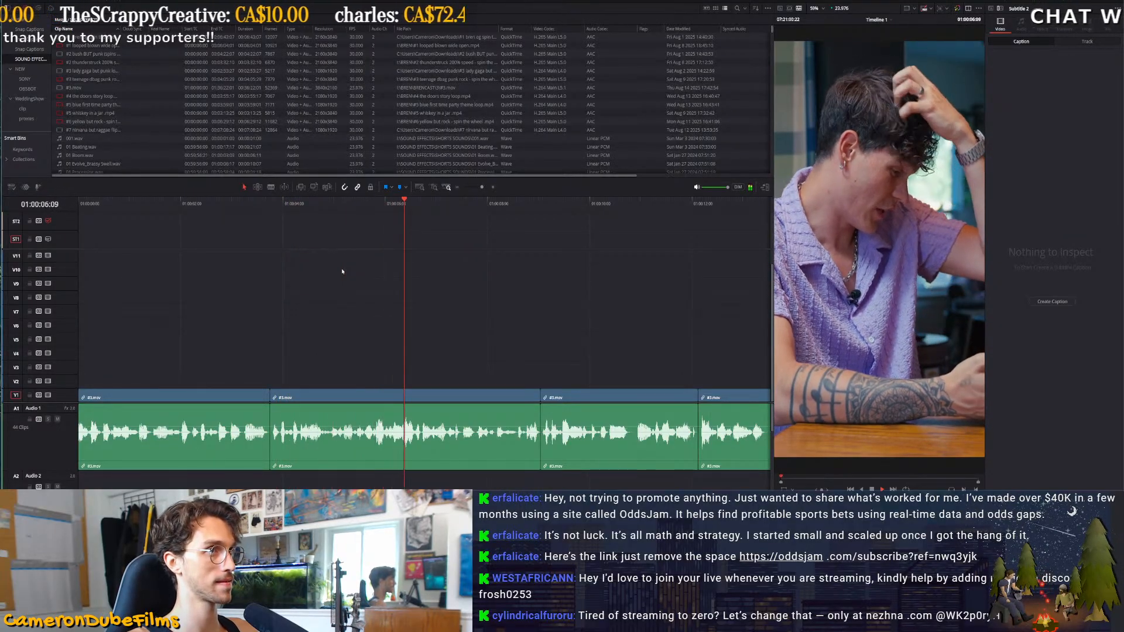
key("ctrl+equal")
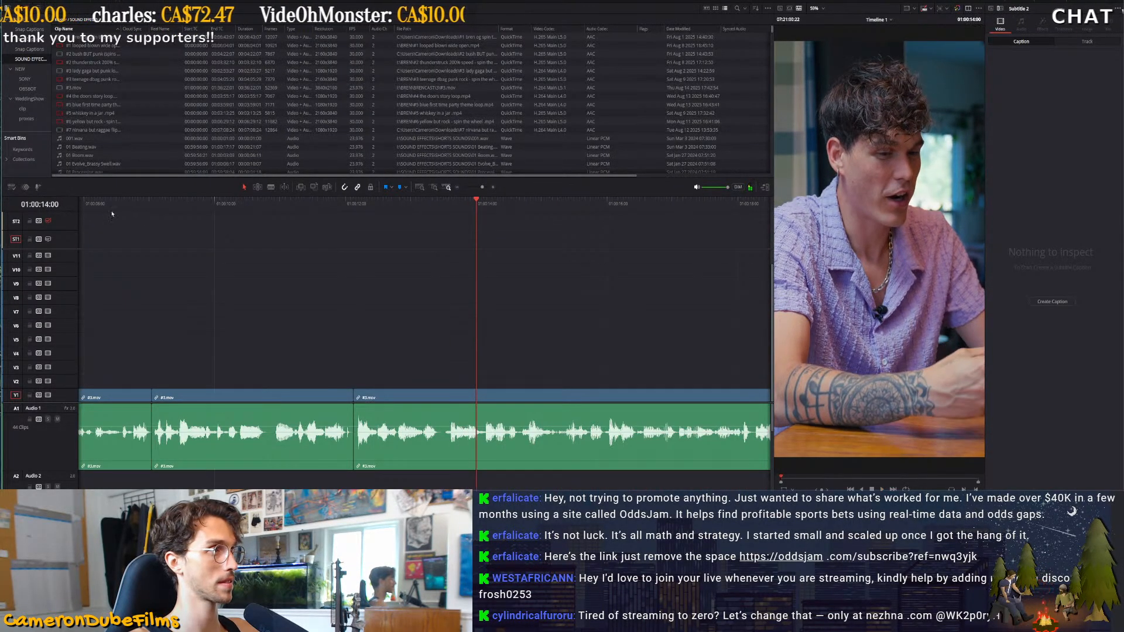
key("Home")
key("space")
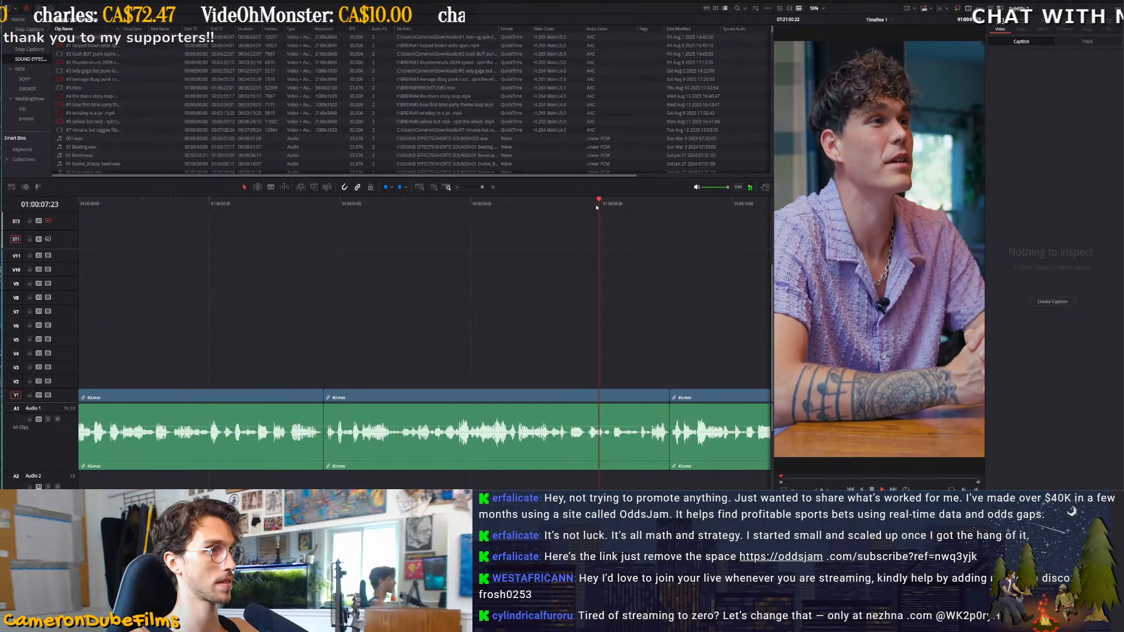
Shorten the section starting at 01:00:09:00 to end at about 01:00:10:19, and cut the pause at about 01:00:13:16
scroll(556, 224, "up", 1)
scroll(572, 219, "down", 1)
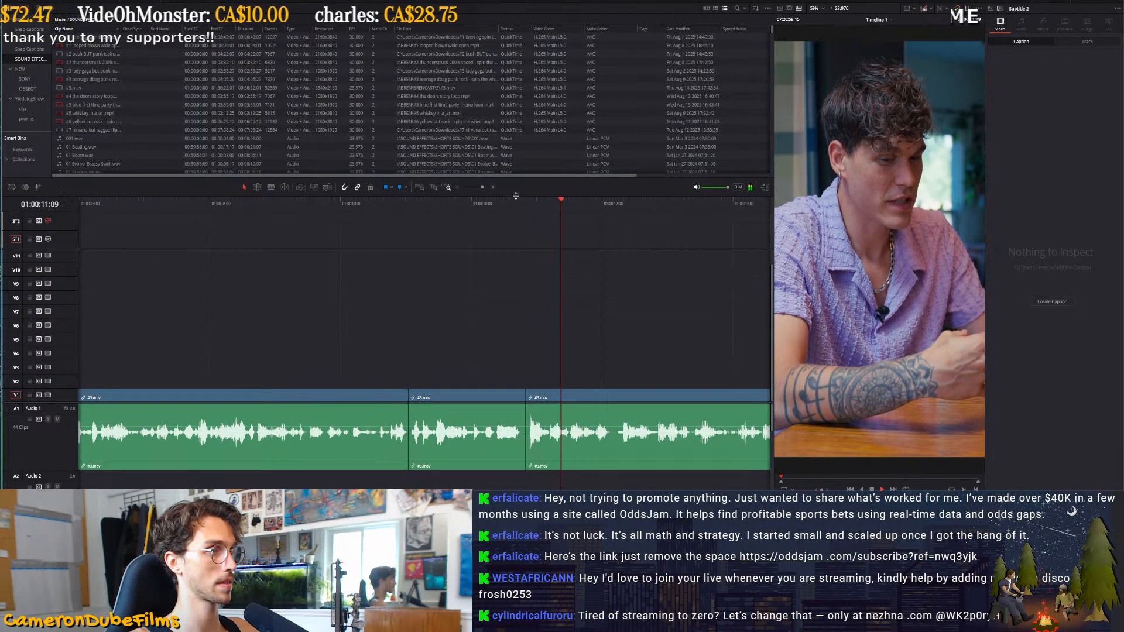
scroll(562, 228, "down", 1)
scroll(568, 242, "up", 2)
left_click_drag(381, 204, 415, 213)
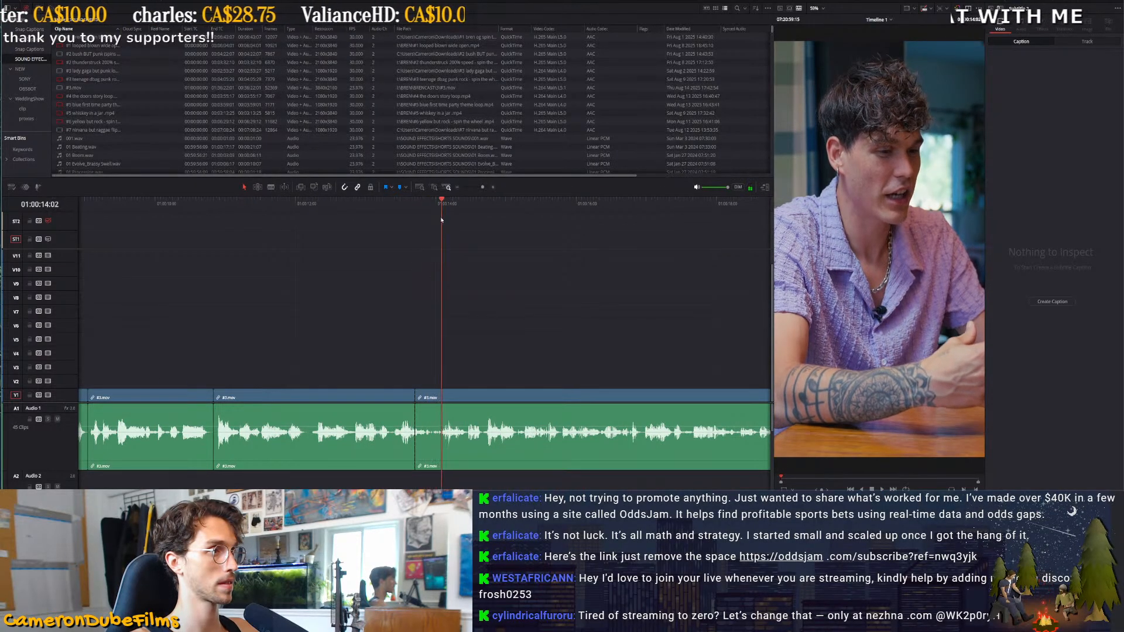
key("space")
left_click(392, 211)
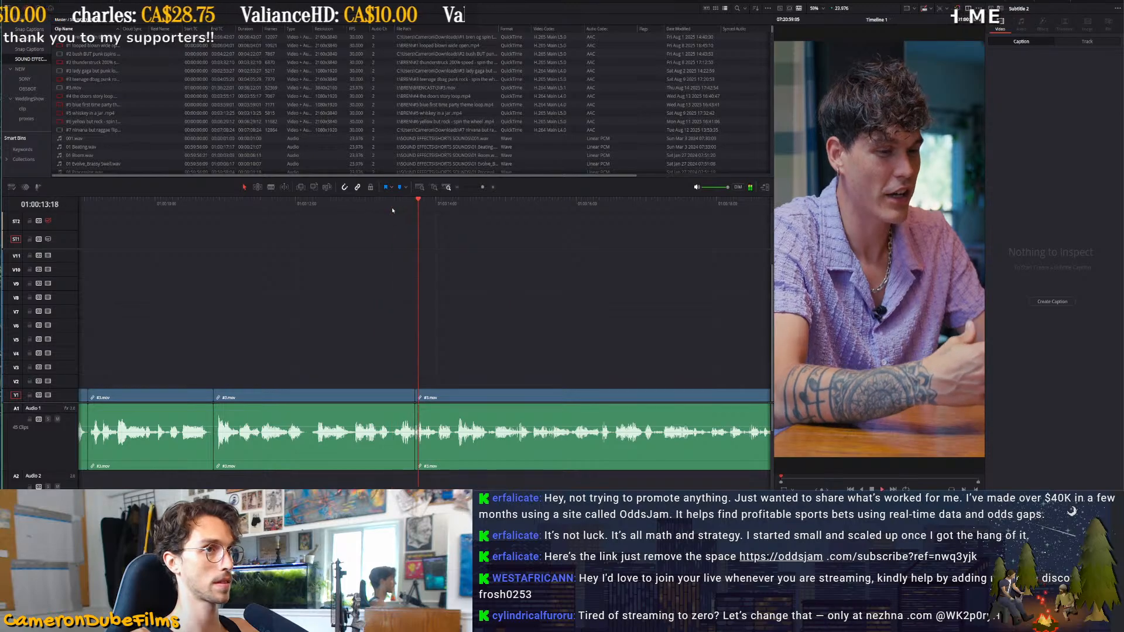
Play on through the excerpt and cut out the pause that begins at about 01:00:19:13
scroll(548, 250, "right", 3)
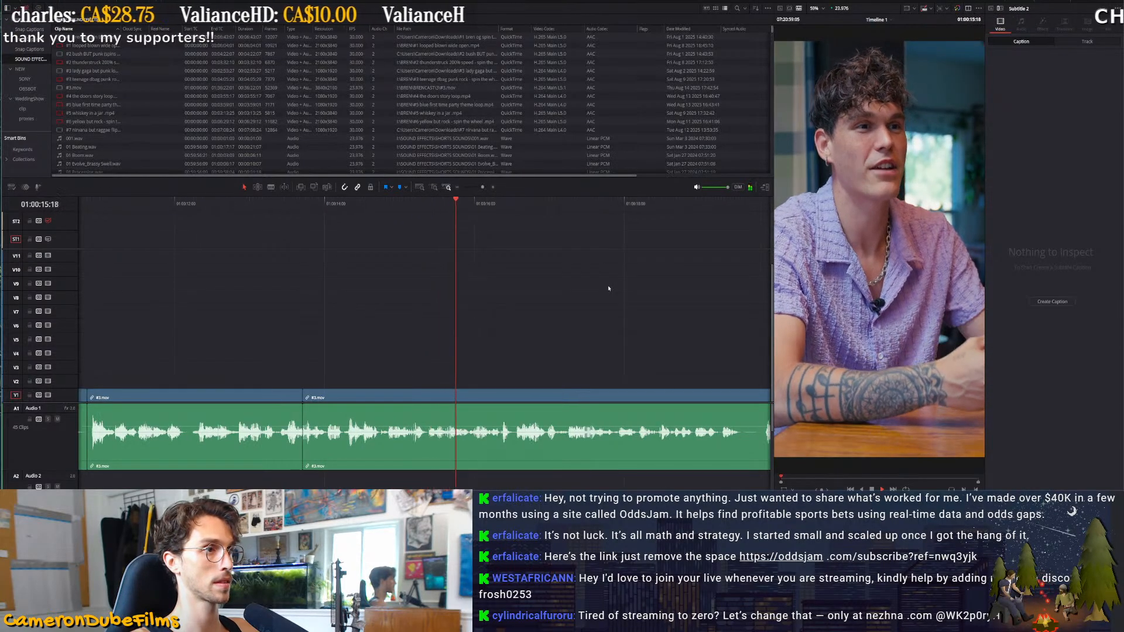
scroll(647, 310, "down", 1)
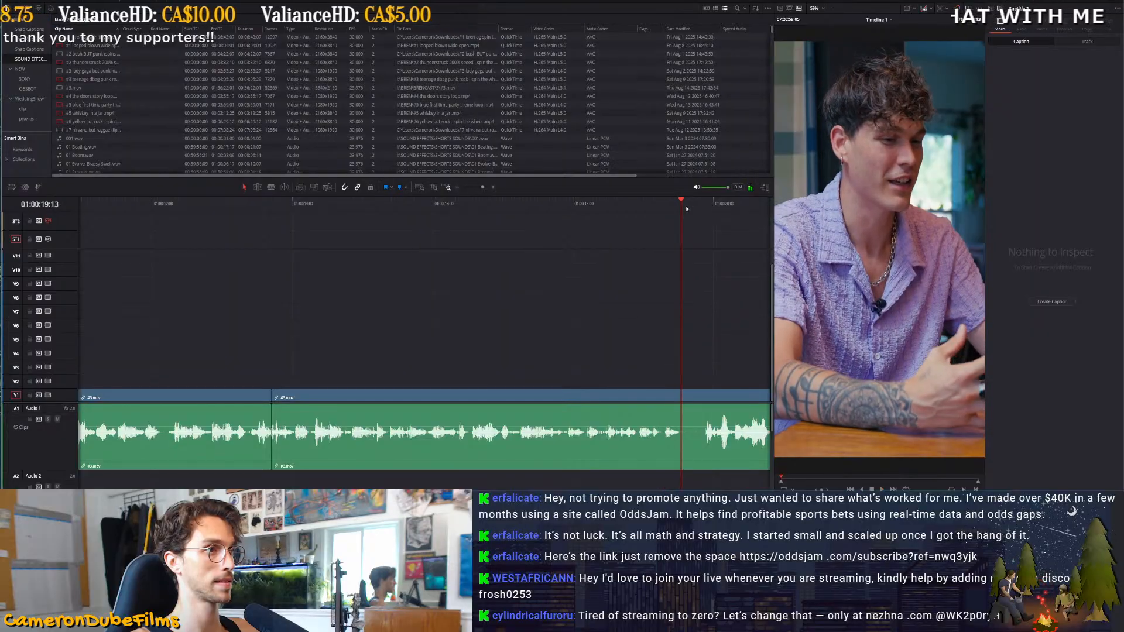
left_click_drag(700, 210, 705, 210)
key("ctrl+shift+[")
key("space")
Split the excerpt at about 01:00:21:00 and remove the silence before the next sentence
scroll(679, 277, "right", 2)
key("space")
left_click_drag(590, 206, 594, 206)
key("ctrl+b")
left_click(658, 206)
key("ctrl+shift+[")
key("space")
scroll(677, 257, "down", 2)
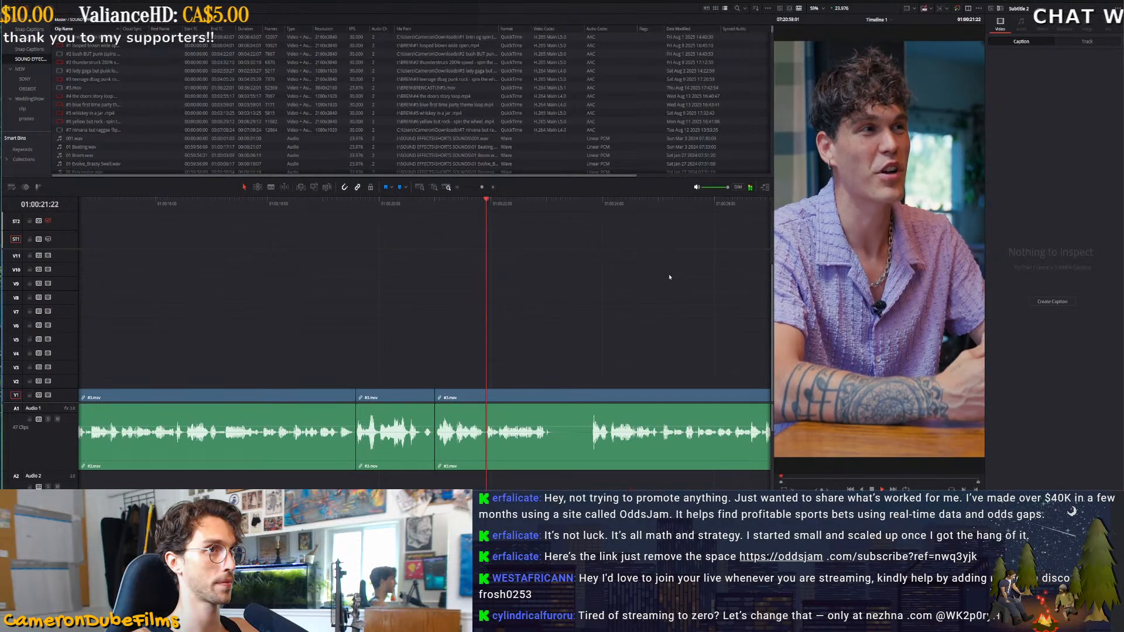
Cut out the silence between about 01:00:23:01 and 01:00:23:19 and play on from the cut
key("space")
key("ctrl+b")
left_click_drag(553, 209, 592, 210)
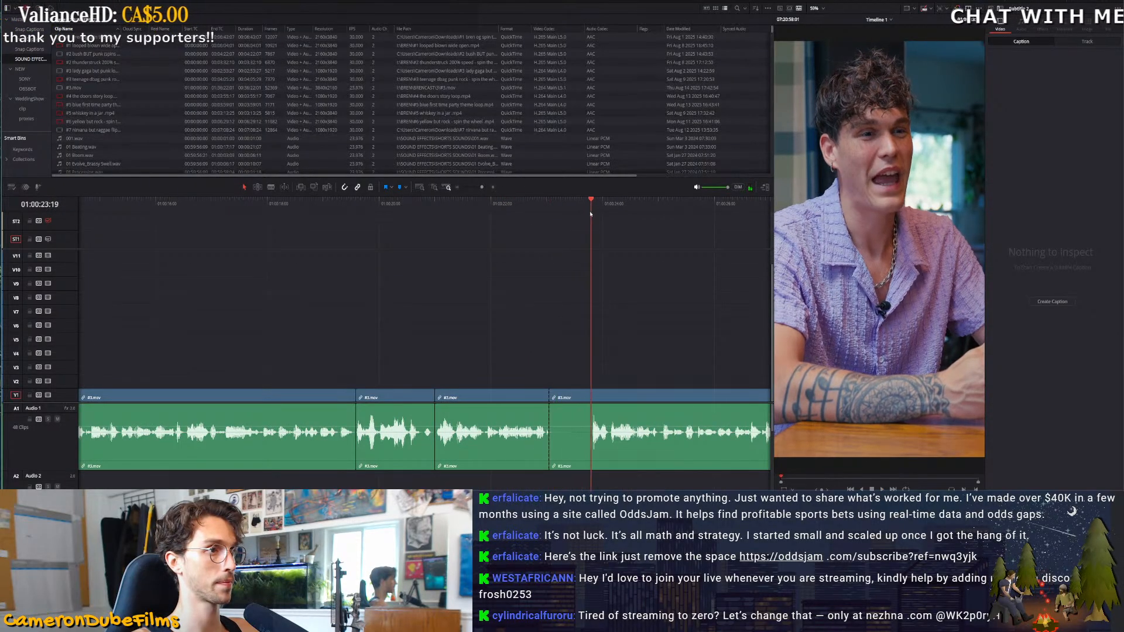
key("ctrl+shift+[")
key("space")
scroll(611, 247, "down", 1)
scroll(611, 248, "down", 1)
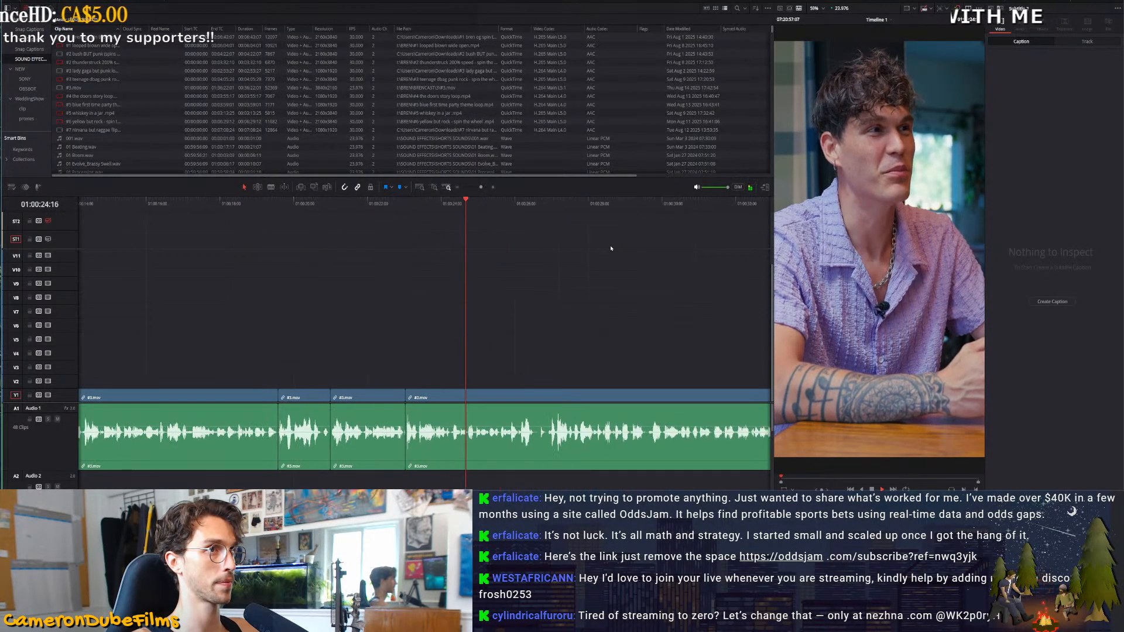
Play on and remove the pause that begins at about 01:00:33:11
scroll(611, 248, "up", 1)
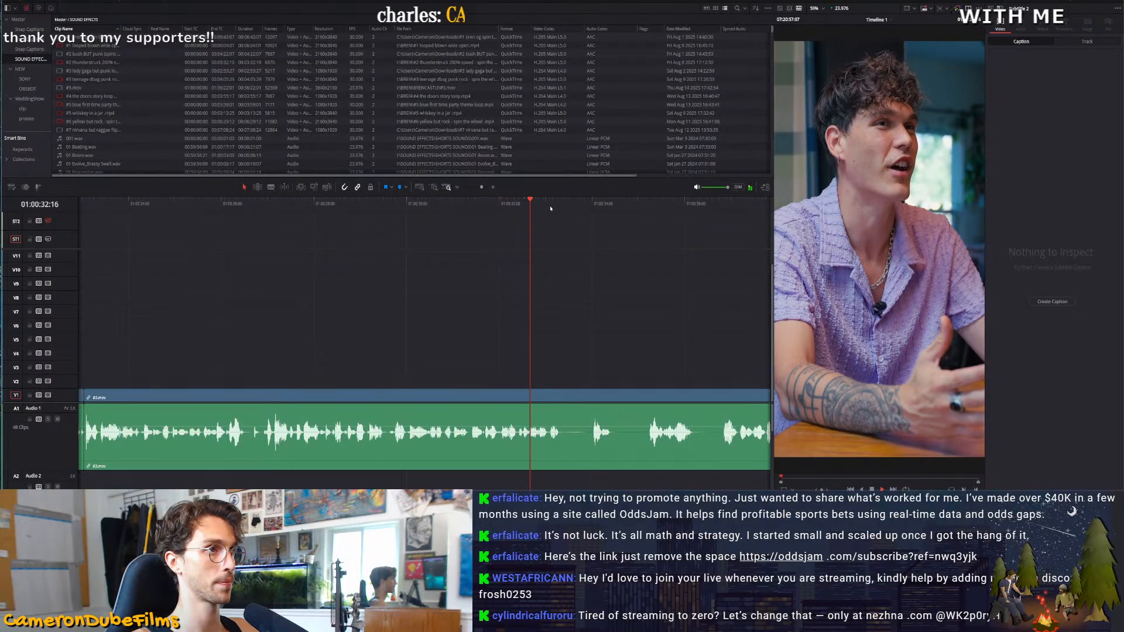
key("ctrl+b")
left_click(645, 200)
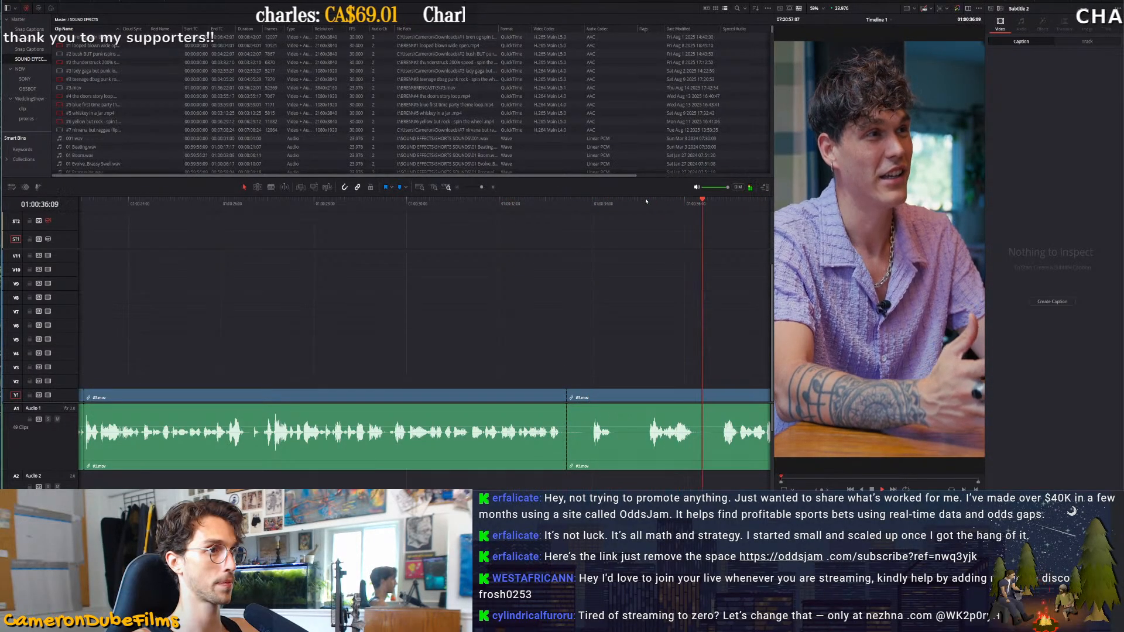
left_click(646, 201)
key("ctrl+shift+[")
key("space")
Split the excerpt at about 01:00:34:12 and remove the pause before the next phrase
key("ctrl+b")
left_click_drag(635, 202, 642, 200)
key("ctrl+shift+[")
key("space")
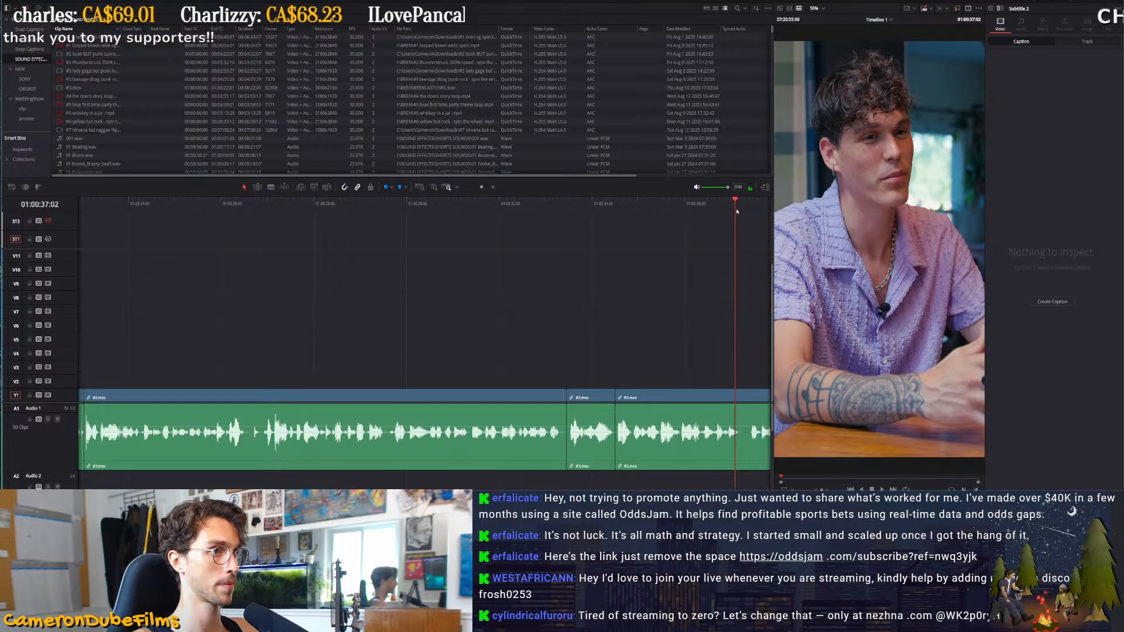
Cut out the pauses that begin at about 01:00:37:05 and 01:00:40:06
key("ctrl+equal")
key("ctrl+equal")
left_click_drag(434, 208, 439, 209)
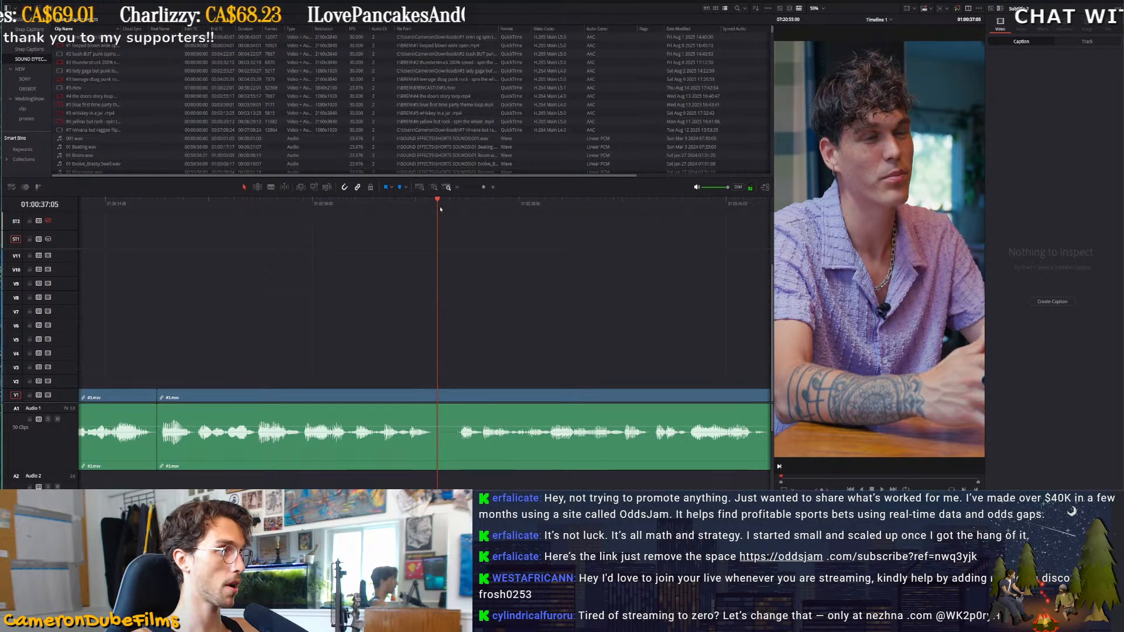
key("space")
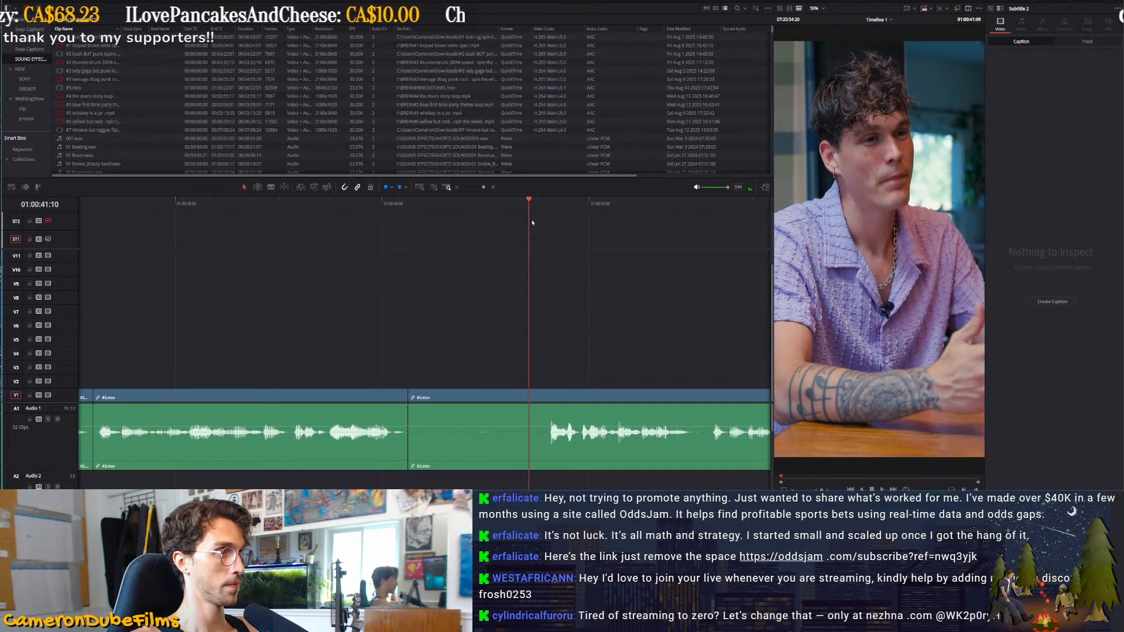
key("Up")
key("ctrl+minus")
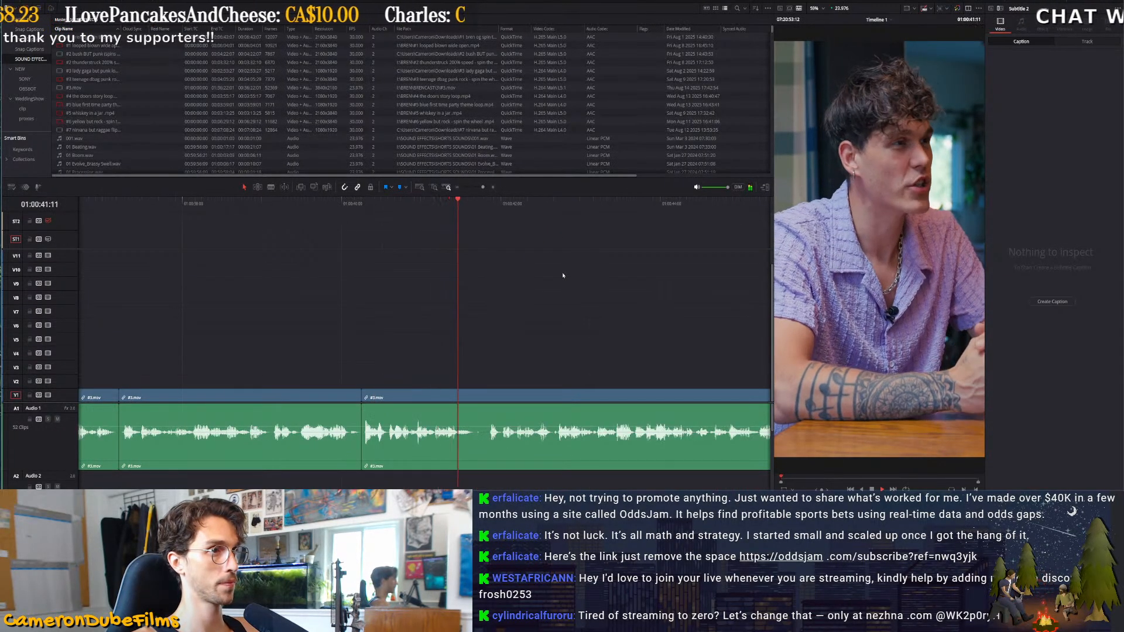
Split the excerpt at about 01:00:41:16, trim away the short pause there and play on
left_click(469, 228)
key("ctrl+b")
key("ctrl+shift+[")
key("space")
scroll(625, 275, "down", 4)
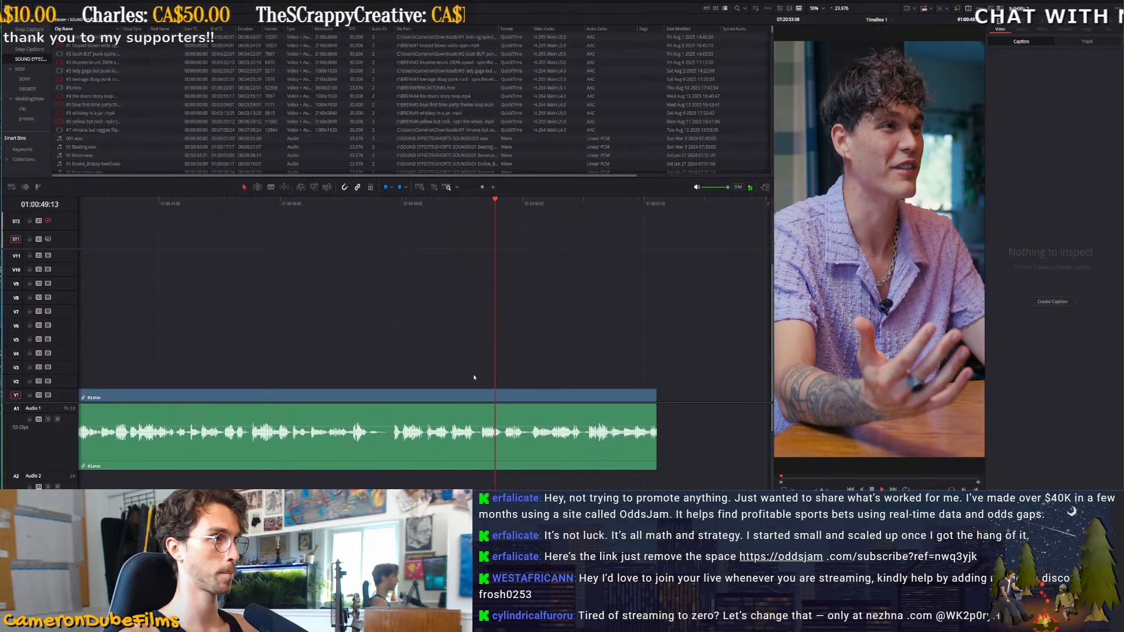
Extend the last clip's tail slightly, play back its ending and trim the clip to end at 01:00:52:08
scroll(351, 347, "down", 2)
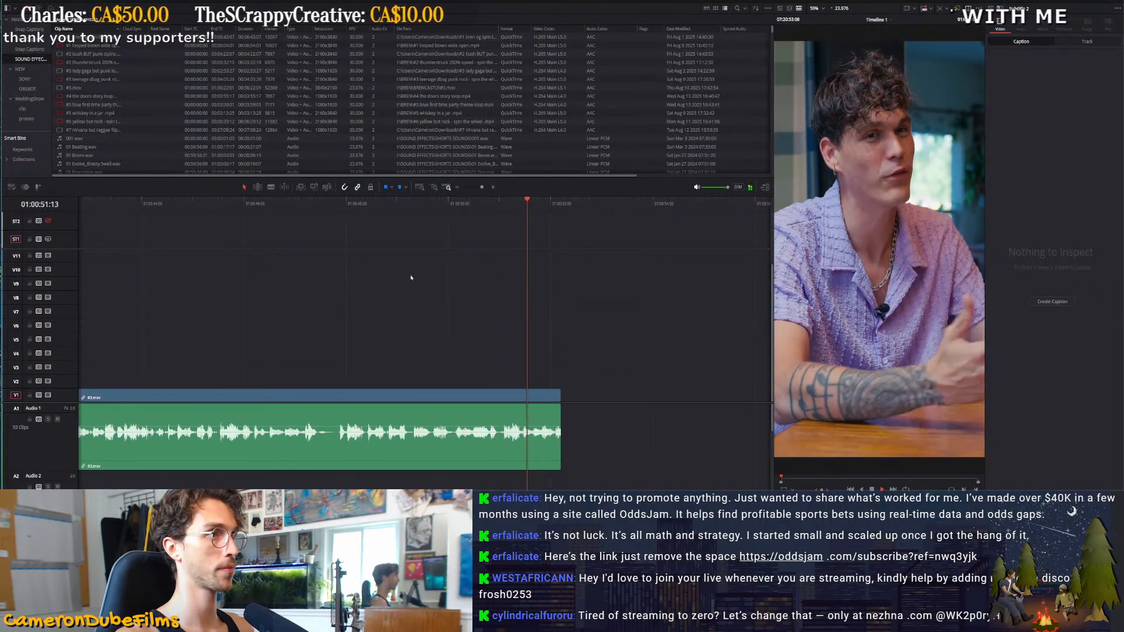
scroll(412, 278, "down", 2)
left_click_drag(478, 396, 507, 395)
left_click(448, 203)
key("space")
scroll(451, 225, "up", 1)
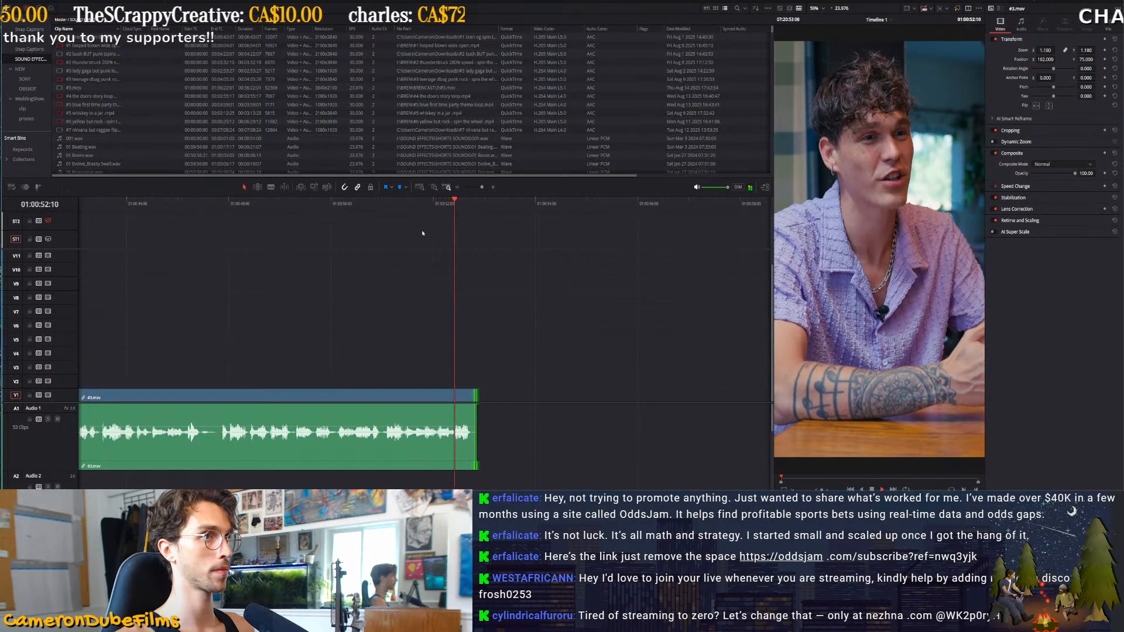
left_click(433, 205)
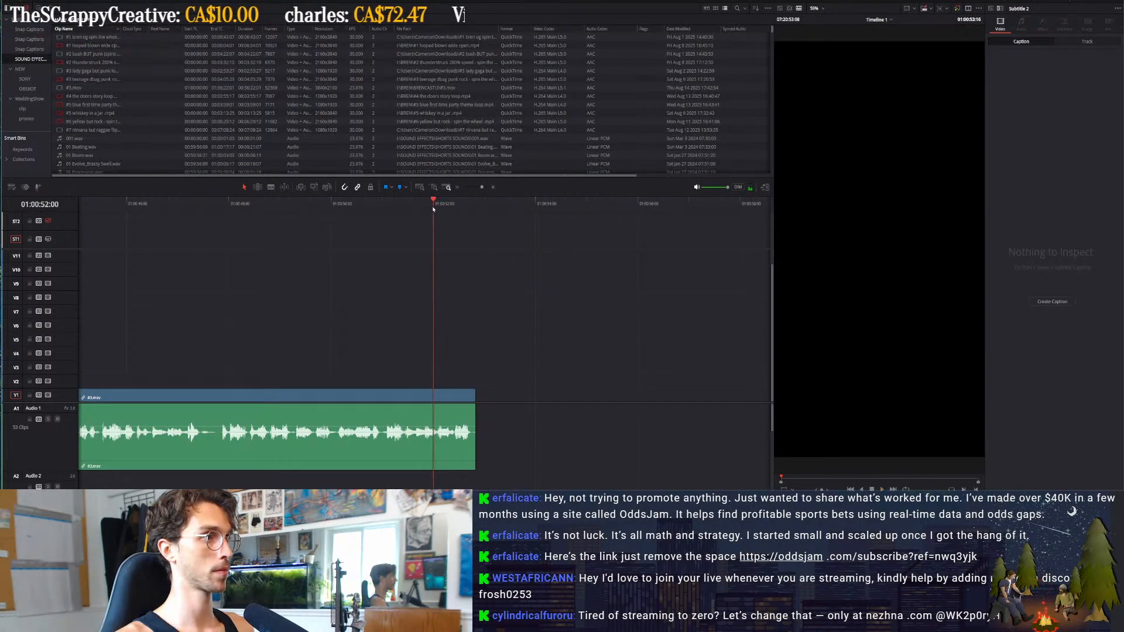
left_click_drag(446, 213, 450, 215)
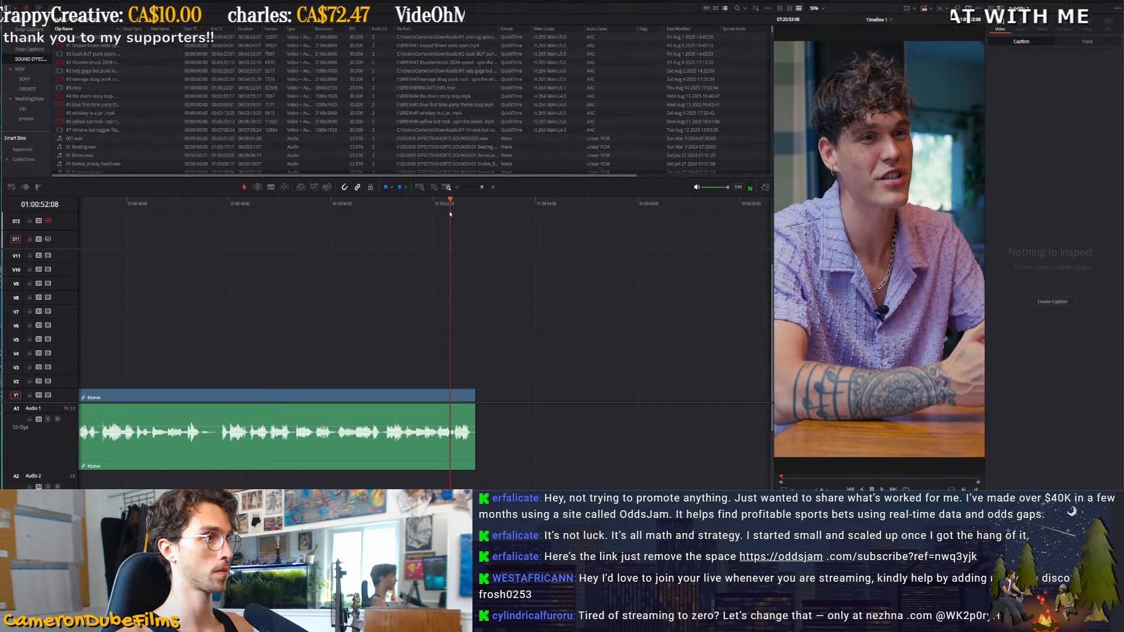
key("shift+]")
Play back the final clip's ending, rechecking the phrase around 01:00:47:10
left_click(422, 209)
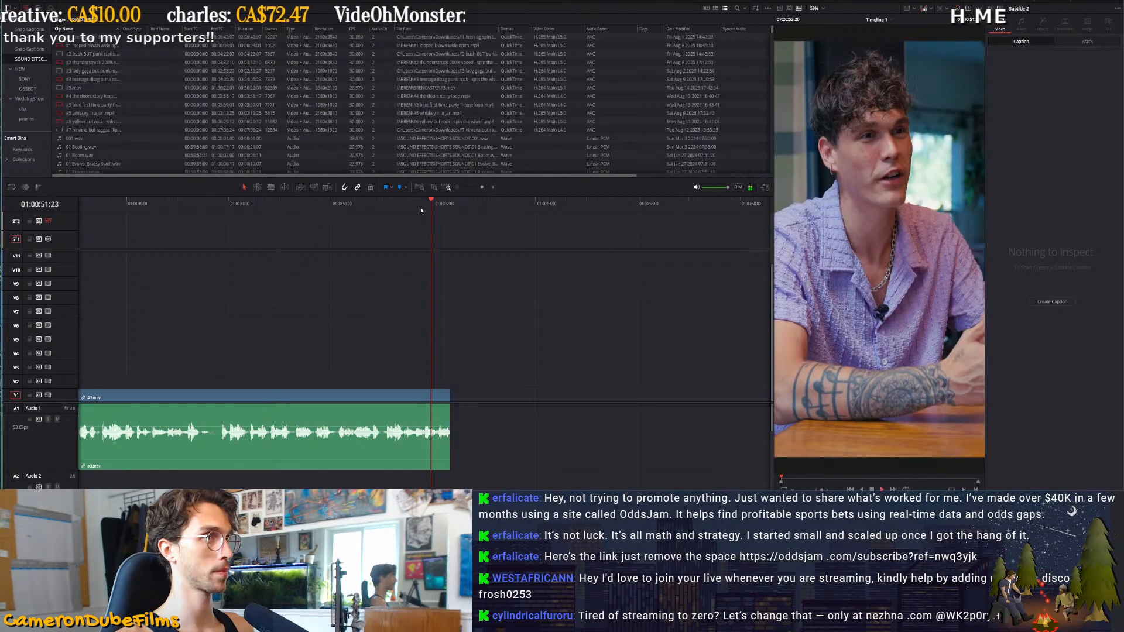
key("ctrl+minus")
key("ctrl+minus")
left_click(281, 206)
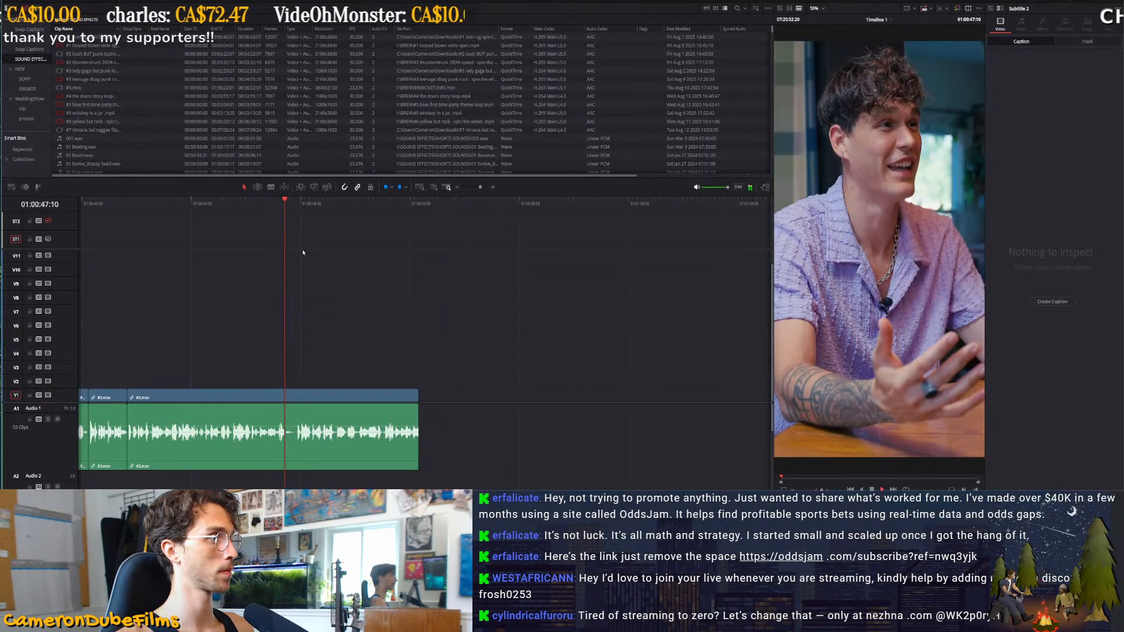
key("ctrl+equal")
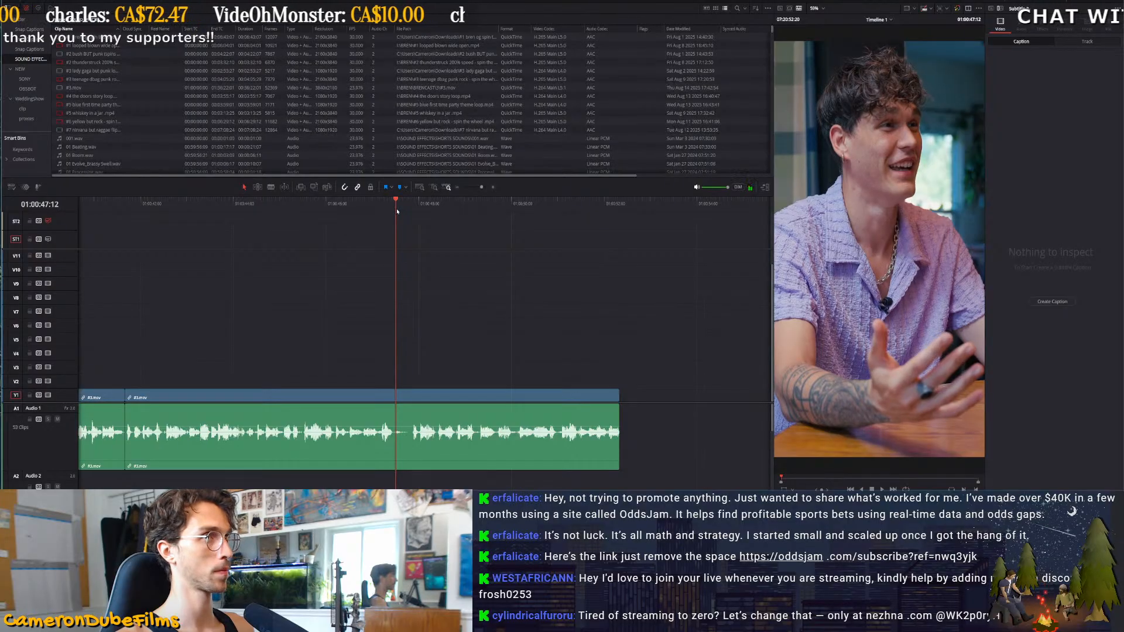
key("ctrl+minus")
key("ctrl+minus")
scroll(281, 321, "up", 3)
scroll(280, 322, "down", 2)
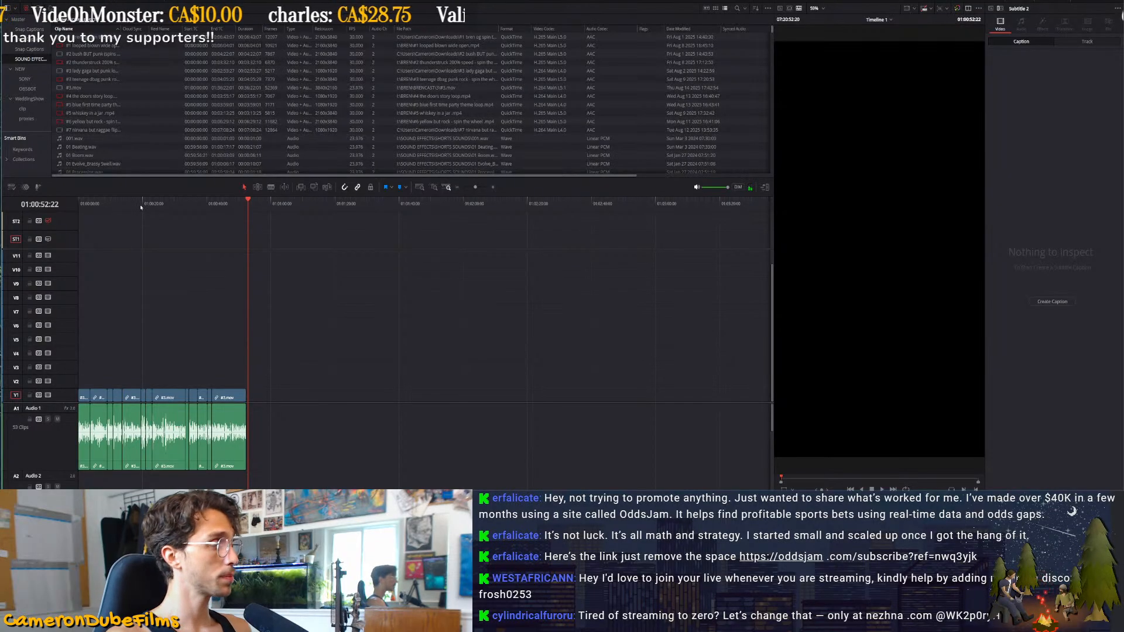
Play the tightened edit from its start, skipping ahead to check the cuts in its later part
left_click(80, 204)
scroll(281, 346, "up", 4)
key("space")
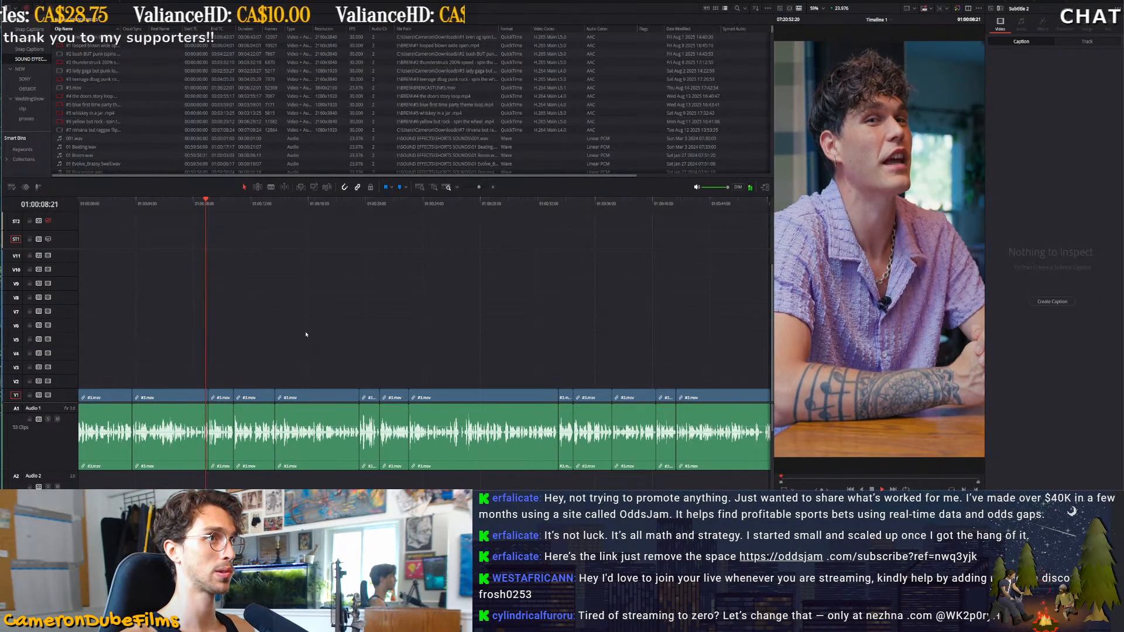
scroll(261, 293, "down", 3)
scroll(233, 232, "up", 1)
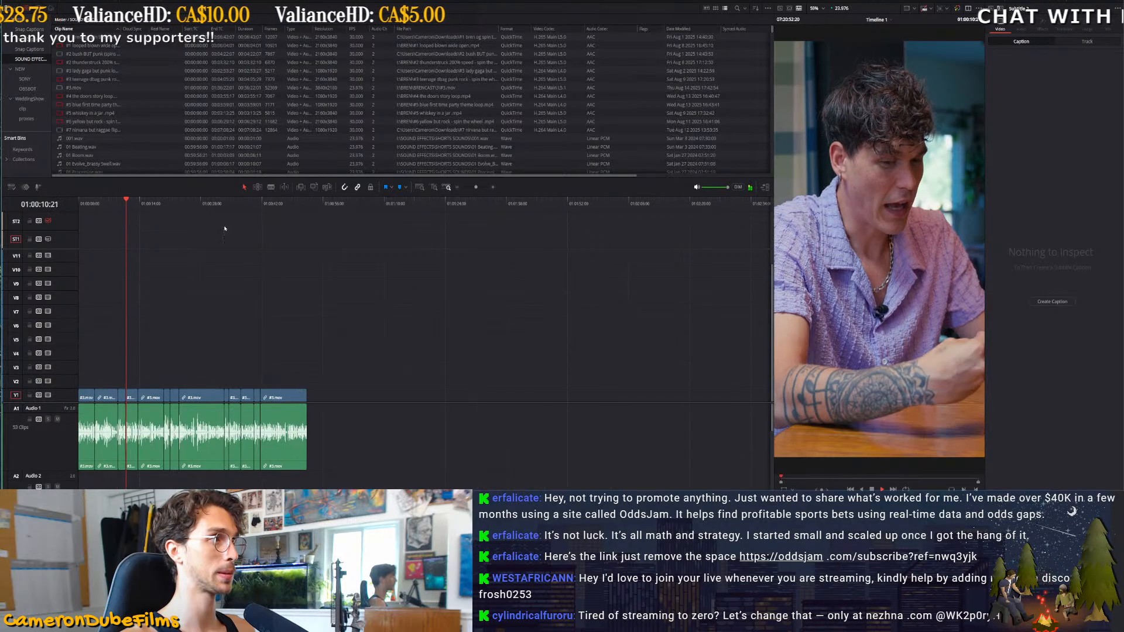
scroll(287, 268, "up", 1)
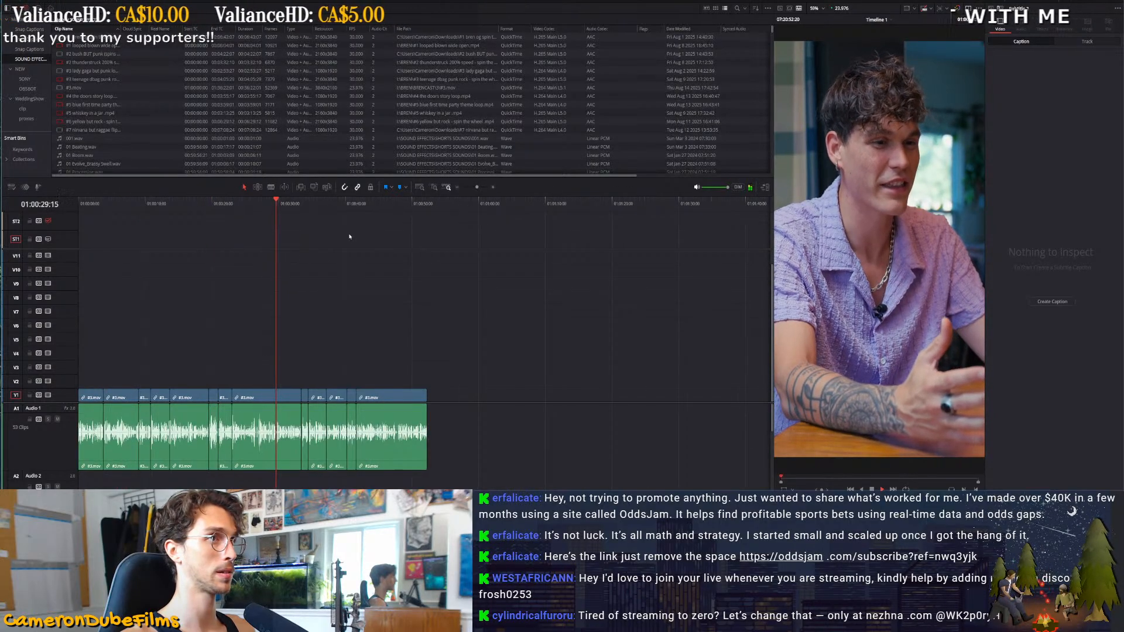
left_click(355, 204)
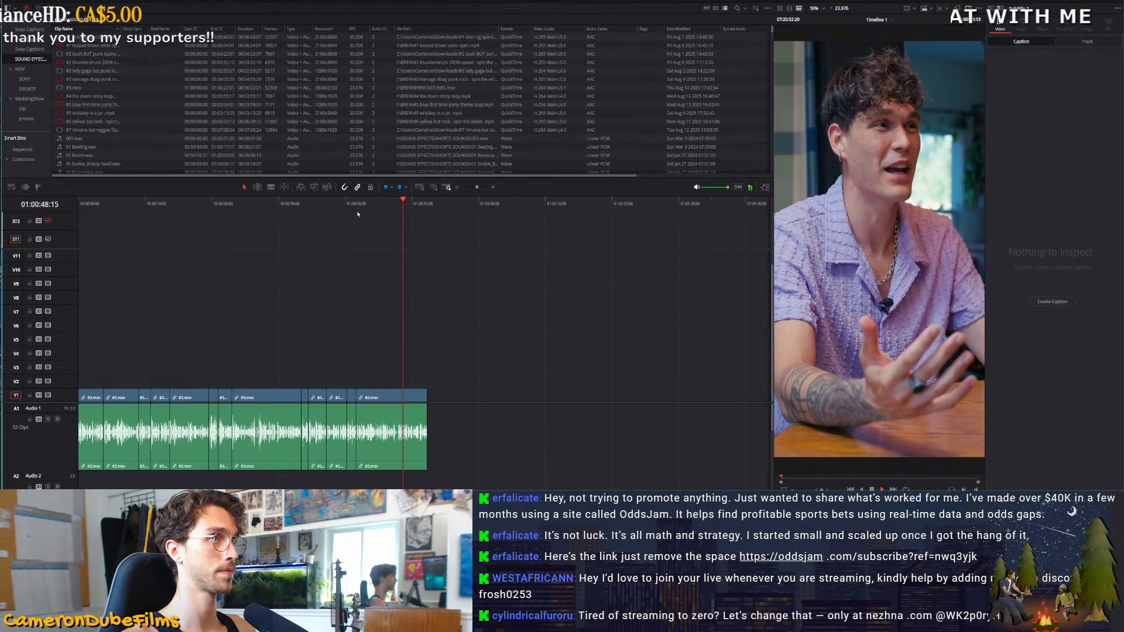
left_click(327, 274)
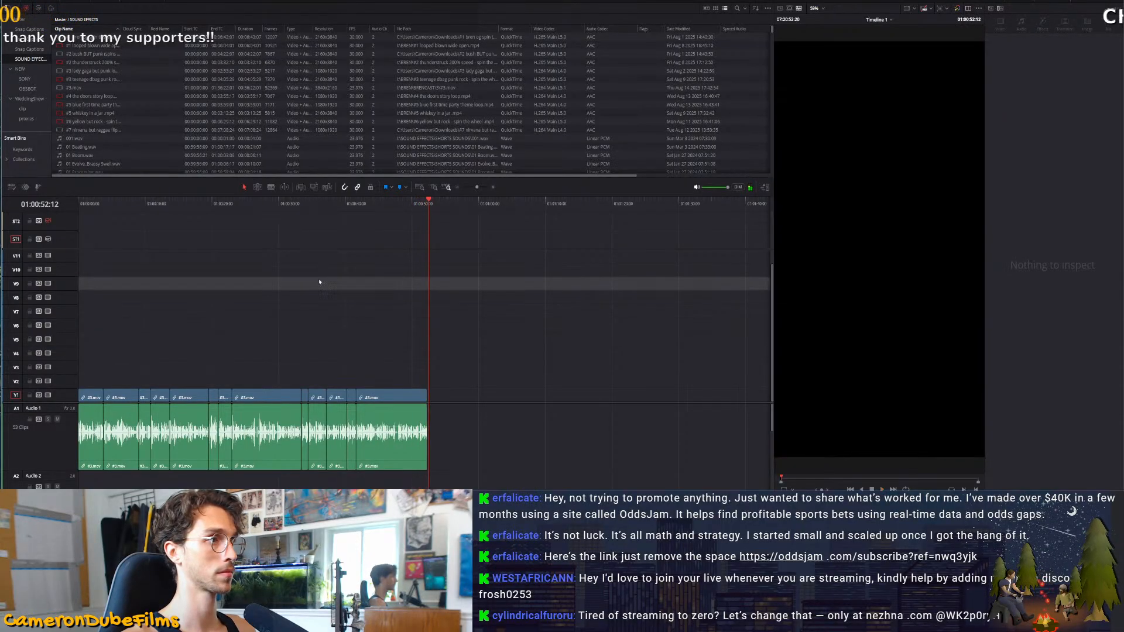
Watch the whole edit from 01:00:00:00 to its end to judge the pacing of the cuts
left_click(79, 203)
key("space")
key("ctrl+=")
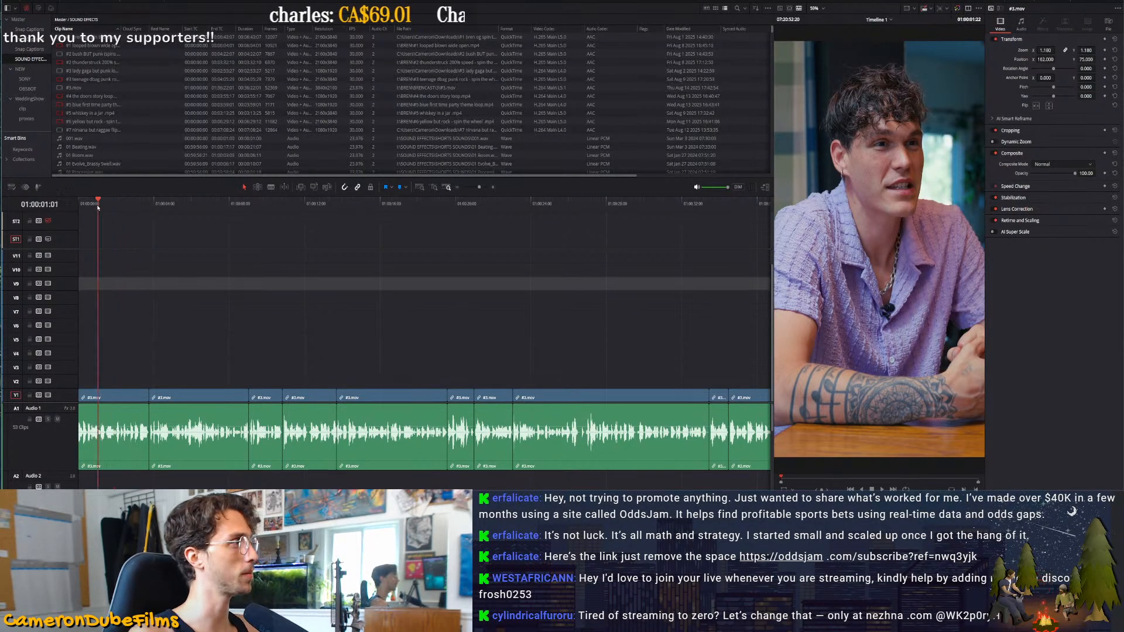
left_click(76, 205)
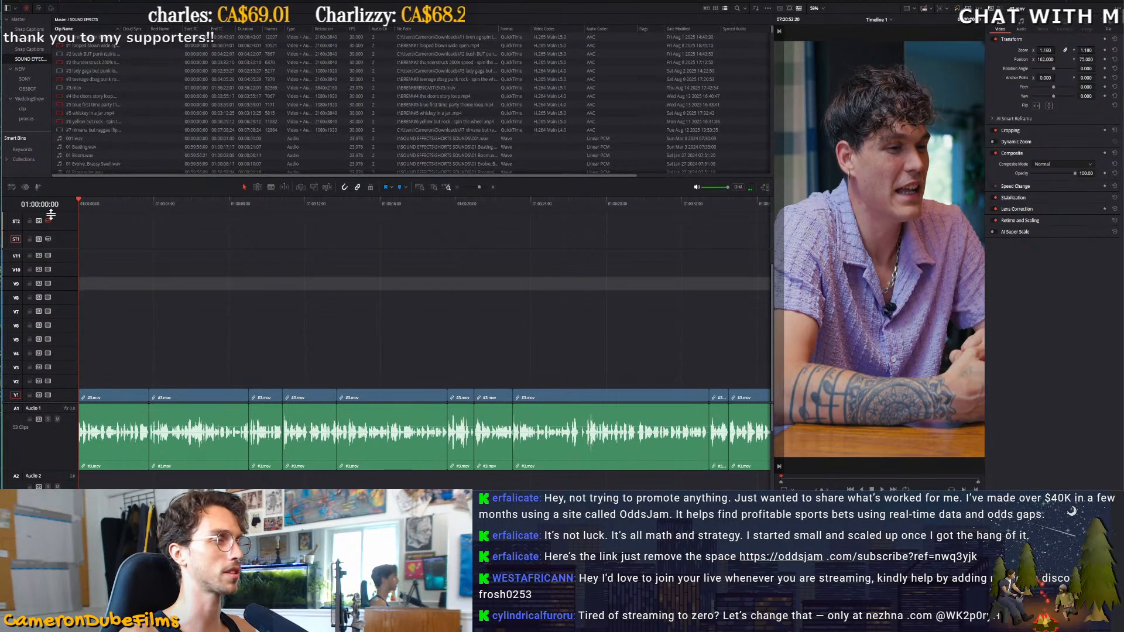
key("space")
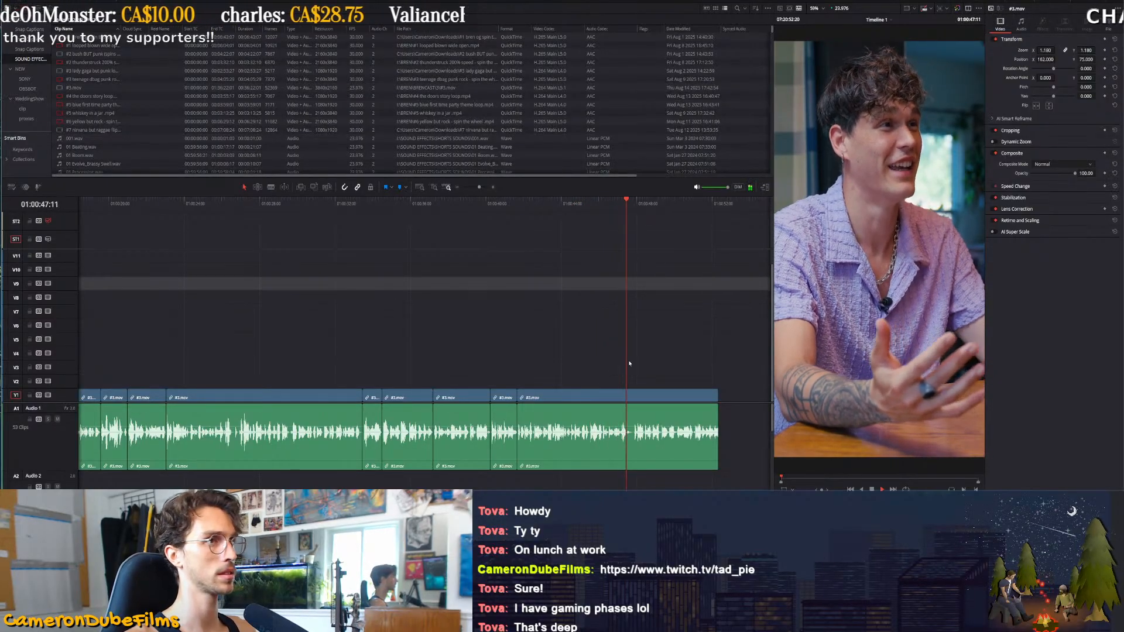
key("ctrl+minus")
key("ctrl+minus")
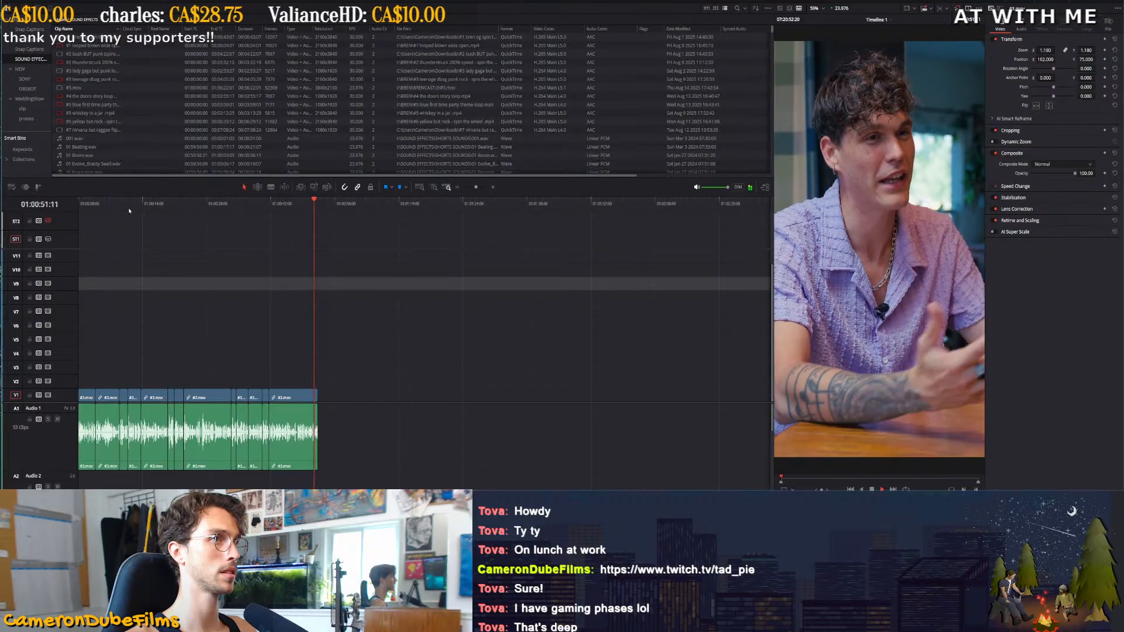
Try extending the last clip's tail to about 01:01:17:14 and play back the additional footage
left_click(430, 403)
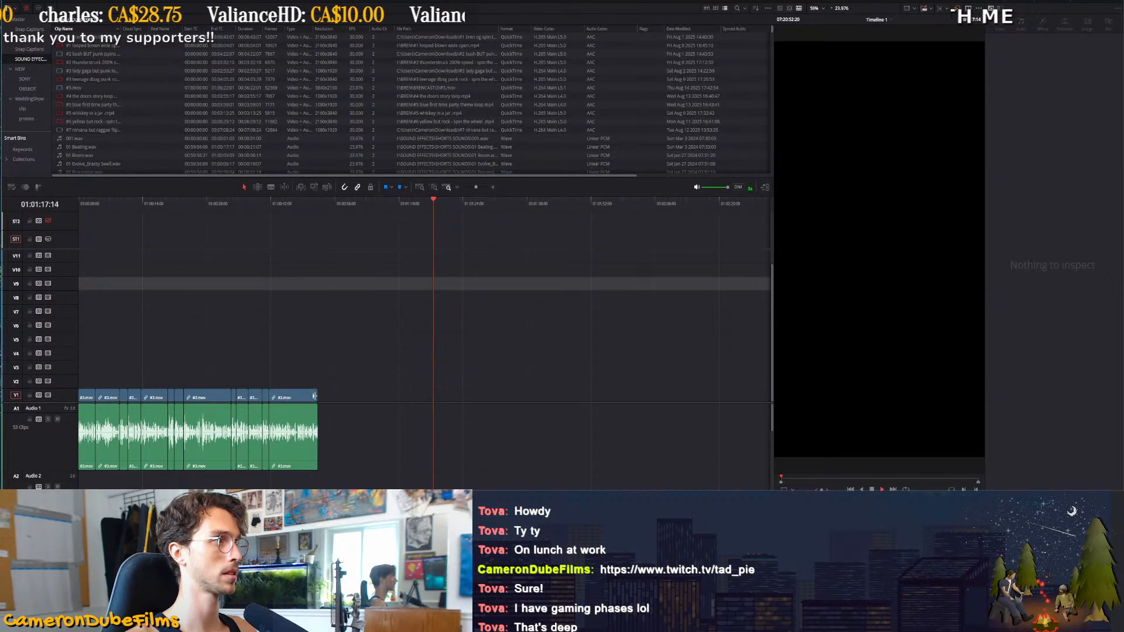
left_click_drag(317, 399, 439, 398)
key("space")
scroll(309, 216, "up", 2)
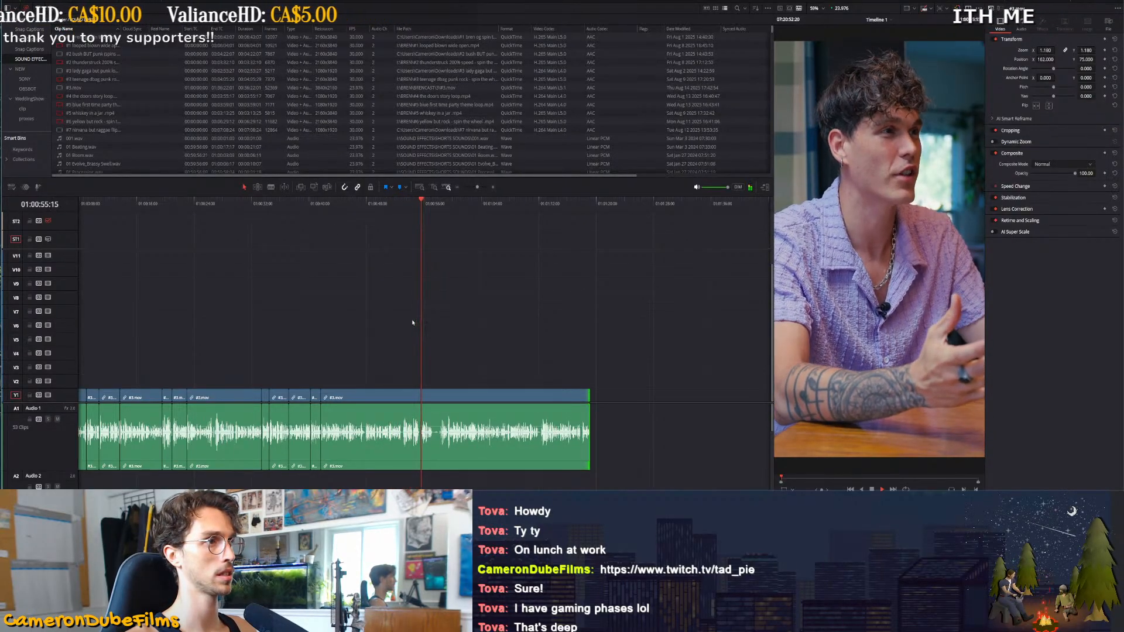
scroll(492, 357, "up", 3)
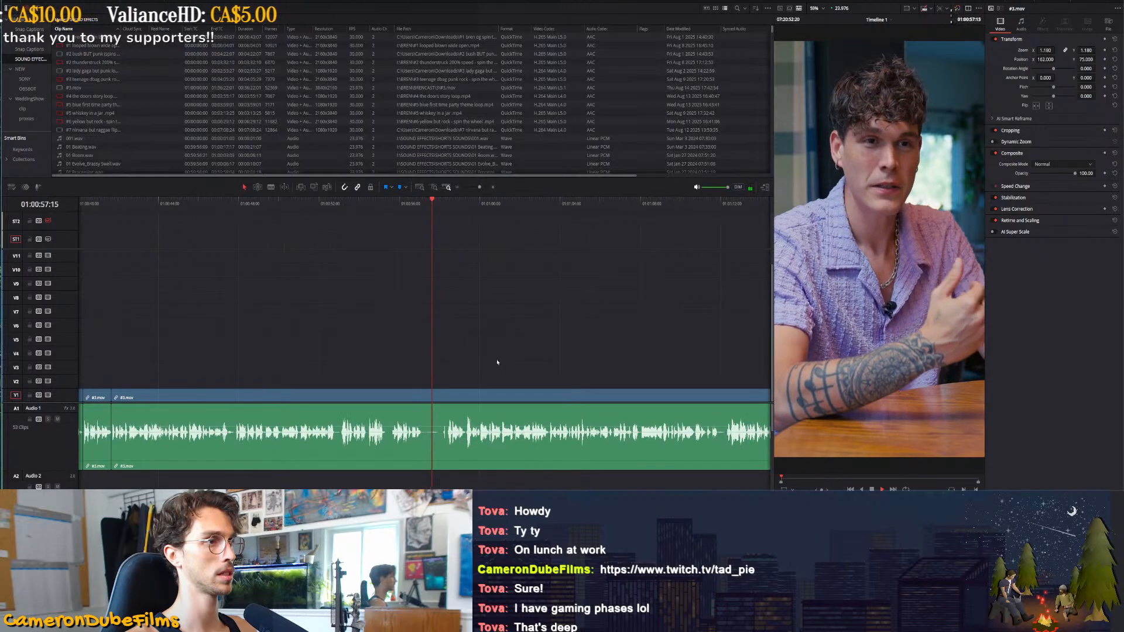
scroll(495, 359, "down", 2)
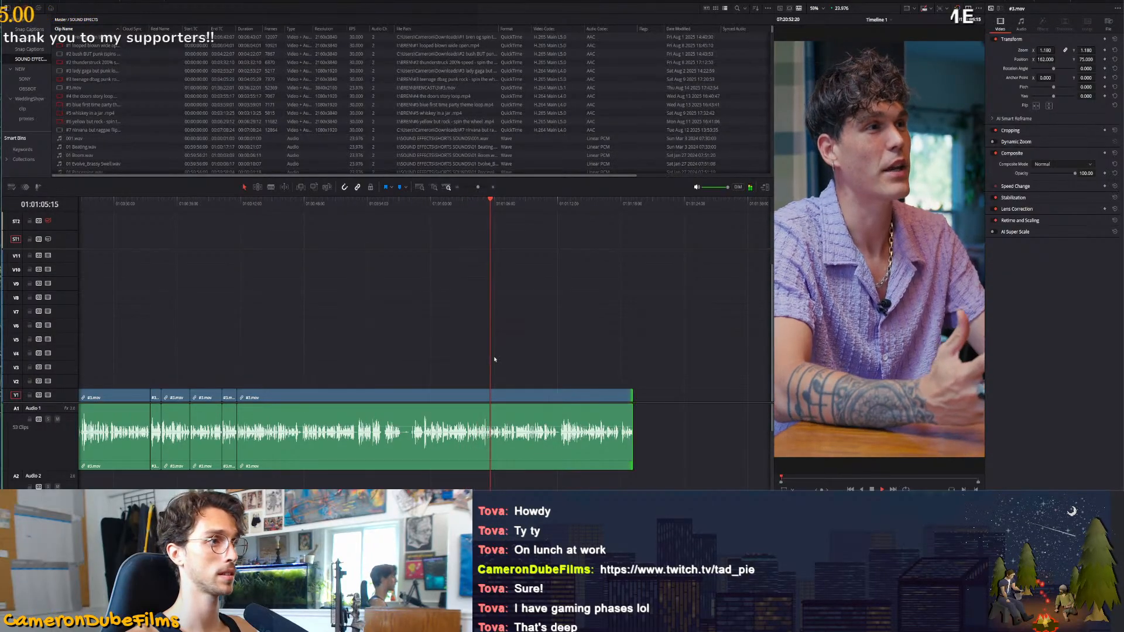
scroll(493, 359, "up", 2)
scroll(494, 359, "down", 2)
key("space")
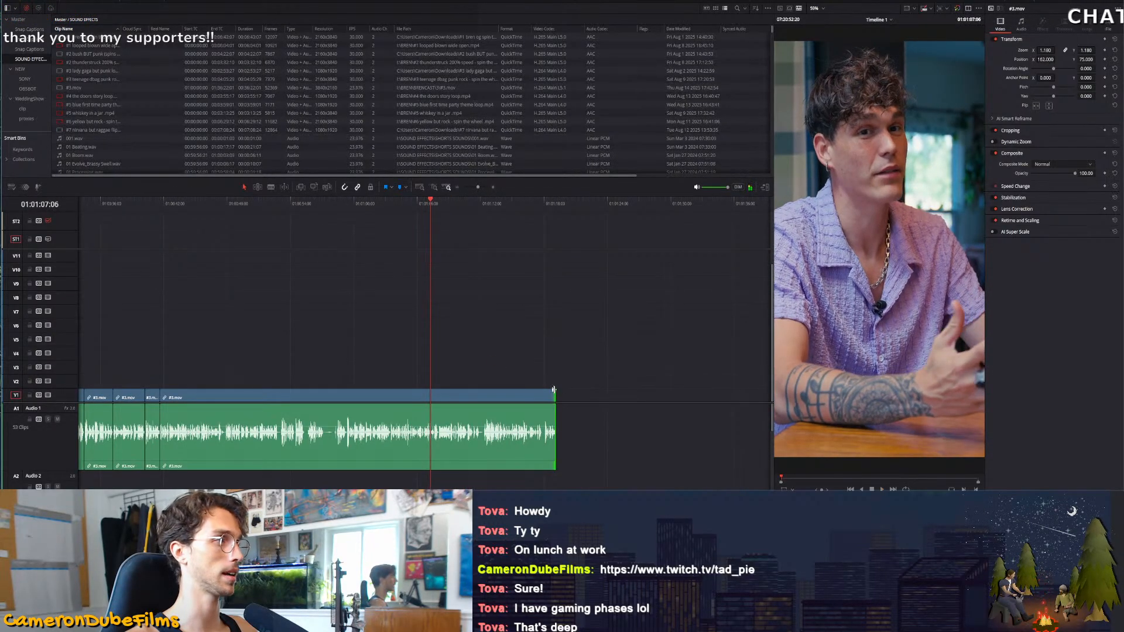
left_click_drag(556, 393, 272, 392)
Replay the edit from its beginning and check the cuts in the first 24 seconds
left_click_drag(189, 207, 57, 207)
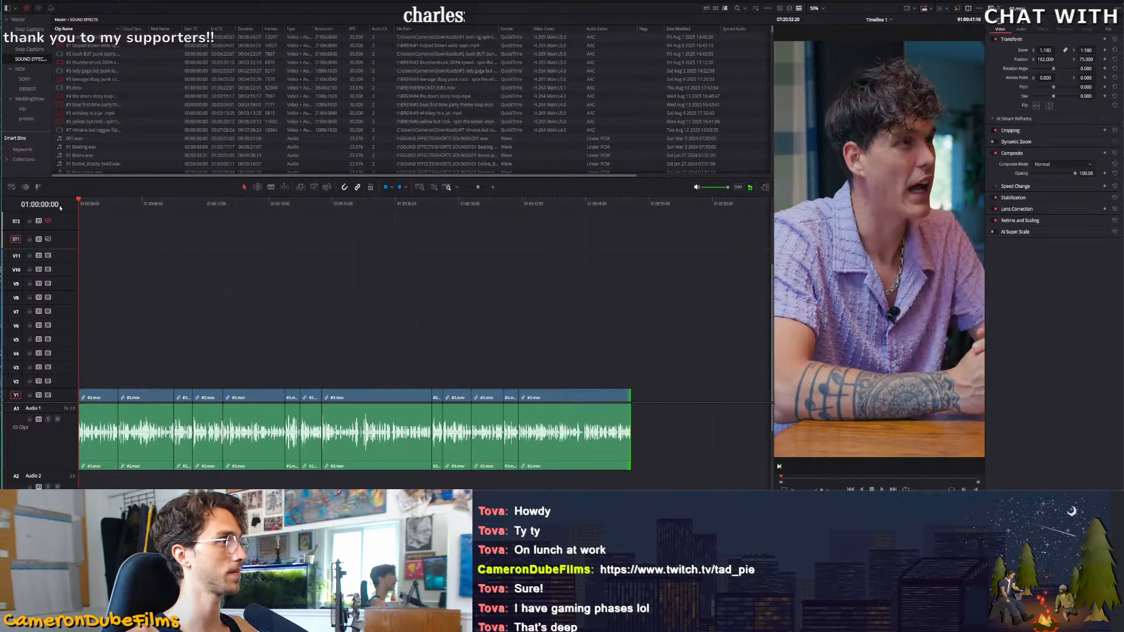
key("space")
scroll(305, 312, "up", 2)
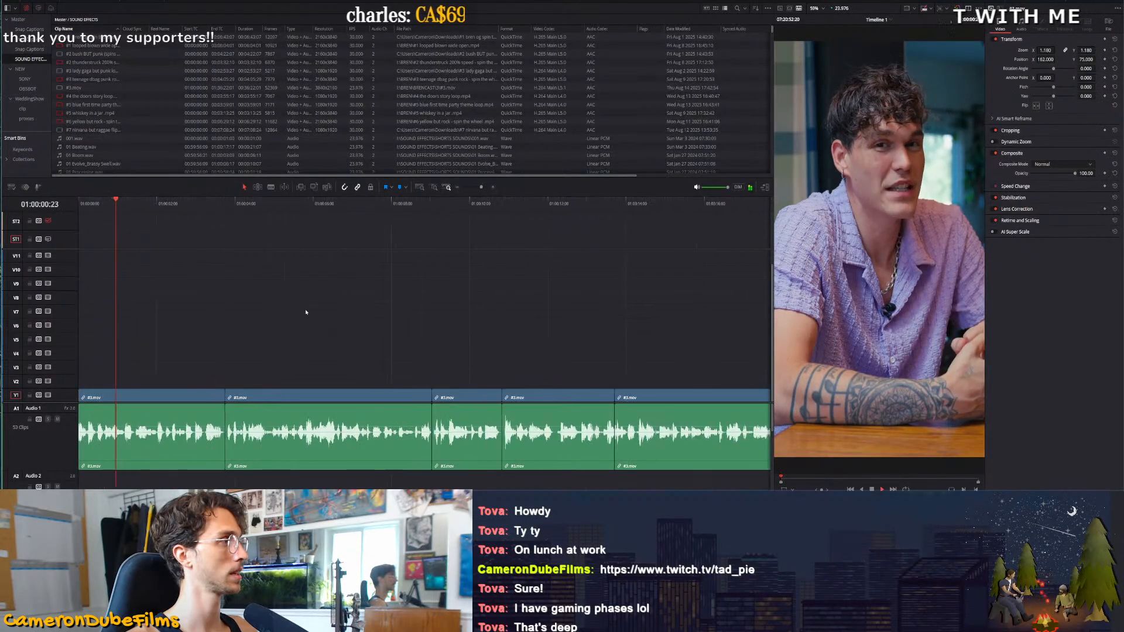
scroll(346, 316, "up", 2)
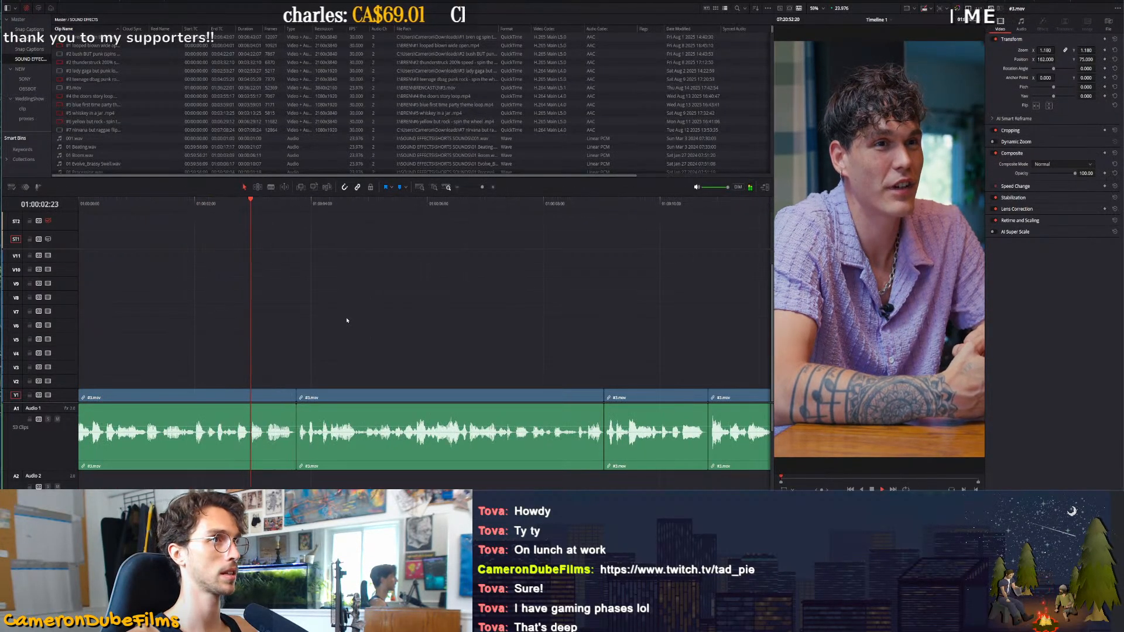
scroll(349, 317, "down", 2)
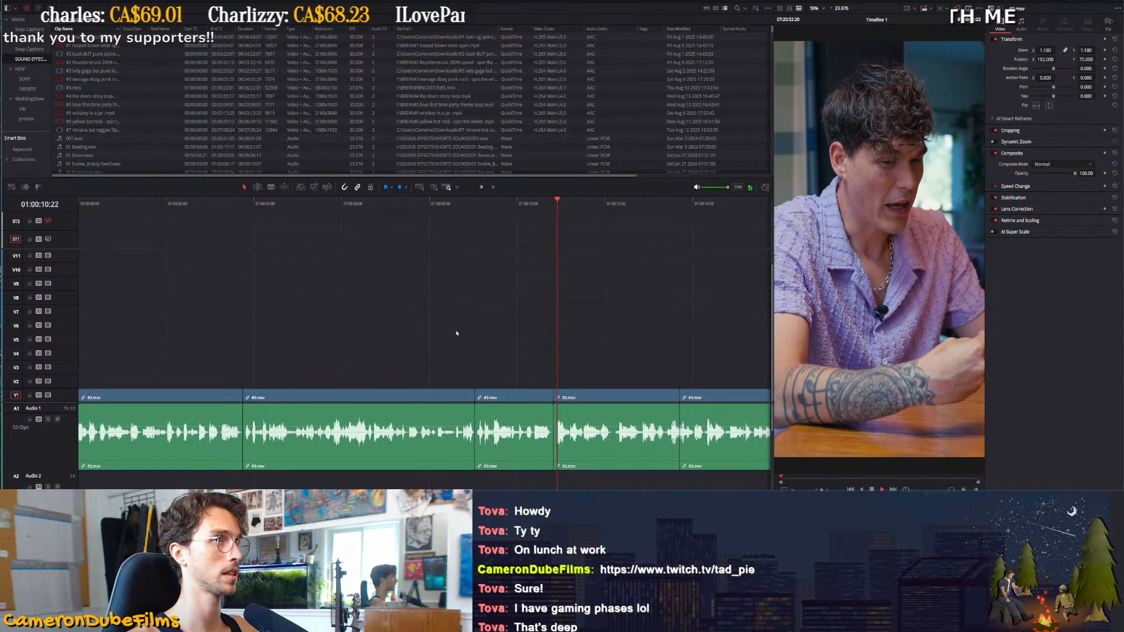
scroll(349, 317, "down", 1)
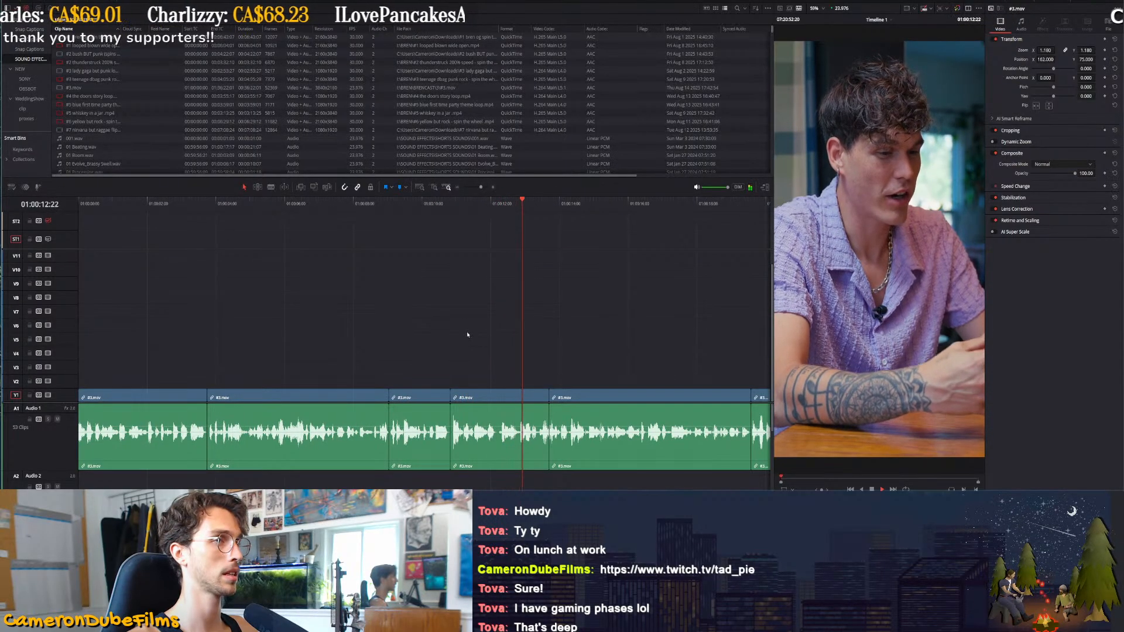
scroll(551, 341, "right", 3)
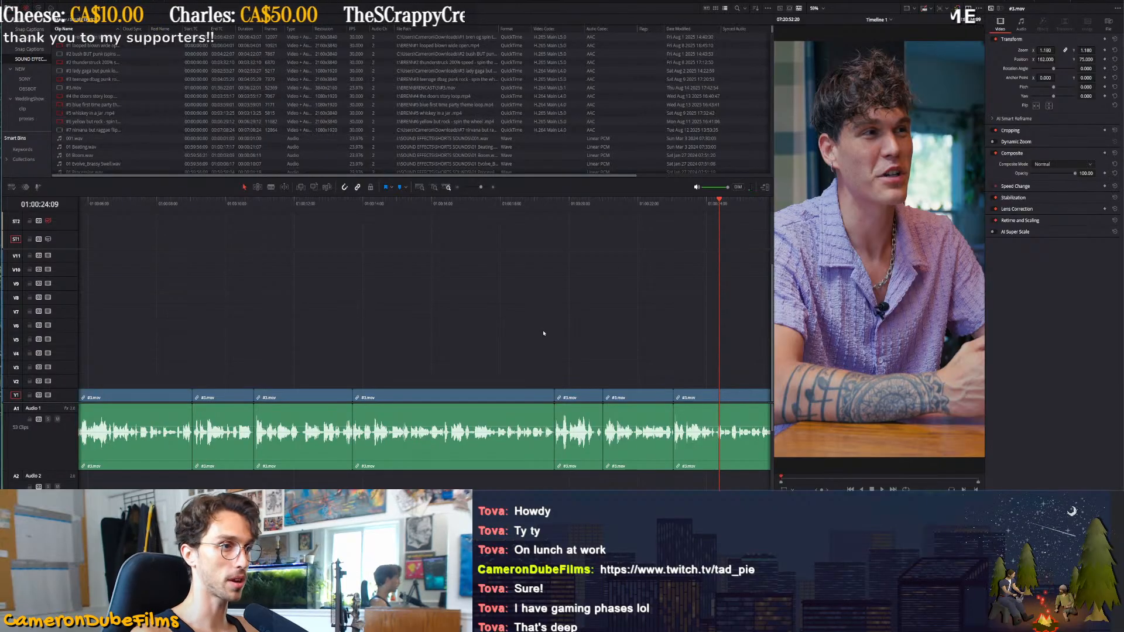
scroll(543, 333, "right", 5)
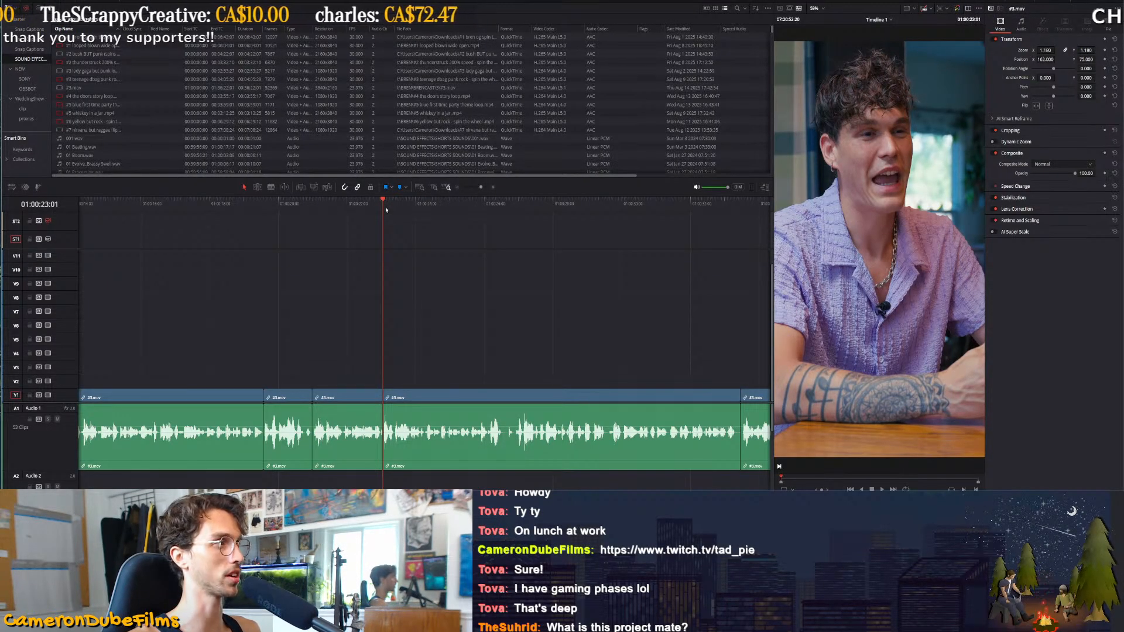
Play the edit onward from the cut at 01:00:23:01 to check the next section
key("space")
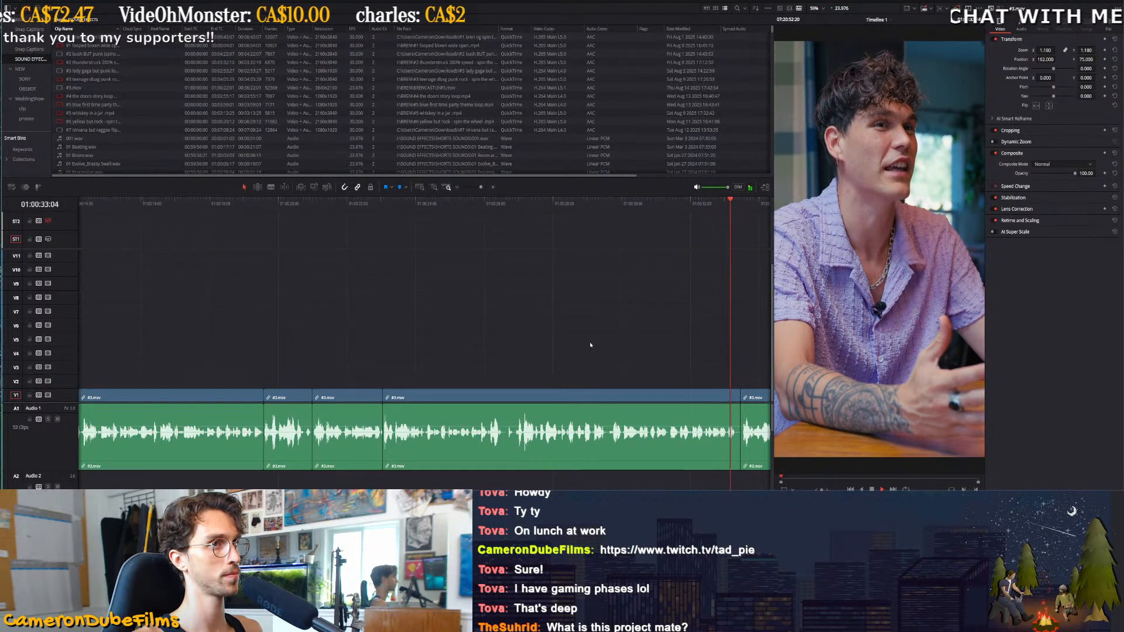
key("space")
scroll(555, 342, "right", 2)
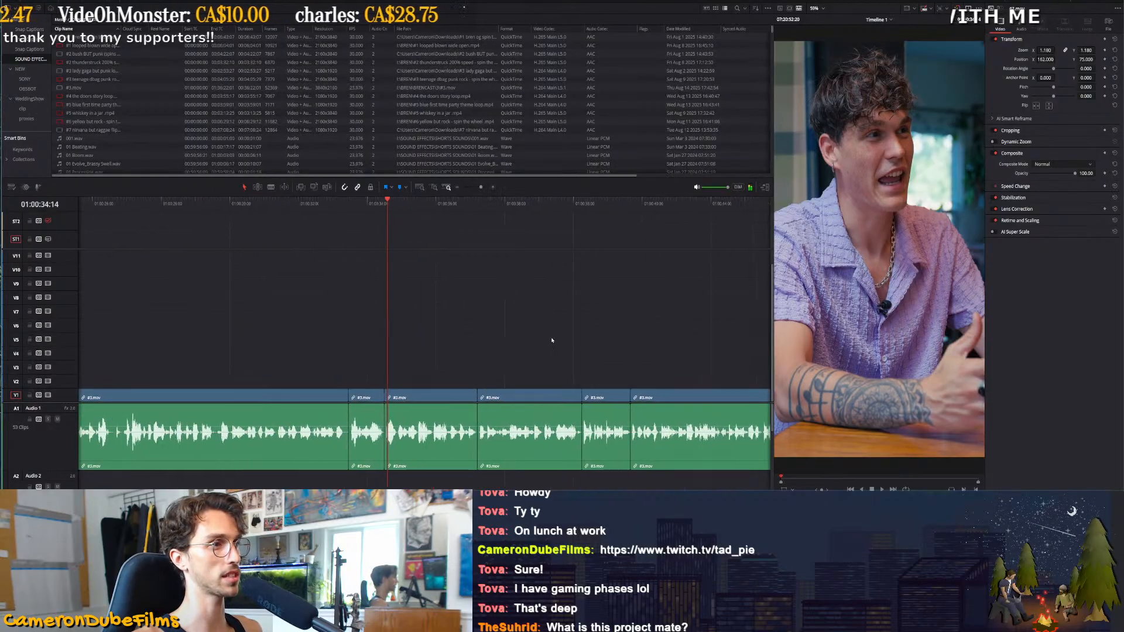
Replay the edit from just before the cut near 01:00:33 through to the end of the last clip
left_click(349, 215)
key("shift+Left")
key("space")
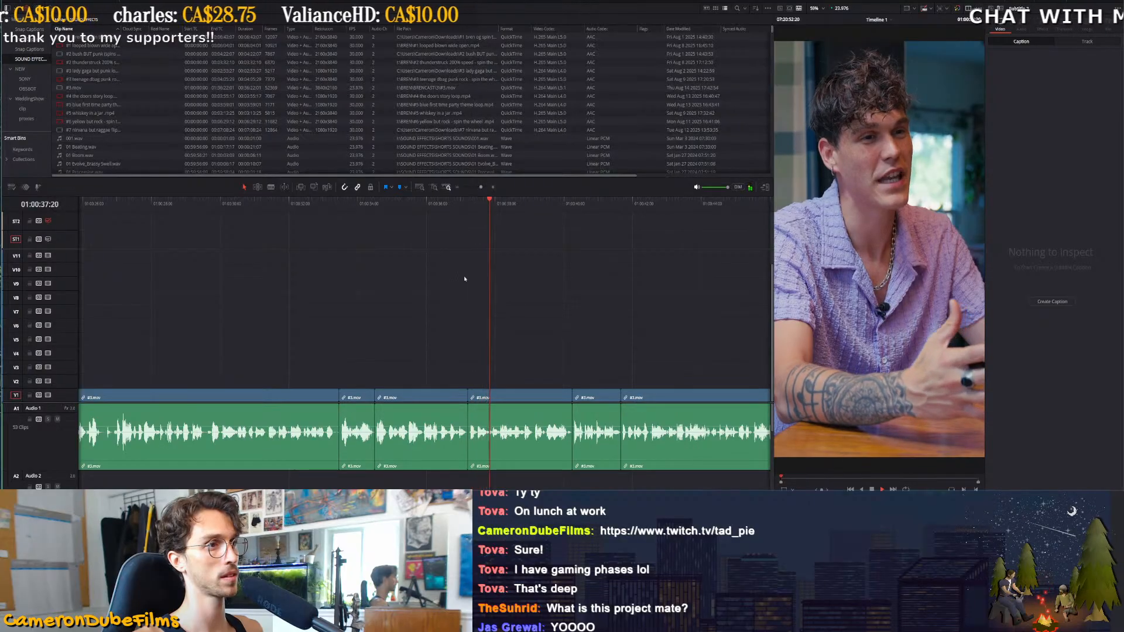
left_click_drag(479, 314, 404, 306)
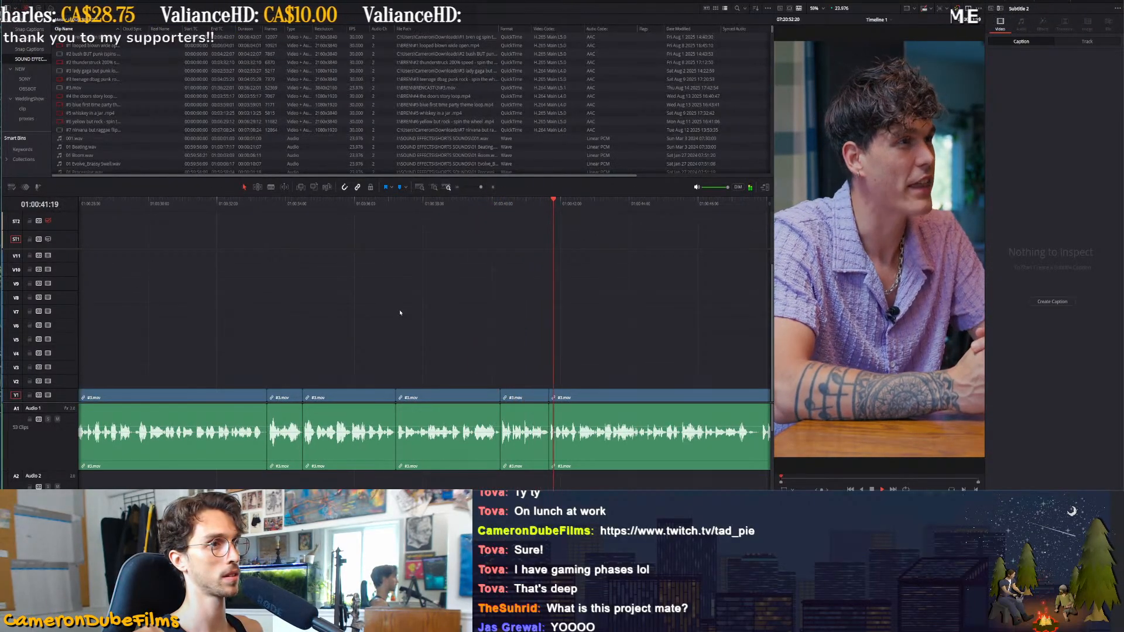
left_click_drag(439, 321, 345, 277)
scroll(445, 322, "down", 3)
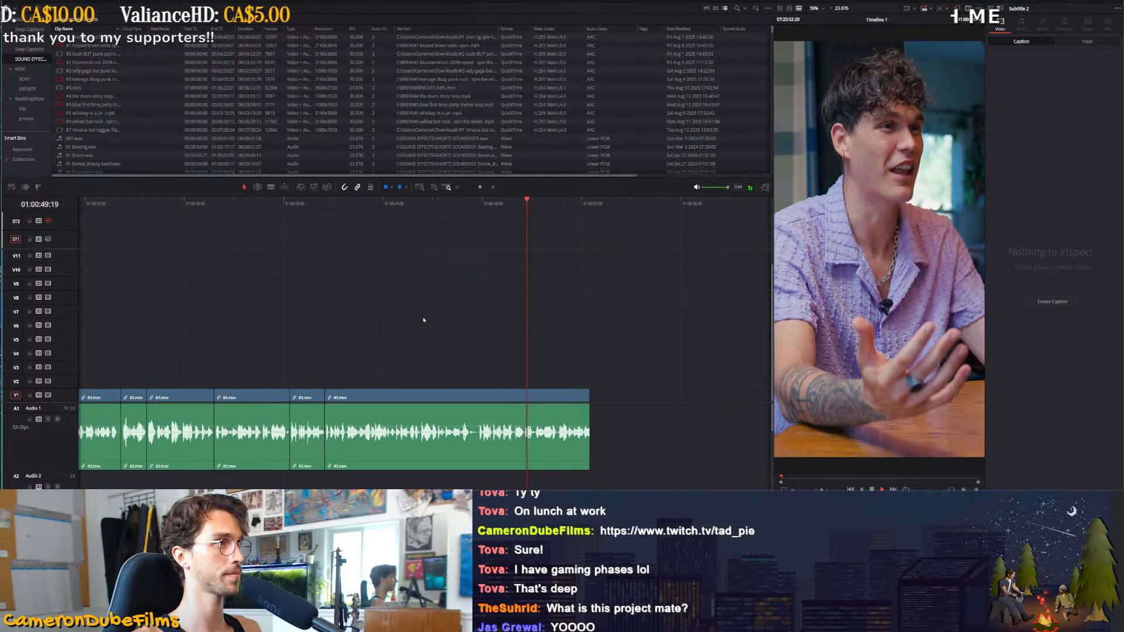
scroll(418, 320, "down", 3)
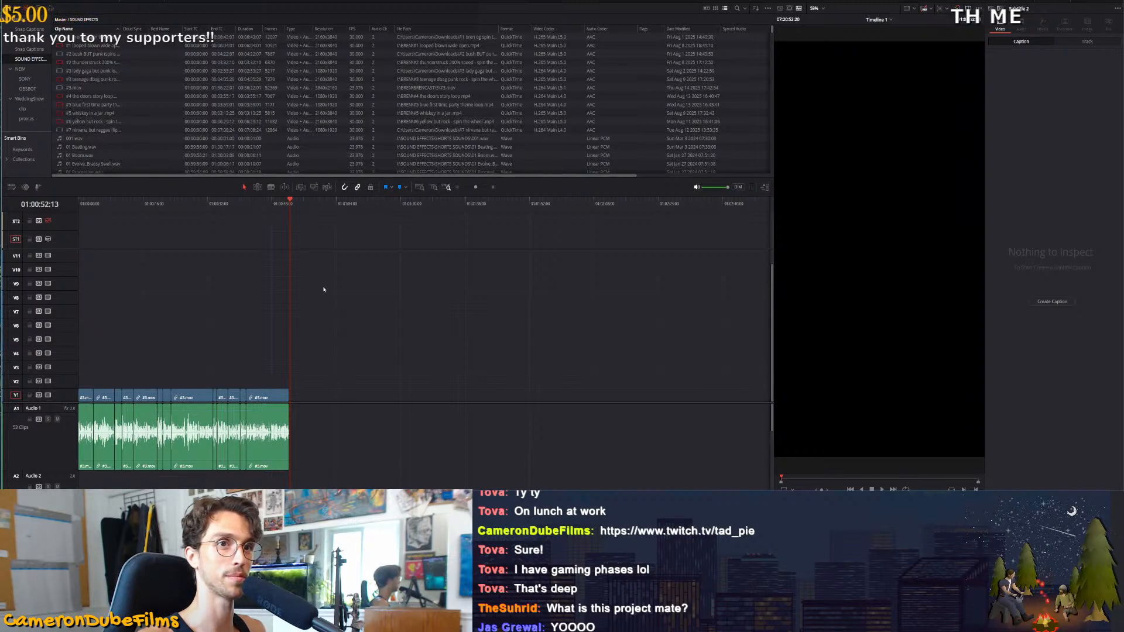
scroll(323, 290, "down", 4)
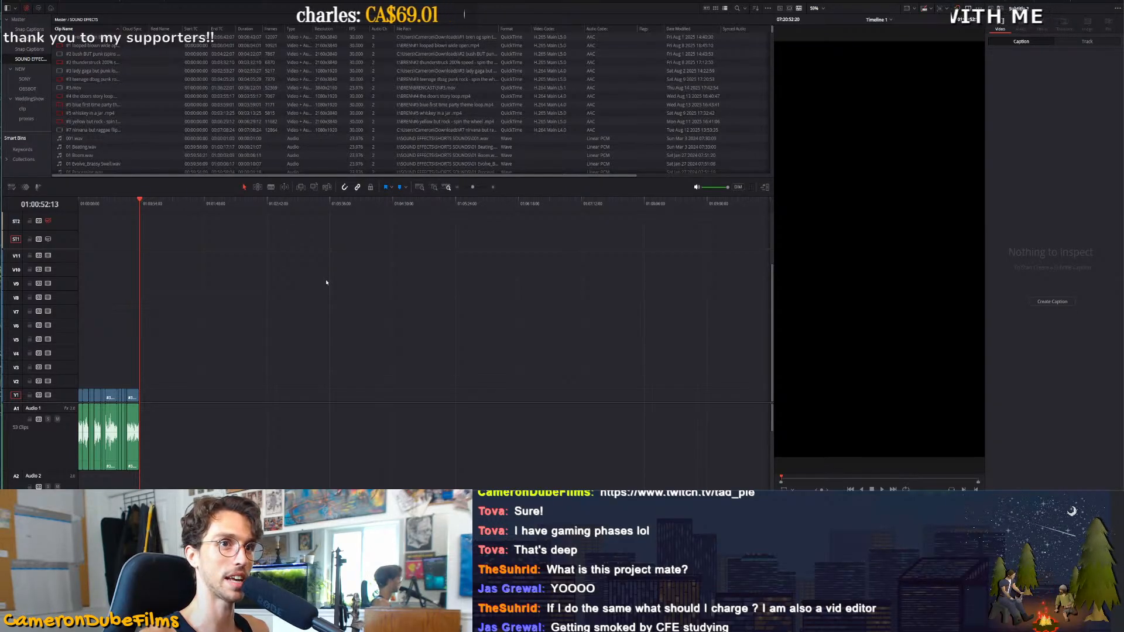
scroll(218, 331, "up", 8)
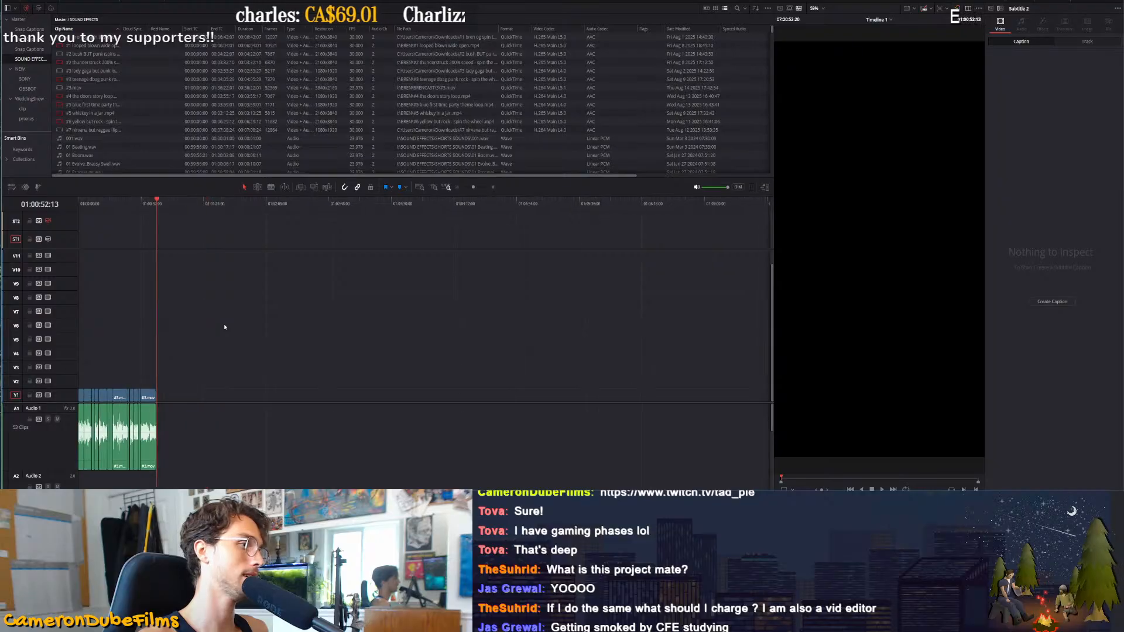
scroll(346, 343, "down", 8)
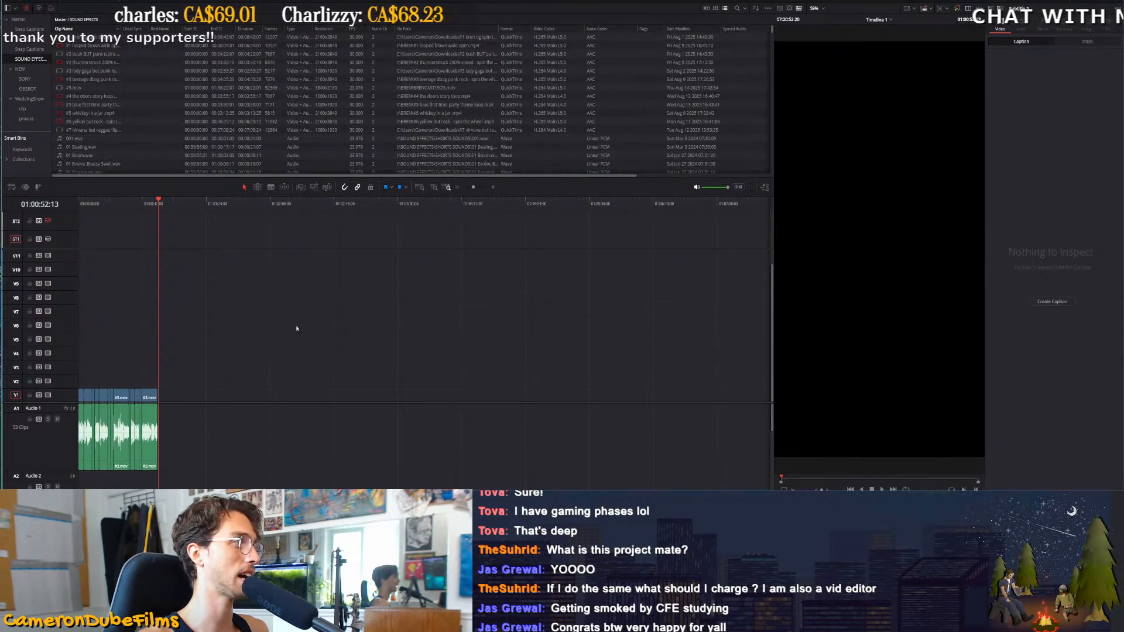
scroll(296, 326, "up", 3)
scroll(296, 325, "down", 3)
scroll(297, 327, "up", 1)
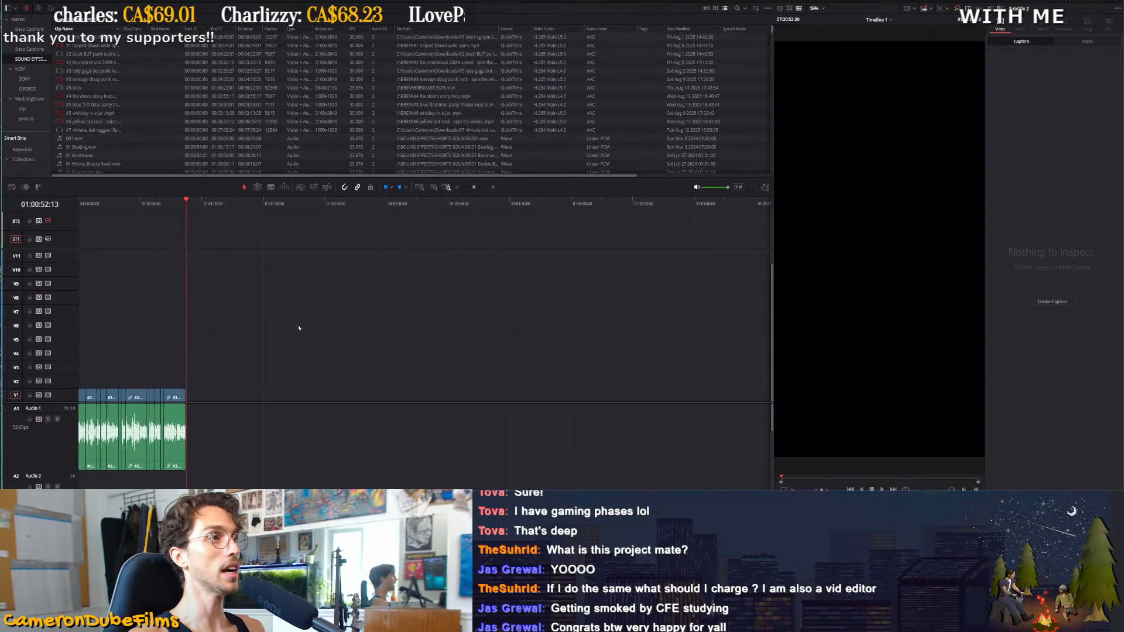
scroll(297, 324, "down", 1)
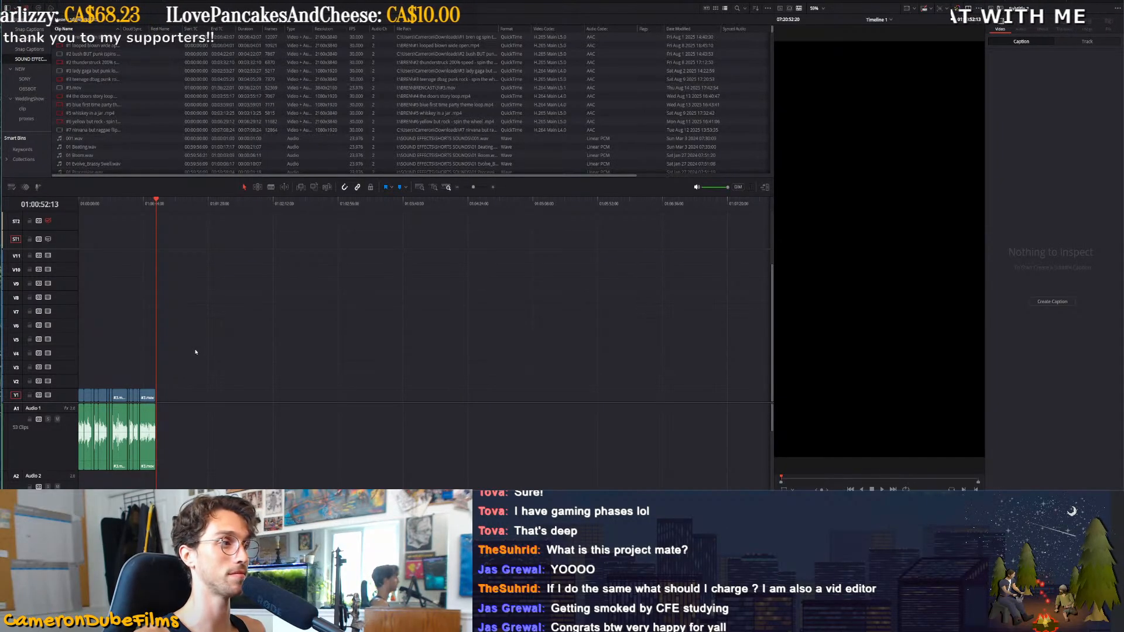
scroll(196, 353, "down", 3)
scroll(195, 353, "up", 1)
scroll(196, 353, "down", 1)
scroll(195, 354, "up", 8)
scroll(196, 353, "down", 4)
scroll(198, 353, "up", 3)
scroll(198, 352, "down", 1)
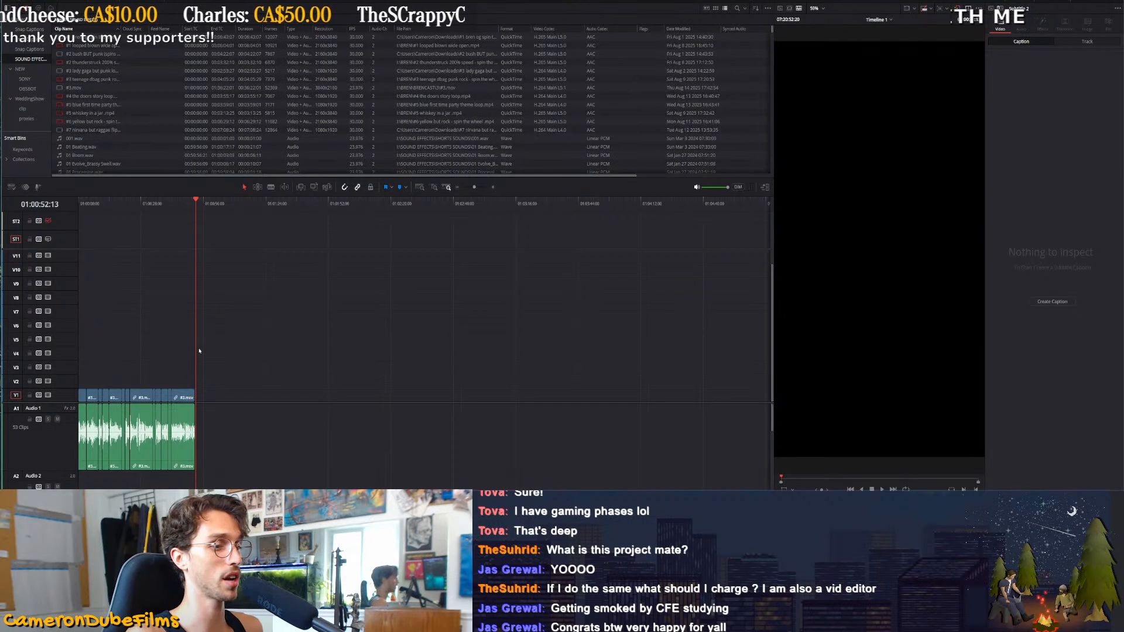
scroll(223, 360, "down", 3)
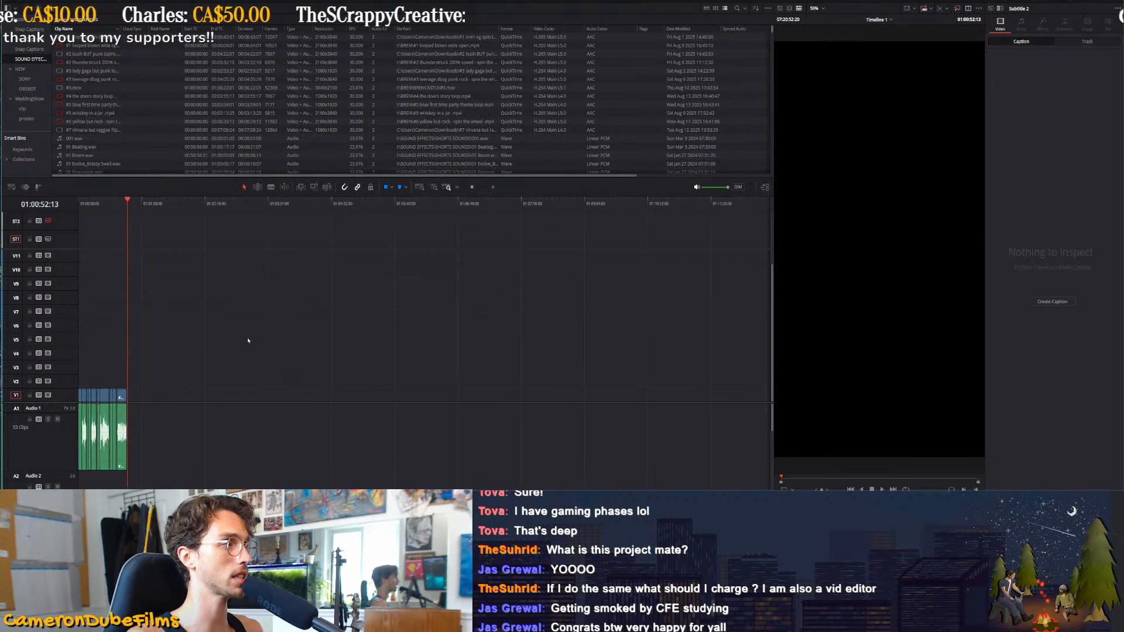
scroll(234, 343, "up", 1)
scroll(224, 336, "up", 3)
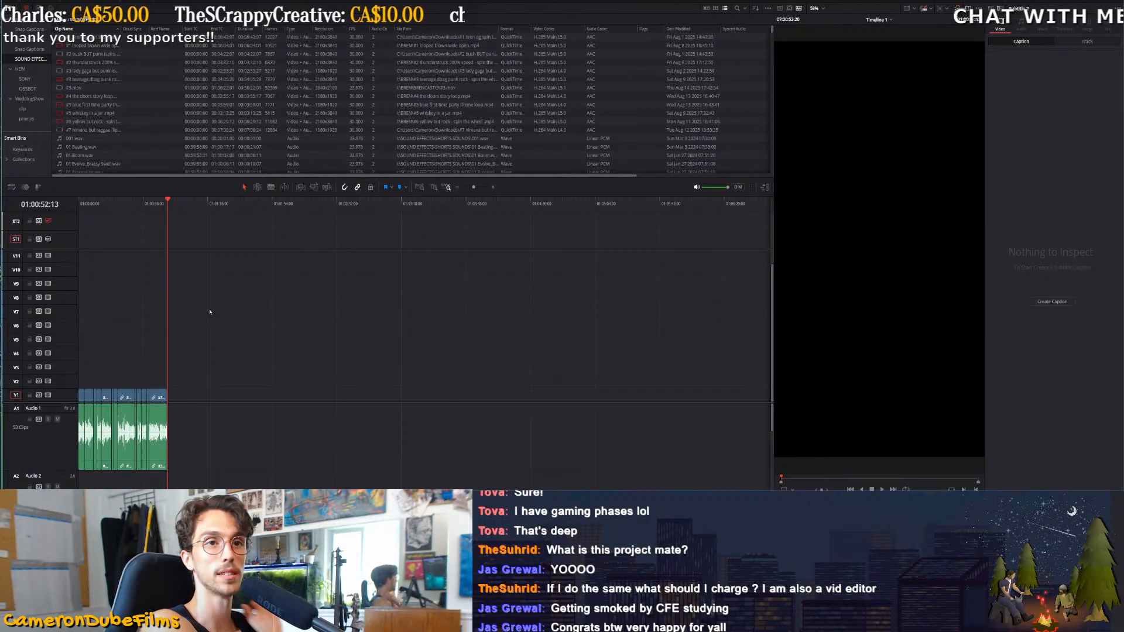
scroll(201, 313, "down", 2)
scroll(201, 314, "up", 4)
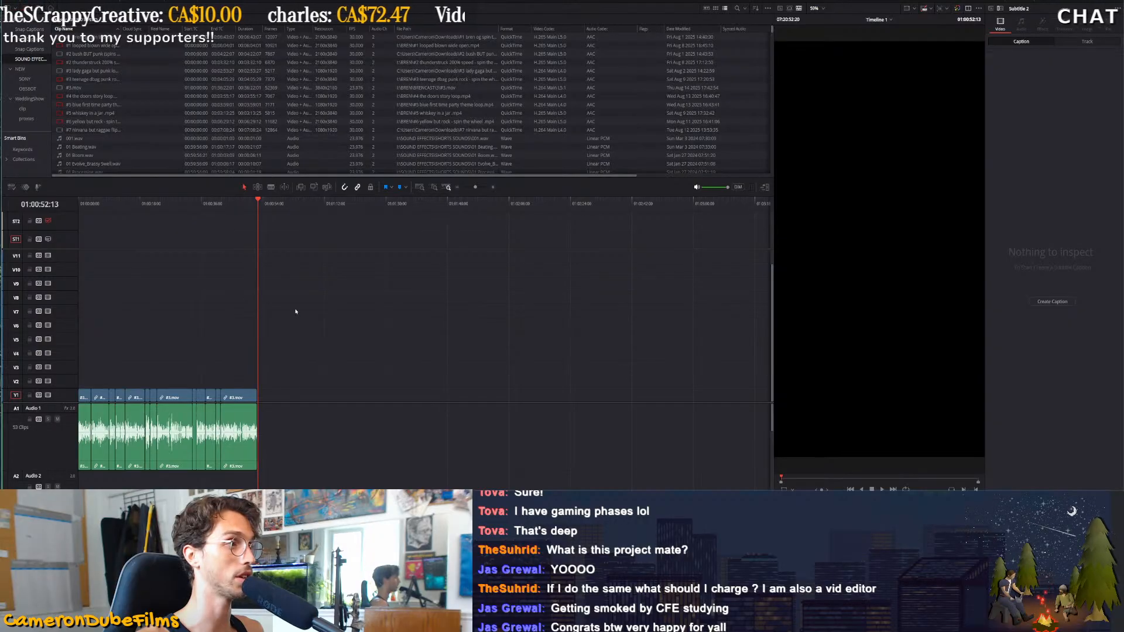
Normalize the audio of all clips in the short using Sample Peak Program, a 0.0 dBFS target and relative level
scroll(296, 312, "up", 5)
scroll(304, 316, "down", 6)
left_click_drag(270, 447, 88, 426)
right_click(170, 433)
left_click(221, 328)
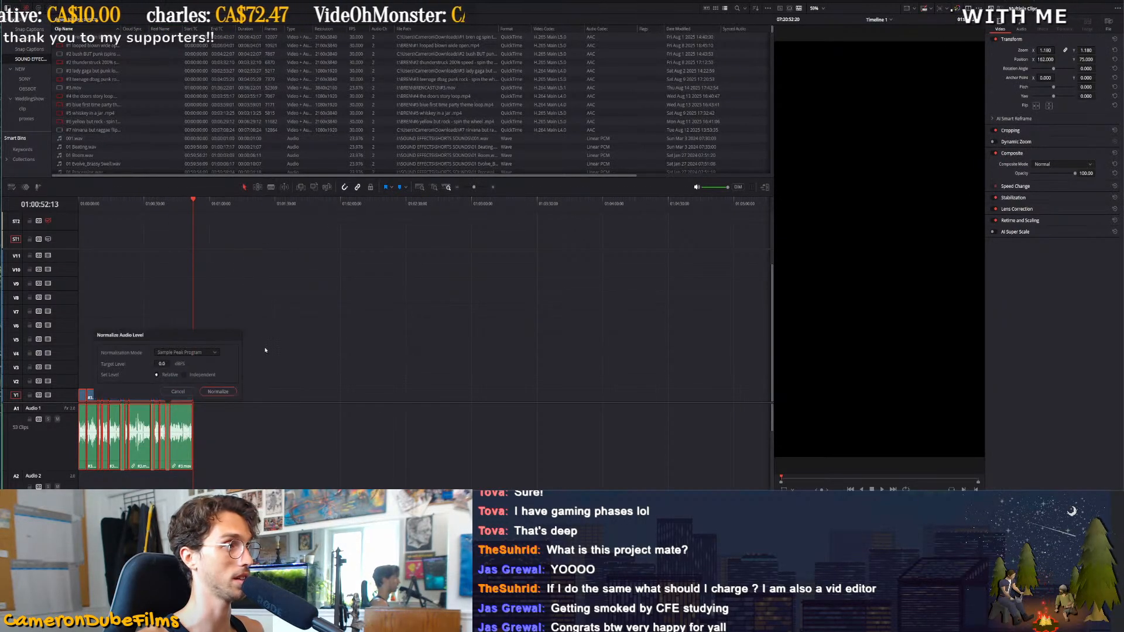
left_click(218, 392)
left_click(244, 432)
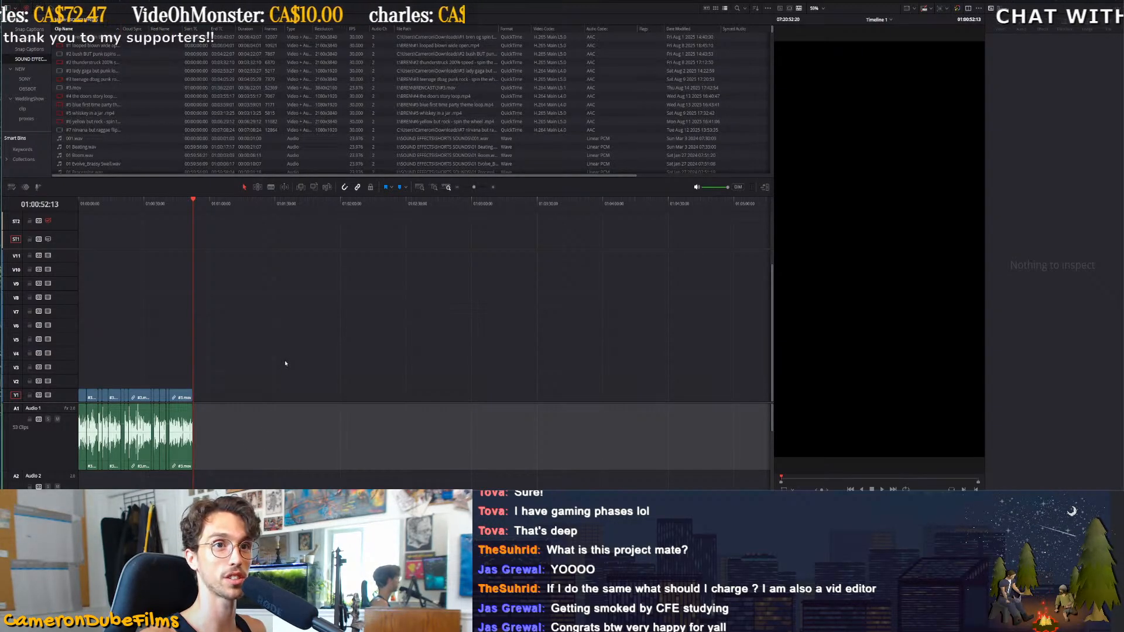
Scrub through the second half of the normalized edit and play back the section up to about 01:00:31
scroll(285, 364, "down", 10)
left_click(214, 356)
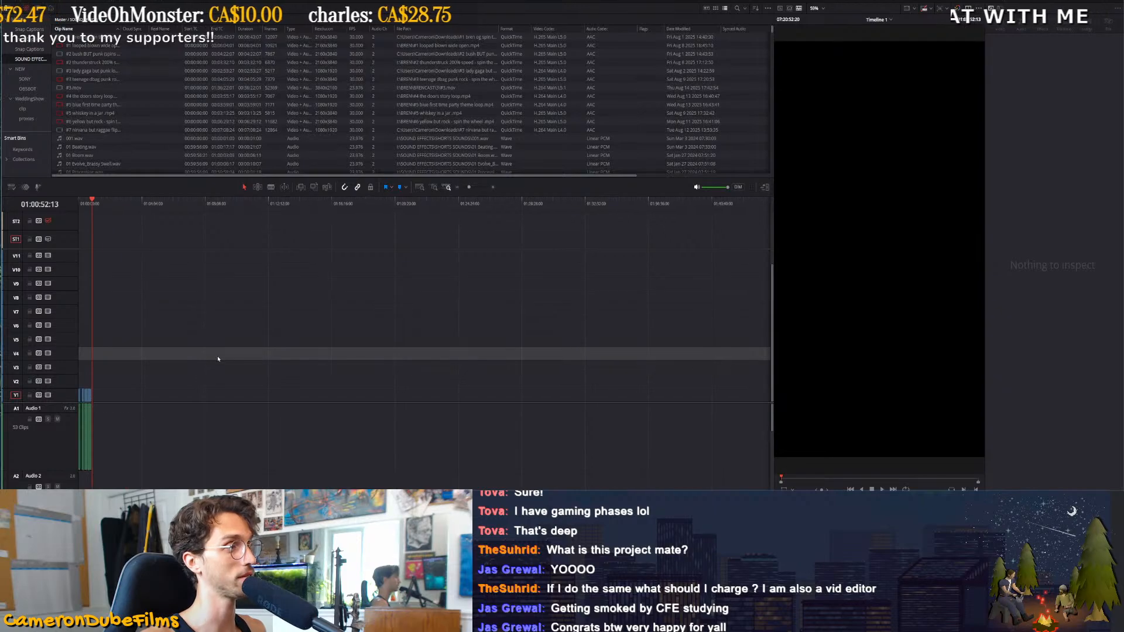
scroll(218, 359, "down", 5)
scroll(232, 354, "up", 15)
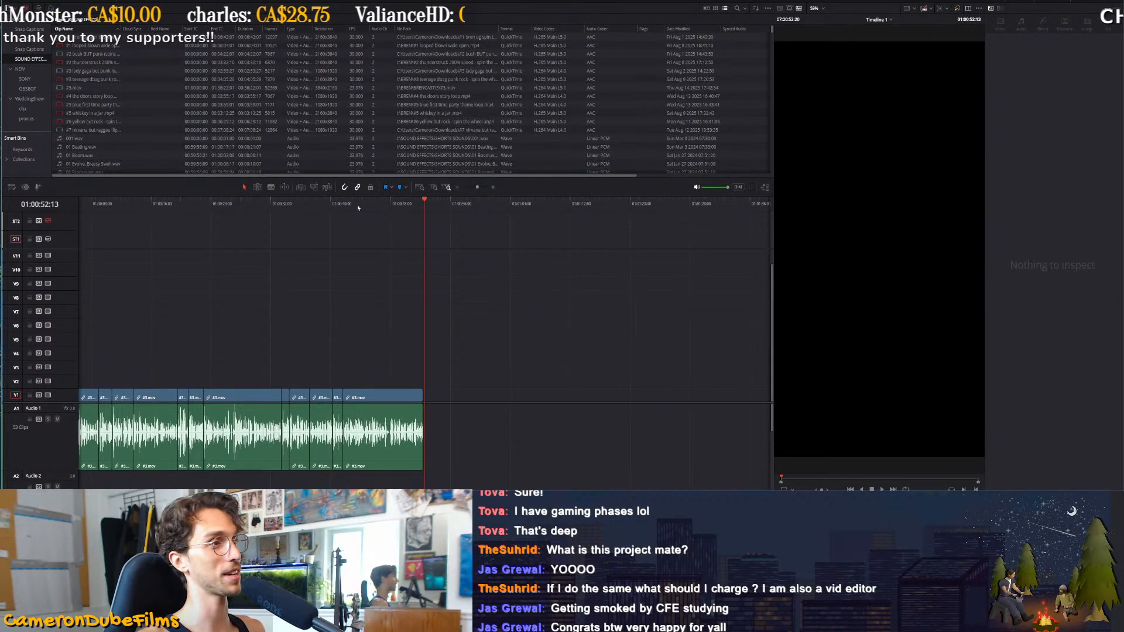
left_click(357, 206)
left_click_drag(338, 206, 296, 206)
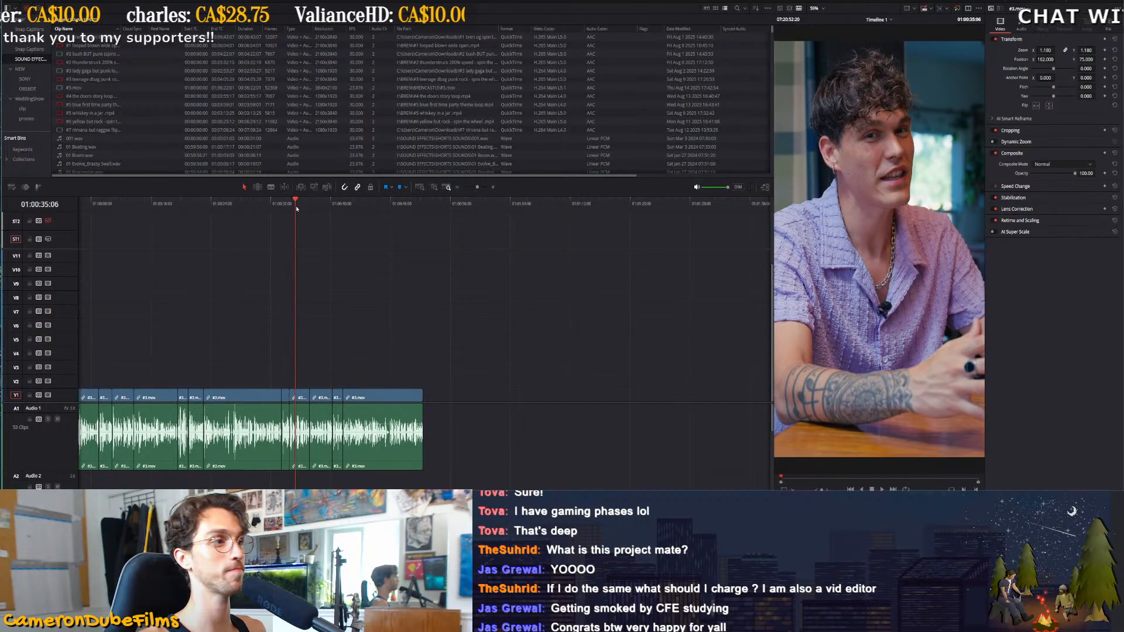
left_click(322, 208)
left_click(252, 216)
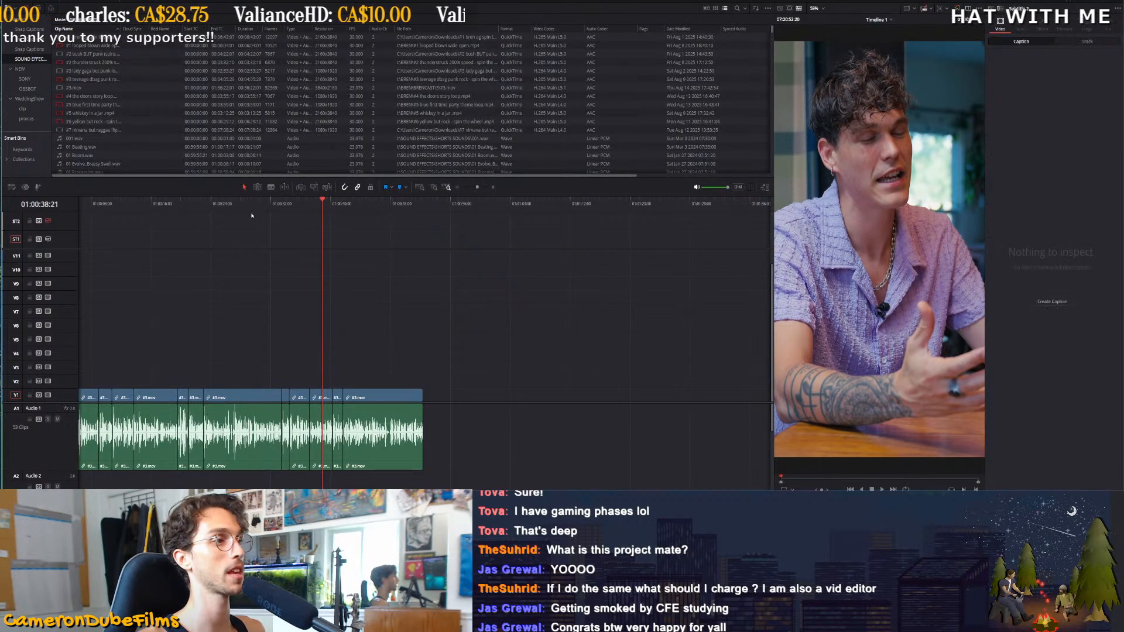
left_click(255, 204)
key("space")
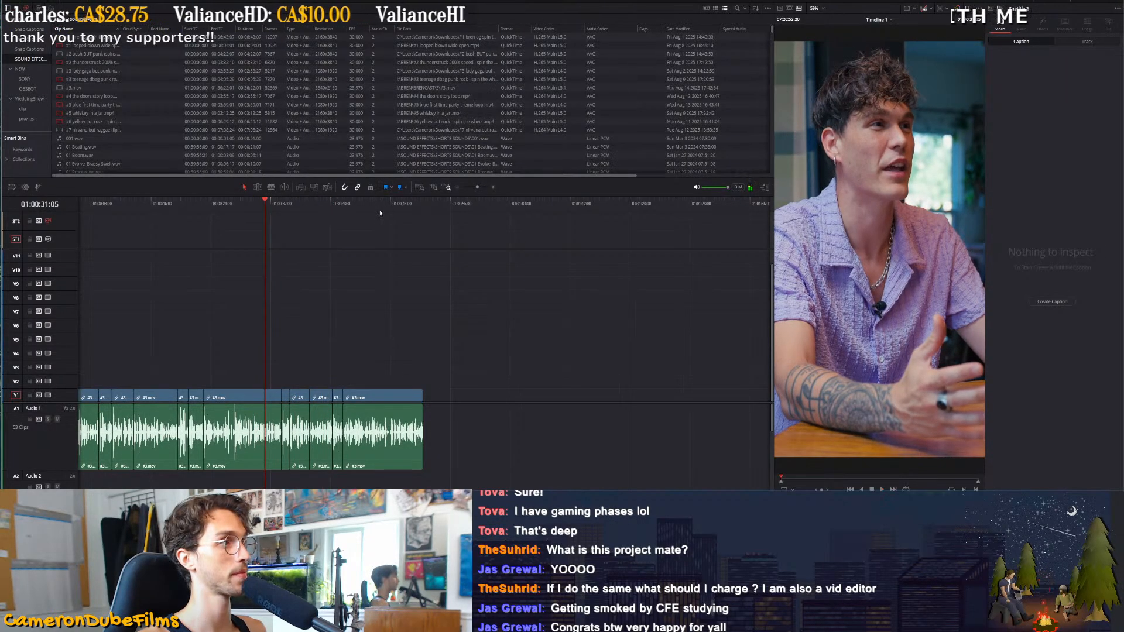
Bring the group of market-performance B-roll clips on V6 near 07:48:14 over to V4, directly after the end of the short
scroll(395, 212, "down", 10)
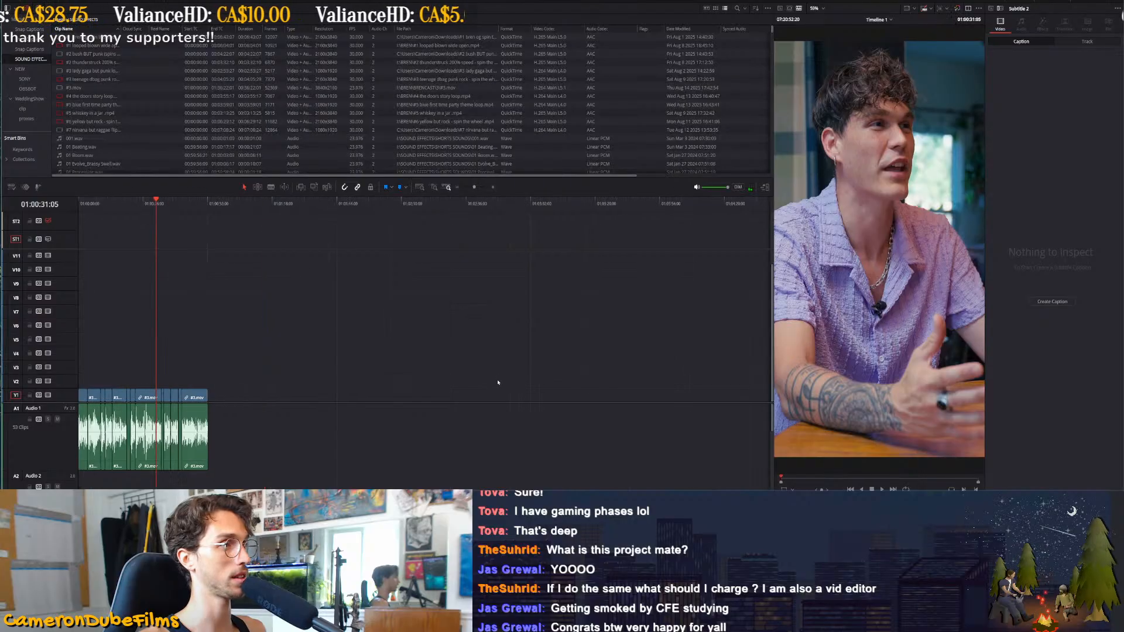
left_click(334, 202)
left_click(459, 204)
scroll(462, 209, "up", 8)
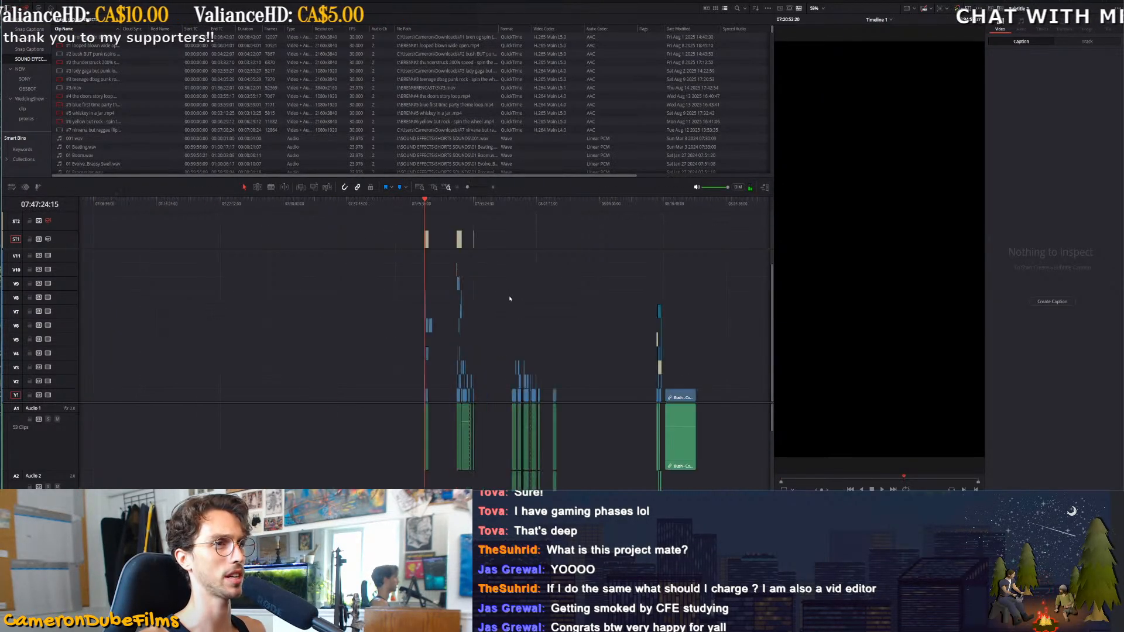
scroll(474, 226, "up", 4)
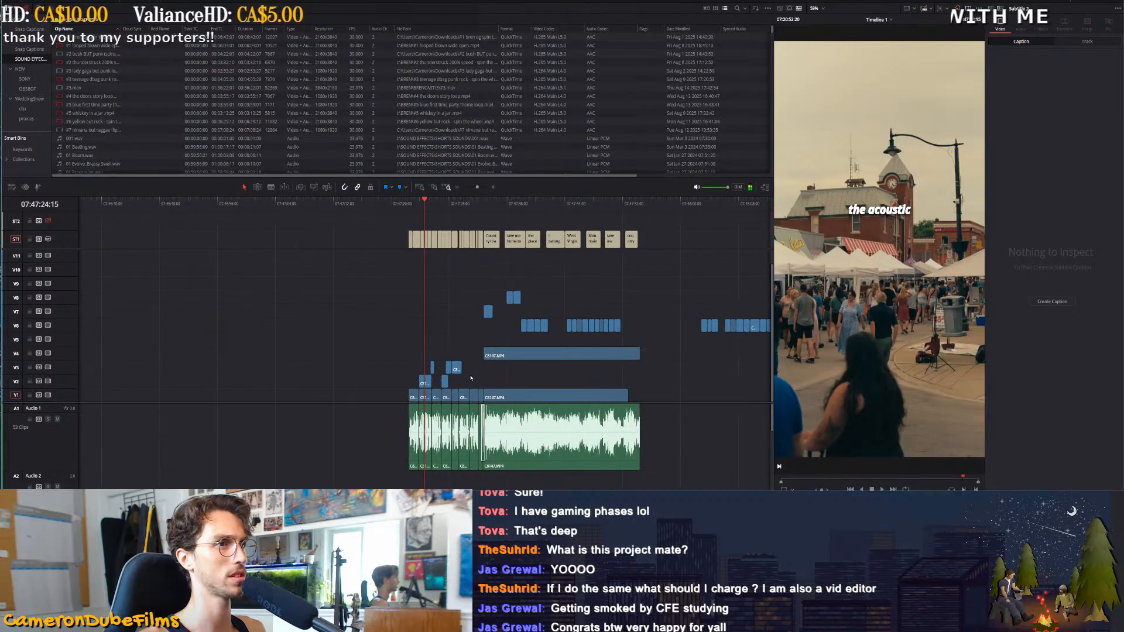
scroll(475, 369, "down", 5)
left_click_drag(495, 196, 560, 206)
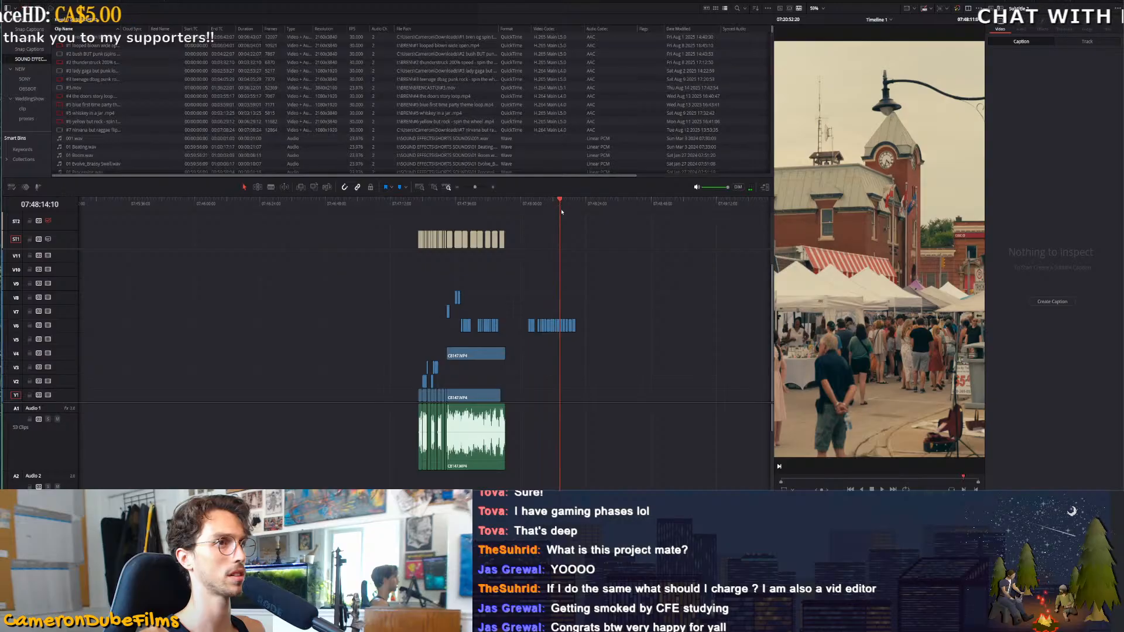
left_click_drag(595, 294, 154, 361)
key("ctrl+minus")
key("ctrl+minus")
key("ctrl+minus")
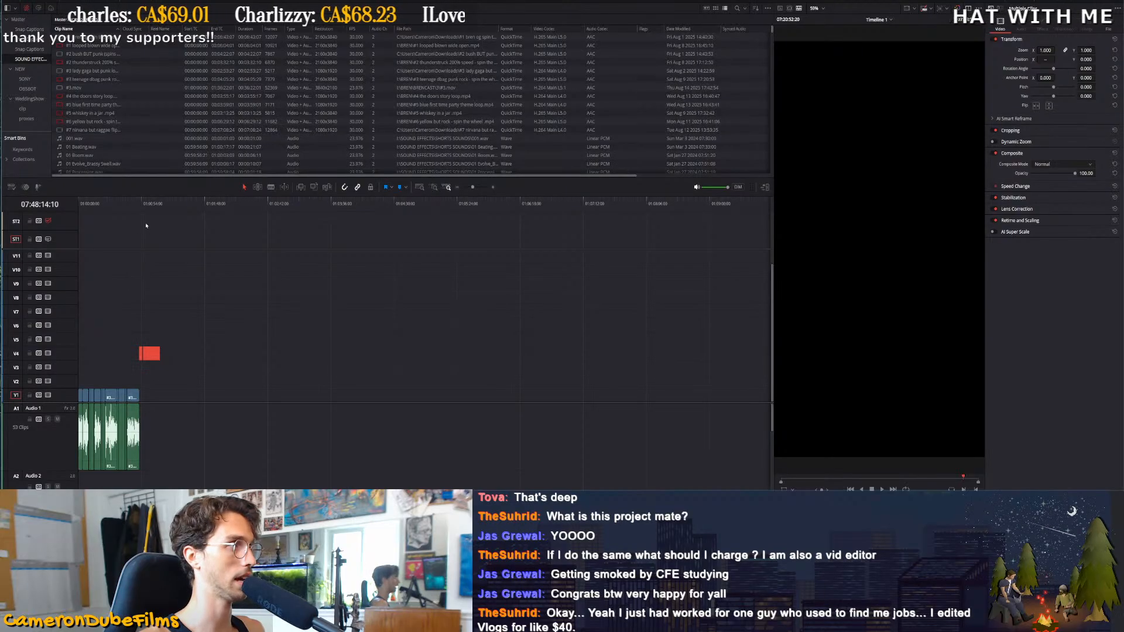
Move the B-roll group back over the beginning of the short, onto V2 directly above the interview clips
scroll(287, 343, "up", 3)
left_click_drag(353, 325, 179, 362)
left_click_drag(275, 354, 98, 358)
left_click_drag(85, 204, 29, 251)
left_click_drag(174, 327, 67, 359)
left_click_drag(100, 354, 129, 355)
scroll(242, 391, "up", 4)
left_click_drag(386, 358, 271, 386)
scroll(276, 364, "up", 3)
scroll(296, 357, "down", 1)
scroll(307, 346, "down", 2)
scroll(307, 346, "down", 3)
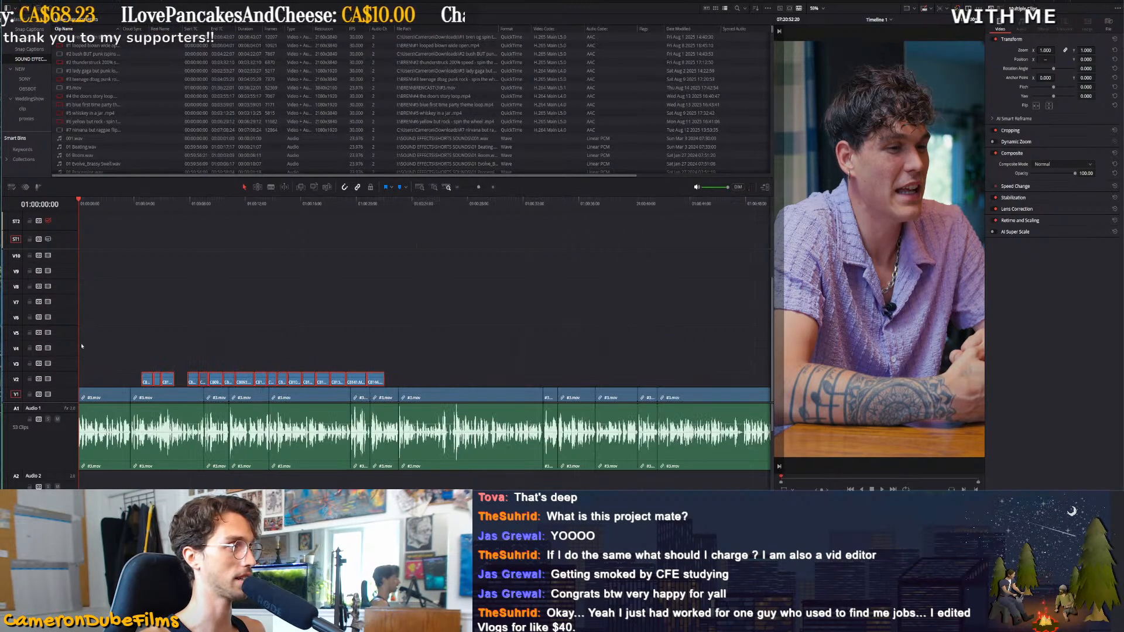
Set the other B-roll clips aside on V3 and fit the first one on V2 to the full length of the second interview clip
left_click_drag(432, 333, 304, 366)
left_click_drag(145, 383, 141, 377)
key("space")
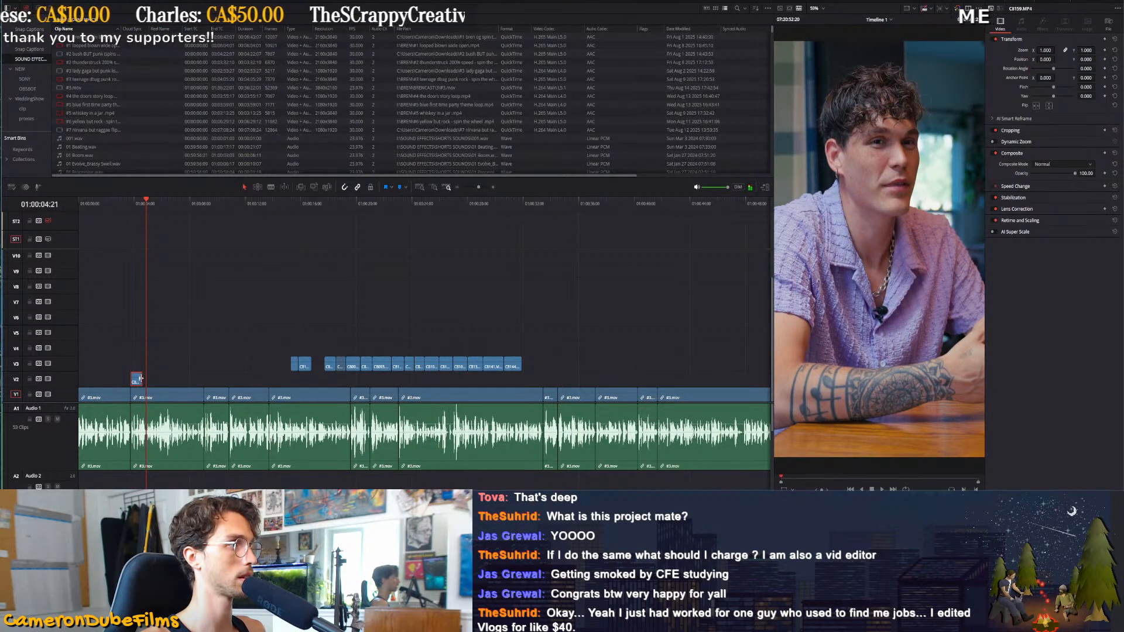
left_click_drag(143, 379, 199, 379)
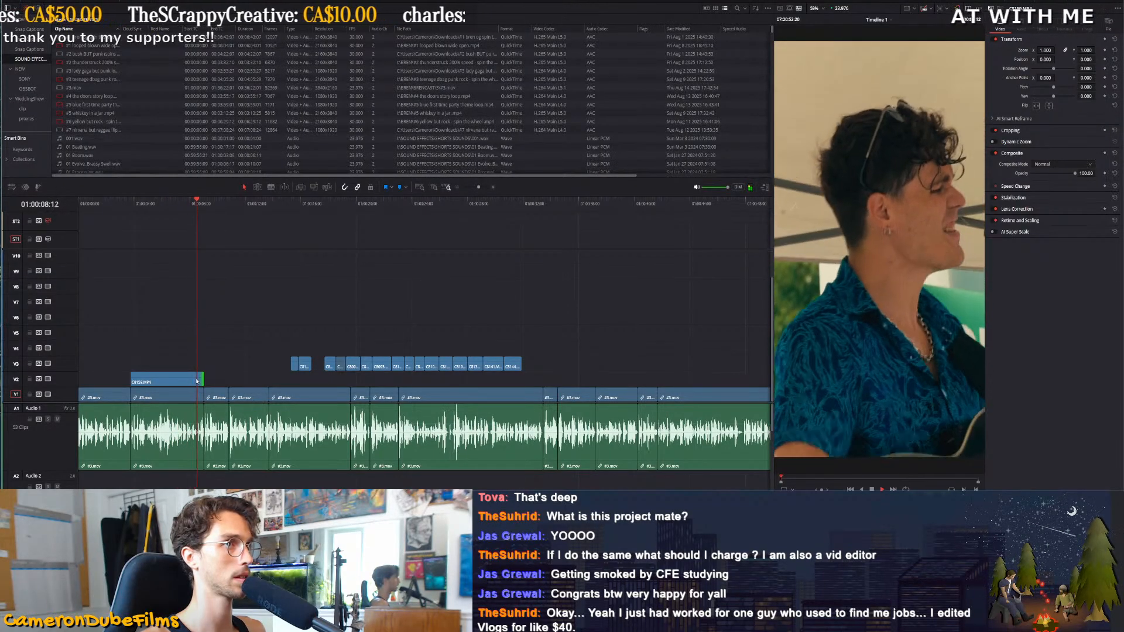
Place the next B-roll clip on V2 at about 01:00:15 and extend it up to the remaining B-roll clips
scroll(228, 385, "down", 4)
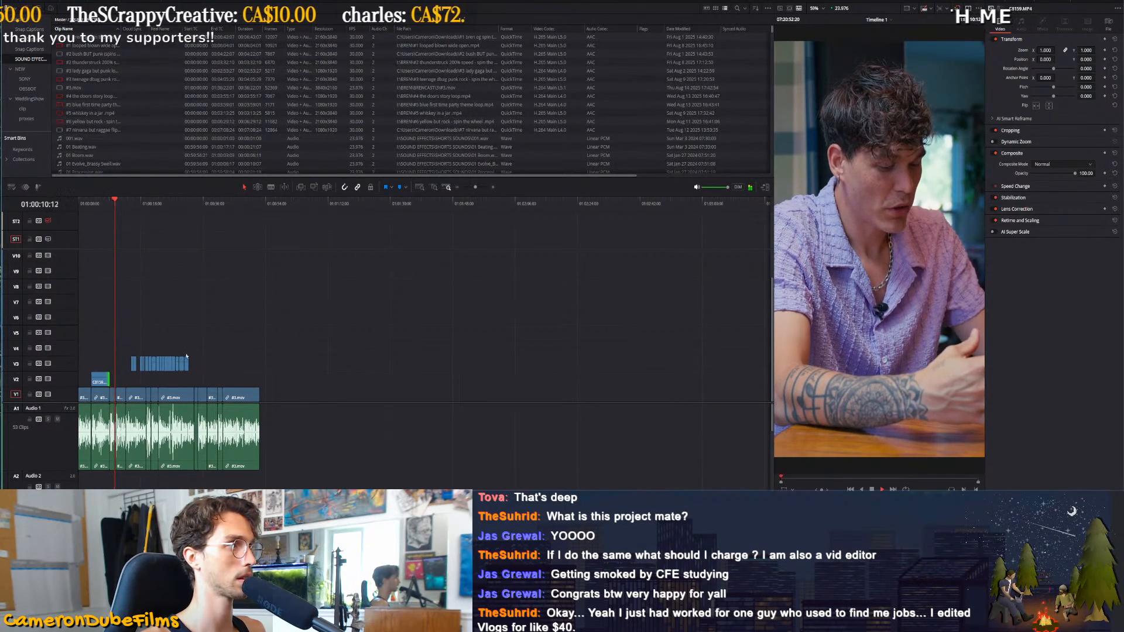
scroll(297, 358, "up", 2)
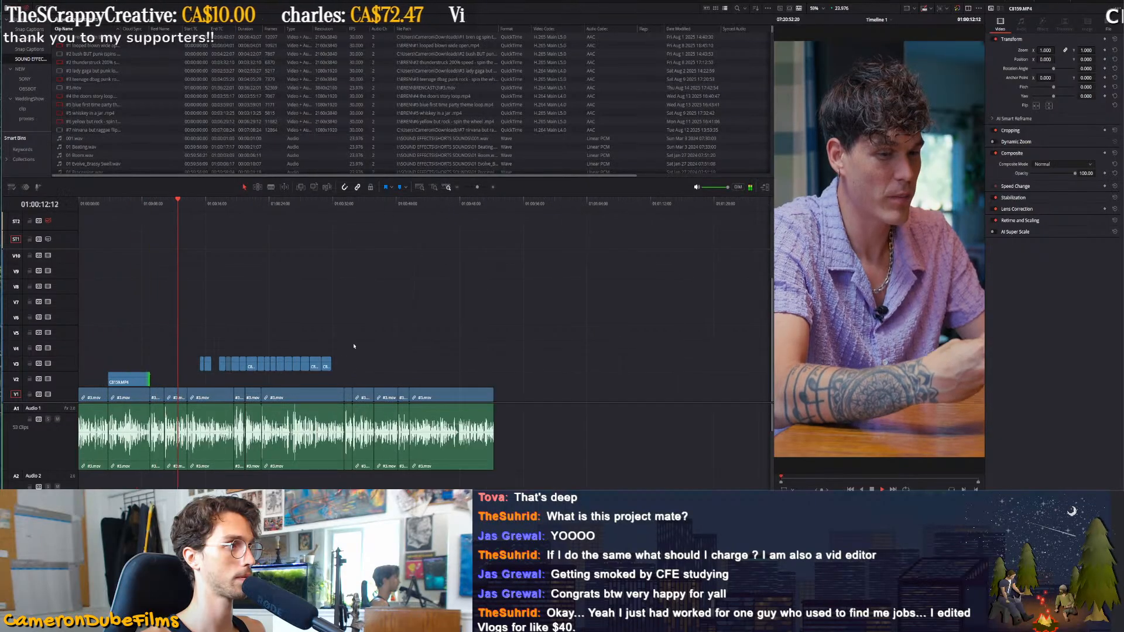
scroll(239, 364, "up", 2)
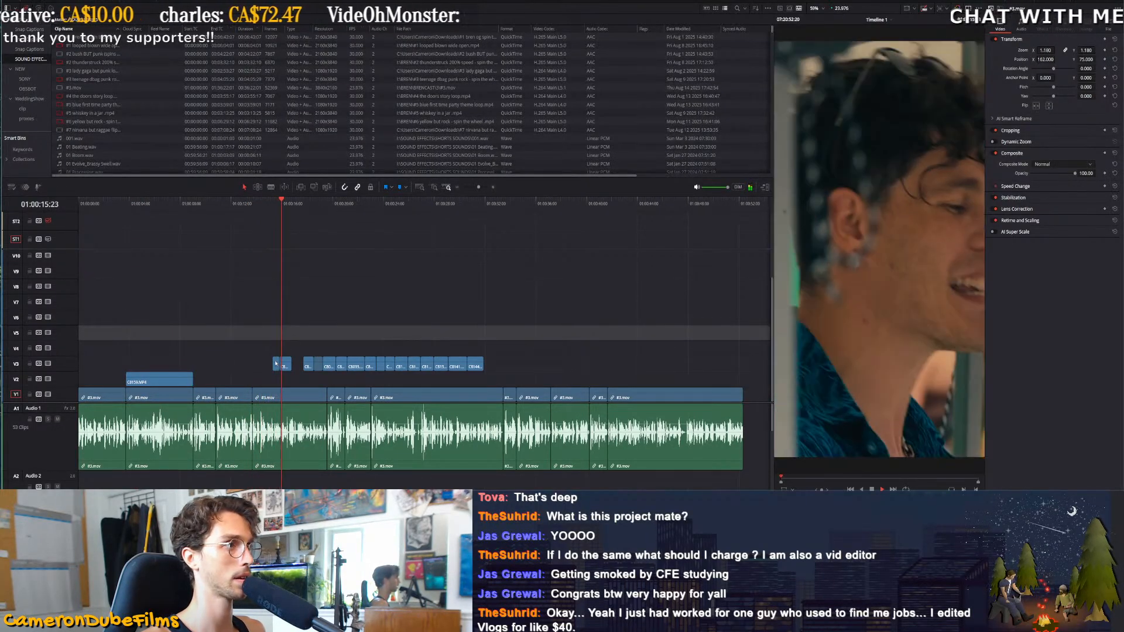
left_click_drag(279, 367, 308, 377)
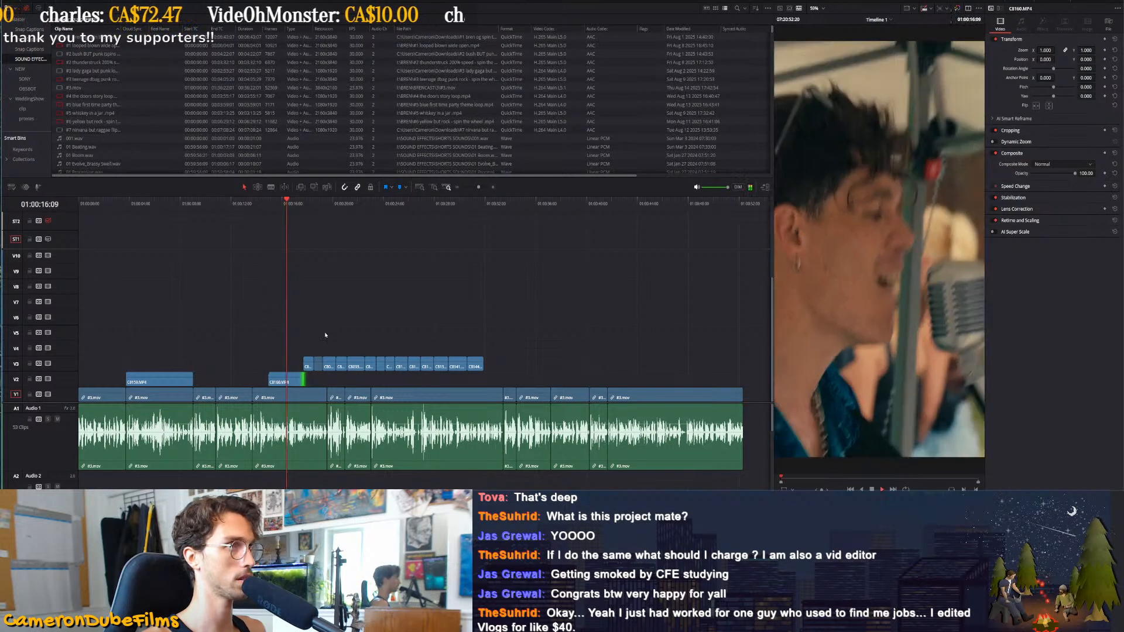
Shift the remaining V3 B-roll clips later and extend the second V2 clip to the end of the interview clip beneath it
key("shift+z")
key("shift+z")
key("space")
left_click_drag(558, 319, 307, 372)
left_click_drag(320, 366, 455, 368)
key("space")
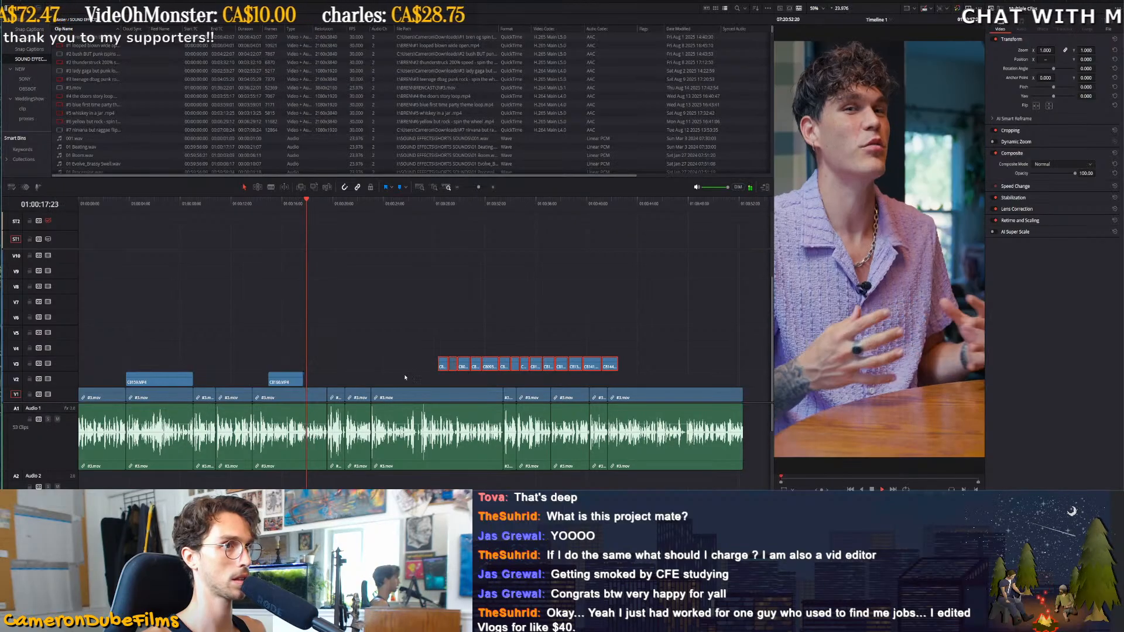
left_click_drag(302, 381, 326, 380)
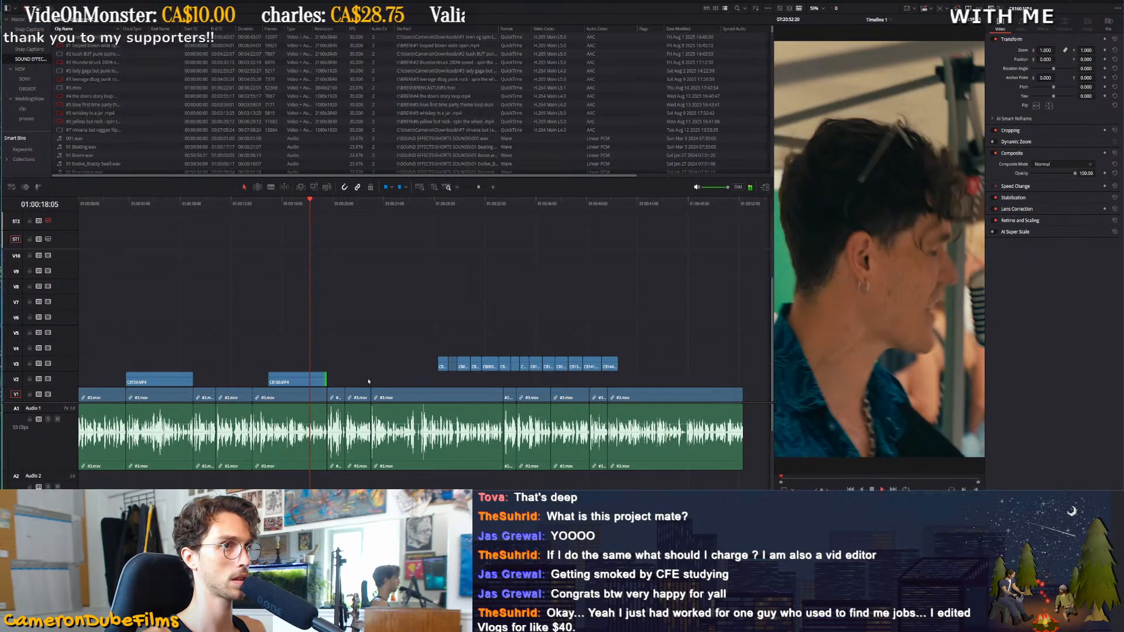
Replay the edit across the second B-roll clip and onward to about 01:00:22:21
scroll(373, 380, "up", 1)
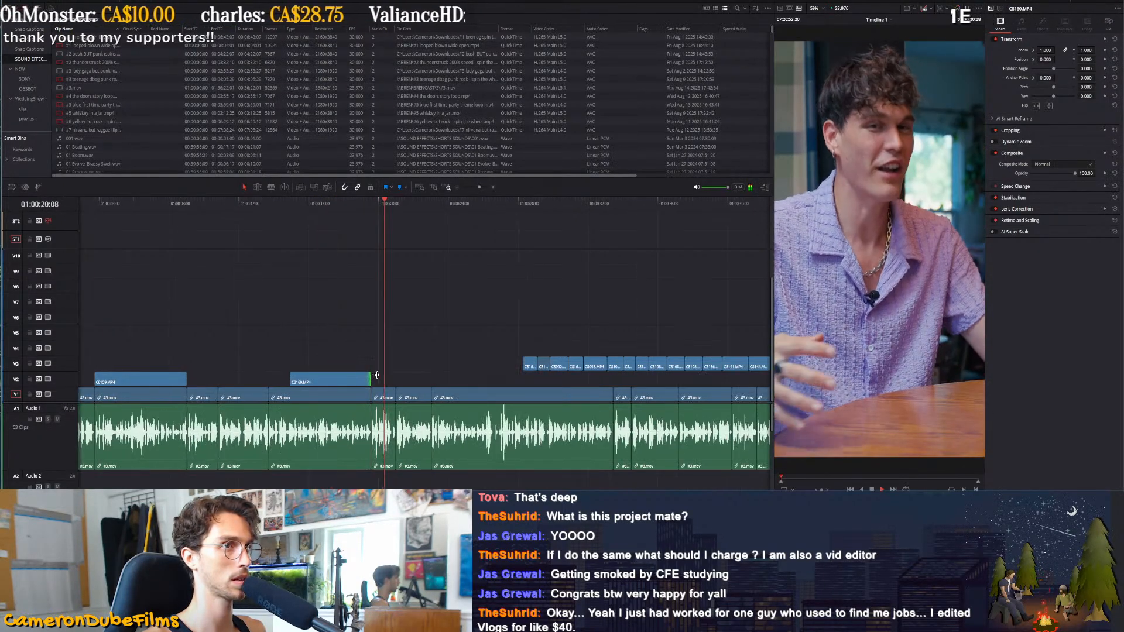
scroll(379, 371, "down", 5)
left_click(125, 221)
scroll(252, 287, "up", 5)
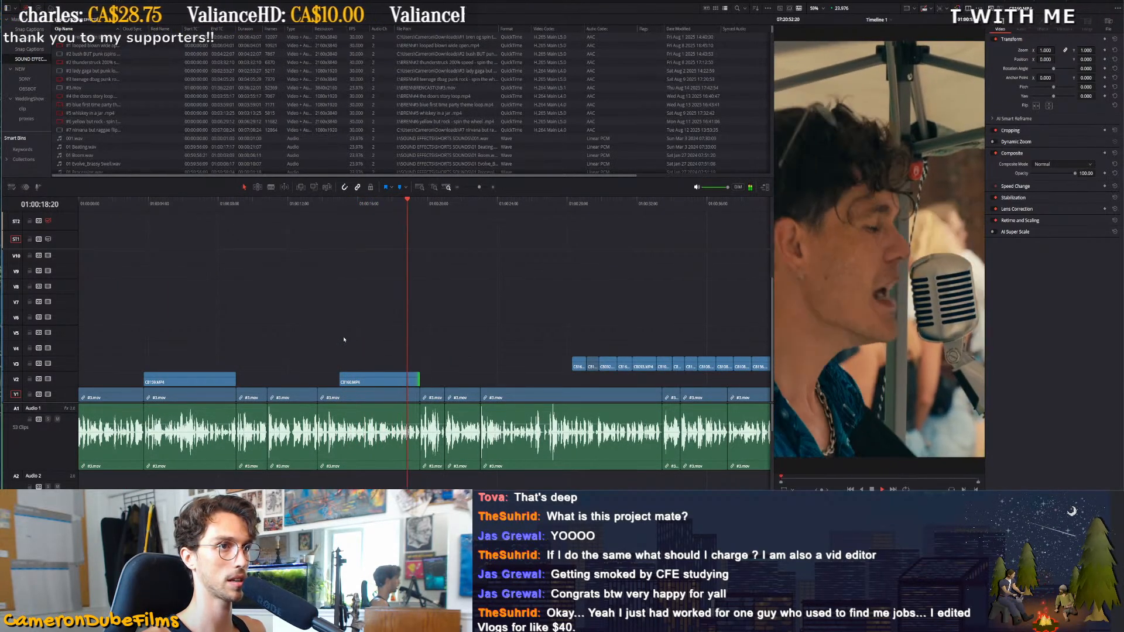
scroll(463, 372, "down", 3)
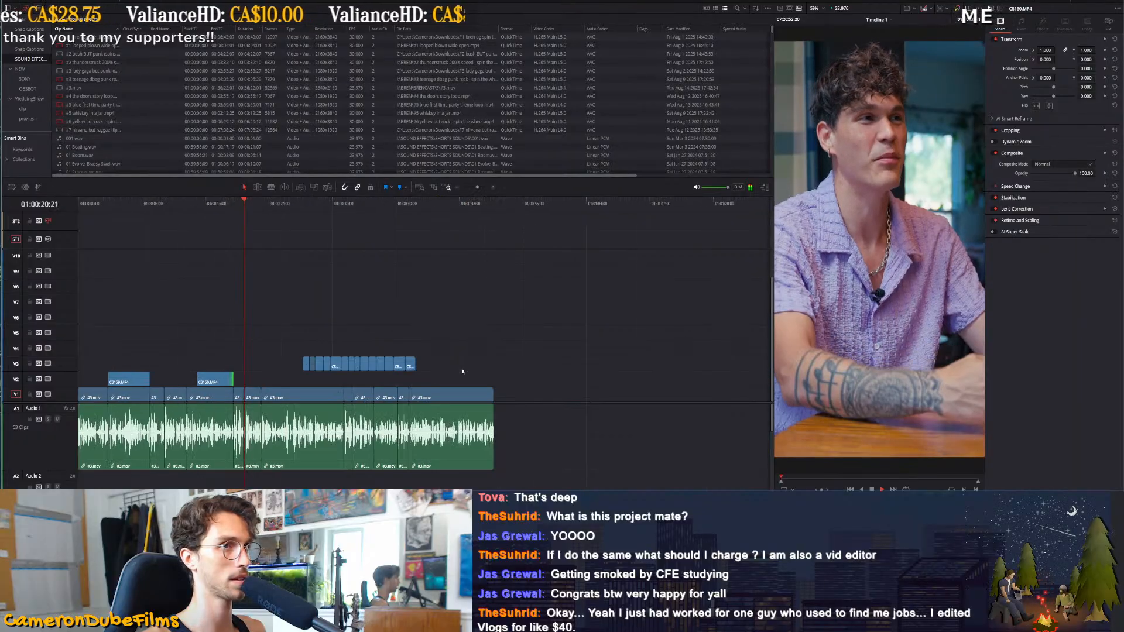
scroll(454, 363, "up", 4)
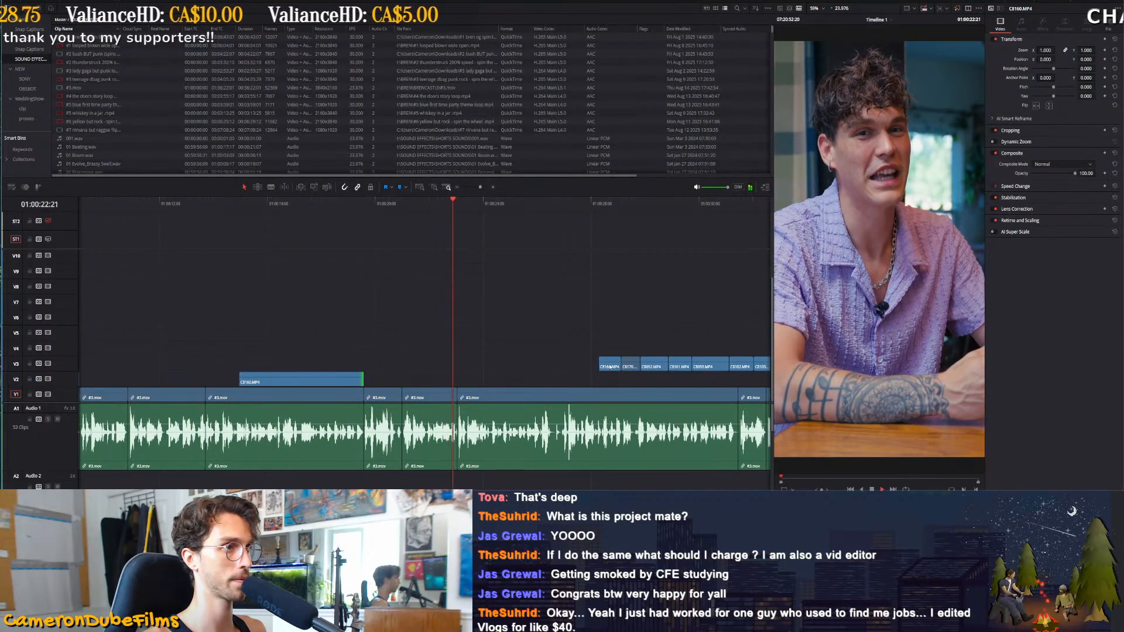
Try the next two B-roll clips in turn on V3 at about 01:00:24 and discard both
left_click_drag(610, 368, 495, 366)
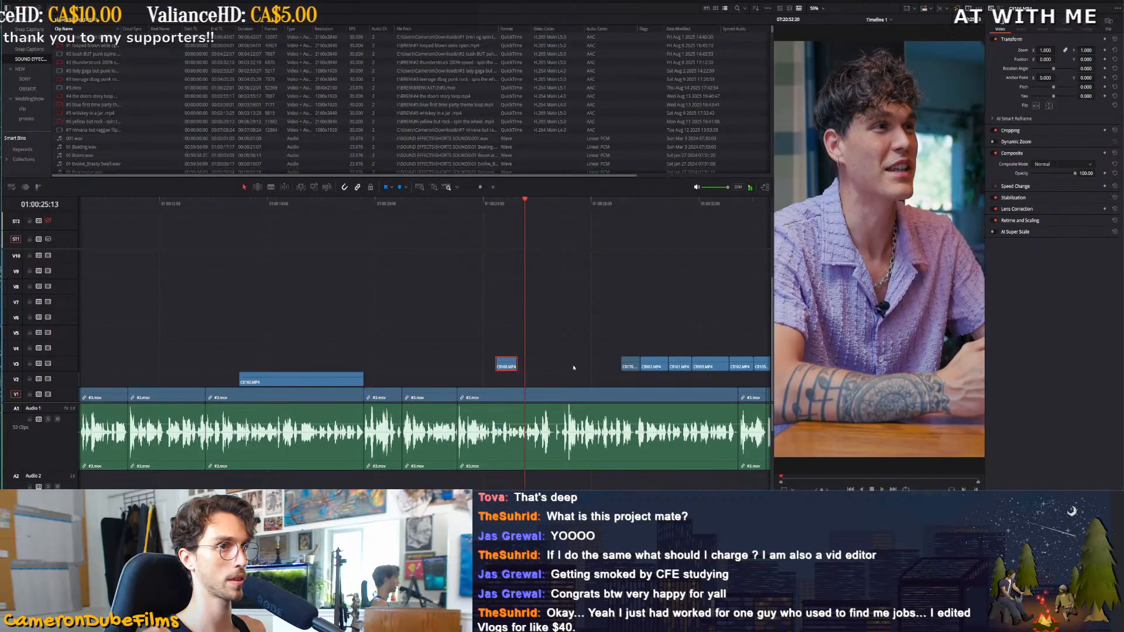
left_click_drag(631, 365, 507, 367)
left_click(498, 203)
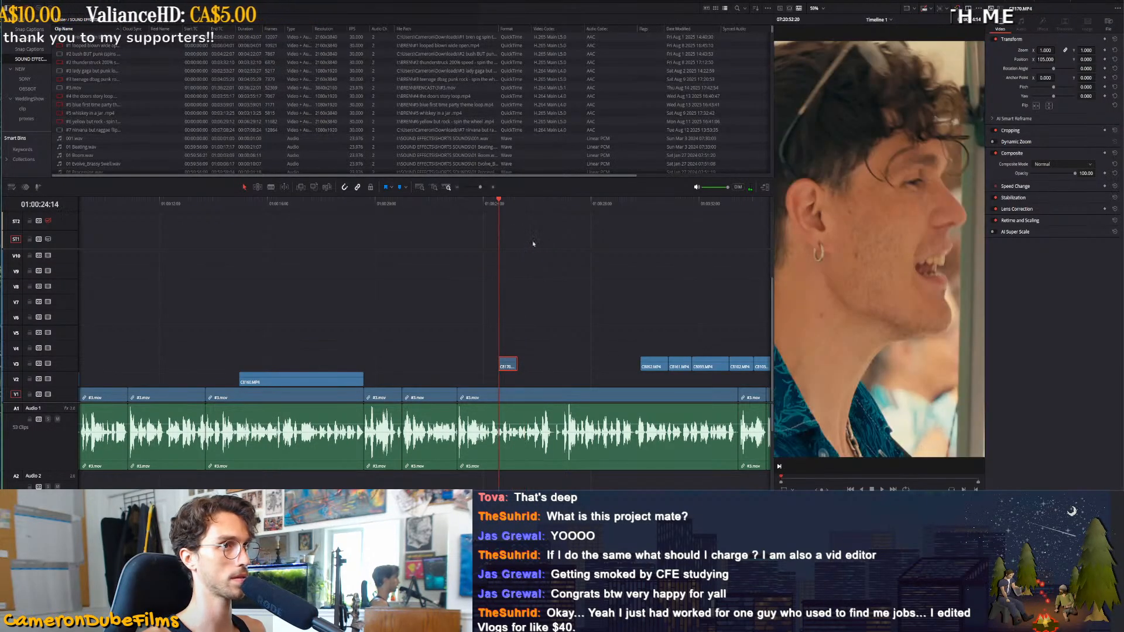
key("space")
Place the next B-roll clip on V2 at about 01:00:24, extend it to about 01:00:31 and preview it
key("ctrl+minus")
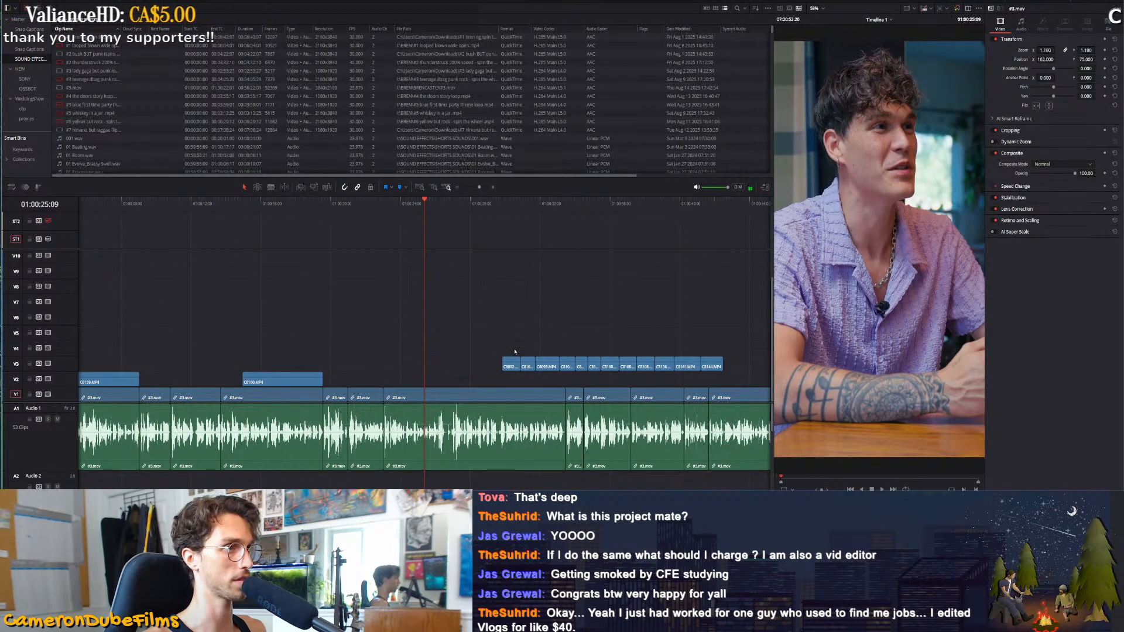
key("ctrl+equal")
key("ctrl+equal")
left_click_drag(436, 365, 293, 379)
left_click_drag(307, 378, 457, 378)
left_click(284, 203)
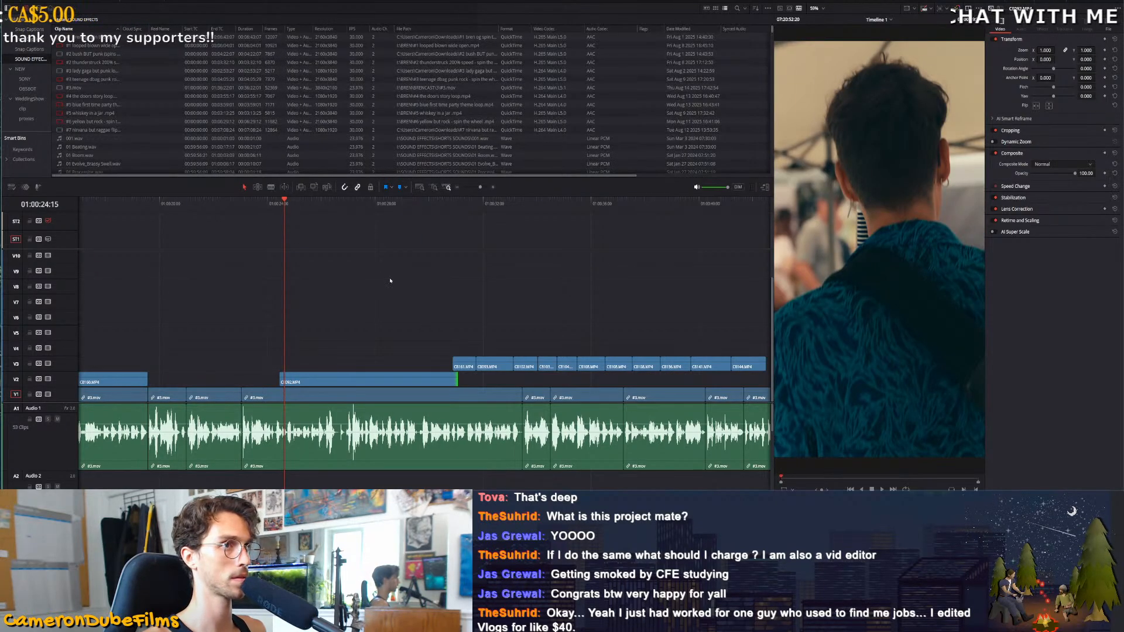
key("space")
Move all remaining B-roll clips on V3 past the end of the edit, to about 01:01:05, and continue the playback
key("ctrl+minus")
key("ctrl+minus")
key("space")
left_click_drag(277, 331, 165, 364)
left_click_drag(189, 364, 298, 363)
key("space")
key("ctrl+equal")
key("ctrl+equal")
key("ctrl+equal")
key("ctrl+equal")
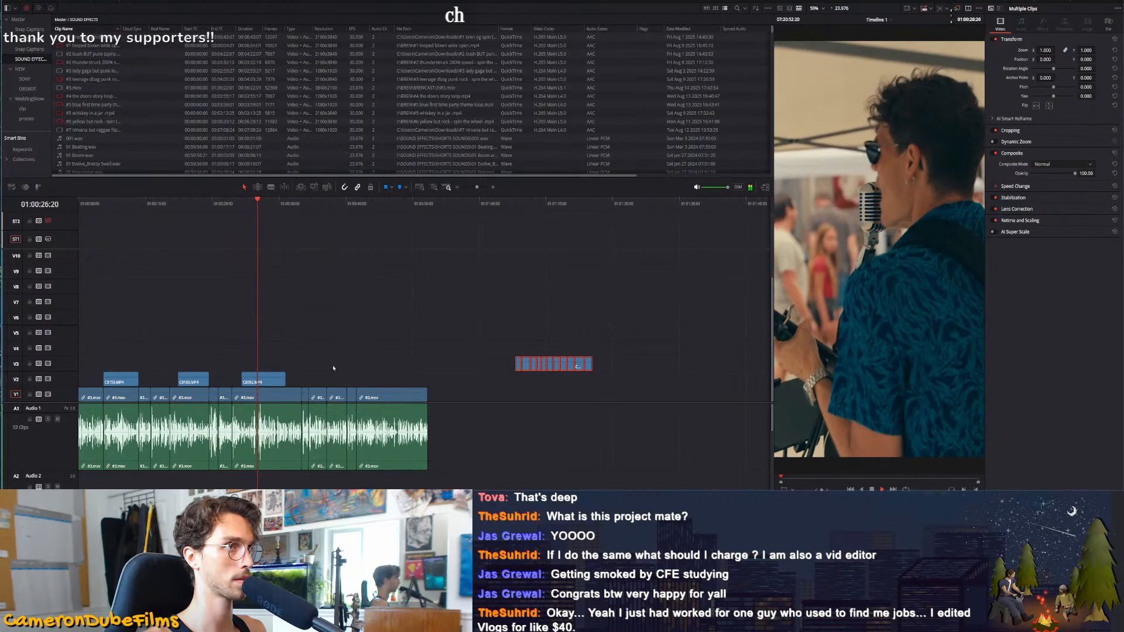
Extend the third B-roll clip on V2 to the interview cut at about 01:00:33 and play on past it
key("ctrl+equal")
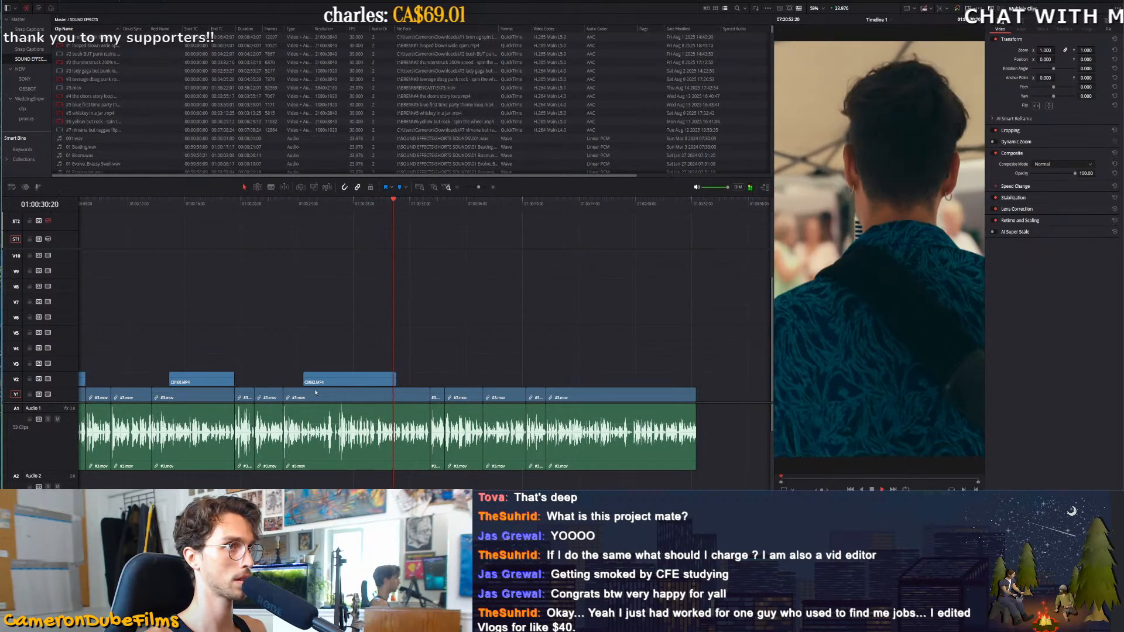
left_click_drag(396, 380, 431, 381)
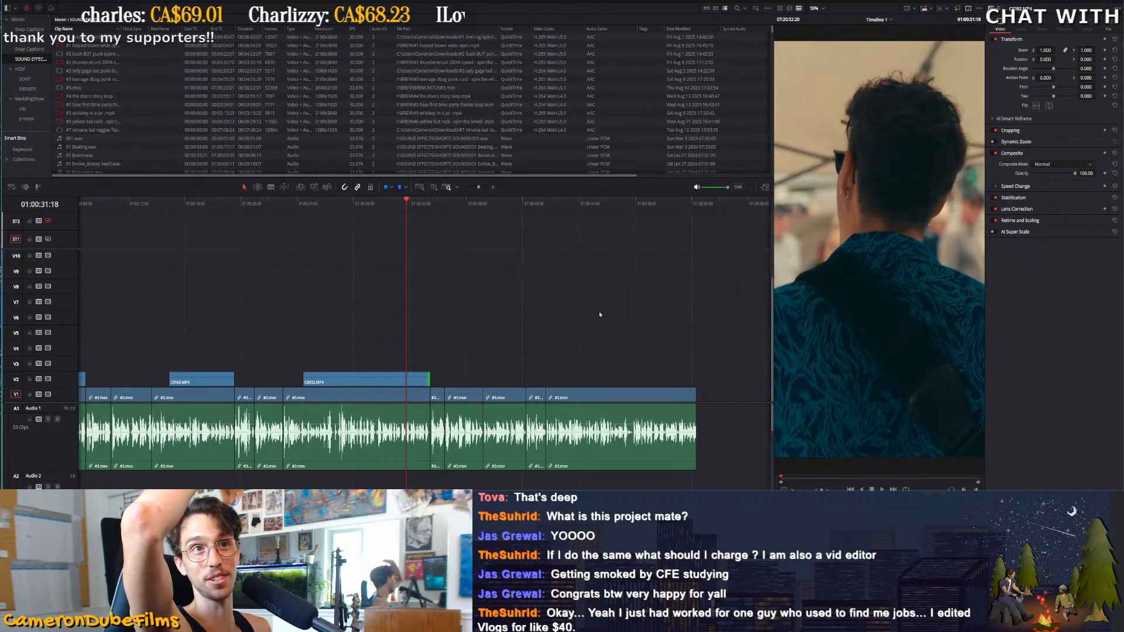
key("space")
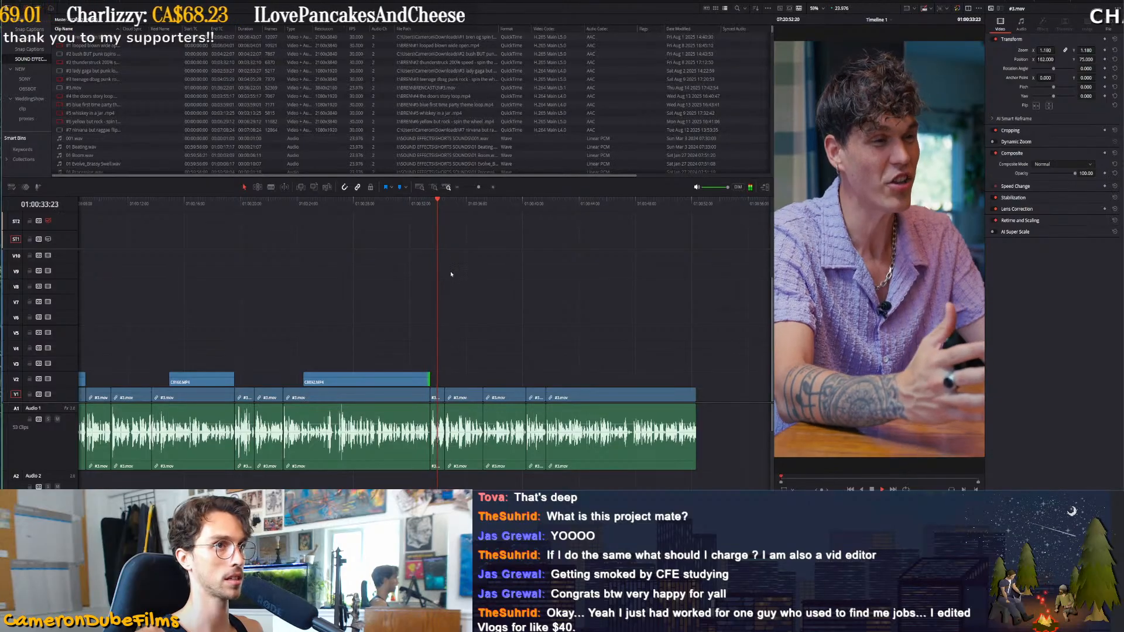
Reset the first interview clip's transform and shift its horizontal position to about 138 to reframe the speaker
key("shift+z")
left_click(154, 206)
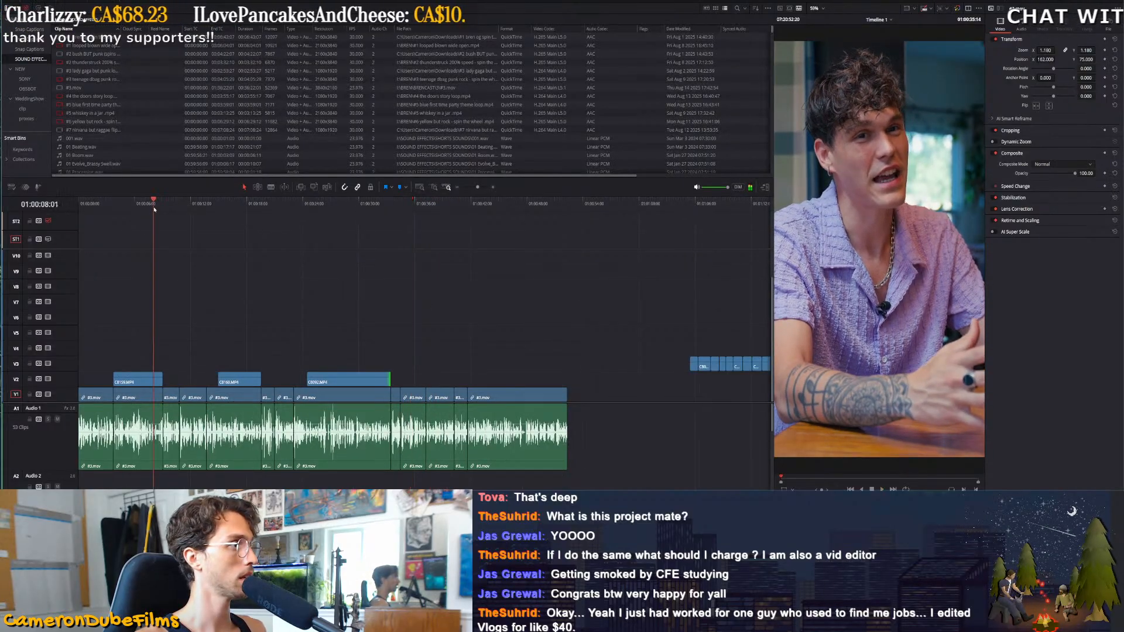
key("ctrl+equal")
key("ctrl+equal")
left_click(128, 393)
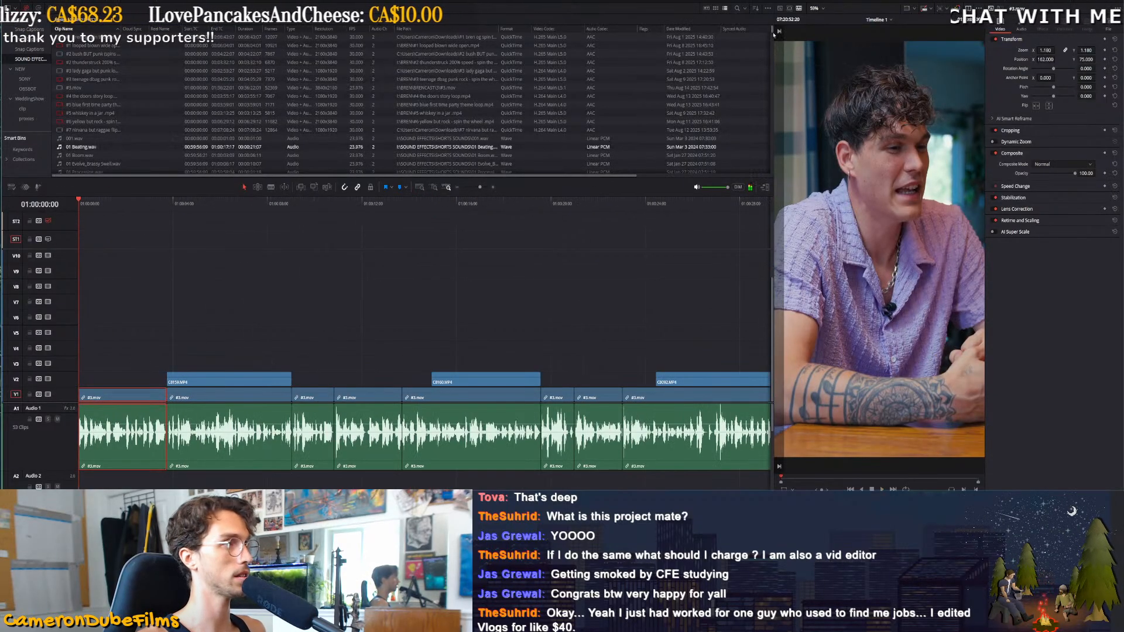
left_click(1114, 39)
left_click_drag(1057, 59, 1118, 59)
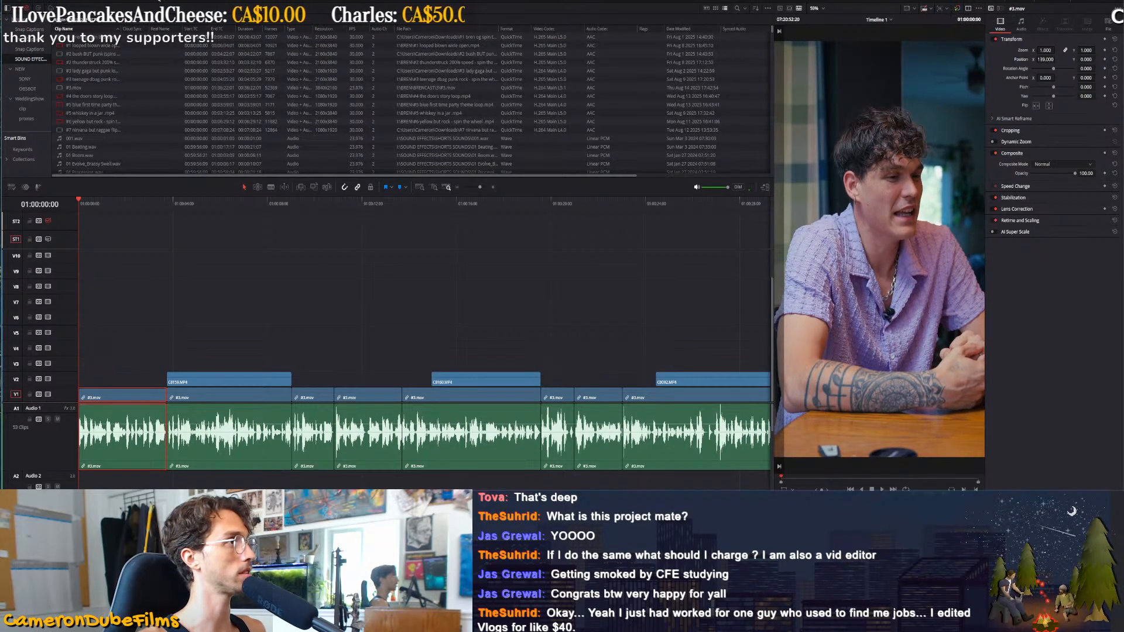
Add an adjustment clip on V3 at the start of the timeline, apply MagicZoomFREE to it and open the effect's settings
left_click(84, 2)
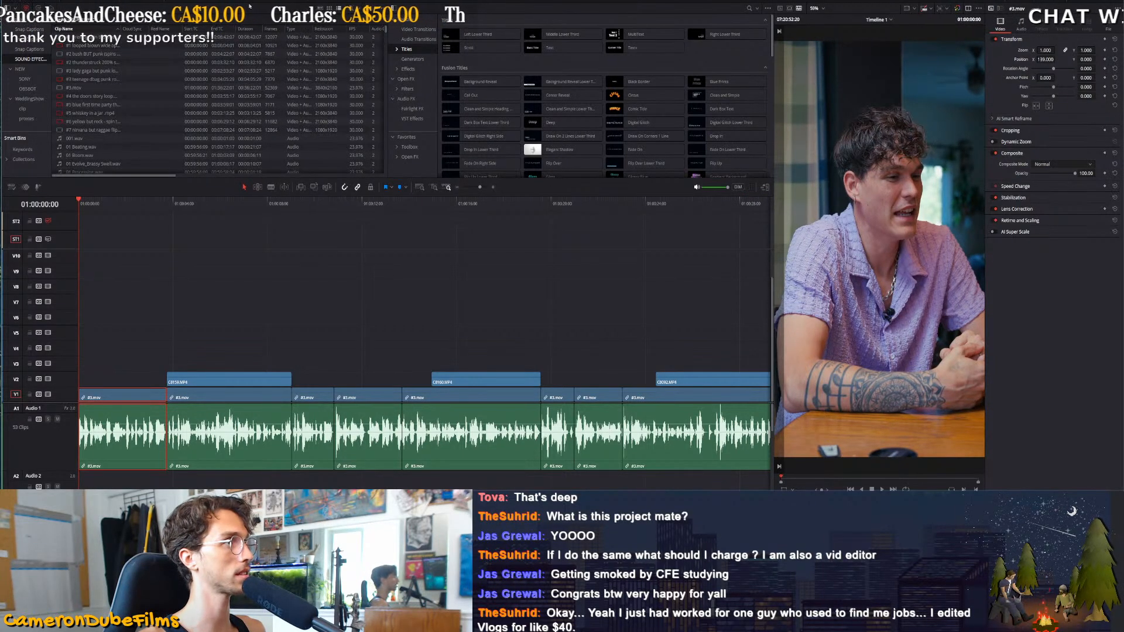
left_click(43, 2)
left_click(21, 138)
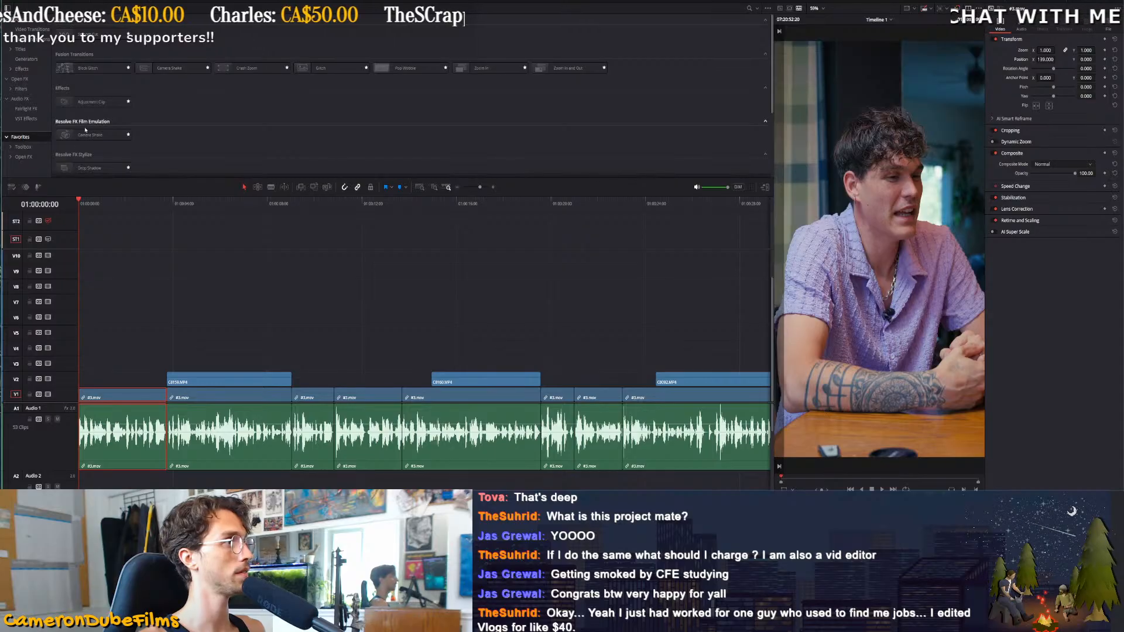
left_click_drag(175, 146, 131, 364)
scroll(135, 139, "down", 3)
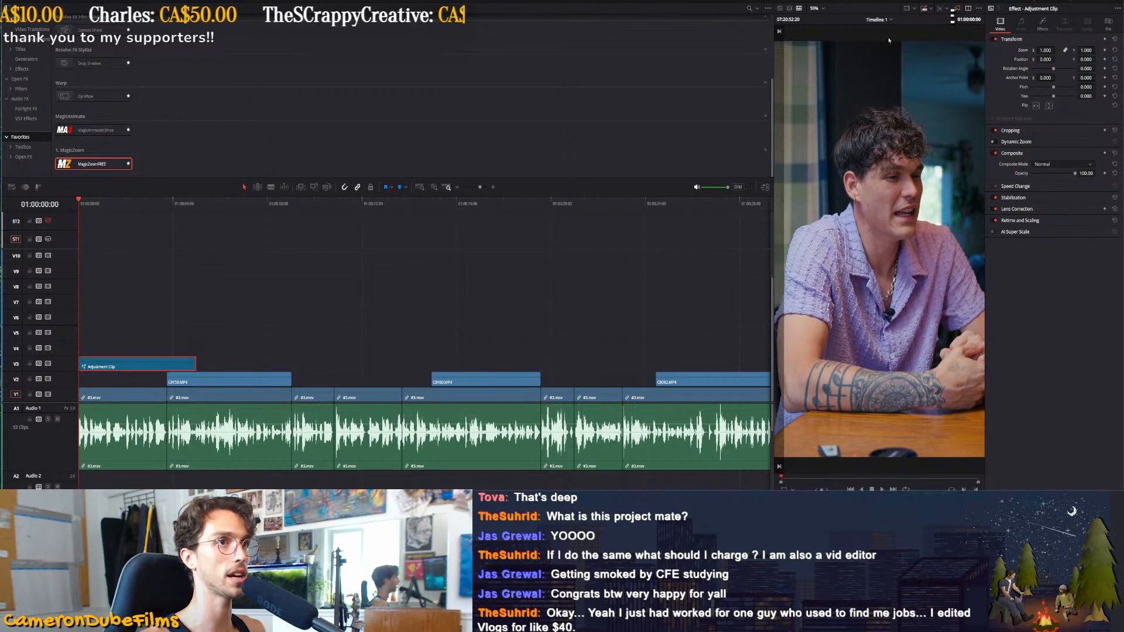
left_click(1039, 28)
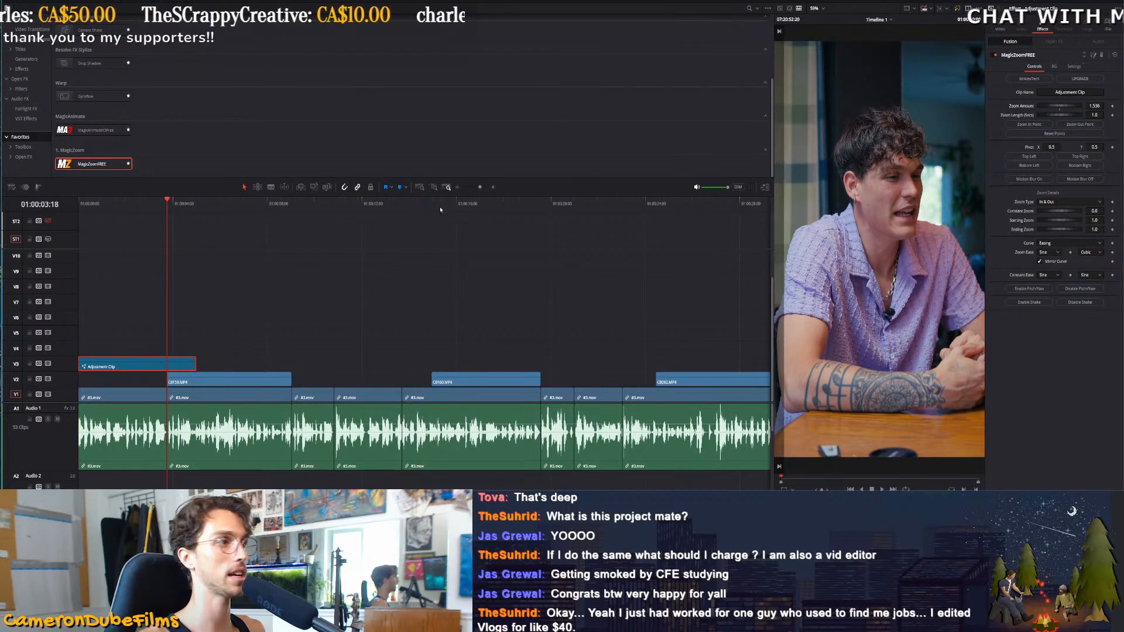
Set the zoom effect to amount 1.292, length 0.2, pivot Y 0.429 and type In Only, with motion blur on
left_click_drag(1093, 105, 1076, 106)
left_click_drag(1094, 147, 1077, 147)
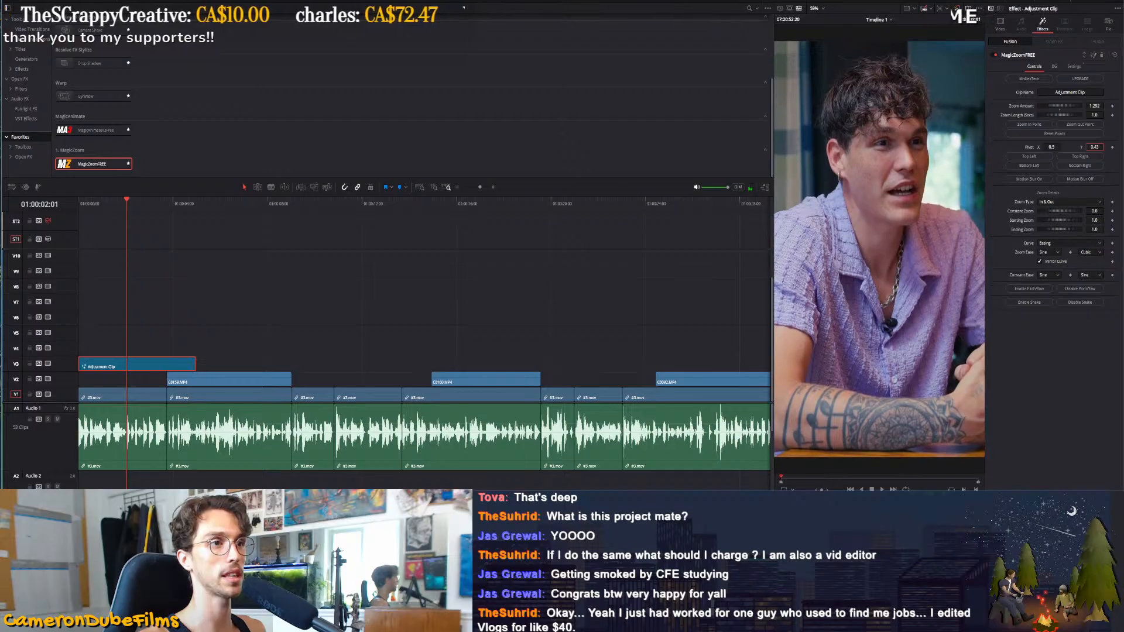
left_click(1070, 201)
left_click(1048, 238)
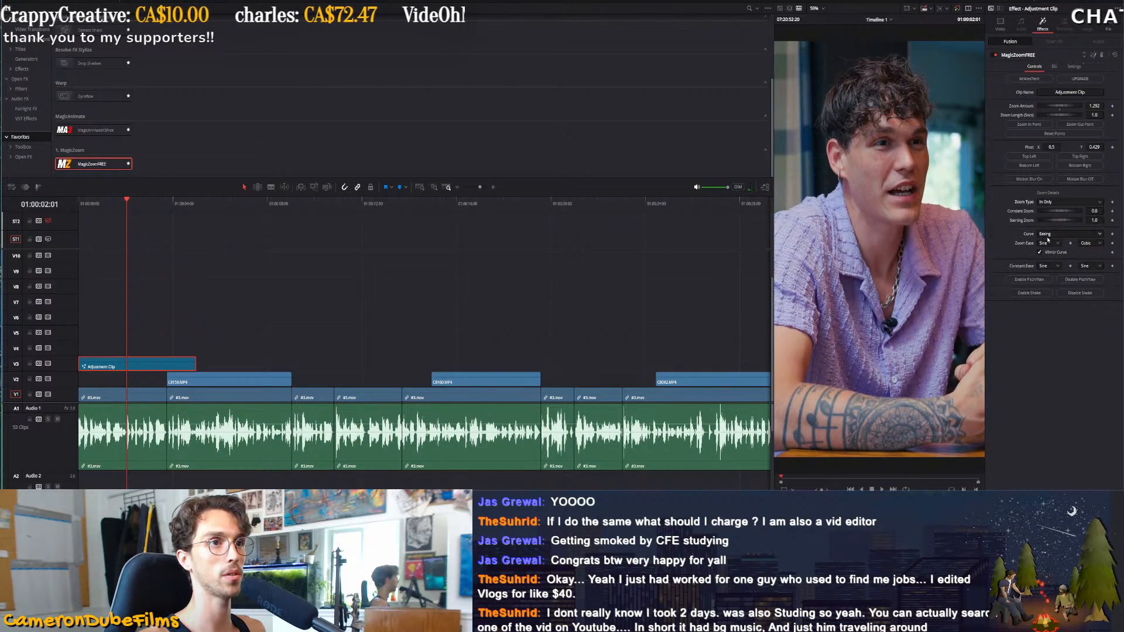
left_click(1039, 178)
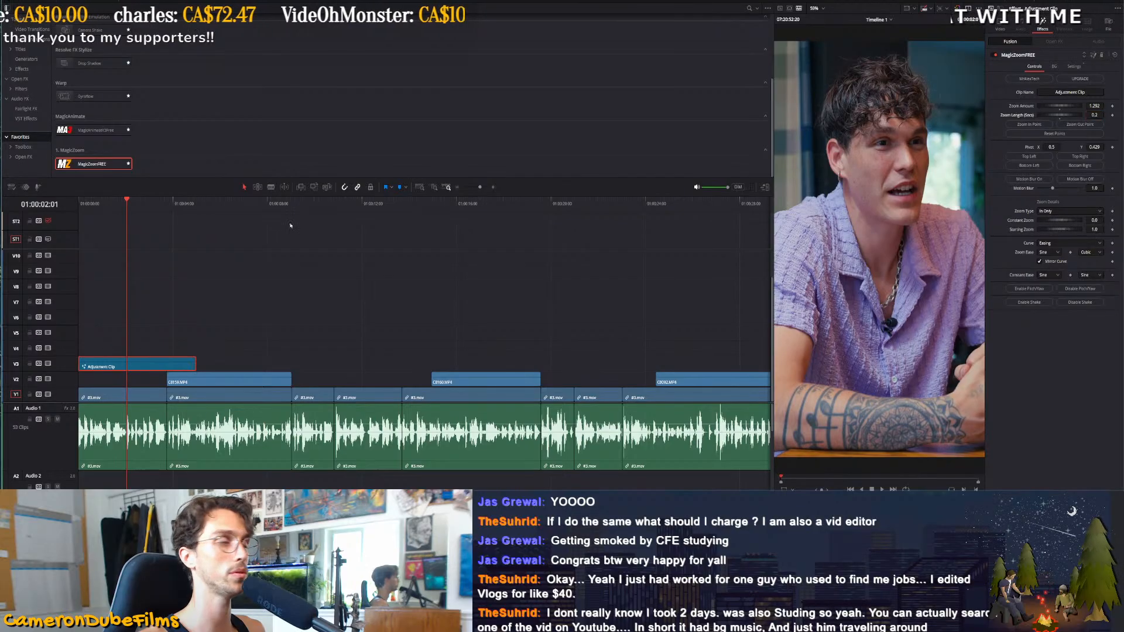
Preview the opening zoom and trim the adjustment clip to end at the first interview cut, 01:00:03:18
key("Home")
key("space")
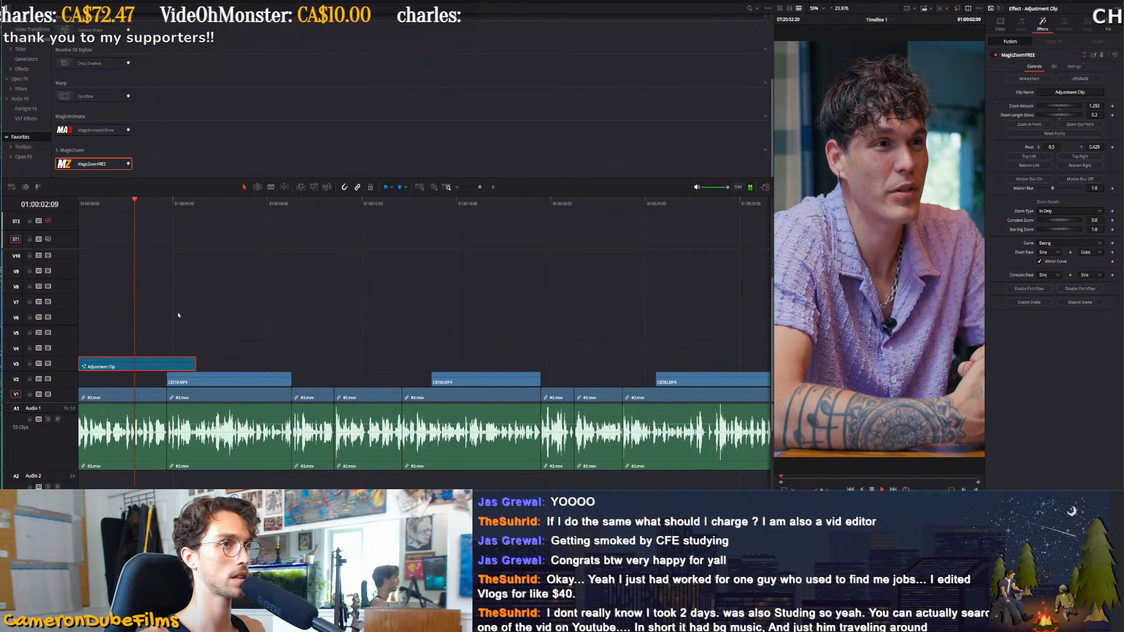
key("space")
left_click_drag(169, 205, 170, 212)
left_click_drag(181, 361, 168, 363)
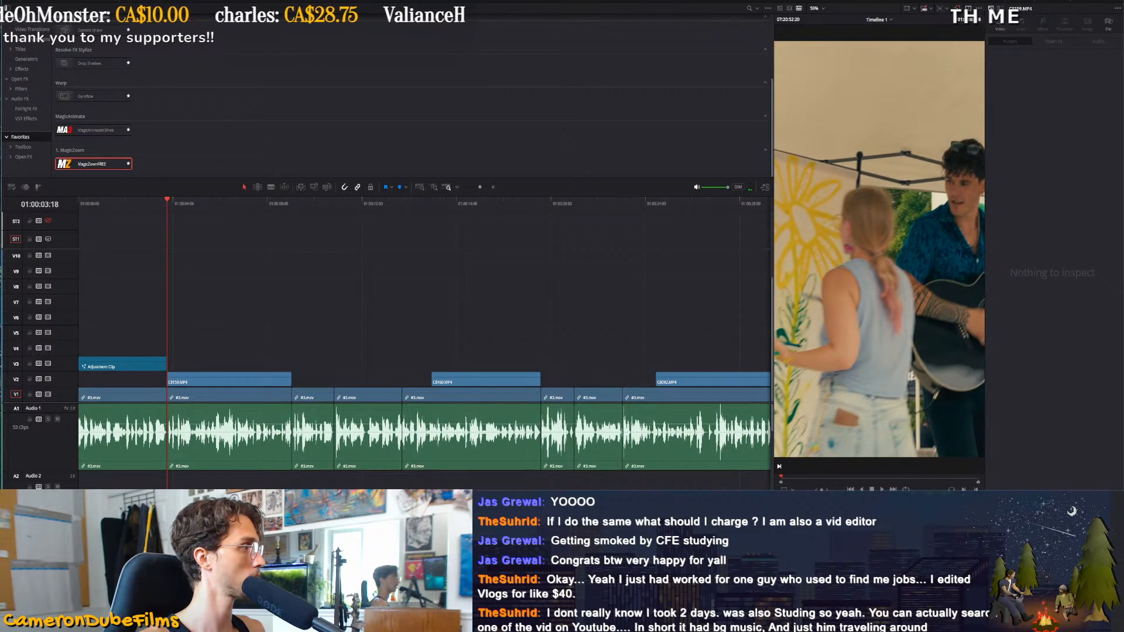
Add a Text title on V4 at the start of the timeline with the text THE TRUTH
left_click(21, 51)
left_click_drag(468, 29, 98, 356)
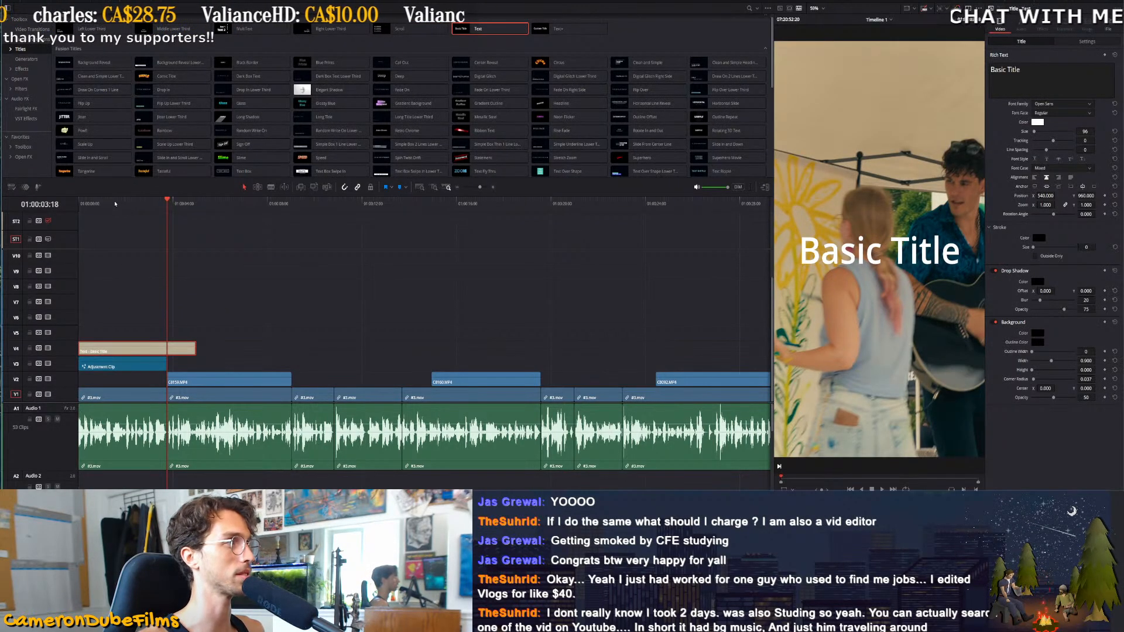
type("THE TU")
type("?RU")
key("BackSpace")
key("BackSpace")
key("BackSpace")
type("RUTH")
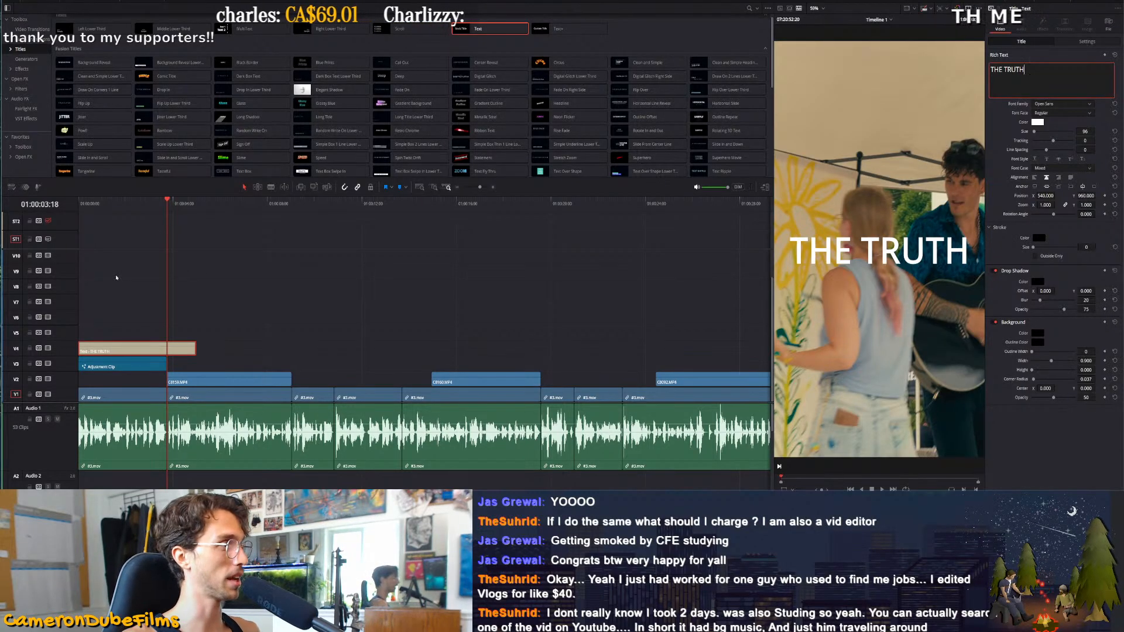
Return to the timeline start and retype the title as THE TRUTH with OF on a second line
left_click_drag(108, 205, 79, 205)
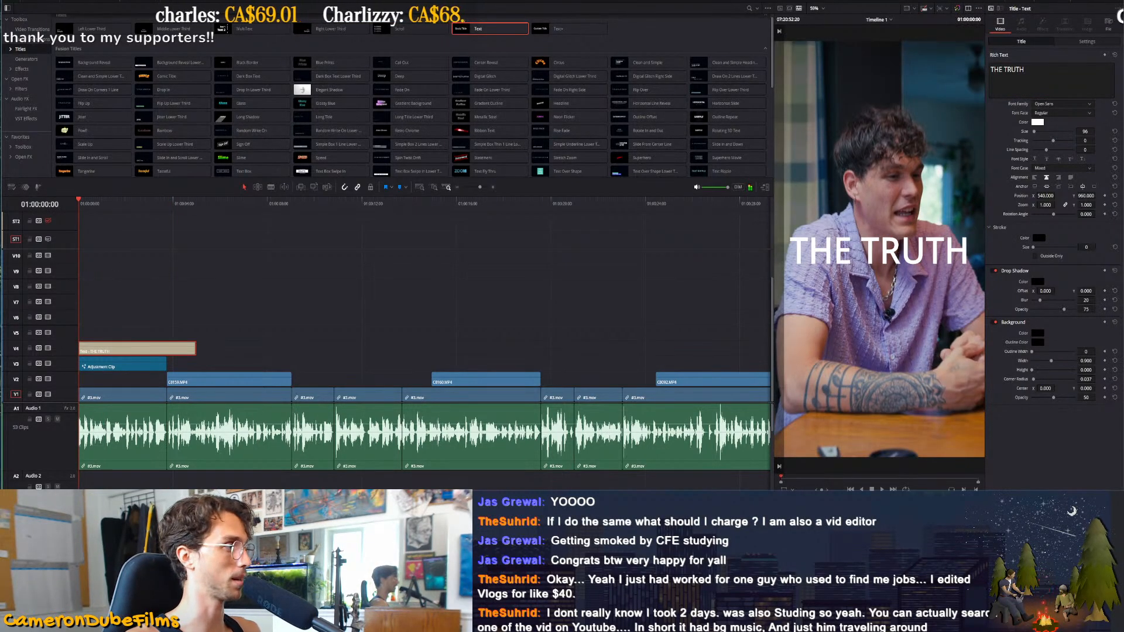
left_click(227, 324)
left_click(167, 348)
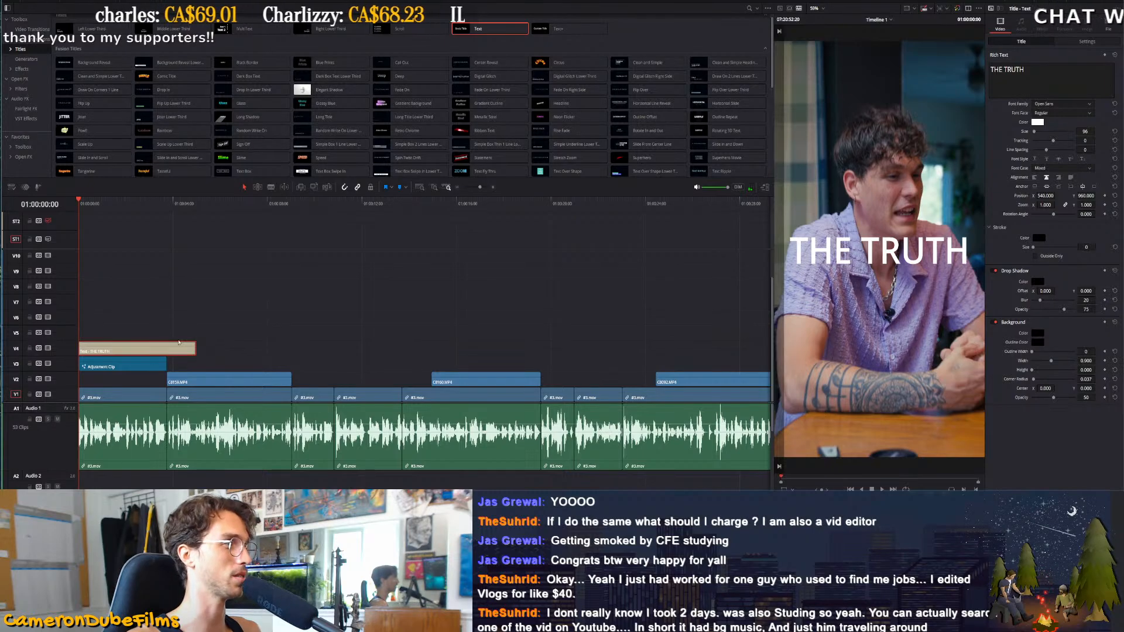
left_click(1086, 41)
left_click(1021, 41)
left_click_drag(1034, 70, 990, 70)
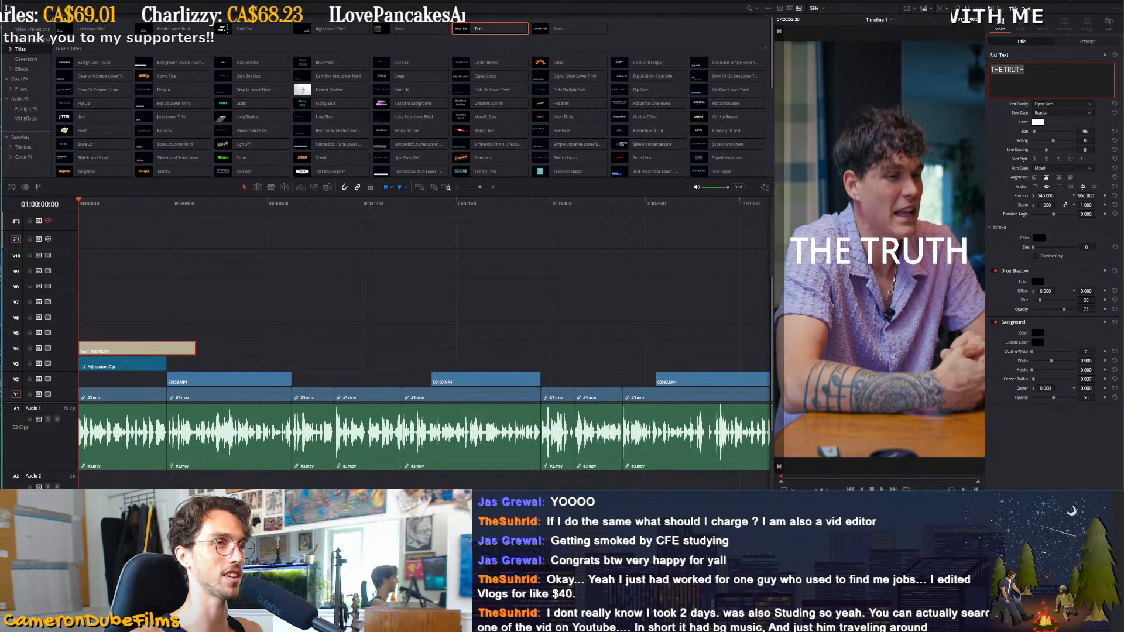
left_click(130, 324)
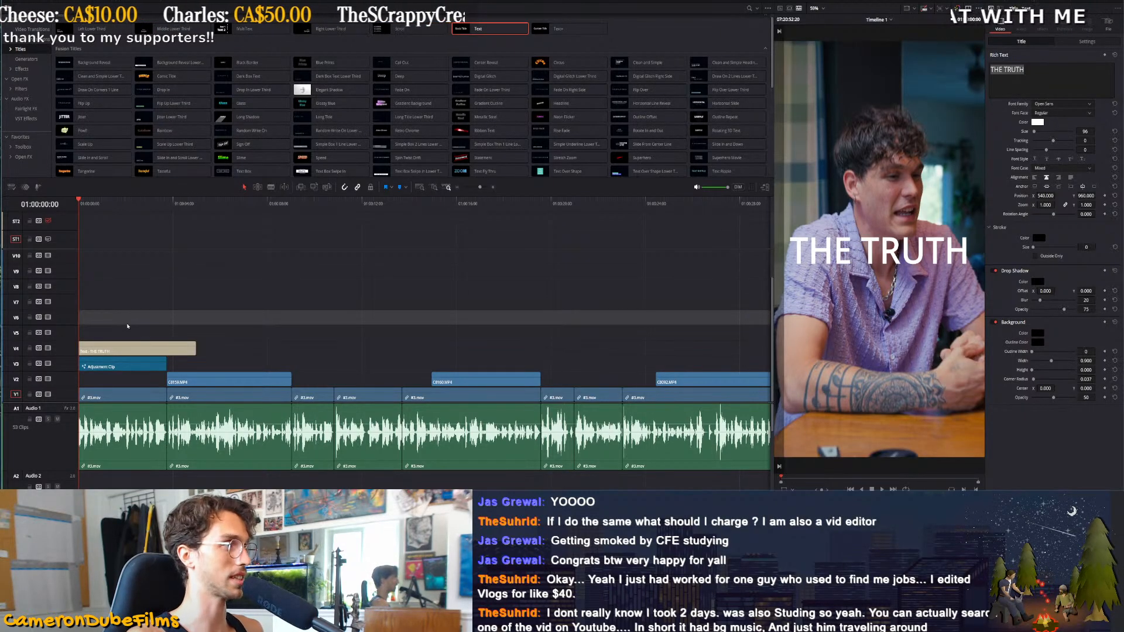
left_click(129, 345)
left_click_drag(1025, 70, 990, 70)
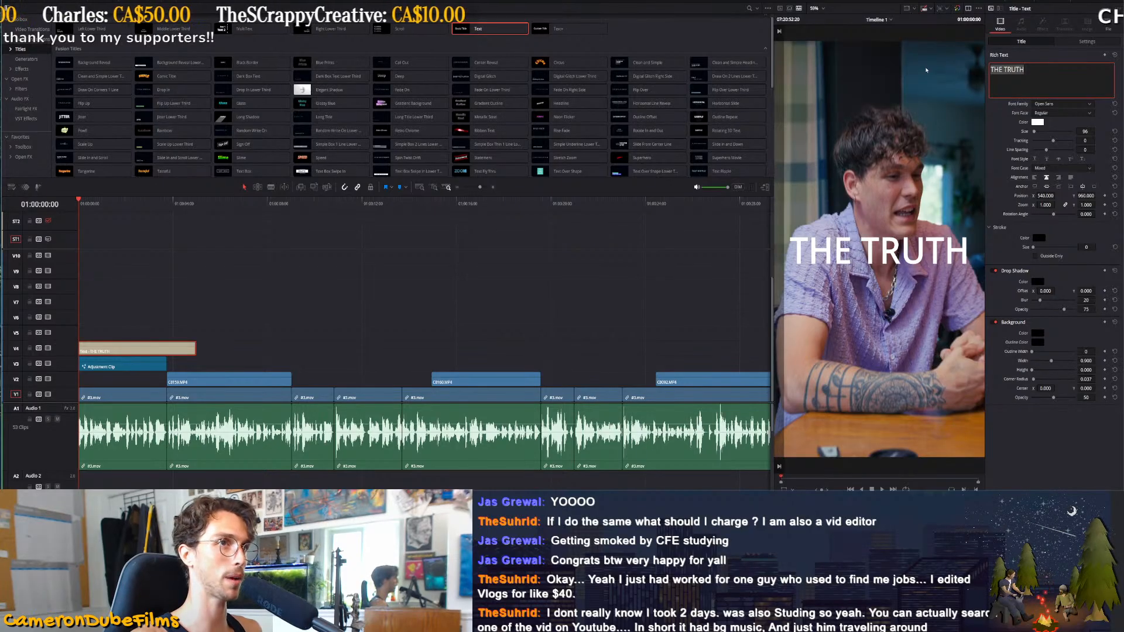
type("THE")
type(" TUR")
key("BackSpace")
key("BackSpace")
type("RUTH")
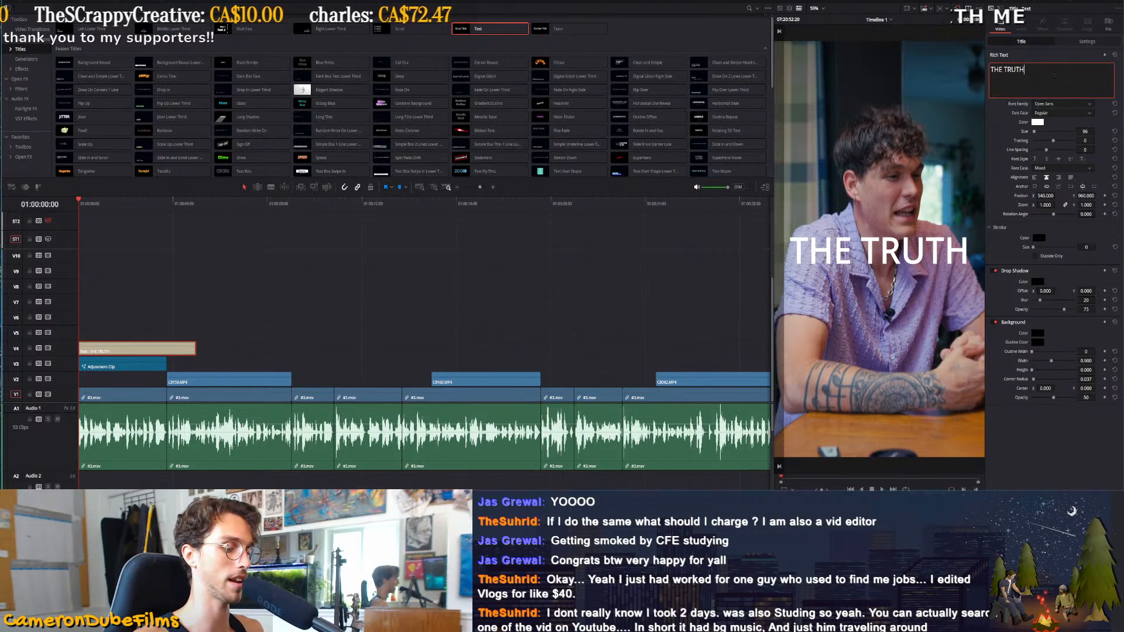
key("Return")
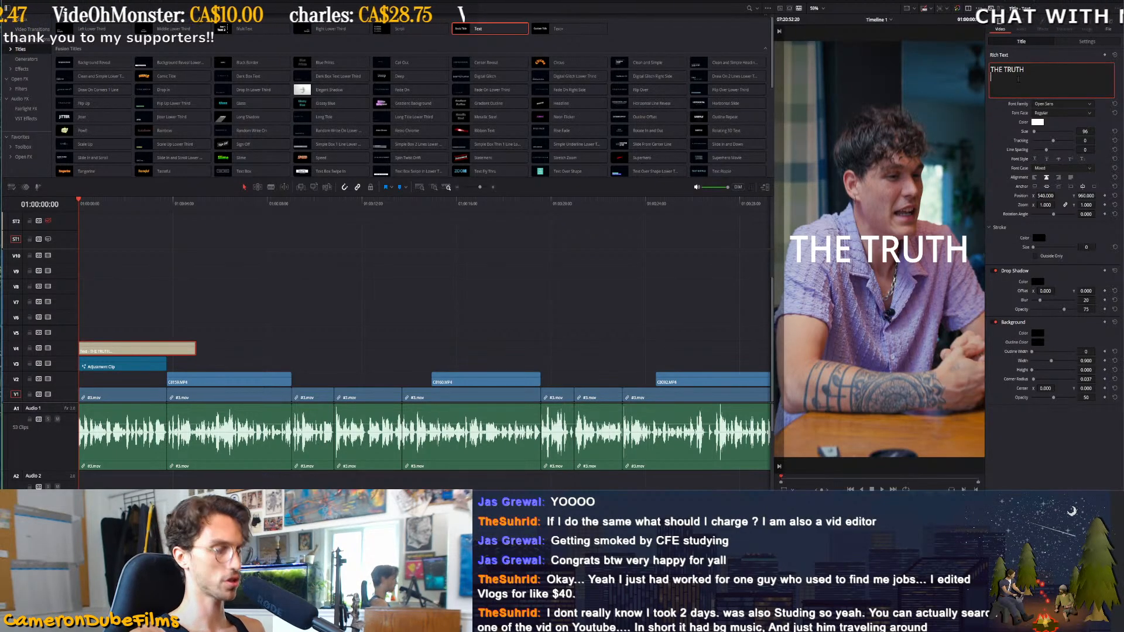
type("OF")
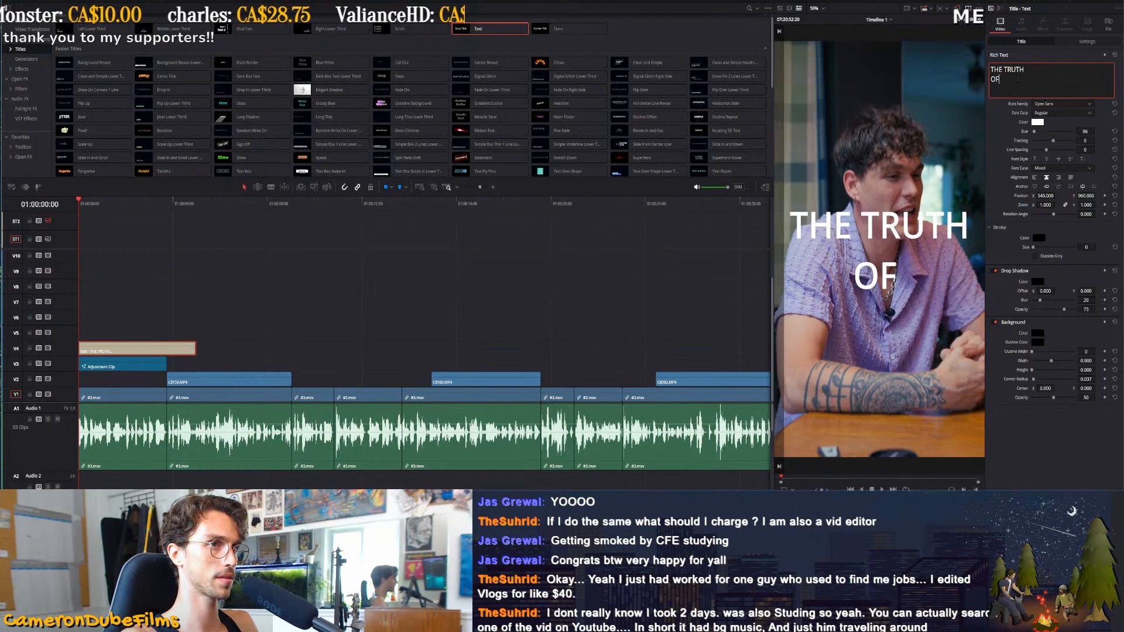
Replace the title's text with LIFE OF A GIGGING MUSICIAN
key("BackSpace")
type("a")
key("BackSpace")
key("BackSpace")
key("BackSpace")
key("BackSpace")
key("BackSpace")
key("BackSpace")
key("BackSpace")
key("BackSpace")
key("BackSpace")
key("BackSpace")
key("BackSpace")
key("BackSpace")
key("BackSpace")
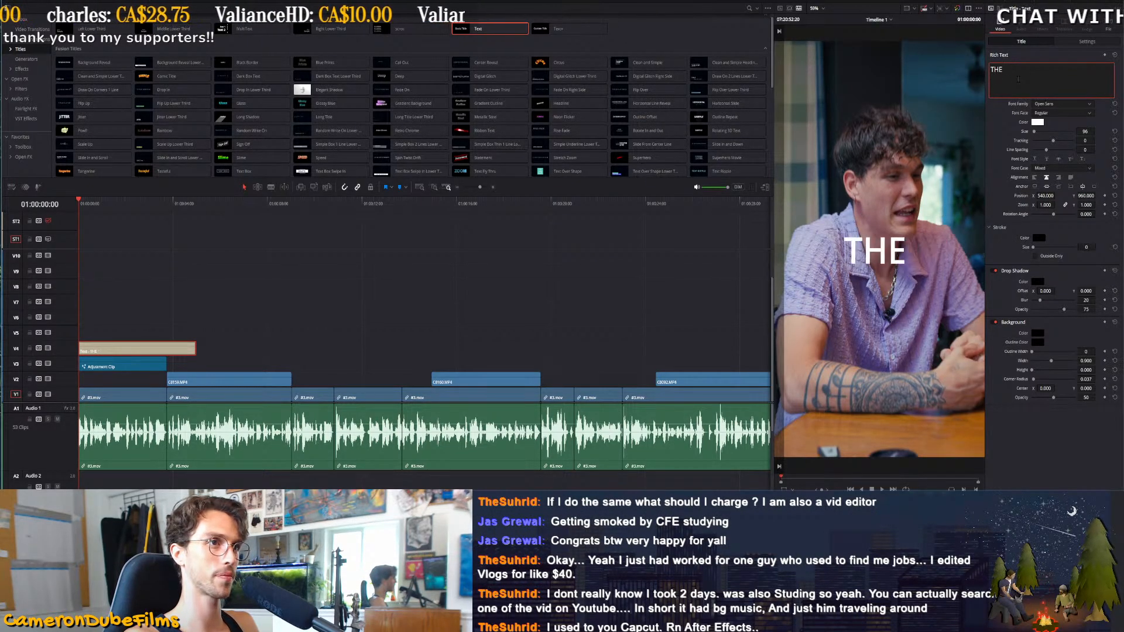
type("LIFE OF A GIGGING")
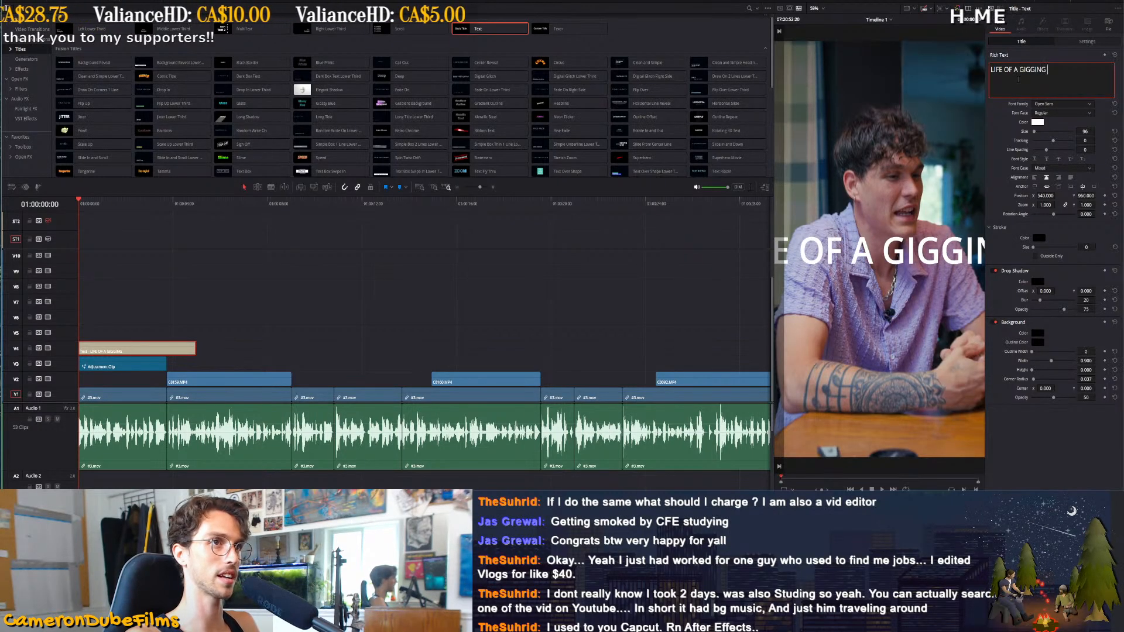
type(" MUSICIAN")
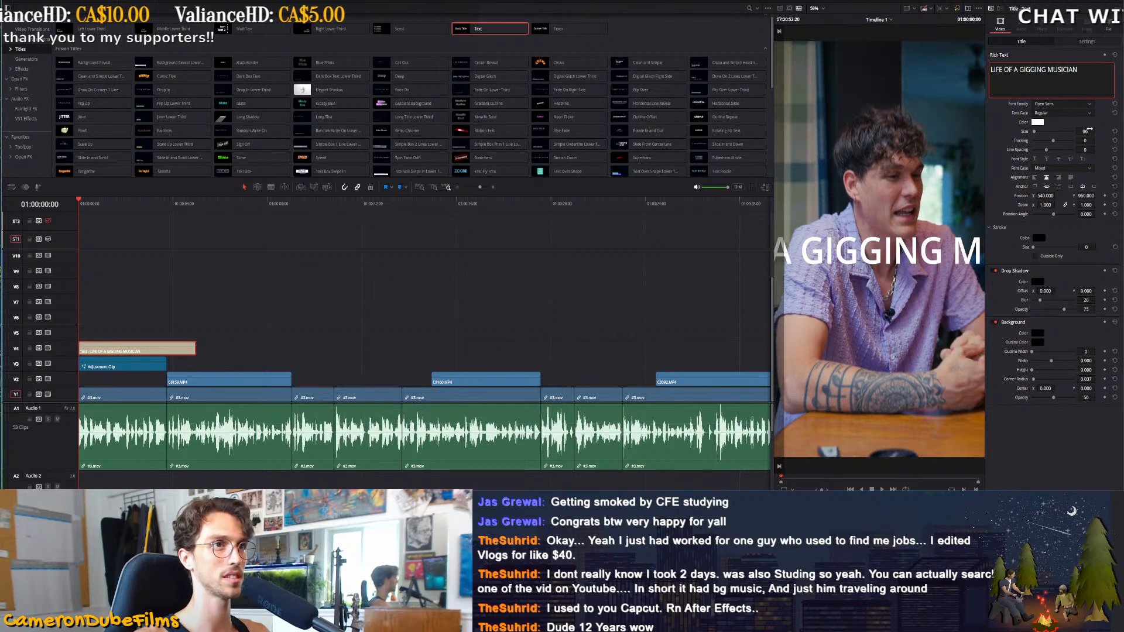
Break the title into two lines after LIFE OF A, align it left and set its size to 51
left_click_drag(1085, 132, 1055, 131)
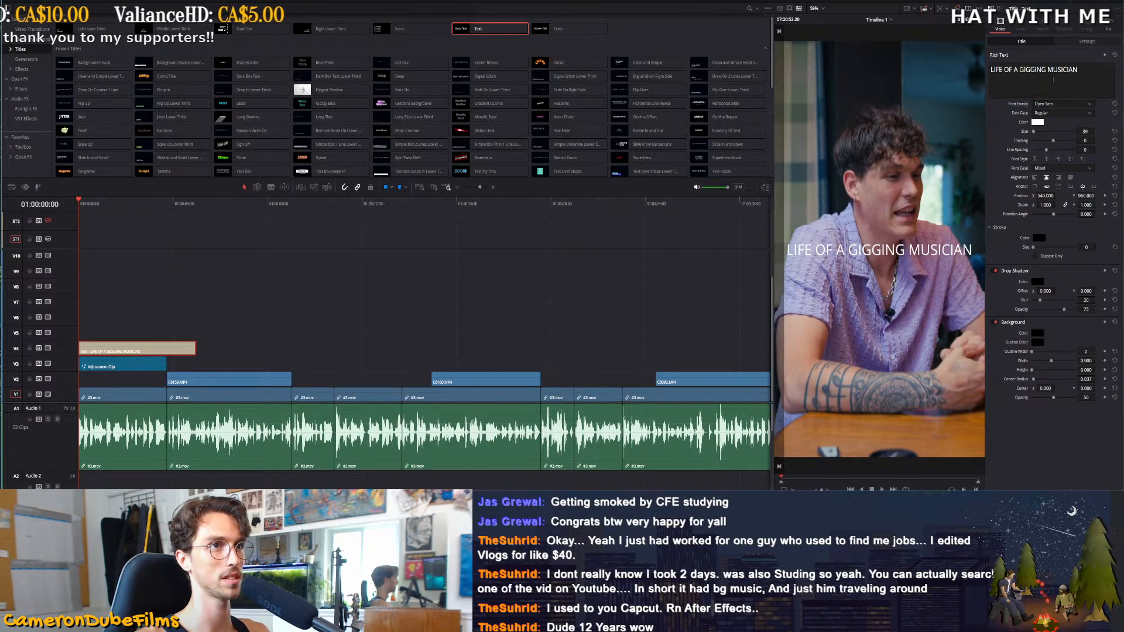
left_click(1020, 69)
key("Return")
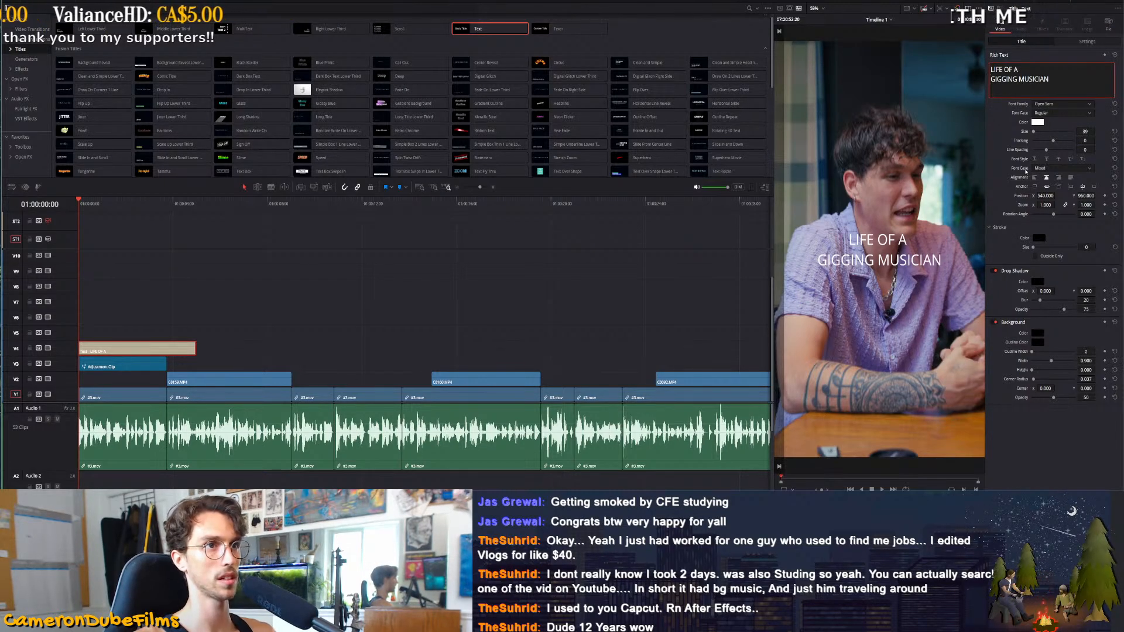
left_click(1034, 177)
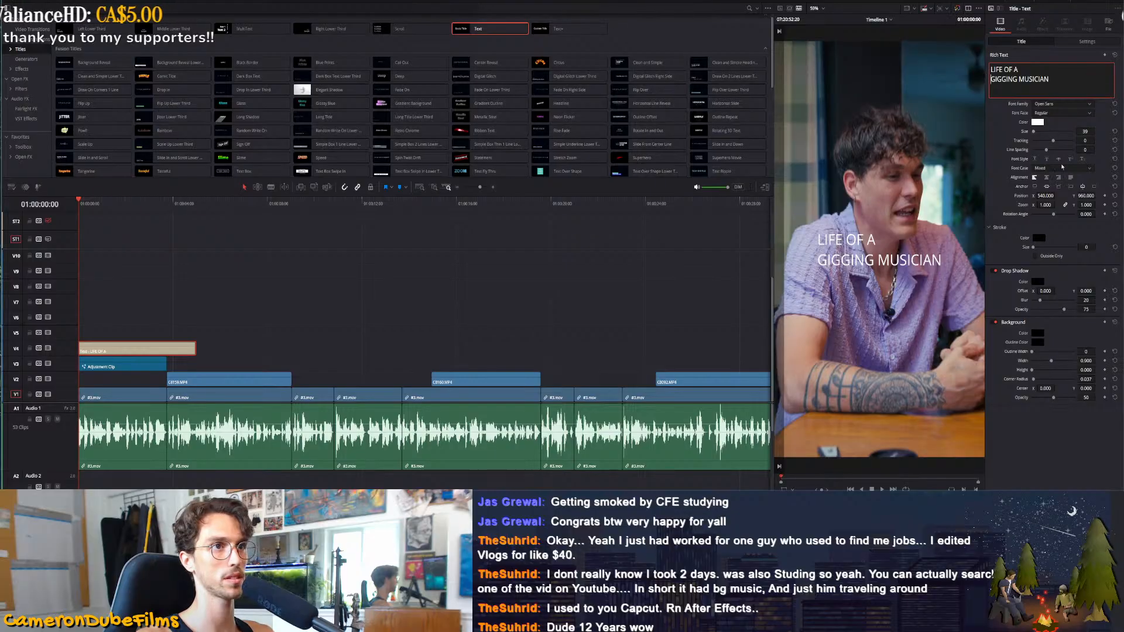
left_click_drag(1085, 132, 1092, 132)
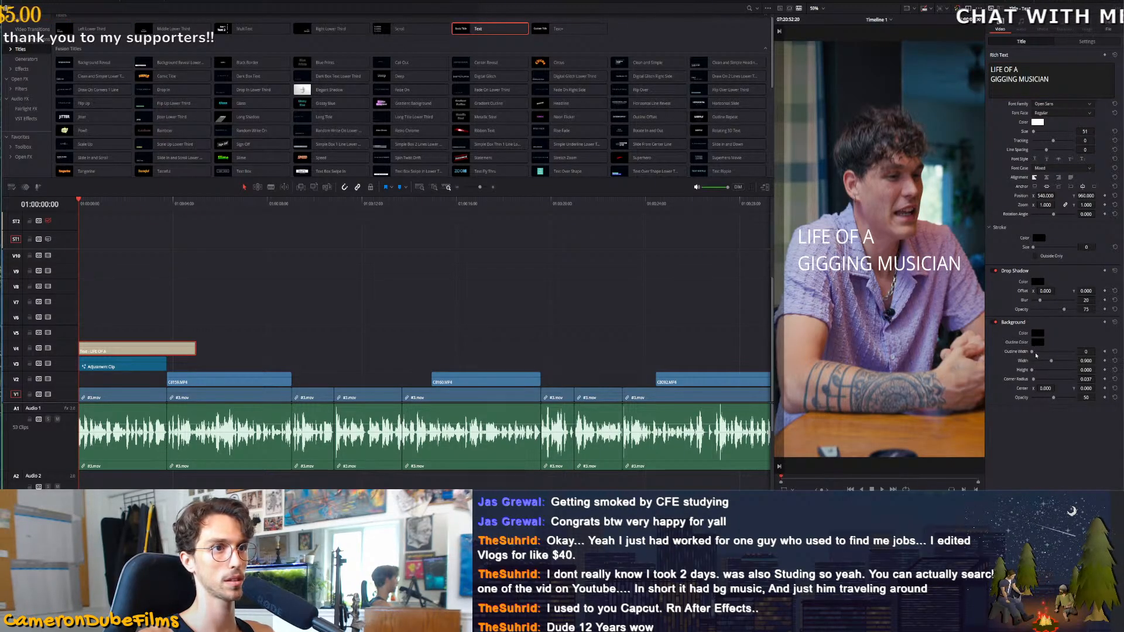
Style the title in ExtraBold Italic at size 52 over a fully opaque black background with outline width 14, height 0.153 and no corner radius
left_click_drag(1035, 354, 1093, 395)
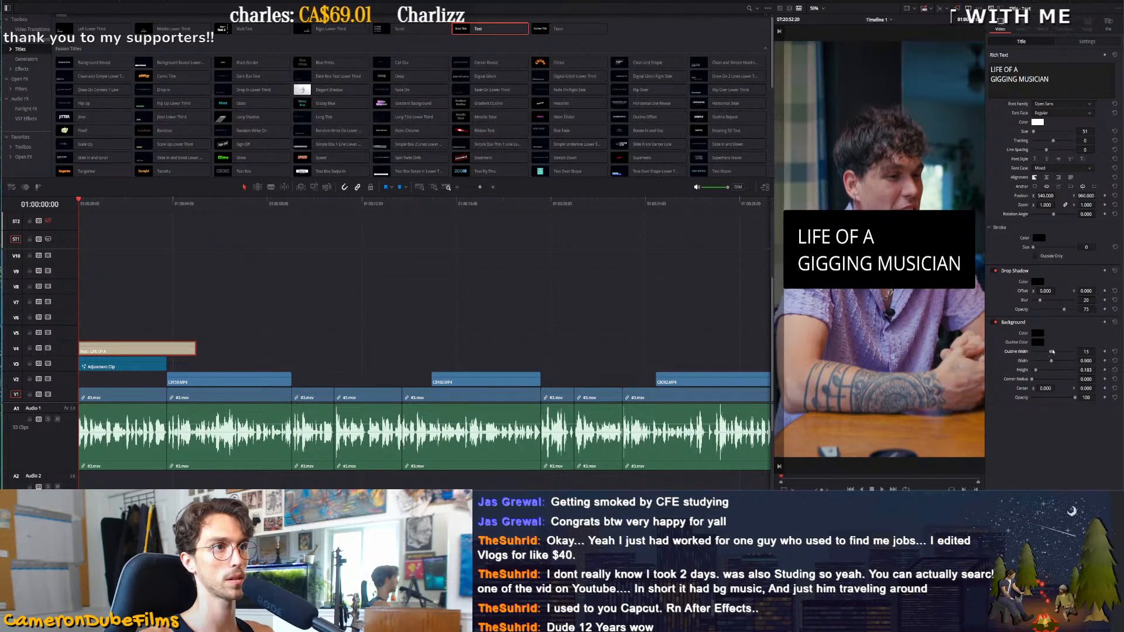
left_click(1062, 113)
left_click(1055, 177)
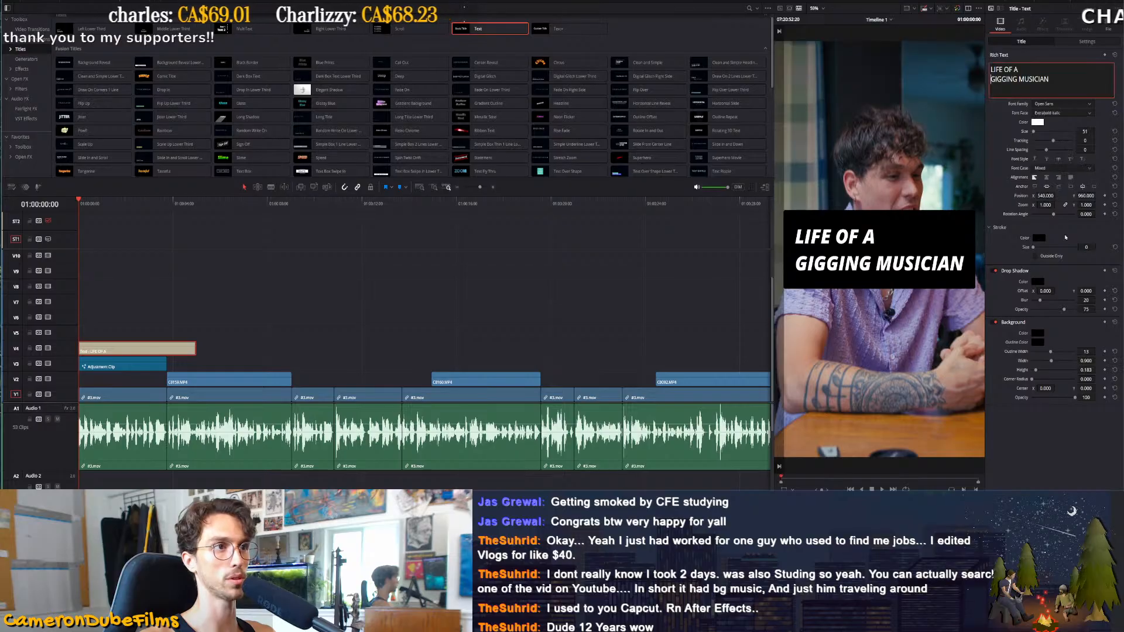
left_click_drag(1050, 359, 1036, 371)
left_click_drag(1086, 133, 1087, 132)
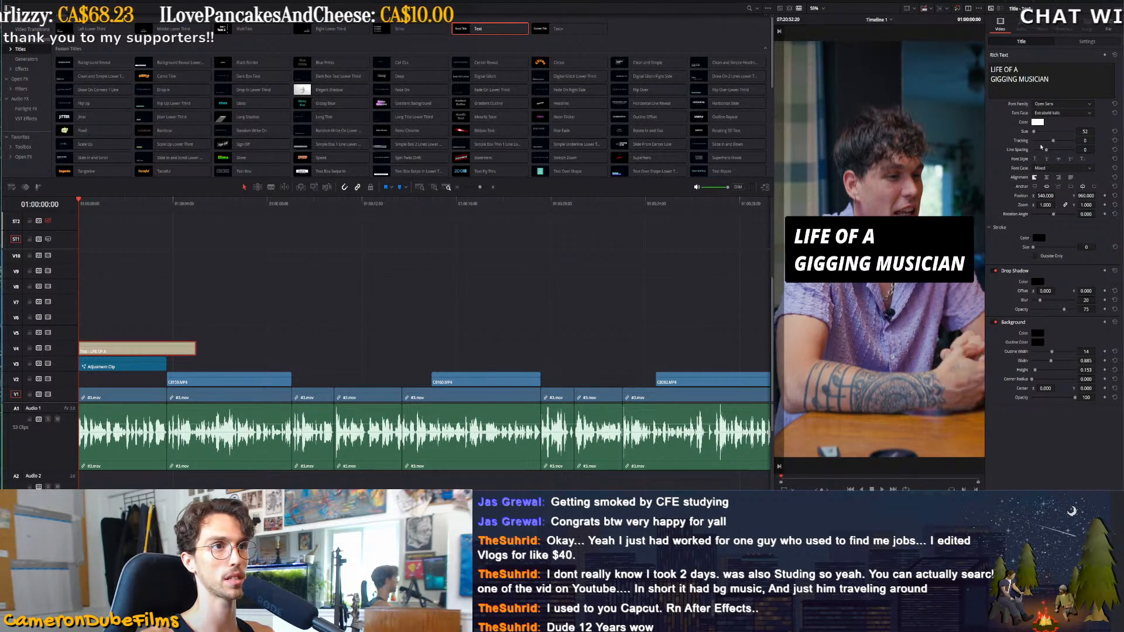
Tighten the title to size 53, tracking -3 and line spacing -27, and set its background height to 0.120 with centre at 2, -21
left_click_drag(1048, 150, 1092, 131)
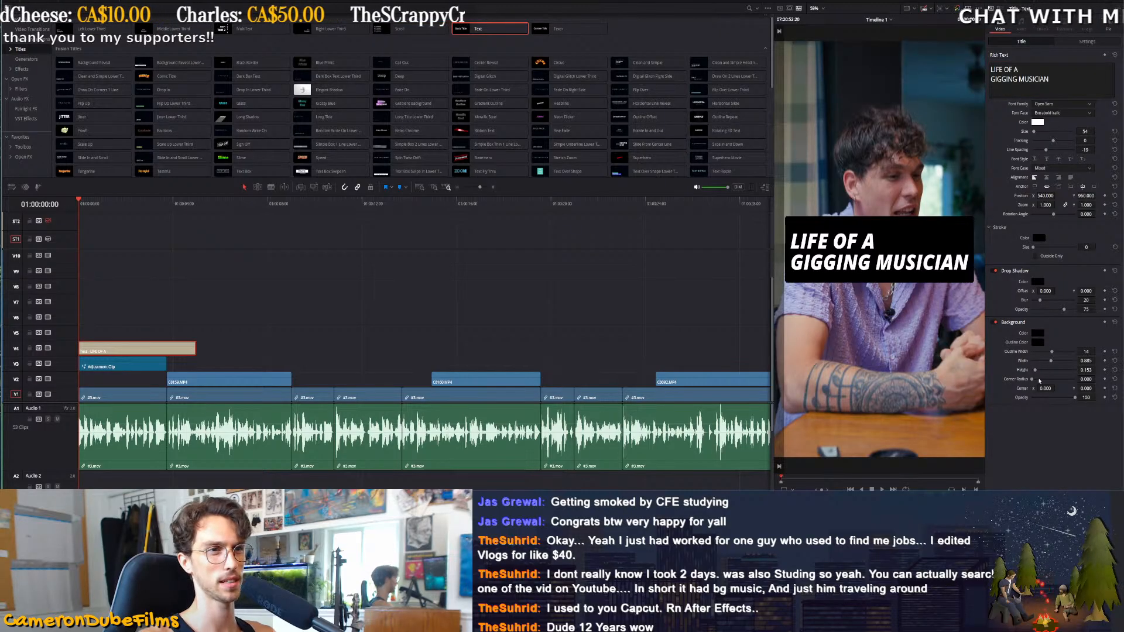
left_click_drag(1099, 370, 1077, 368)
mouse_move(1087, 141)
left_mouse_down()
mouse_move(1100, 131)
mouse_move(1048, 151)
mouse_move(1096, 150)
mouse_move(1077, 150)
left_mouse_up()
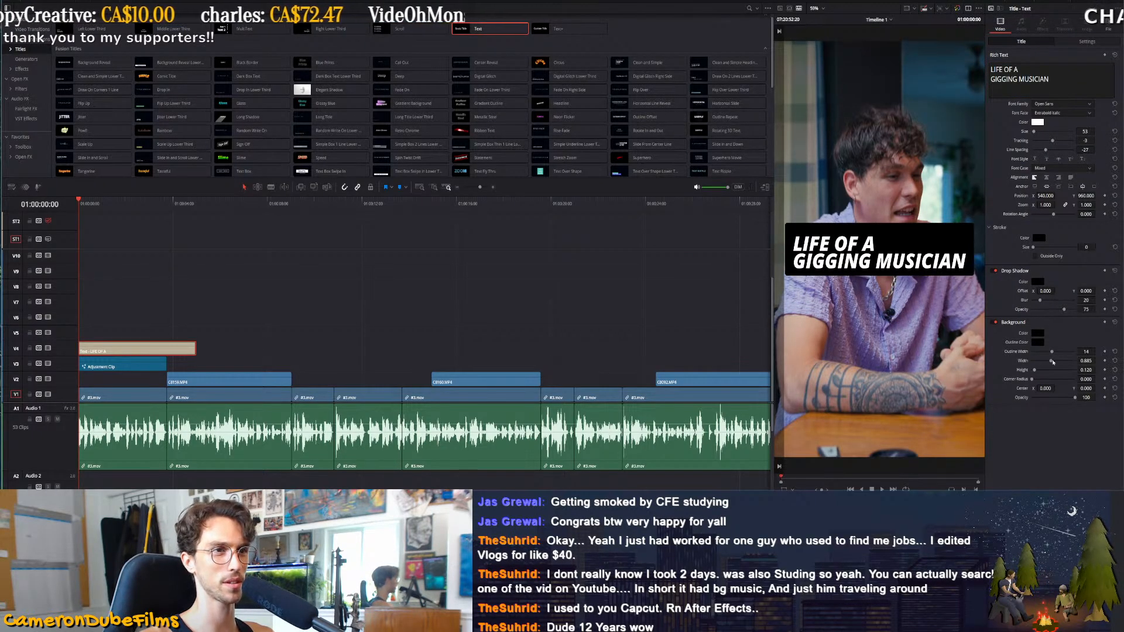
left_click_drag(1051, 389, 1061, 313)
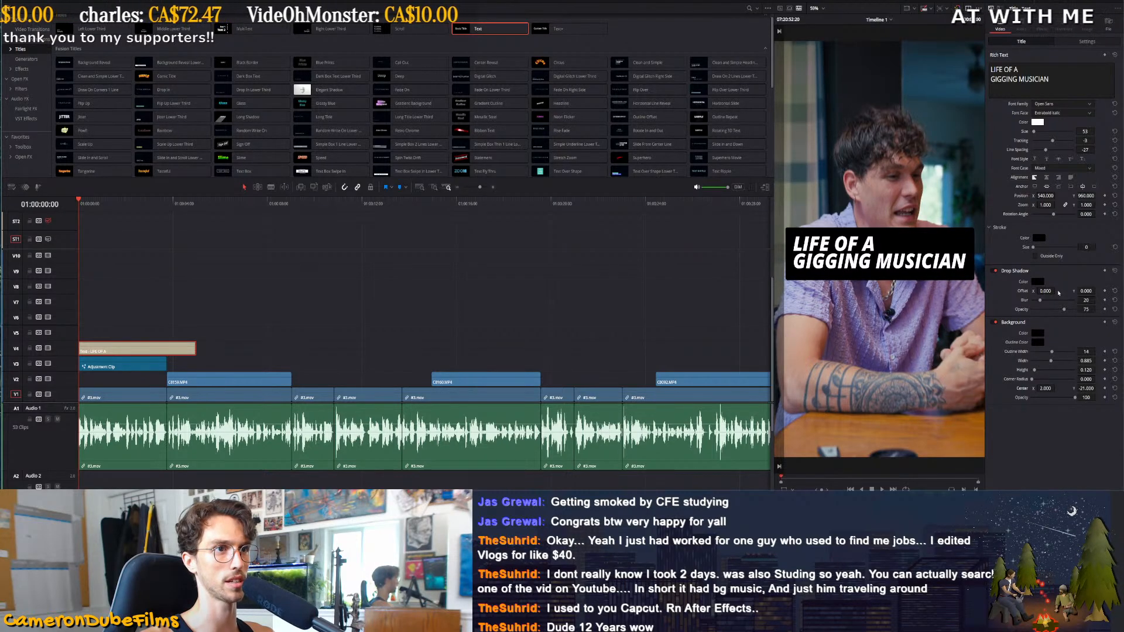
Try the title near the top of the frame, play the opening, and lower the title to a Y position of about 593
left_click_drag(1090, 195, 1100, 195)
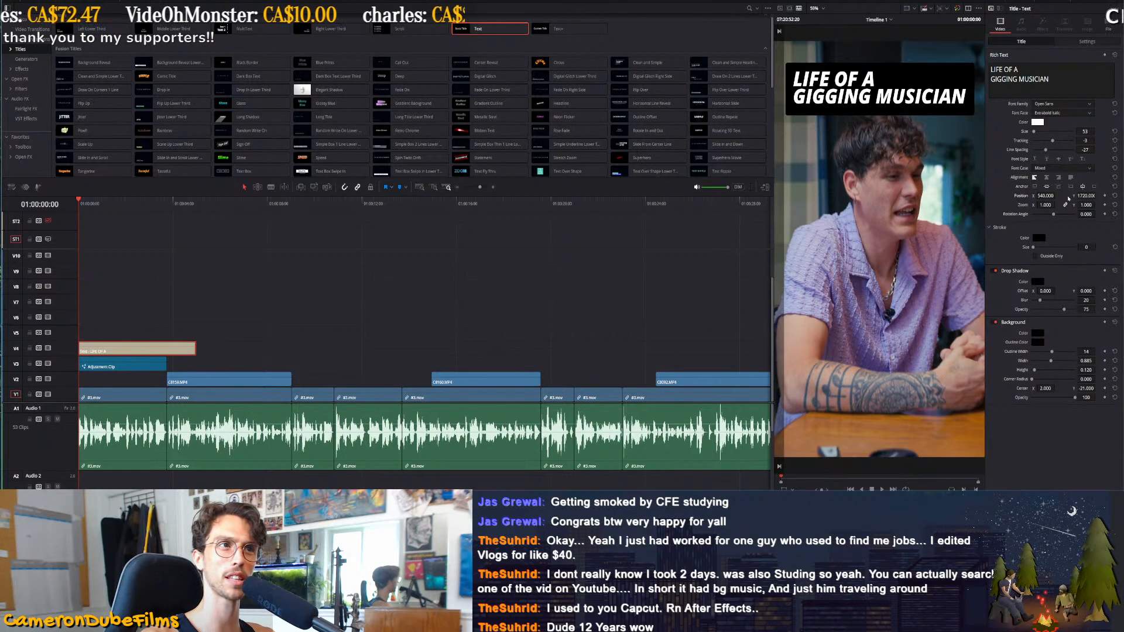
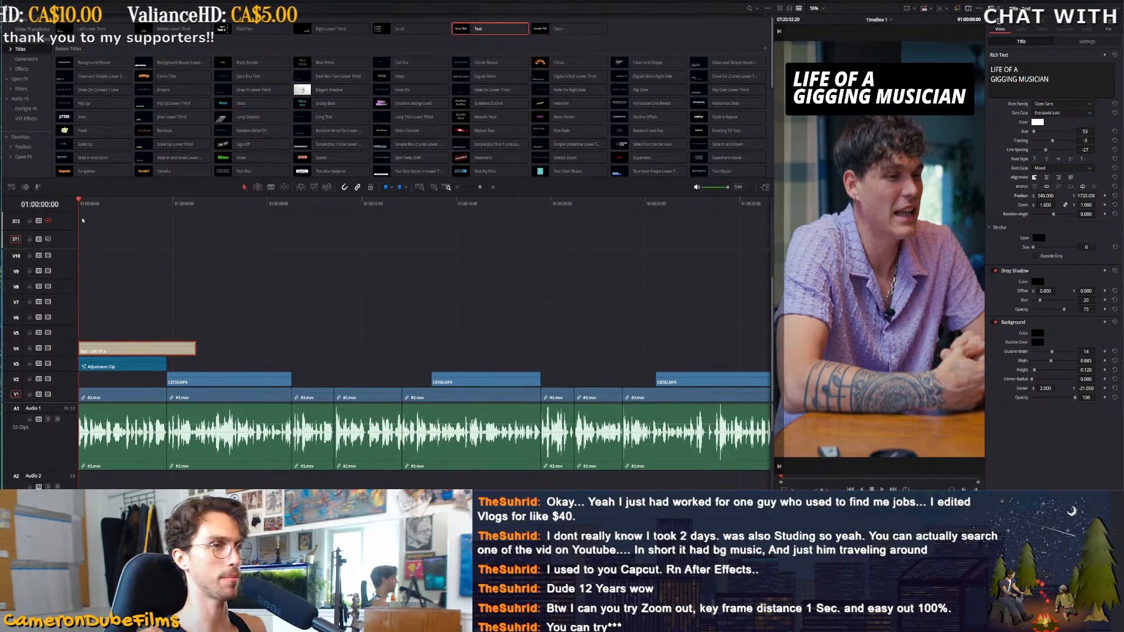
key("space")
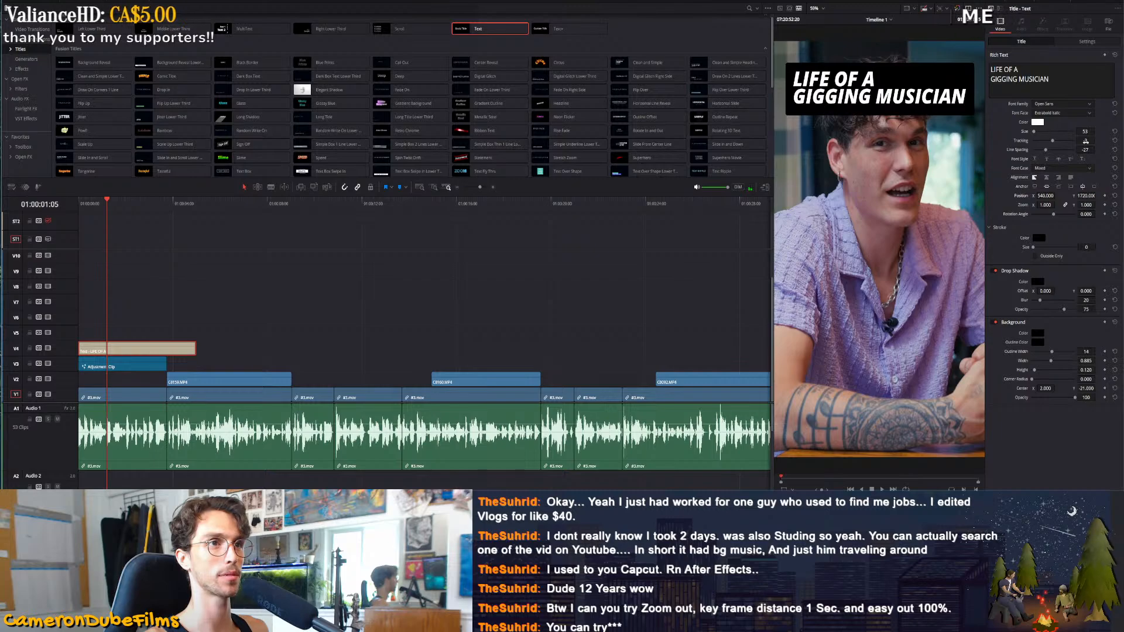
mouse_move(1086, 195)
left_mouse_down()
mouse_move(1033, 196)
mouse_move(1097, 196)
mouse_move(1070, 195)
left_mouse_up()
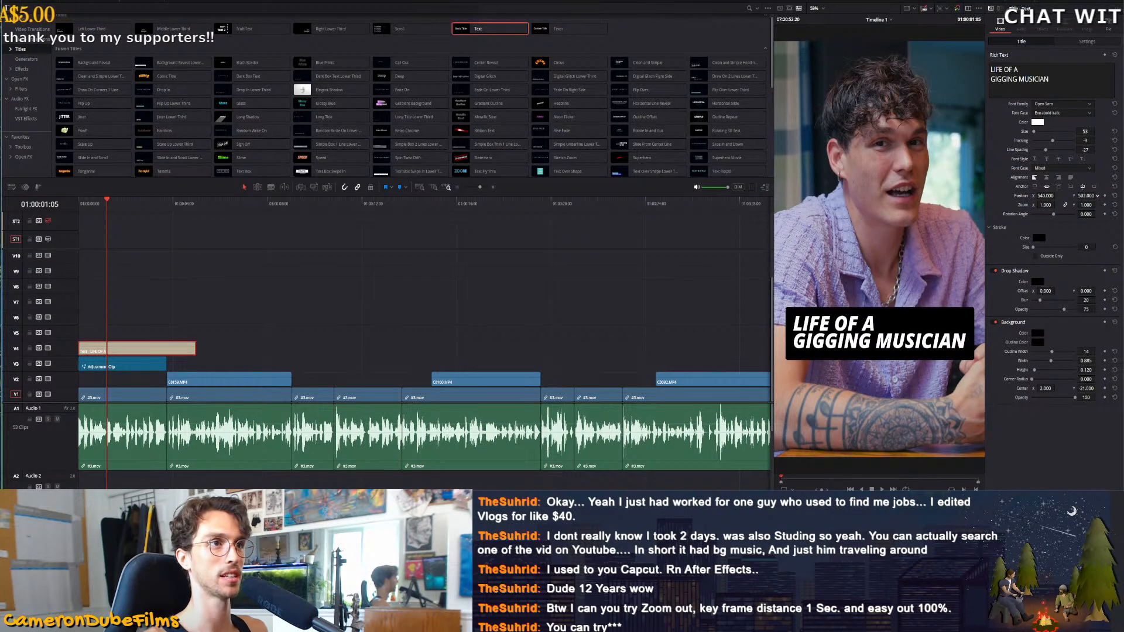
Replace the title text with DEALING WITH STAGE and ANXIETY on a second line
left_click_drag(1051, 81, 979, 69)
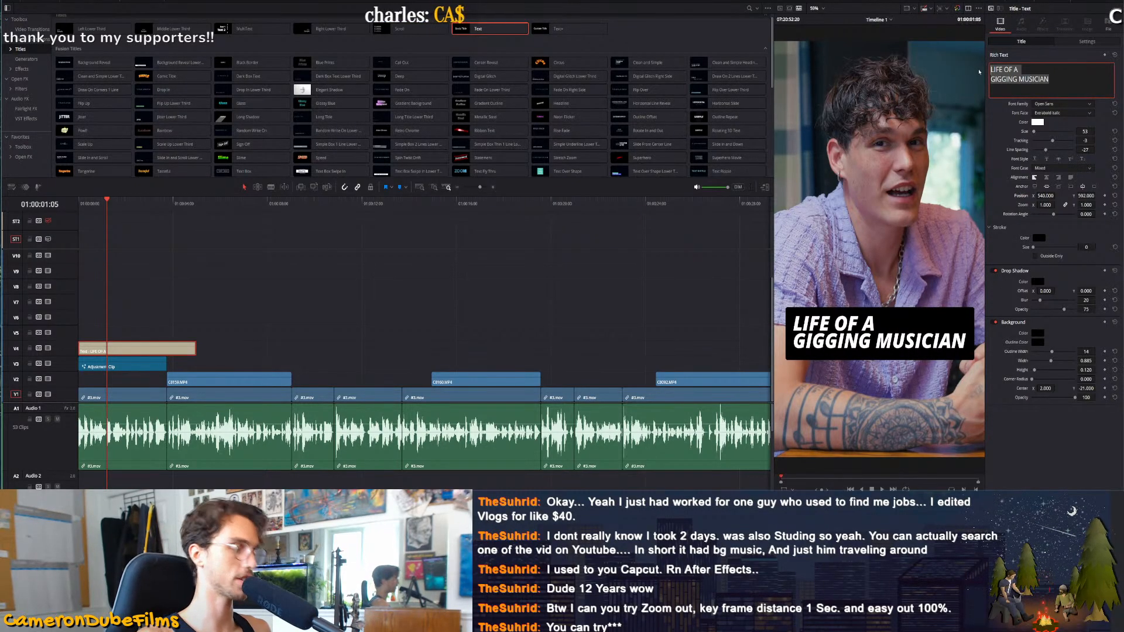
type("d")
key("BackSpace")
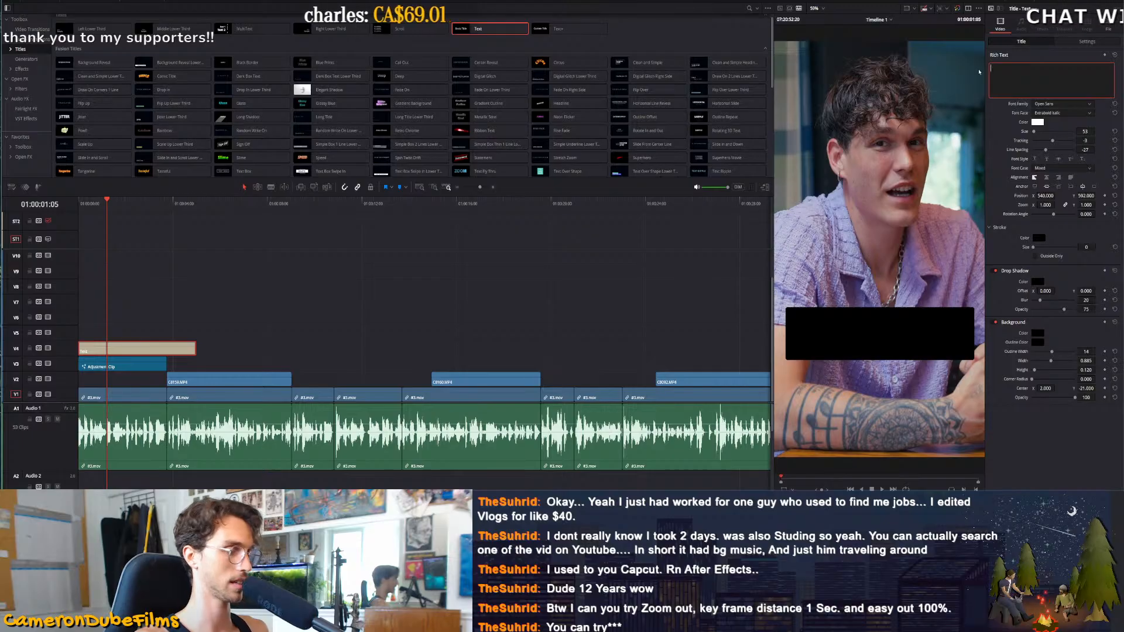
type("DEALING WITH")
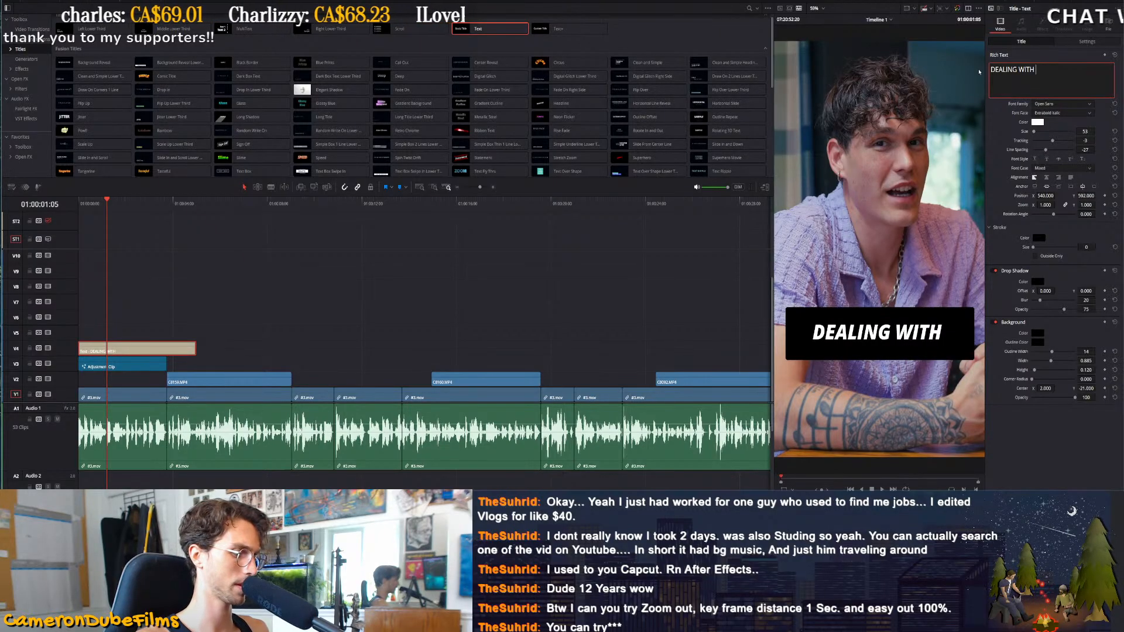
type("STAG")
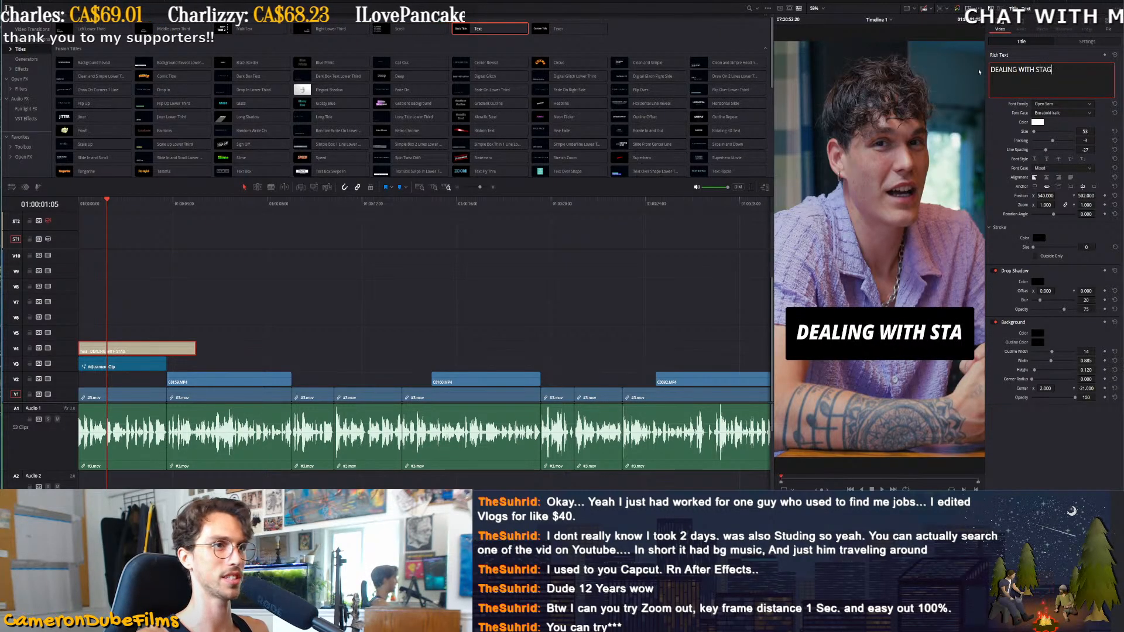
type("E AN")
key("BackSpace")
key("BackSpace")
key("BackSpace")
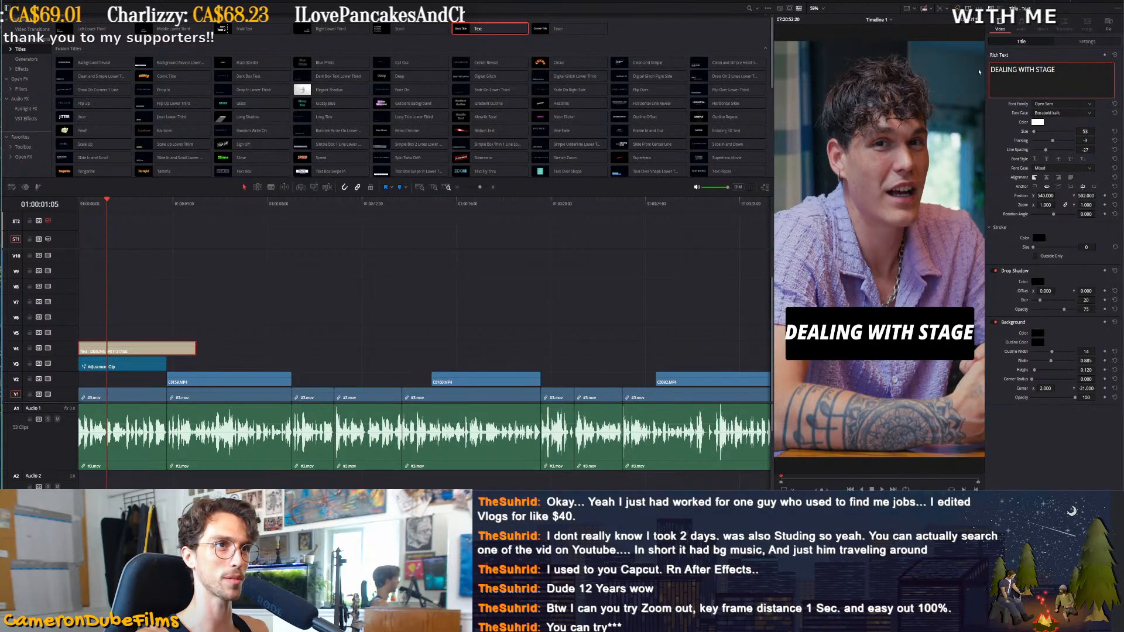
key("Return")
type("ANXIET")
type("Y")
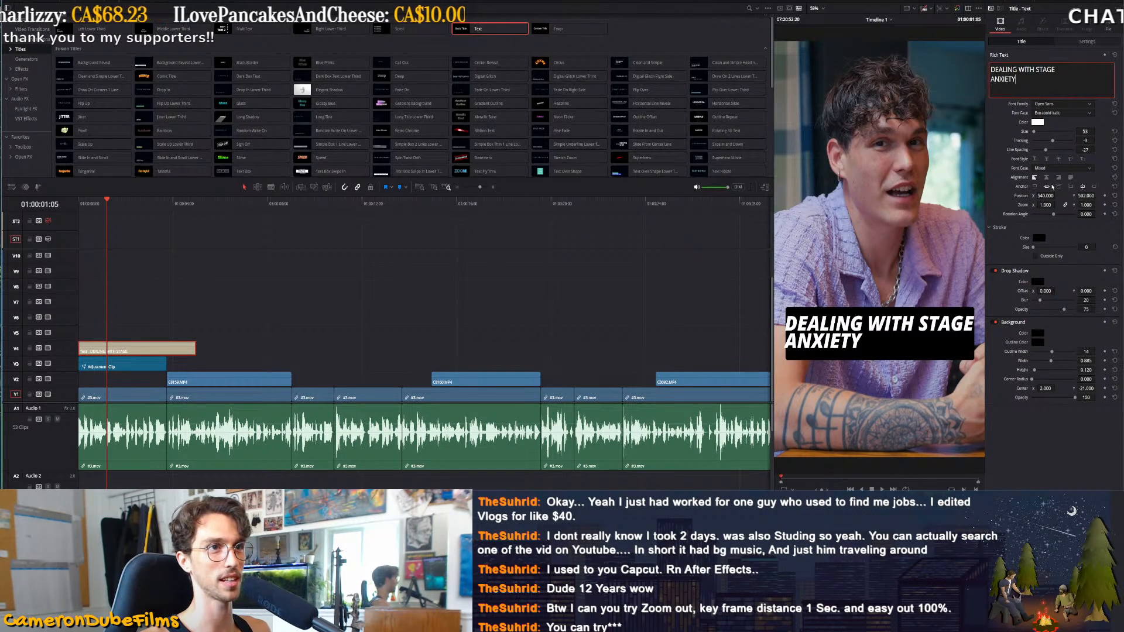
Tighten the title's tracking and refit its background with outline width 28, height 0.098 and vertical centre -11
mouse_move(1087, 140)
left_mouse_down()
mouse_move(1075, 141)
mouse_move(1090, 143)
left_mouse_up()
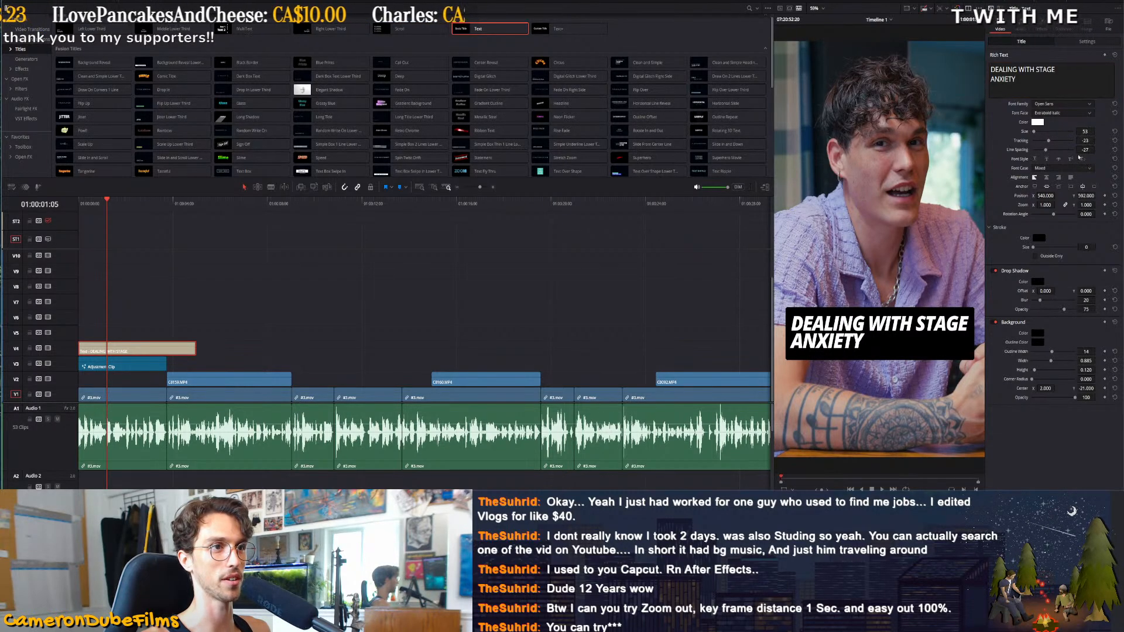
left_click_drag(1087, 353, 1078, 390)
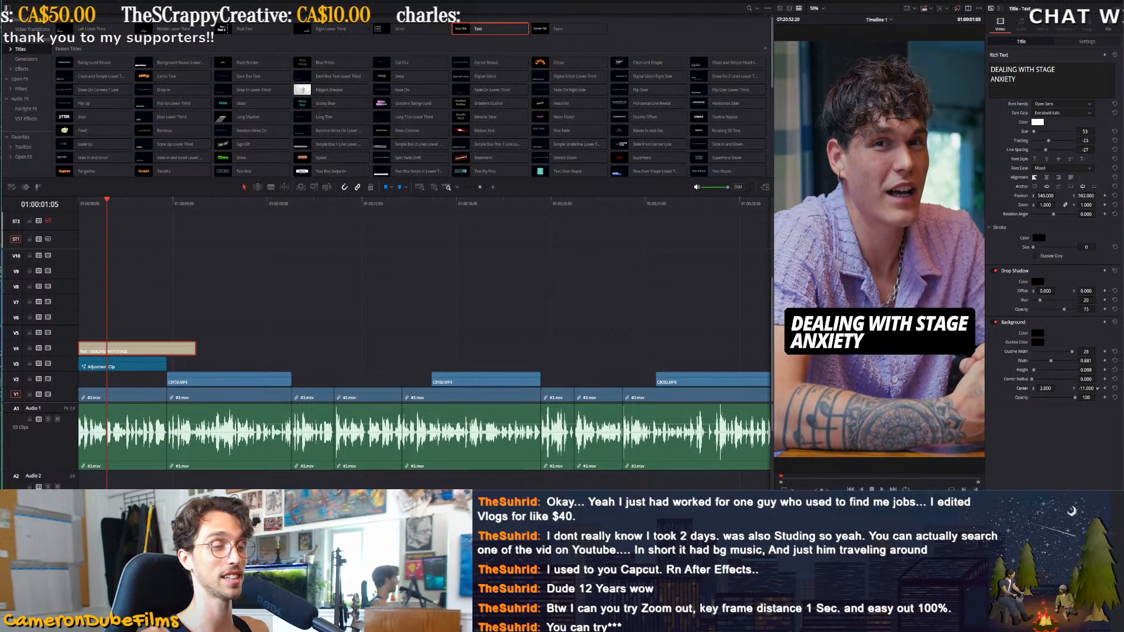
Extend the title's second line so it reads ANXIETY??? ...ME TO
left_click(1017, 79)
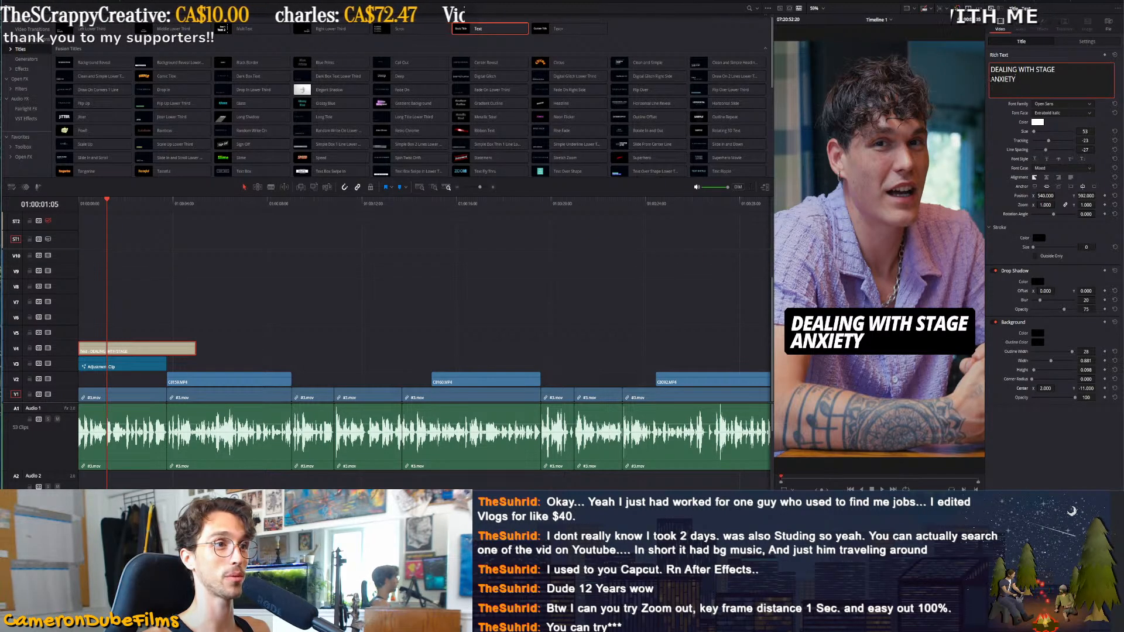
type("AS")
key("BackSpace")
key("BackSpace")
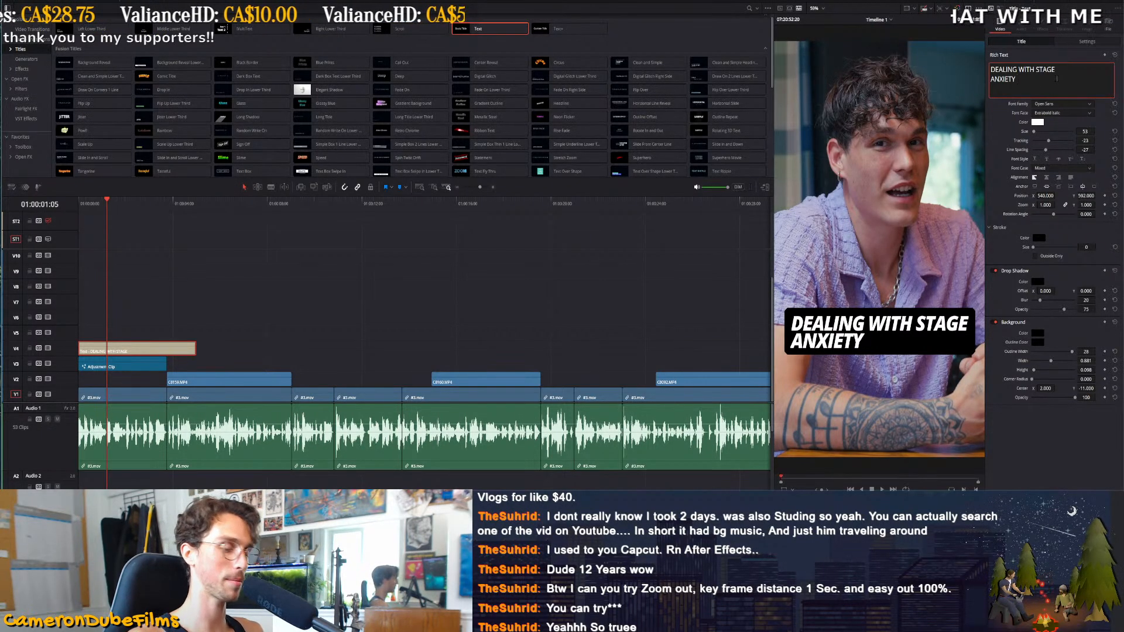
type("?")
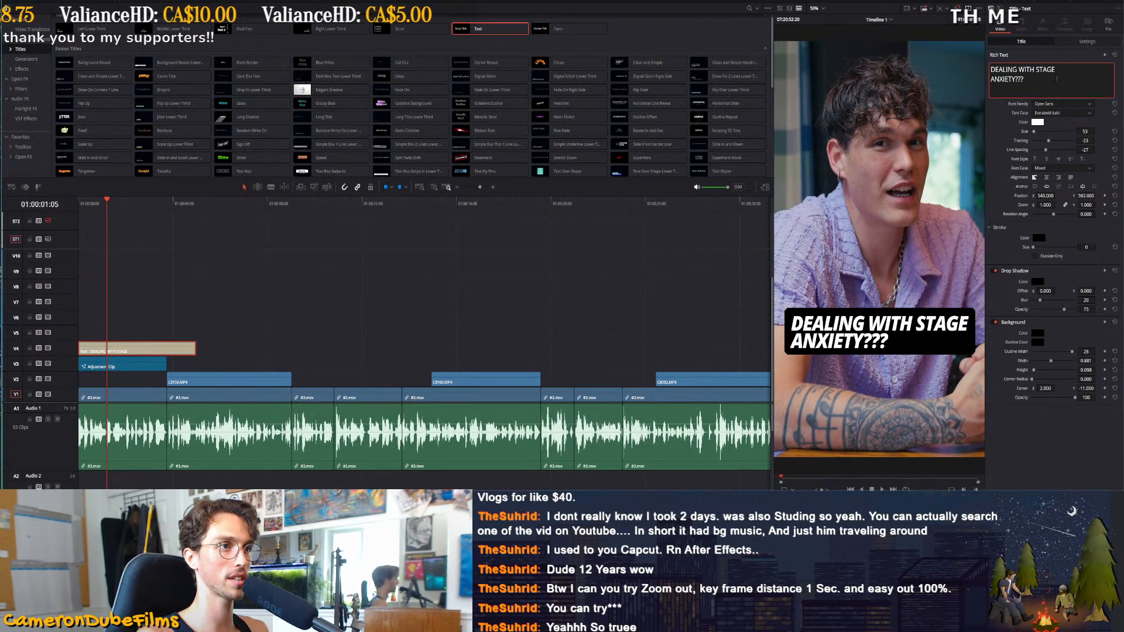
type(" ME TO")
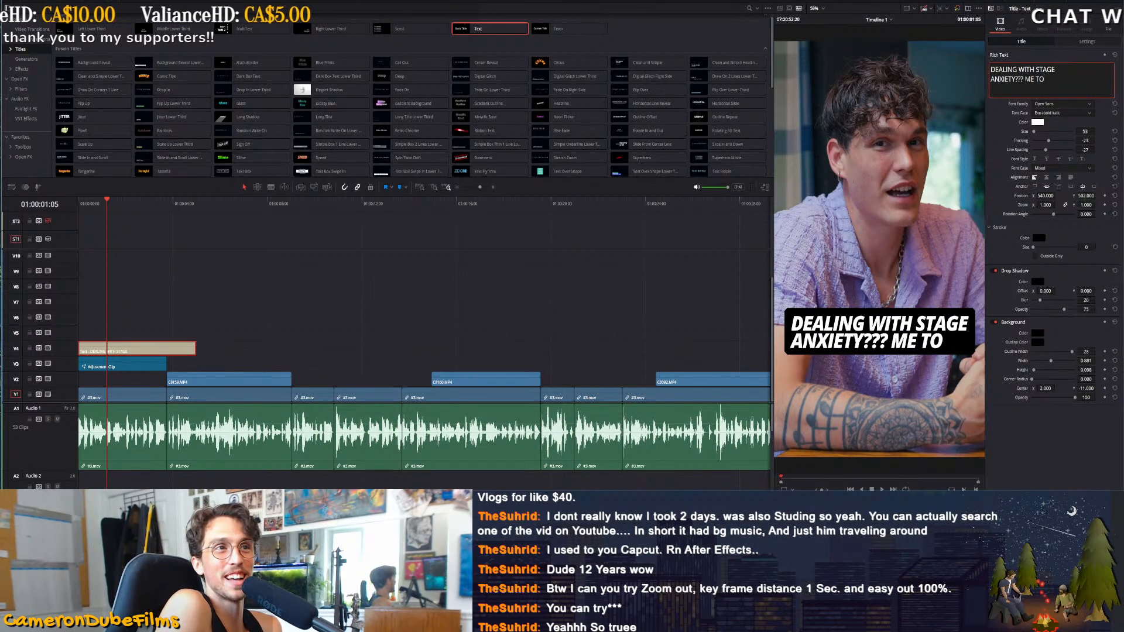
type("...")
left_click(1061, 475)
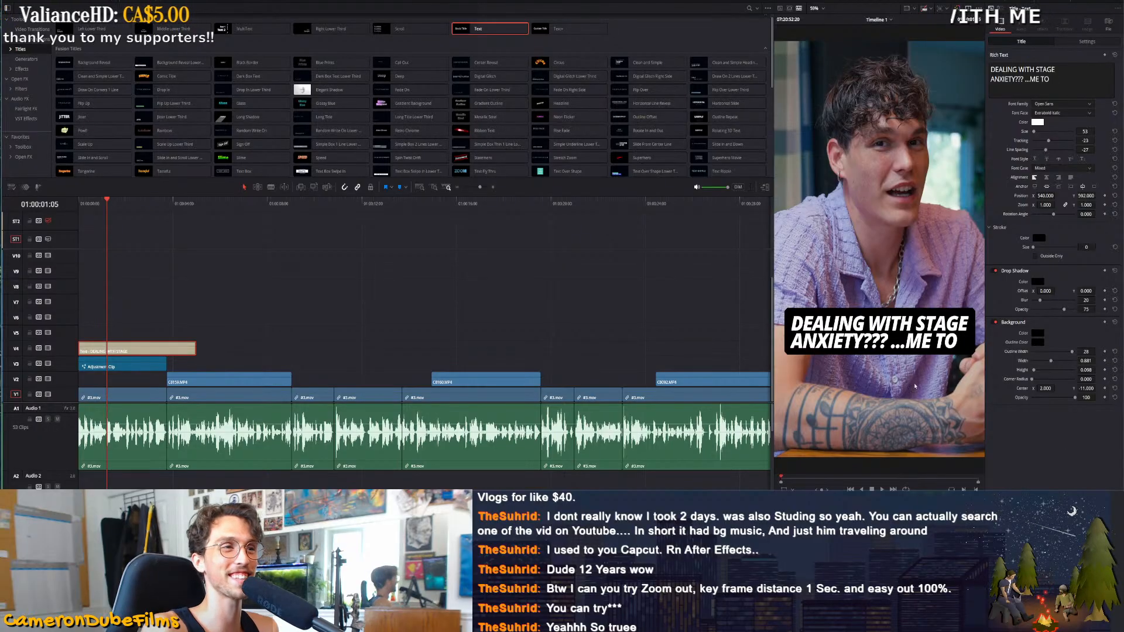
Play the opening and trim the title clip's end to match the adjustment clip below it
key("space")
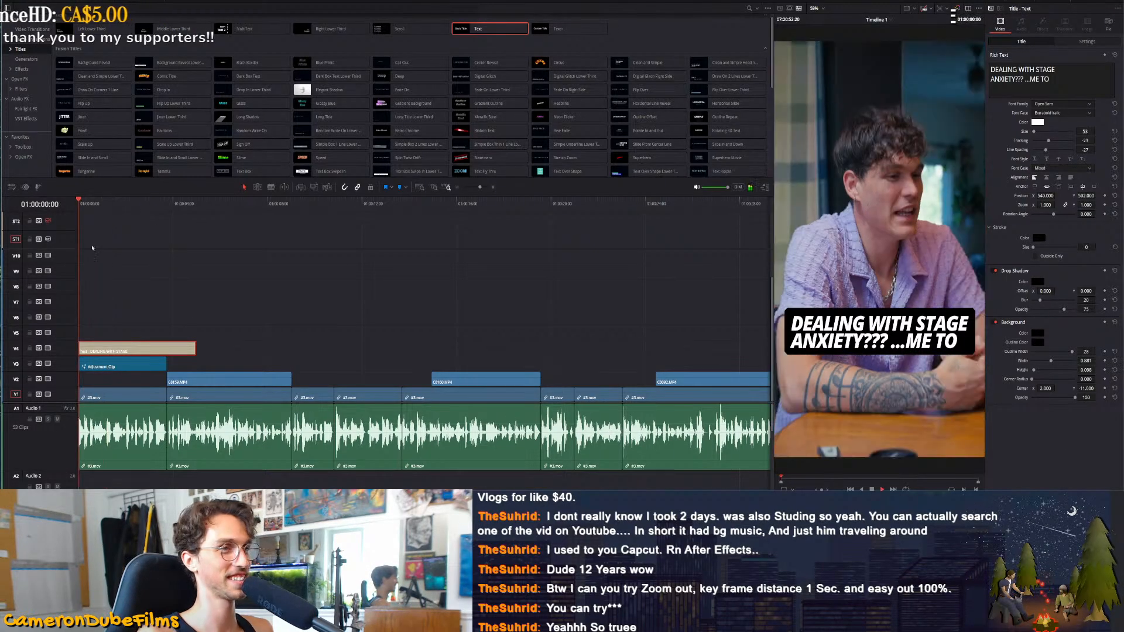
left_click_drag(193, 347, 168, 349)
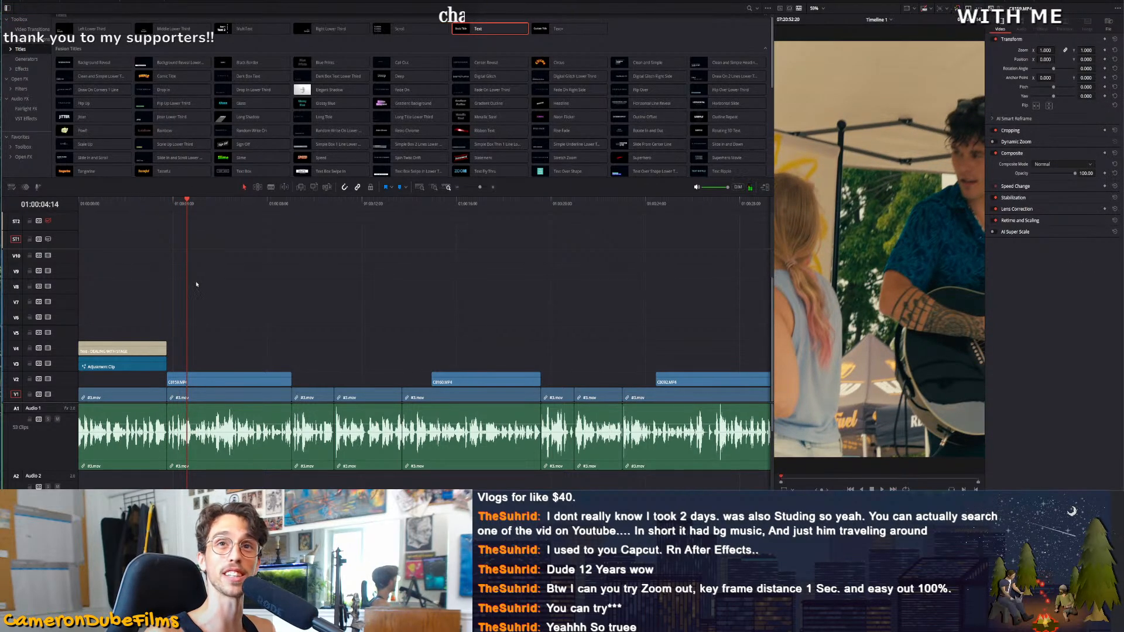
Duplicate the opening adjustment clip on V3 directly after the third B-roll clip and play it back
key("shift+z")
key("Home")
mouse_move(356, 205)
left_mouse_down()
mouse_move(378, 205)
mouse_move(276, 203)
mouse_move(335, 203)
left_mouse_up()
left_click_drag(107, 366, 419, 366, "alt")
key("Down")
key("shift+z")
key("space")
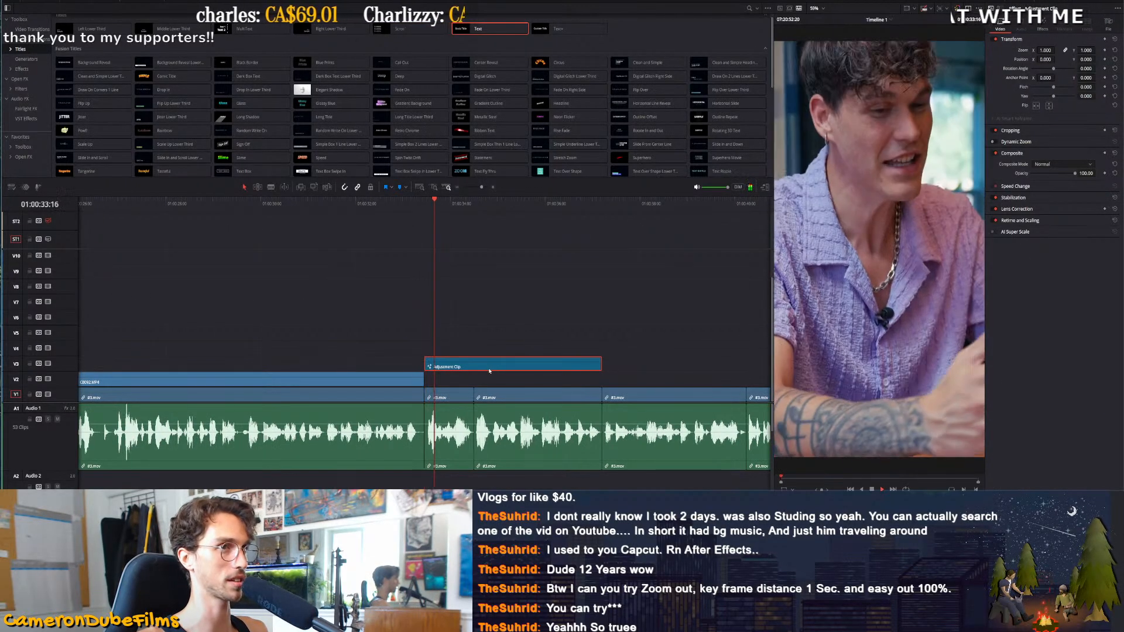
key("space")
Reset the transform of the first talking clip under the copied adjustment clip and set its X position to 146
left_click(440, 394)
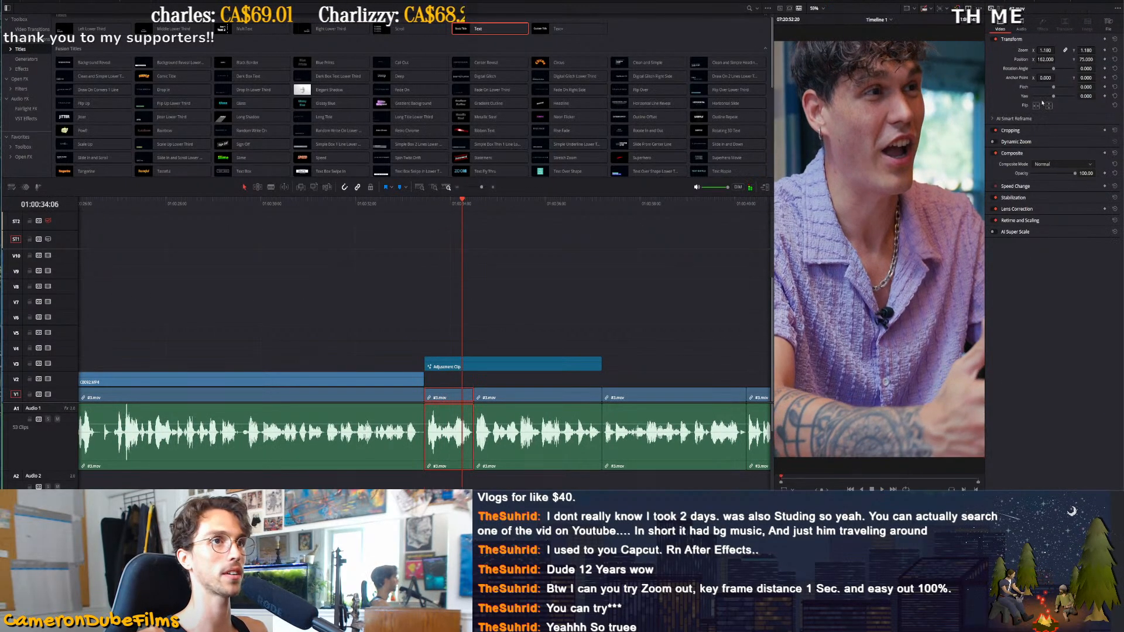
left_click(1115, 39)
left_click_drag(1046, 59, 1073, 60)
key("space")
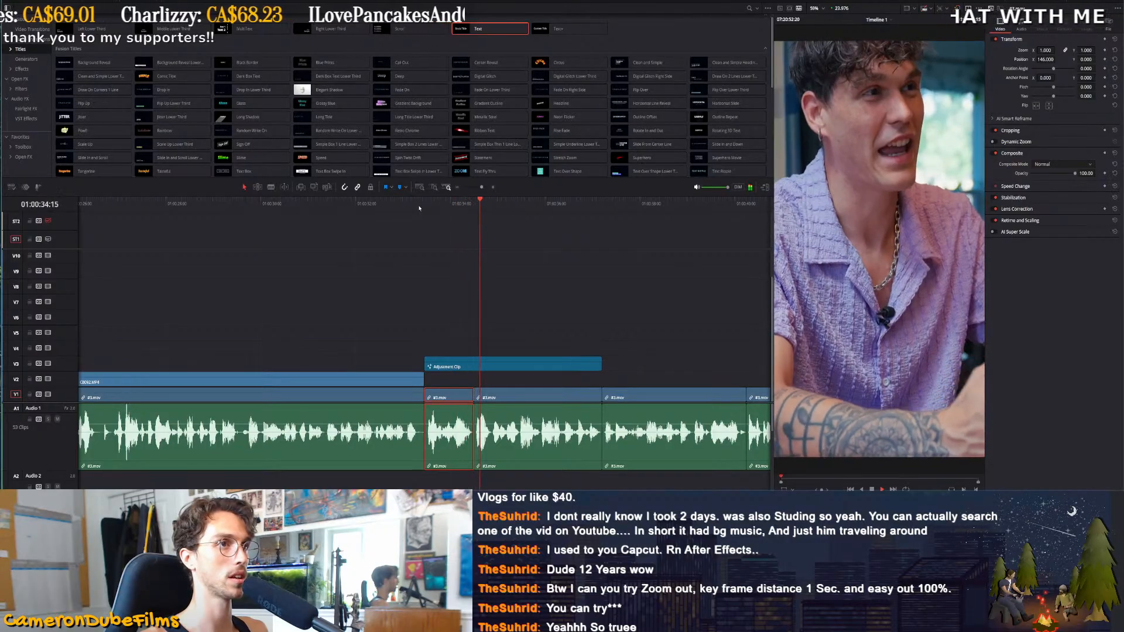
Set the Y position of the second talking clip under the adjustment clip to -86 and play it
key("space")
left_click_drag(1089, 59, 1012, 59)
key("space")
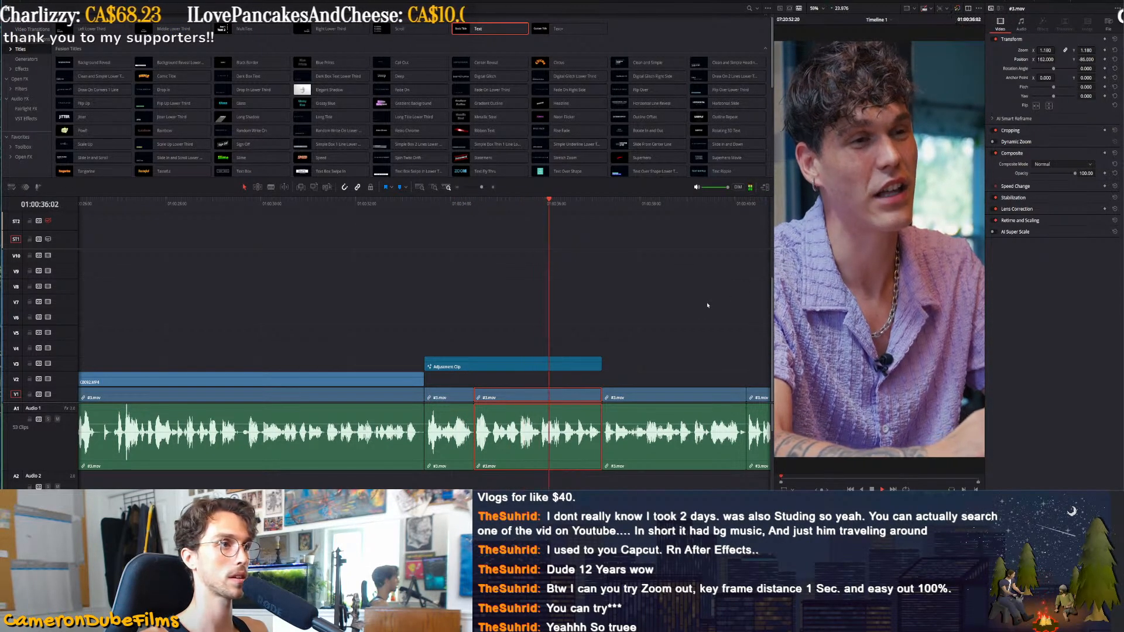
Extend the copied adjustment clip's end to the next cut, at about 01:00:40
key("ctrl+minus")
key("space")
left_click_drag(469, 366, 555, 366)
Paste the reframed clip's attributes onto the third talking clip under the adjustment clip and play it back
left_click(505, 399)
key("alt+v")
key("Return")
left_click(469, 208)
key("space")
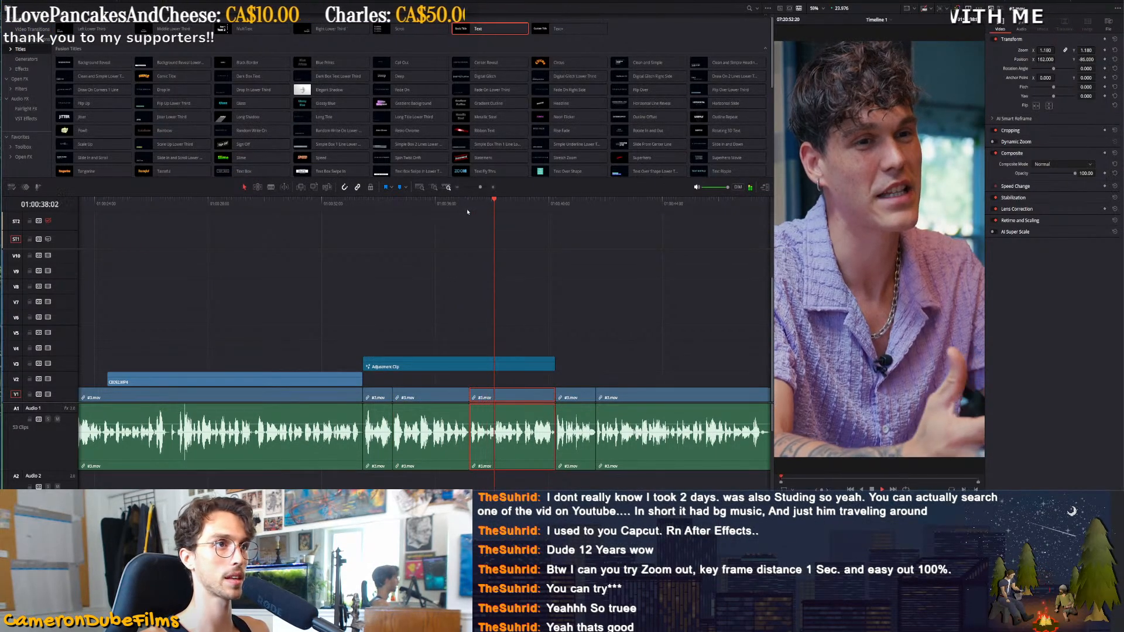
Move the first spare B-roll clip from beyond the edit onto V2, directly after the copied adjustment clip
key("ctrl+minus")
key("ctrl+minus")
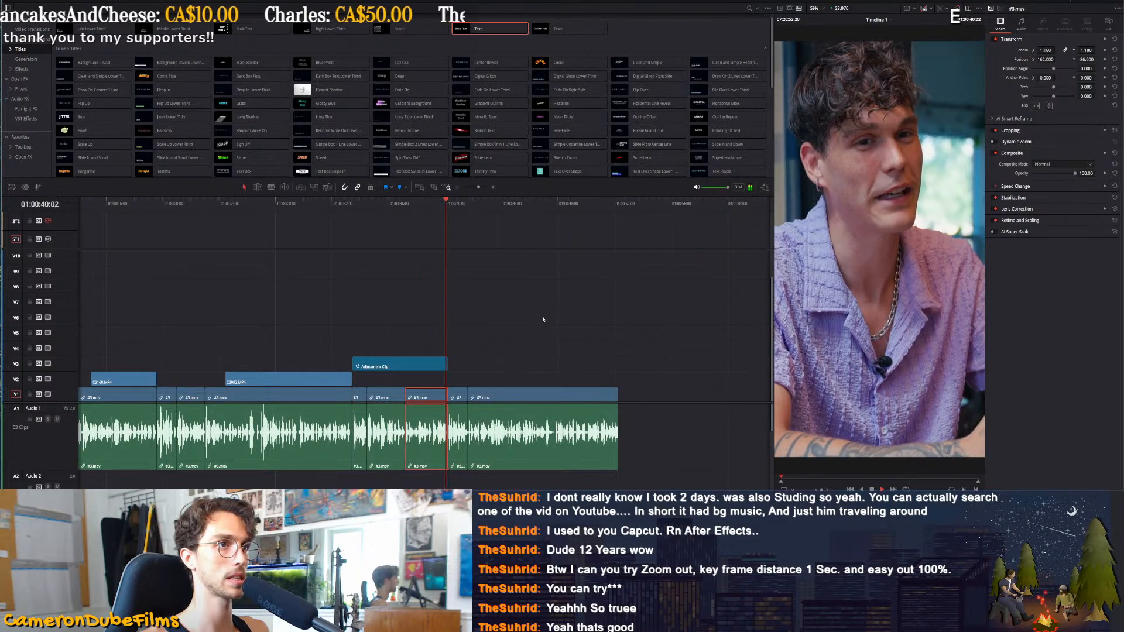
key("ctrl+minus")
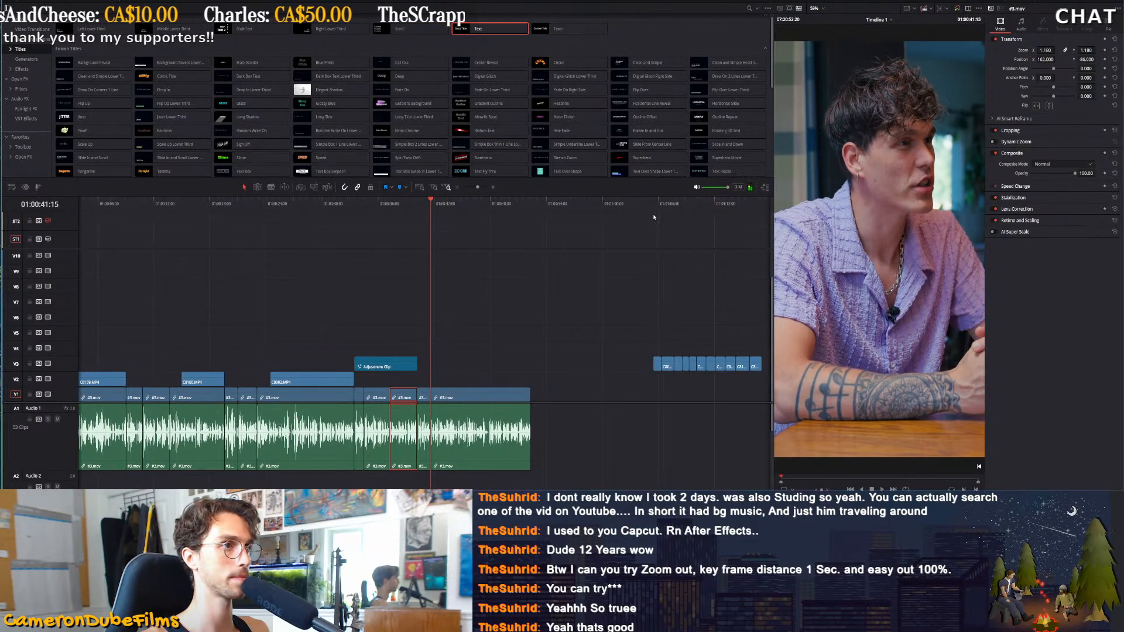
left_click(655, 218)
left_click_drag(655, 373, 425, 381)
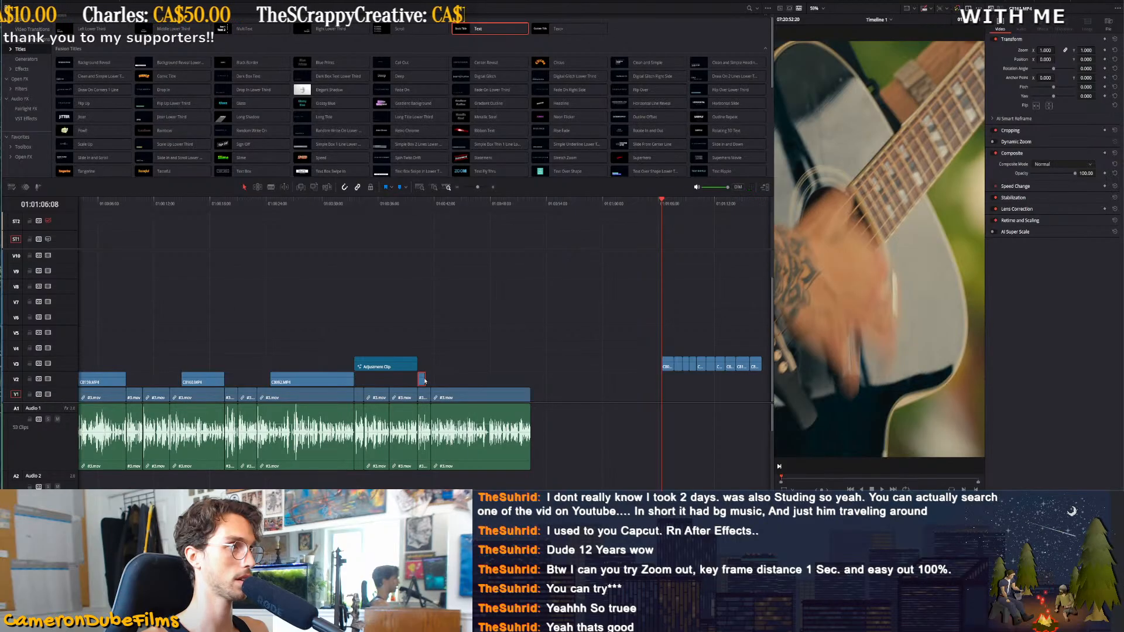
Extend the newly placed B-roll clip on V2 past the next cut, to about 01:00:44
left_click(419, 204)
key("ctrl+equal")
key("ctrl+equal")
left_click_drag(589, 388, 584, 375)
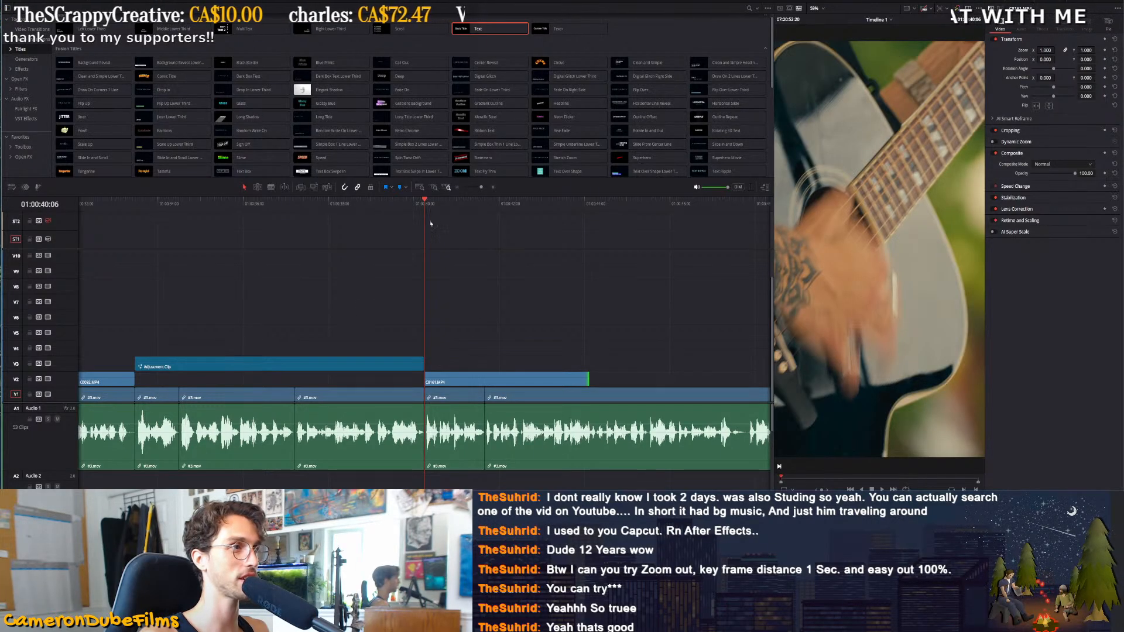
View the whole timeline and return to the opening to check the title in the frame
key("ctrl+minus")
key("ctrl+minus")
key("ctrl+minus")
key("ctrl+minus")
key("ctrl+minus")
key("ctrl+minus")
left_click(81, 206)
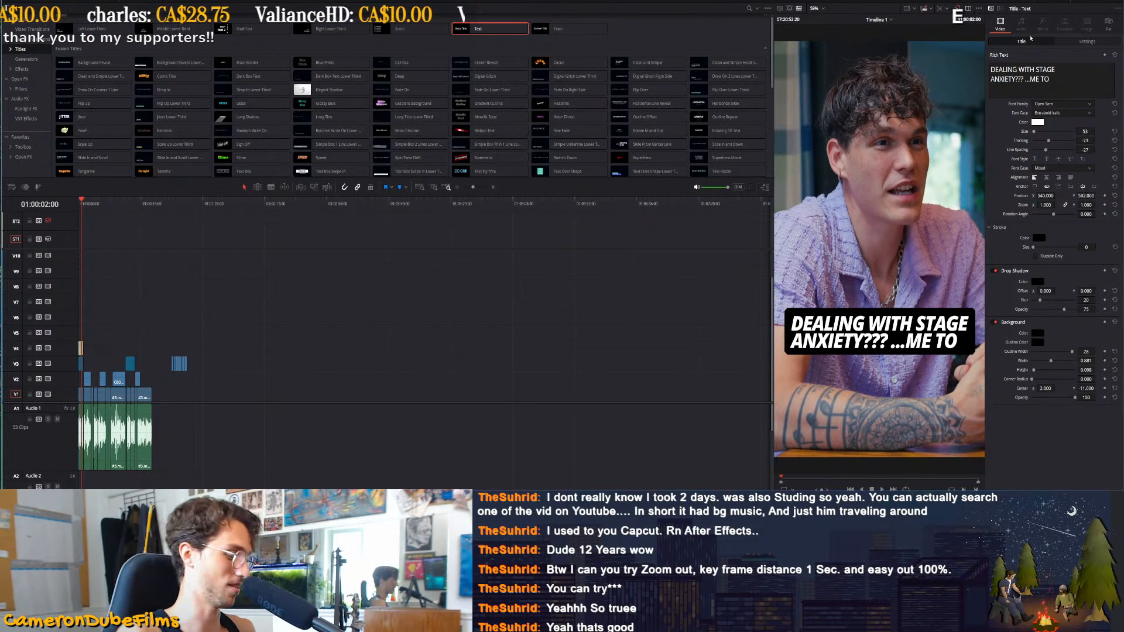
Play the section from about 01:00:40 to review the new B-roll clip against the speech
left_click_drag(129, 204, 159, 216)
key("space")
scroll(417, 370, "up", 2)
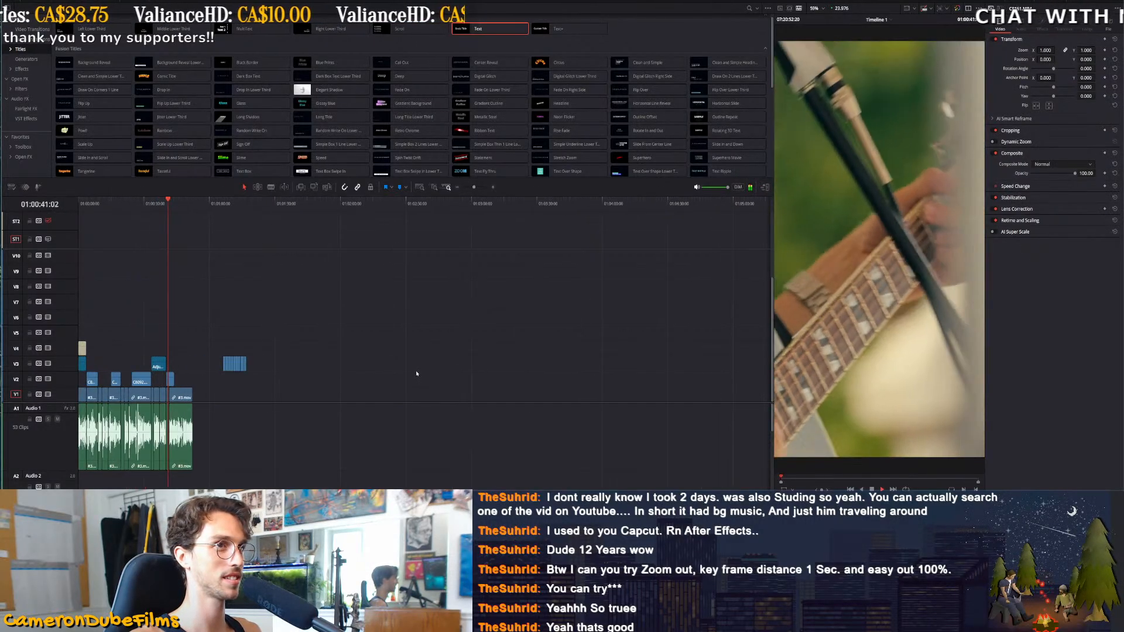
scroll(295, 407, "up", 1)
scroll(336, 397, "up", 1)
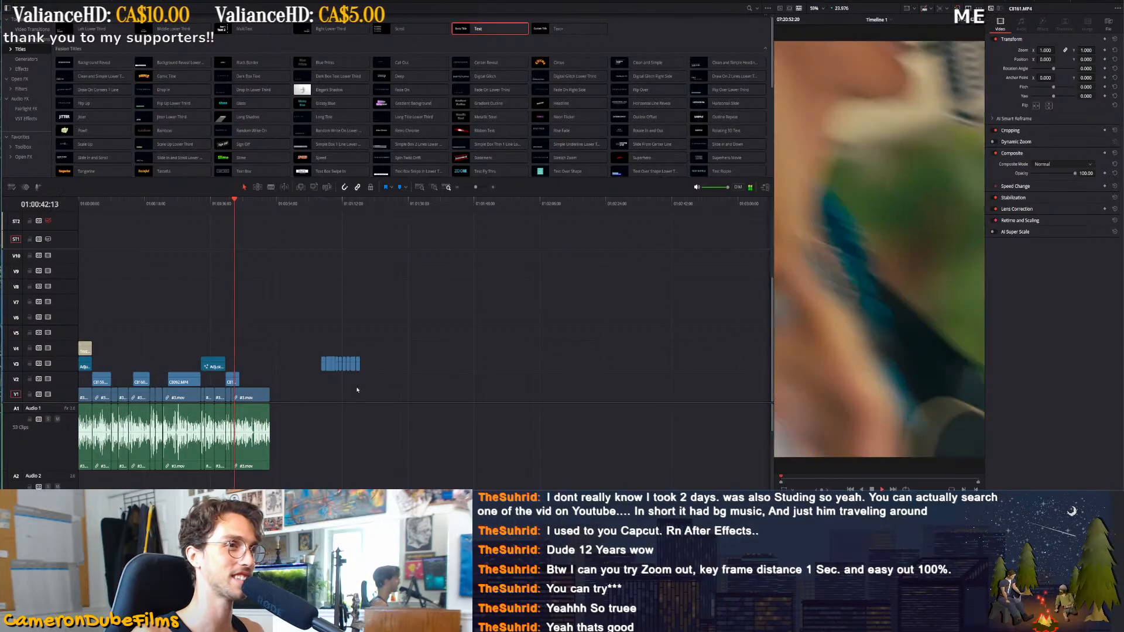
scroll(270, 294, "up", 3)
scroll(269, 294, "up", 2)
left_click(284, 204)
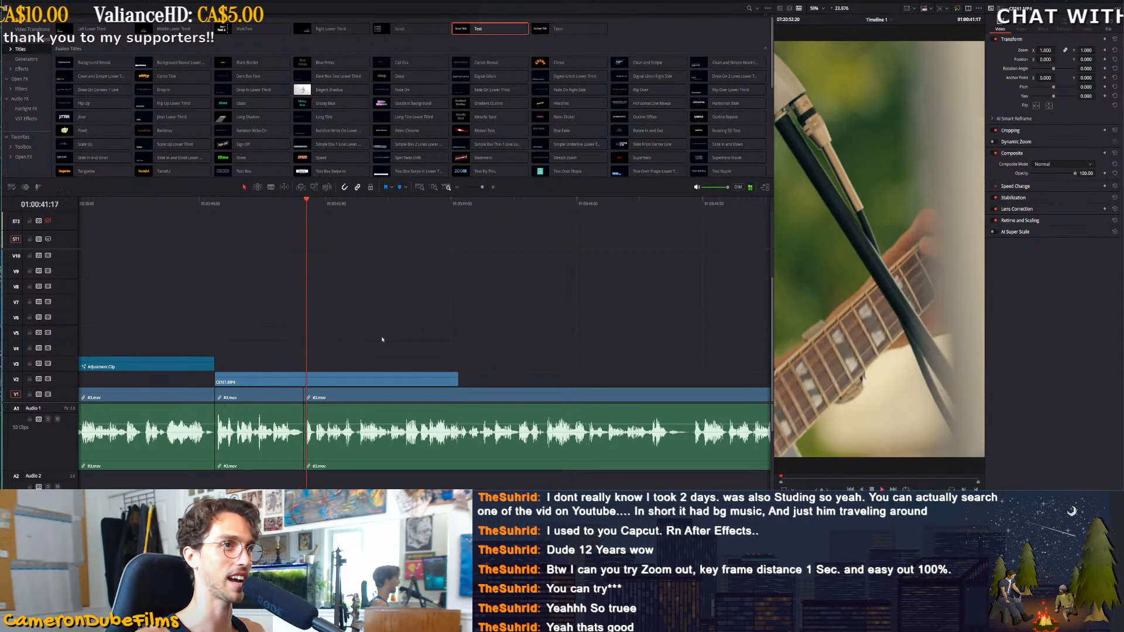
Shorten the B-roll clip on V2 to end at 01:00:42:06 and place the next spare B-roll clip directly after it, ending around 01:00:44
left_click_drag(355, 204, 341, 205)
scroll(347, 344, "down", 6)
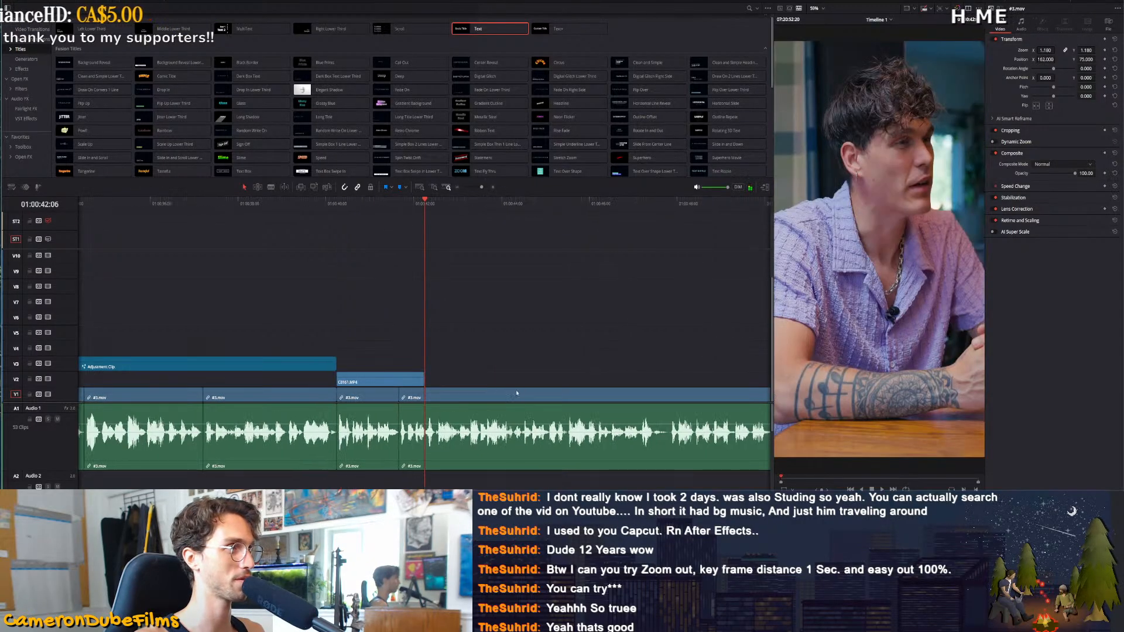
left_click_drag(571, 338, 286, 366)
scroll(286, 367, "up", 6)
scroll(569, 381, "up", 2)
key("Down")
key("Down")
left_click_drag(487, 333, 442, 366)
key("BackSpace")
mouse_move(525, 367)
left_mouse_down()
mouse_move(451, 382)
mouse_move(510, 381)
left_mouse_up()
left_click(426, 206)
key("space")
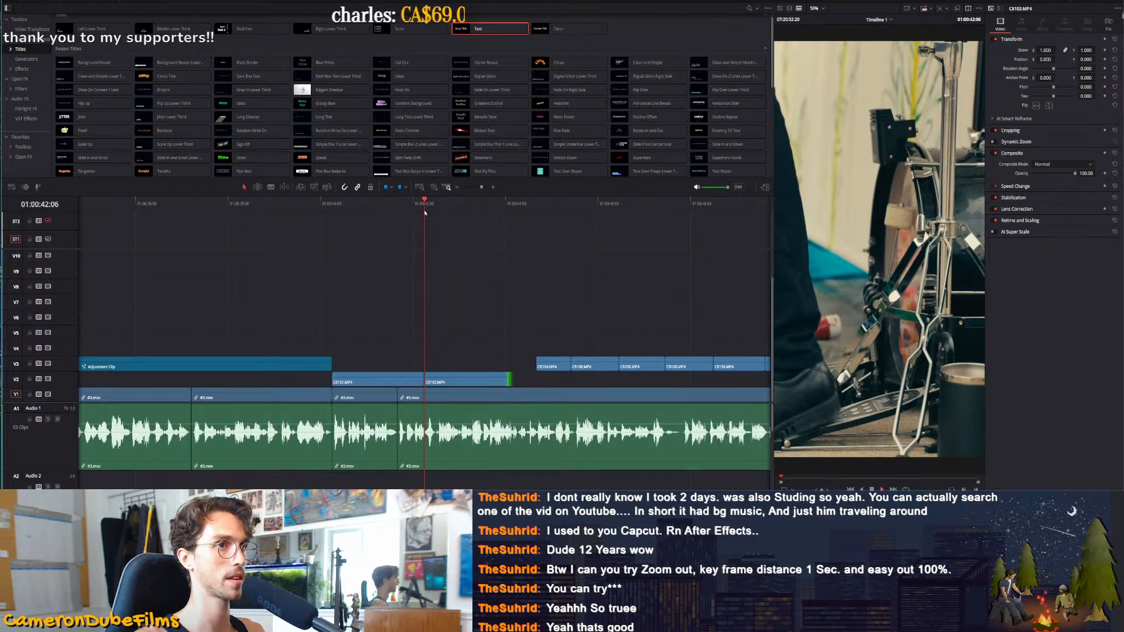
Delete the first spare clip on V3 and extend the singing guitarist clip so it starts directly after the B-roll on V2
left_click(551, 367)
key("BackSpace")
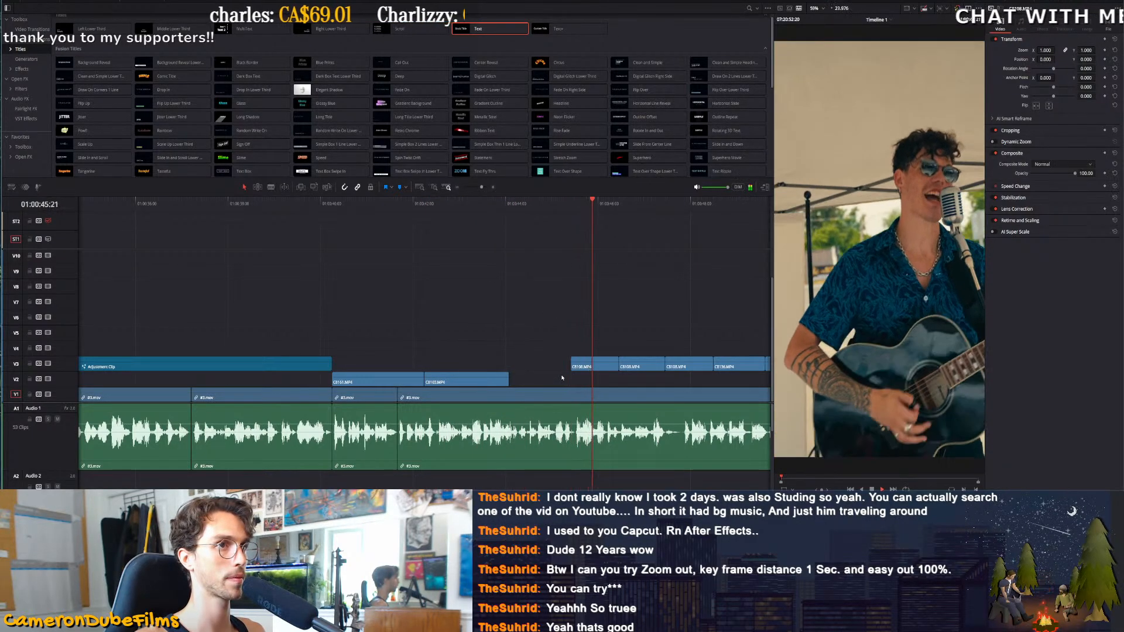
left_click_drag(586, 366, 617, 365)
left_click(510, 205)
key("space")
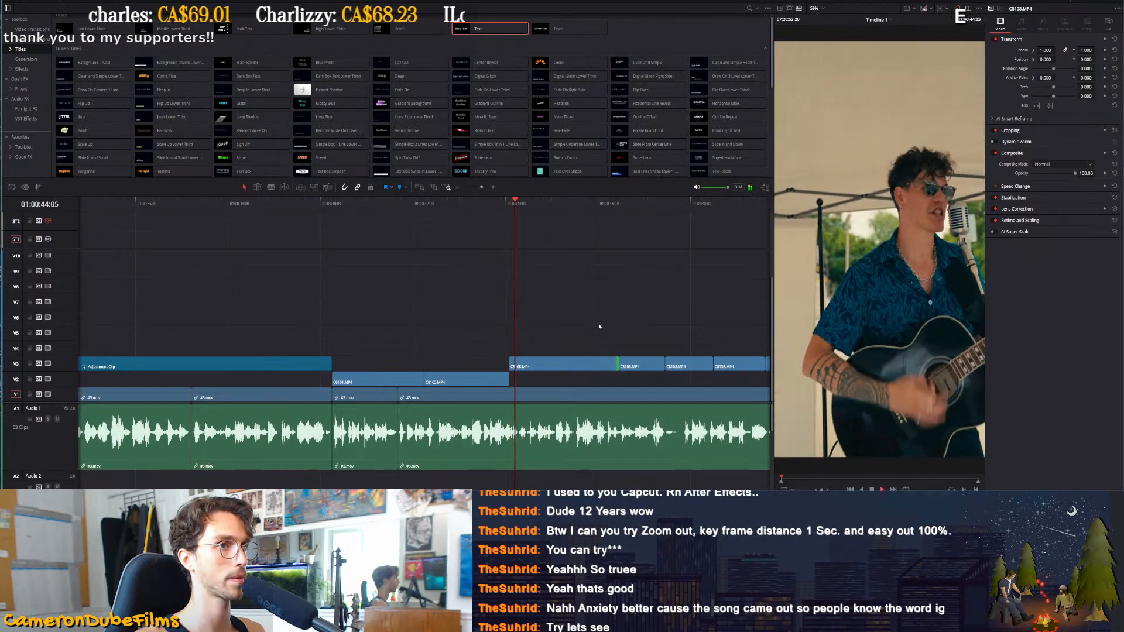
Delete all remaining spare B-roll clips that follow the singing guitarist clip on V3
key("ctrl+minus")
key("ctrl+minus")
left_click_drag(686, 333, 526, 372)
key("BackSpace")
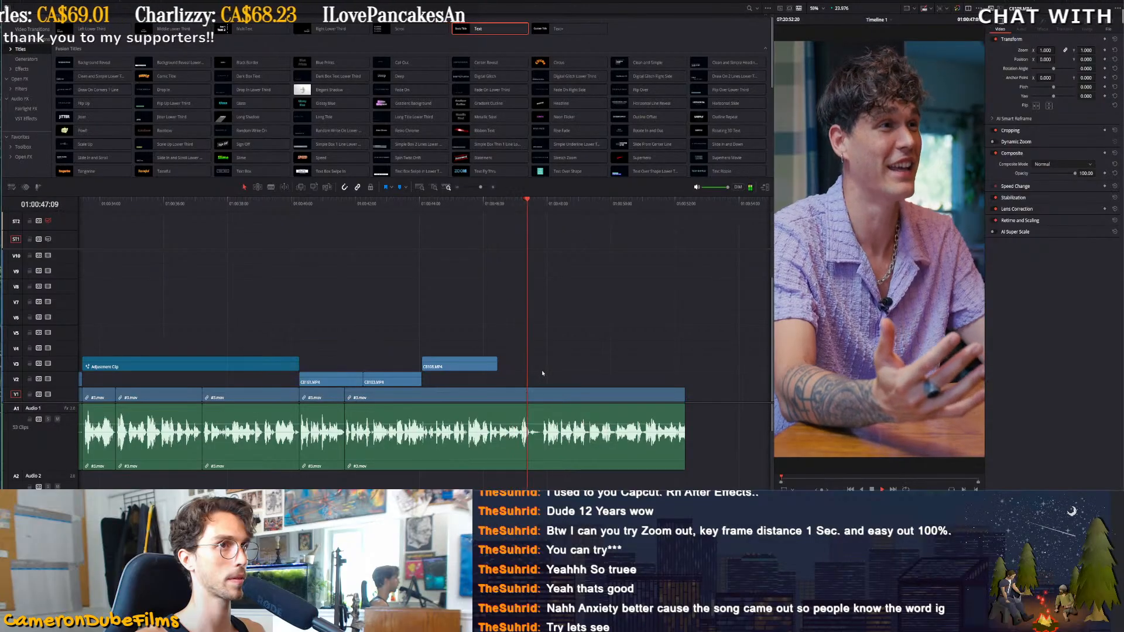
Split the interview clip at 01:00:46:11, where the last B-roll ends, and enable a linear Dynamic Zoom on the final piece
key("ctrl+minus")
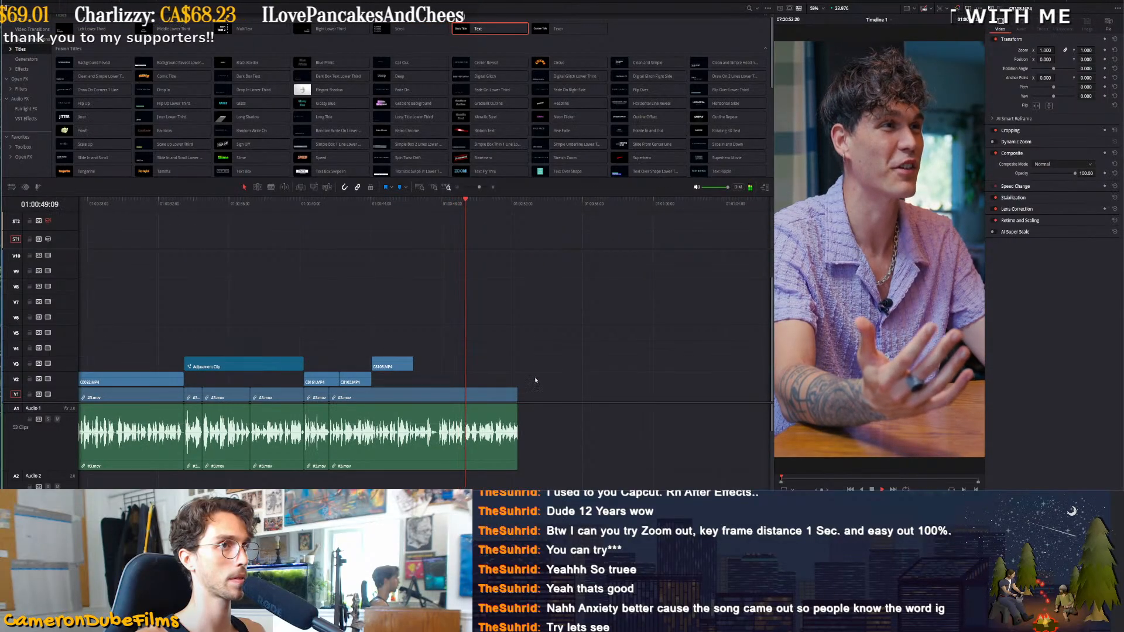
left_click(416, 205)
key("ctrl+b")
left_click(1006, 146)
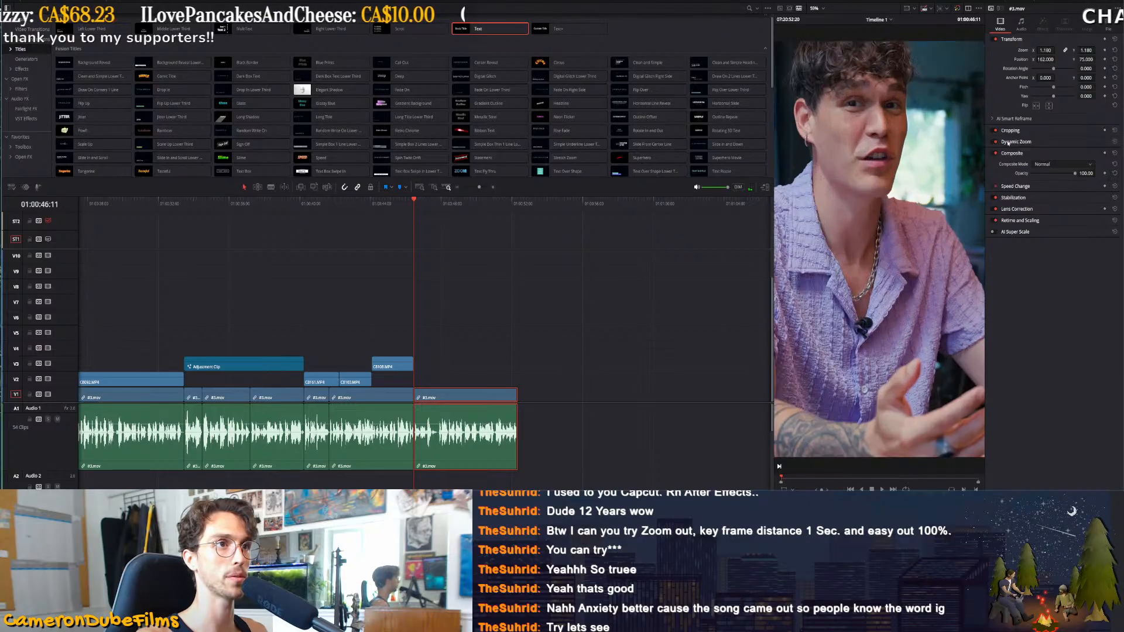
key("space")
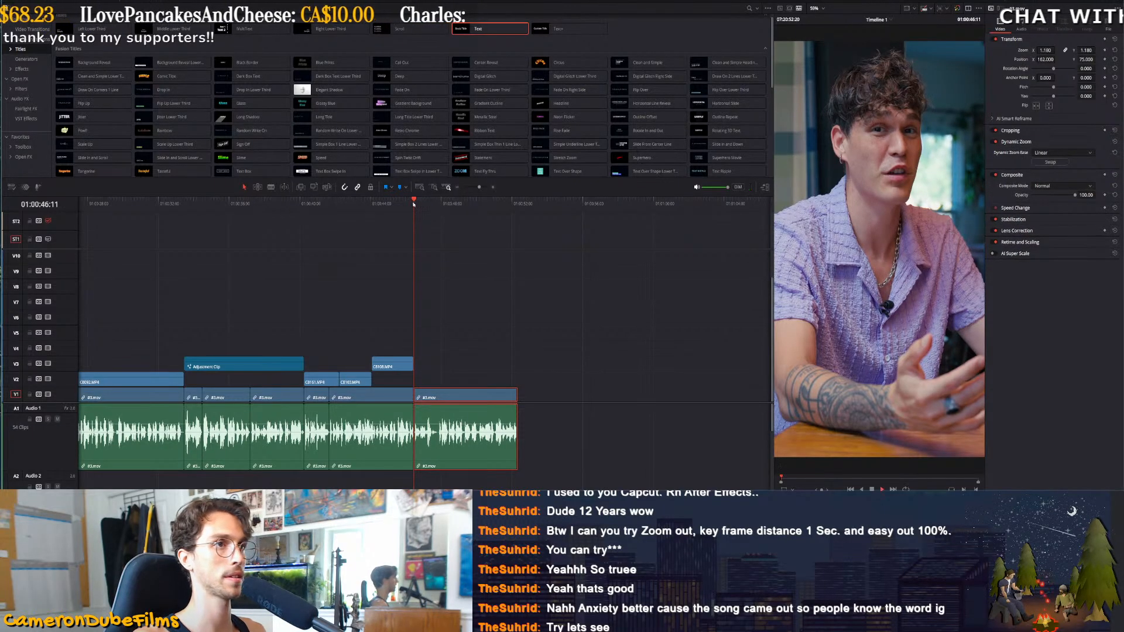
key("space")
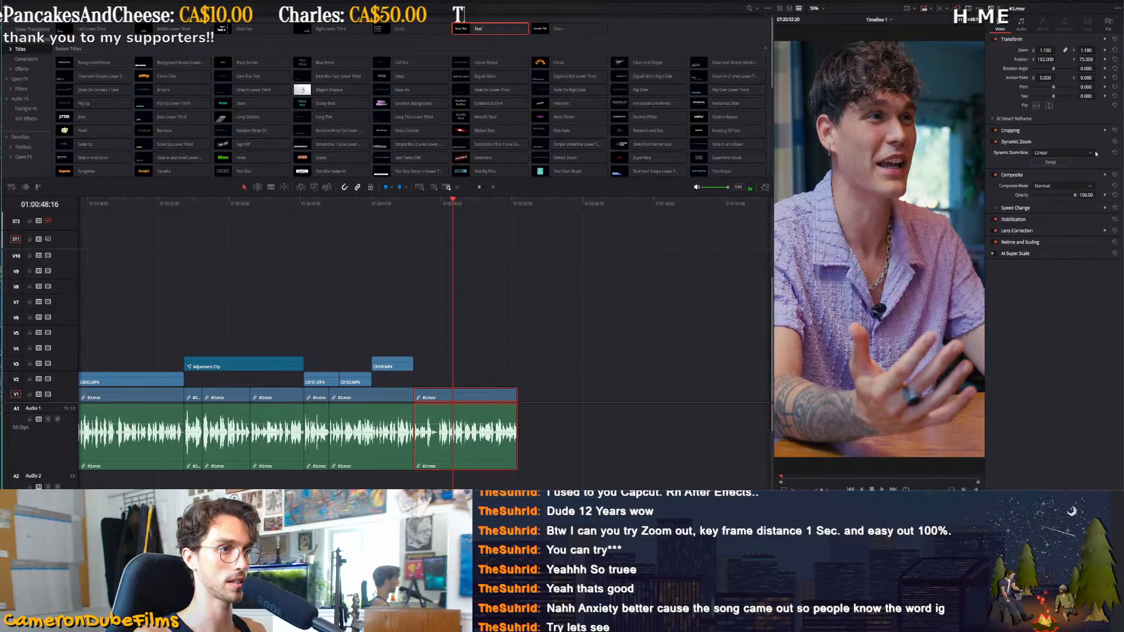
Show the Dynamic Zoom frames in the viewer, adjust the red end frame around the speaker, and play the zoom
left_click(794, 489)
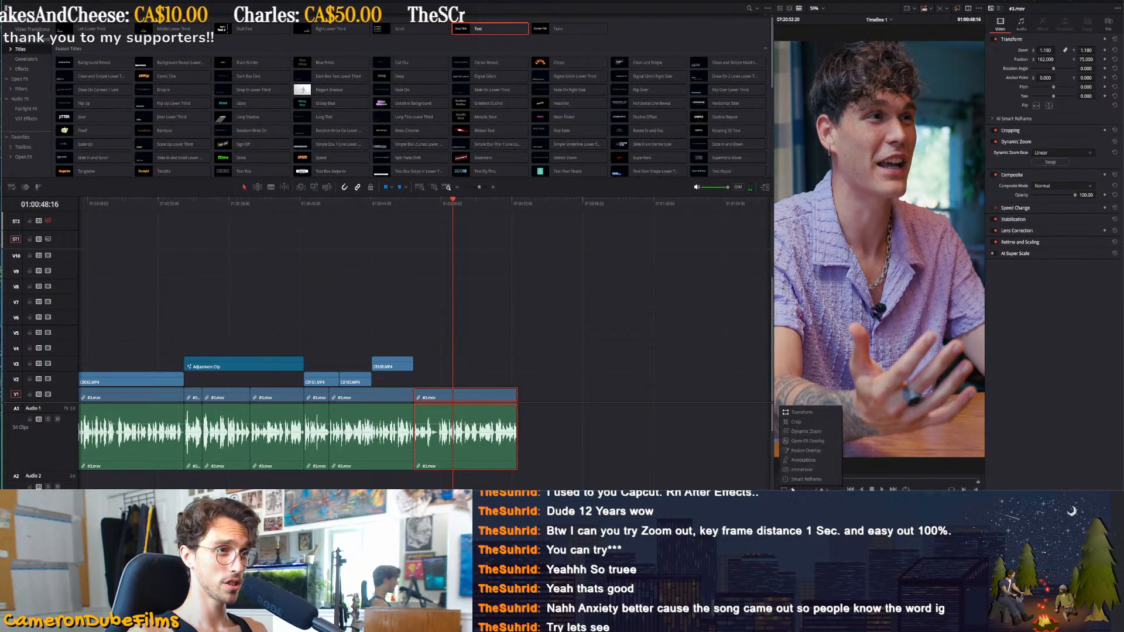
left_click(815, 434)
scroll(870, 151, "down", 6)
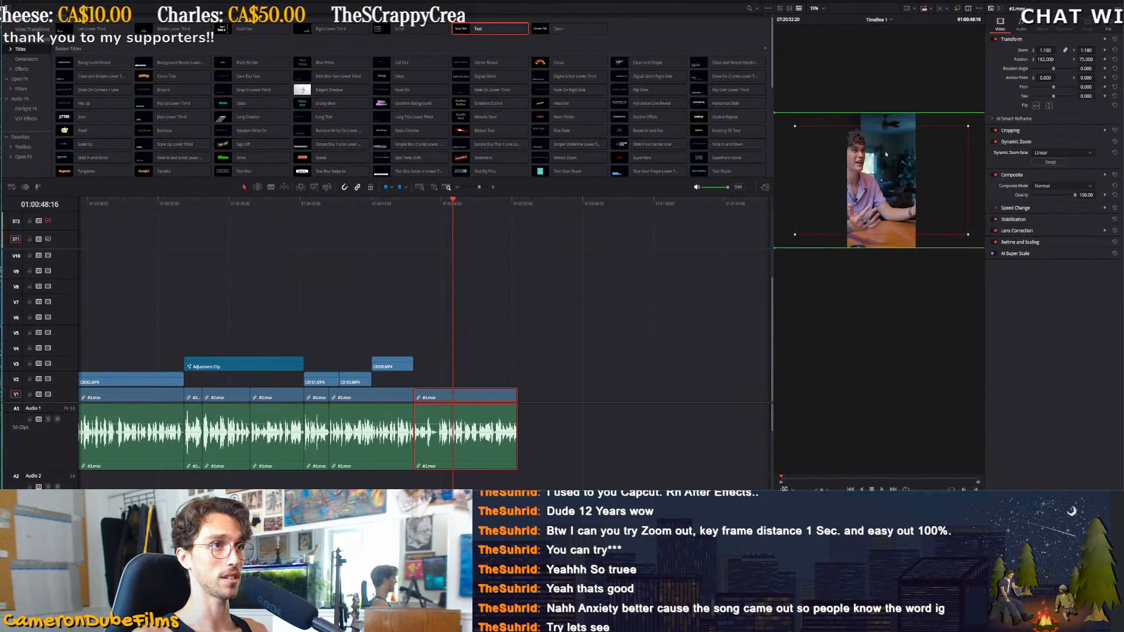
left_click_drag(888, 184, 933, 215)
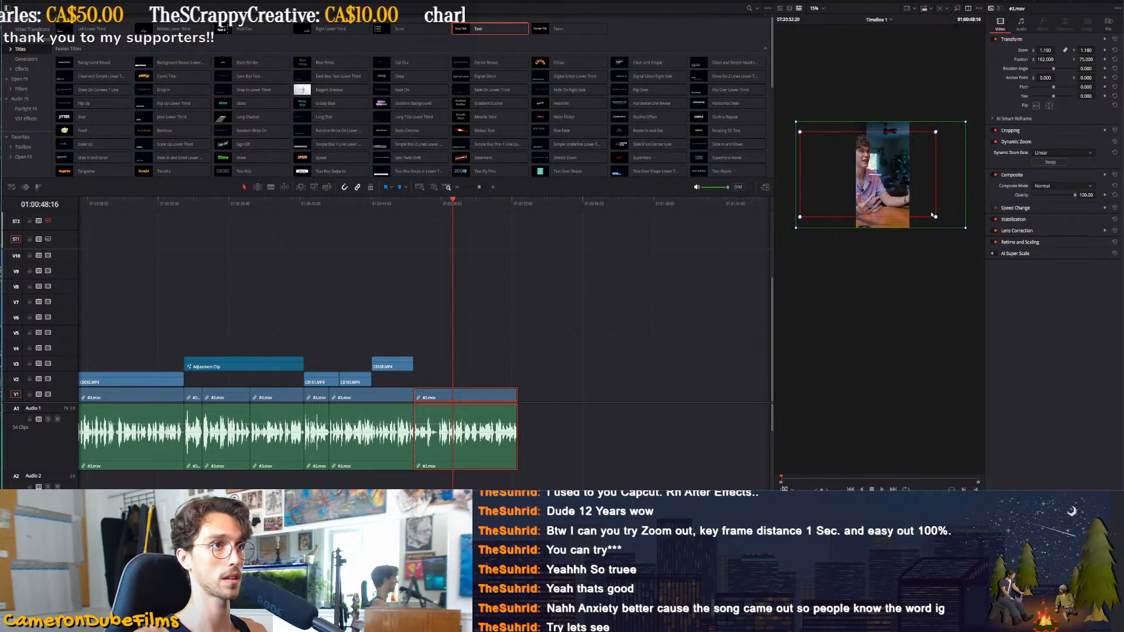
left_click(413, 225)
key("space")
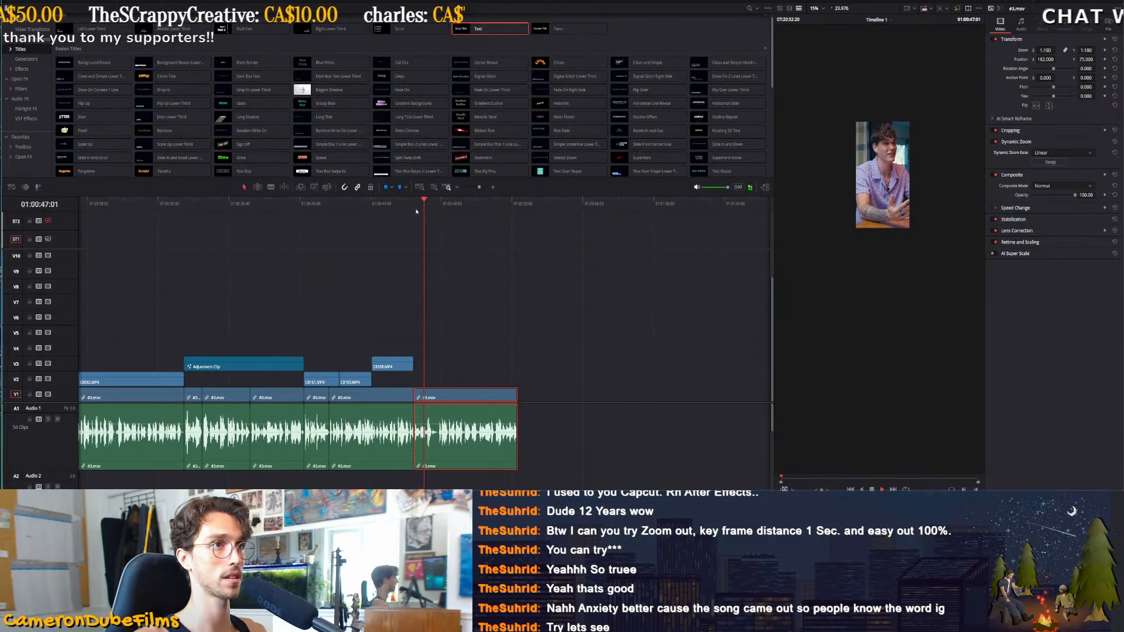
key("space")
Refine the position and size of the Dynamic Zoom end frame so the speaker stays framed, playing the final clip to check
mouse_move(938, 175)
left_mouse_down()
mouse_move(949, 176)
mouse_move(919, 168)
left_mouse_up()
left_click(935, 133)
left_click_drag(947, 215, 947, 209)
left_click(413, 213)
key("space")
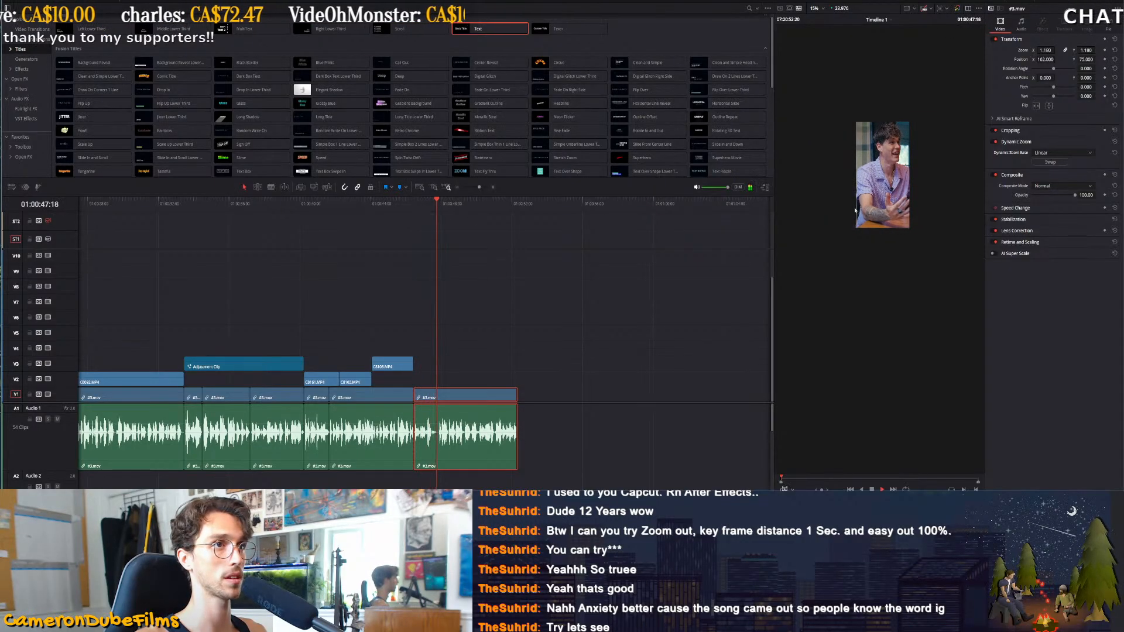
key("space")
left_click_drag(957, 217, 967, 218)
left_click(416, 211)
key("space")
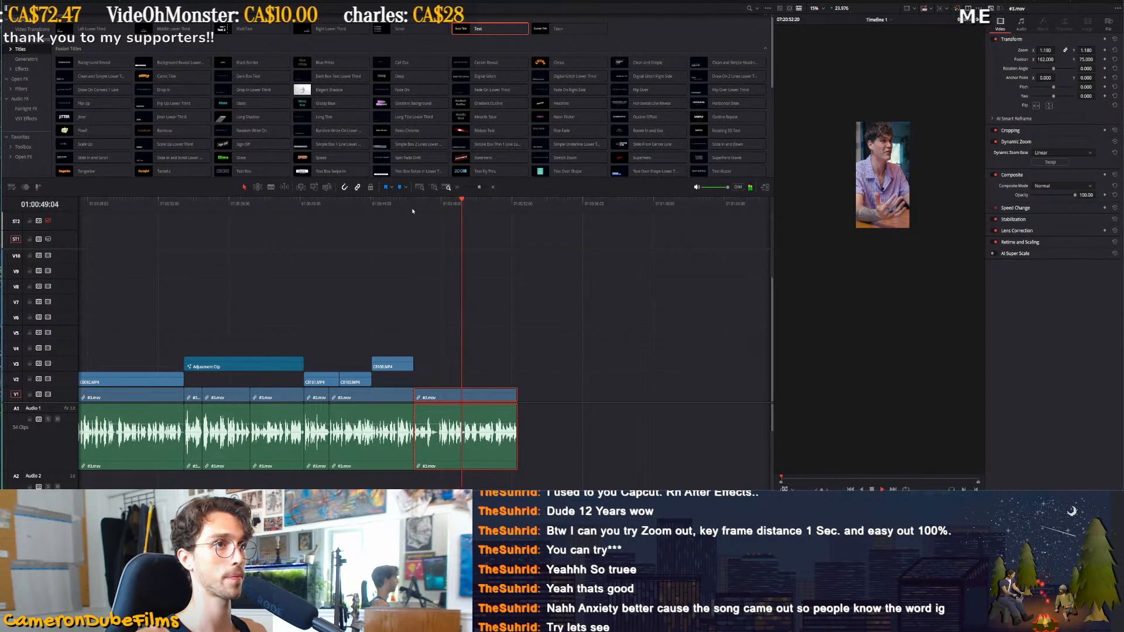
key("shift+z")
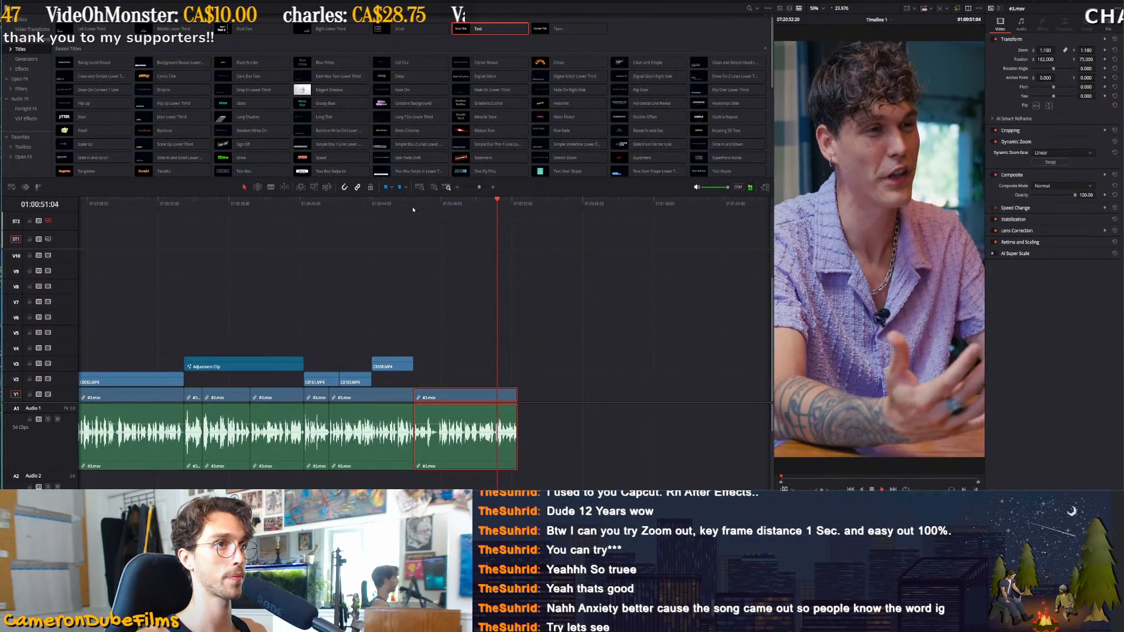
key("space")
Add a short audio fade-out at the end of the final interview clip and play its ending
key("Up")
key("ctrl+equal")
key("ctrl+equal")
key("ctrl+equal")
key("Left")
key("Left")
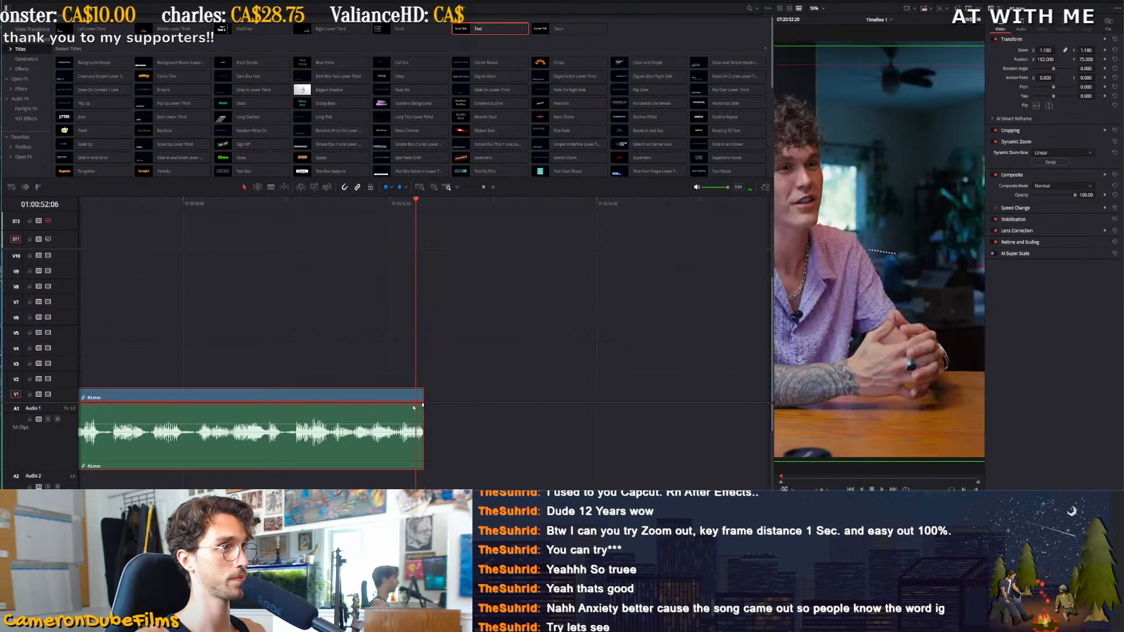
left_click_drag(422, 406, 408, 407)
left_click(369, 205)
key("space")
Mark the whole edit as the in/out range, from the timeline's start to 01:00:52:08
key("ctrl+minus")
key("ctrl+minus")
key("ctrl+minus")
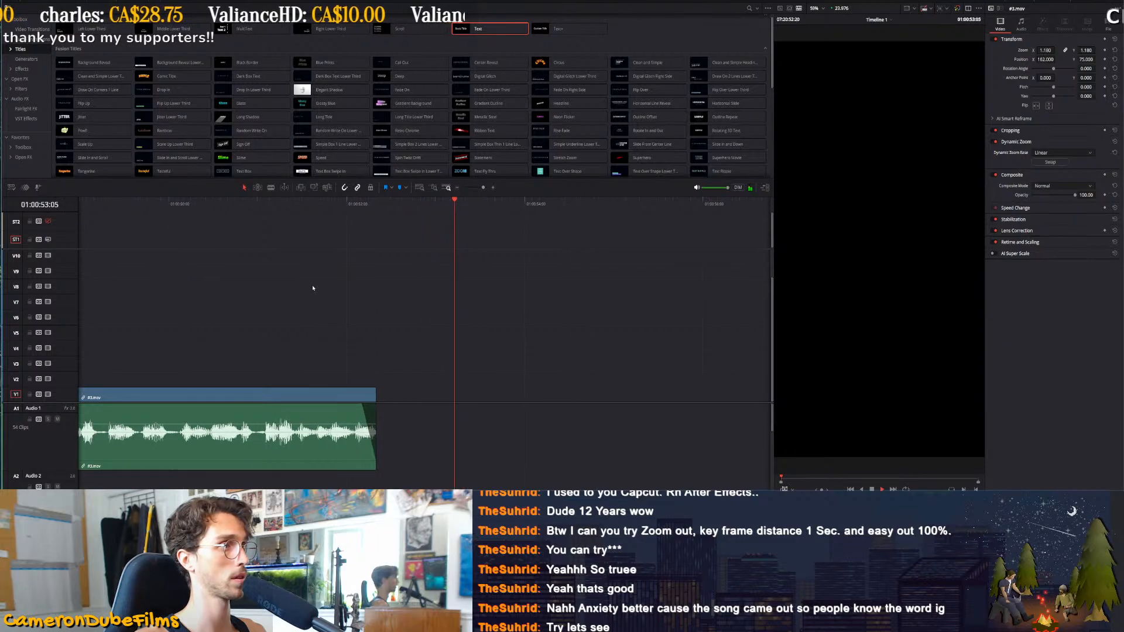
key("ctrl+minus")
key("ctrl+minus")
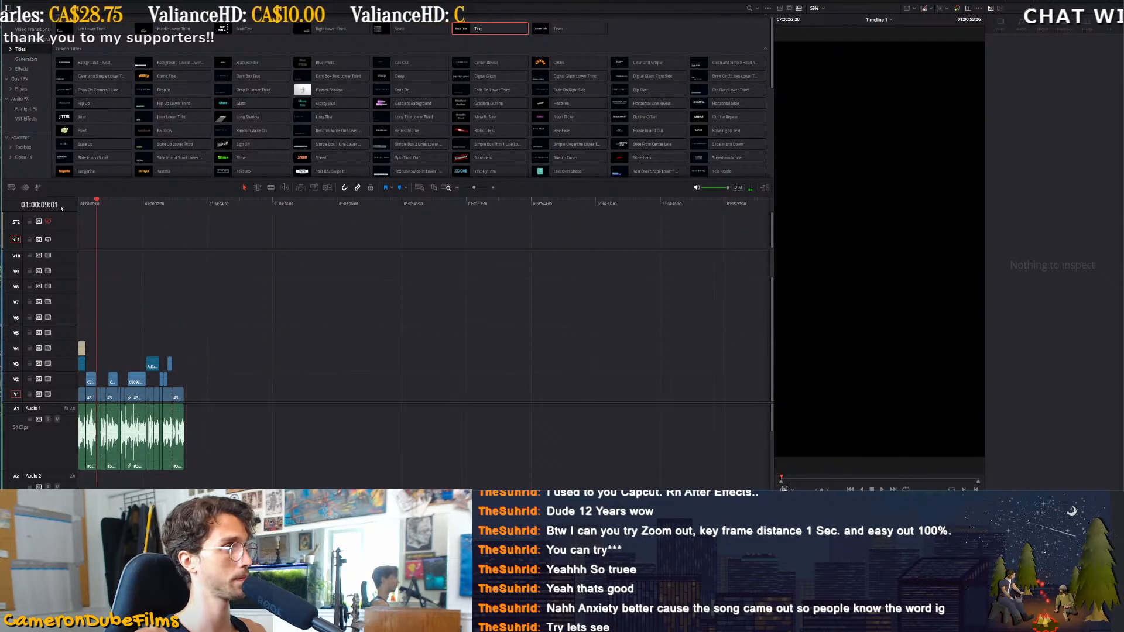
key("Home")
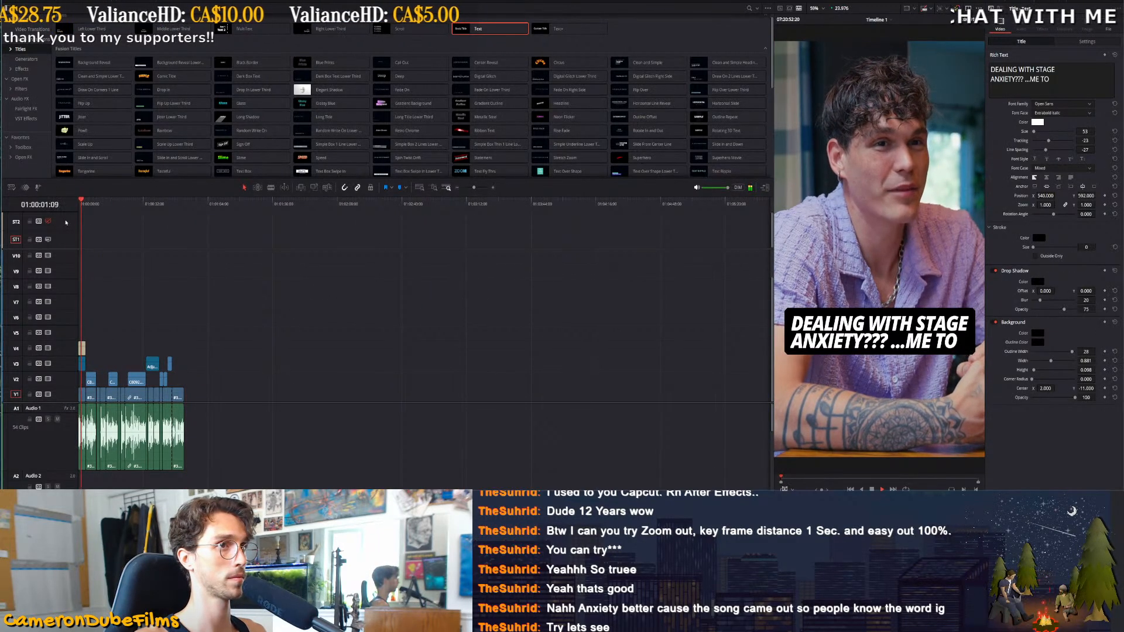
key("ctrl+equal")
key("ctrl+equal")
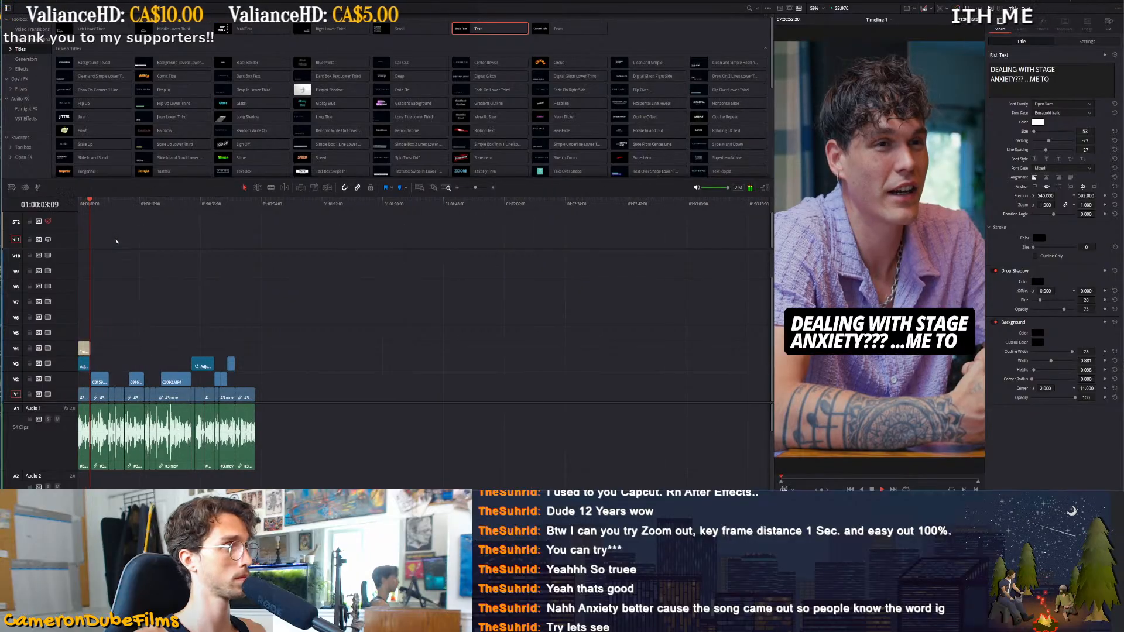
key("Home")
key("i")
left_click_drag(128, 205, 483, 227)
key("End")
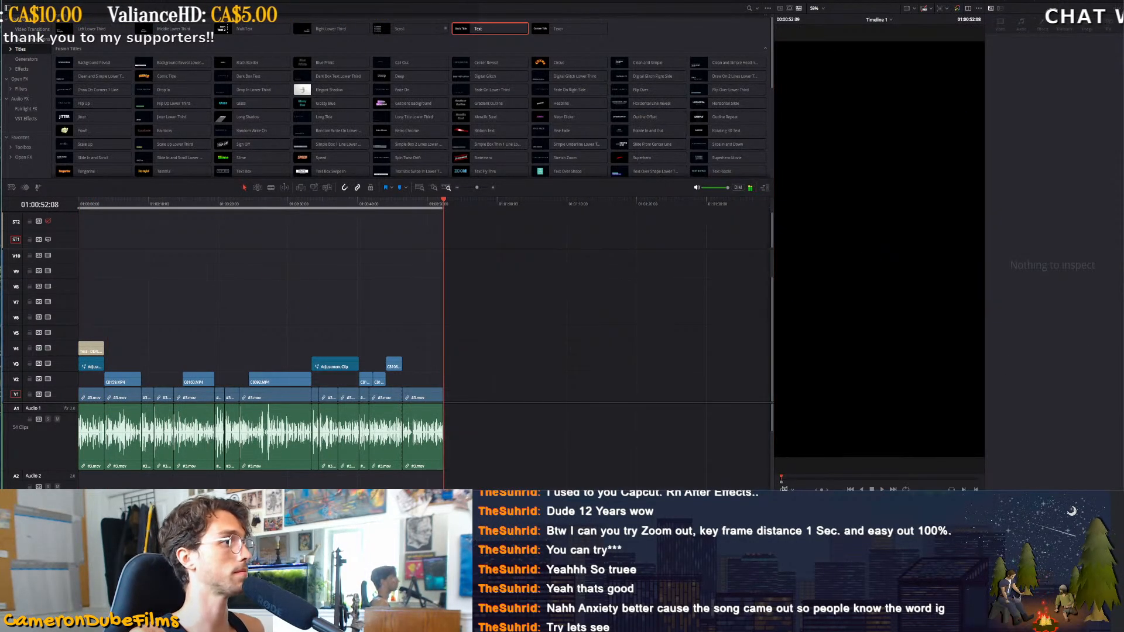
Try to create single-line subtitles from the audio with Auto language, the Subtitle Default preset and no gap between subtitles
left_click(158, 2)
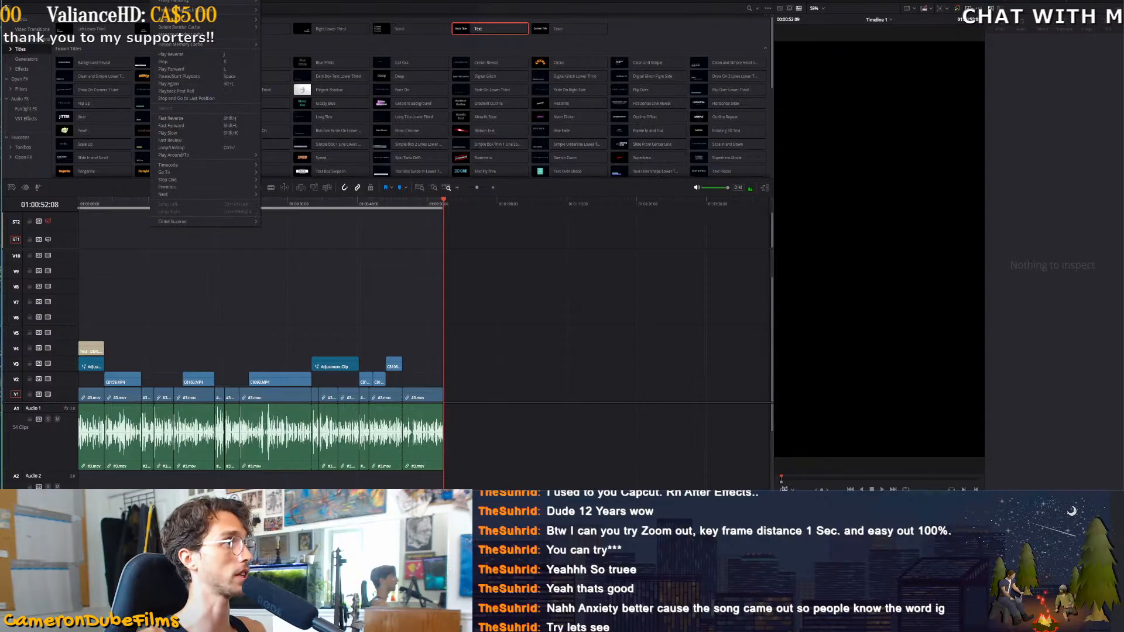
mouse_move(100, 2)
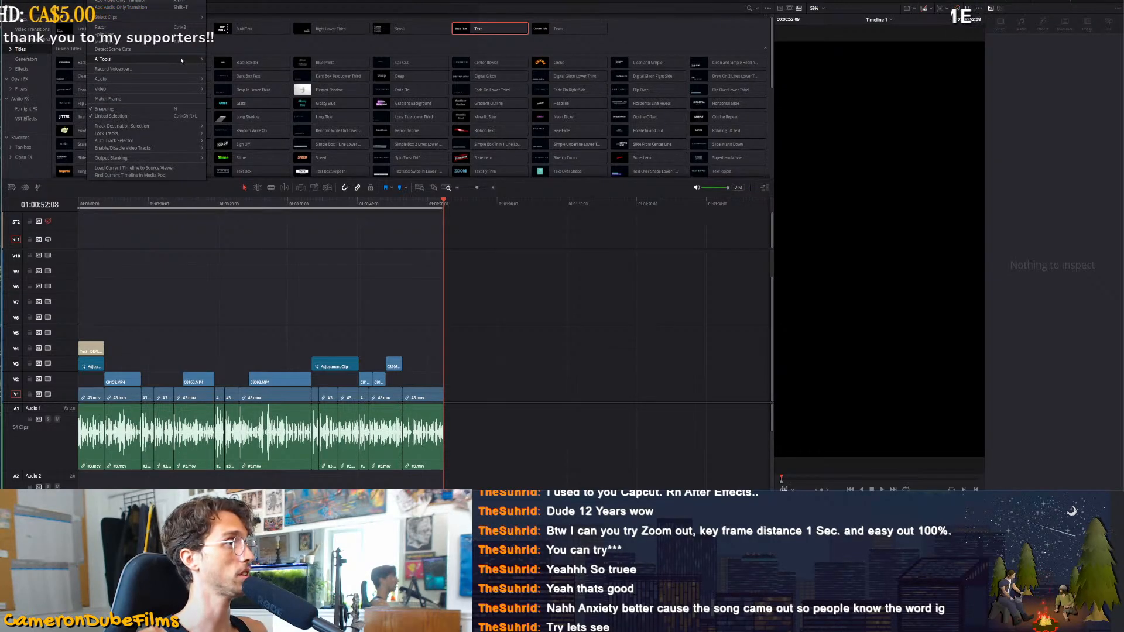
left_click(240, 63)
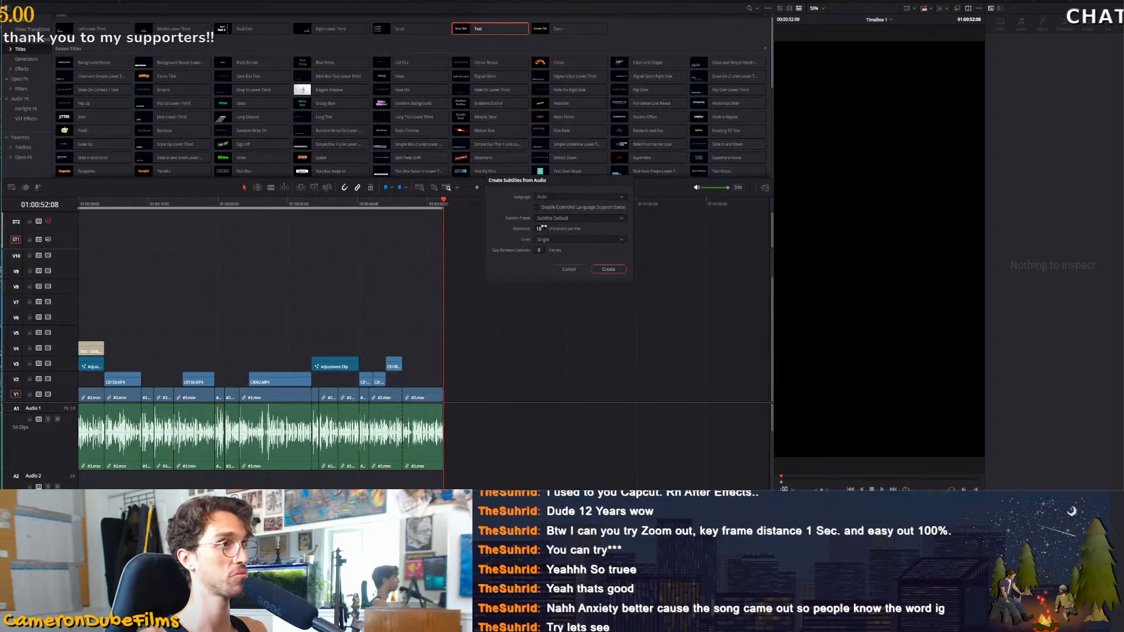
left_click(608, 269)
left_click(607, 251)
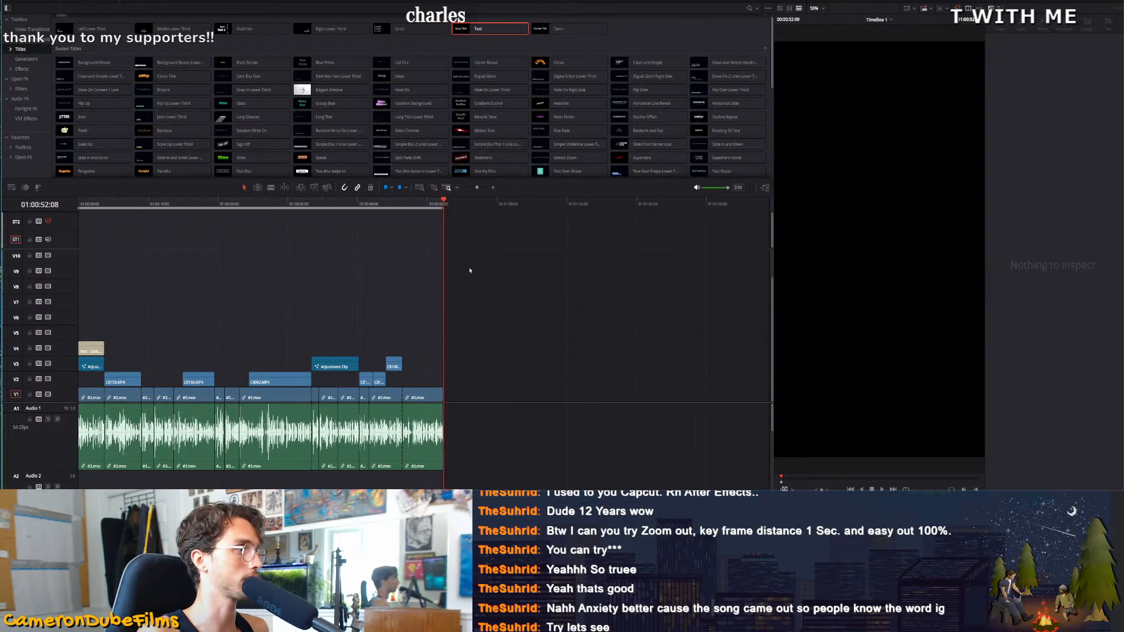
Replace the word ANXIETY with FRIGHT in the opening title so it reads "DEALING WITH STAGE FRIGHT??? ...ME TO"
left_click(94, 205)
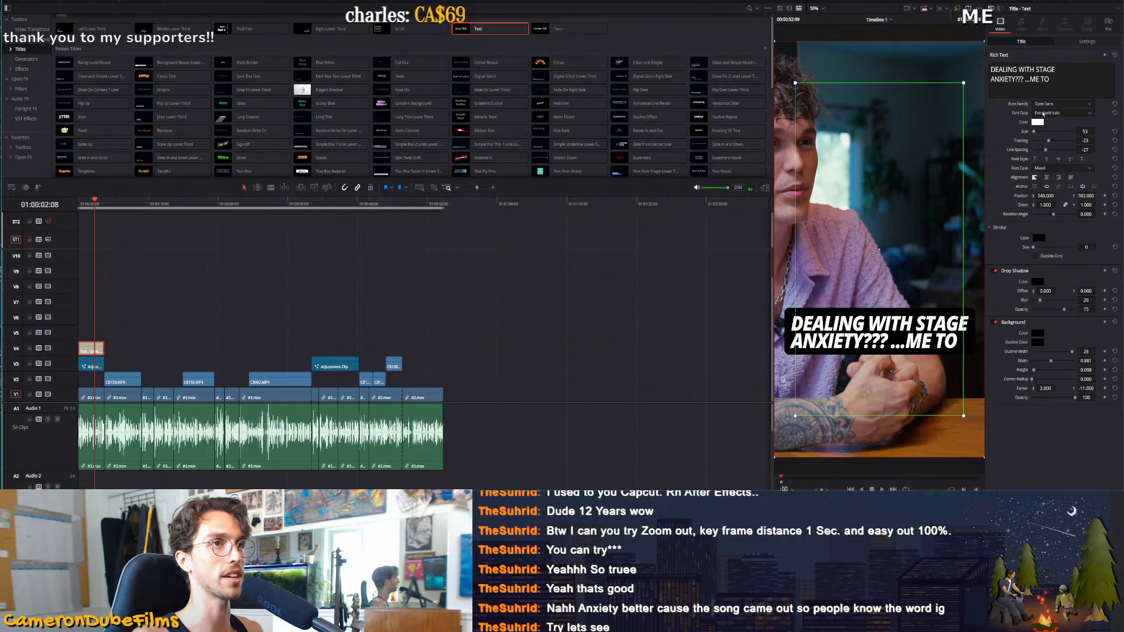
left_click(1015, 79)
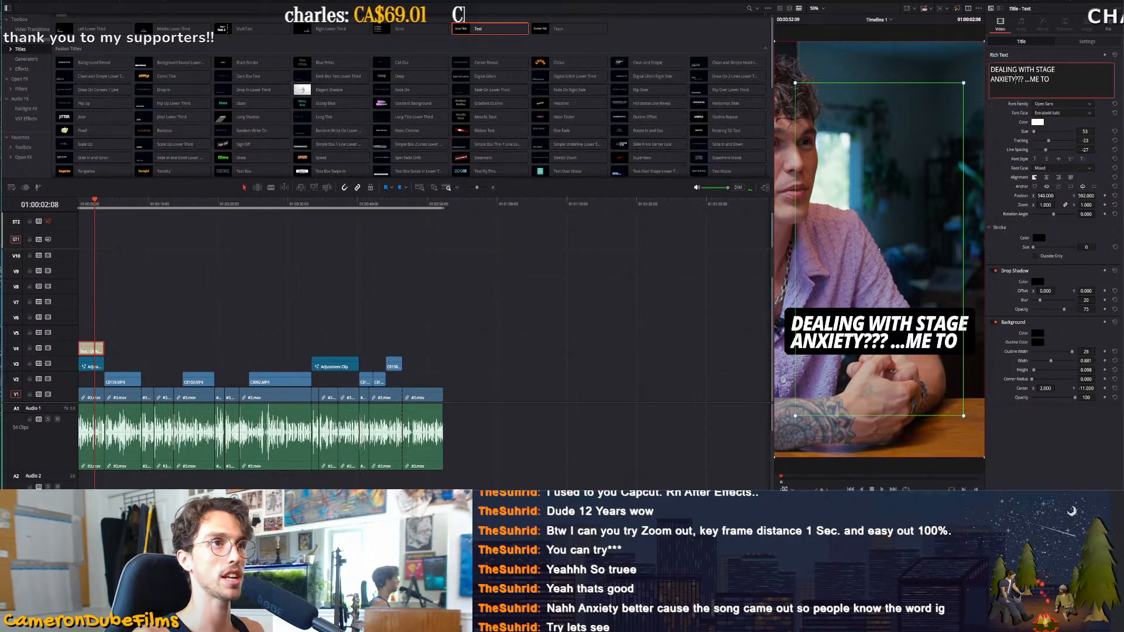
type("FRIGHT")
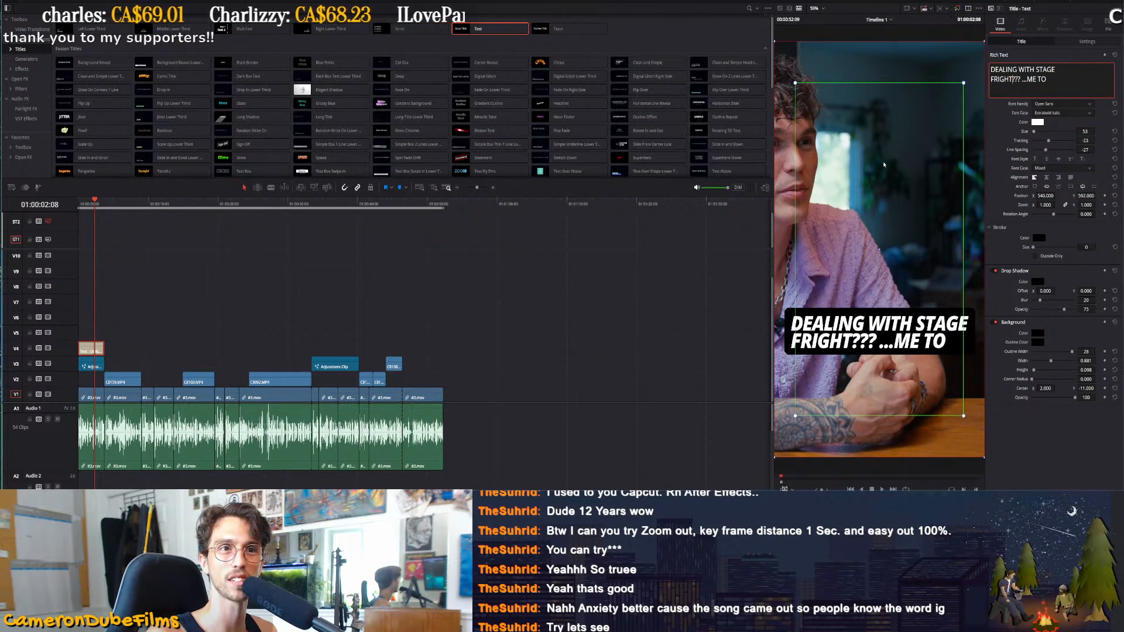
left_click(432, 262)
Play the last moments of the edit to check its ending and return to the start of the timeline
key("End")
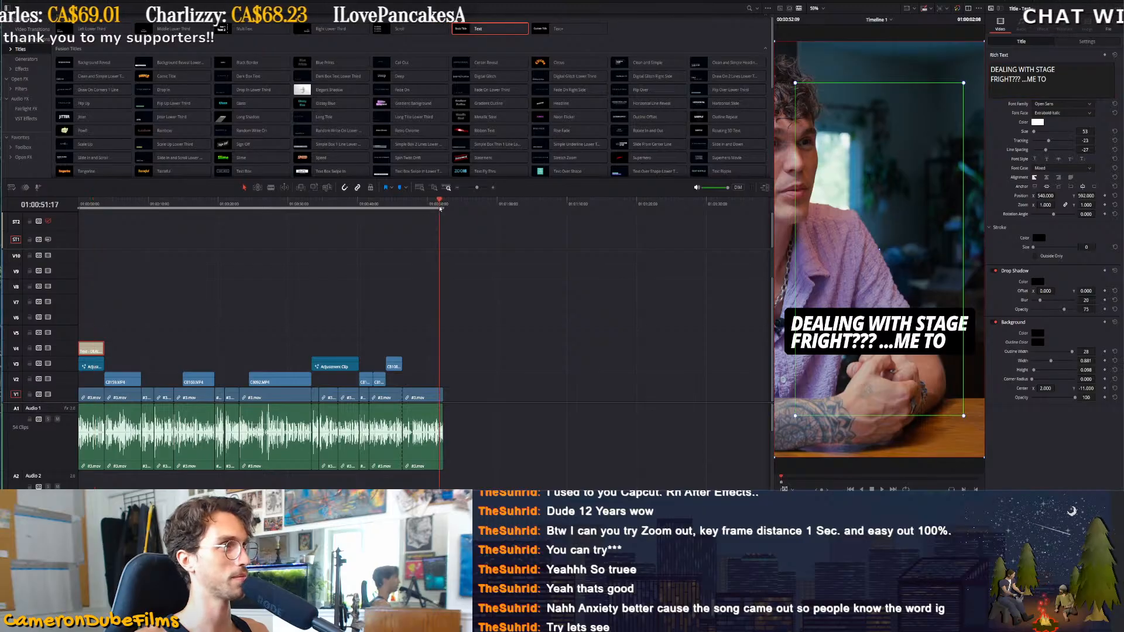
key("space")
key("space")
scroll(148, 237, "down", 10)
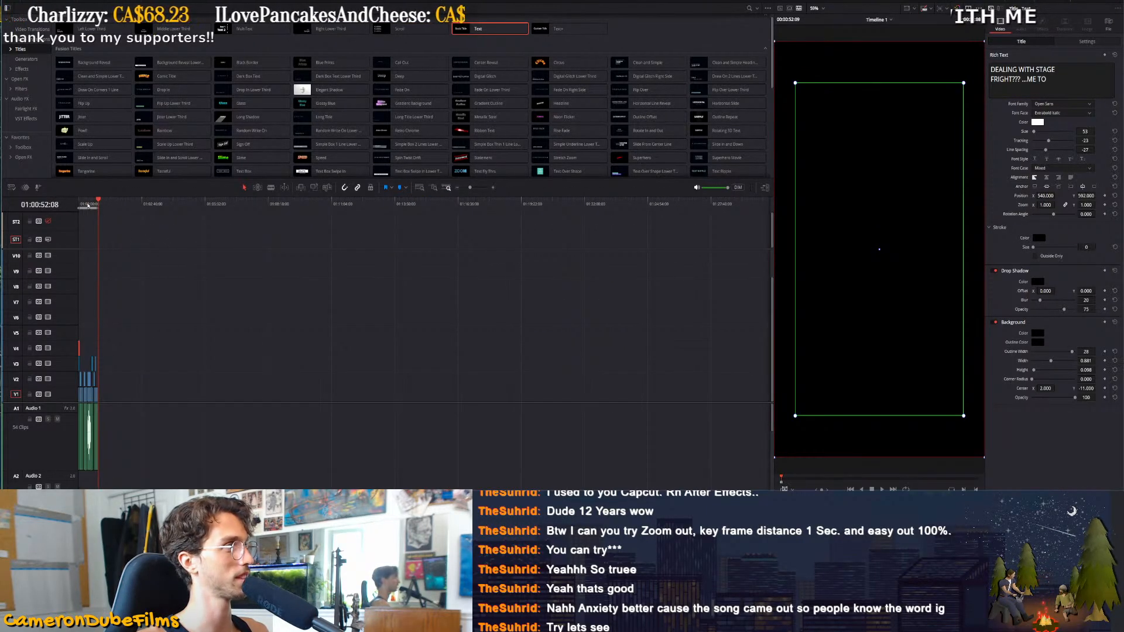
key("Home")
scroll(127, 274, "up", 10)
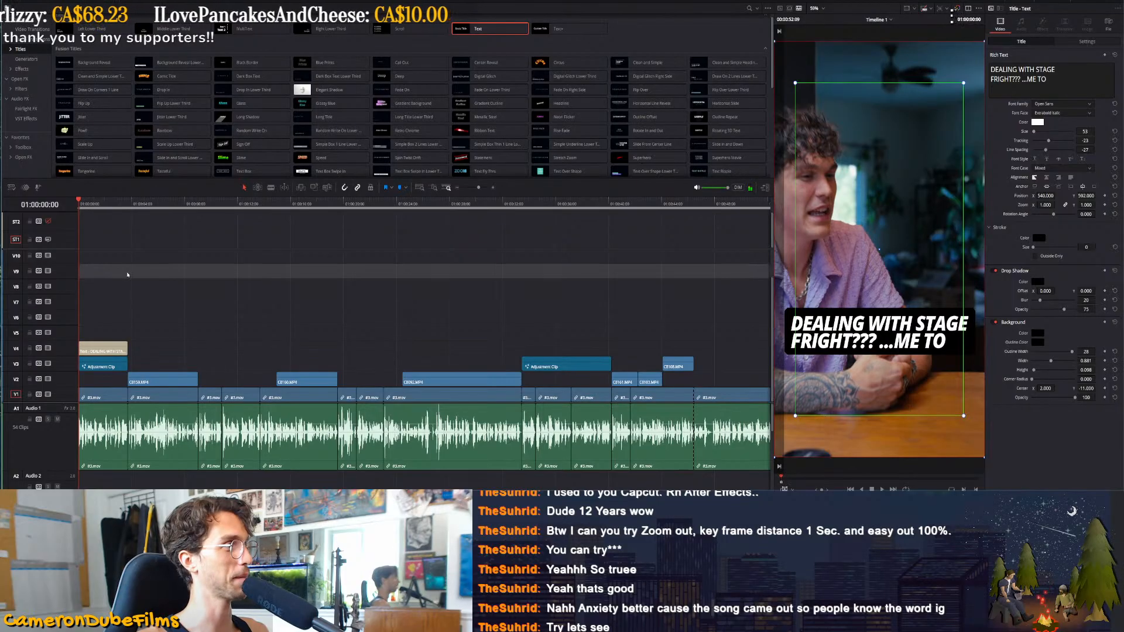
Look over the timeline around its start and switch to the Deliver page for exporting the short
scroll(128, 274, "down", 10)
scroll(115, 279, "up", 2)
scroll(104, 284, "down", 4)
scroll(117, 287, "down", 2)
scroll(126, 290, "up", 2)
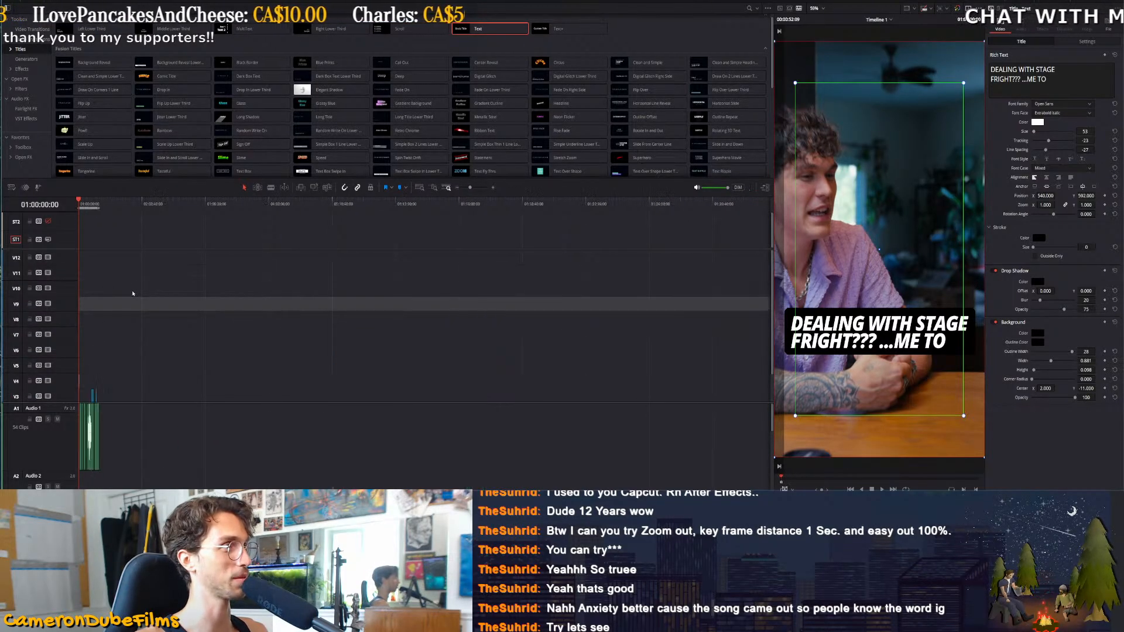
scroll(135, 290, "up", 8)
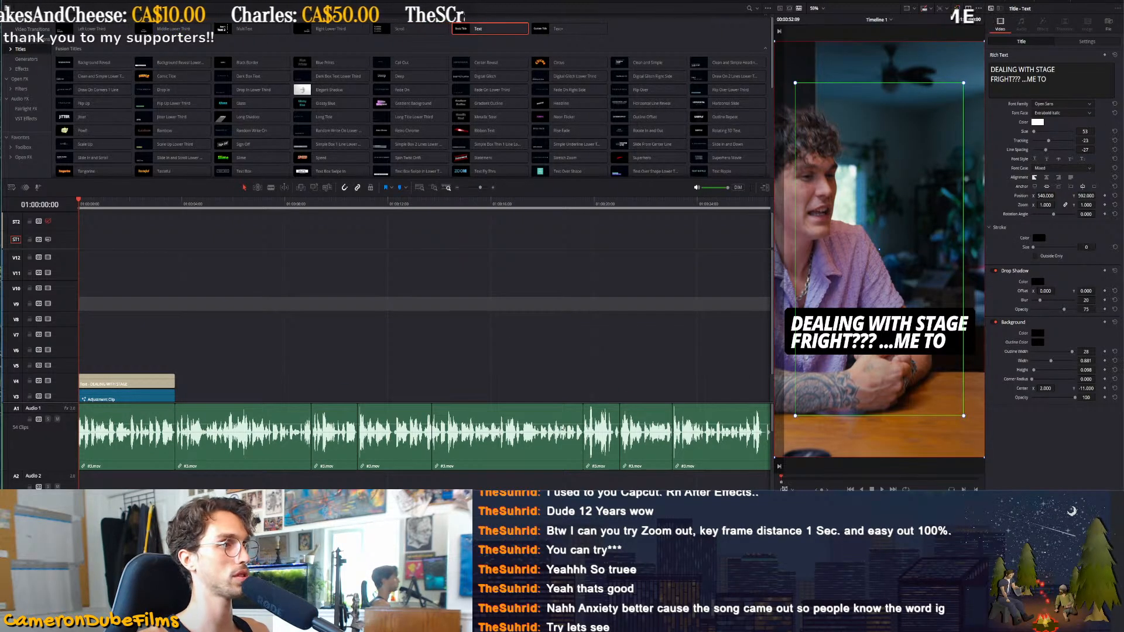
key("shift+8")
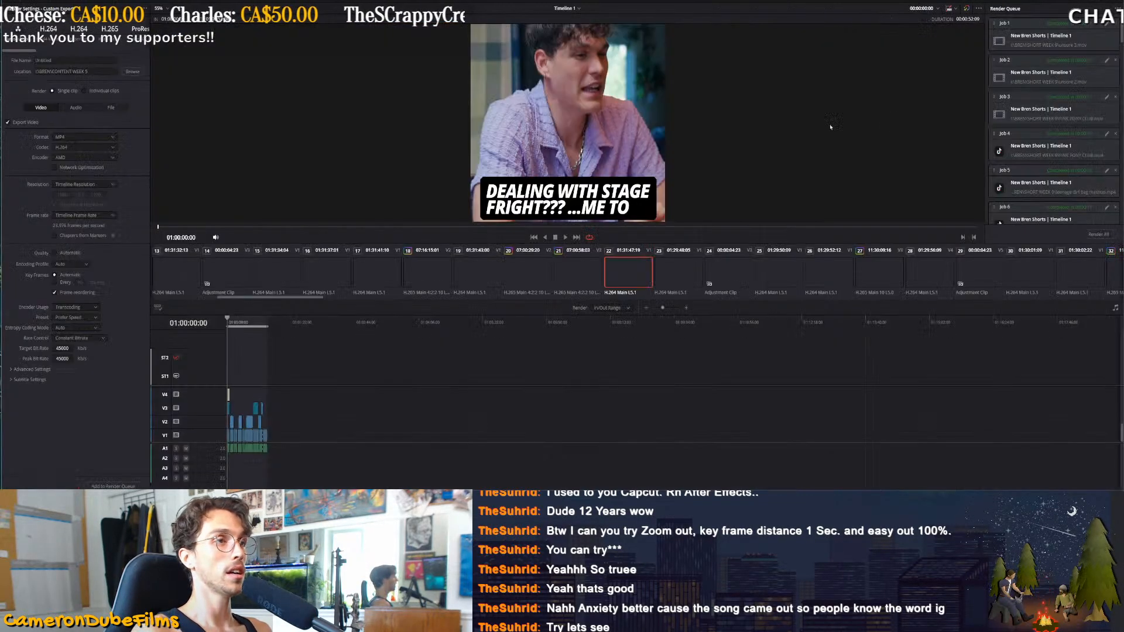
Return to the Edit page and create single-line subtitles from the timeline audio with Auto language, the Subtitle Default preset and no gap
key("shift+4")
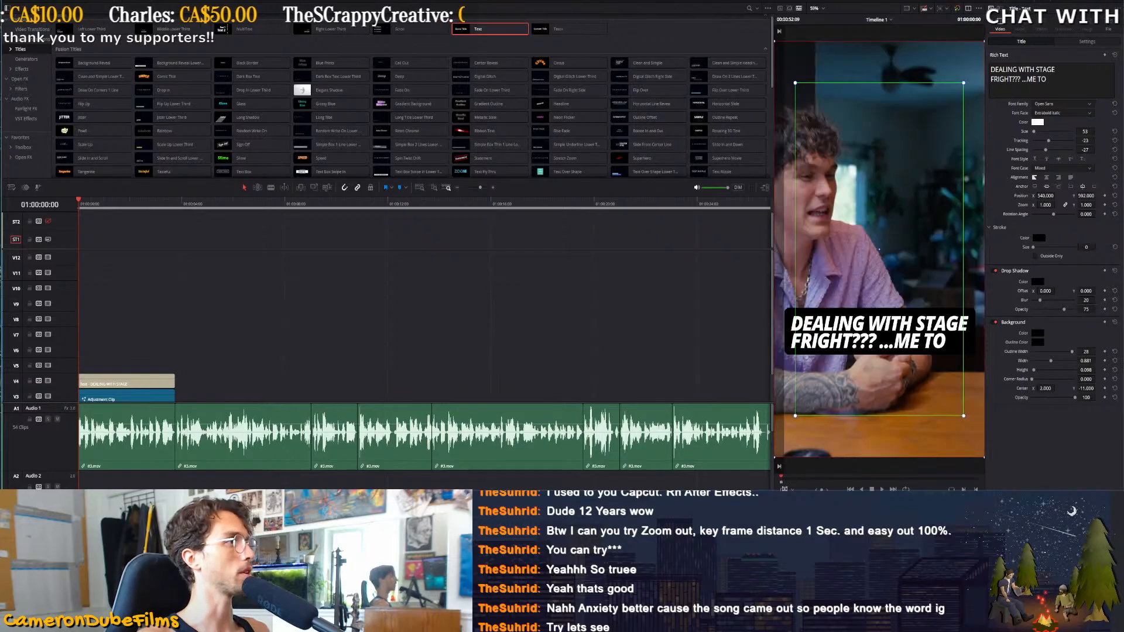
key("alt+t")
mouse_move(183, 61)
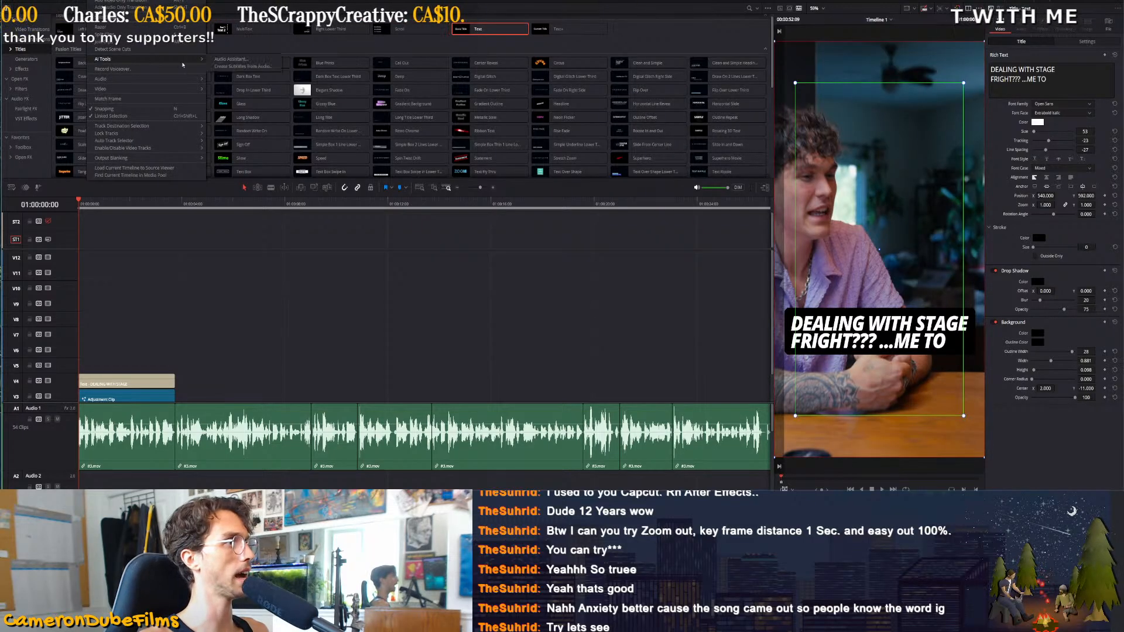
left_click(225, 60)
left_click(544, 202)
key("alt+t")
mouse_move(102, 60)
left_click(240, 68)
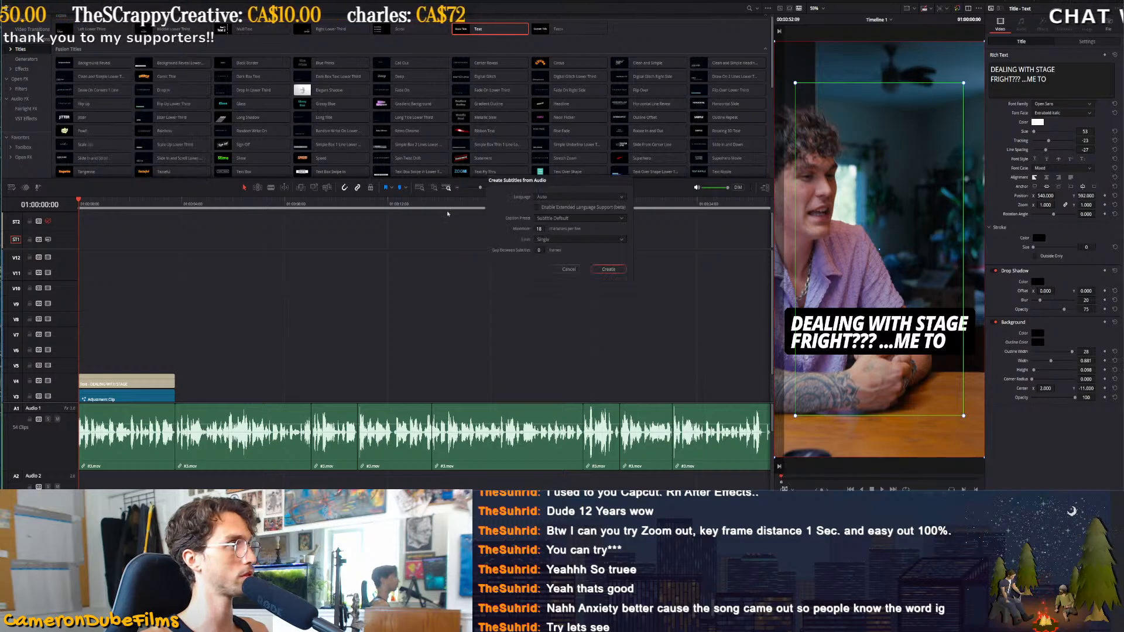
left_click(609, 270)
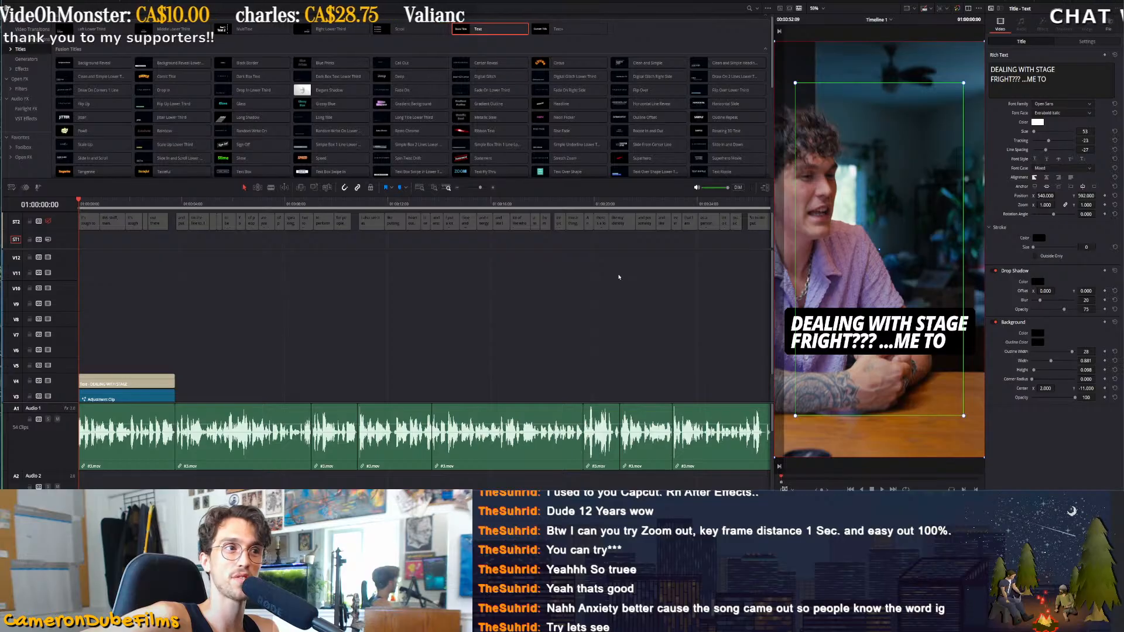
Replace the word FRIGHT with ANXIETY in the opening title so it reads "DEALING WITH STAGE ANXIETY??? ...ME TO"
left_click(1007, 80)
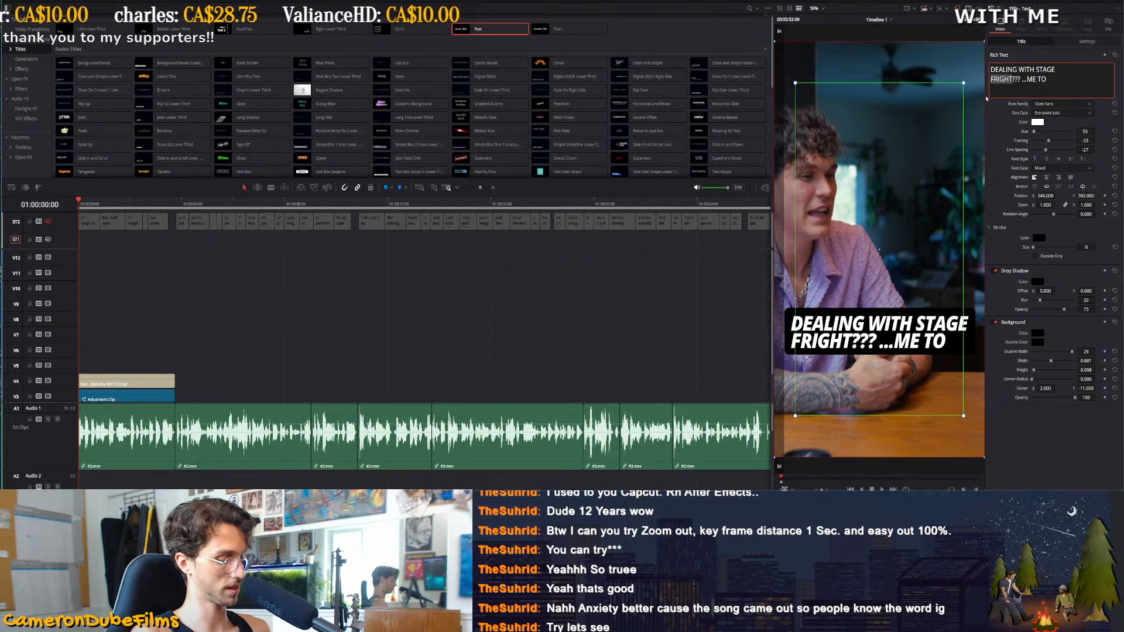
type("ANXIETY")
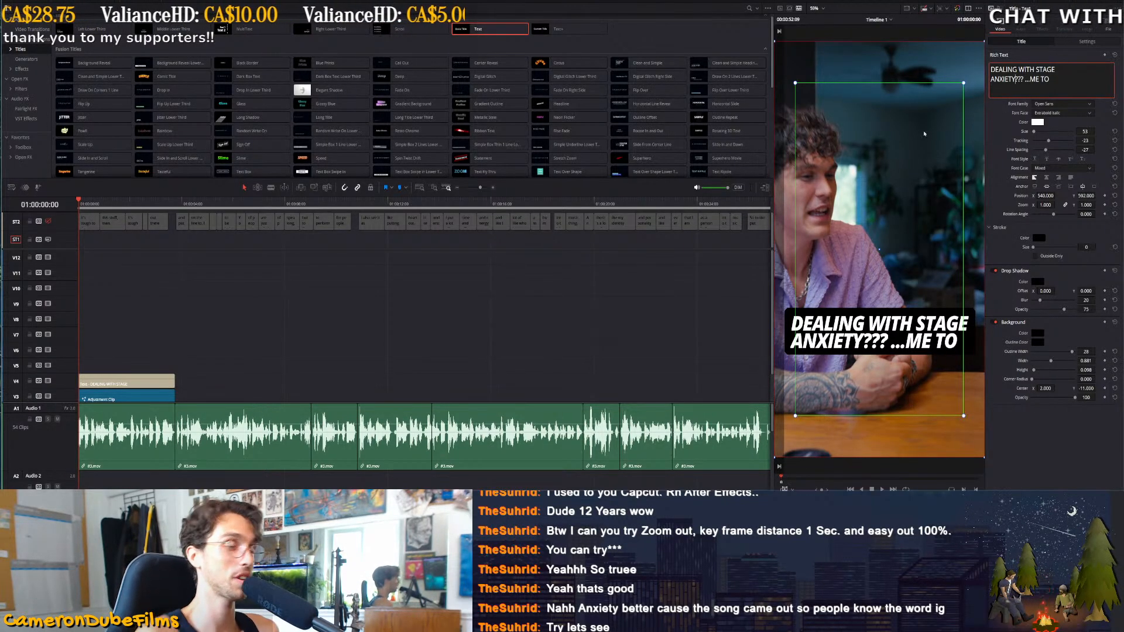
left_click(542, 265)
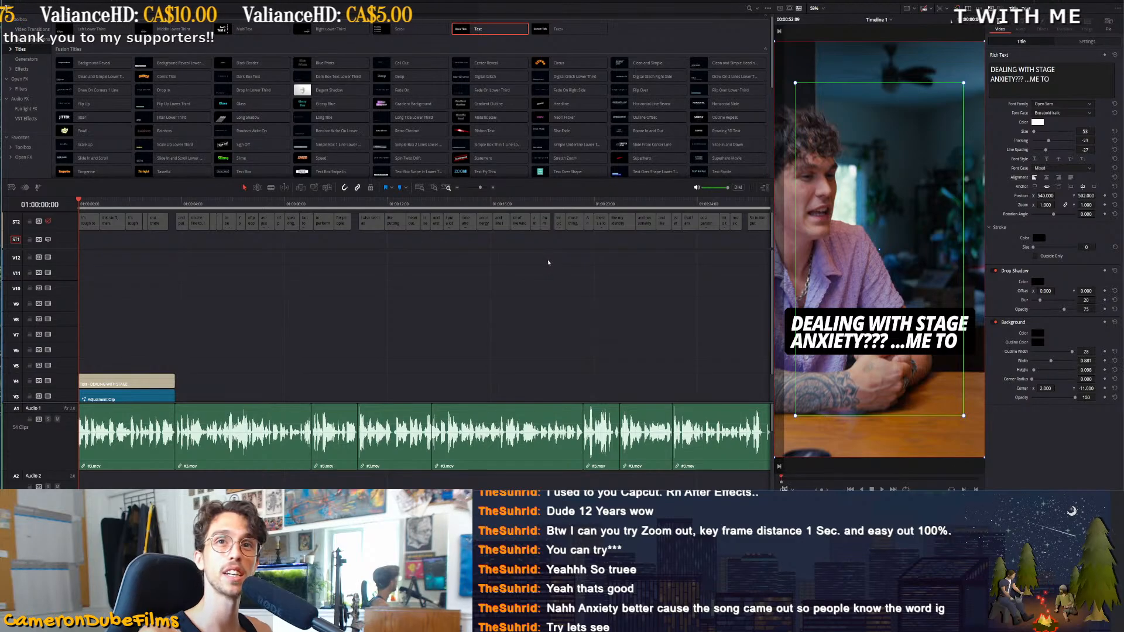
Move all the generated subtitles from subtitle track ST2 to the styled track ST1
scroll(542, 275, "down", 3)
scroll(542, 279, "down", 3)
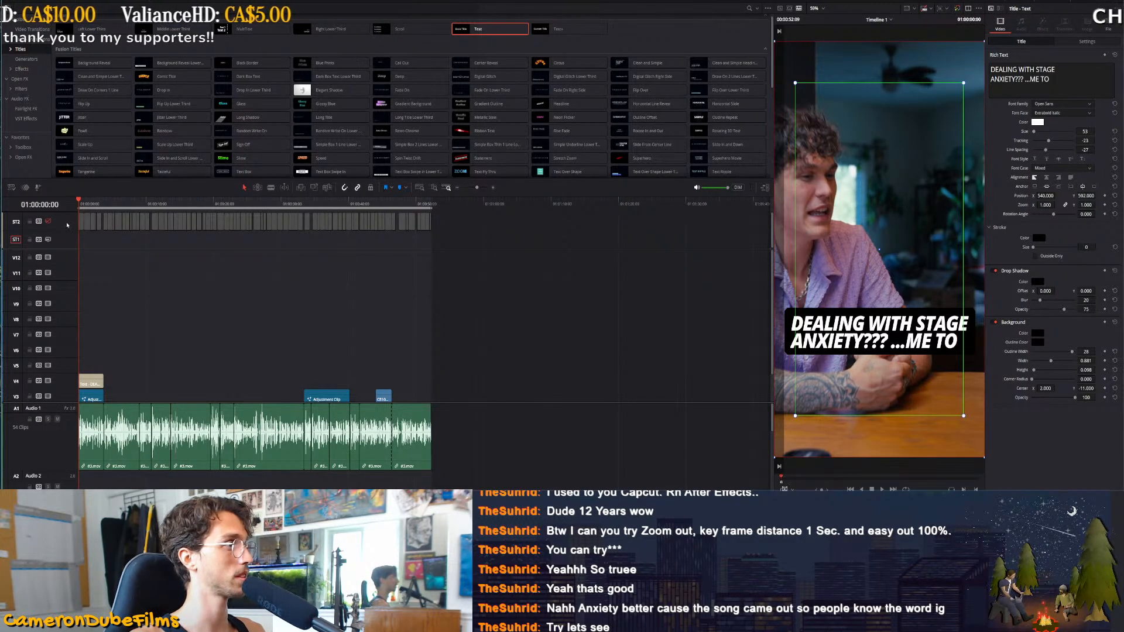
left_click_drag(453, 229, 27, 208)
key("alt+Down")
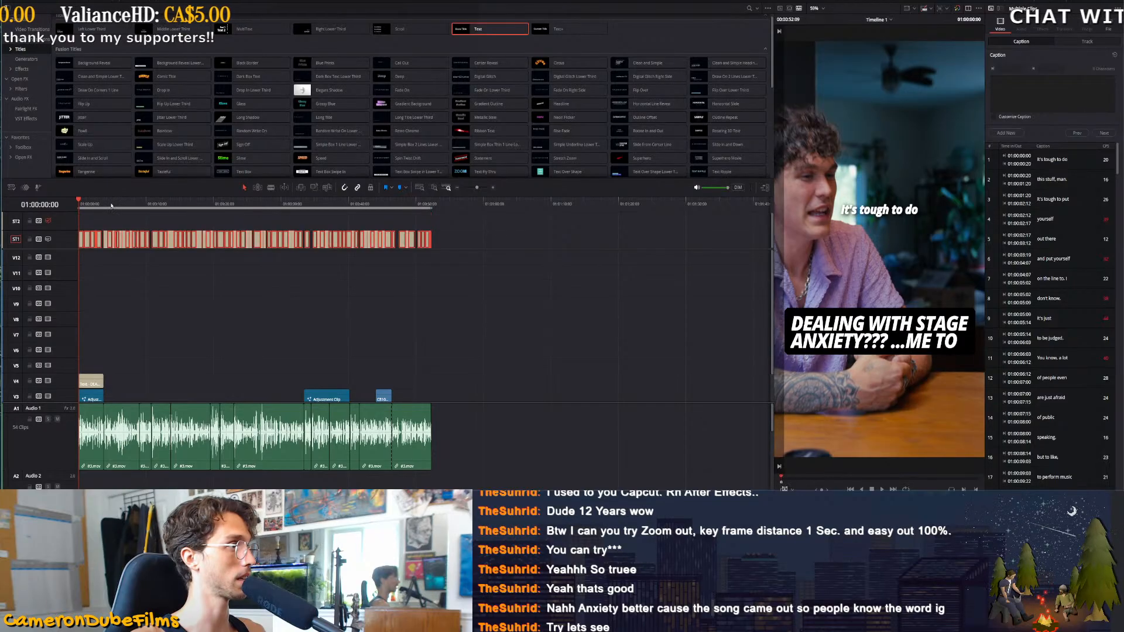
Lower the captions of the whole ST1 subtitle track by setting their vertical position to 952
key("space")
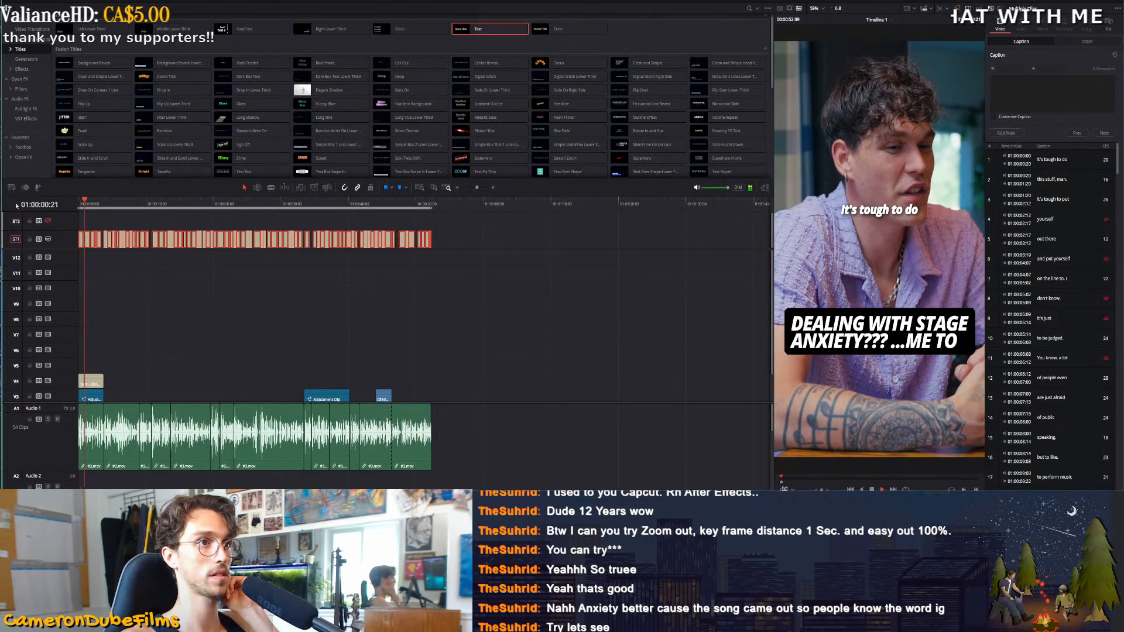
left_click_drag(90, 202, 79, 202)
scroll(139, 264, "up", 4)
key("space")
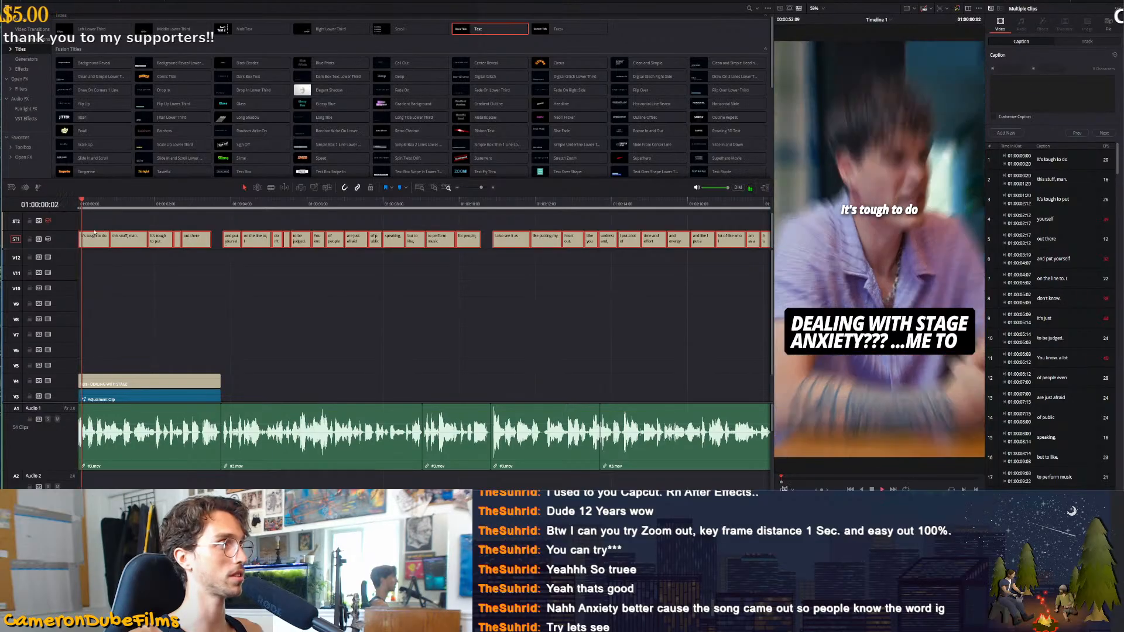
key("space")
left_click(93, 221)
left_click(1088, 41)
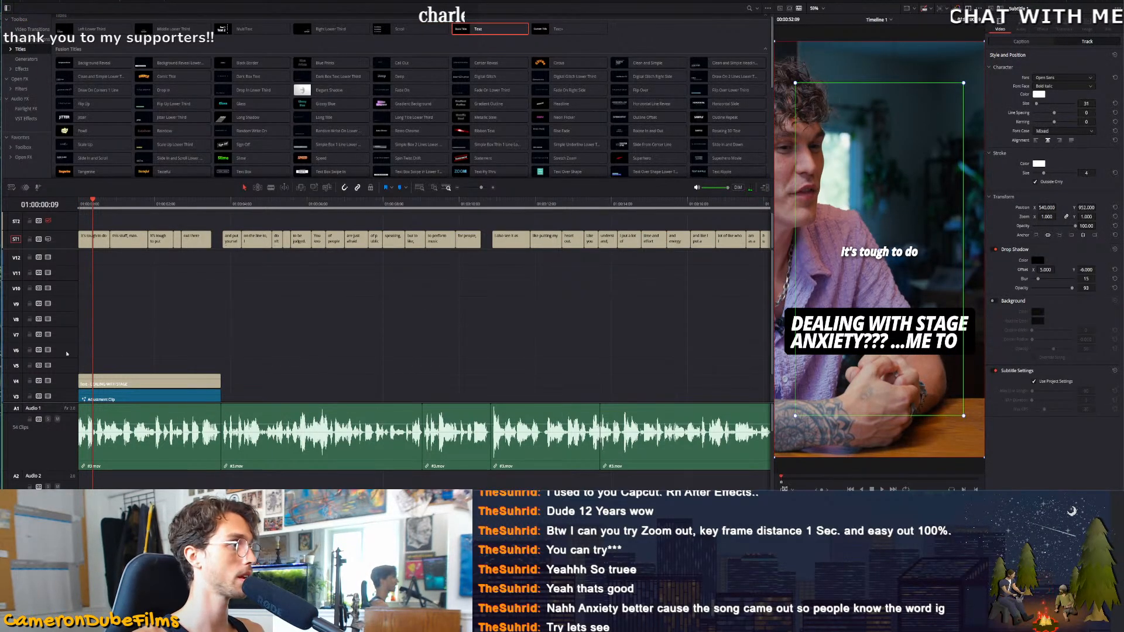
left_click(86, 256)
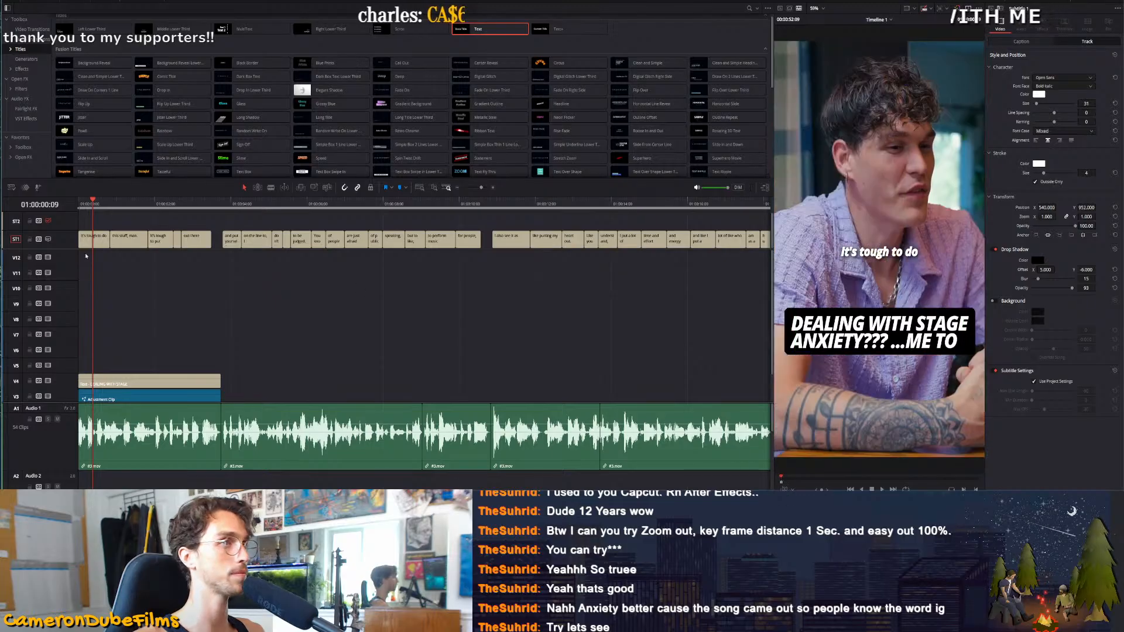
Play the short through from its opening to check the wording and timing of the subtitles
key("space")
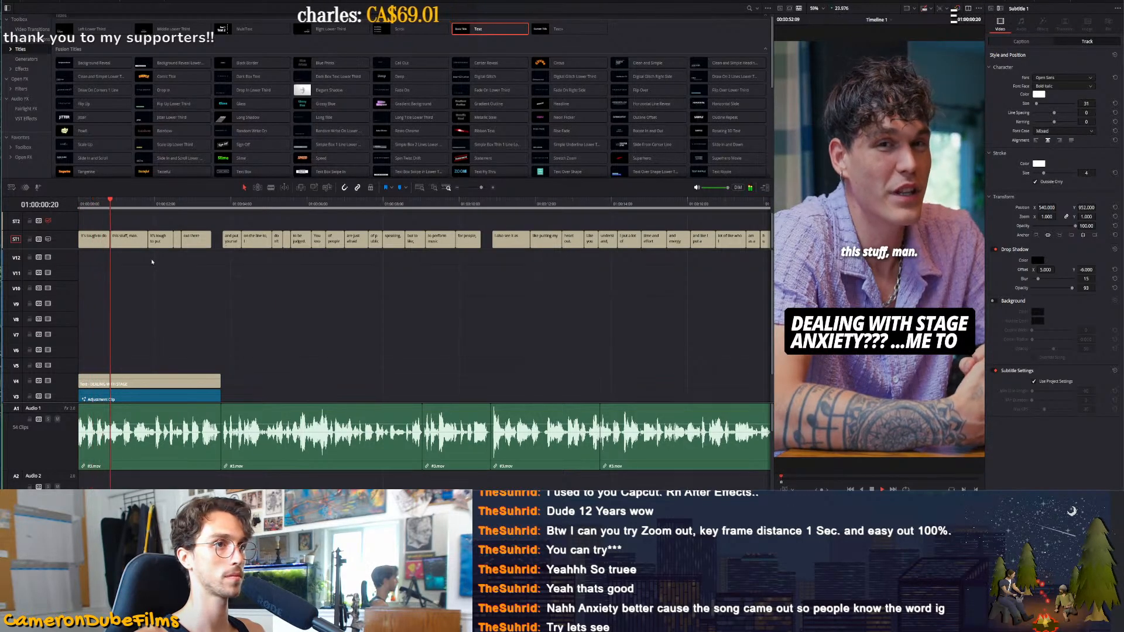
scroll(158, 271, "up", 2)
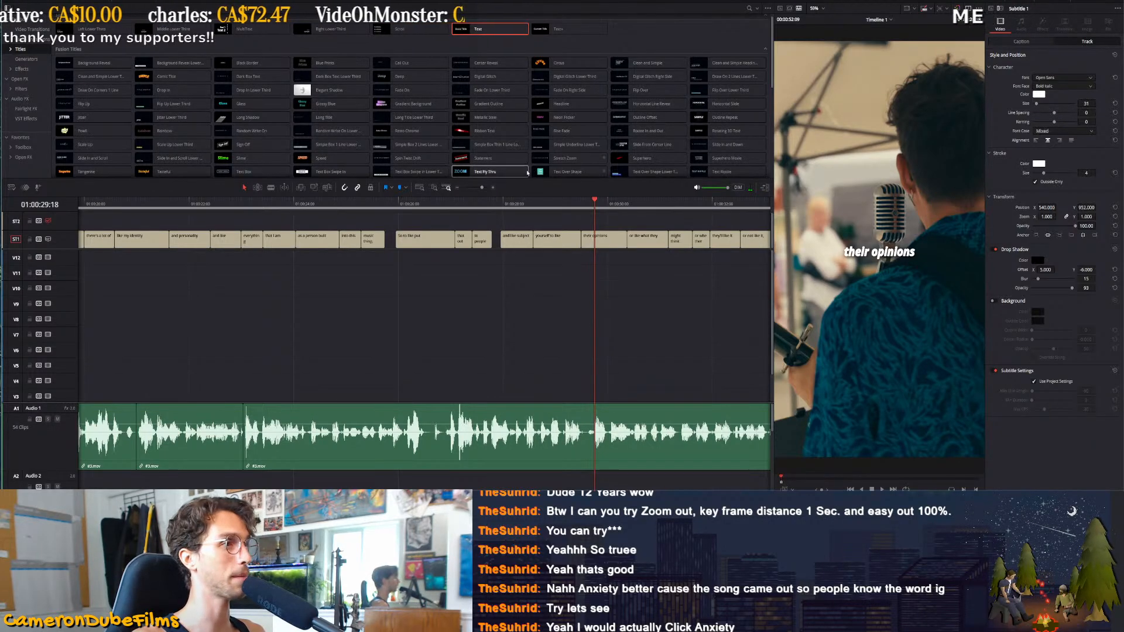
left_click_drag(771, 11, 665, 117)
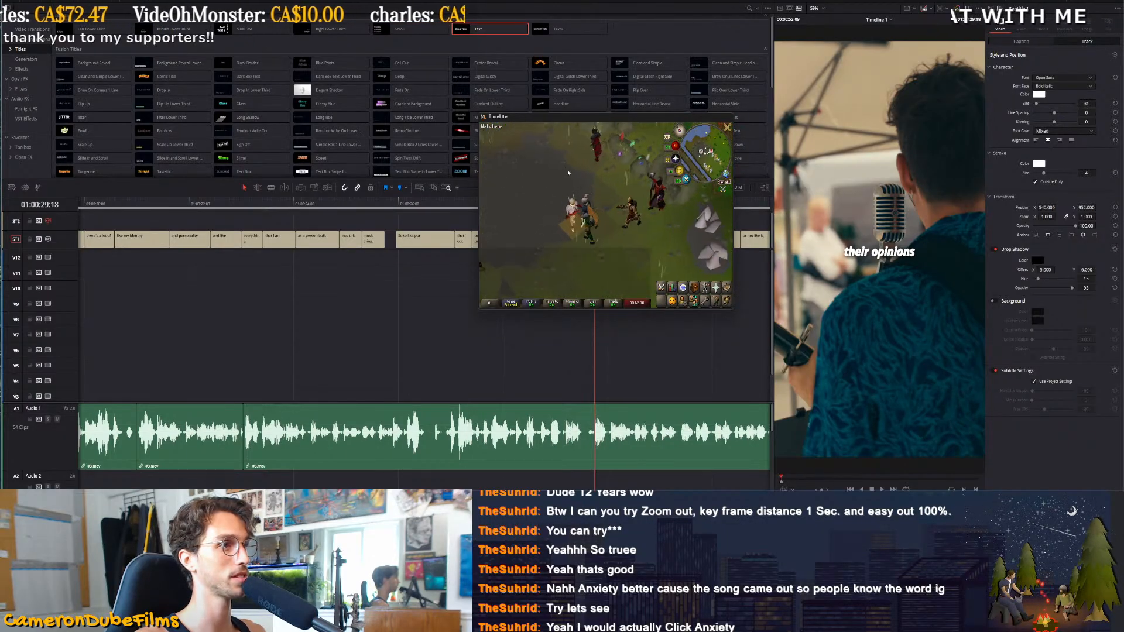
left_click_drag(631, 121, 460, 0)
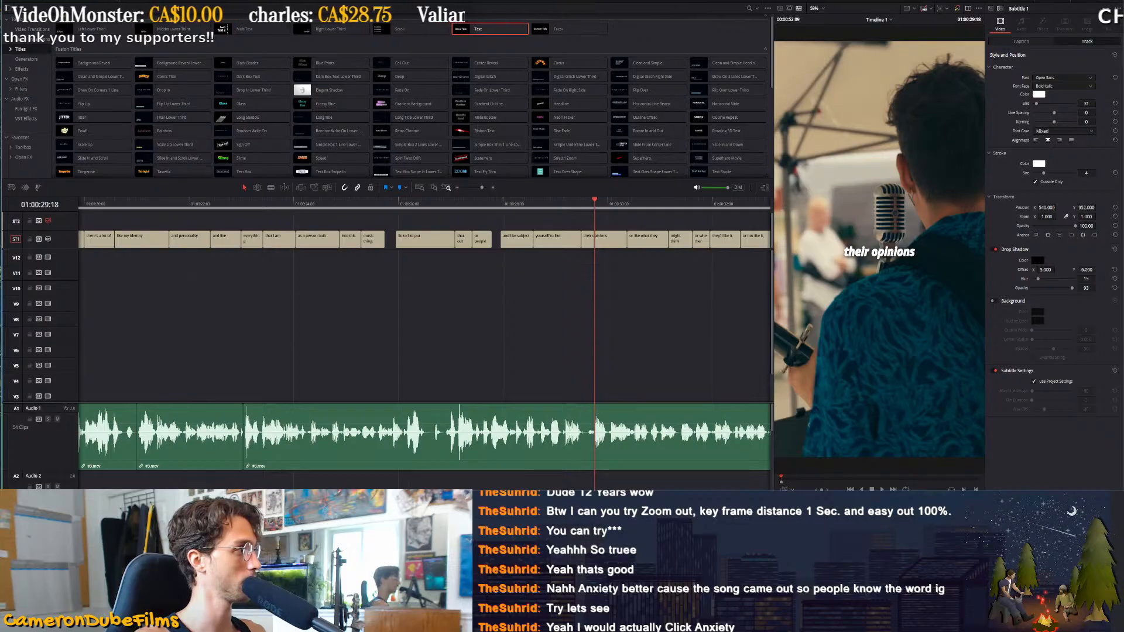
left_click(539, 320)
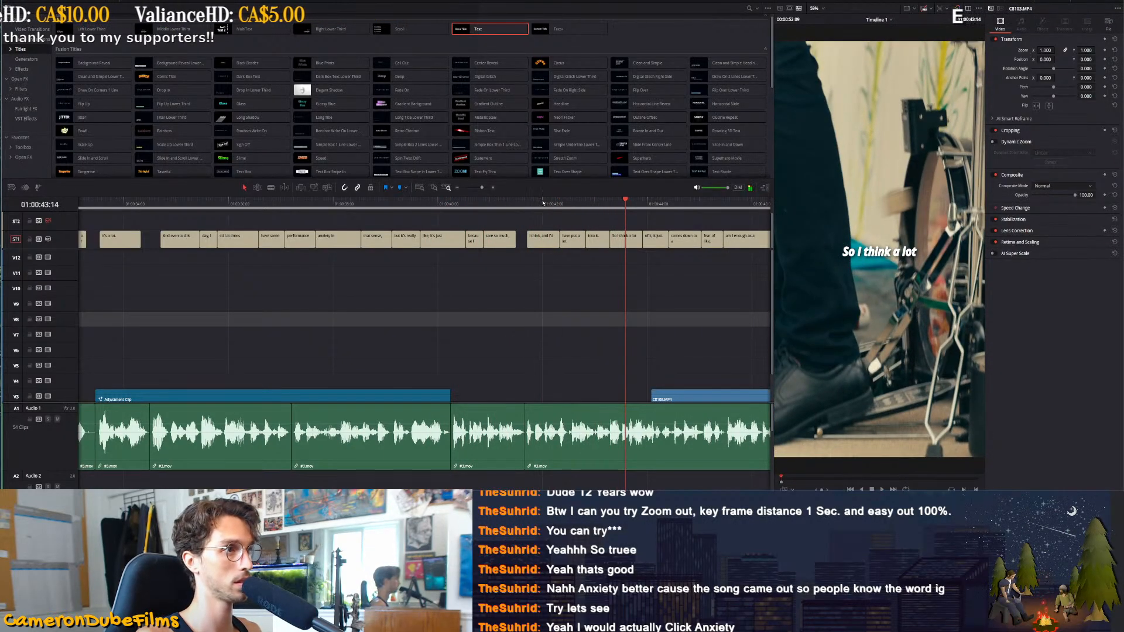
Correct the caption at 01:00:42:00 so it reads "I think, and I"
left_click(542, 203)
left_click(544, 240)
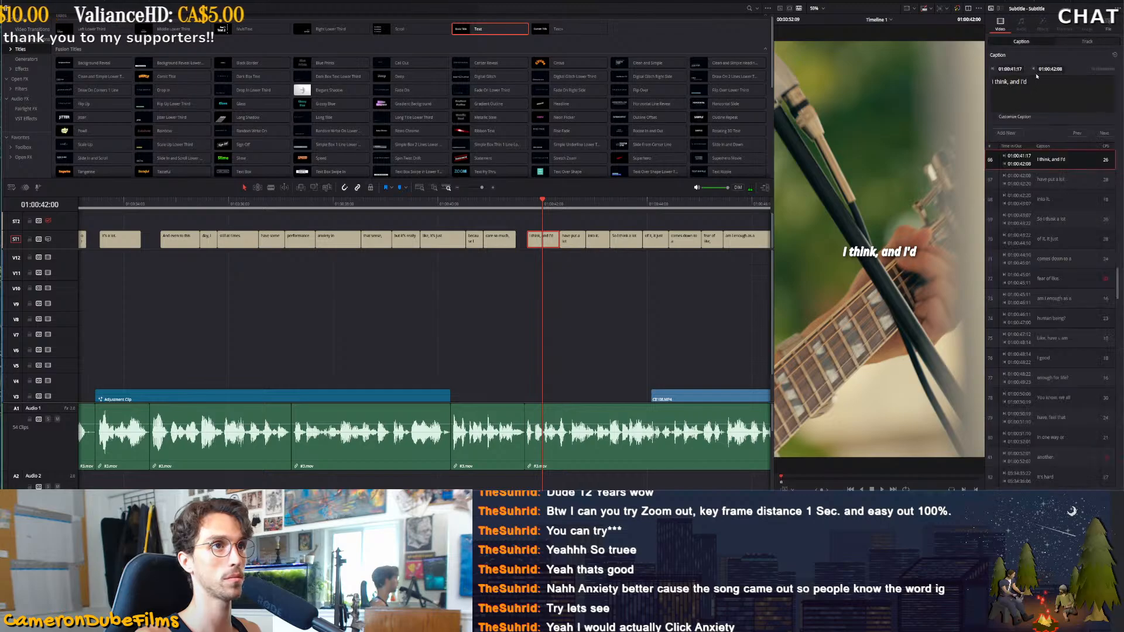
key("BackSpace")
key("BackSpace")
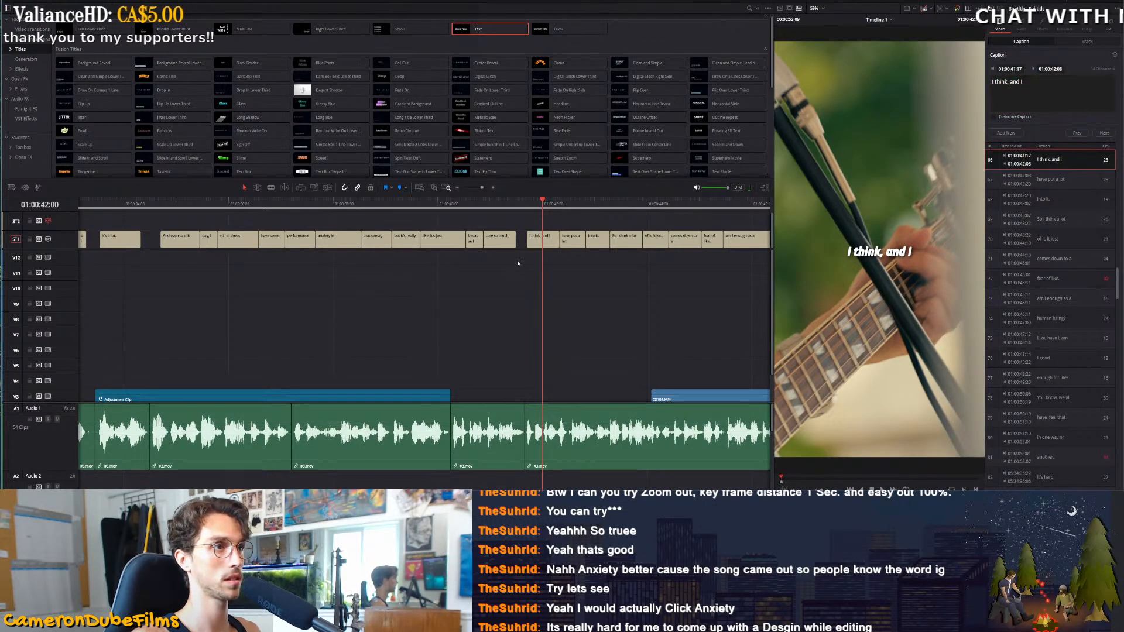
left_click(518, 263)
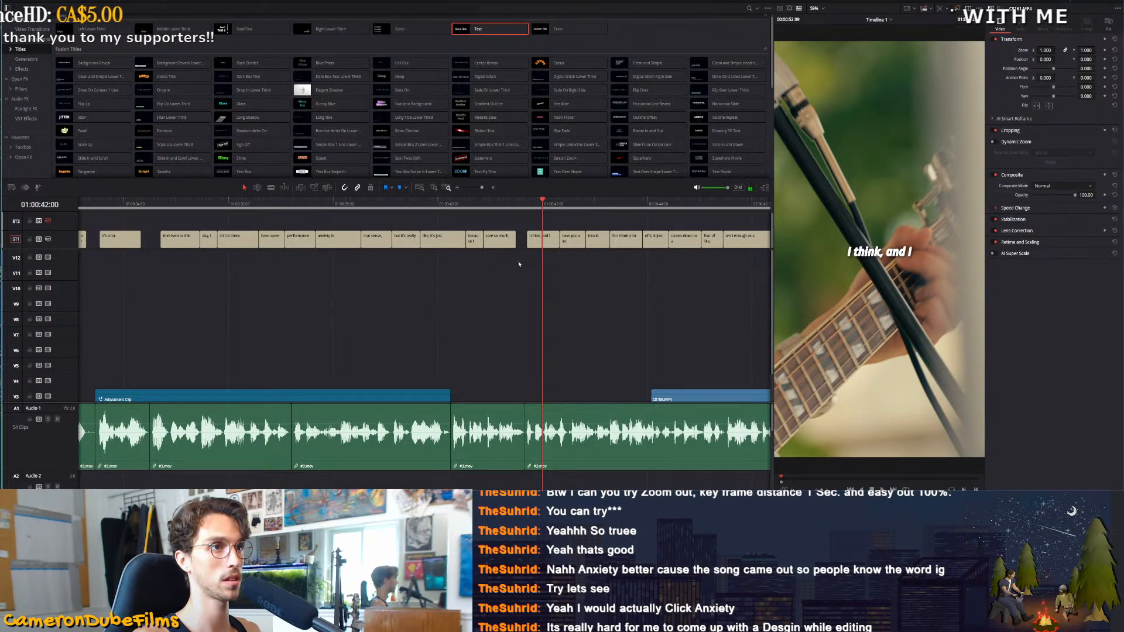
Correct the caption starting at 01:00:43:22 so it reads "of it, just"
key("space")
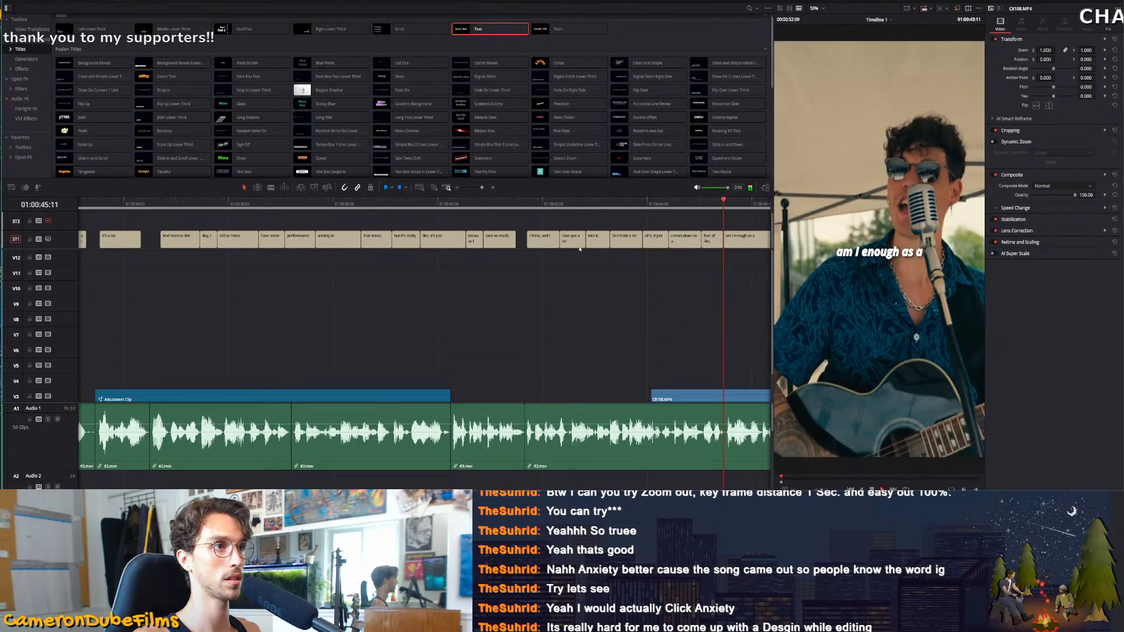
left_click(655, 237)
left_click(1010, 82)
key("BackSpace")
key("BackSpace")
key("BackSpace")
Cut the edit at 01:00:47:21 and ripple-trim away the stumbled words that follow, before "I good enough for life?"
left_click(654, 201)
key("space")
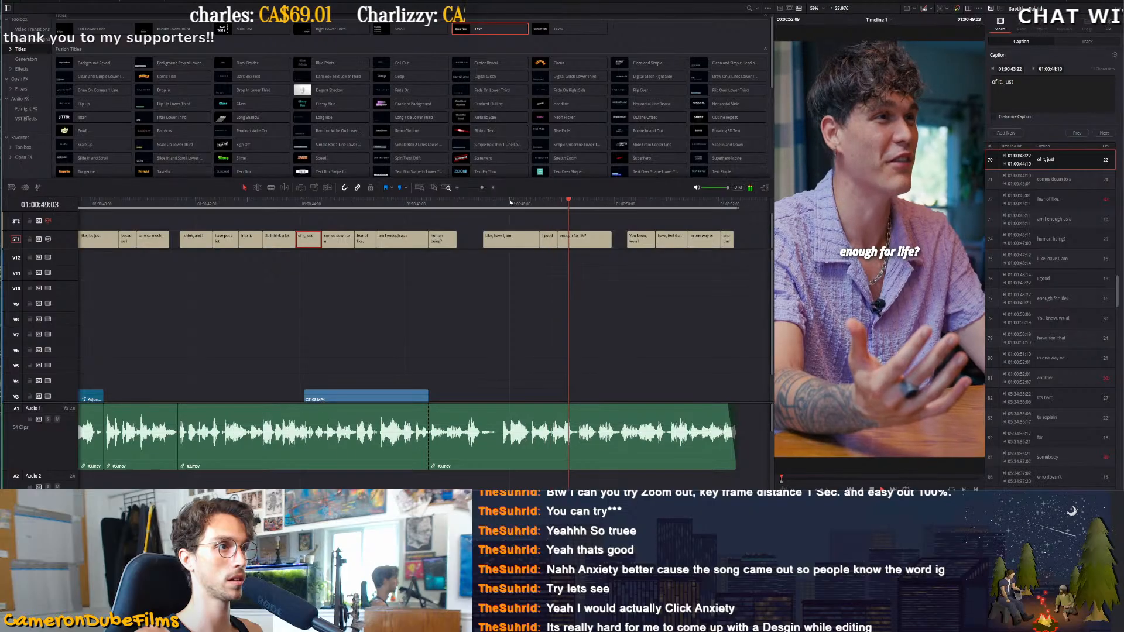
left_click(499, 204)
key("ctrl+=")
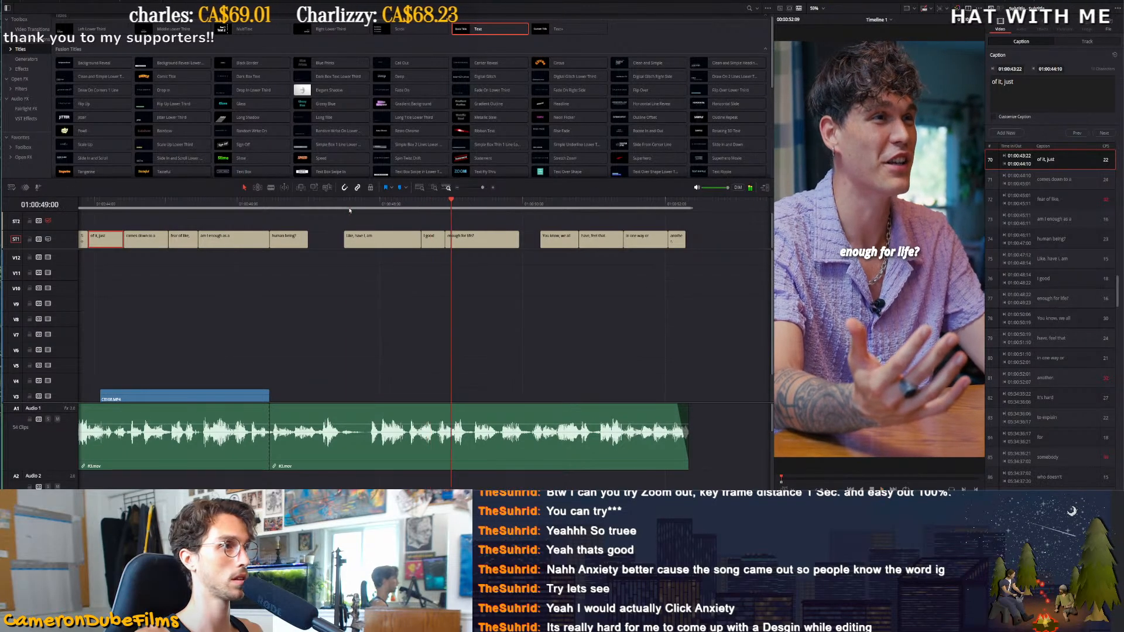
left_click(326, 205)
scroll(419, 377, "up", 2)
left_click(443, 201)
key("ctrl+b")
left_click_drag(442, 205, 491, 223)
left_click(524, 292)
key("ctrl+shift+[")
Clear the text of the short "Like, have I, am" caption fragment just after the new cut
left_click(447, 240)
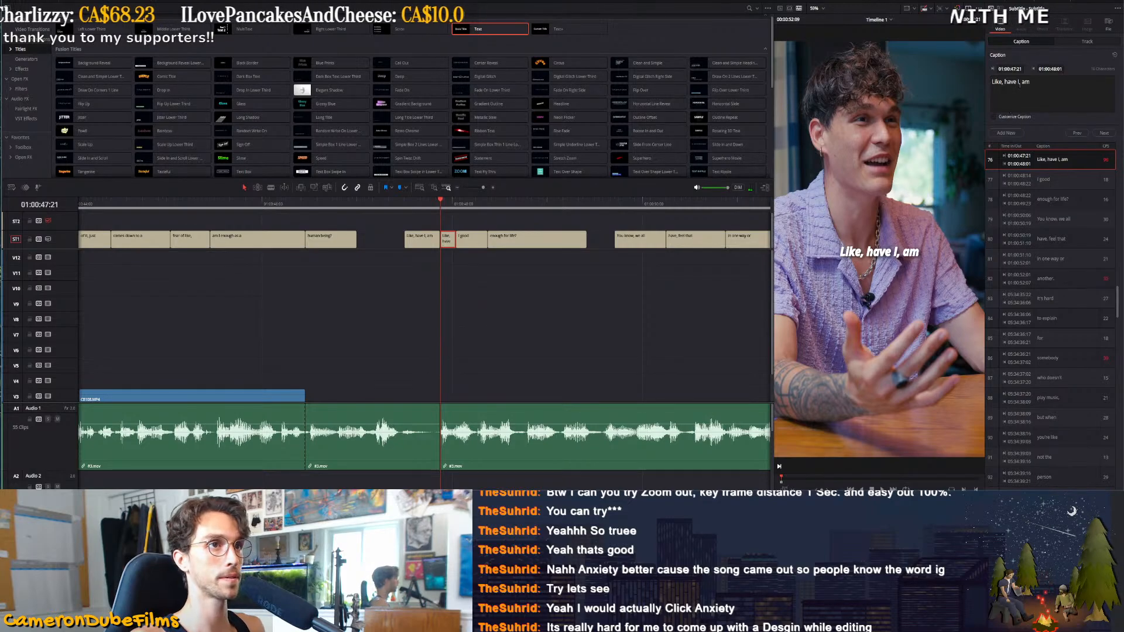
left_click(1056, 83)
key("ctrl+a")
key("BackSpace")
left_click(446, 242)
Play the passage around the new cut and delete the "Like, have I, am" caption that precedes it
left_click_drag(433, 205, 316, 208)
key("space")
key("space")
left_click(388, 218)
key("space")
key("space")
left_click_drag(385, 209, 405, 208)
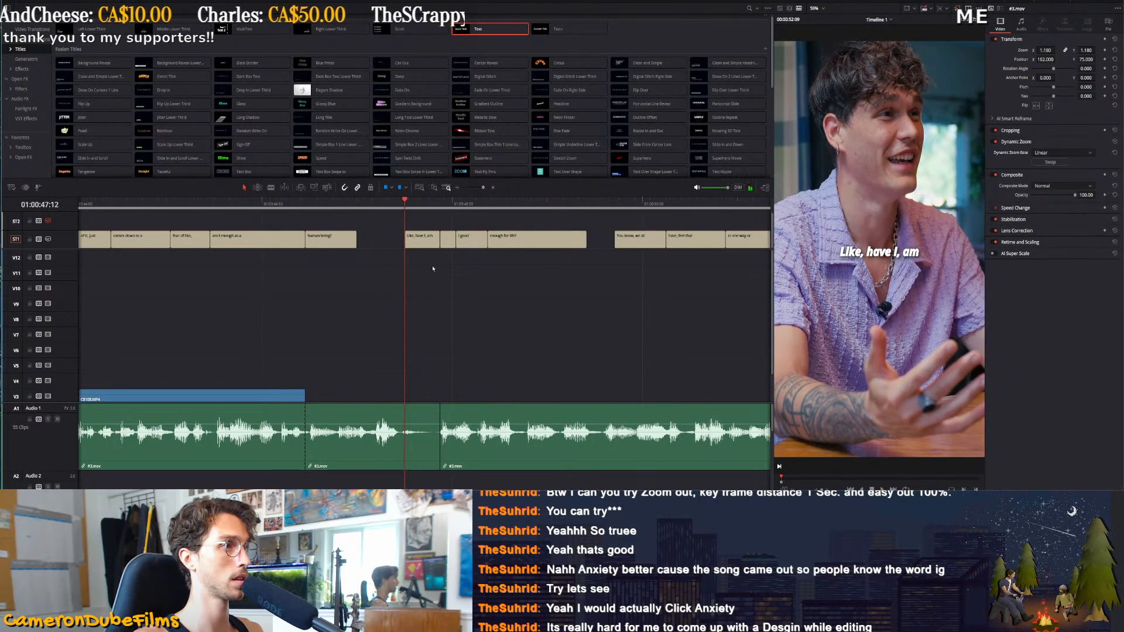
left_click(426, 240)
key("space")
key("BackSpace")
left_click(373, 205)
key("space")
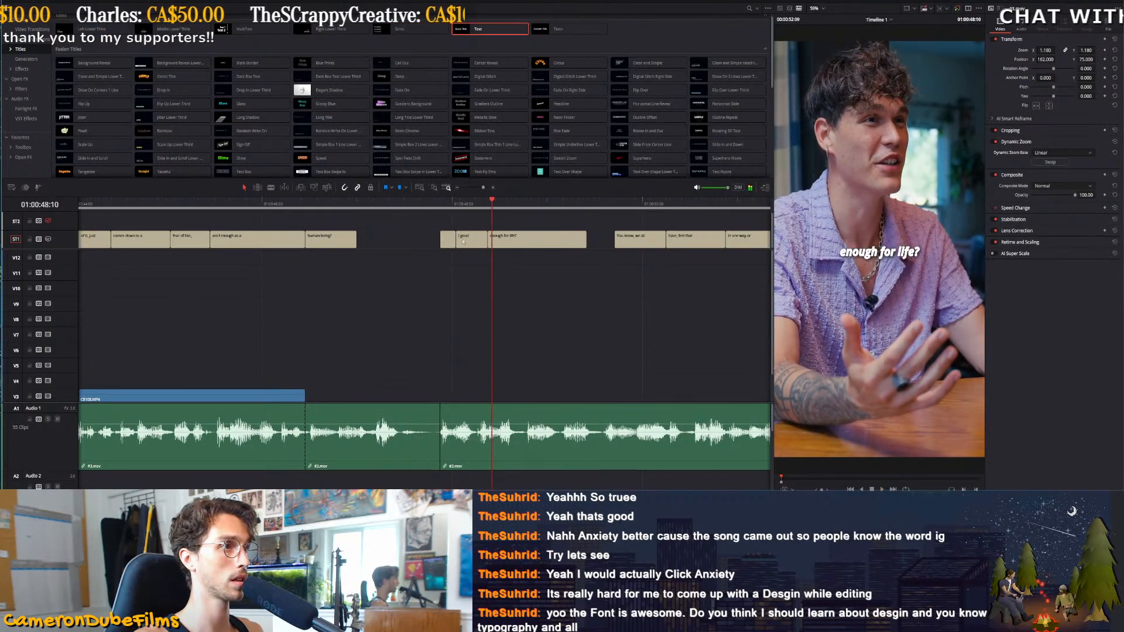
Remove the leftover caption fragment after the cut and extend the "I good" caption back to start at 01:00:47:21
left_click_drag(441, 237, 440, 239)
left_click(460, 240)
left_click(467, 244)
Reword the "I good" caption to "Am I good" and play the passage from the cut to check it
left_click(1063, 111)
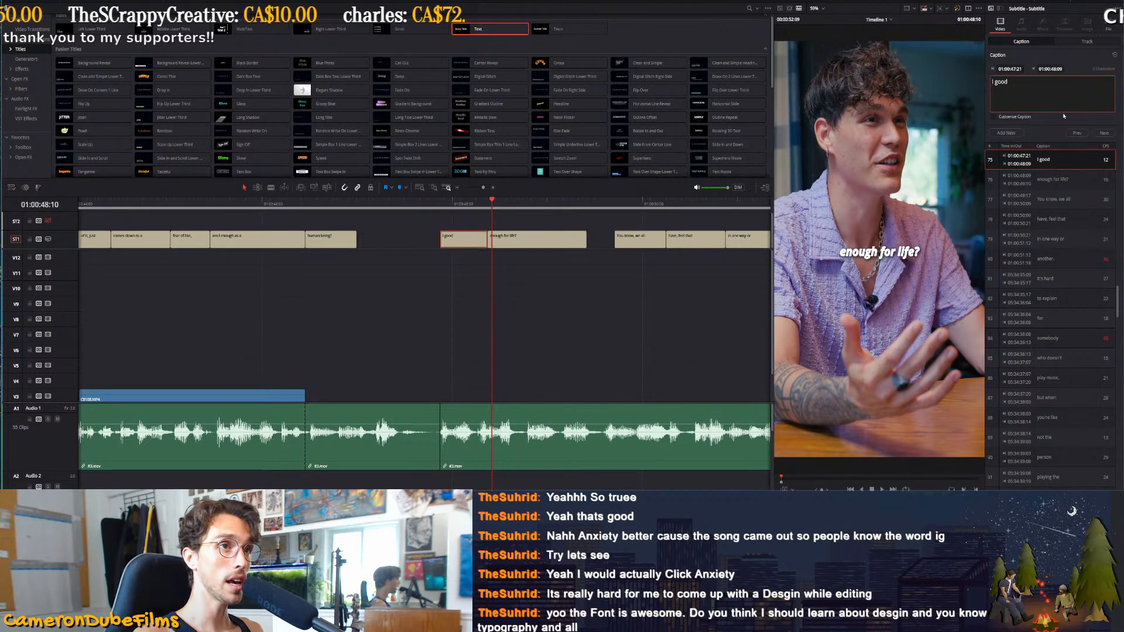
key("Home")
type("AM")
key("BackSpace")
type("m")
key("Left")
key("Left")
key("BackSpace")
left_click(444, 202)
key("space")
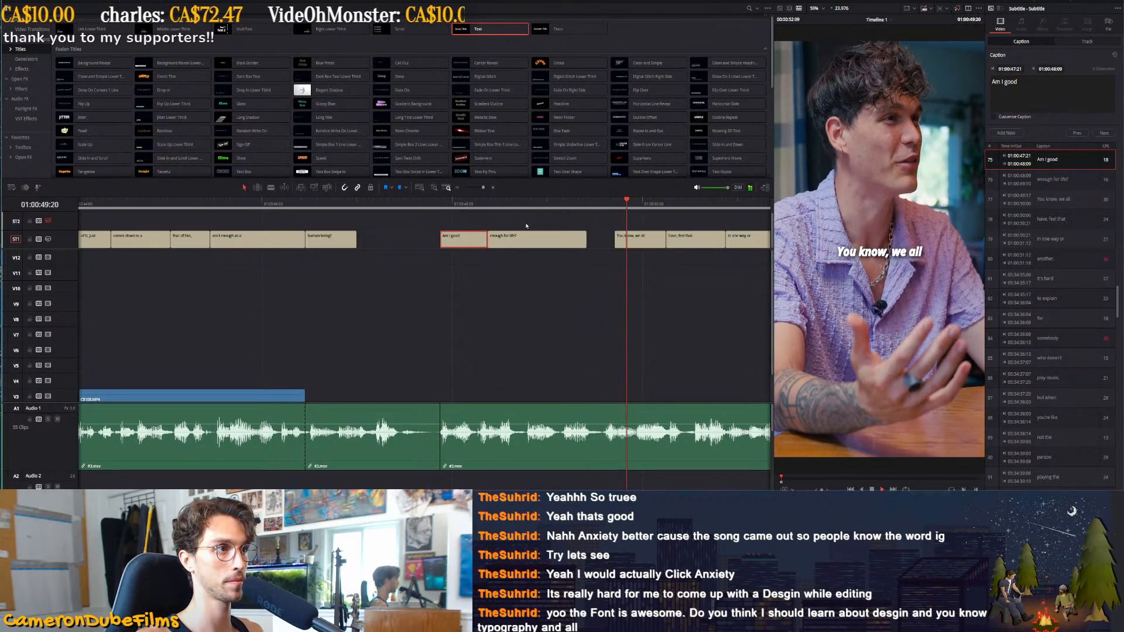
Try to ripple-trim a short piece from the start of the "have, feel that" line, and undo the trim and the cut
left_click(545, 203)
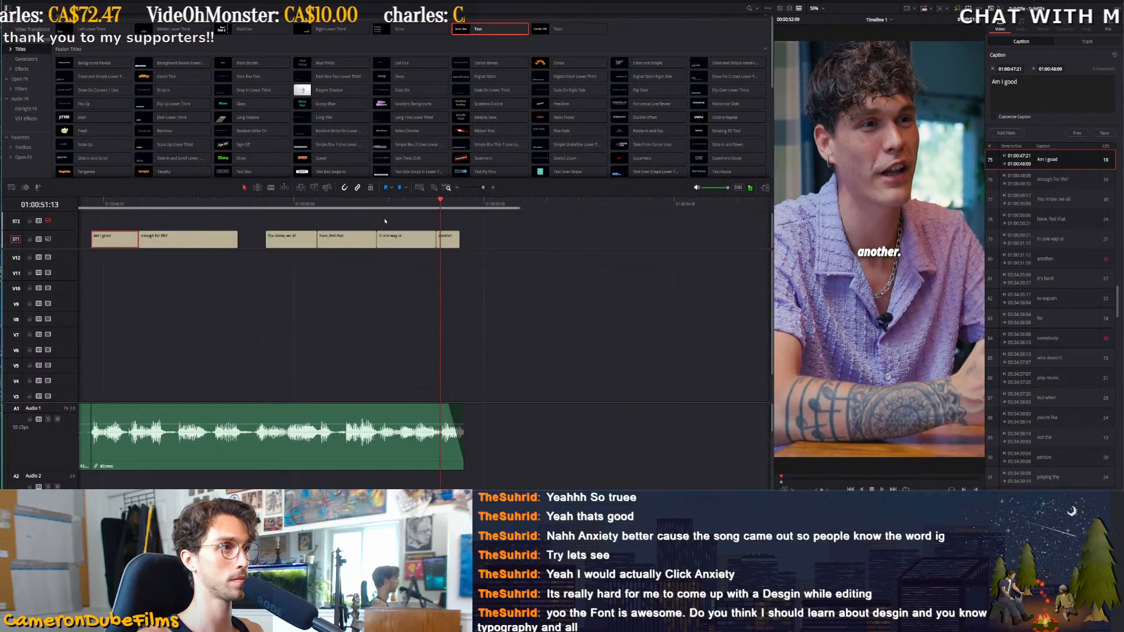
left_click(253, 203)
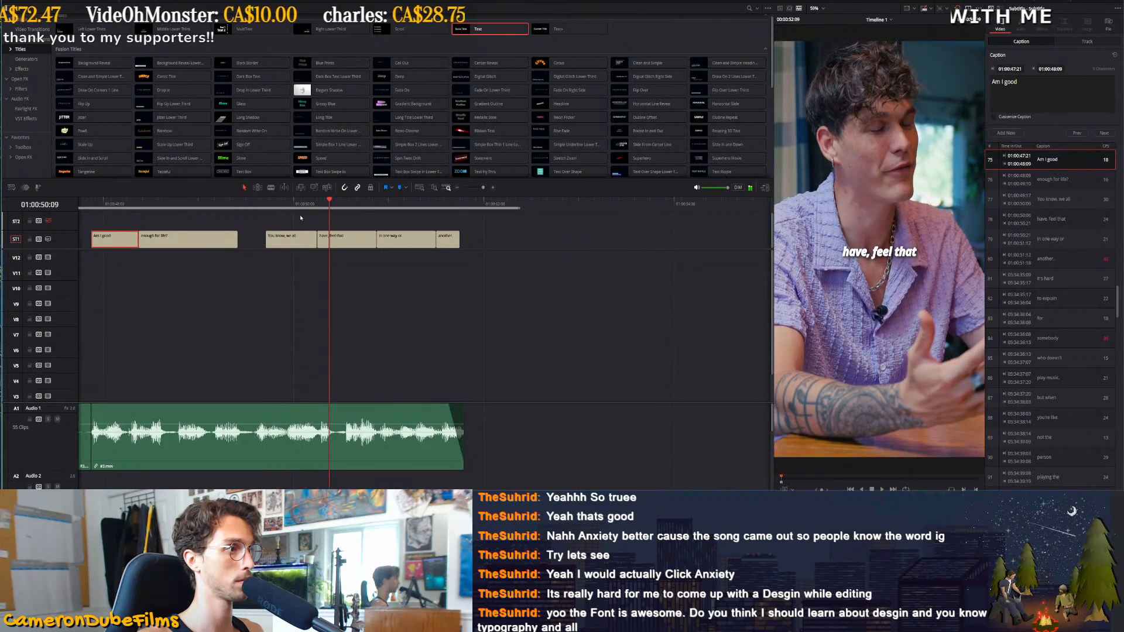
left_click_drag(312, 212, 343, 214)
key("ctrl+b")
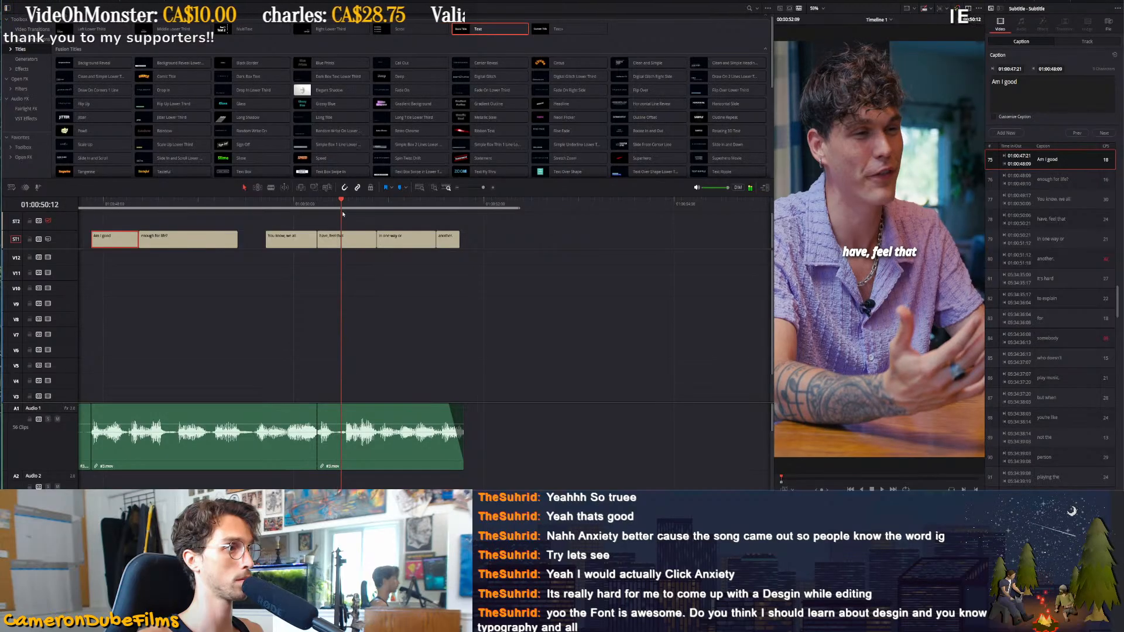
left_click(384, 301)
key("ctrl+shift+[")
left_click(300, 205)
key("space")
left_click(274, 212)
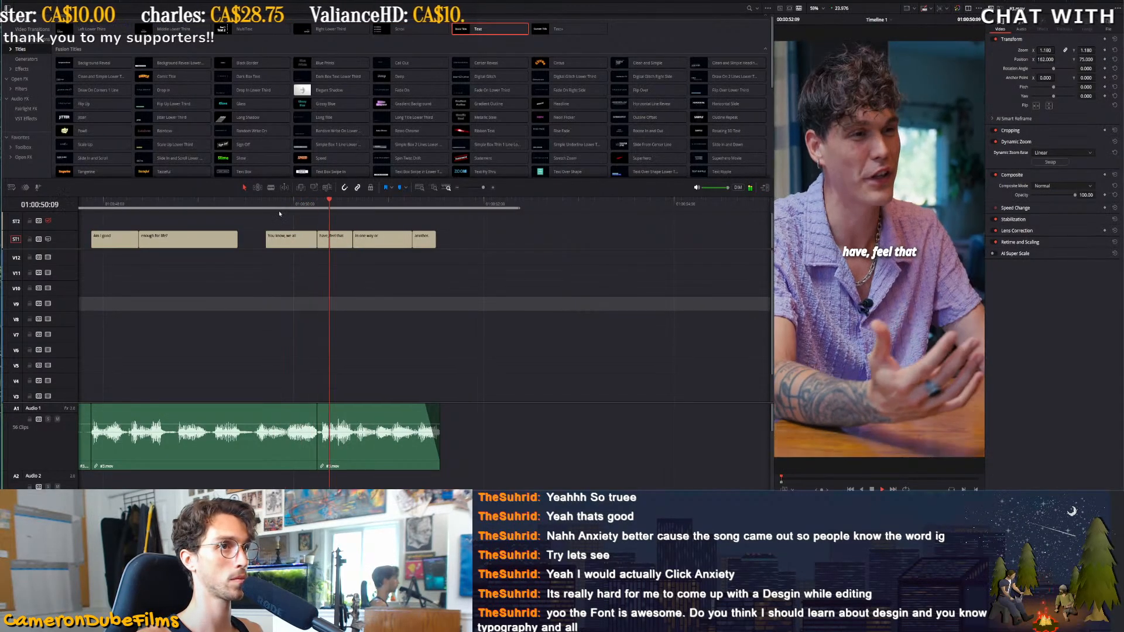
key("ctrl+z")
key("ctrl+z")
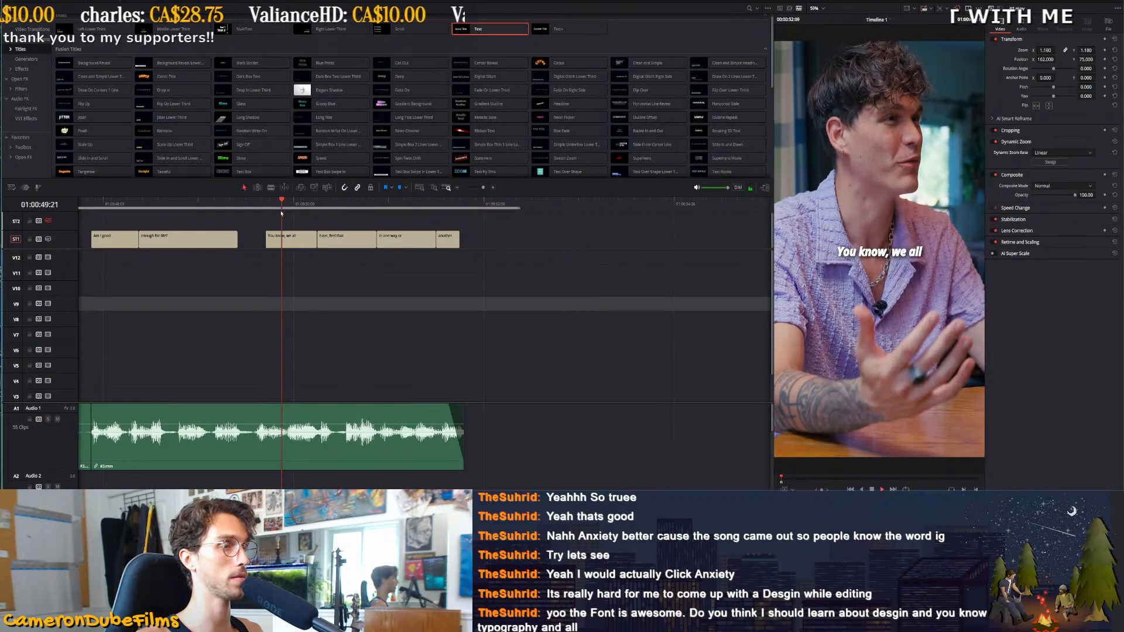
Play the closing lines of the short again to check the speech against its captions
scroll(397, 293, "down", 1)
key("space")
left_click(406, 233)
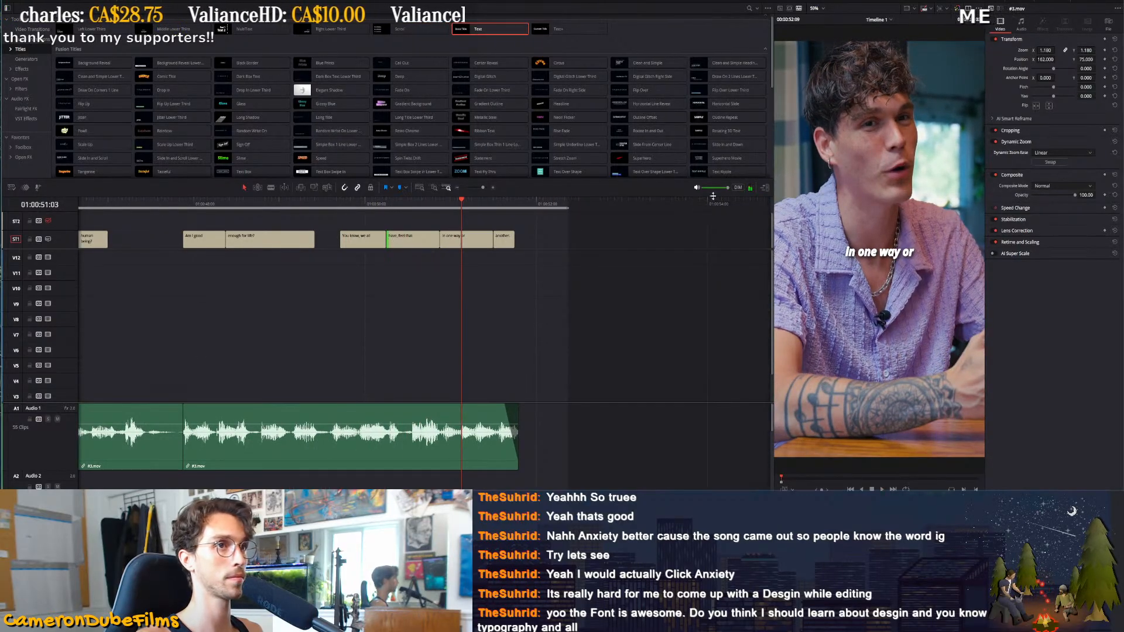
Reword the "have, feel that" caption to "feel that"
key("space")
scroll(381, 246, "down", 1)
left_click(340, 202)
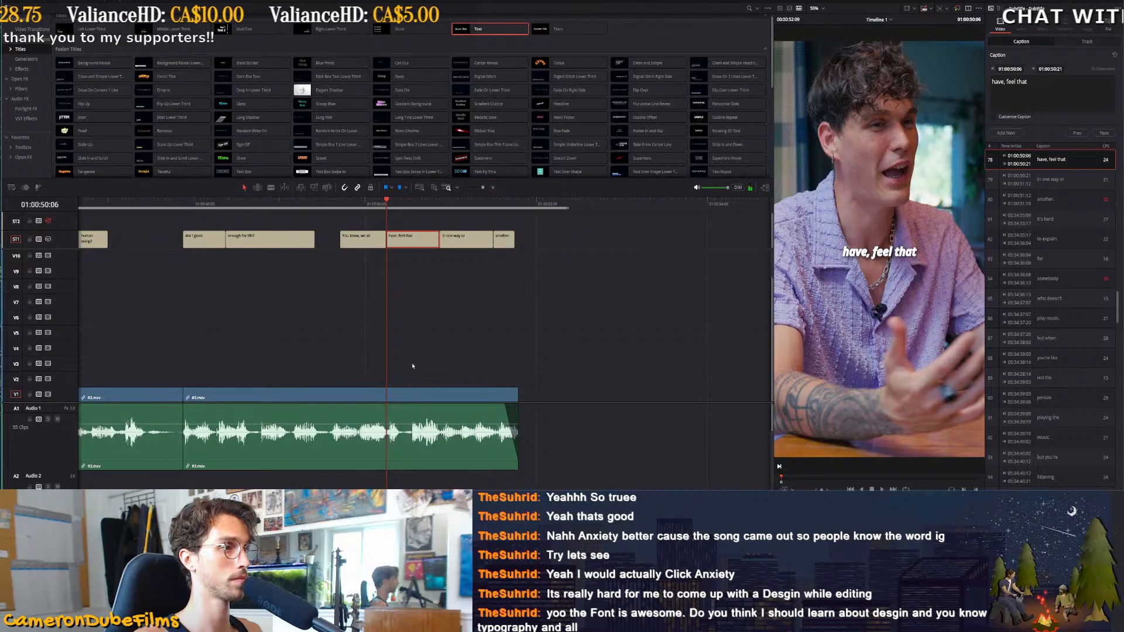
left_click(991, 82)
key("Delete")
key("Delete")
key("Delete")
key("Delete")
key("Delete")
key("Delete")
Play the closing lines from "You know, we all" to the end of the short to check the reworded caption
left_click(361, 205)
key("space")
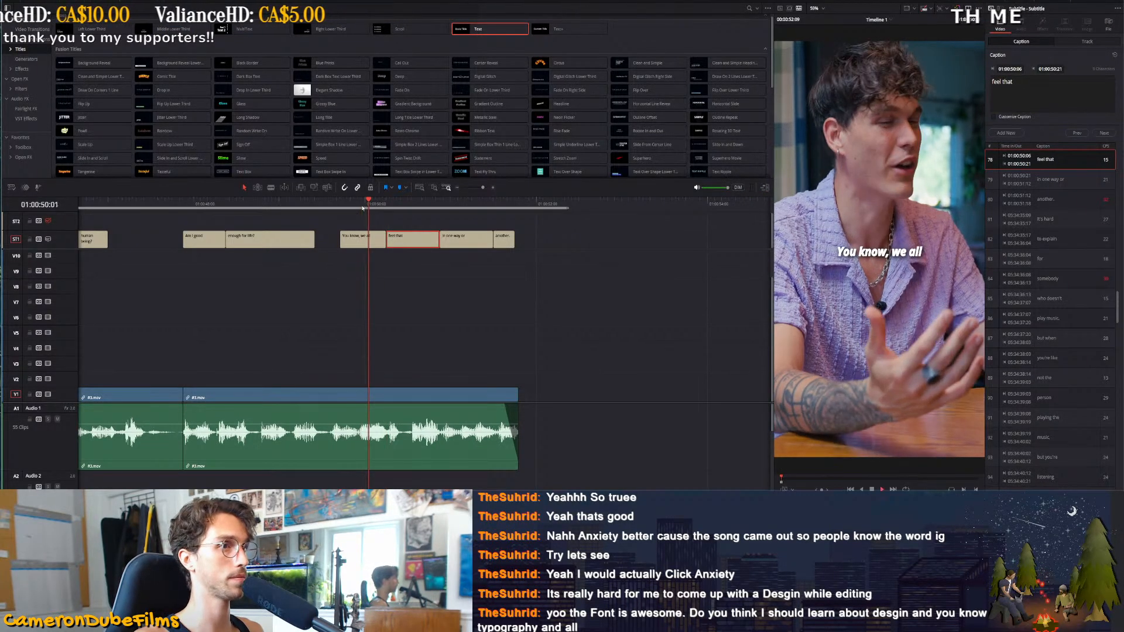
left_click(352, 206)
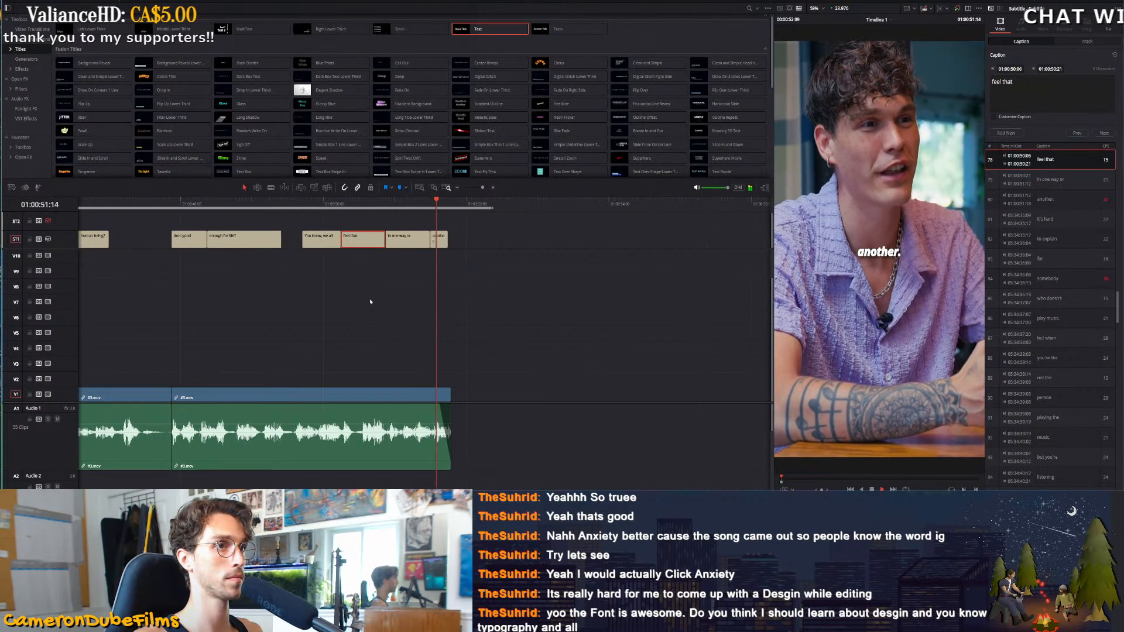
scroll(296, 301, "down", 1)
key("space")
scroll(296, 301, "down", 4)
left_click_drag(402, 206, 397, 207)
scroll(198, 274, "down", 5)
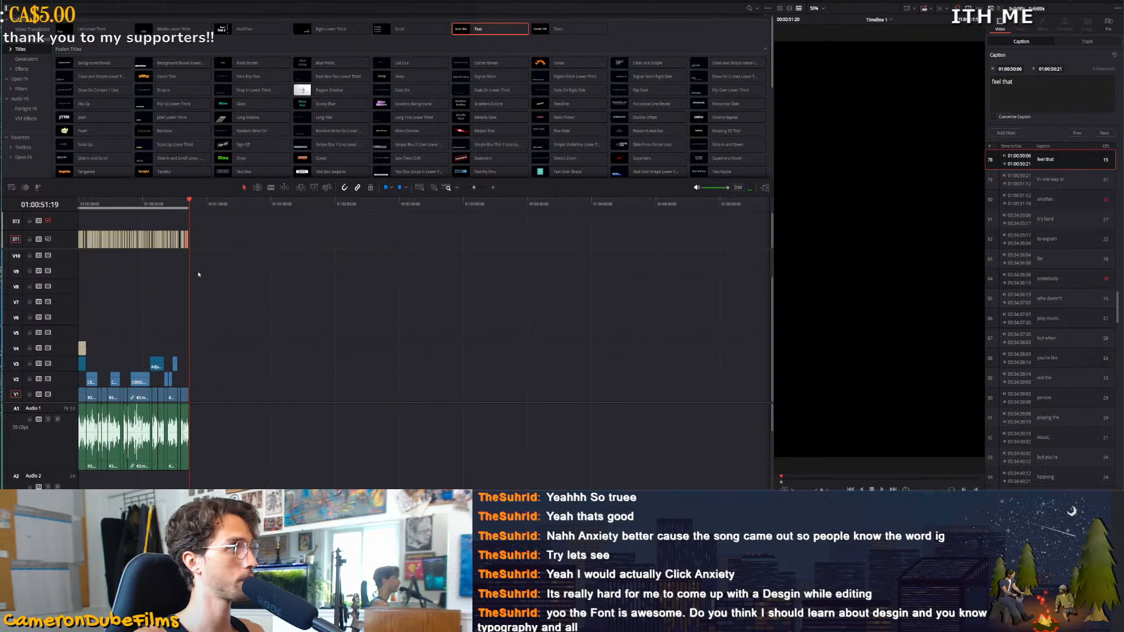
Return the playhead to the timeline start, open the Deliver page and name the export file "performance anxiety"
left_click_drag(136, 205, 78, 207)
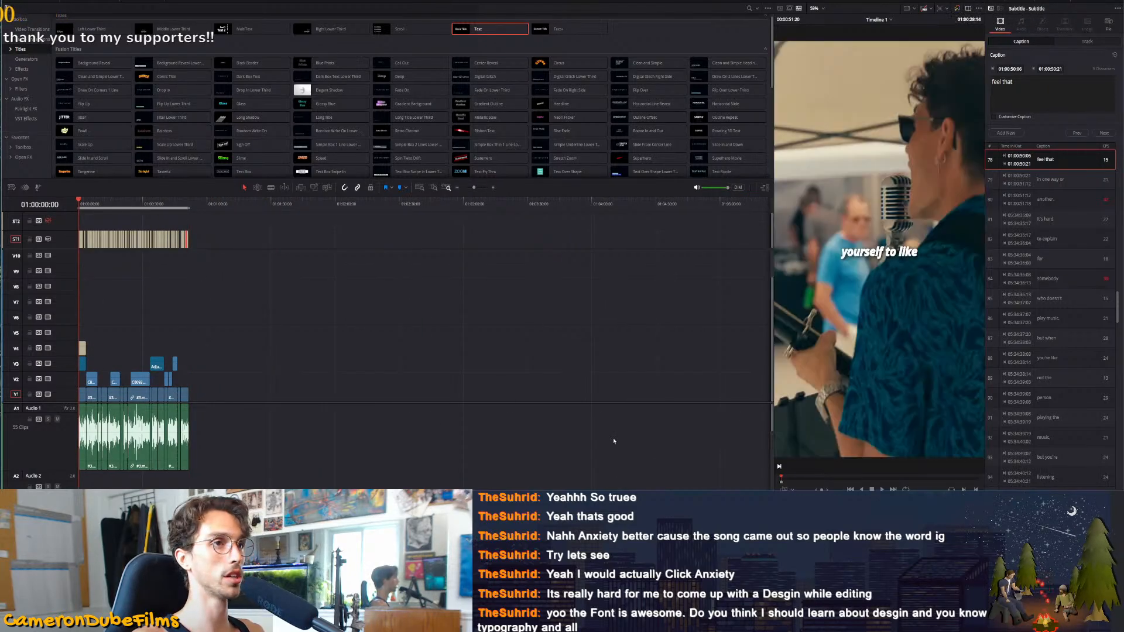
left_click(662, 503)
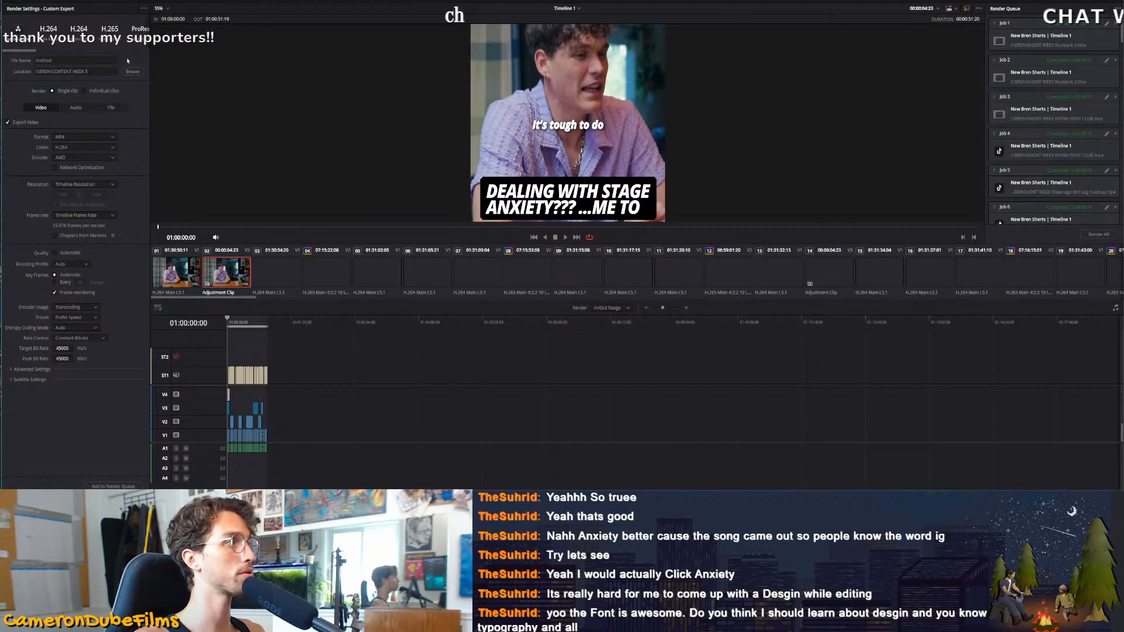
left_click(69, 59)
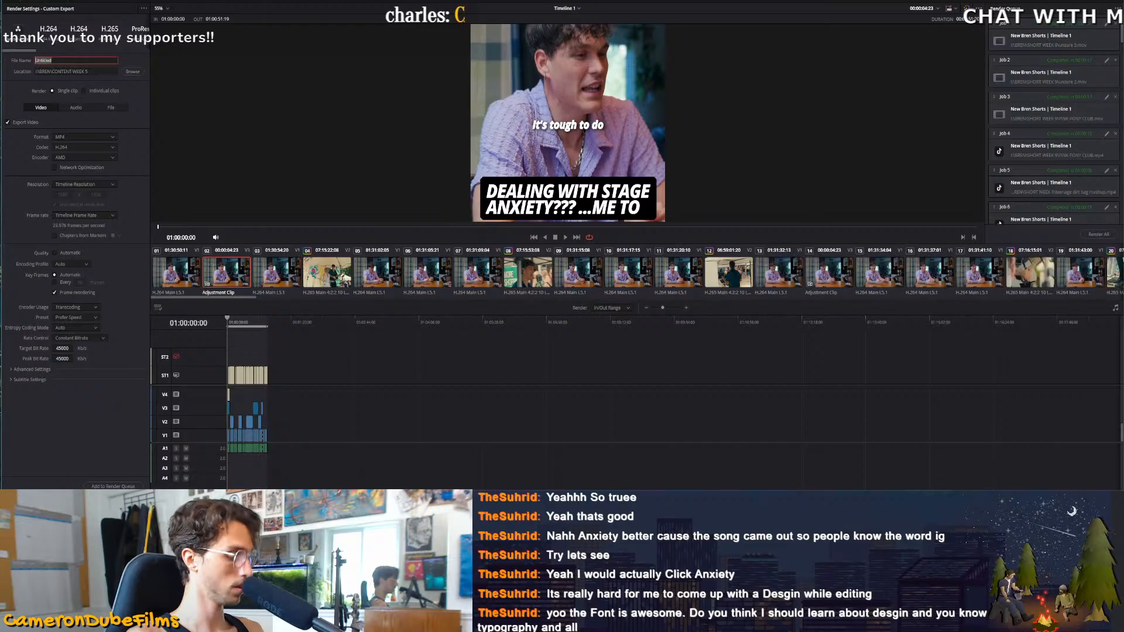
type("b")
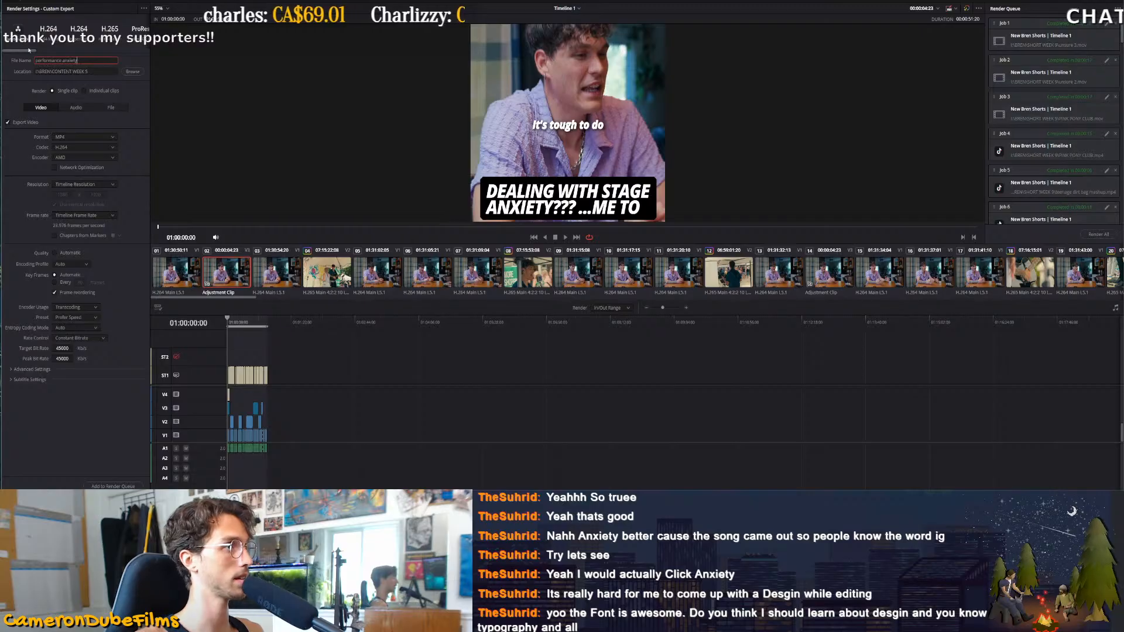
Enable subtitle export as Burn into video, add the short to the render queue and render it
left_click(29, 379)
left_click(8, 390)
left_click(85, 405)
left_click(78, 431)
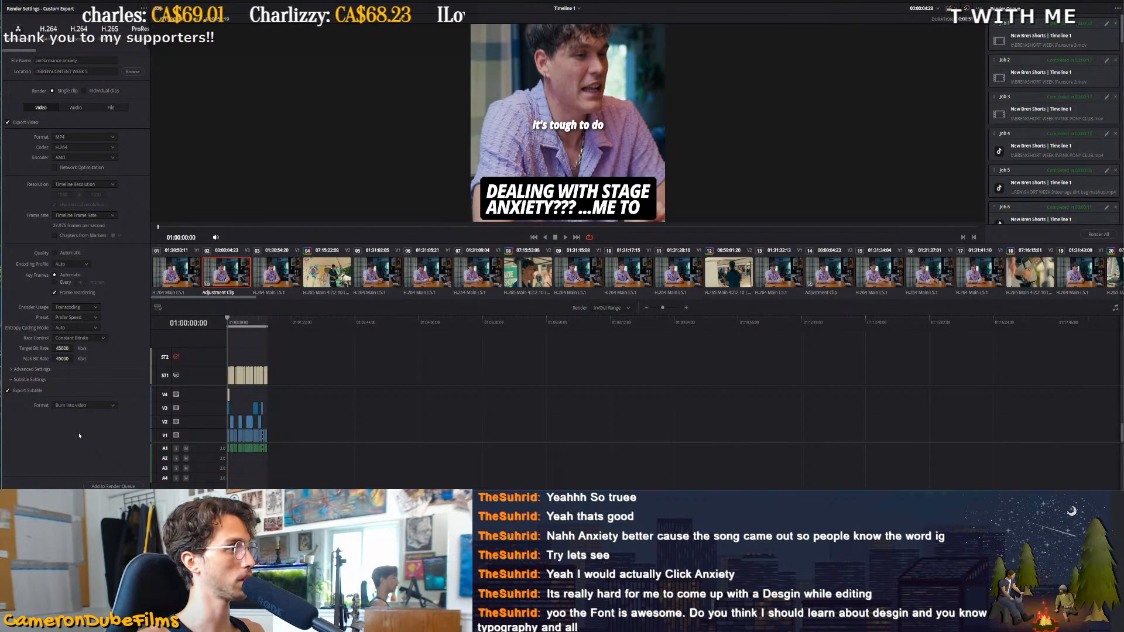
left_click(113, 486)
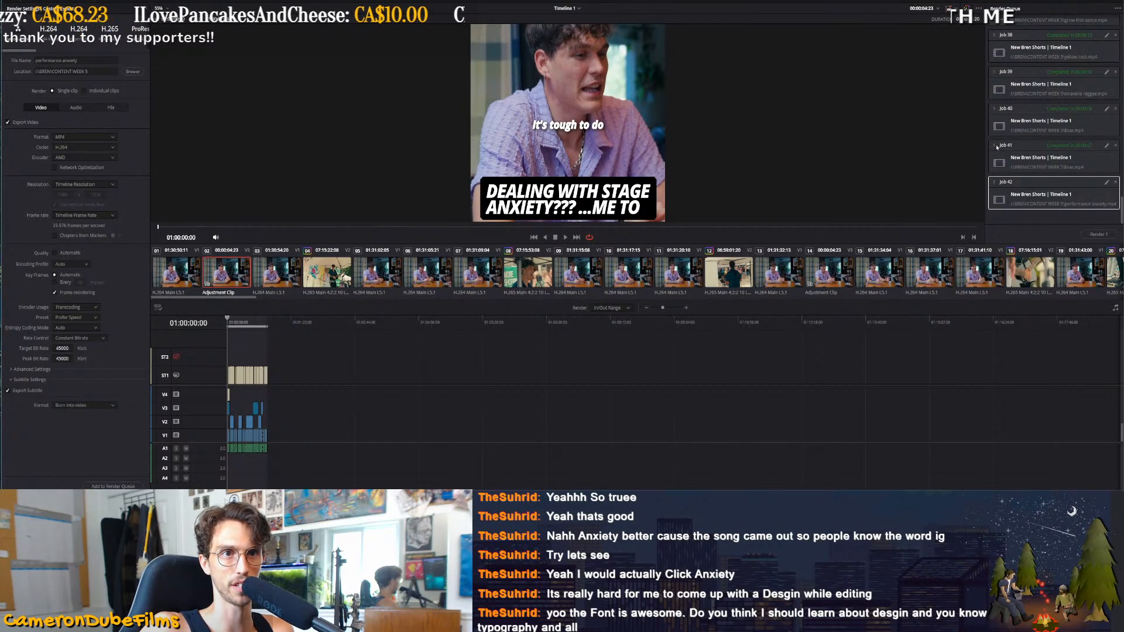
left_click(1099, 234)
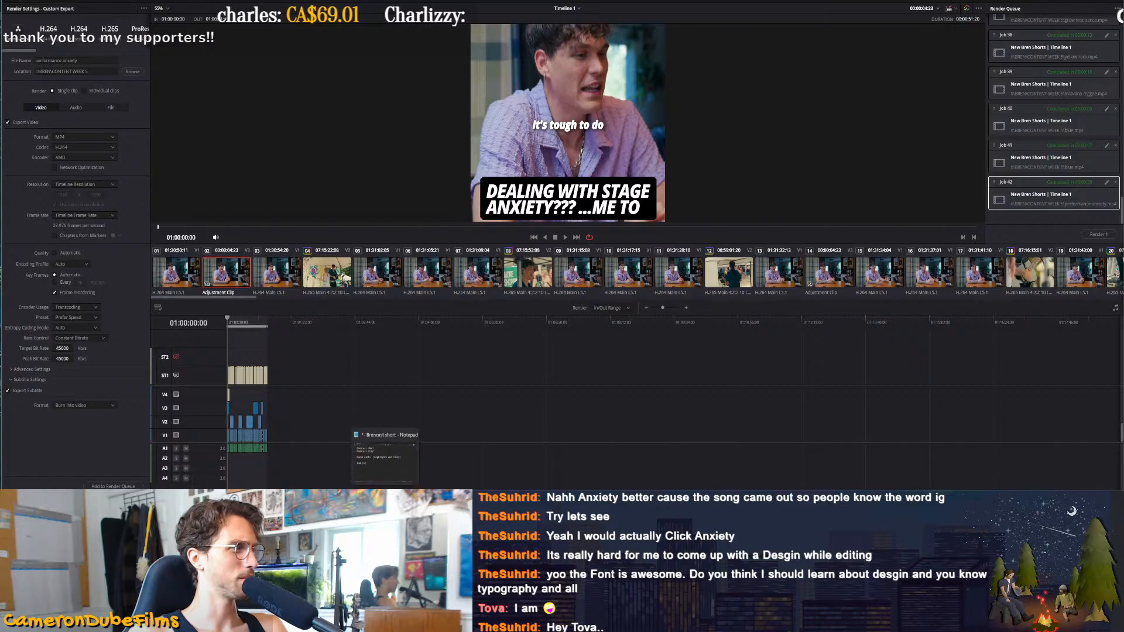
Switch to the Notepad to-do list and delete the finished "Brencast short" entry with its blank line
key("alt+Tab")
left_click_drag(561, 114, 407, 108)
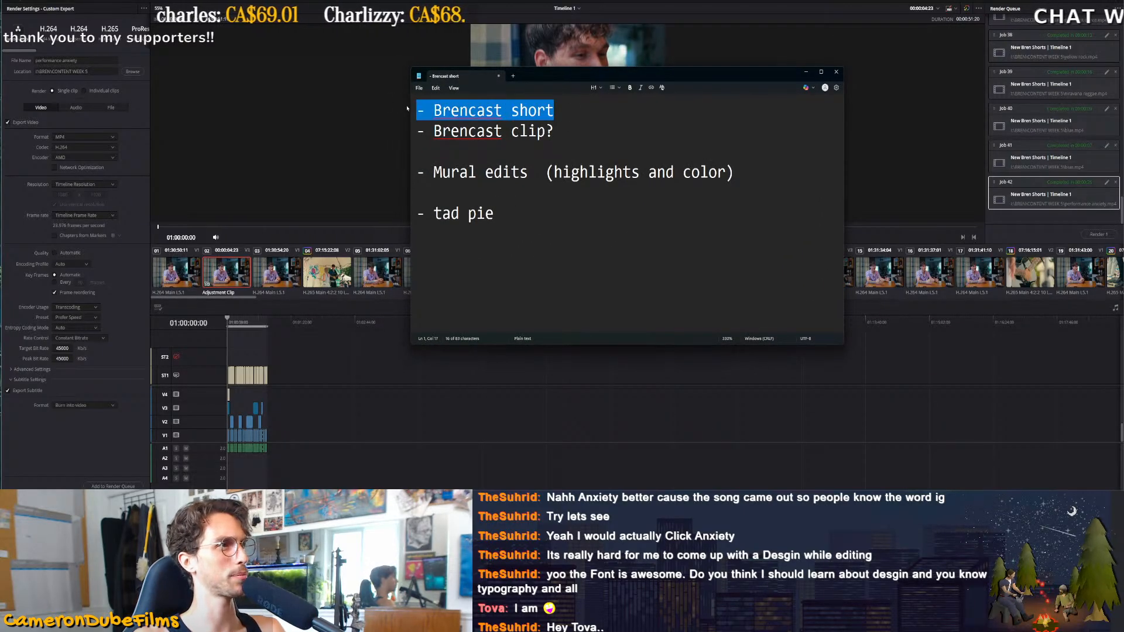
key("BackSpace")
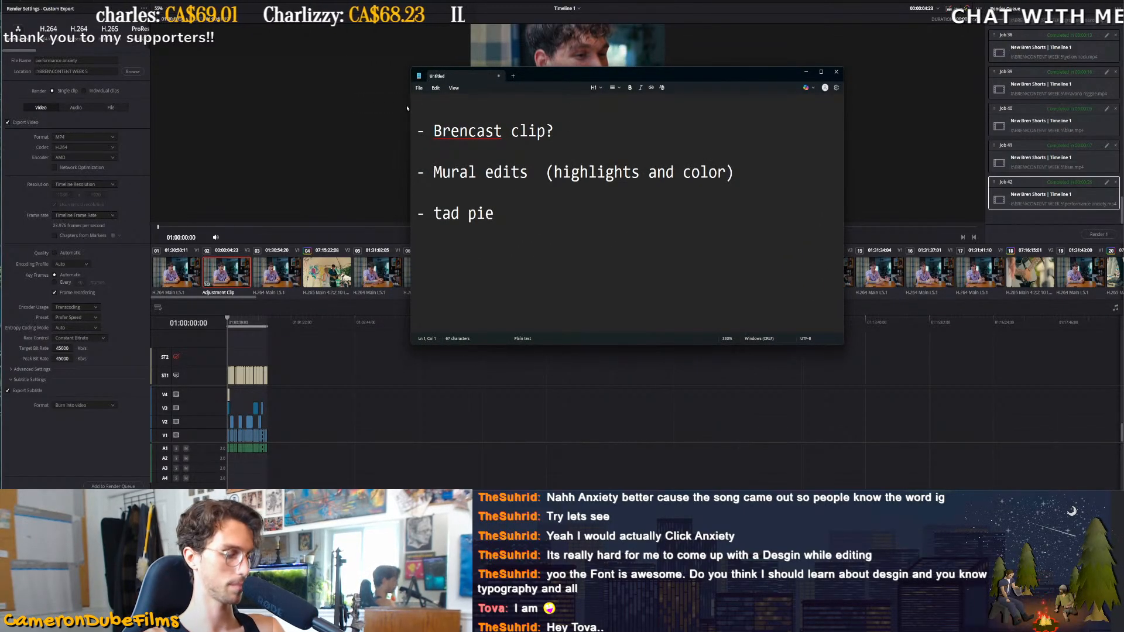
key("Delete")
Switch to the ChatGPT transcript chat and ask it to send back a good portion for a 2-5 min standalone clip
left_click(270, 508)
left_click(359, 459)
left_click(484, 420)
type("ok thats great thanks, even thought y")
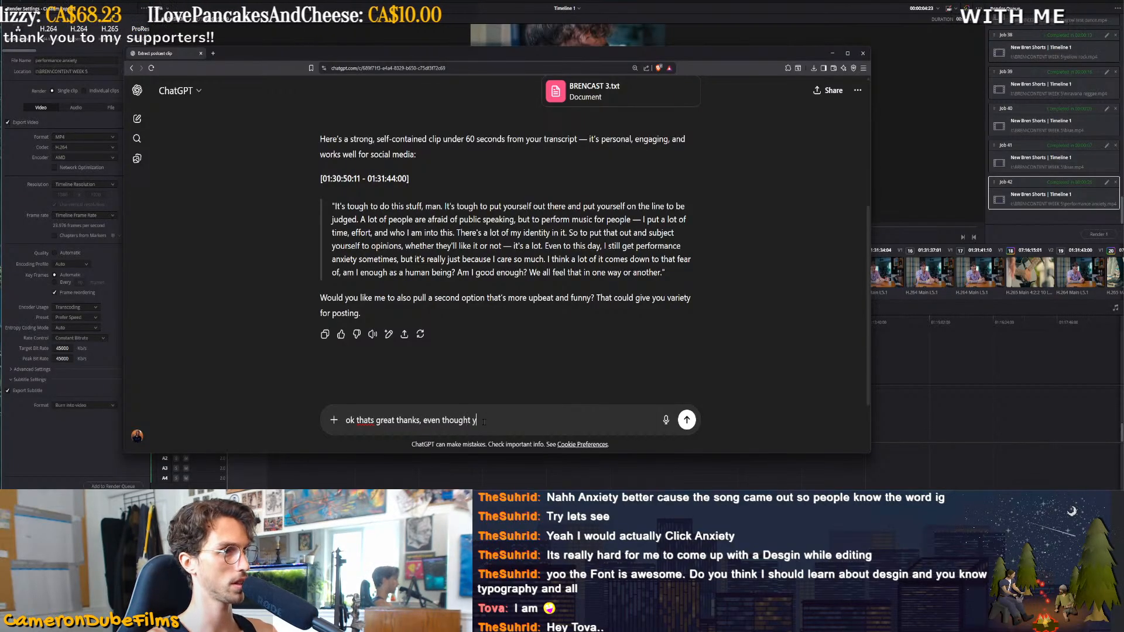
type("ou did paraphrase after I told you not to but ok. Now I would like")
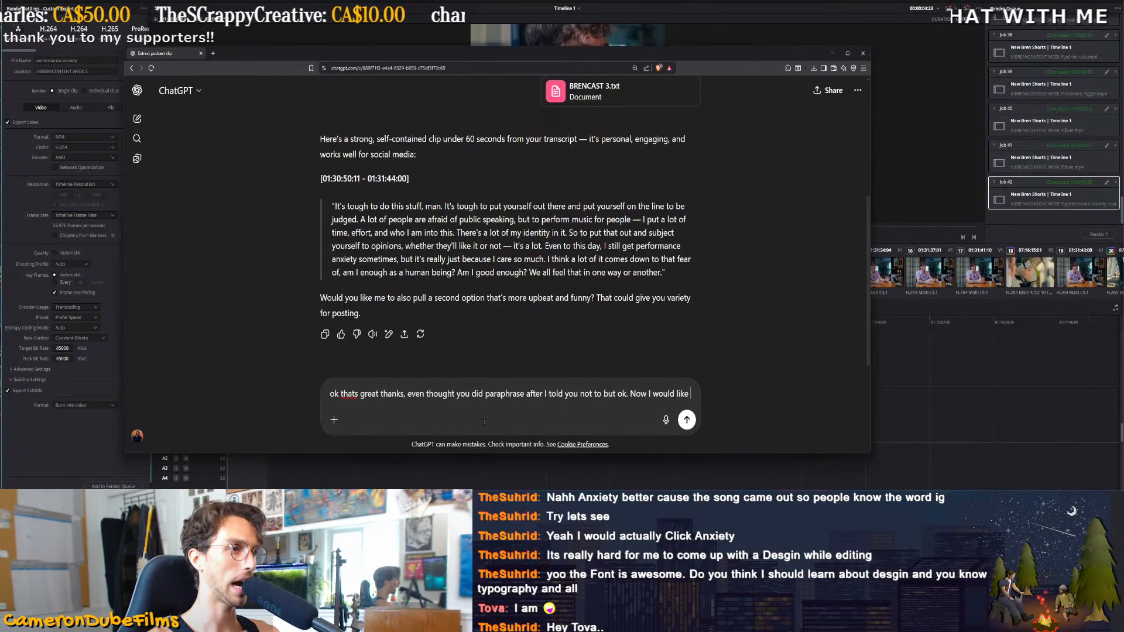
type("a ")
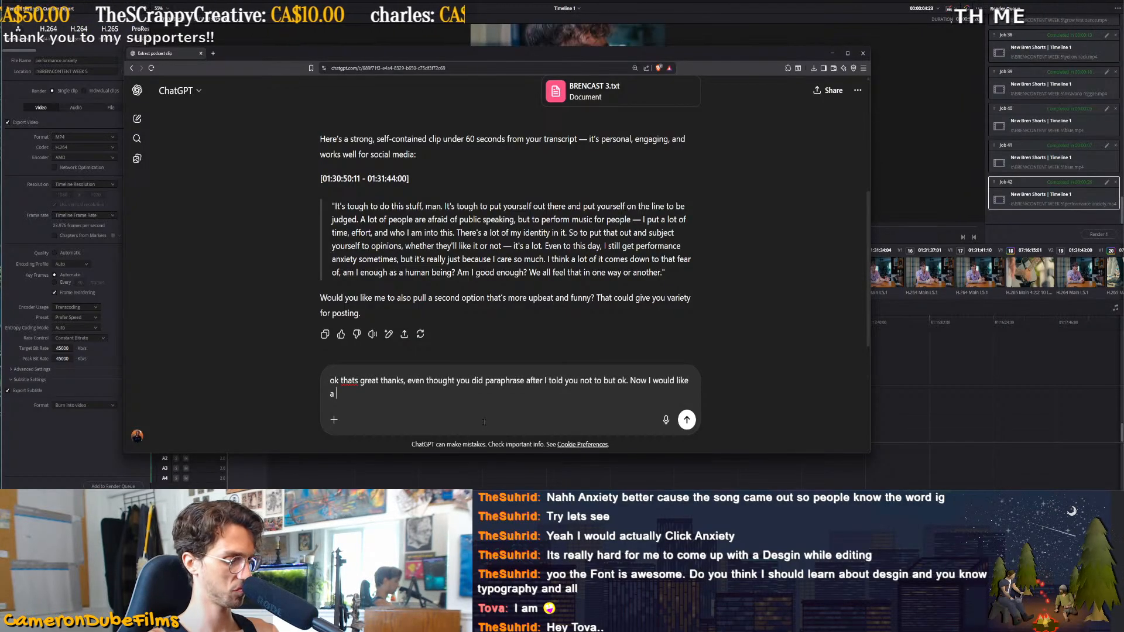
type("2-5 min clip that would be good to turn into its own vid. please send back")
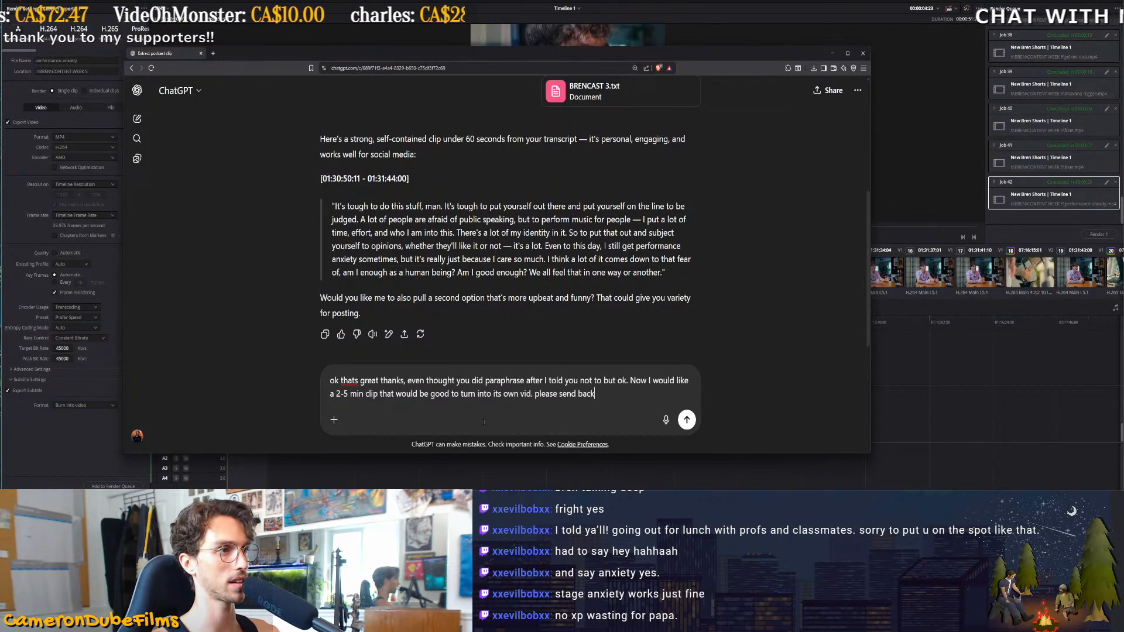
type("on")
key("Return")
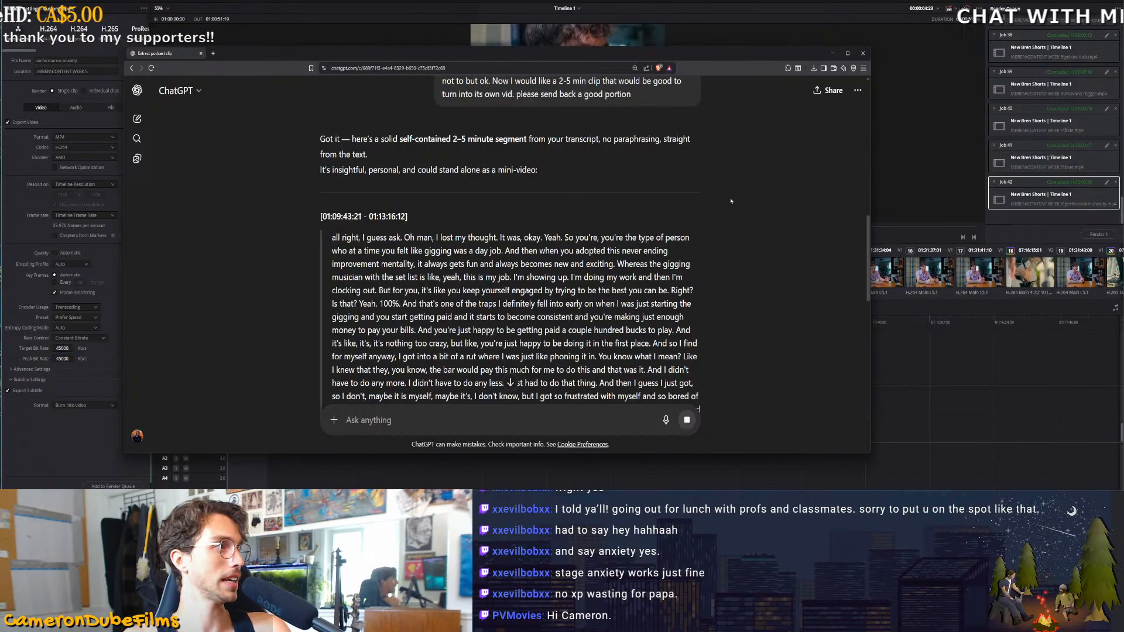
Read through the suggested transcript segment and check its timecode range
scroll(419, 237, "down", 1)
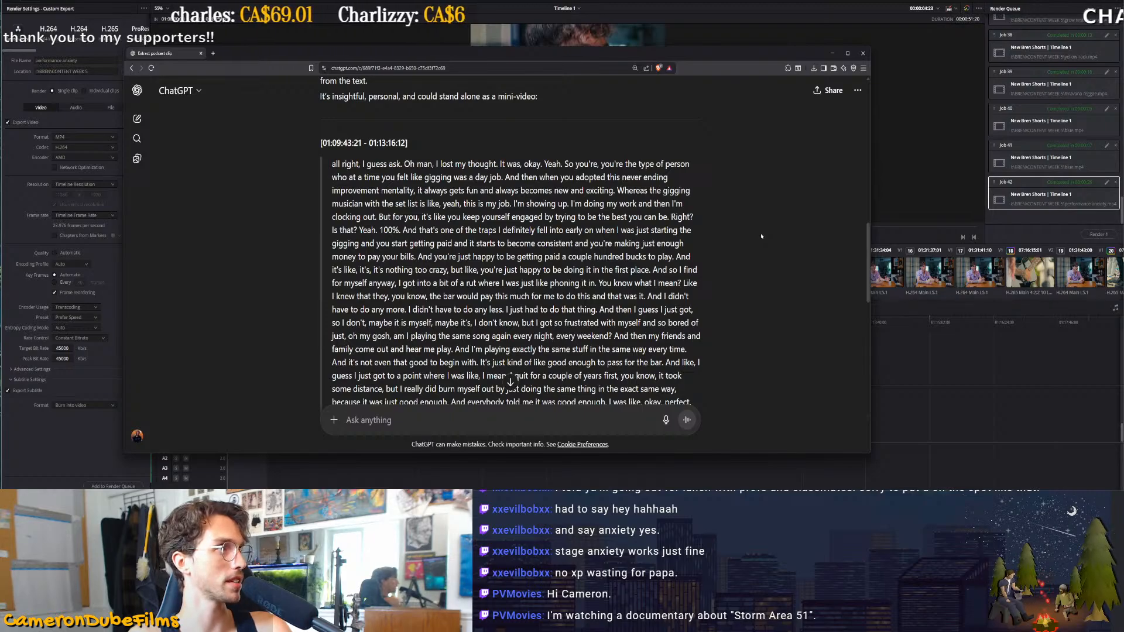
scroll(761, 236, "down", 6)
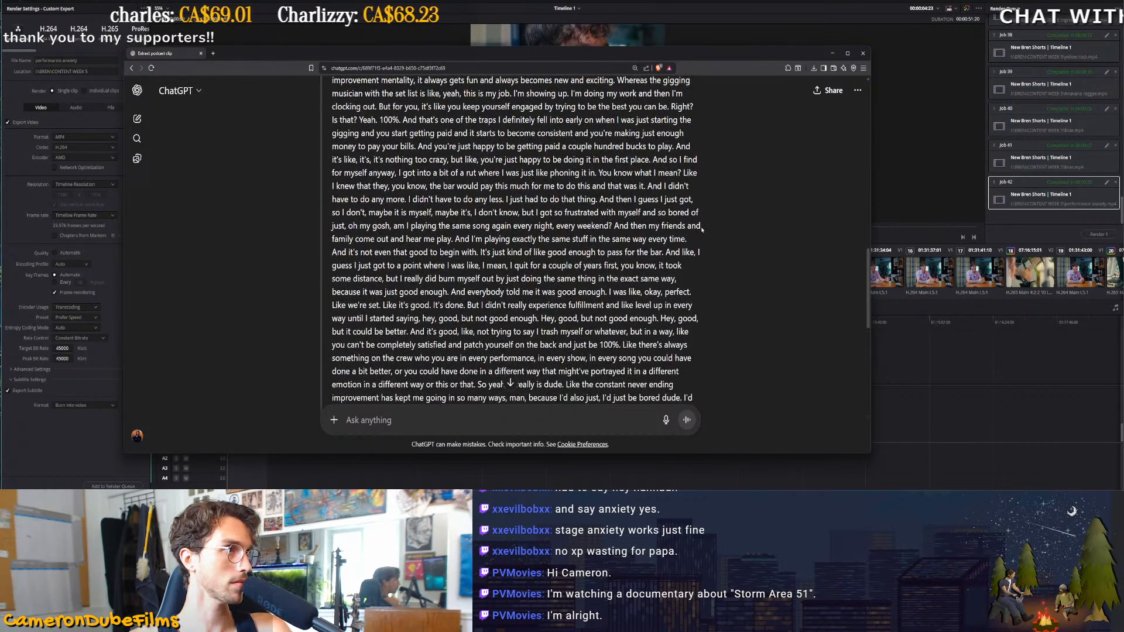
scroll(702, 255, "down", 2)
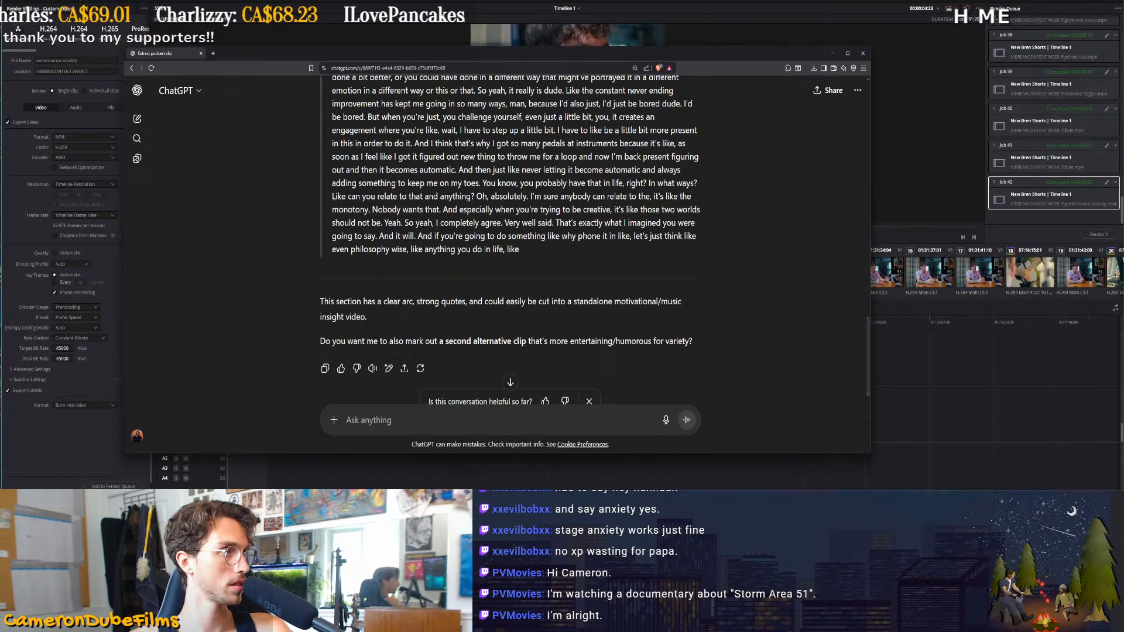
scroll(583, 310, "up", 10)
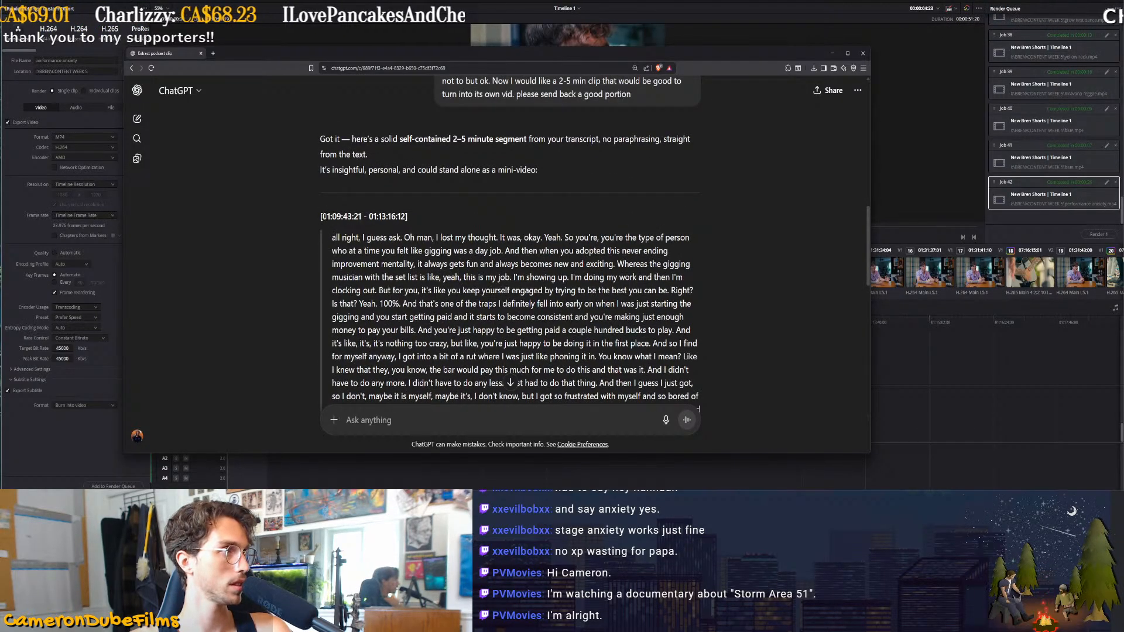
Switch to the BRENCAST project's Edit page and extend the Timeline 3 clip at both ends to recover the episode, starting at 01:00:00:00
key("alt+Tab")
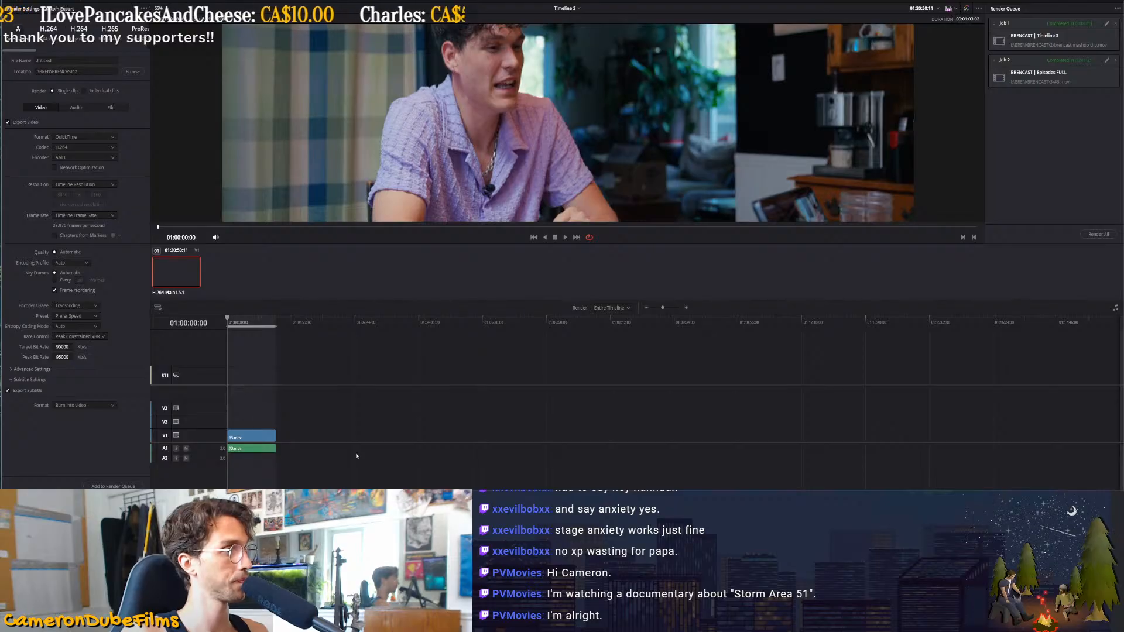
key("shift+4")
scroll(227, 317, "down", 4)
left_click_drag(113, 291, 80, 285)
scroll(94, 287, "down", 5)
scroll(106, 287, "up", 4)
scroll(82, 285, "down", 5)
left_click_drag(151, 277, 315, 274)
left_click_drag(244, 272, 79, 272)
left_click_drag(371, 273, 213, 273)
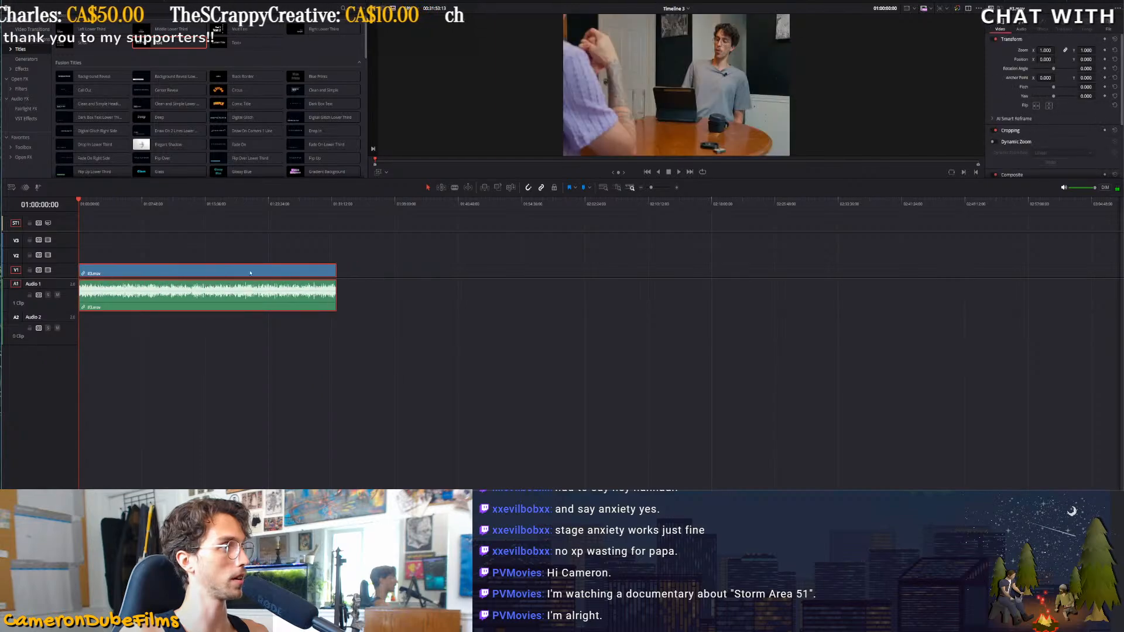
left_click_drag(333, 271, 479, 284)
Find the start of the suggested segment shortly after 01:09:43 and split the episode clip there
scroll(479, 283, "up", 5)
left_click_drag(165, 208, 679, 219)
scroll(679, 221, "up", 5)
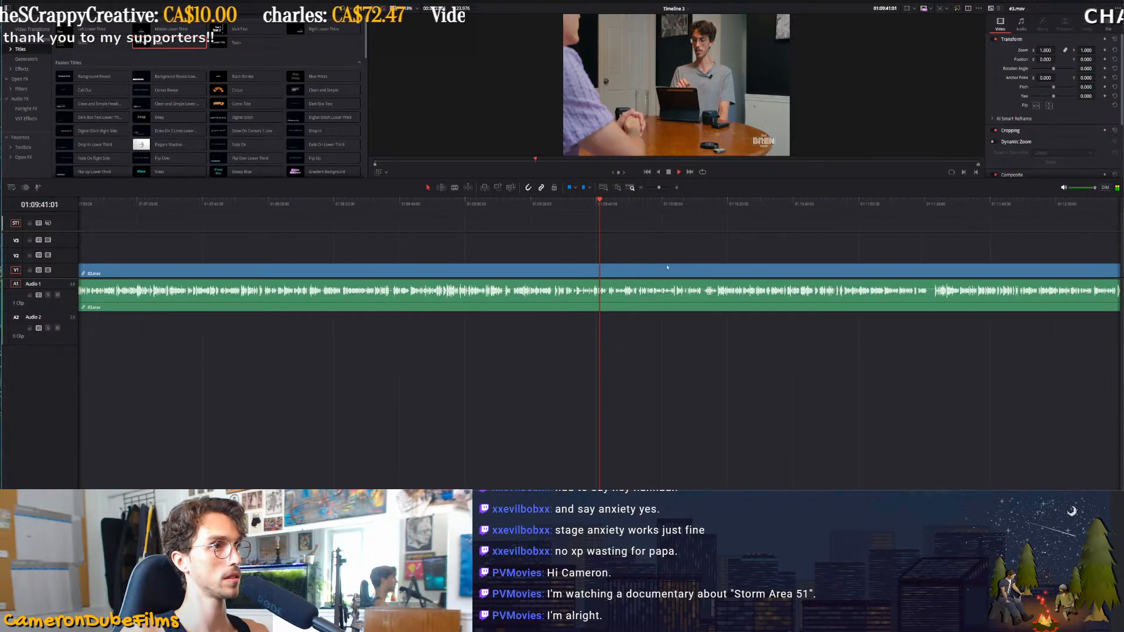
left_click(641, 218)
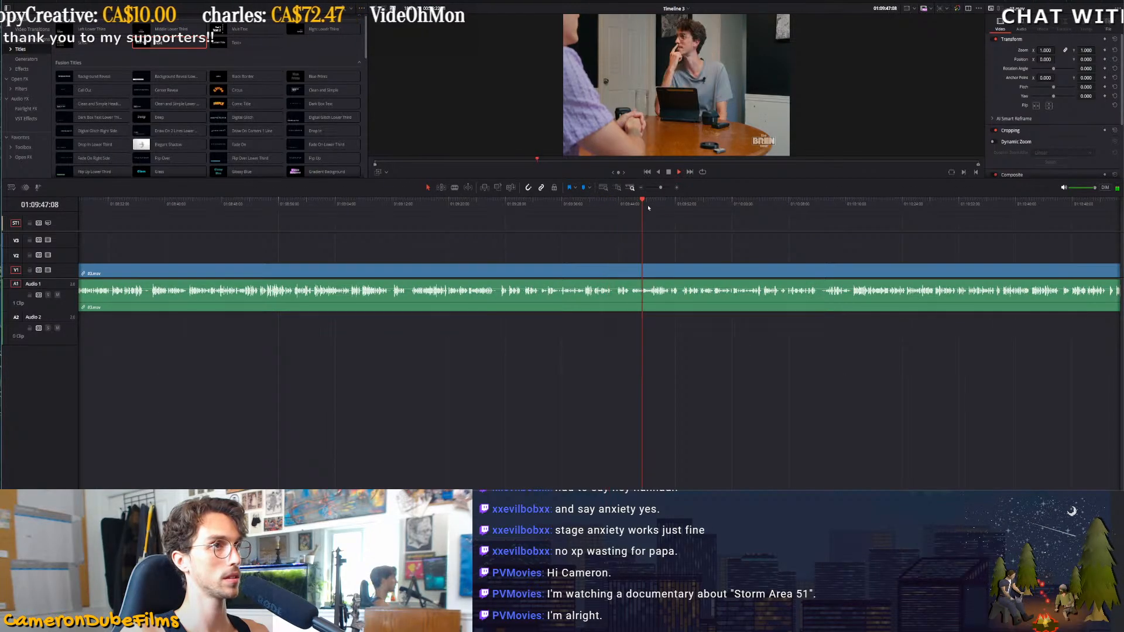
scroll(666, 228, "up", 3)
mouse_move(629, 202)
left_mouse_down()
mouse_move(645, 201)
mouse_move(624, 201)
left_mouse_up()
key("ctrl+b")
Play the conversation onward from the cut with the viewer enlarged to review the suggested segment
key("space")
scroll(684, 240, "down", 2)
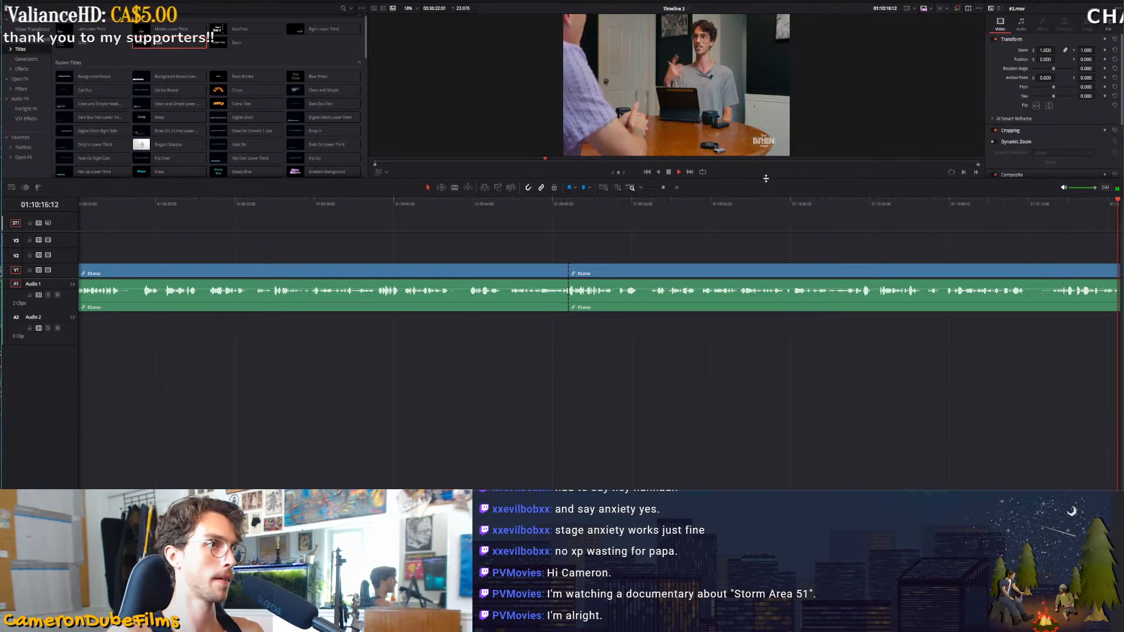
key("space")
left_click_drag(758, 191, 753, 376)
key("space")
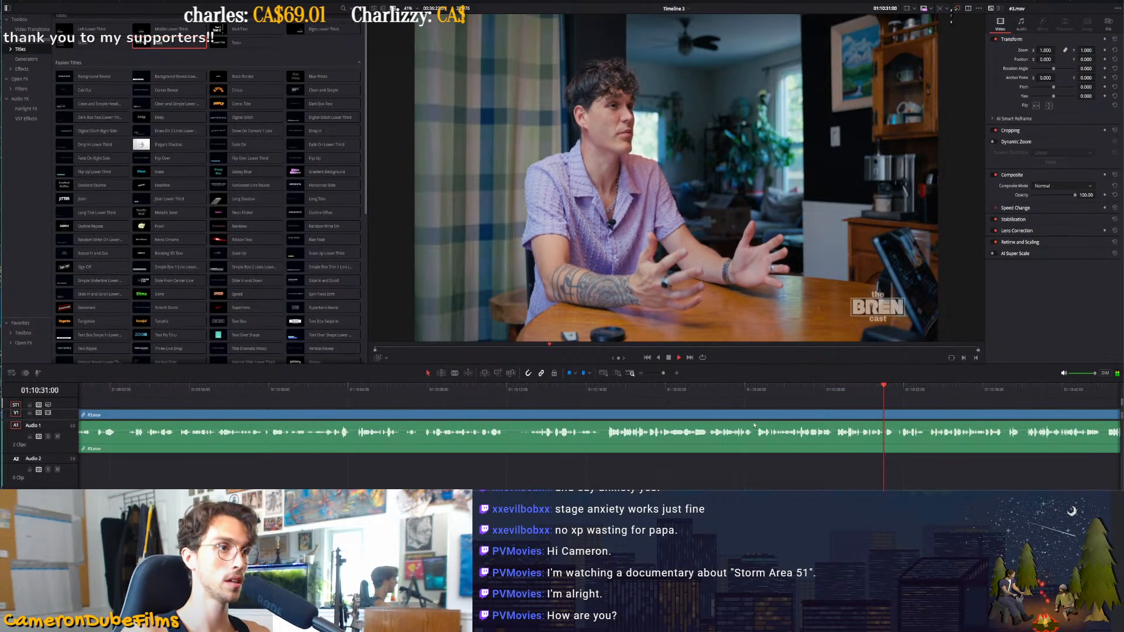
left_click(754, 425)
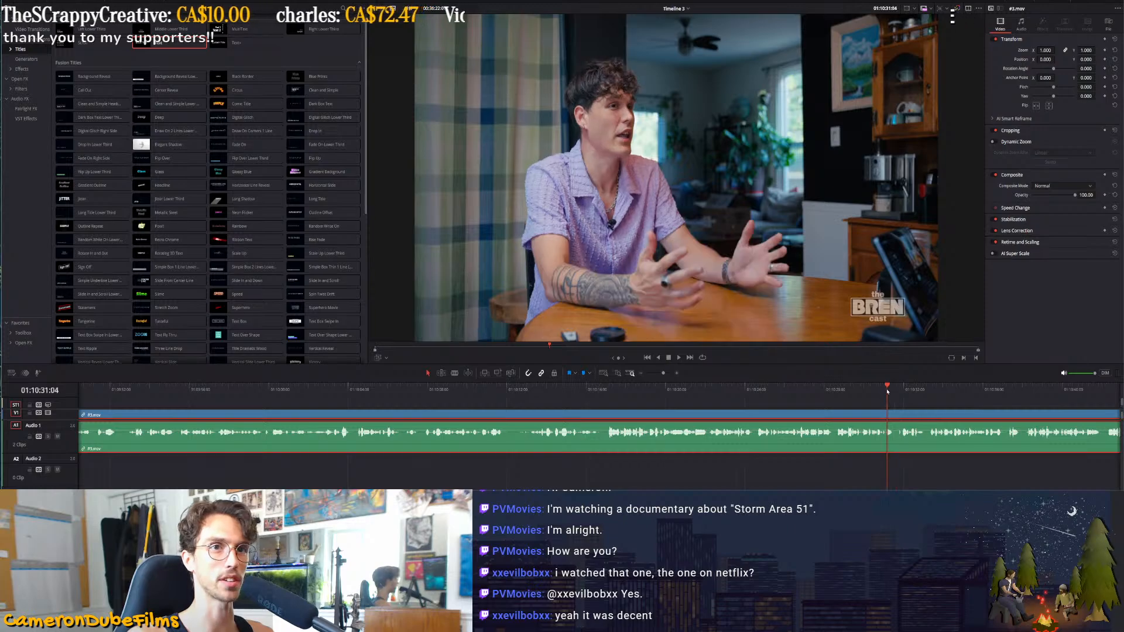
key("space")
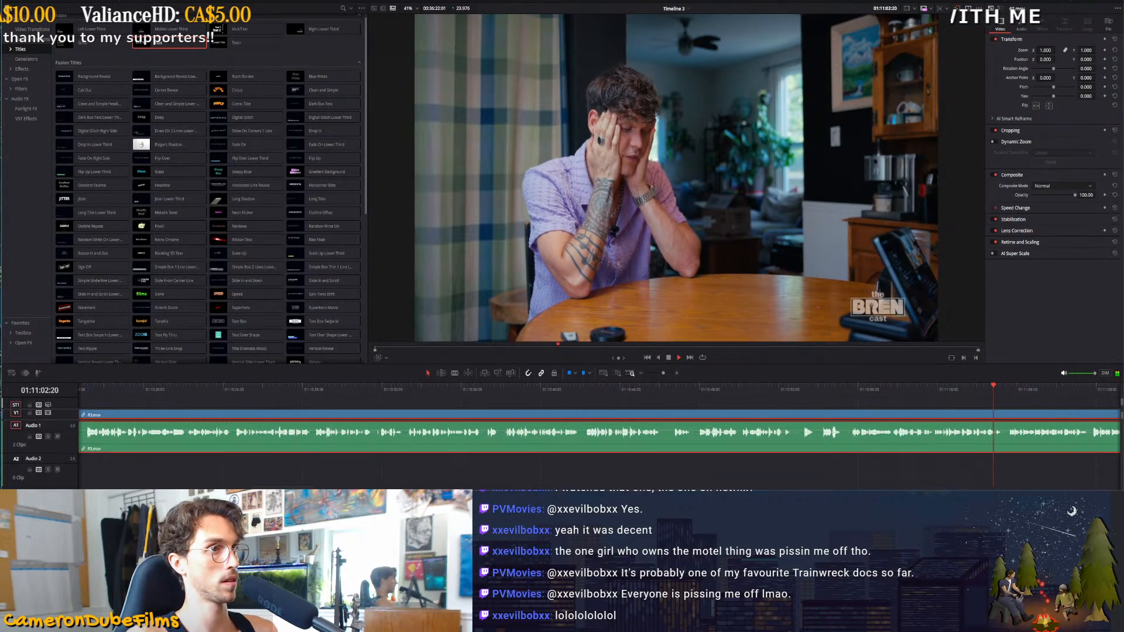
key("l")
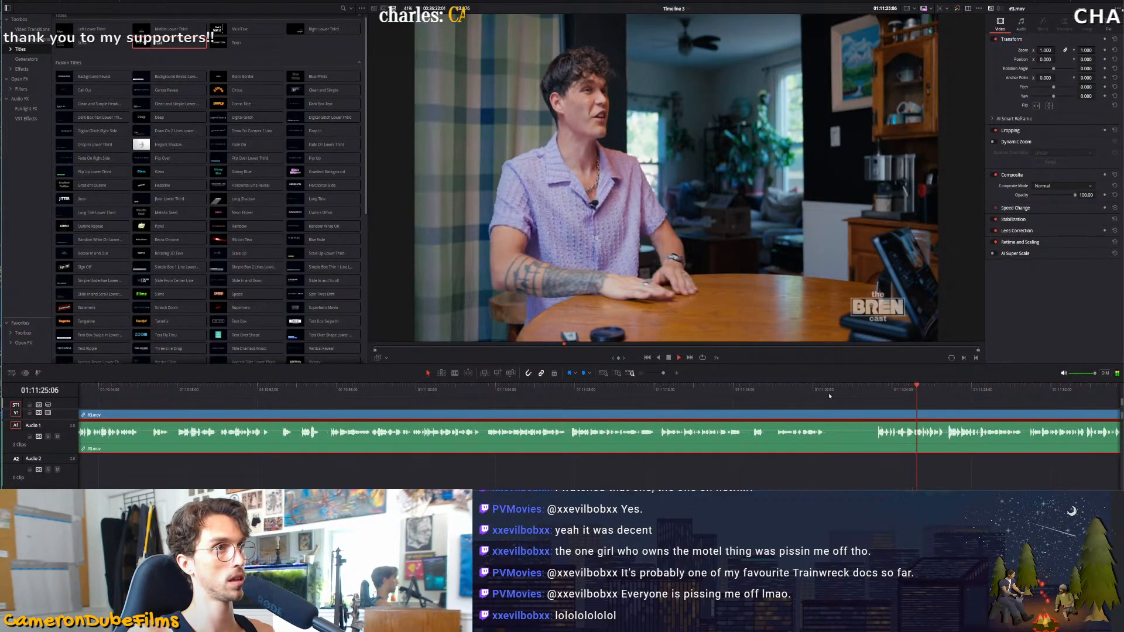
Split the clip in the pause just after 01:11:20 and ripple-trim the silence up to where the speech resumes, then play the join
left_click(811, 391)
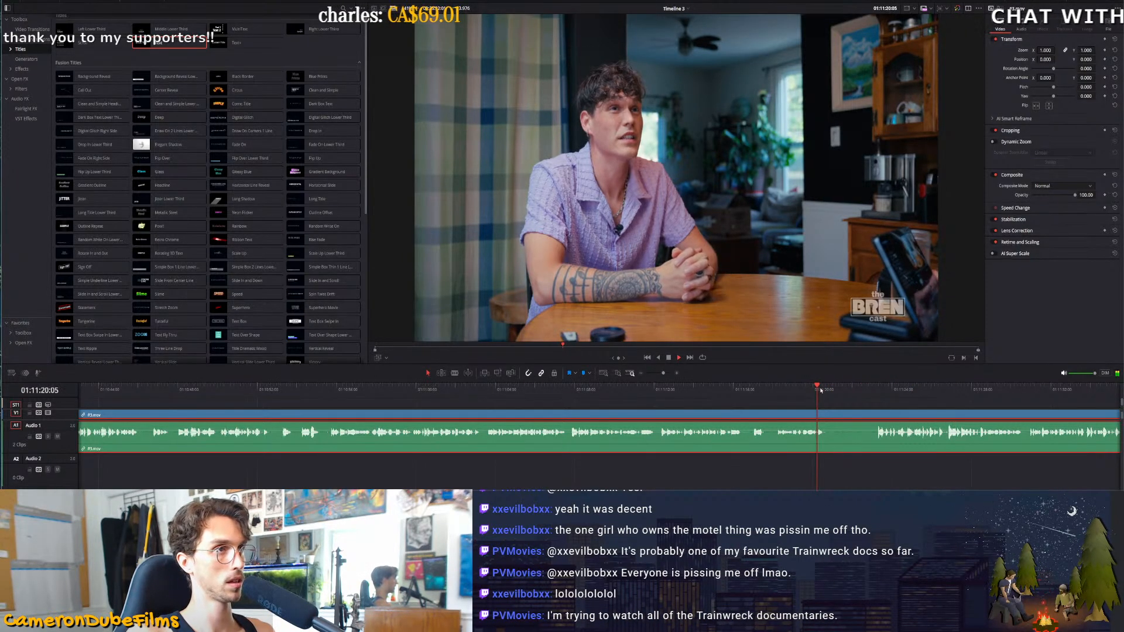
key("ctrl+b")
left_click_drag(858, 392, 874, 394)
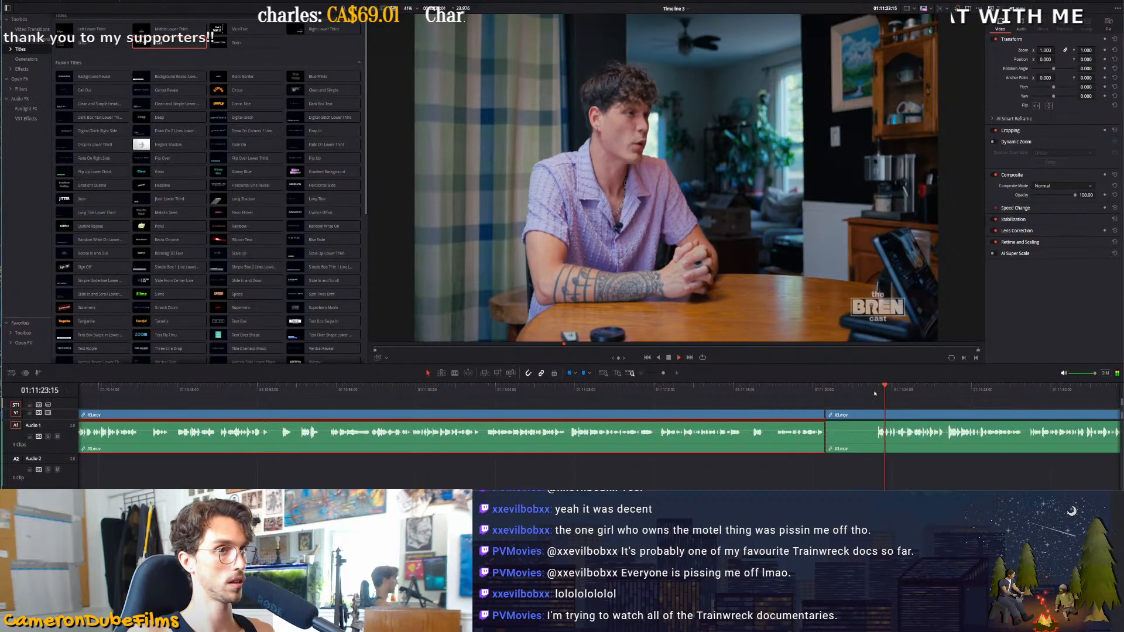
key("ctrl+shift+[")
key("space")
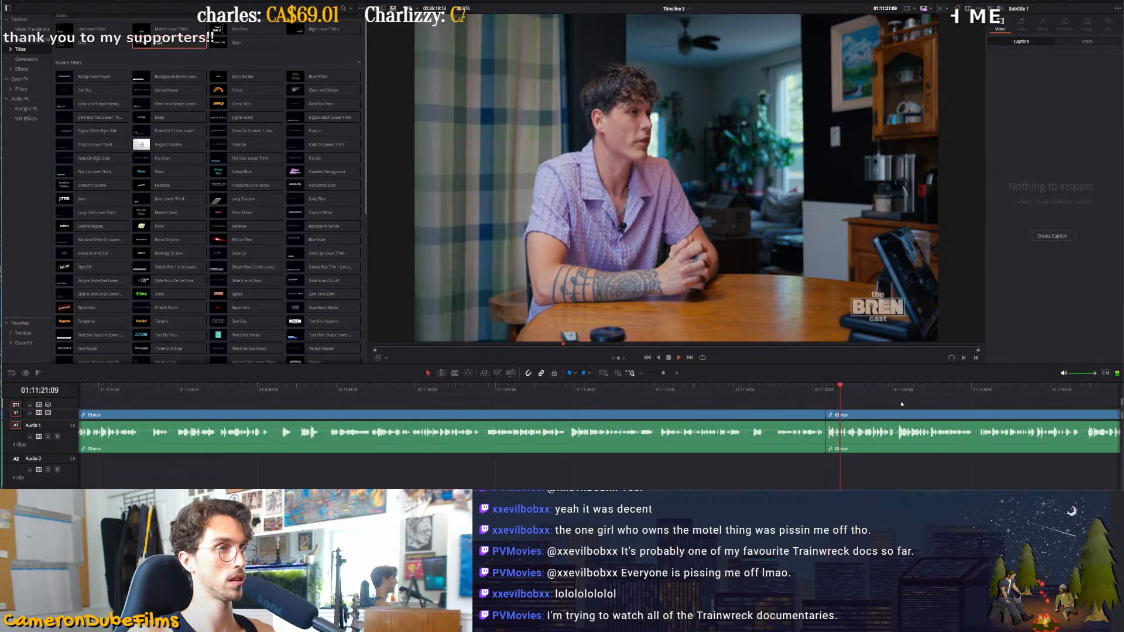
Shift the clips from the segment's first cut onward later to open a gap after the preceding footage
scroll(897, 405, "down", 4)
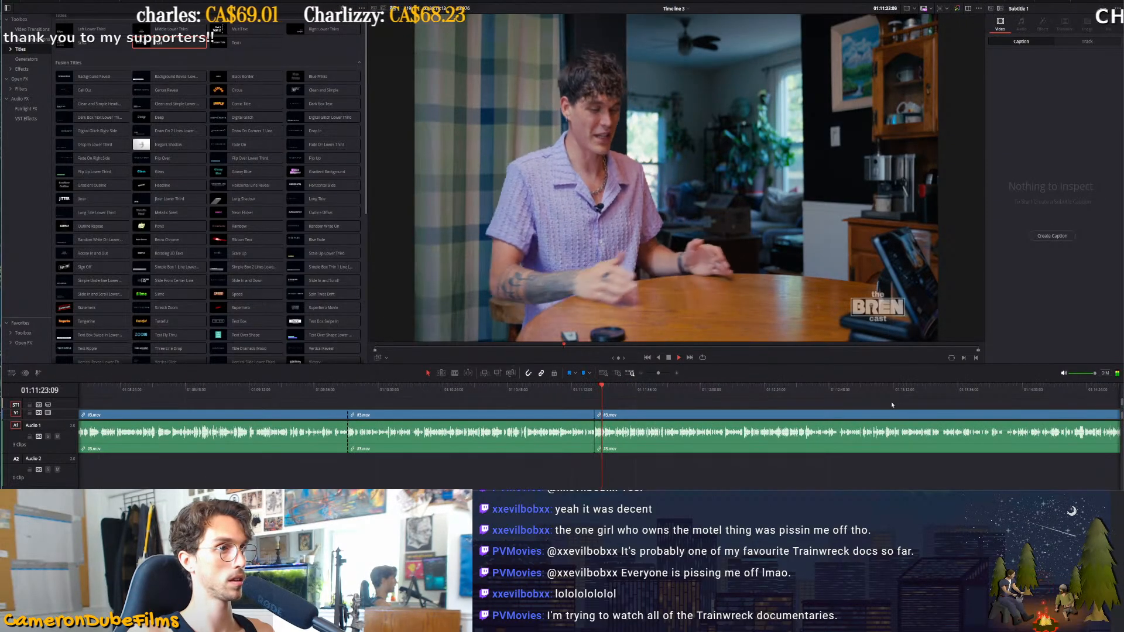
left_click(406, 396)
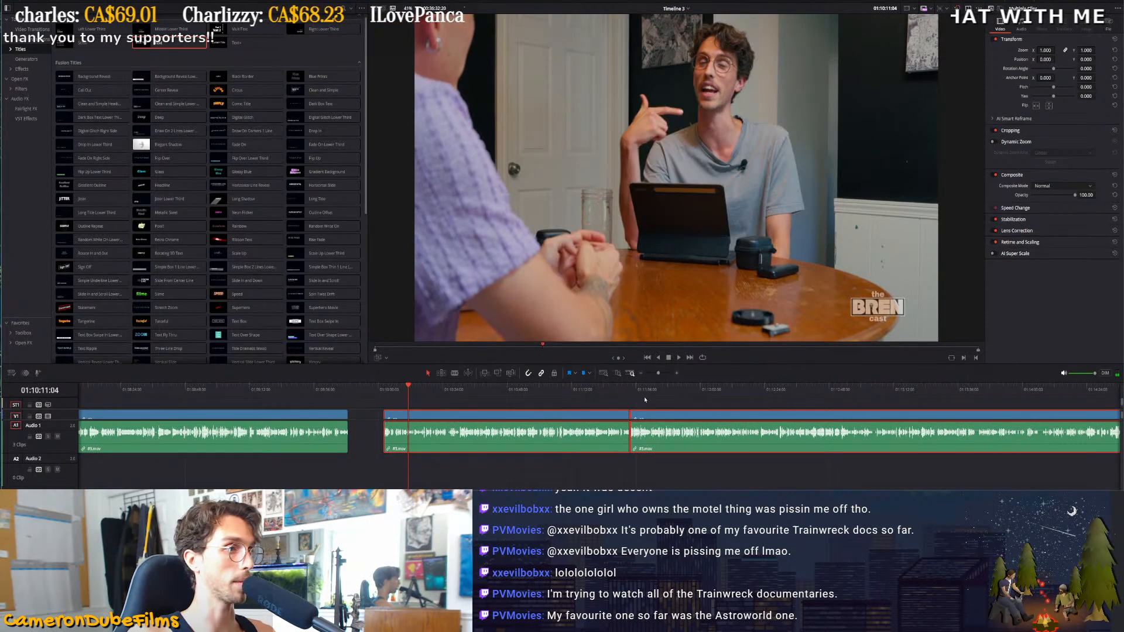
Play back the interview from about 01:11:39 to 01:12:45 and review the conversation for places to edit
left_click(645, 400)
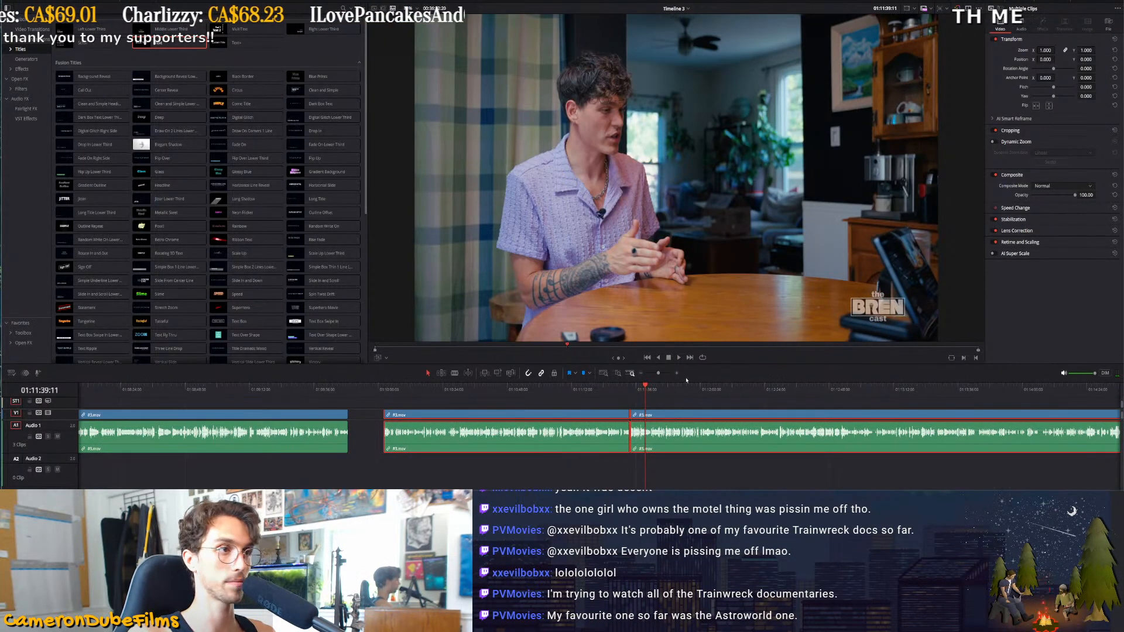
key("space")
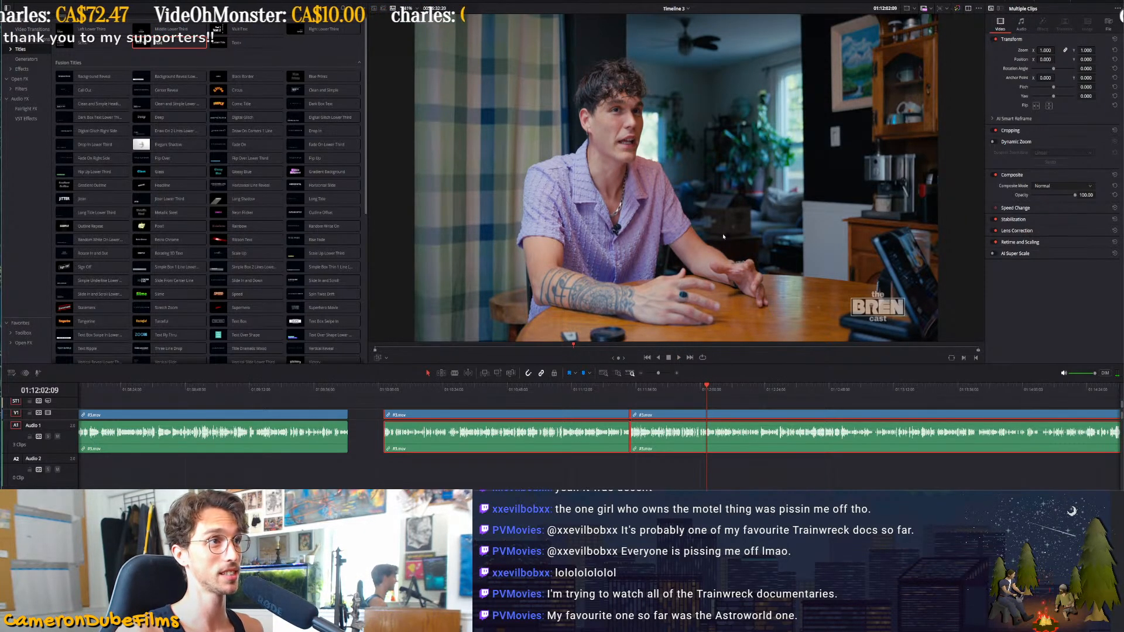
key("space")
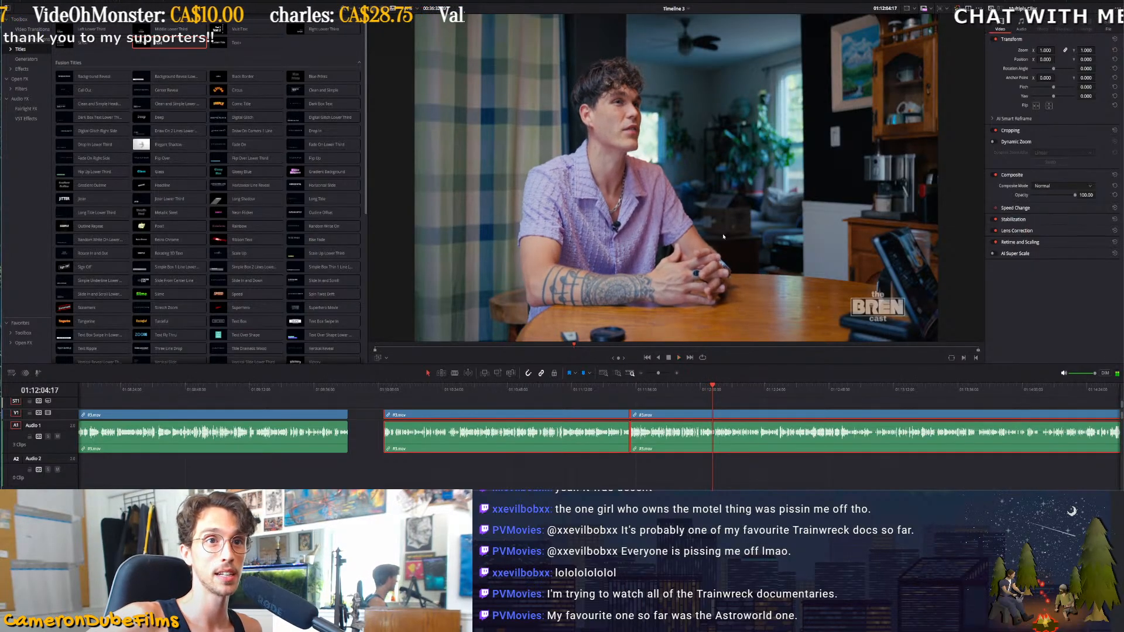
key("space")
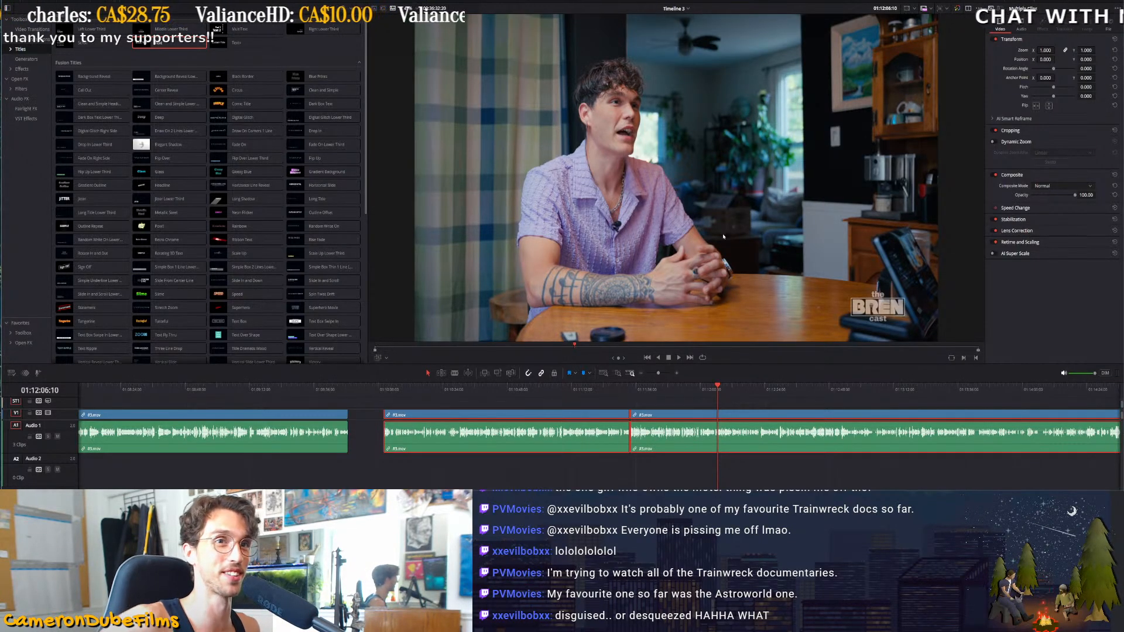
left_click(732, 472)
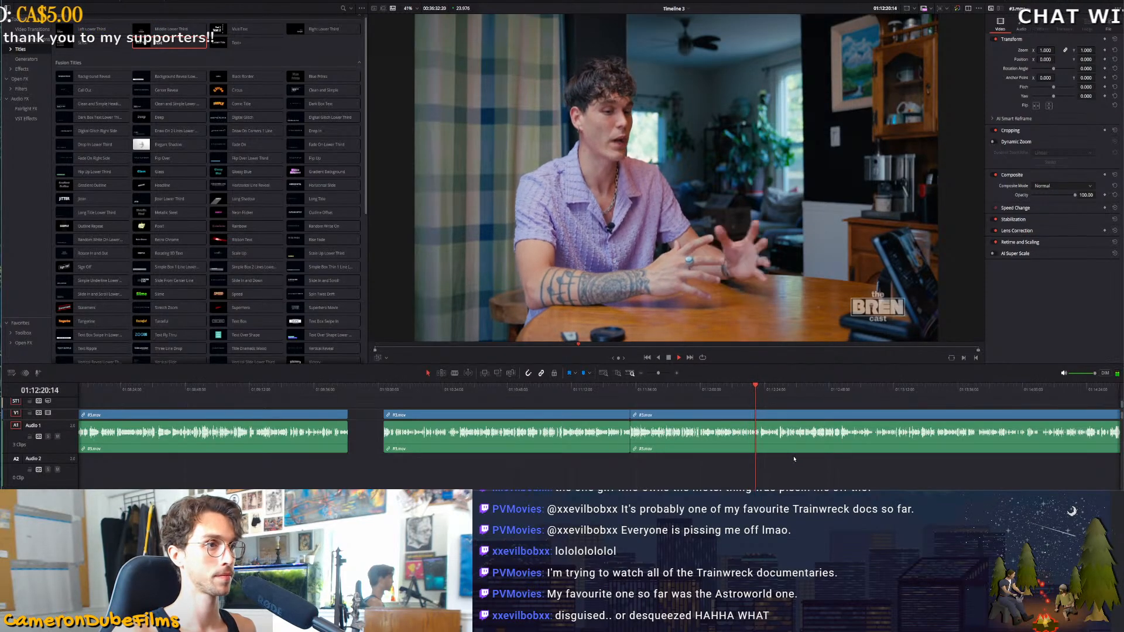
key("ctrl+minus")
left_click_drag(657, 375, 655, 375)
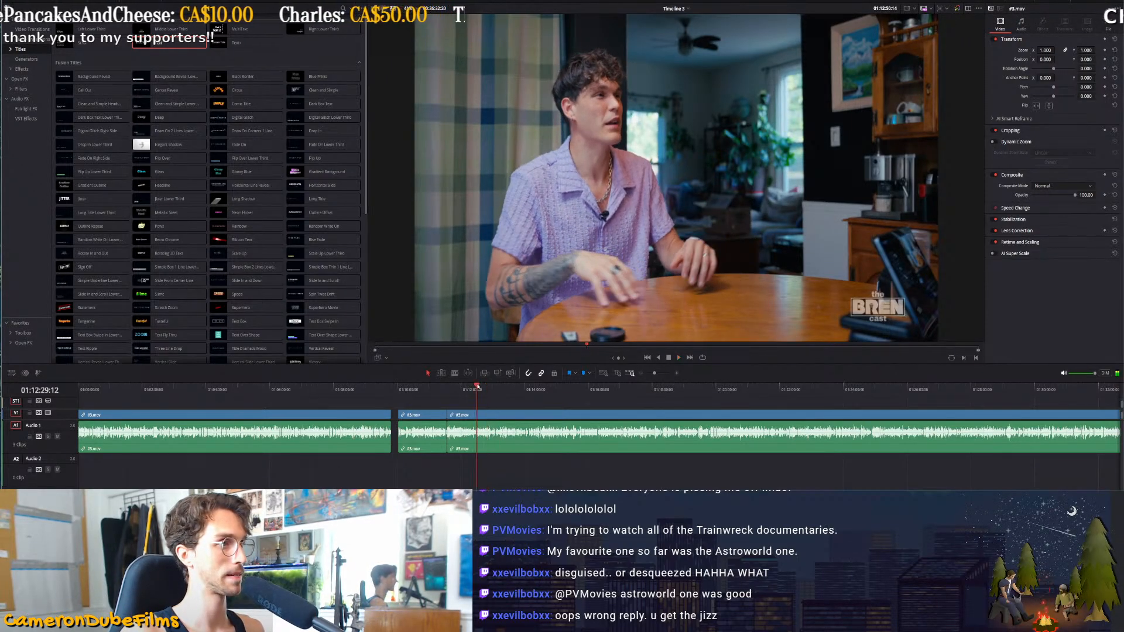
scroll(477, 408, "up", 3)
left_click(628, 388)
scroll(647, 408, "up", 4)
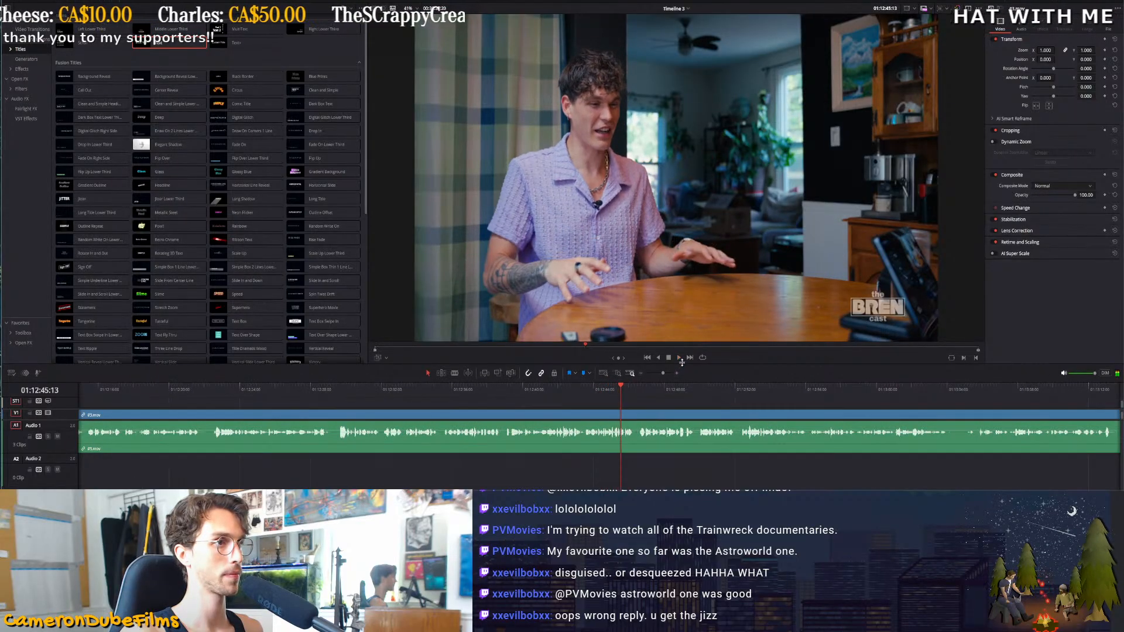
Enlarge the timeline area and add a basic Text title reading "*no pun intended" on V2 at about 01:12:47
left_click_drag(644, 365, 644, 245)
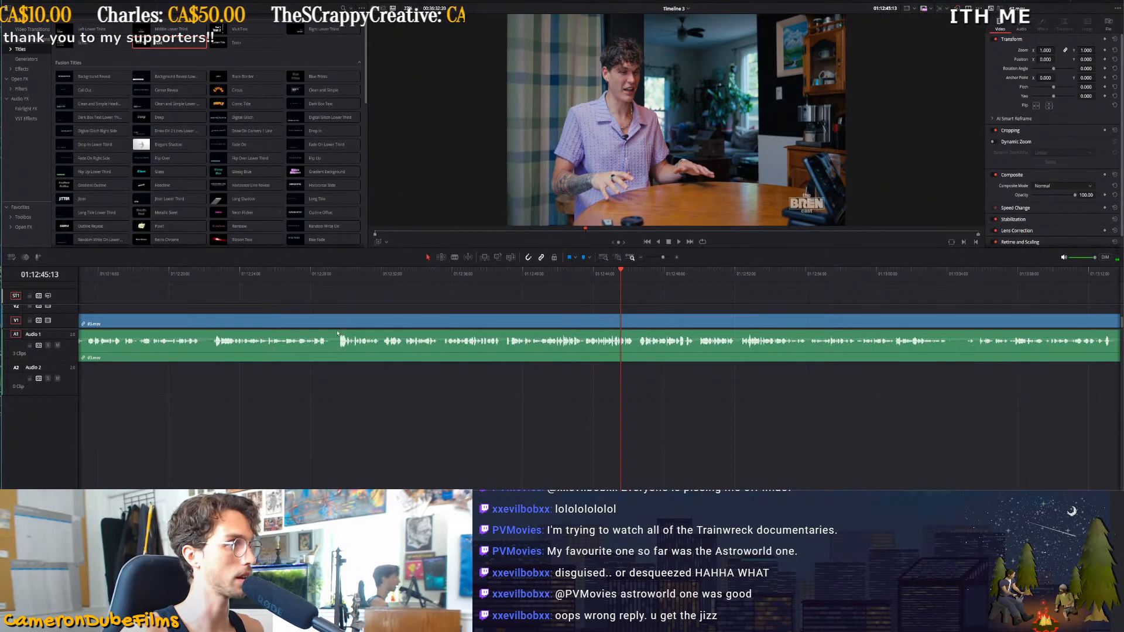
left_click_drag(170, 36, 677, 378)
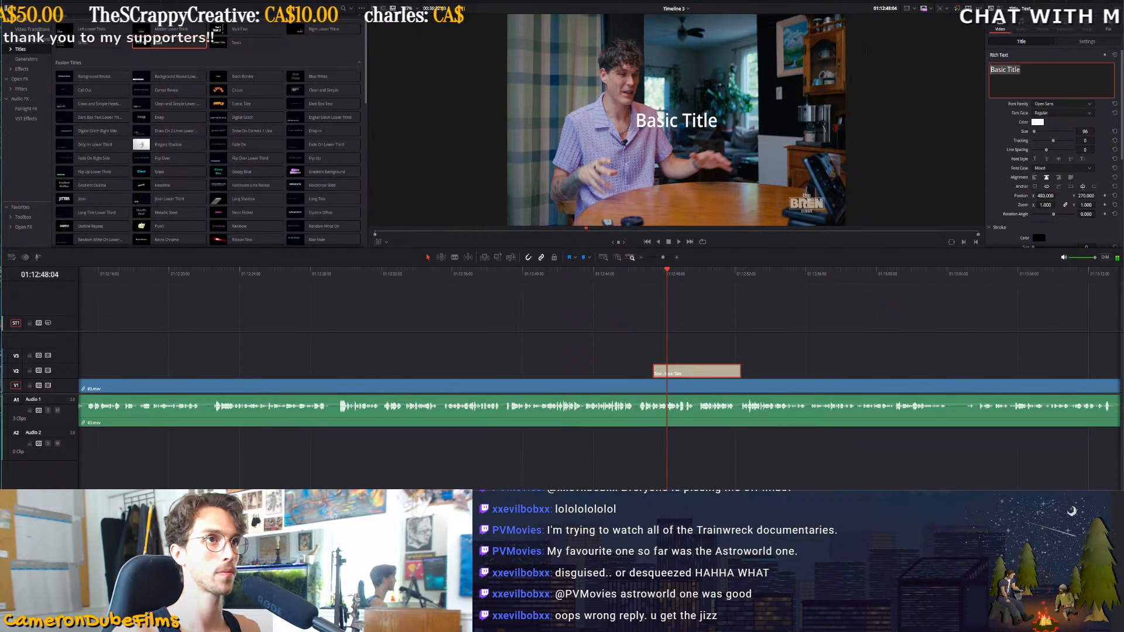
type("*no pun")
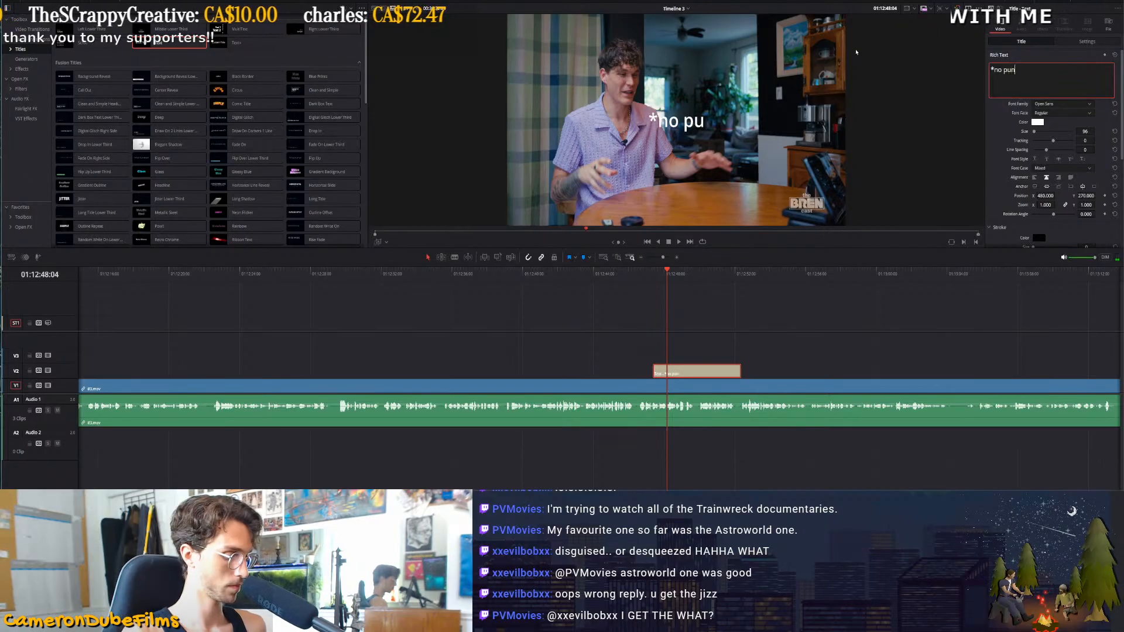
type(" intended")
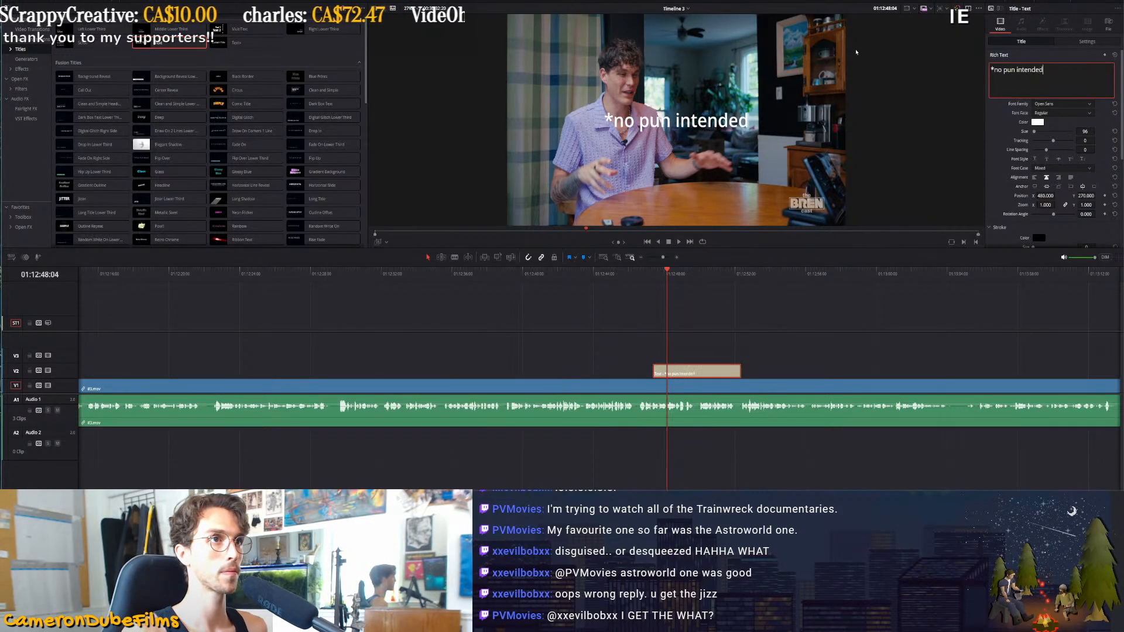
Shorten the "*no pun intended" title by splitting it at 01:12:48:15 and deleting the part after the split
left_click(645, 273)
key("space")
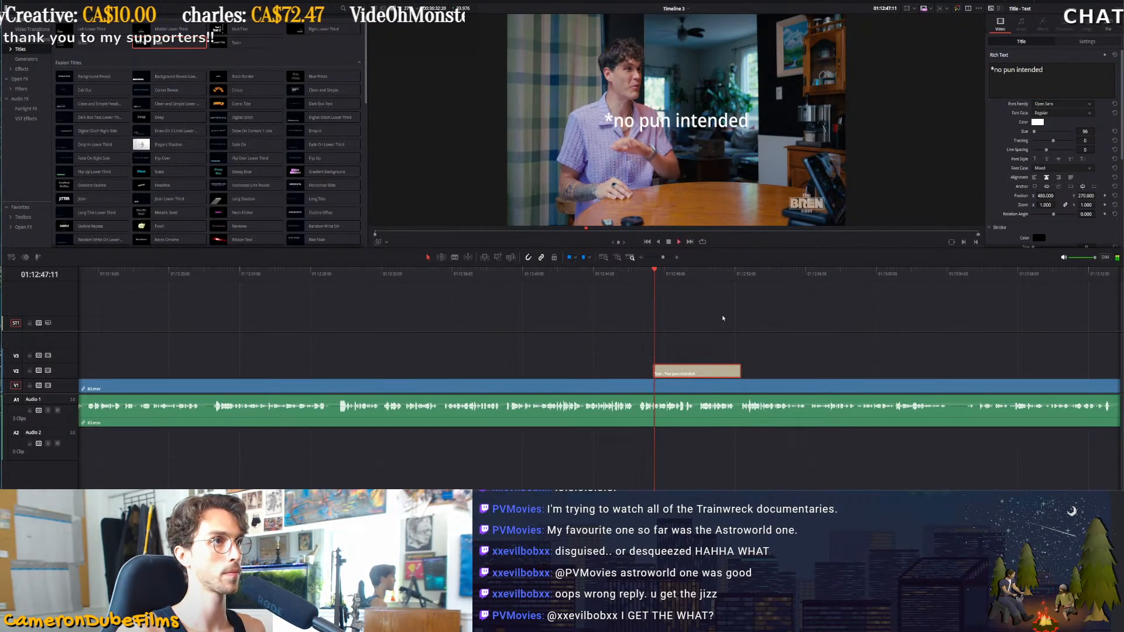
key("space")
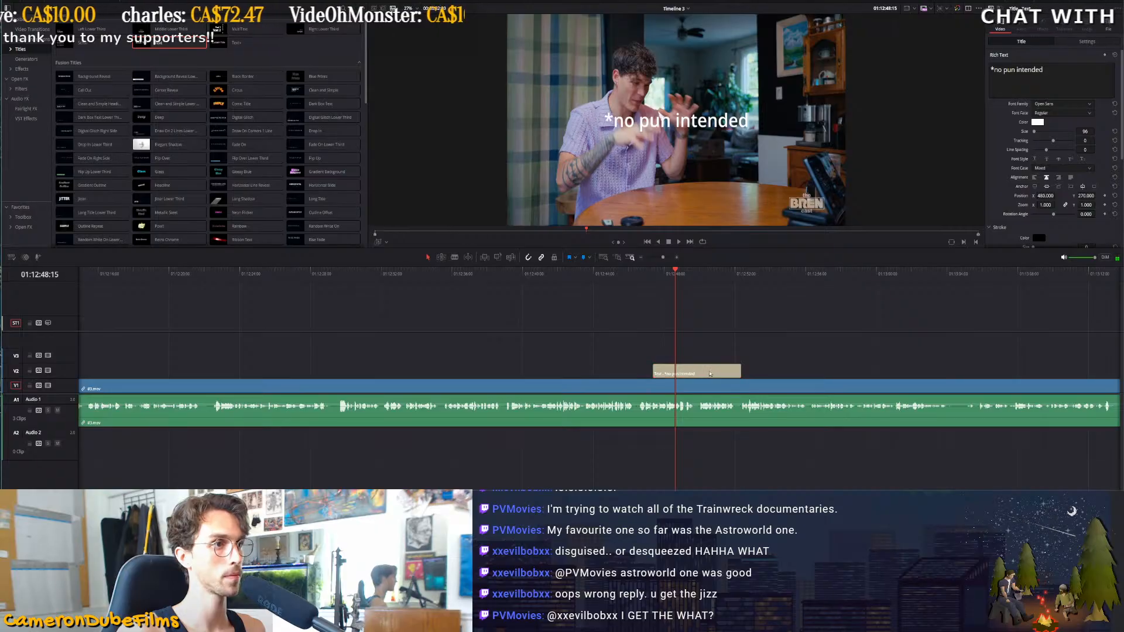
key("ctrl+b")
left_click(714, 373)
key("BackSpace")
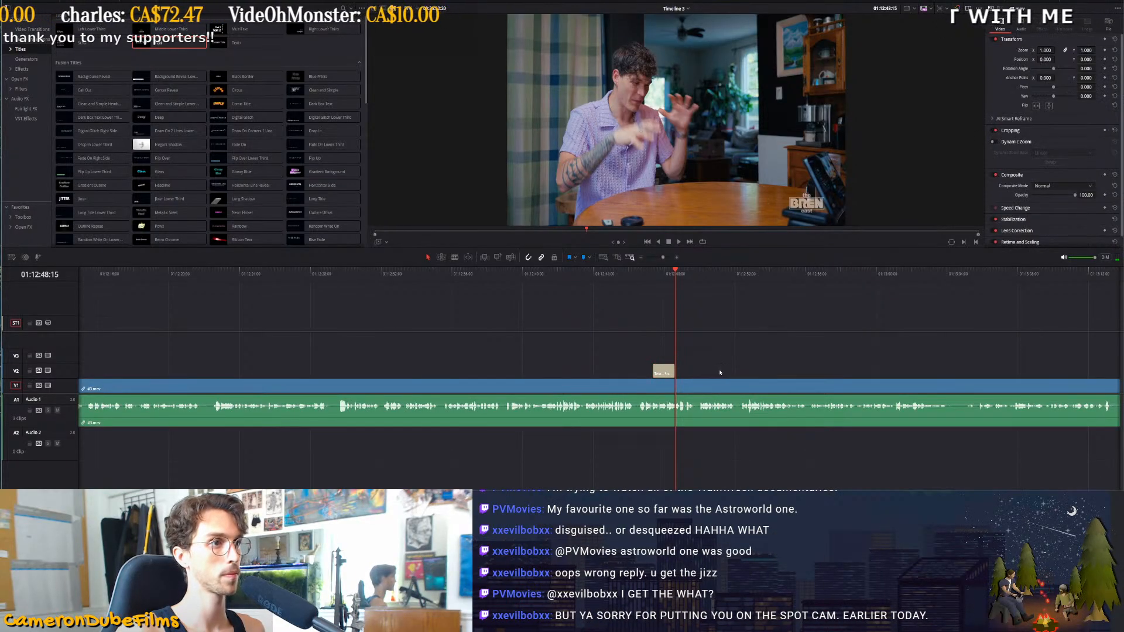
Play on past the title and split the interview clip at about 01:12:57
key("space")
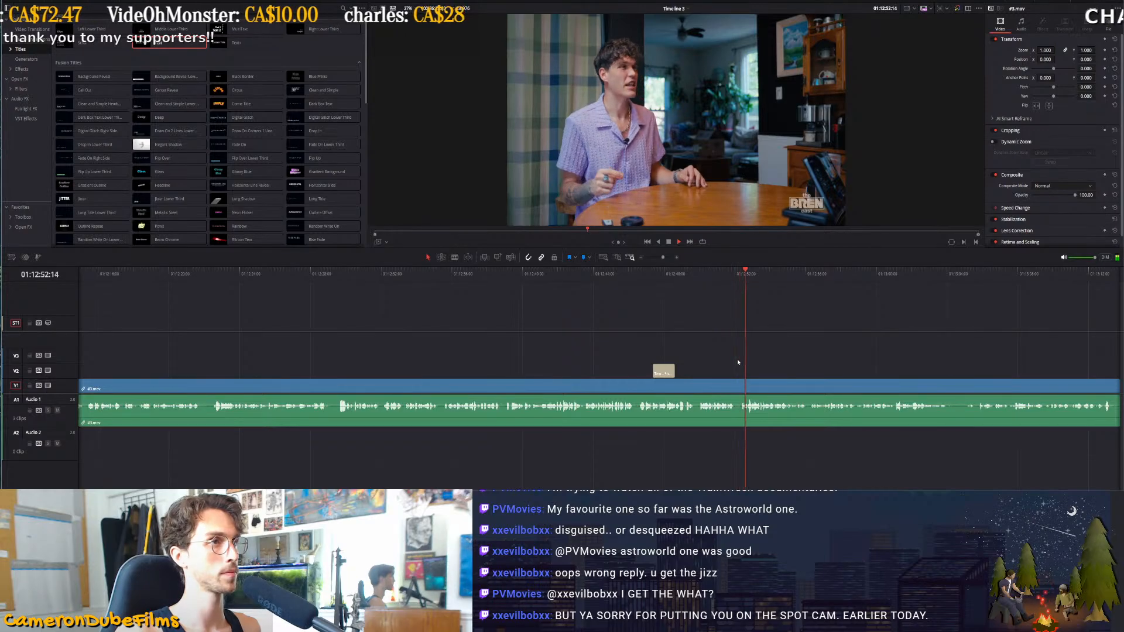
key("ctrl+minus")
key("ctrl+minus")
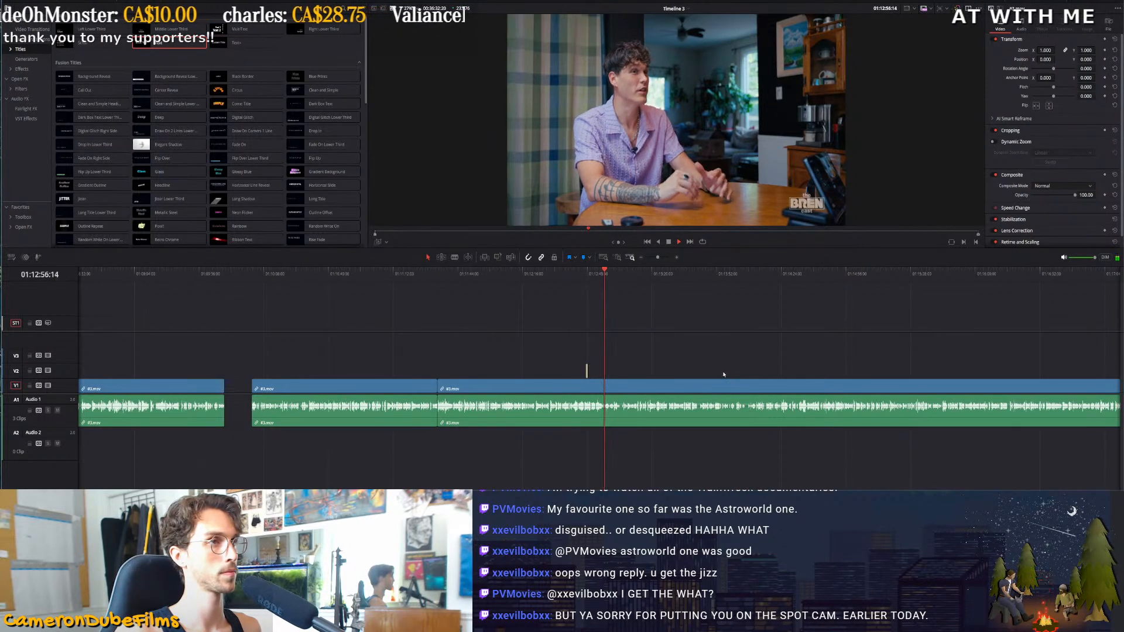
key("ctrl+equal")
key("ctrl+equal")
key("ctrl+equal")
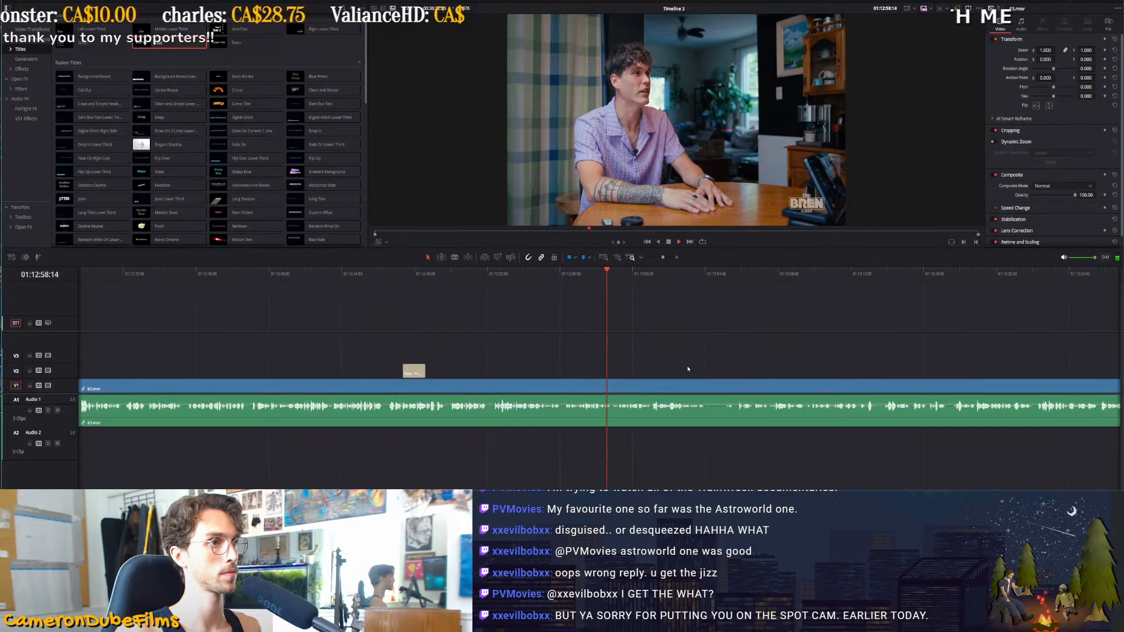
left_click(559, 281)
key("space")
key("ctrl+equal")
key("ctrl+equal")
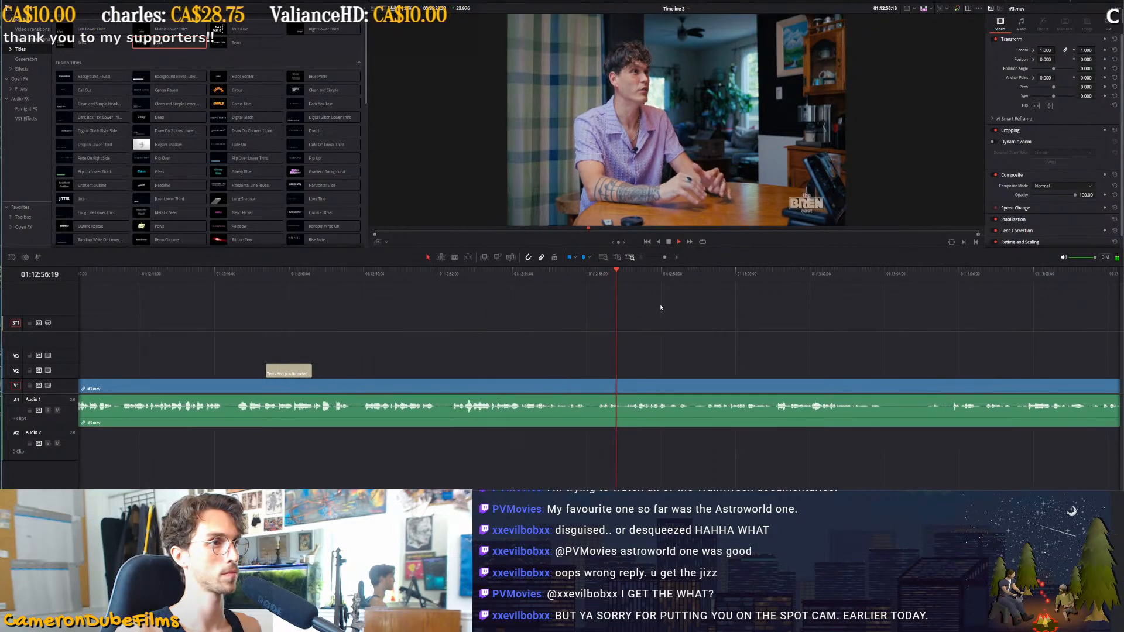
left_click_drag(630, 278, 994, 301)
key("ctrl+b")
Find where the talk resumes and ripple-trim the start of the clip after the 01:12:57 cut up to 01:13:18:22
key("space")
key("ctrl+minus")
key("ctrl+minus")
key("ctrl+minus")
key("ctrl+minus")
left_click(677, 281)
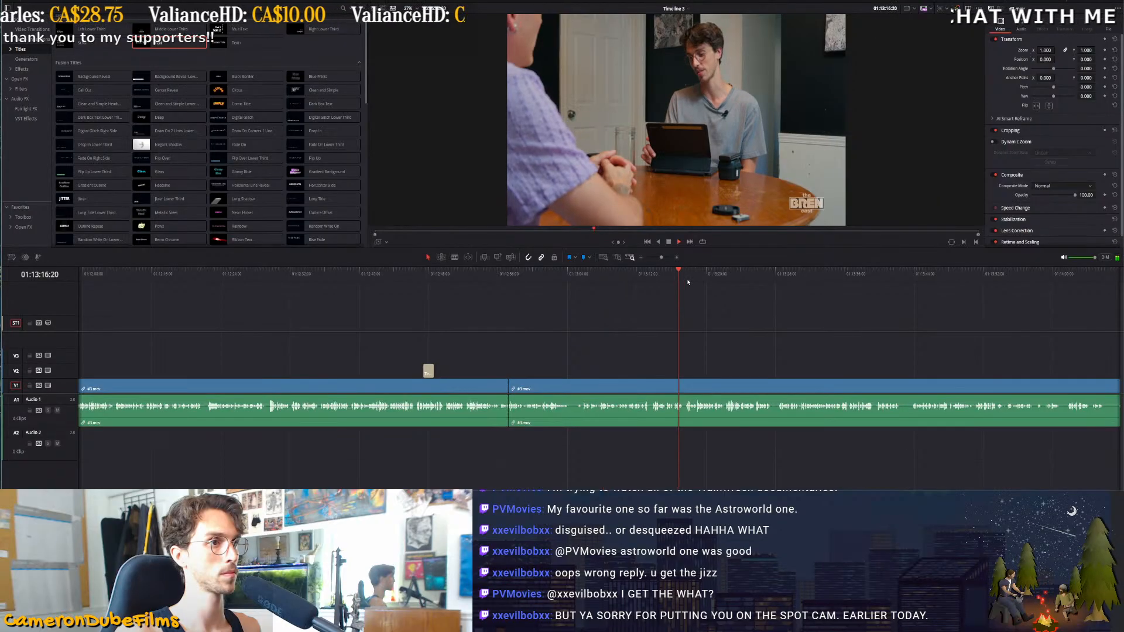
left_click(697, 277)
key("space")
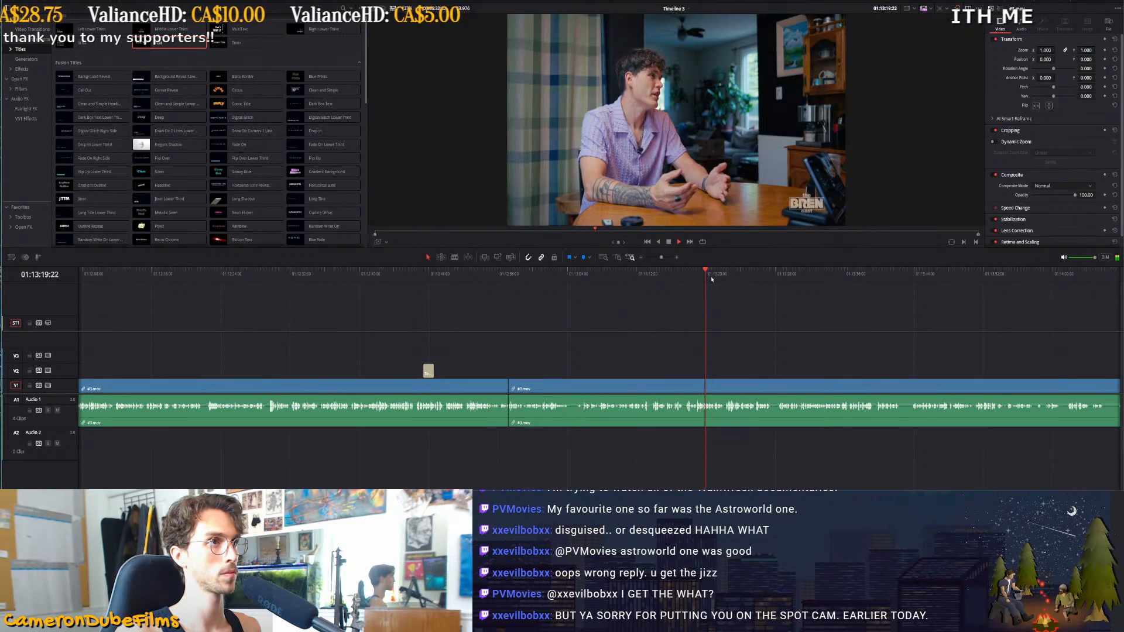
key("ctrl+equal")
key("ctrl+equal")
key("ctrl+equal")
left_click(535, 279)
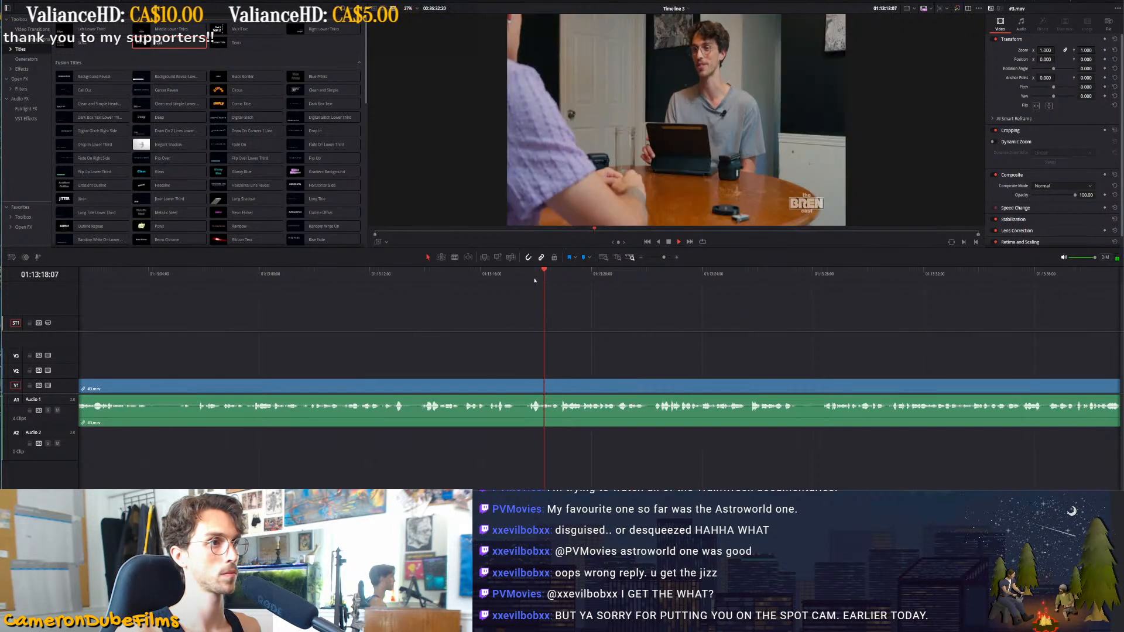
key("ctrl+equal")
left_click(591, 279)
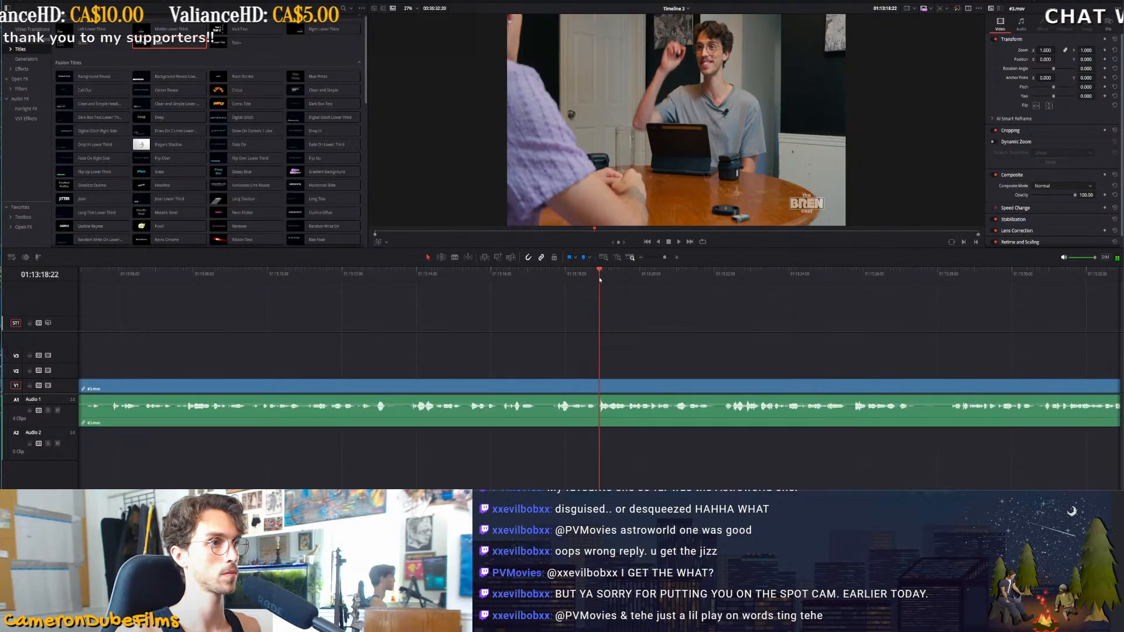
key("ctrl+shift+bracketleft")
Ripple-trim the same clip's start again, up to 01:12:57:16
key("ctrl+equal")
left_click(587, 279)
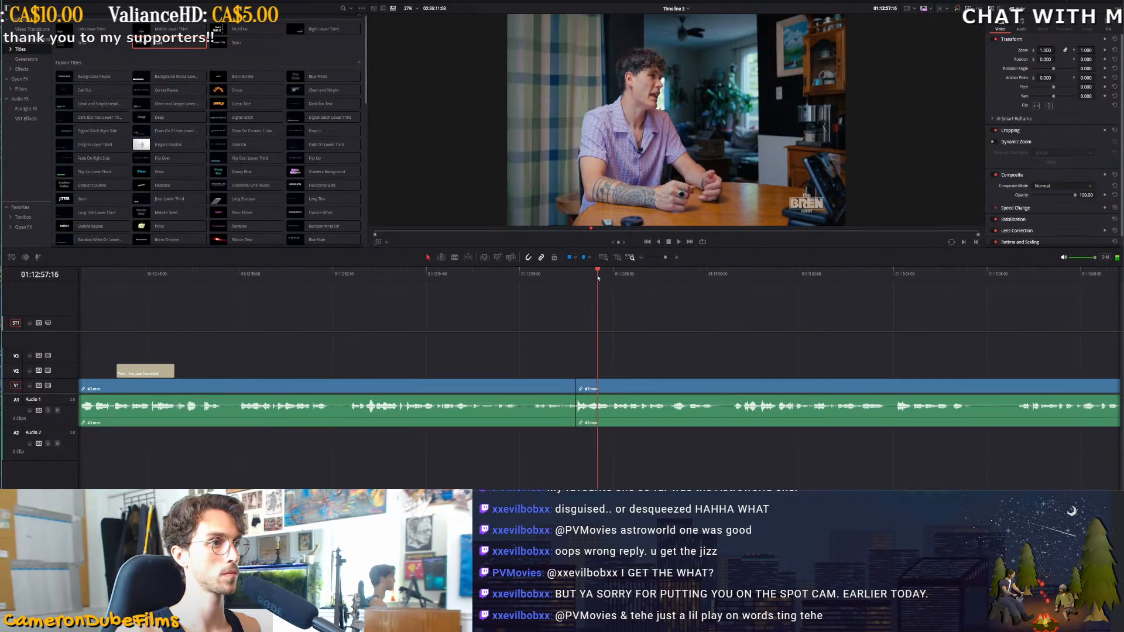
key("ctrl+shift+bracketleft")
Play back from about 01:12:56 across the new cut and check how the conversation flows
left_click(524, 279)
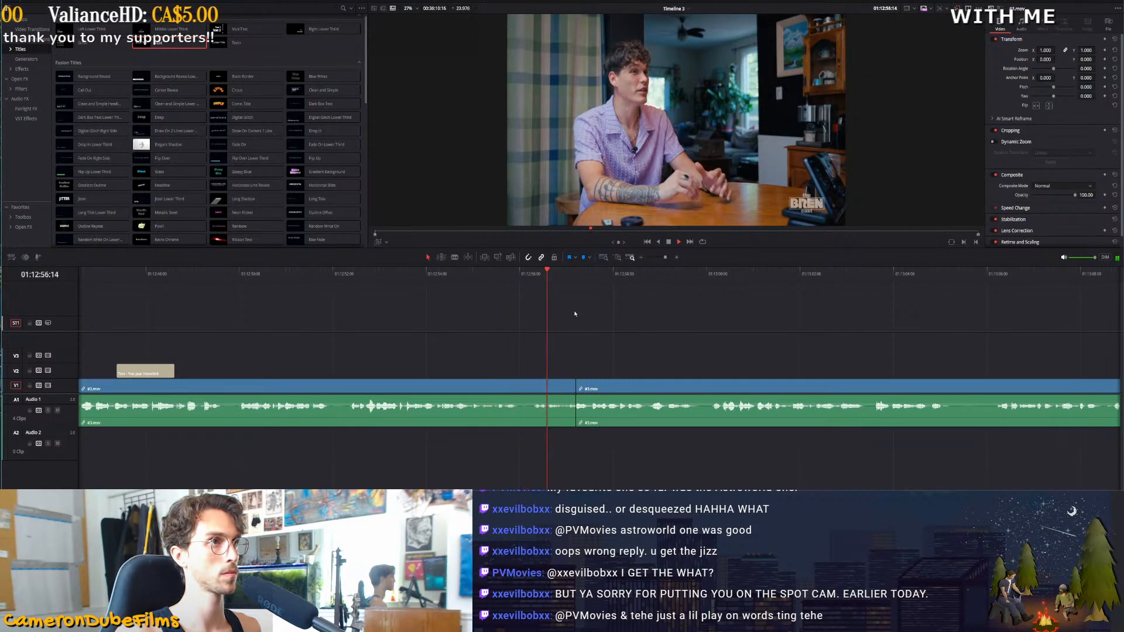
key("ctrl+minus")
key("ctrl+minus")
key("ctrl+minus")
key("ctrl+minus")
key("ctrl+minus")
key("ctrl+minus")
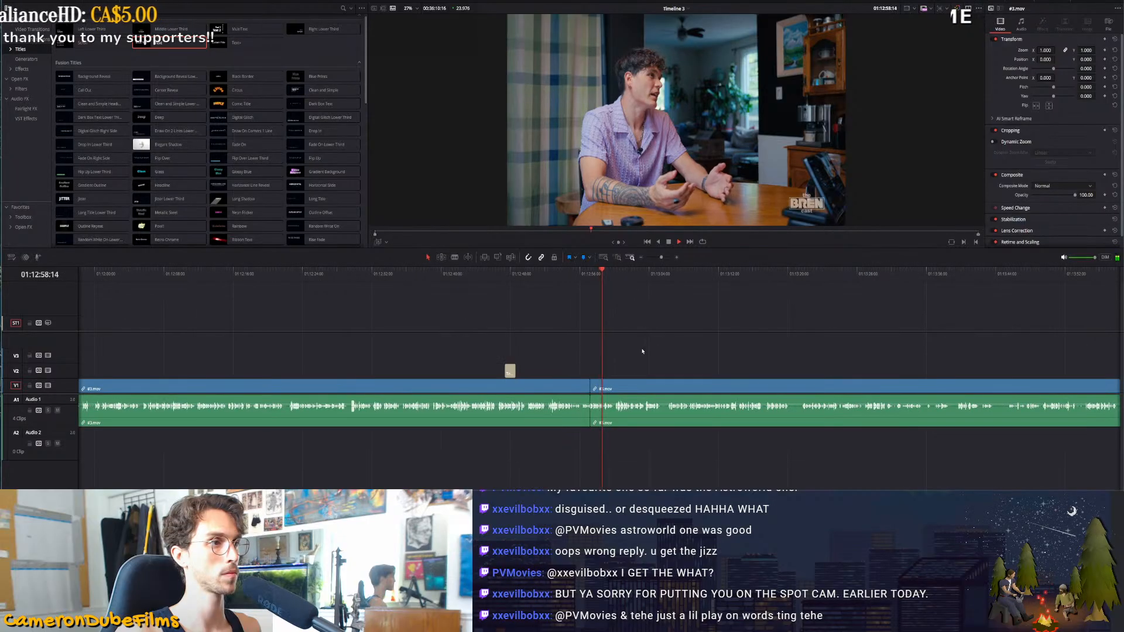
key("ctrl+equal")
key("ctrl+equal")
key("ctrl+equal")
key("ctrl+equal")
key("ctrl+equal")
key("ctrl+equal")
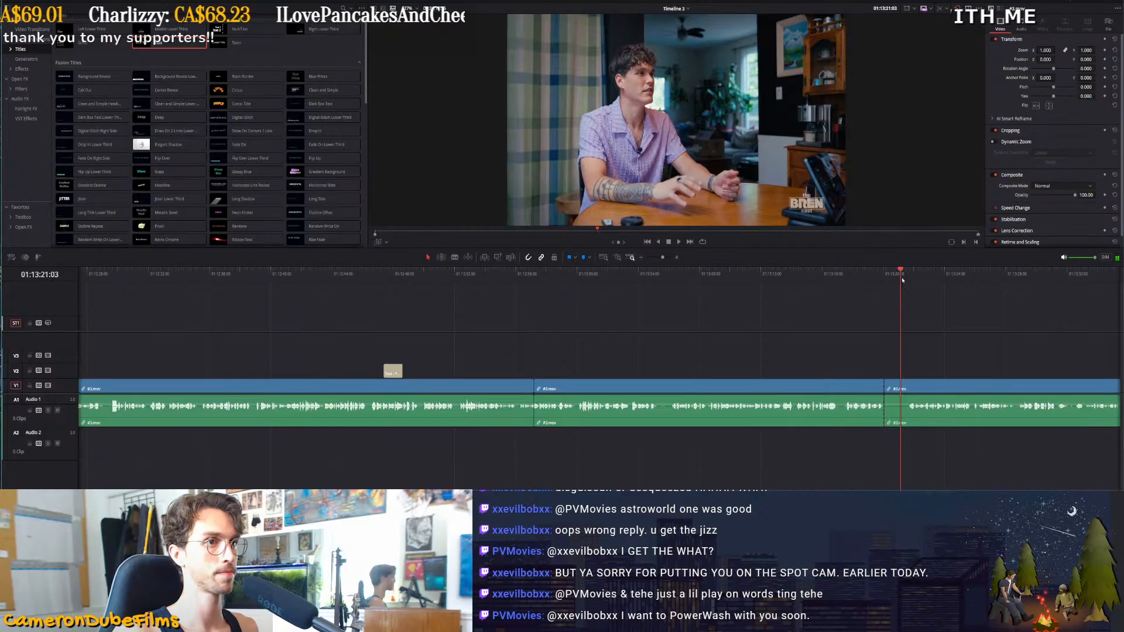
Ripple-trim the start of the clip after the 01:13:20 cut up to 01:13:21:03 and resume playback
key("ctrl+shift+[")
key("space")
scroll(941, 329, "up", 2)
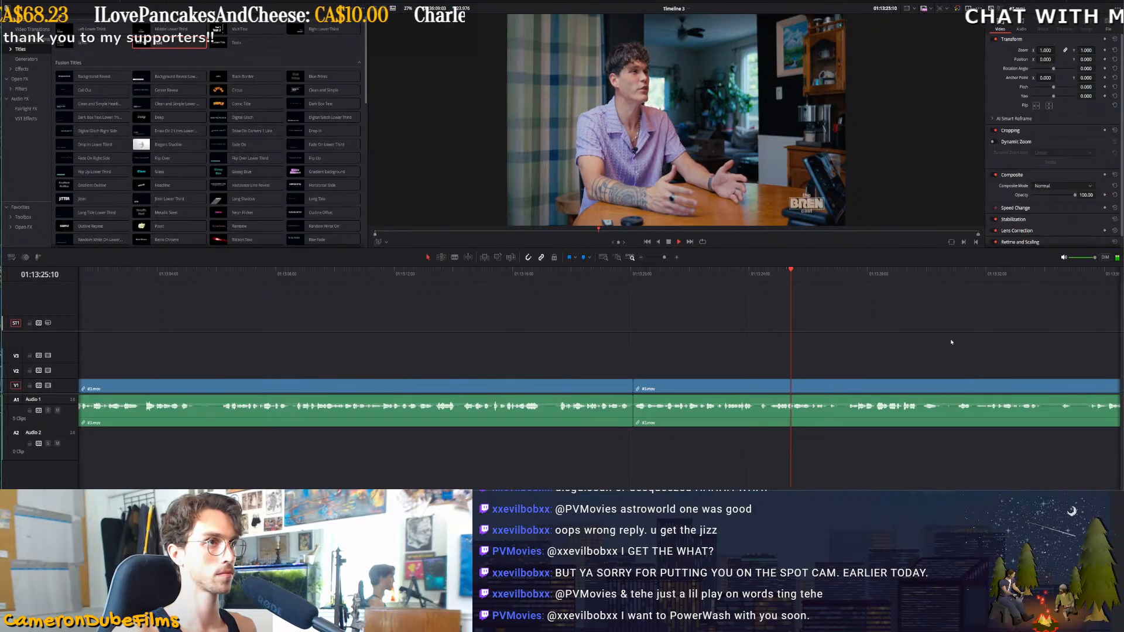
Review the exchange up to about 01:13:35 and split the interview clip at about 01:13:28
scroll(820, 411, "down", 1)
scroll(819, 411, "down", 3)
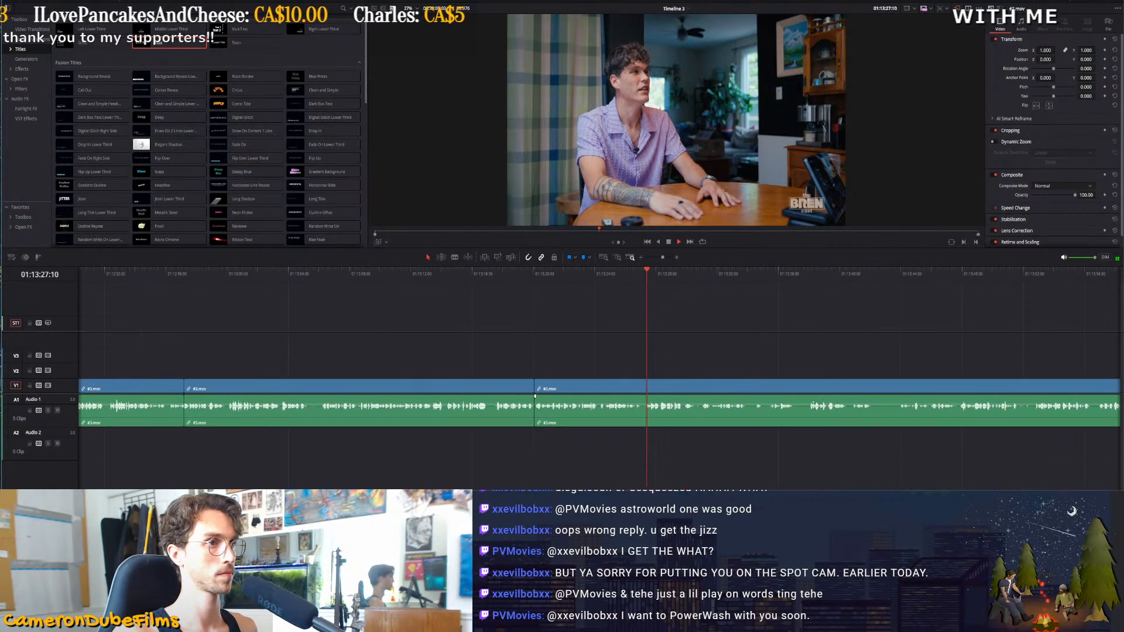
scroll(677, 372, "up", 5)
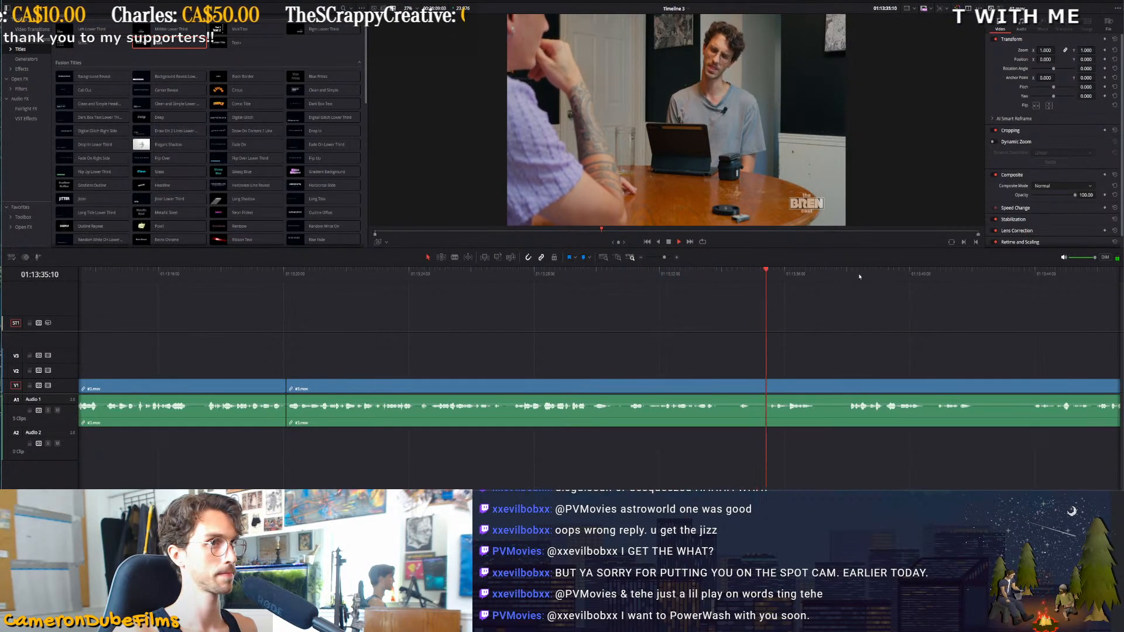
left_click(656, 279)
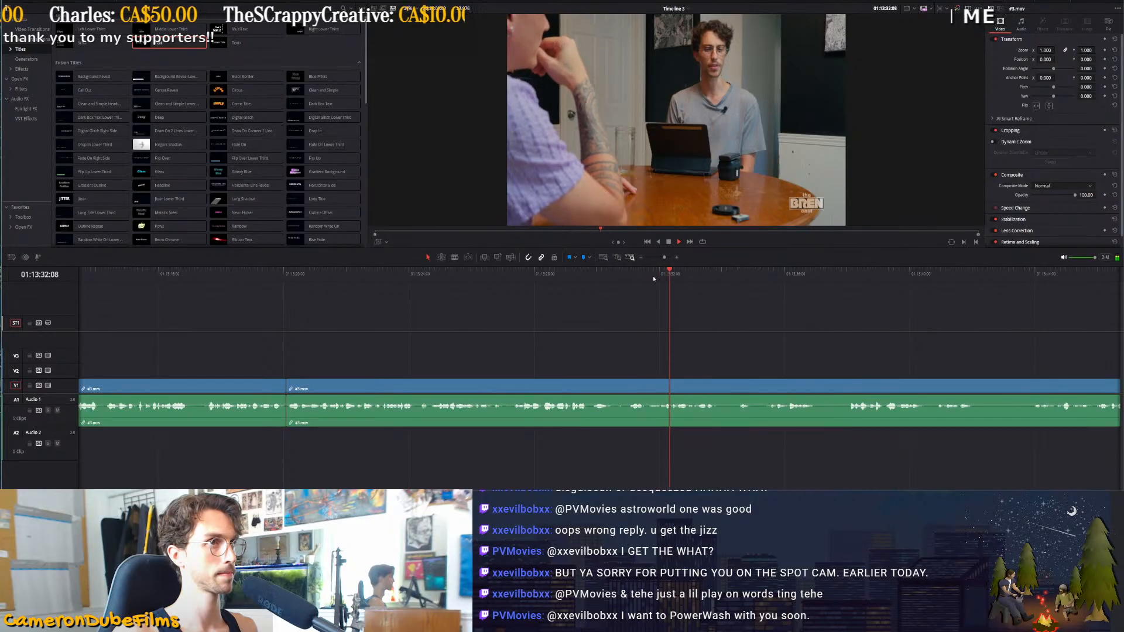
left_click(569, 273)
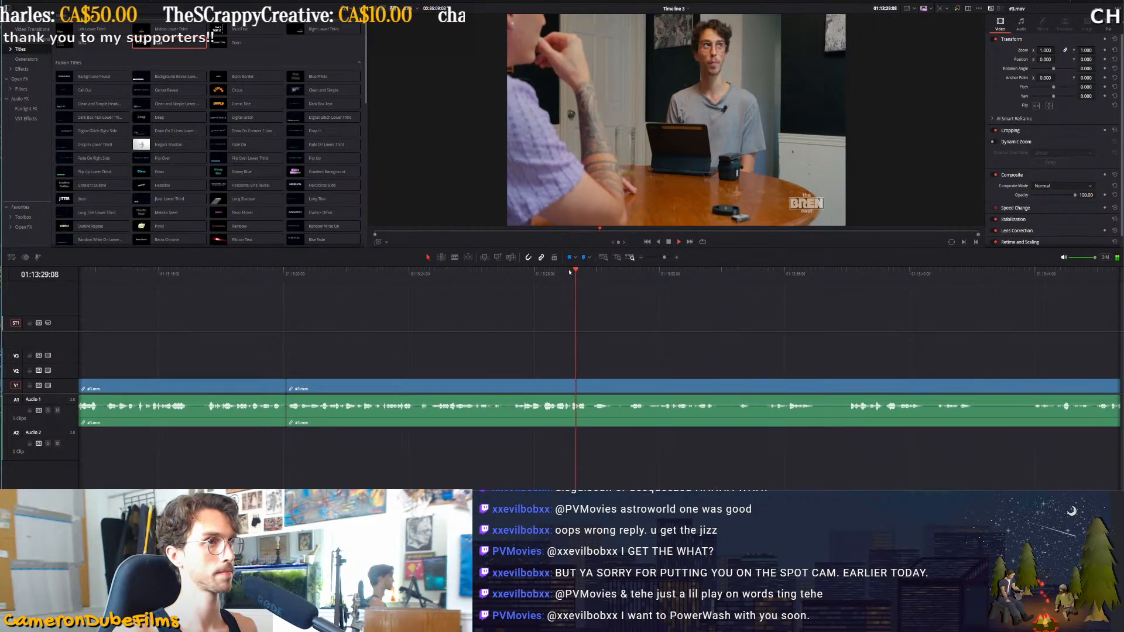
left_click(520, 275)
left_click(541, 274)
key("ctrl+b")
Ripple-trim the start of the clip after the 01:13:28 cut twice, at about 01:13:38 and 01:13:34
left_click_drag(816, 275, 839, 281)
key("ctrl+shift+[")
left_click(721, 277)
key("ctrl+shift+[")
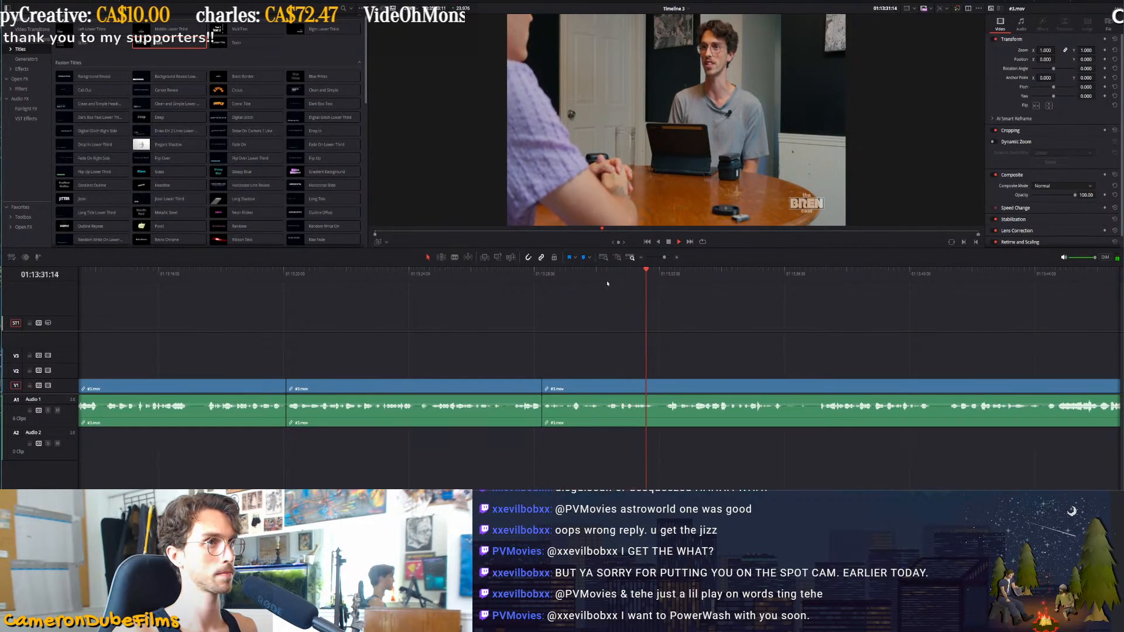
Ripple-trim more off the start of the clip after the 01:13:28 cut, finally up to 01:13:35:03, and play on
key("ctrl+shift+[")
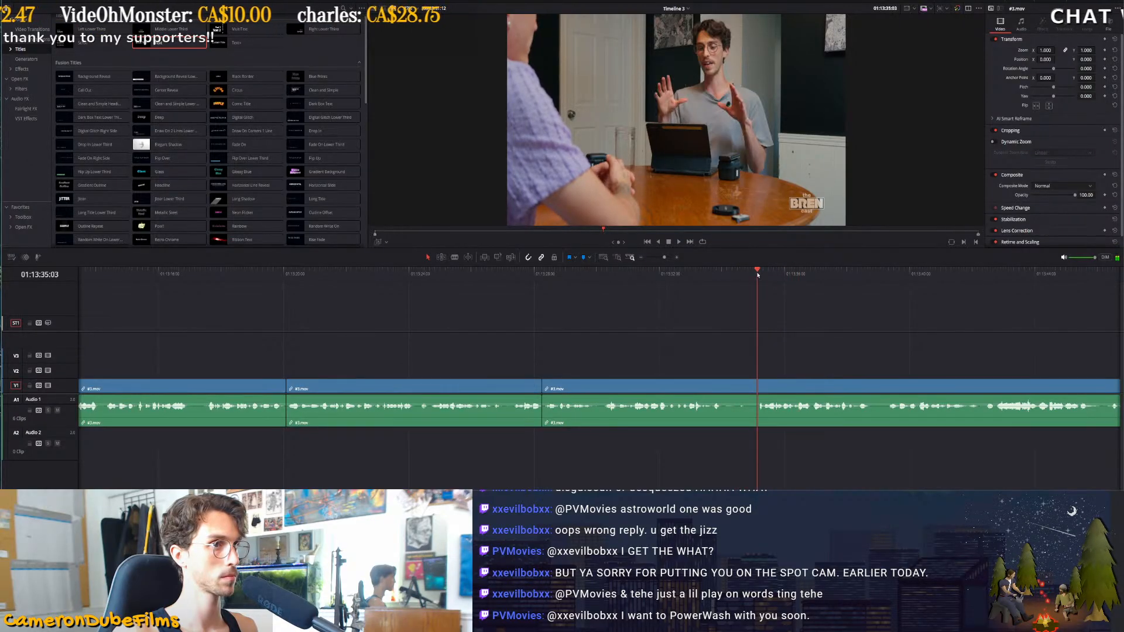
key("ctrl+shift+[")
key("space")
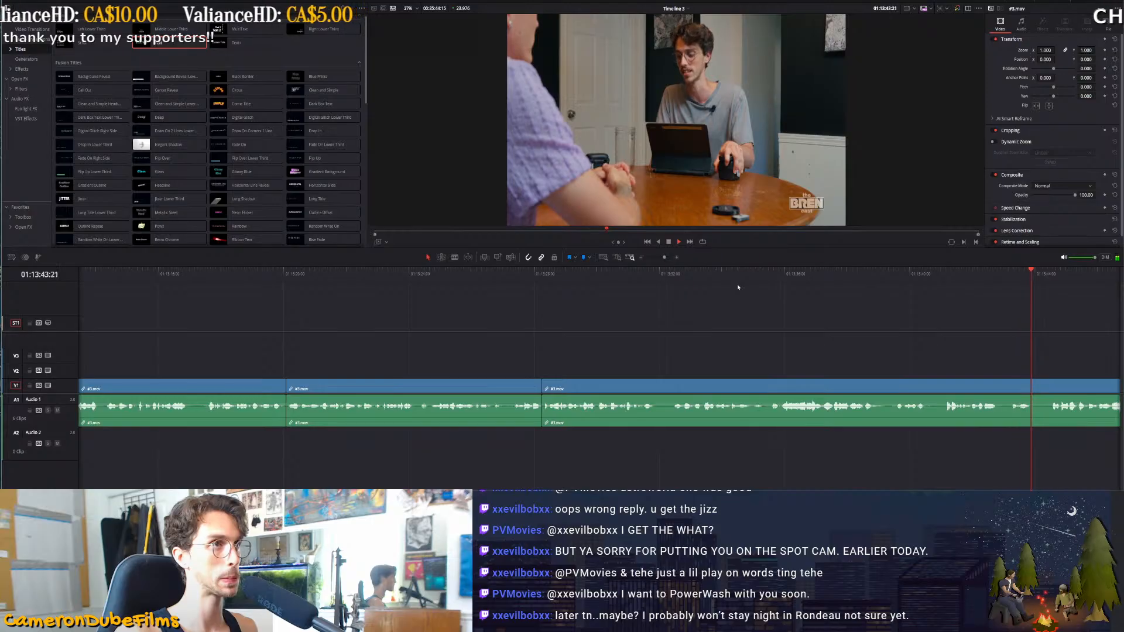
scroll(736, 286, "down", 1)
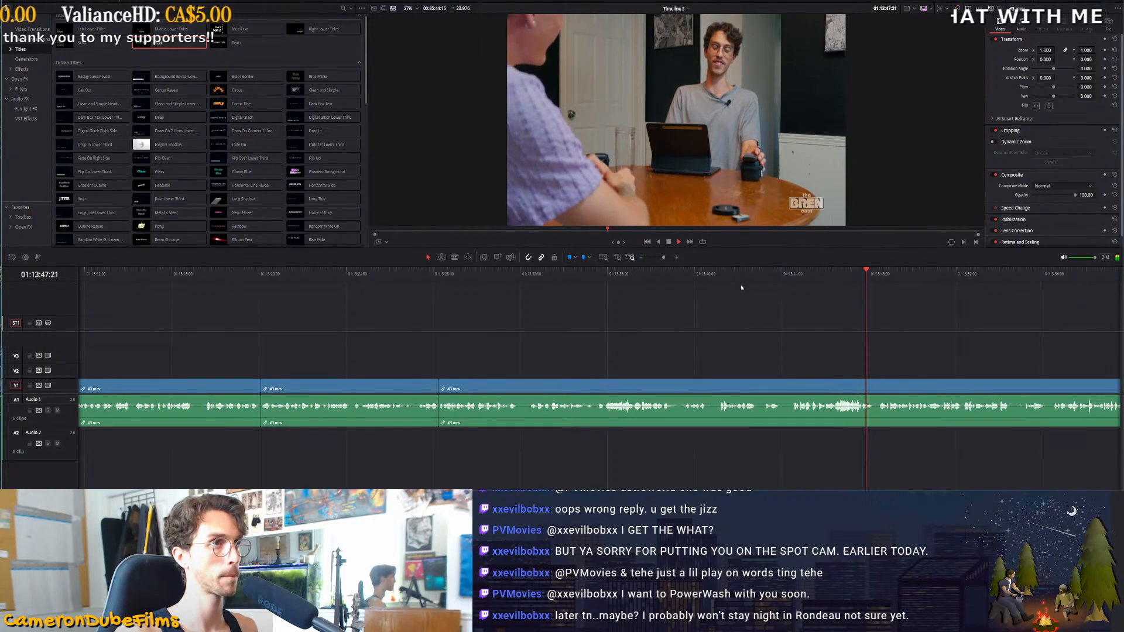
Review the interview up to about 01:14:16 and split the interview clip at about 01:14:13
scroll(725, 332, "down", 1)
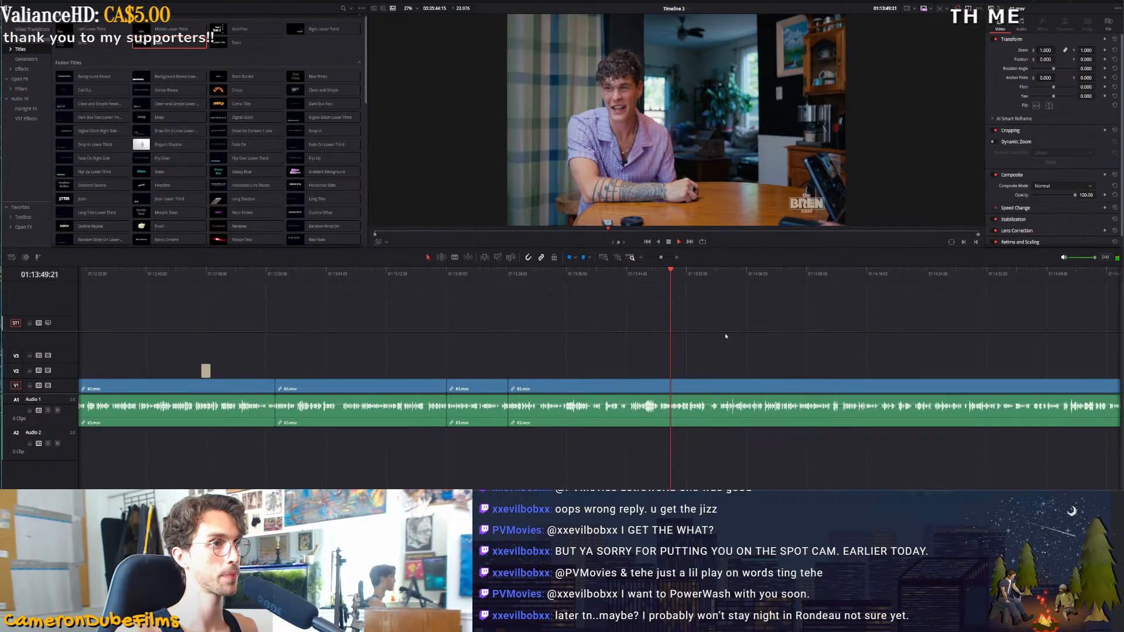
scroll(725, 336, "down", 3)
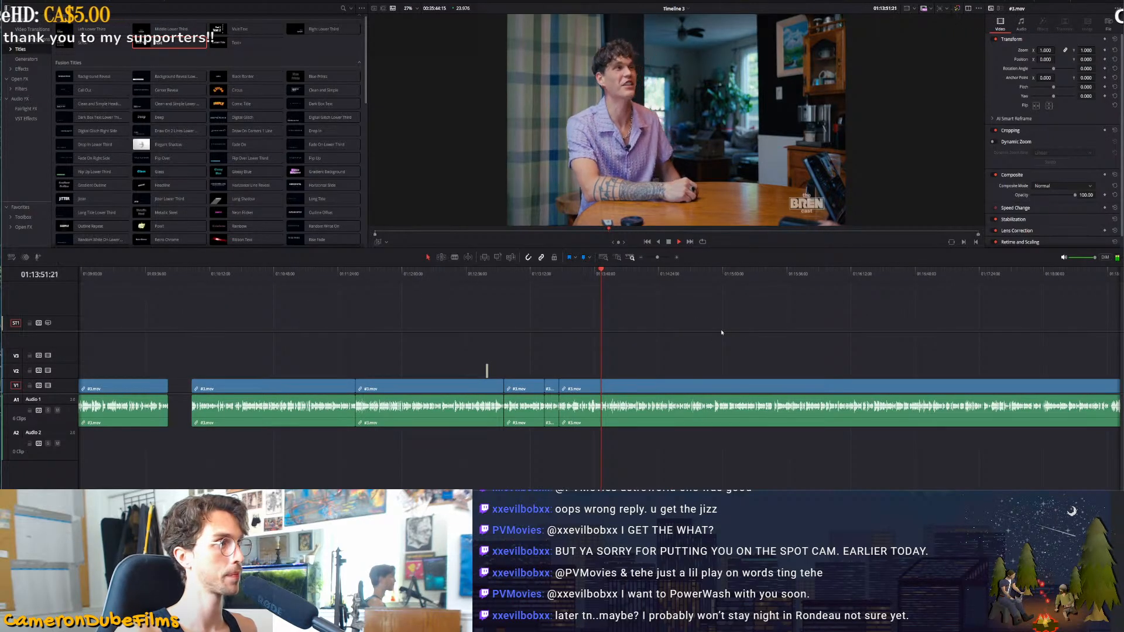
scroll(721, 332, "up", 3)
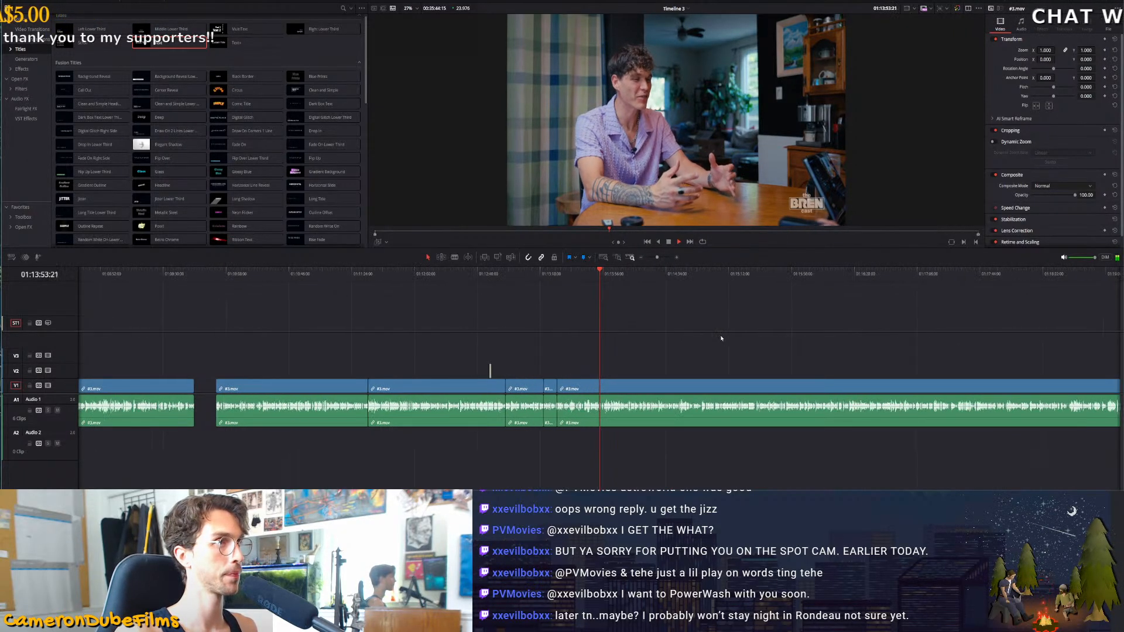
scroll(722, 341, "up", 4)
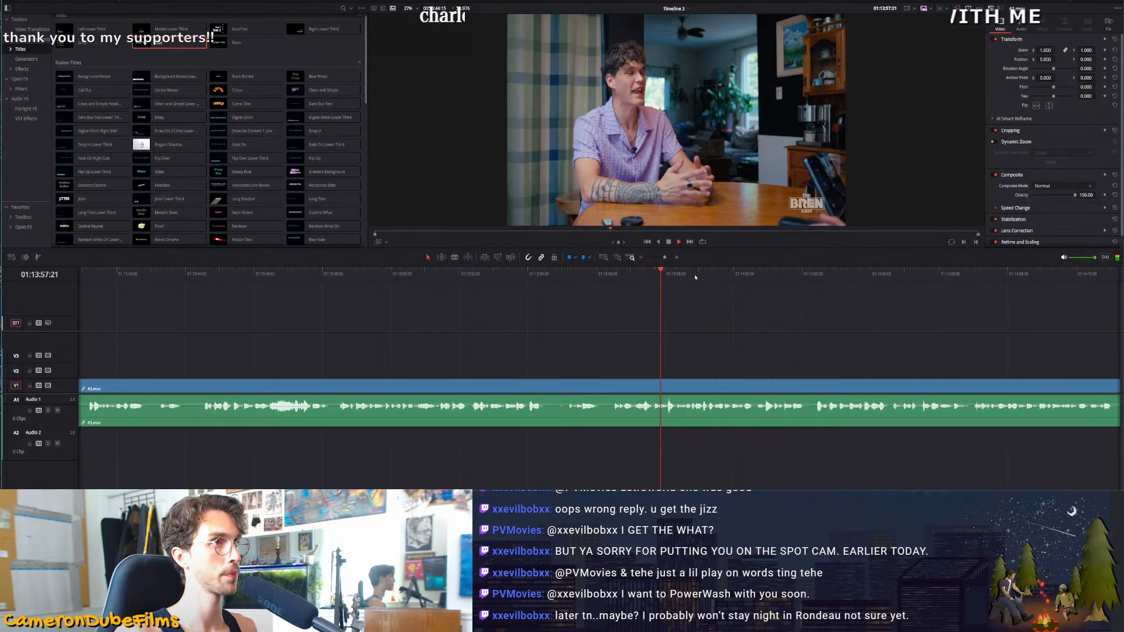
key("l")
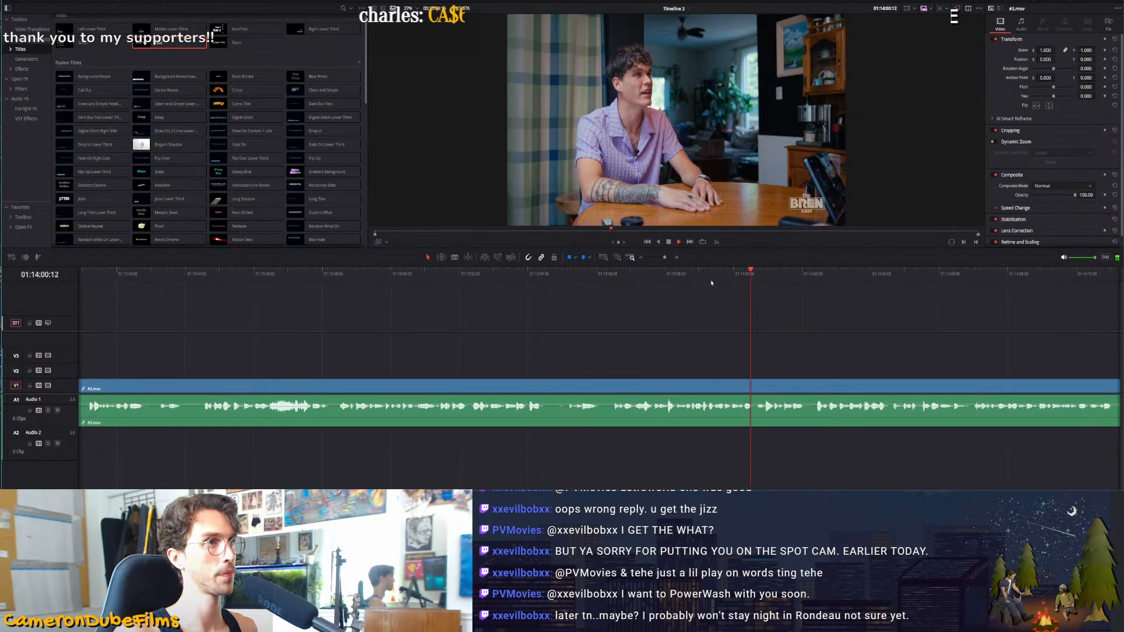
scroll(755, 310, "down", 2)
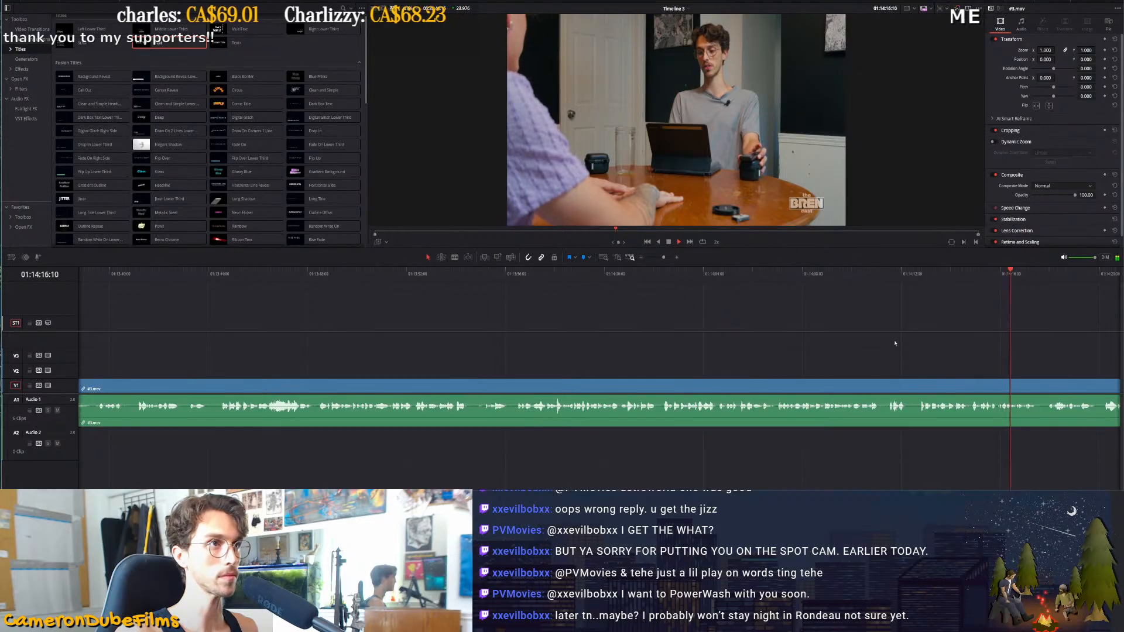
left_click(885, 274)
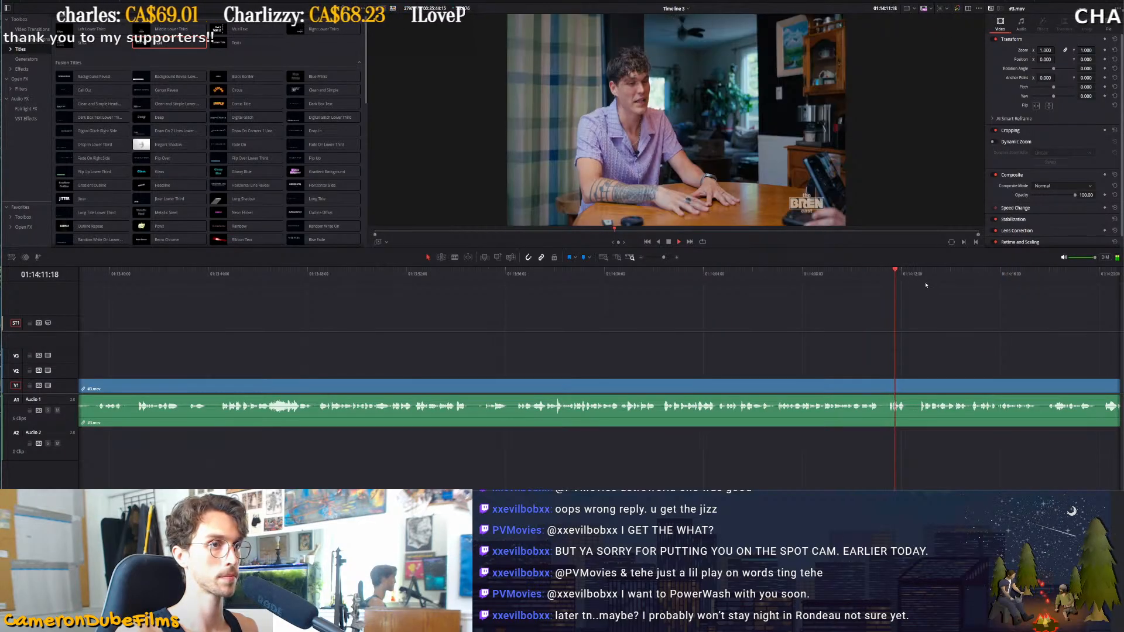
scroll(941, 296, "up", 1)
scroll(941, 296, "up", 3)
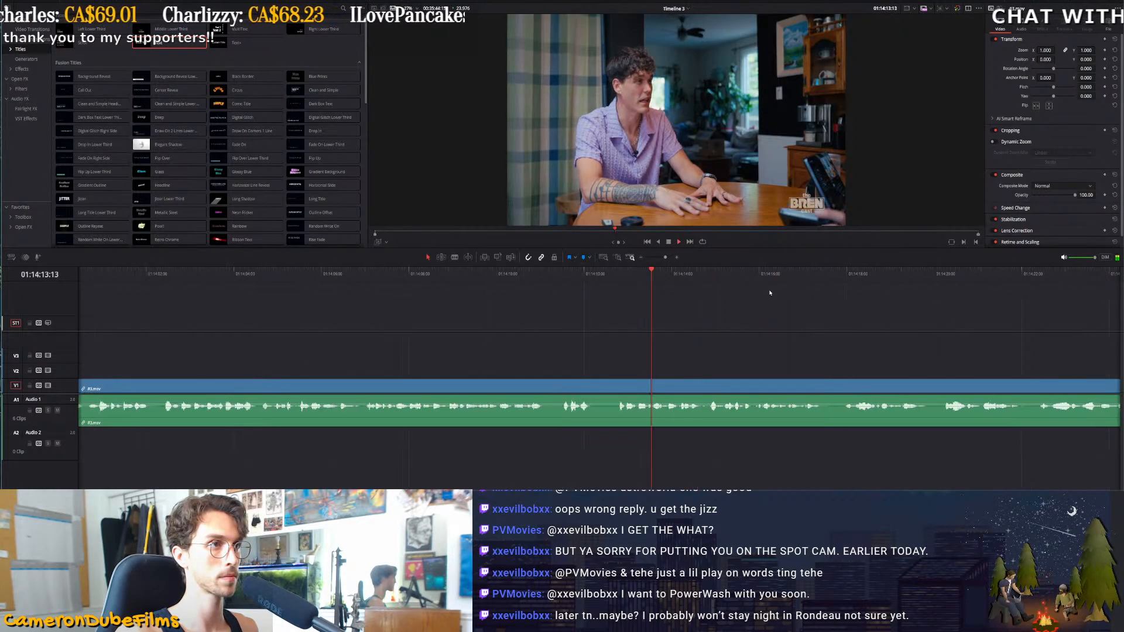
left_click_drag(609, 270, 639, 271)
key("ctrl+b")
Play on past the 01:14:13 cut to about 01:14:32 and delete all interview footage after that cut
left_click(994, 273)
scroll(1025, 283, "down", 3)
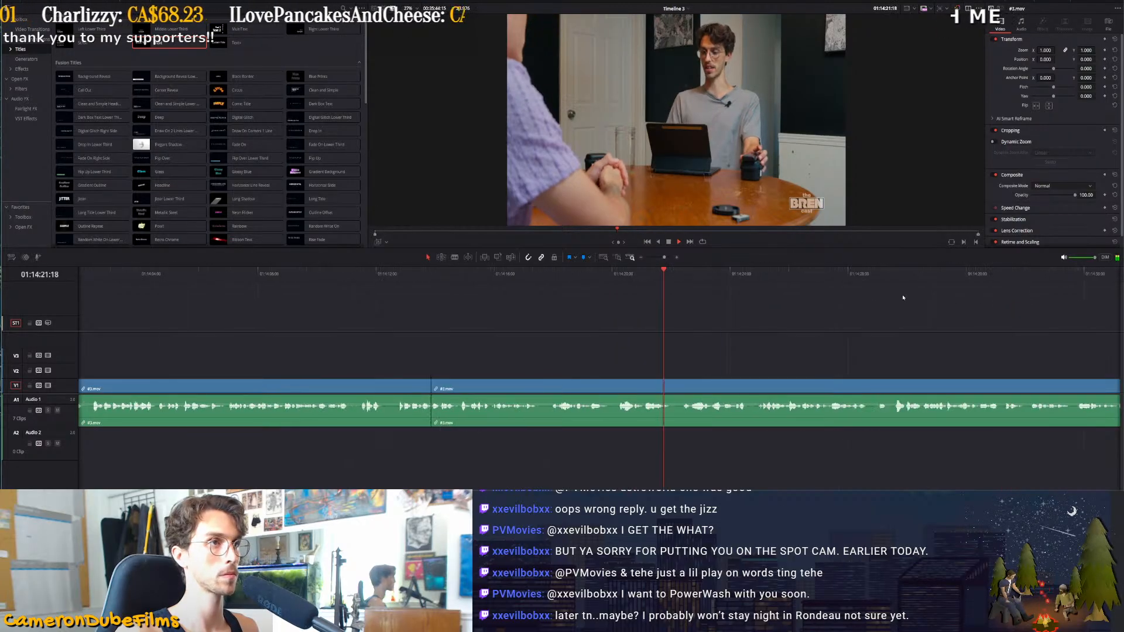
scroll(815, 291, "down", 2)
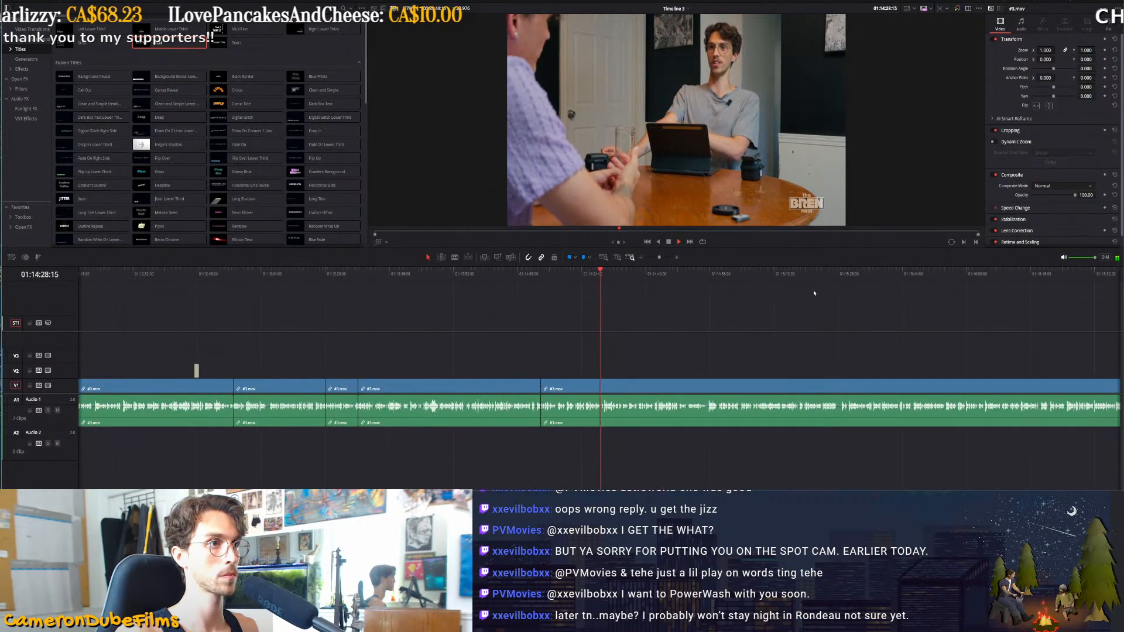
scroll(682, 288, "down", 5)
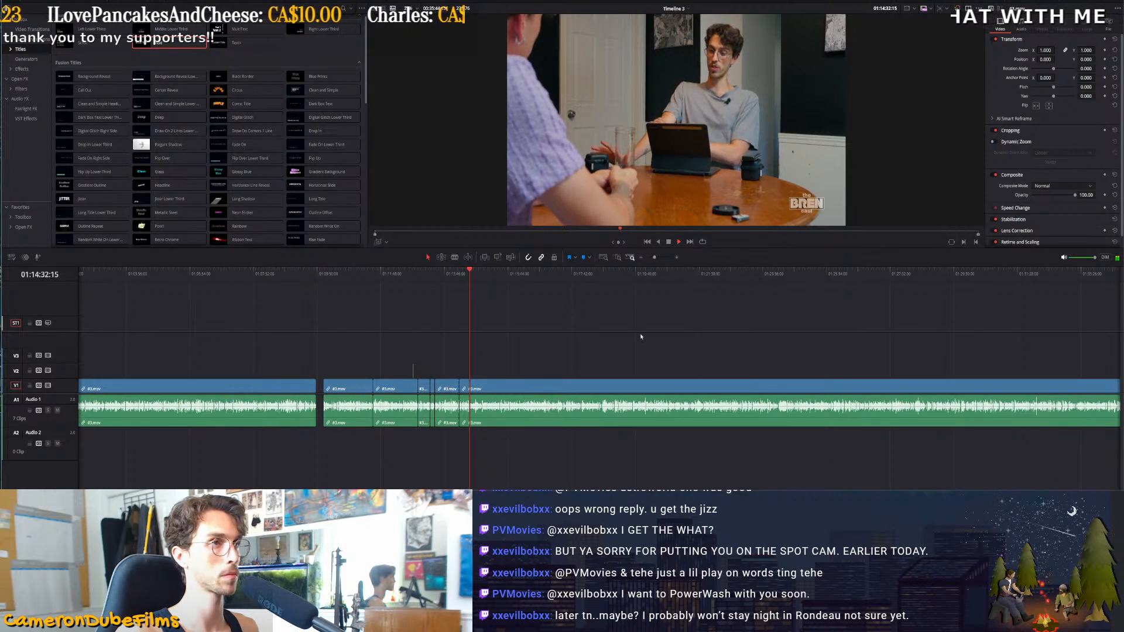
left_click(518, 418)
key("Delete")
Delete the long clip ahead of the gap, close the gap, and return the playhead to 01:00:00:00
left_click(245, 419)
key("BackSpace")
left_click(266, 387)
key("BackSpace")
mouse_move(90, 275)
left_mouse_down()
mouse_move(59, 275)
mouse_move(149, 288)
mouse_move(215, 275)
mouse_move(73, 279)
left_mouse_up()
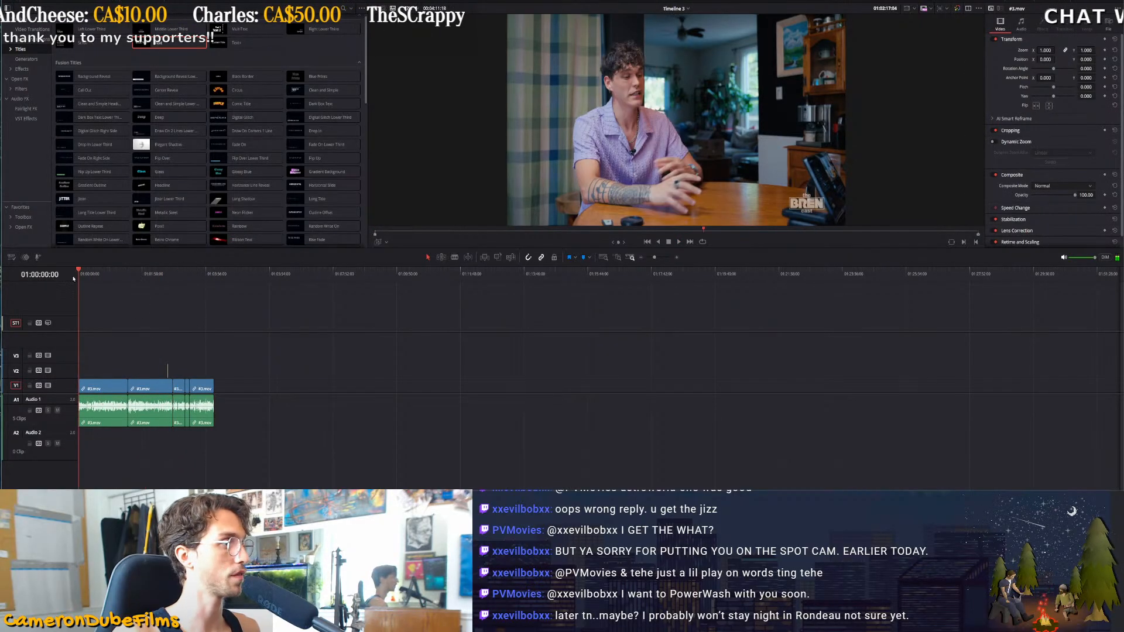
scroll(270, 394, "up", 3)
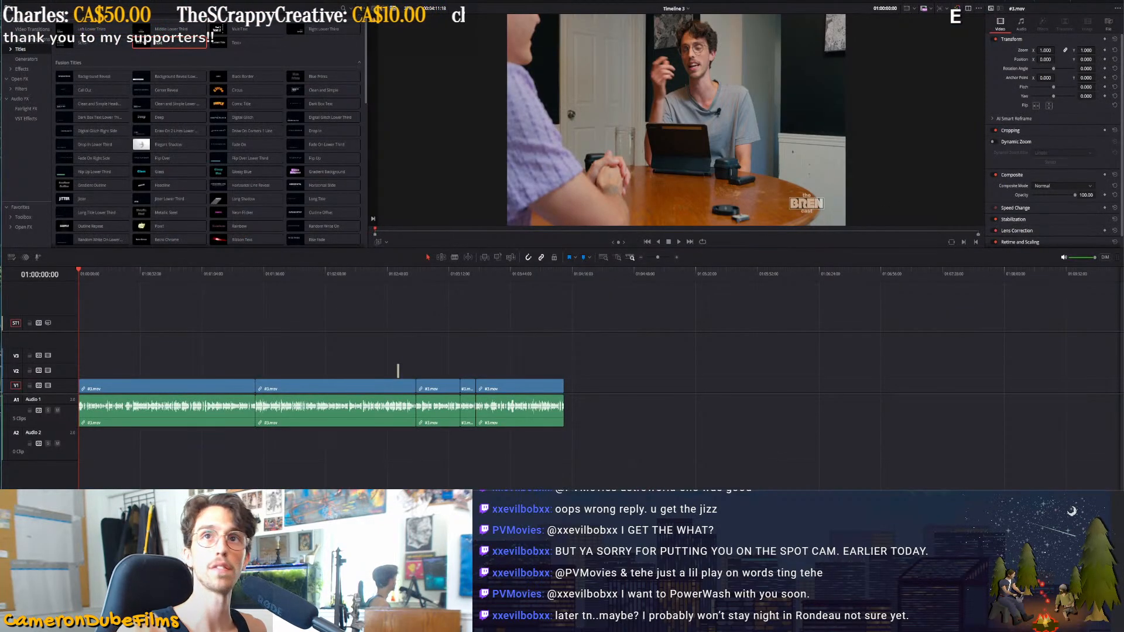
From File Explorer's BREN ORIGINAL SONG DOC folder on Expansion (H:), add BREN - READY OR NOT - DOCUMENTARY 4K.mov to V2 after the interview clips
left_click_drag(529, 211, 433, 96)
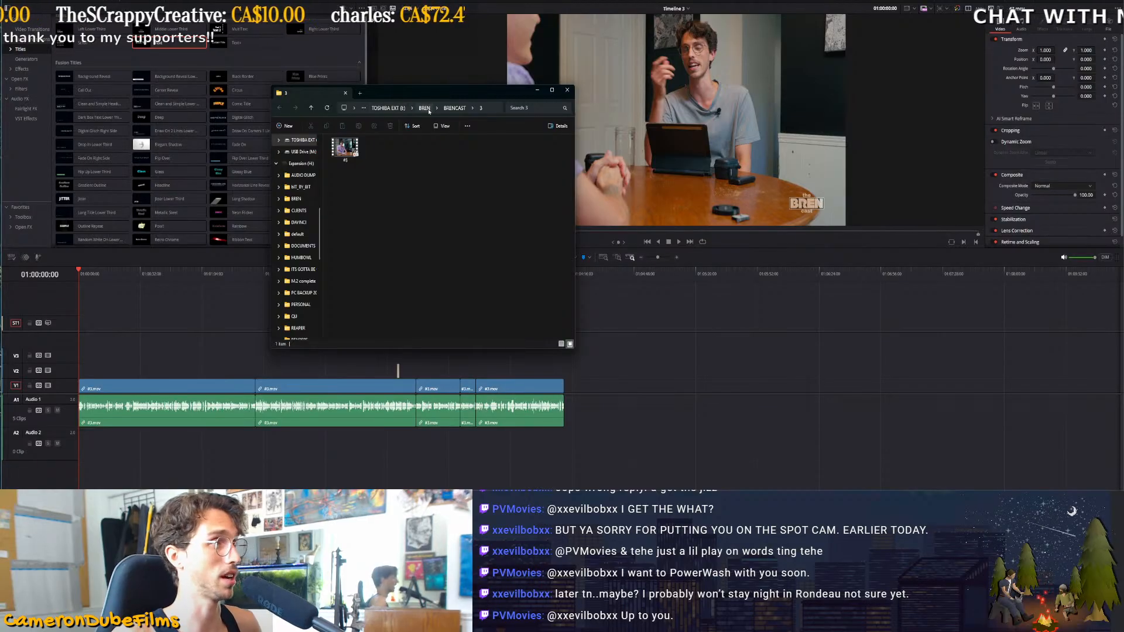
left_click(425, 108)
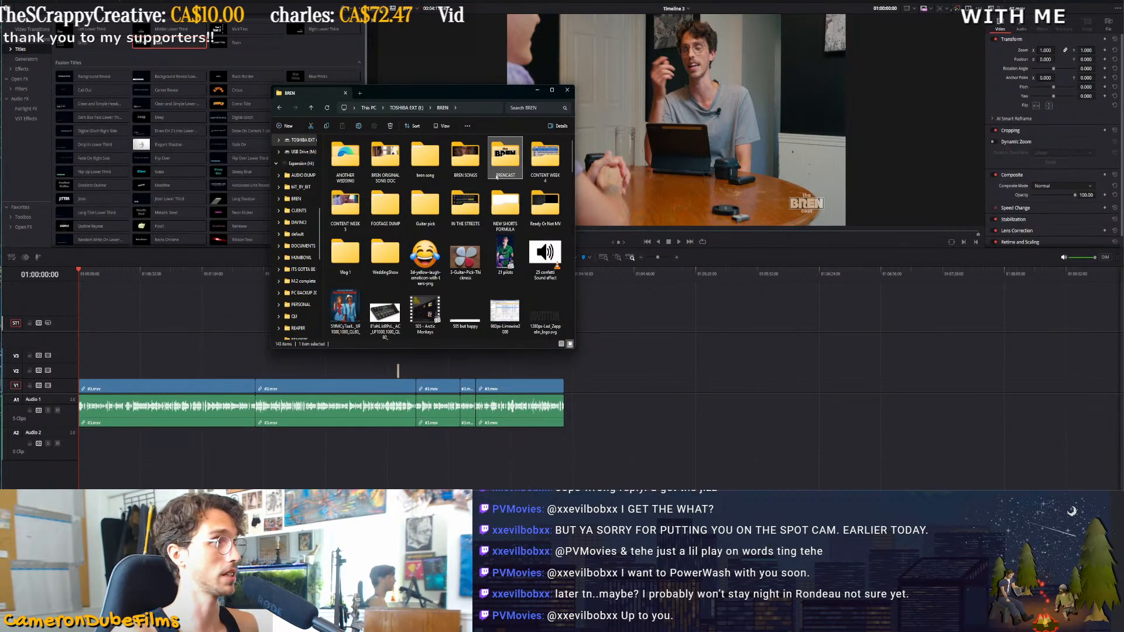
scroll(304, 301, "up", 4)
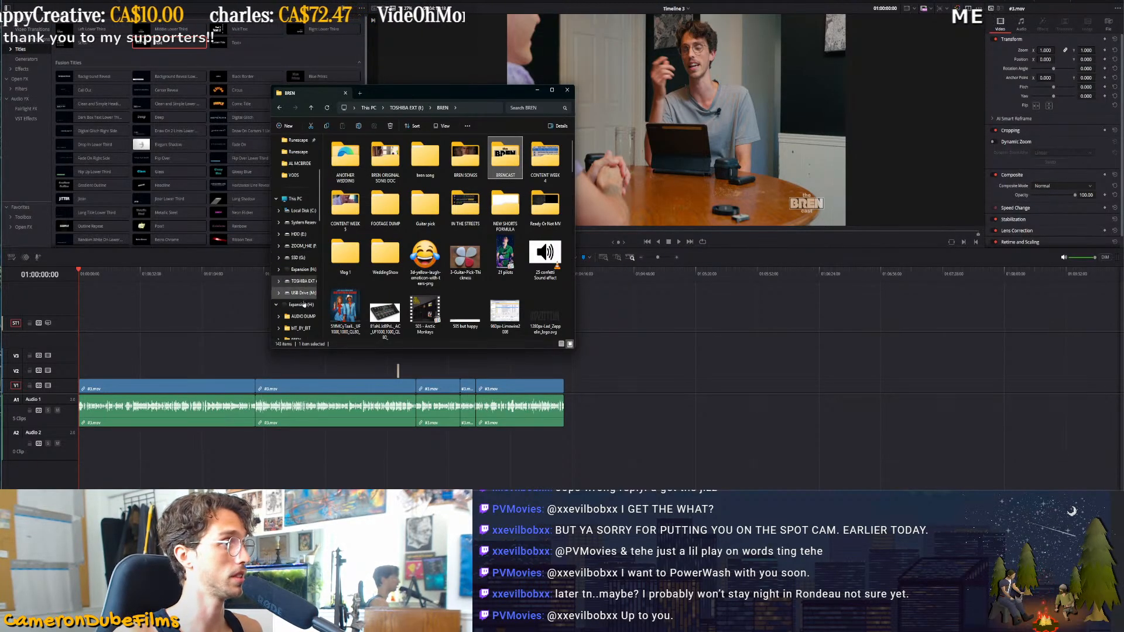
left_click(296, 339)
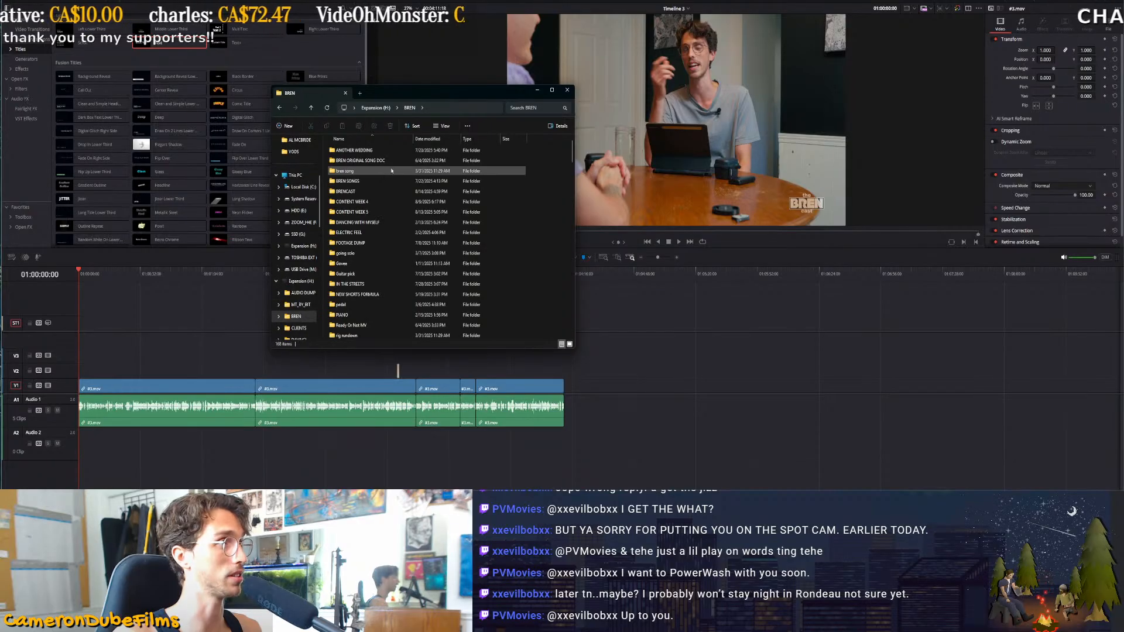
left_click(569, 344)
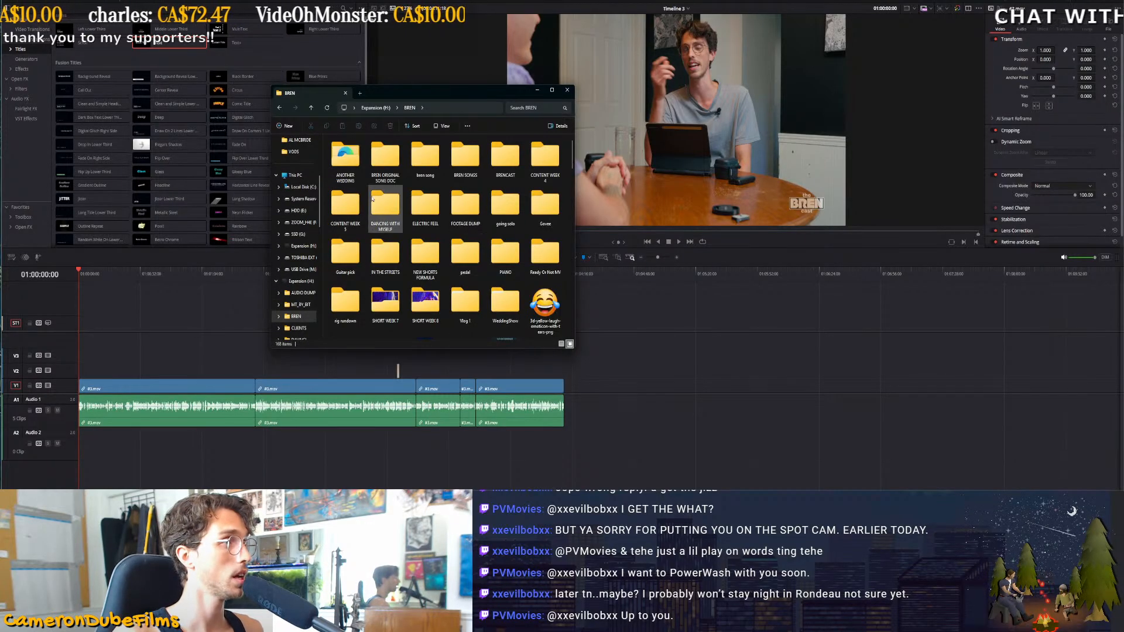
scroll(433, 219, "up", 1)
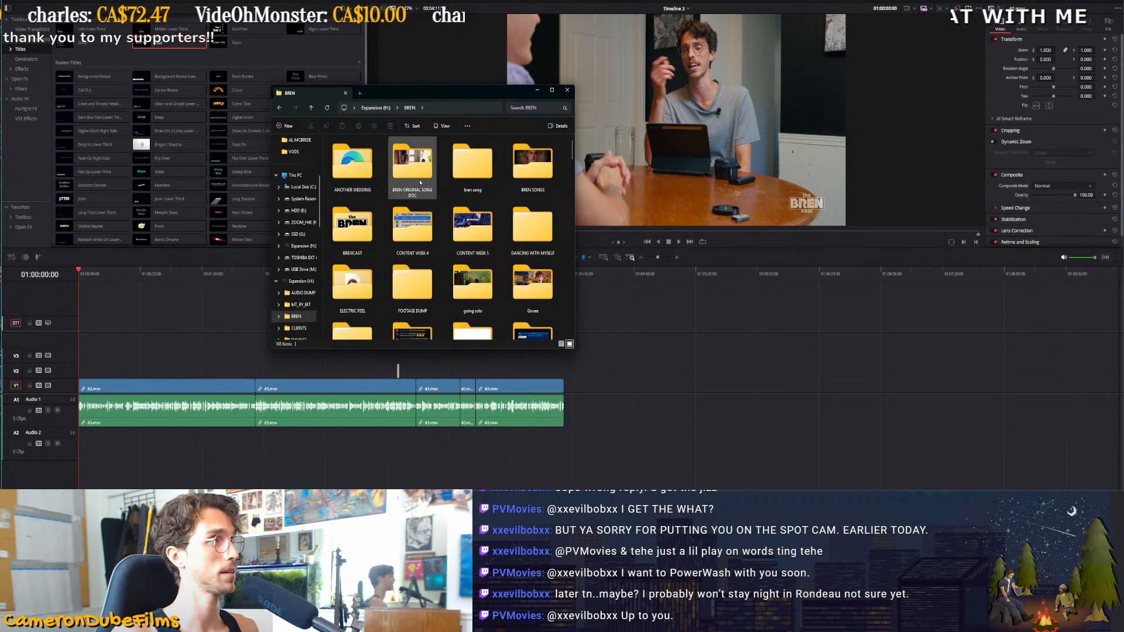
double_click(420, 183)
left_click_drag(380, 214, 643, 374)
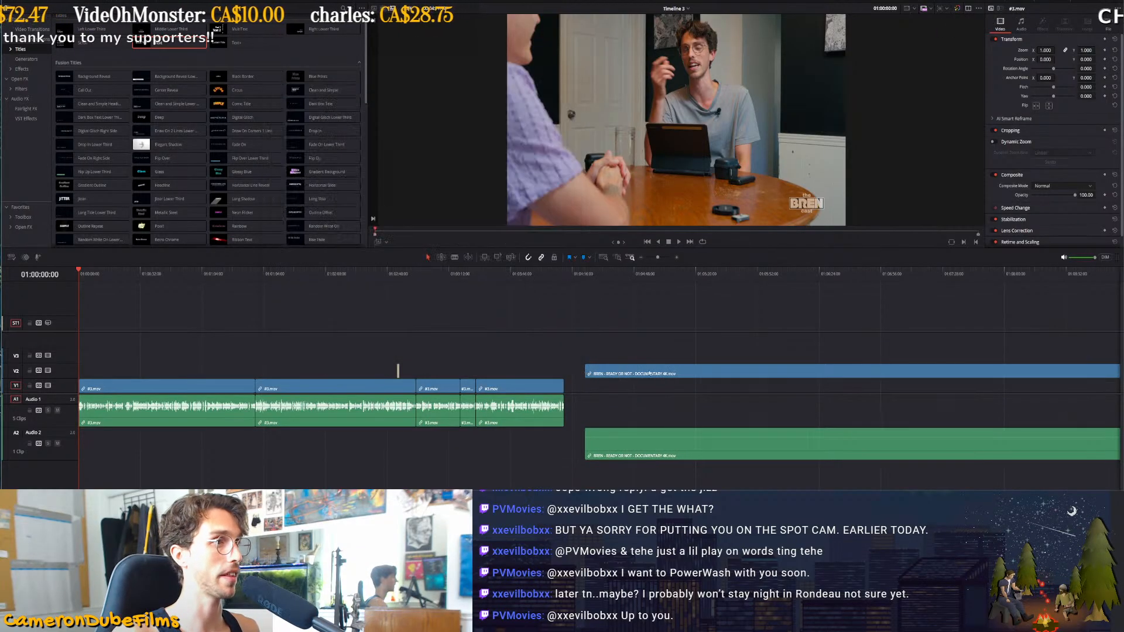
Move the documentary clip to the timeline start on track V3, remove its audio, and return the playhead to the start
left_click_drag(637, 479, 126, 358)
key("BackSpace")
left_click(631, 375)
left_click(93, 274)
mouse_move(94, 277)
left_mouse_down()
mouse_move(110, 276)
mouse_move(78, 274)
left_mouse_up()
Play the documentary clip, split it at 01:00:05:23, and delete the part before the cut
key("space")
scroll(254, 326, "up", 1)
scroll(254, 326, "up", 4)
left_click_drag(132, 276, 214, 286)
key("ctrl+b")
left_click(195, 358)
key("BackSpace")
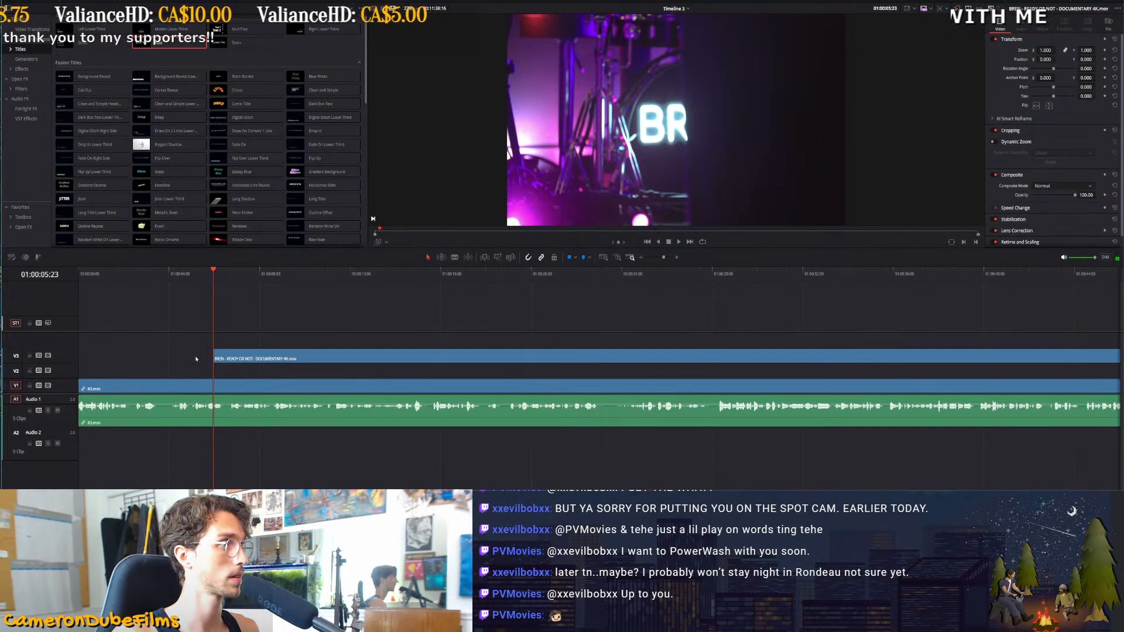
Play the interview from the beginning and shift the documentary clip on V3 to start at about 01:00:41
key("Home")
key("space")
key("ctrl+minus")
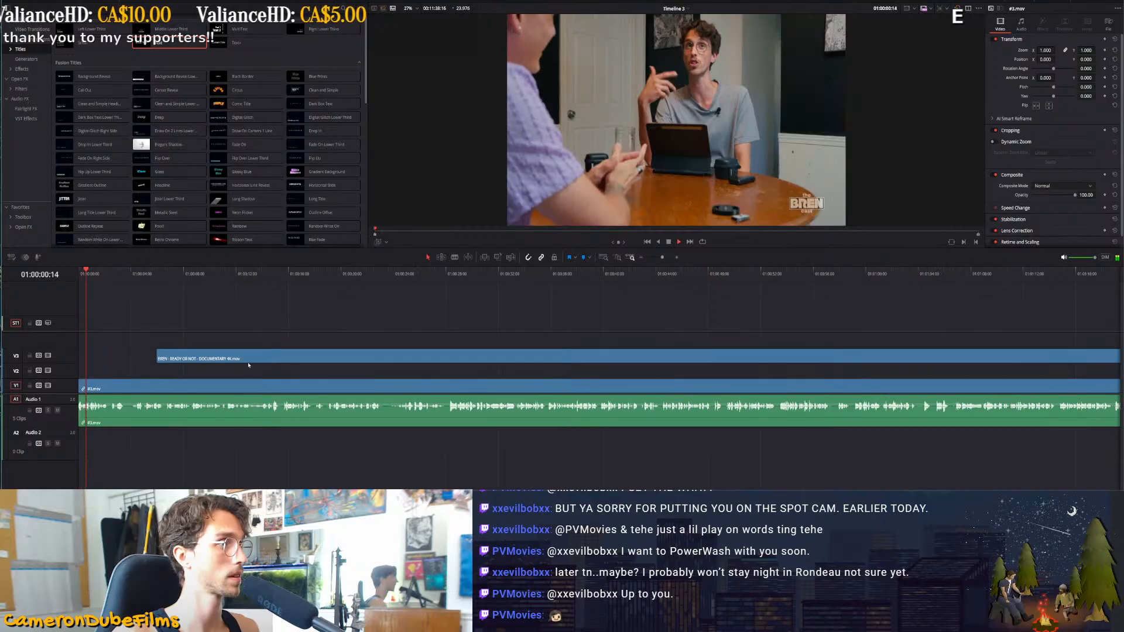
left_click_drag(217, 361, 316, 358)
key("ctrl+minus")
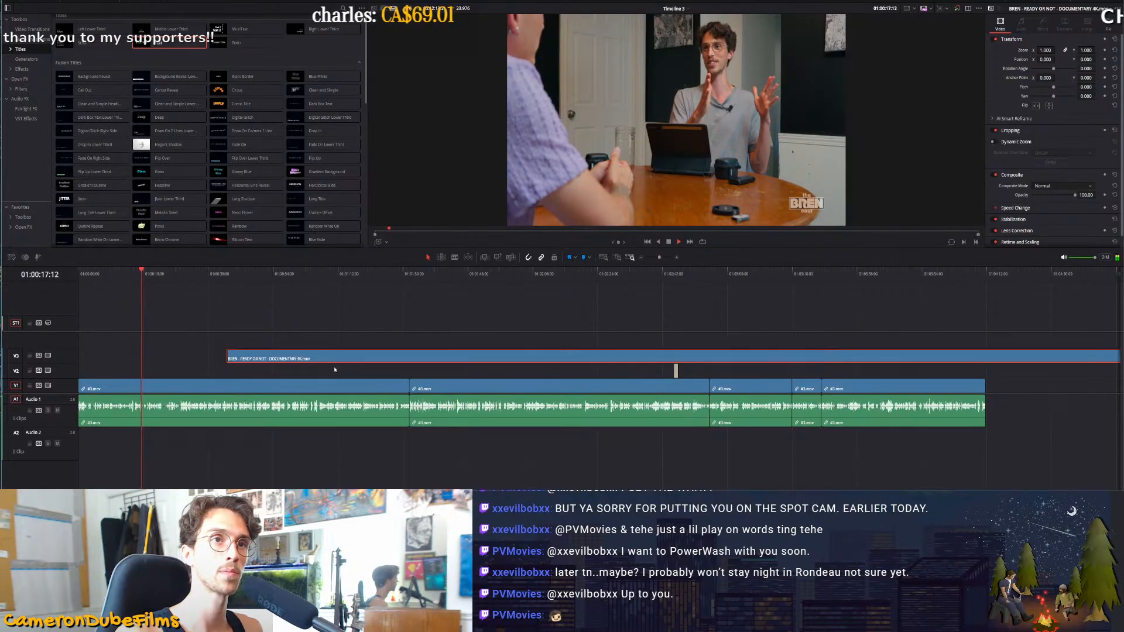
Play on to about 01:00:57 while pushing the documentary clip along V3, finally to start at about 01:01:45
scroll(379, 392, "up", 2)
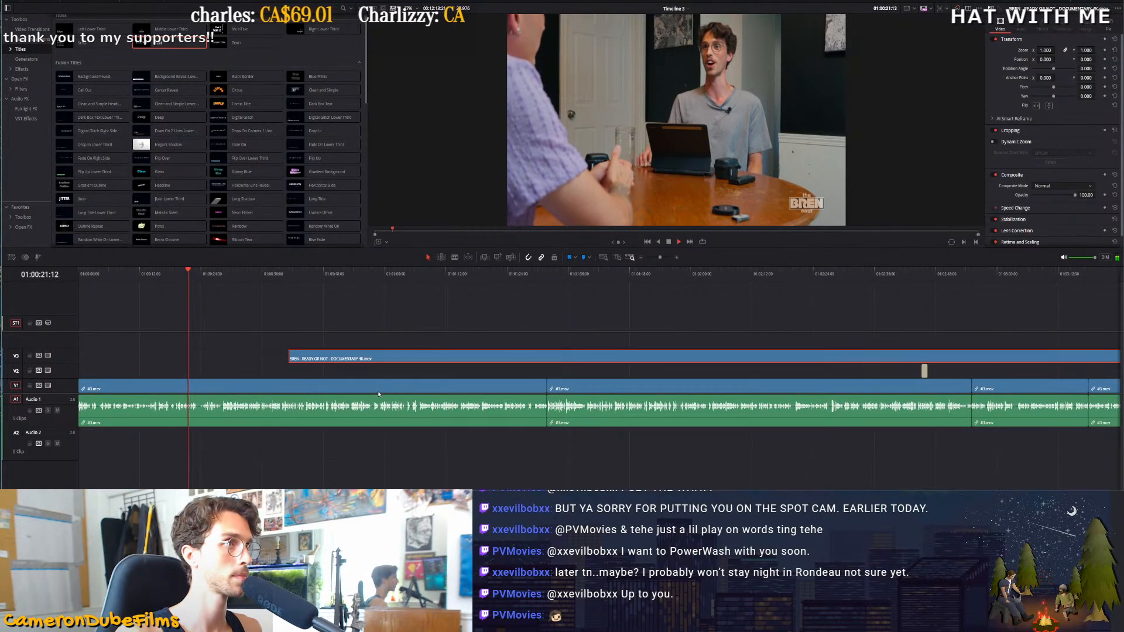
scroll(378, 392, "up", 3)
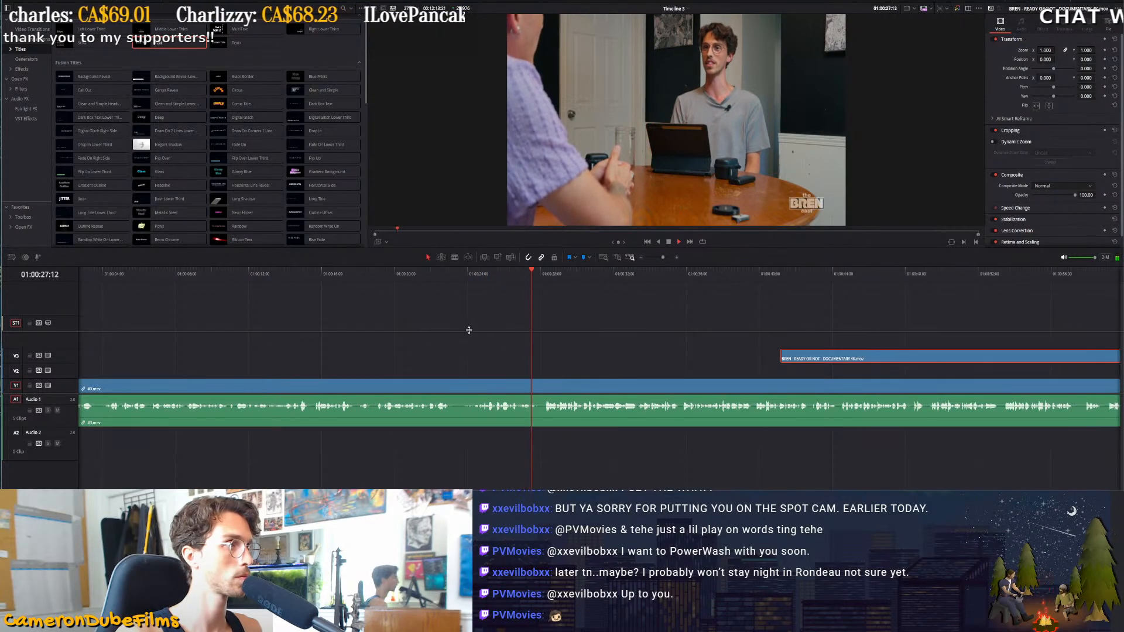
scroll(734, 359, "down", 2)
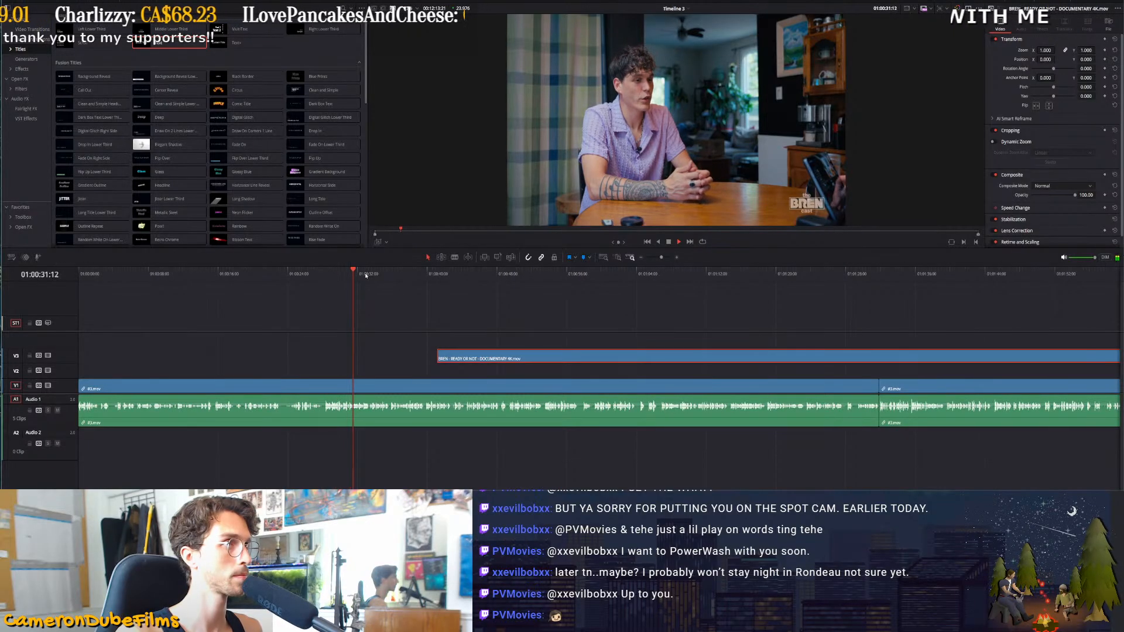
scroll(416, 366, "down", 3)
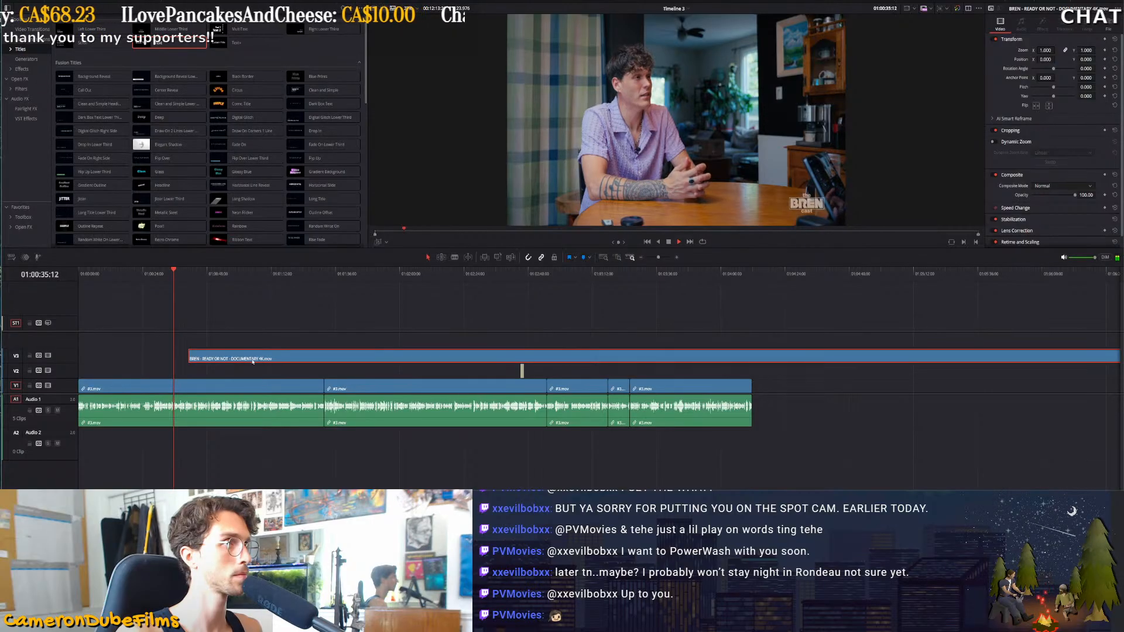
scroll(317, 367, "up", 1)
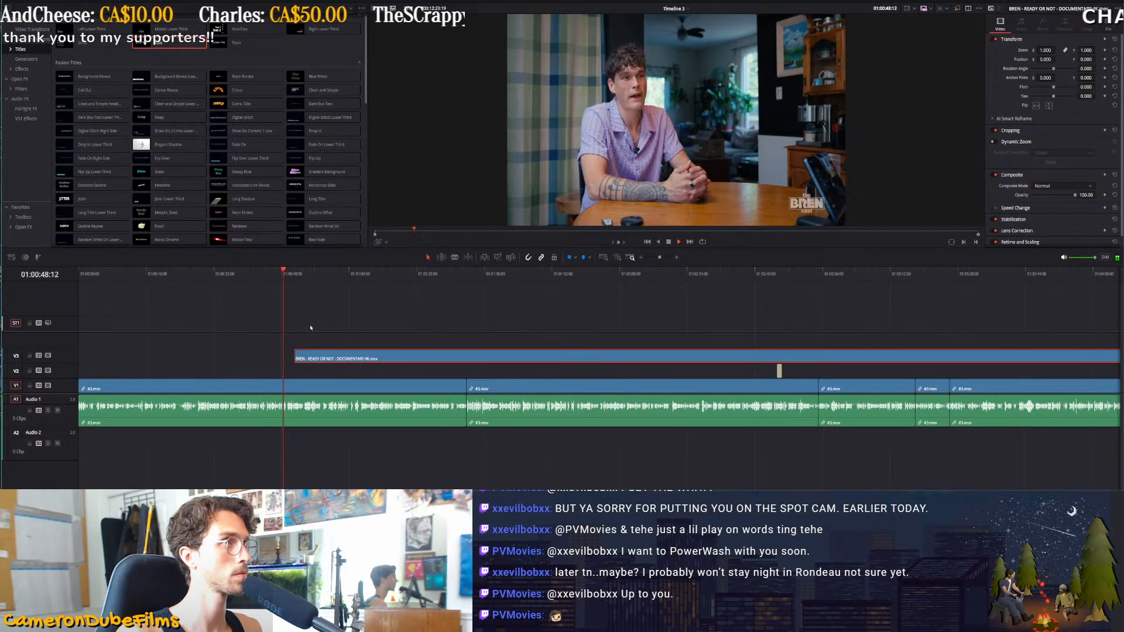
left_click_drag(363, 356, 410, 353)
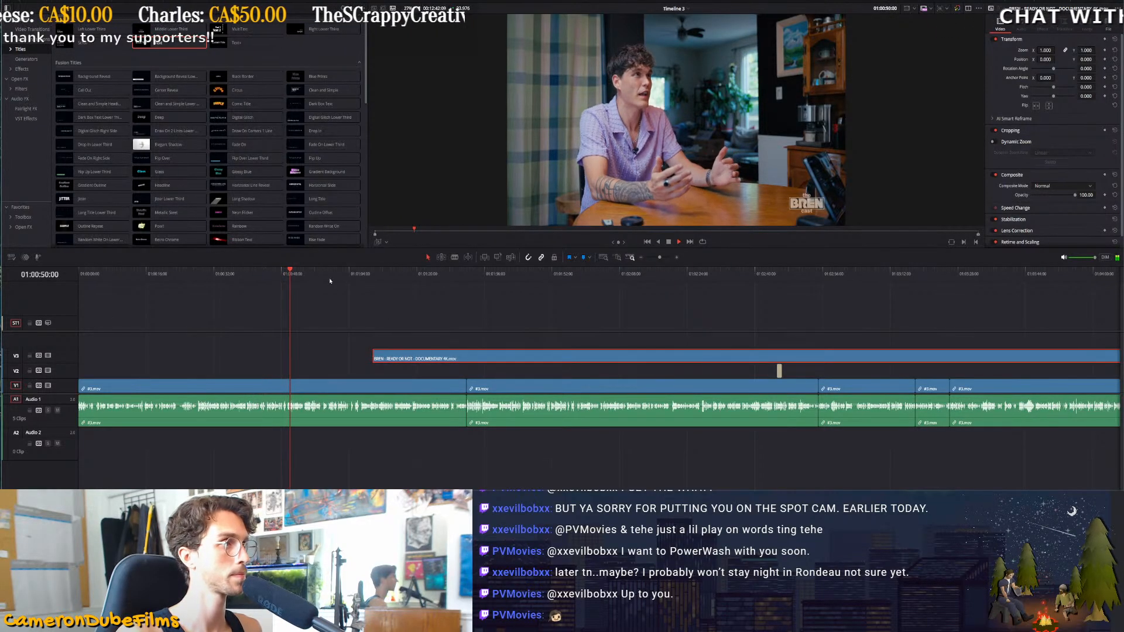
key("l")
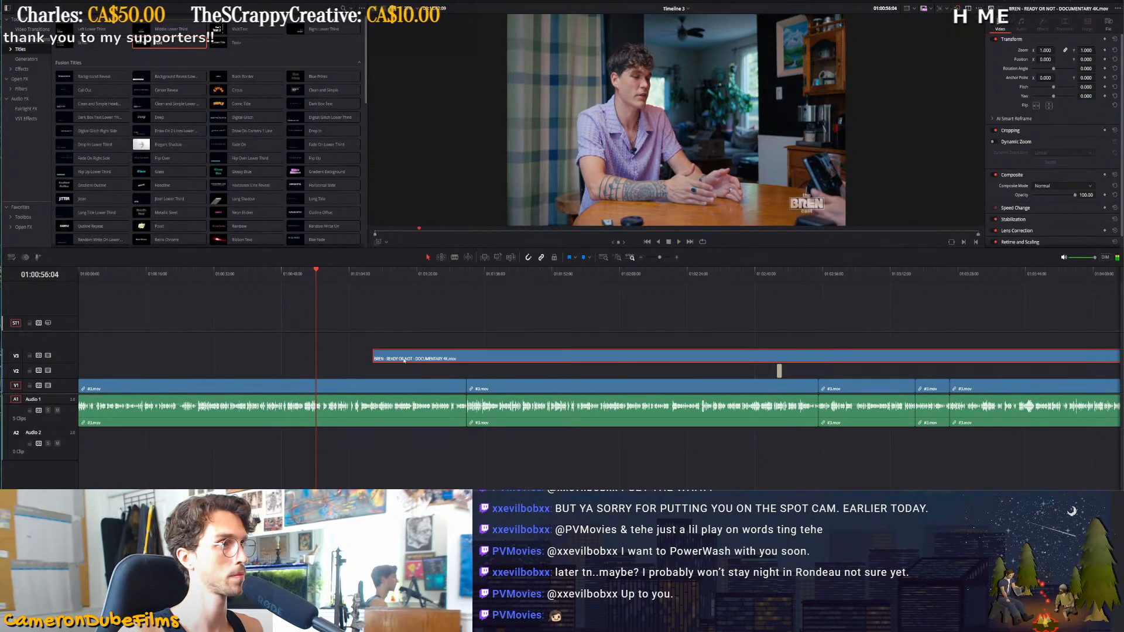
left_click_drag(418, 366, 571, 366)
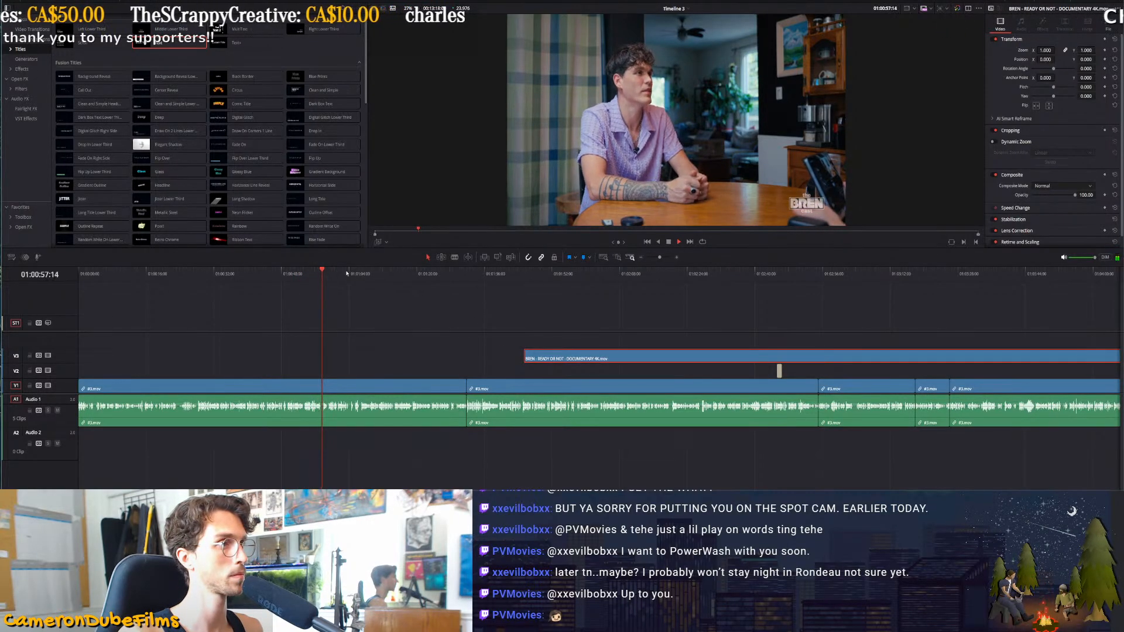
Play the interview on to about 01:01:49 and shift the documentary clip on V3 to start at about 01:01:52
key("l")
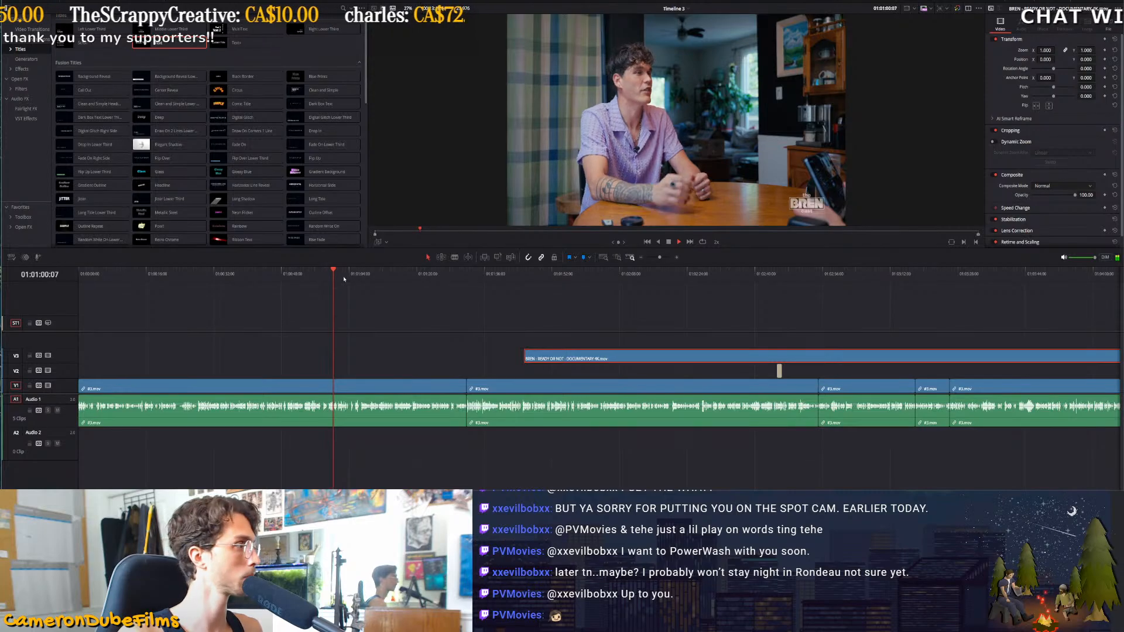
key("l")
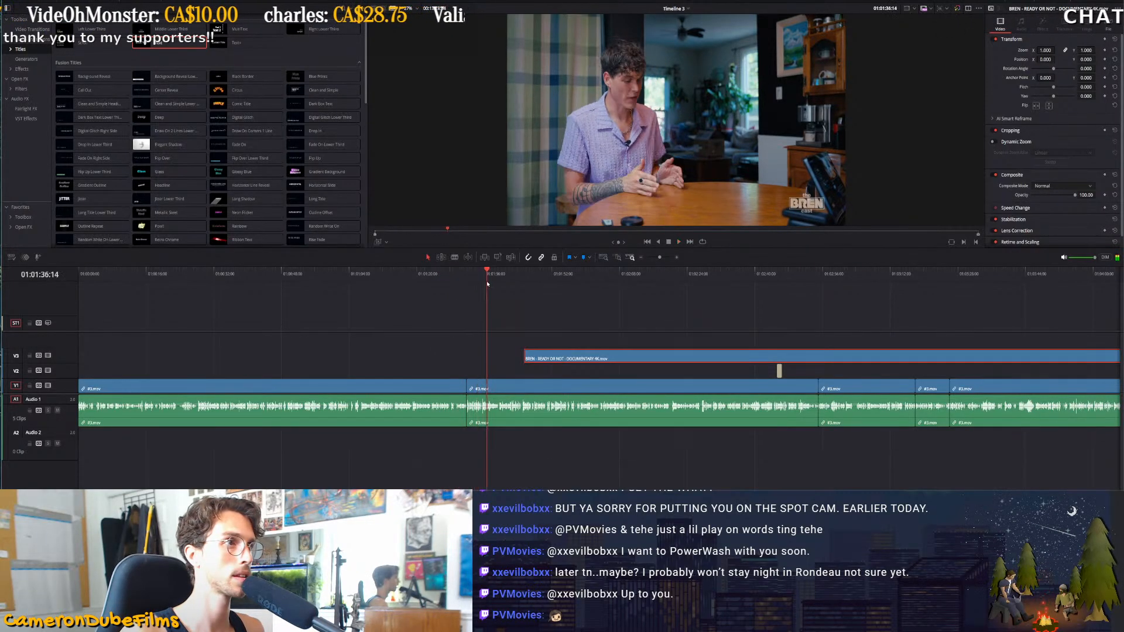
key("space")
key("space")
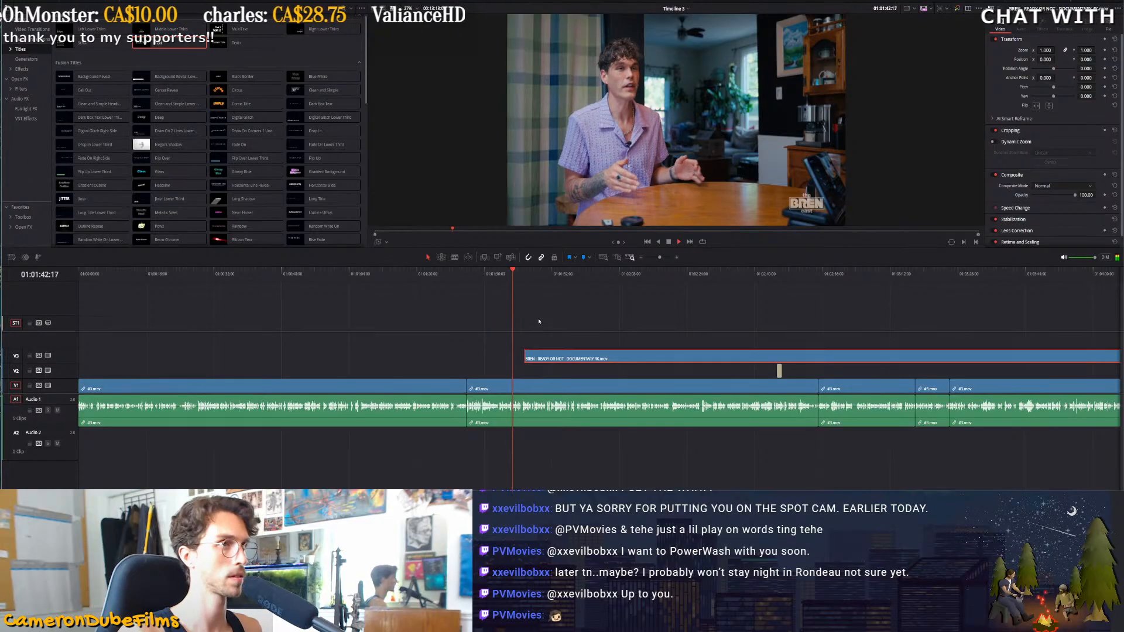
key("ctrl+equal")
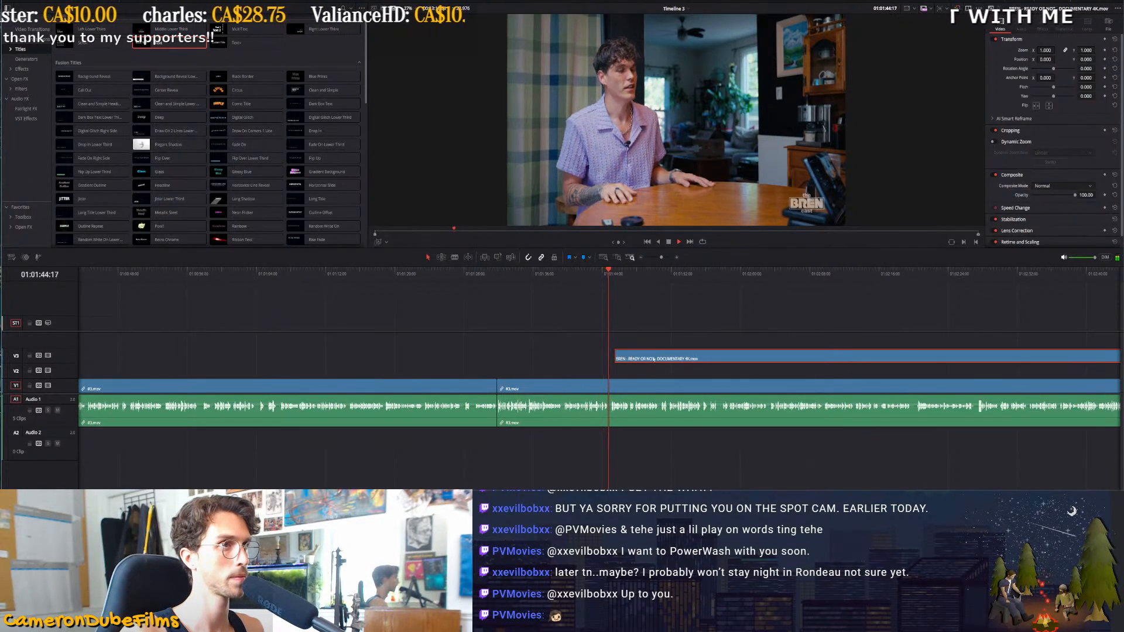
left_click_drag(673, 359, 733, 359)
left_click(651, 274)
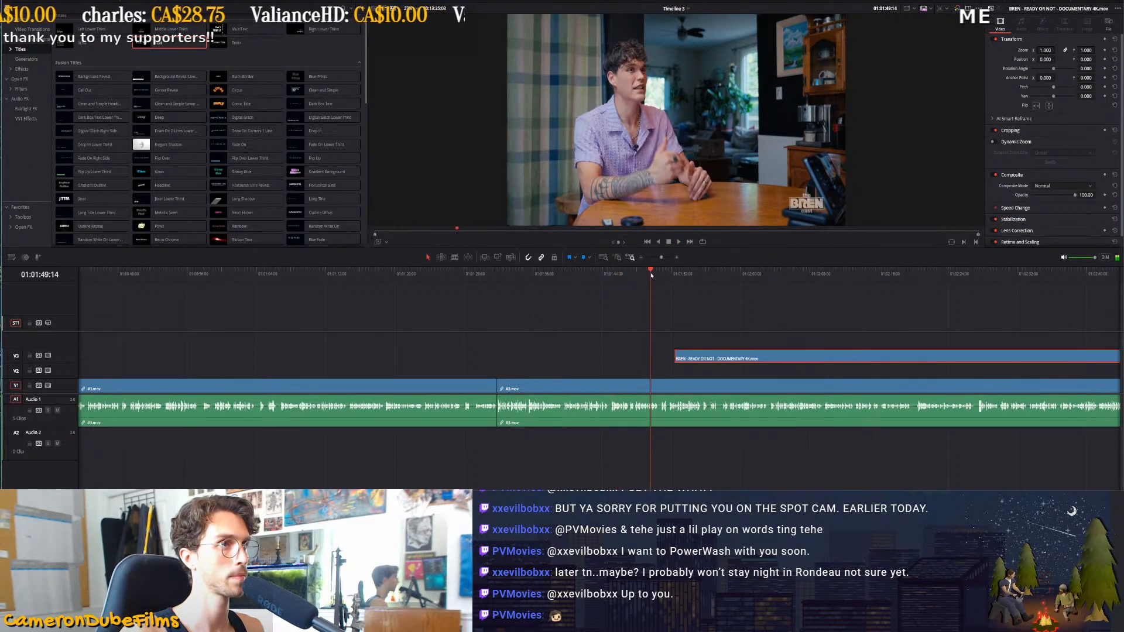
key("ctrl+equal")
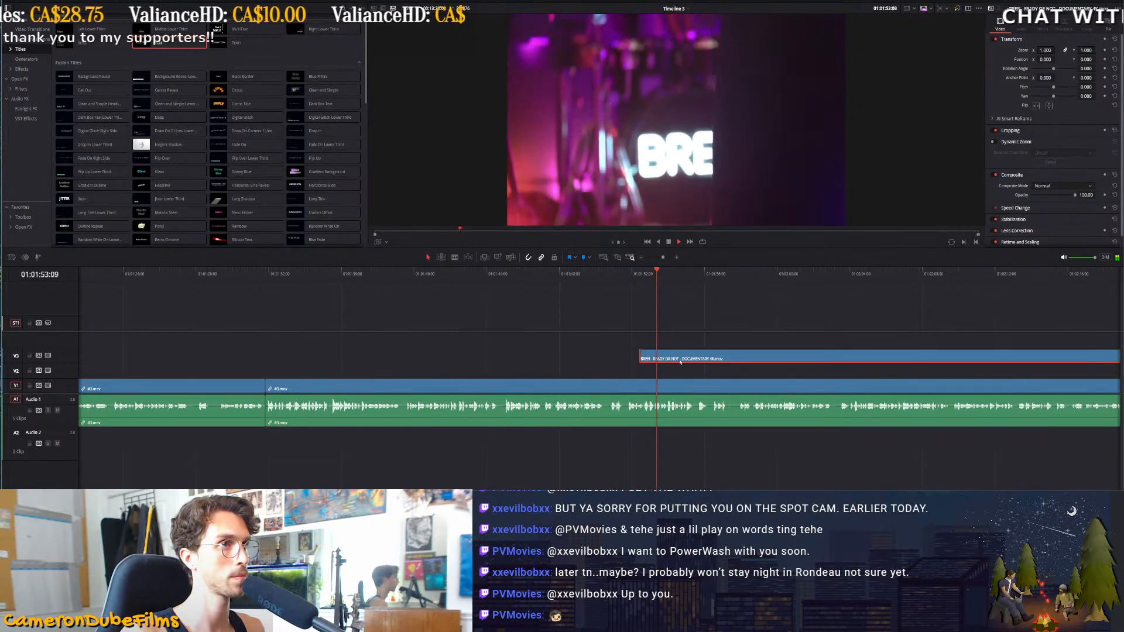
Split the documentary clip on V3 at about 01:01:57 and move the part after the cut to start at about 01:02:02
key("ctrl+minus")
key("ctrl+minus")
key("ctrl+minus")
key("ctrl+equal")
left_click(662, 322)
key("ctrl+equal")
key("ctrl+equal")
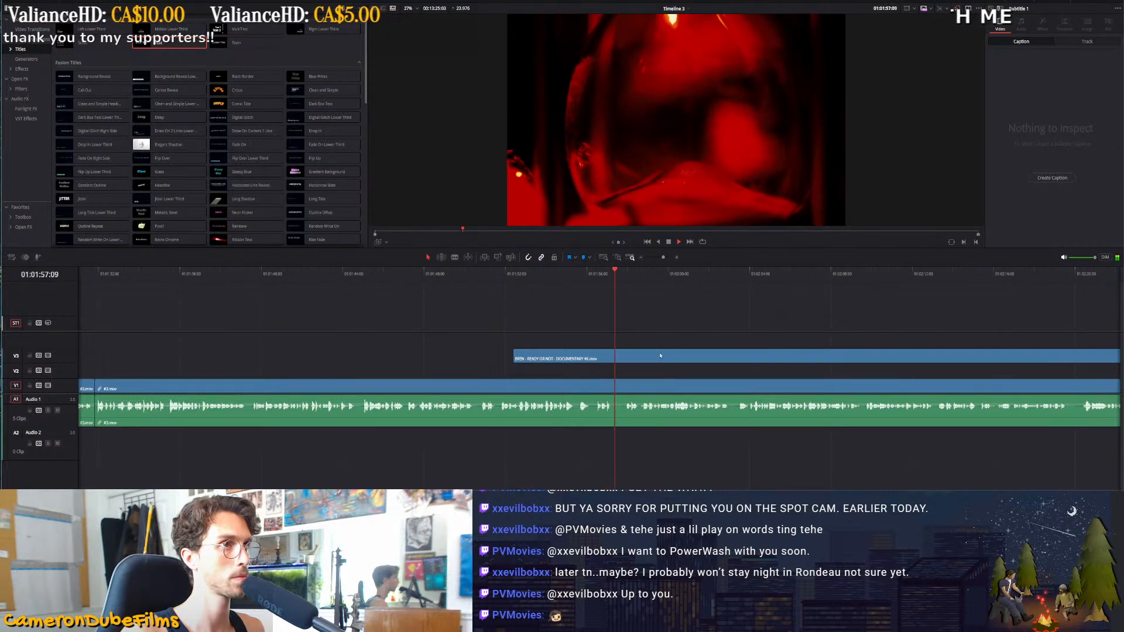
left_click_drag(633, 272, 619, 272)
left_click(633, 354)
key("ctrl+b")
left_click_drag(633, 353, 753, 362)
key("space")
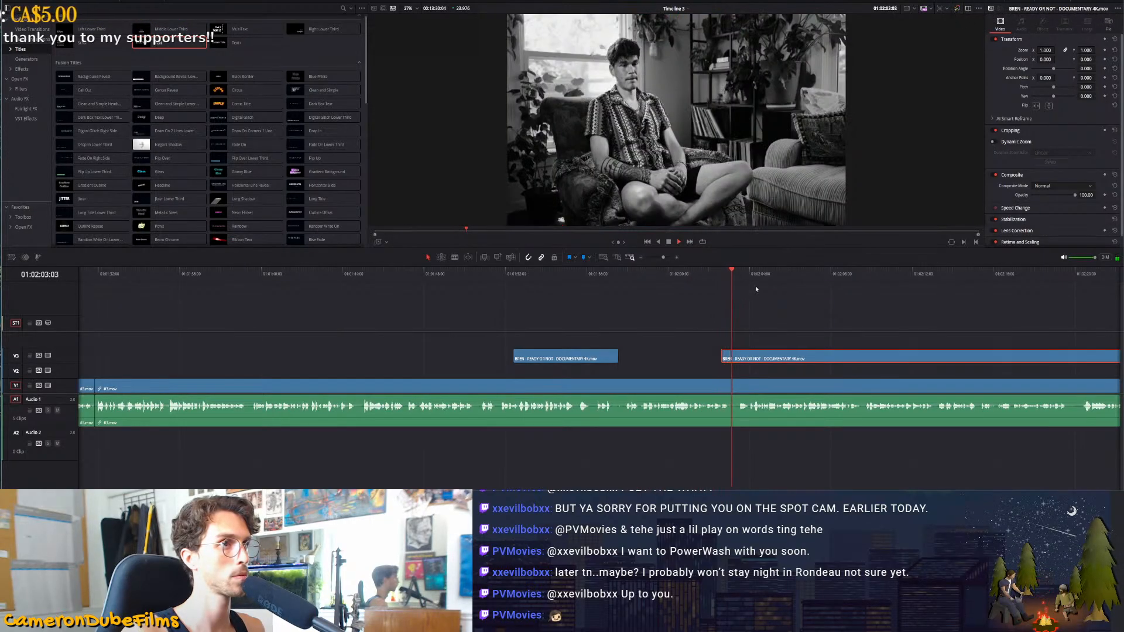
Scrub through the second documentary piece, split it at 01:02:22:06, and delete the section before the cut
left_click(774, 274)
left_click_drag(790, 276, 935, 282)
key("ctrl+minus")
key("ctrl+minus")
left_click_drag(604, 274, 654, 282)
key("ctrl+b")
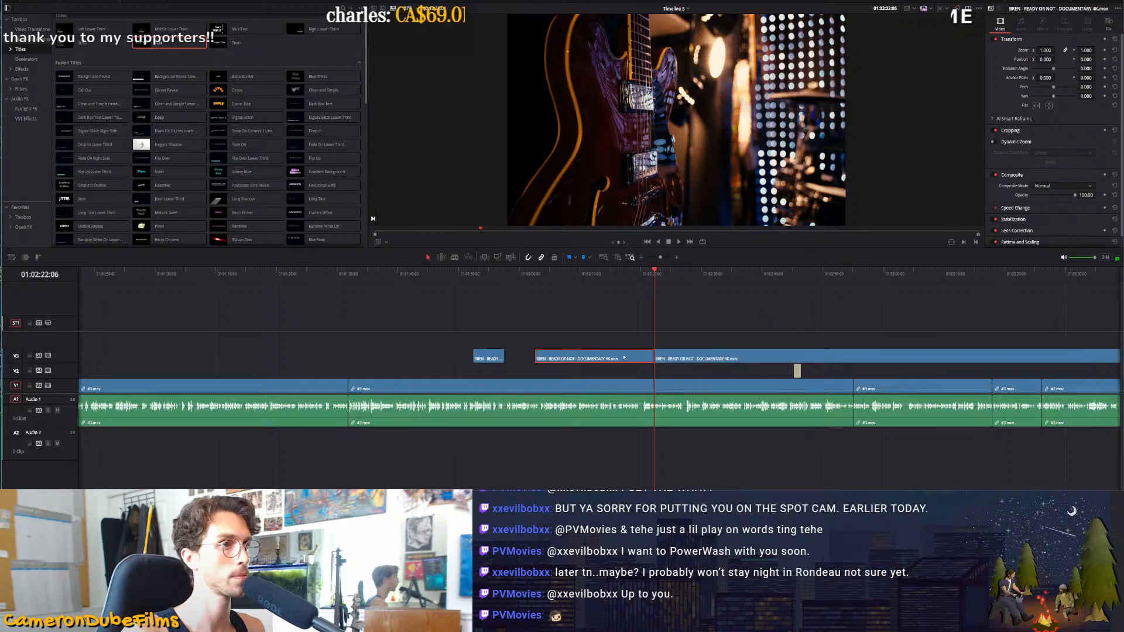
key("BackSpace")
Play the interview from about 01:02:06 and move the remaining documentary clip on V3 to start at about 01:02:12
left_click(557, 279)
key("space")
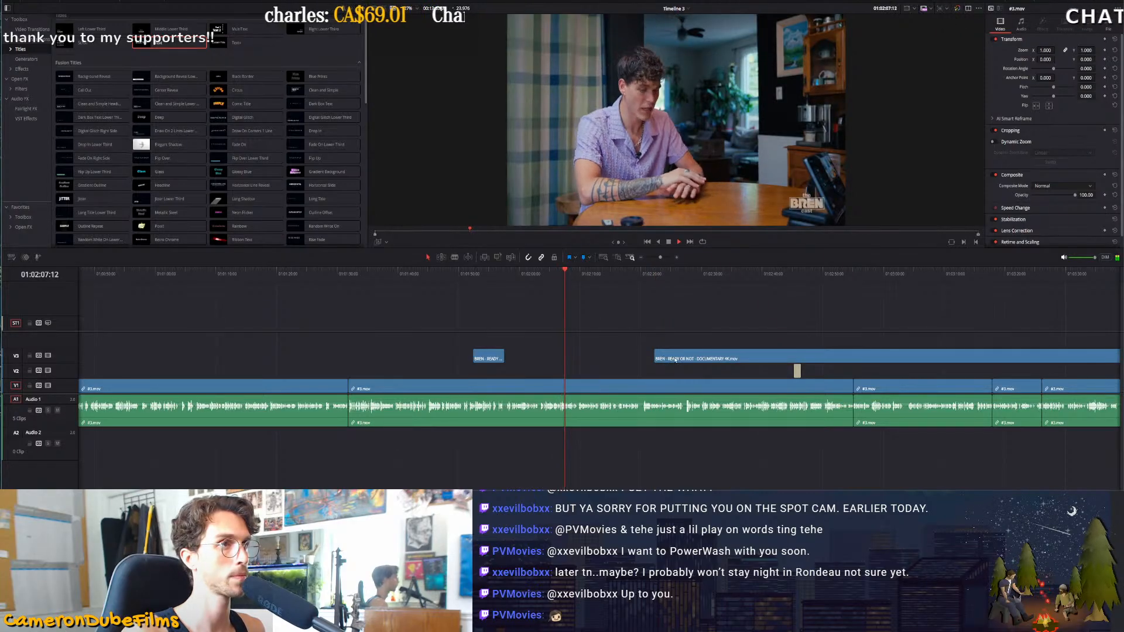
left_click_drag(679, 361, 620, 360)
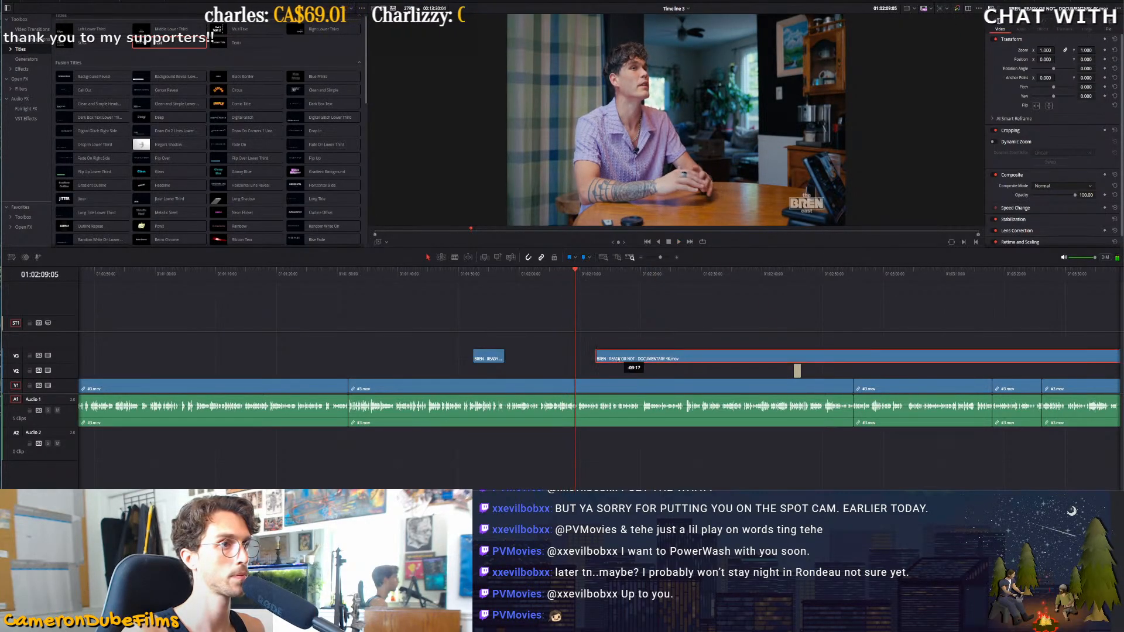
key("ctrl+=")
key("ctrl+=")
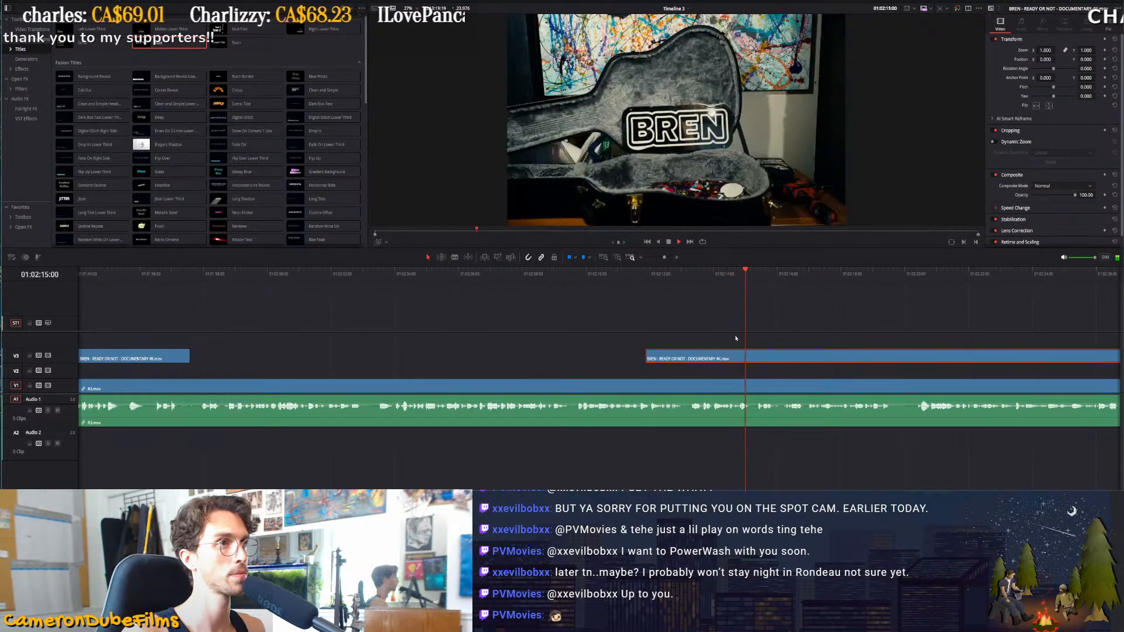
Play the overlaid documentary footage and split the V3 clip at 01:02:21:20
left_click(804, 331)
key("ctrl+minus")
key("ctrl+minus")
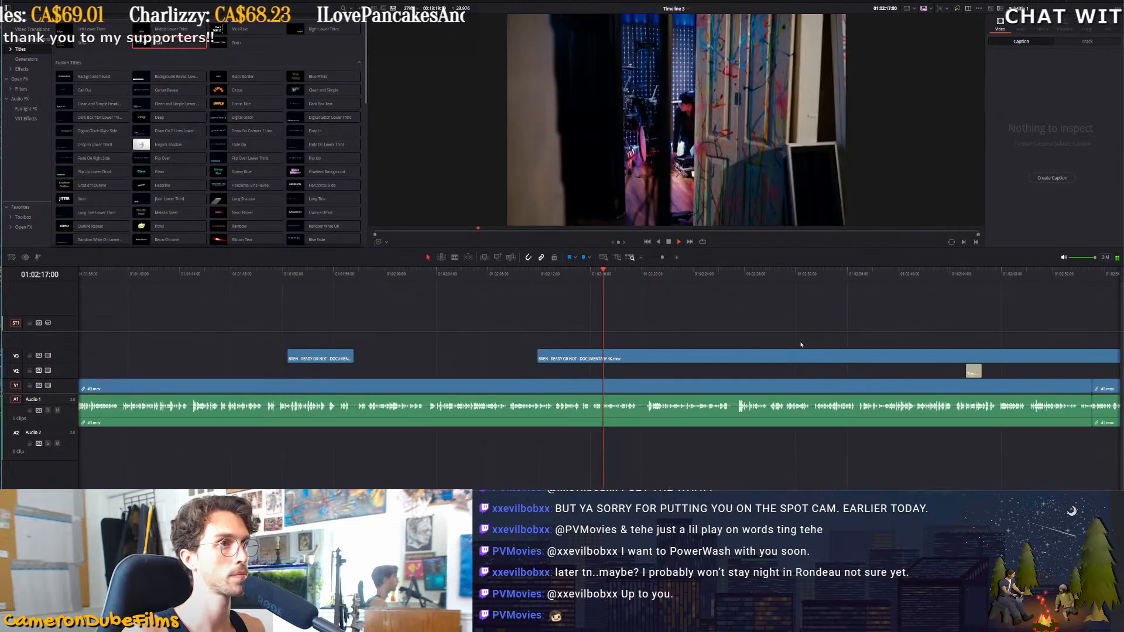
key("ctrl+equal")
left_click(657, 358)
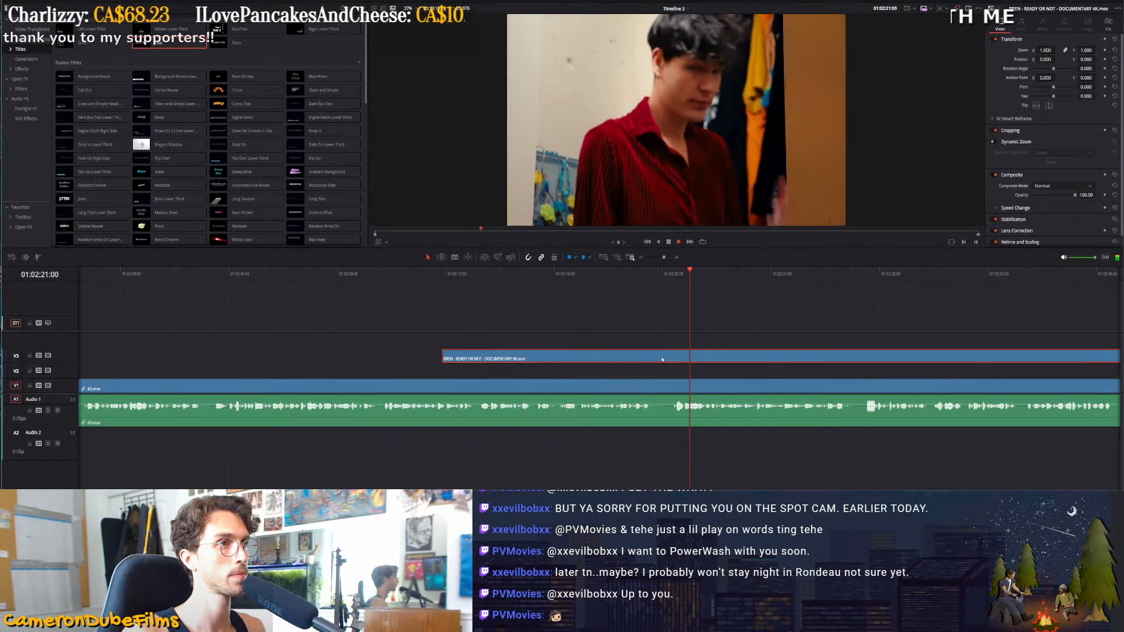
key("space")
key("ctrl+b")
Move the documentary part after the cut along V3 to start at about 01:03:23 and resume playing the interview
left_click_drag(726, 359, 835, 359)
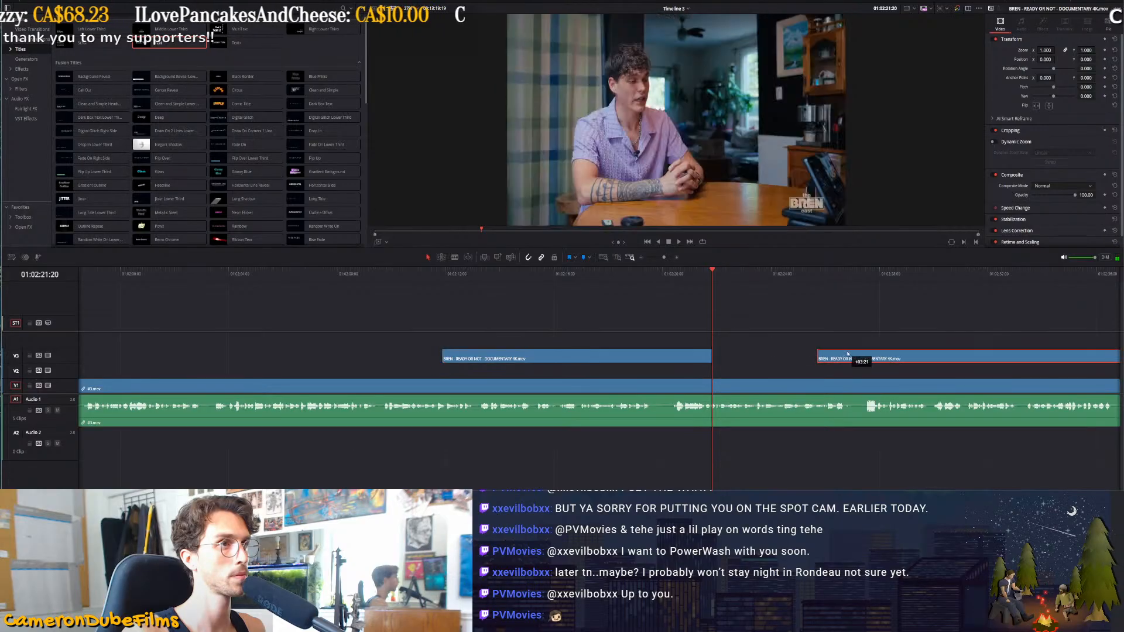
key("space")
key("ctrl+minus")
left_click_drag(623, 359, 650, 355)
key("ctrl+minus")
key("ctrl+minus")
left_click_drag(682, 356, 787, 356)
key("space")
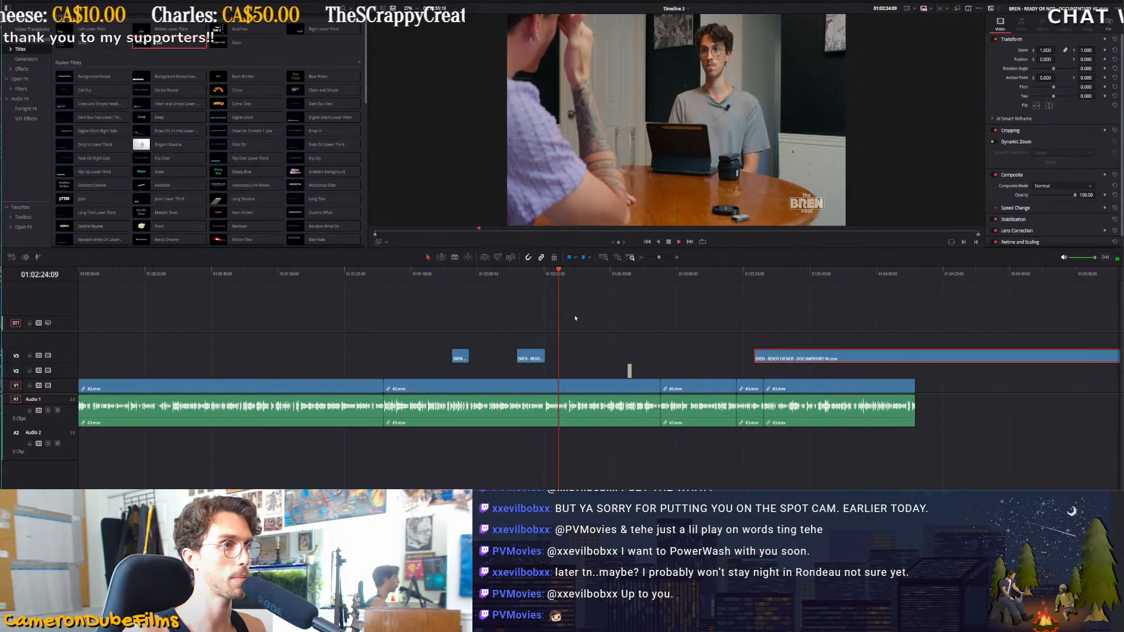
Play the interview on to about 01:02:39 and place the remaining documentary clip on V3 from about 01:02:40
key("ctrl+equal")
key("ctrl+equal")
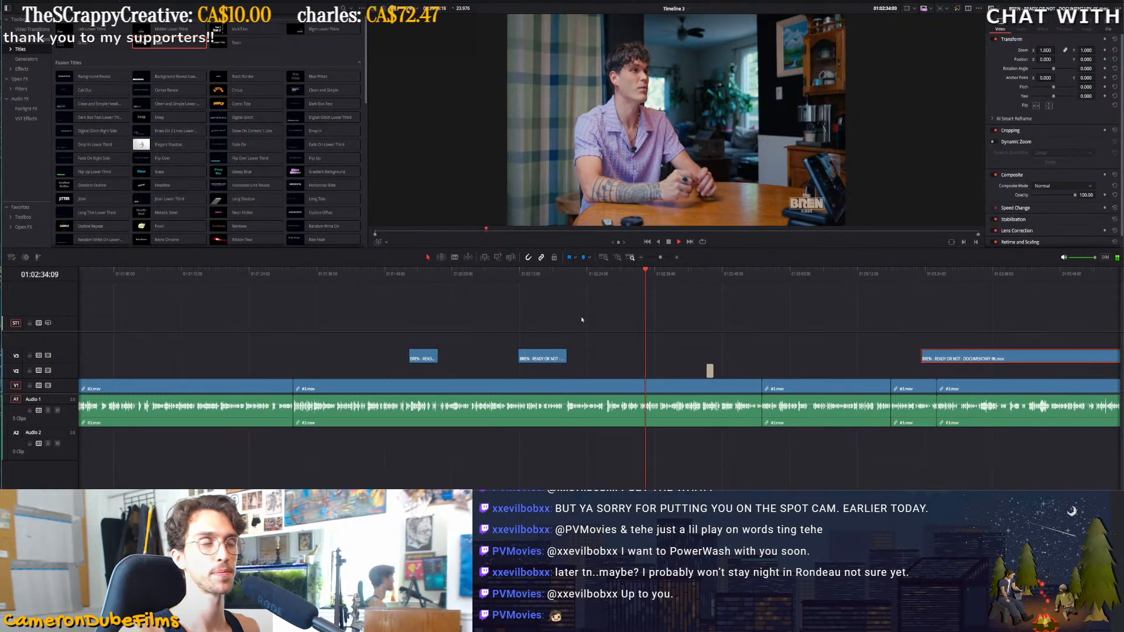
left_click(661, 275)
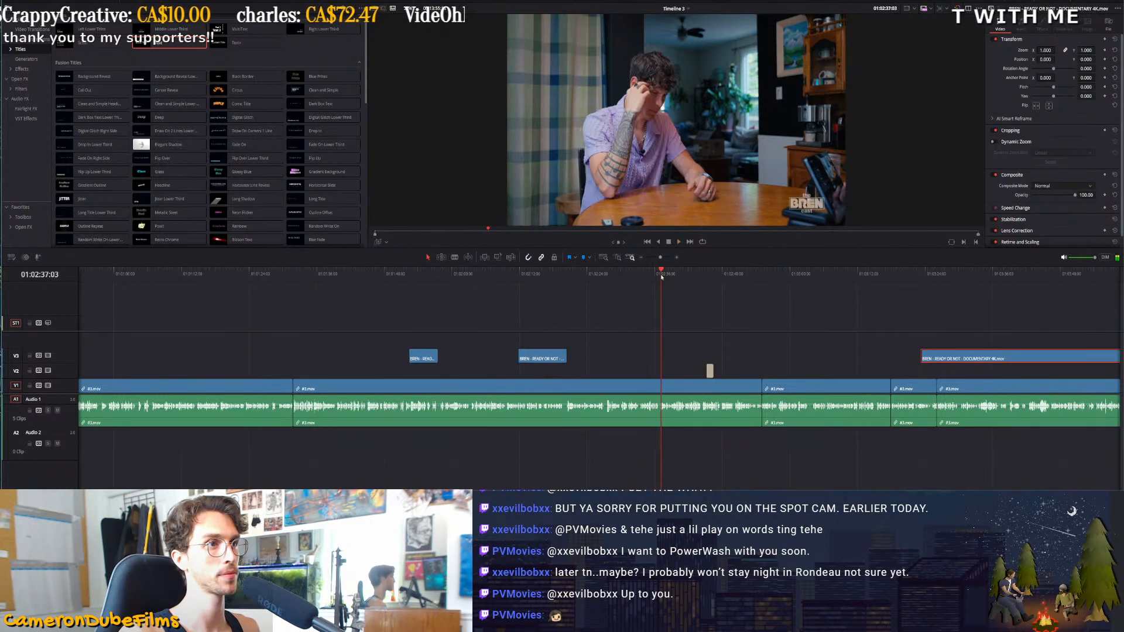
key("l")
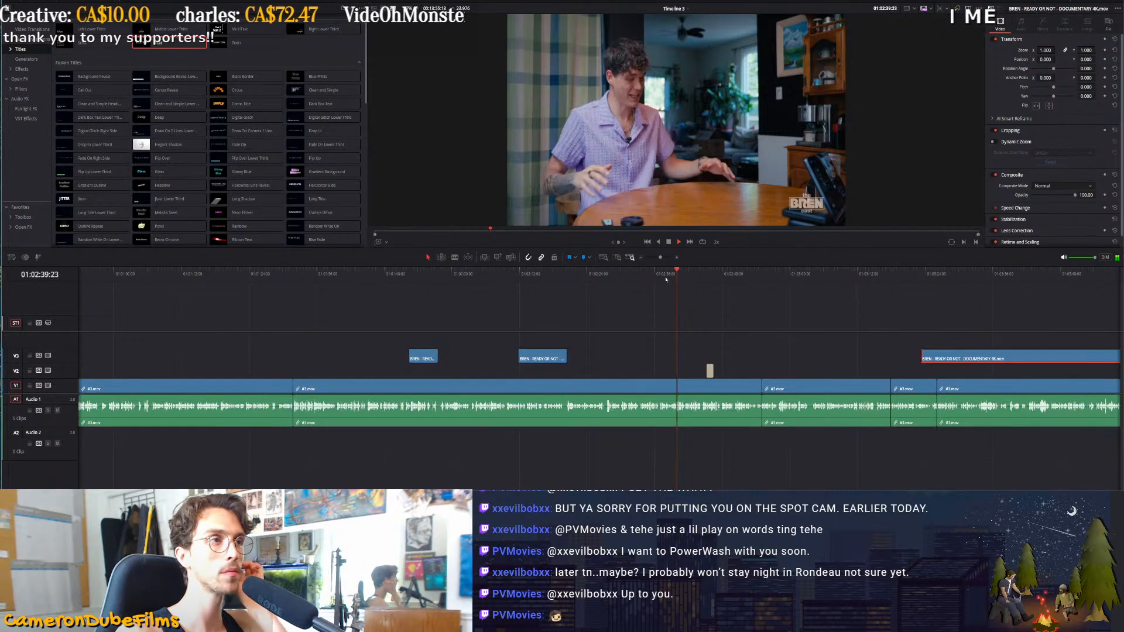
left_click(672, 274)
left_click_drag(953, 357, 711, 359)
key("space")
scroll(729, 363, "up", 5)
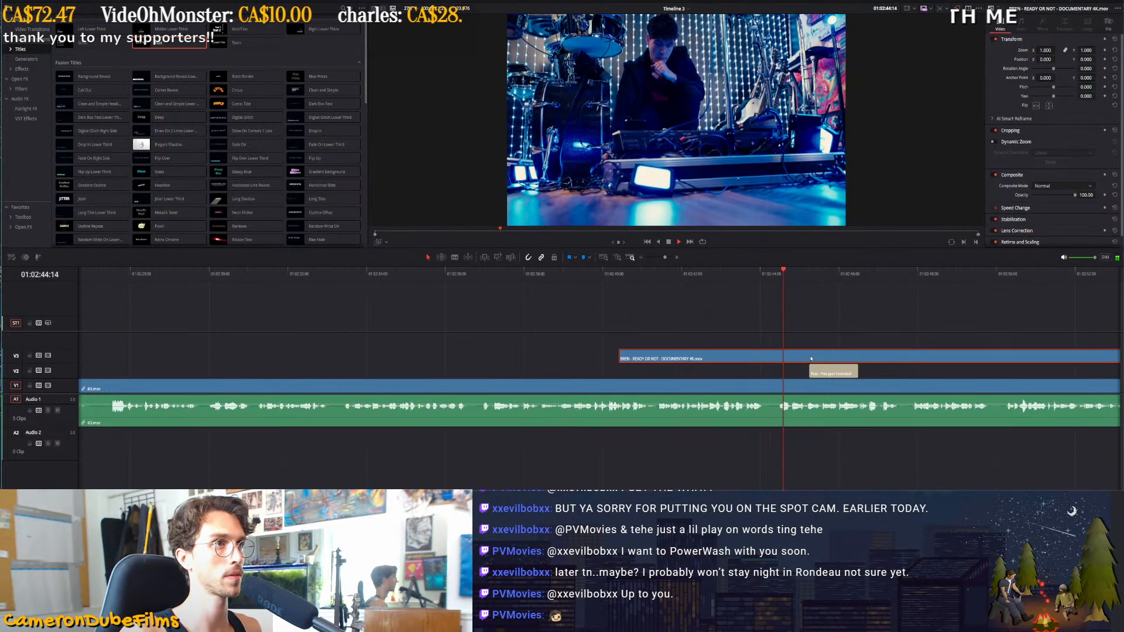
Move the "*no pun intended" caption from V2 up to V4, above the documentary clip, and resume playback
key("space")
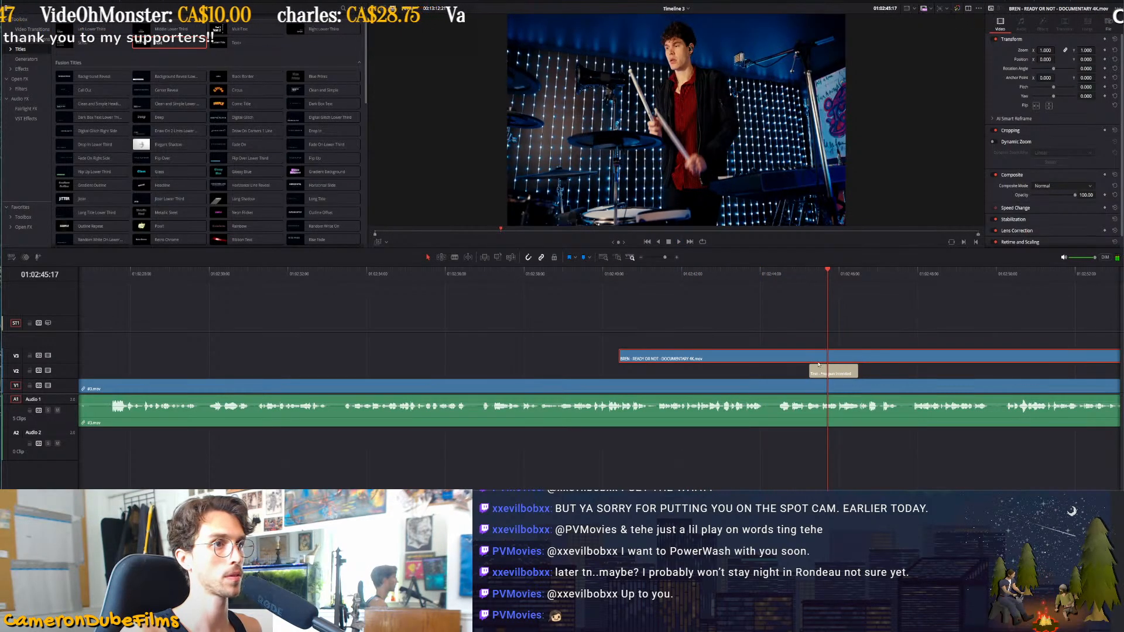
left_click_drag(820, 374, 827, 343)
key("space")
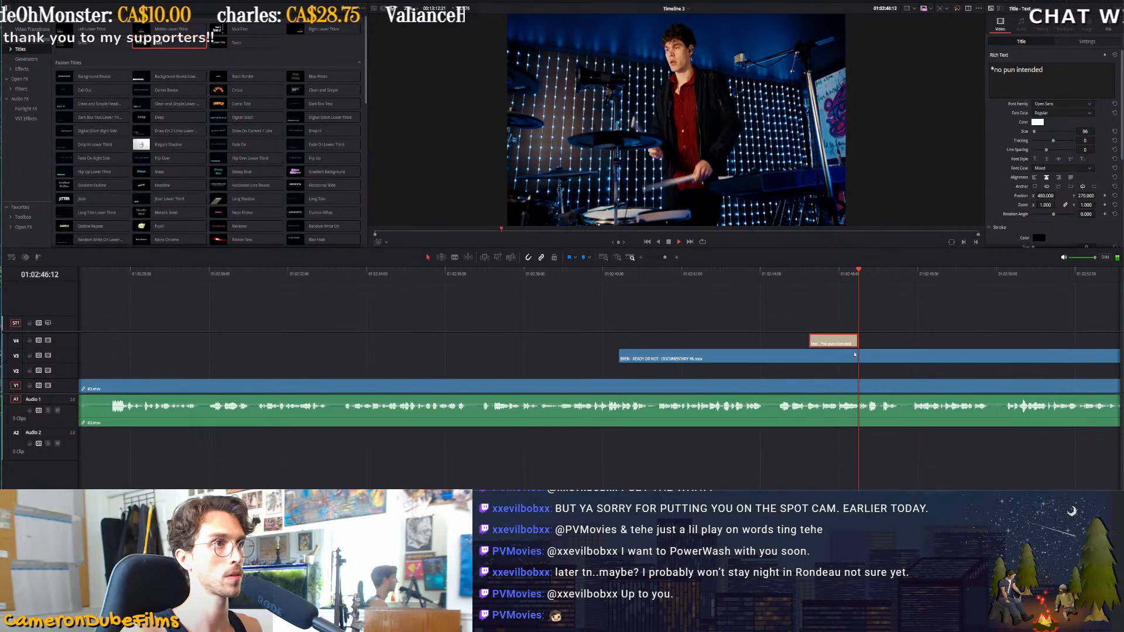
Play on past the caption and split the documentary clip on V3 at 01:02:59:04
key("ctrl+minus")
key("ctrl+minus")
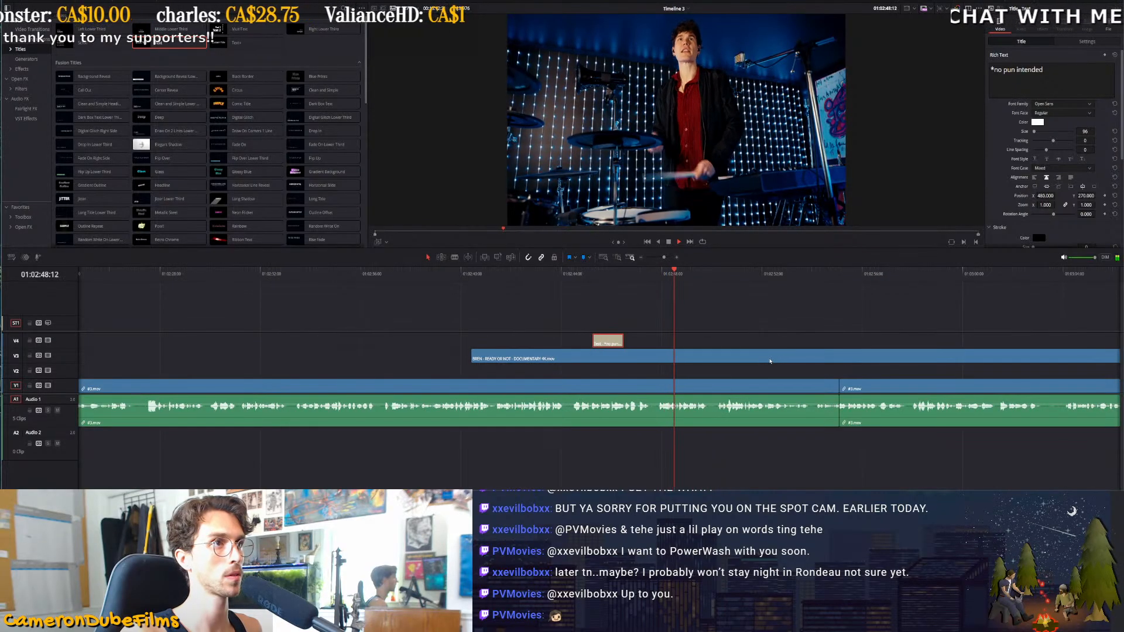
left_click(715, 365)
key("ctrl+minus")
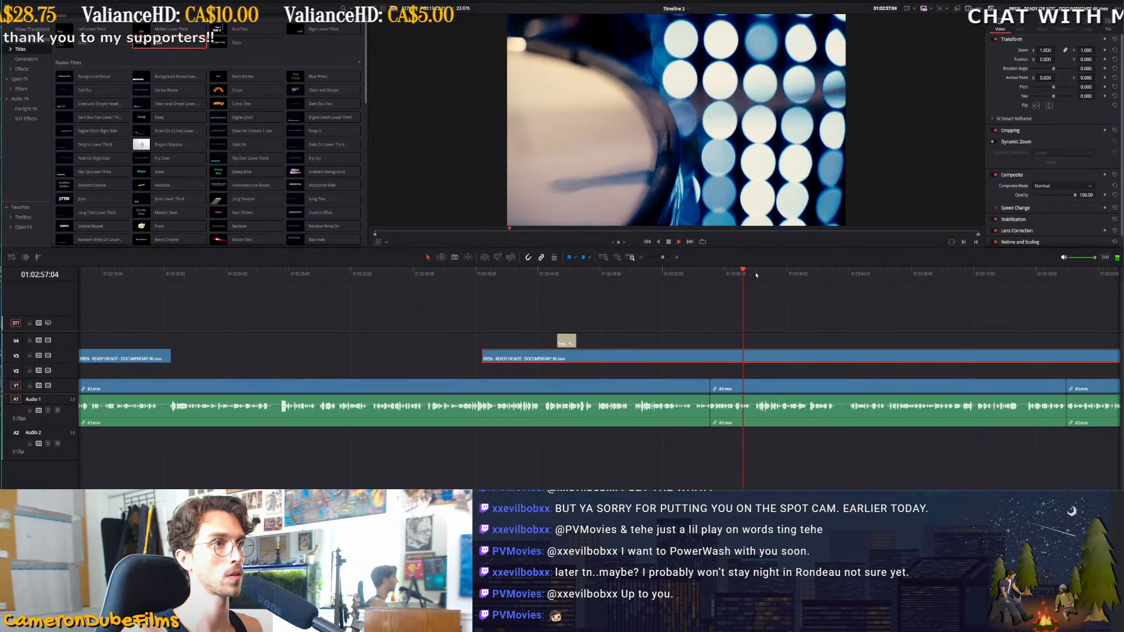
left_click(776, 273)
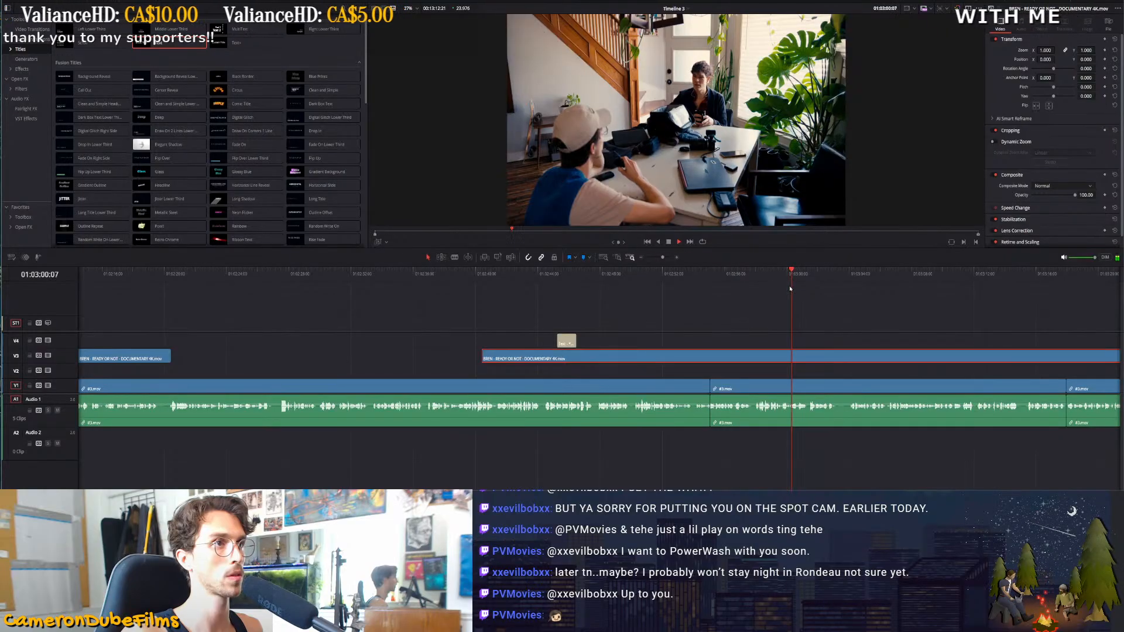
left_click_drag(785, 273, 775, 273)
key("shift+z")
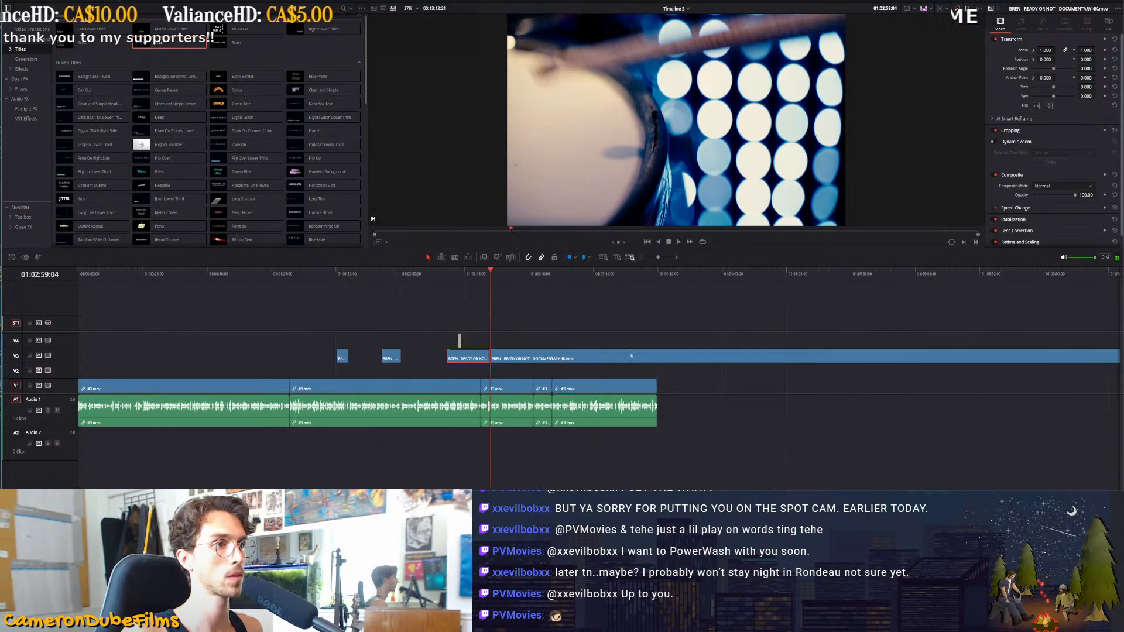
Scrub the leftover documentary footage, move it on V3 to the interview cut at about 01:03:18, and play on
left_click_drag(504, 275, 784, 286)
left_click_drag(896, 286, 951, 288)
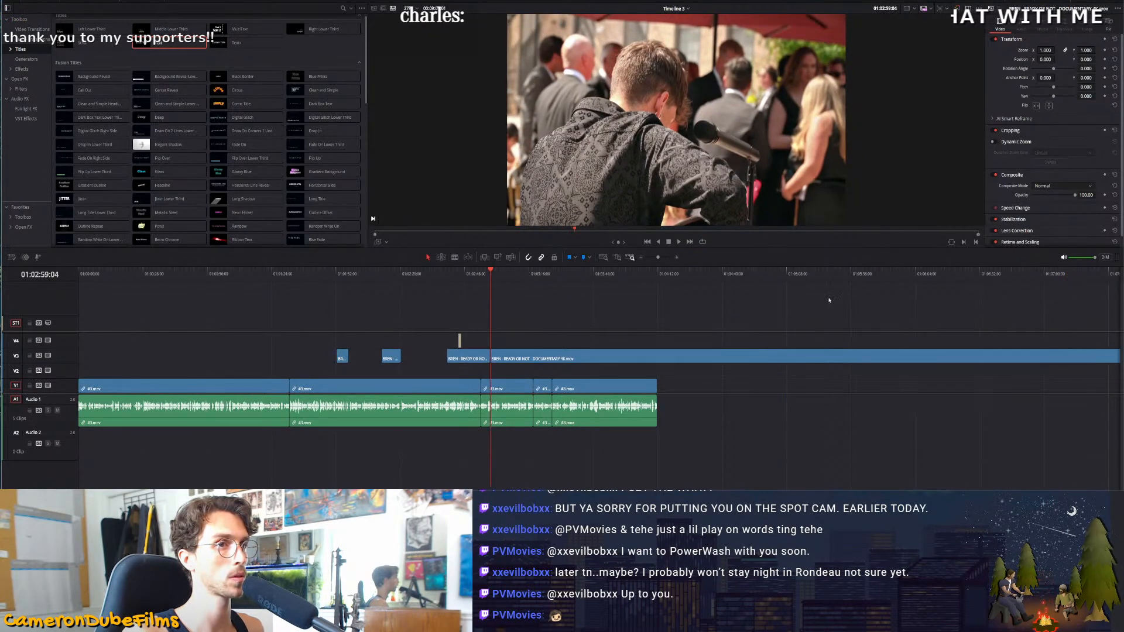
left_click_drag(548, 359, 592, 360)
key("space")
scroll(645, 366, "up", 10)
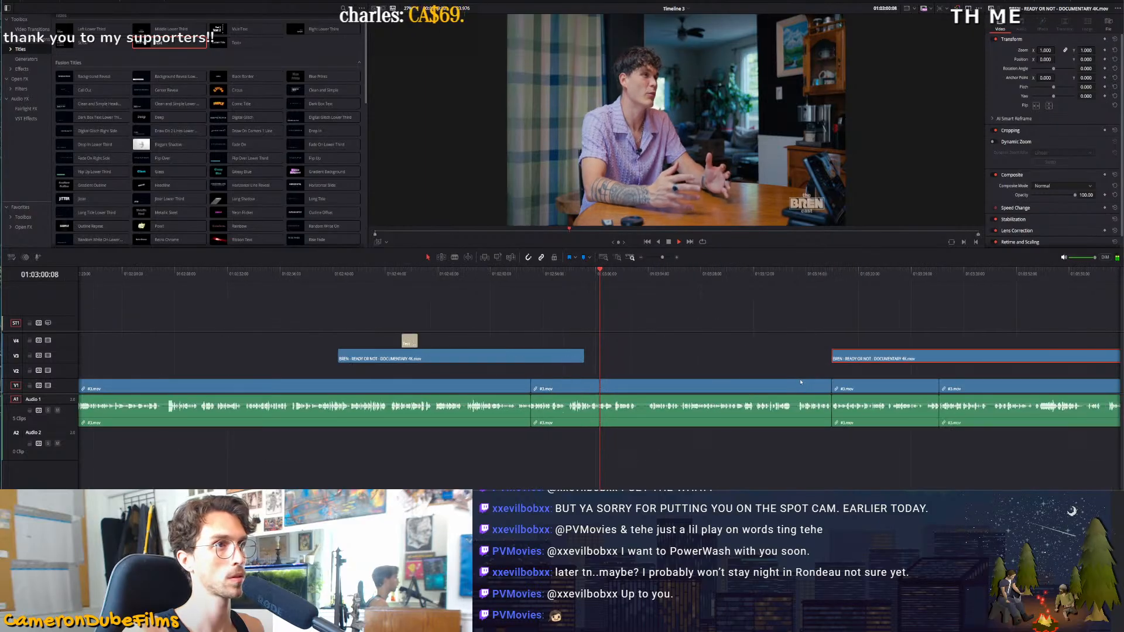
scroll(673, 290, "down", 10)
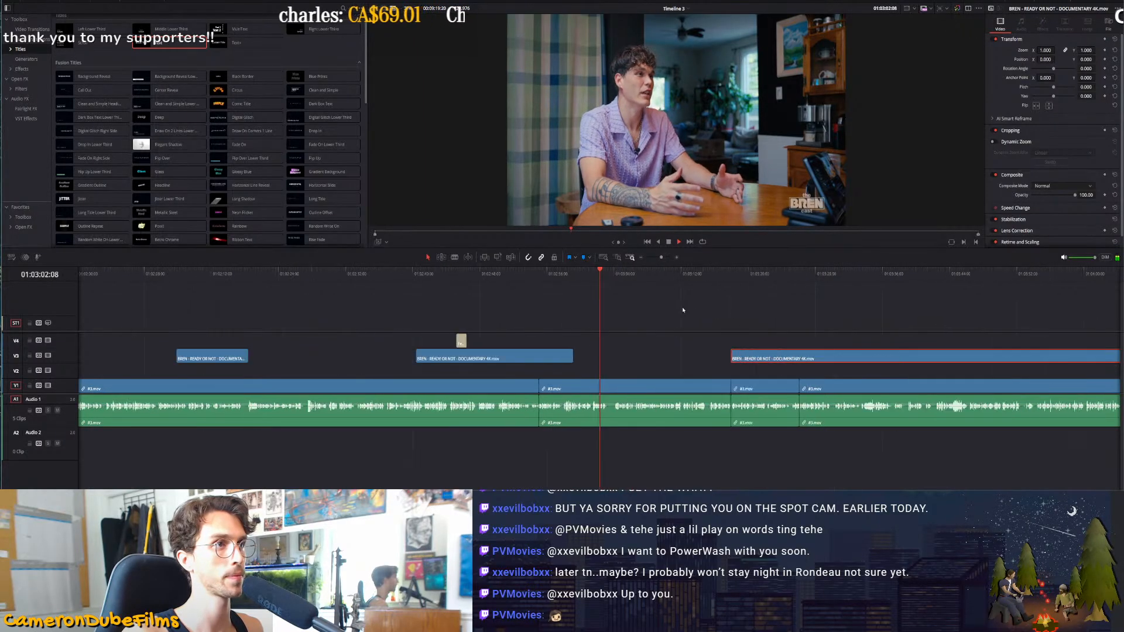
scroll(510, 334, "down", 3)
Move the leftover documentary clip to the timeline start on a new track V5 and return the playhead there
left_click_drag(451, 359, 89, 284)
key("Home")
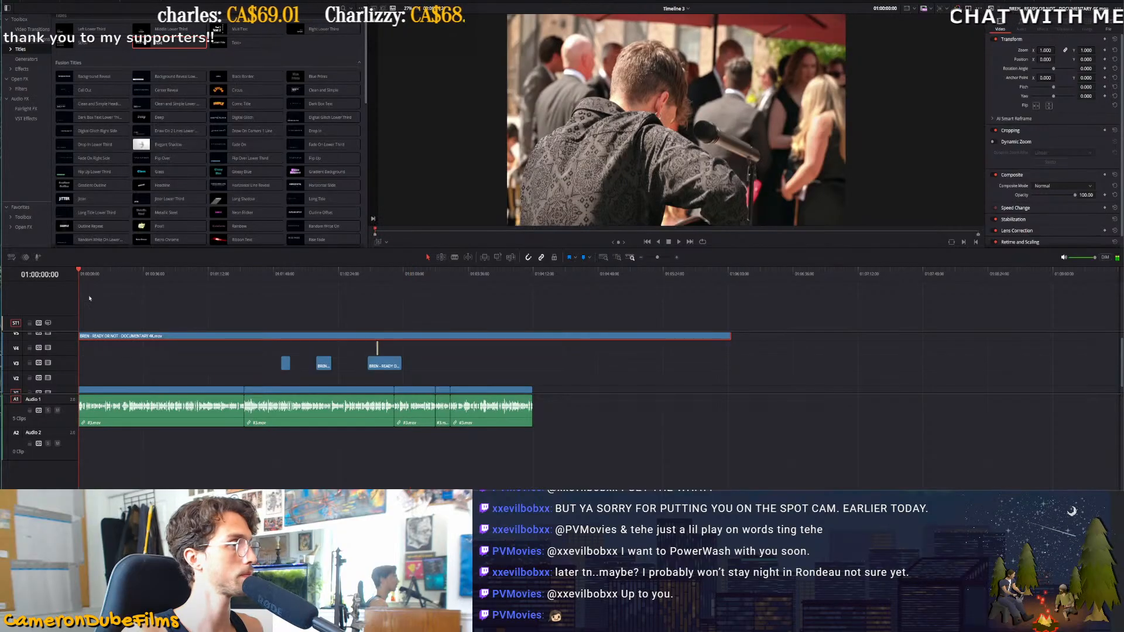
scroll(169, 353, "up", 6)
scroll(168, 353, "up", 3)
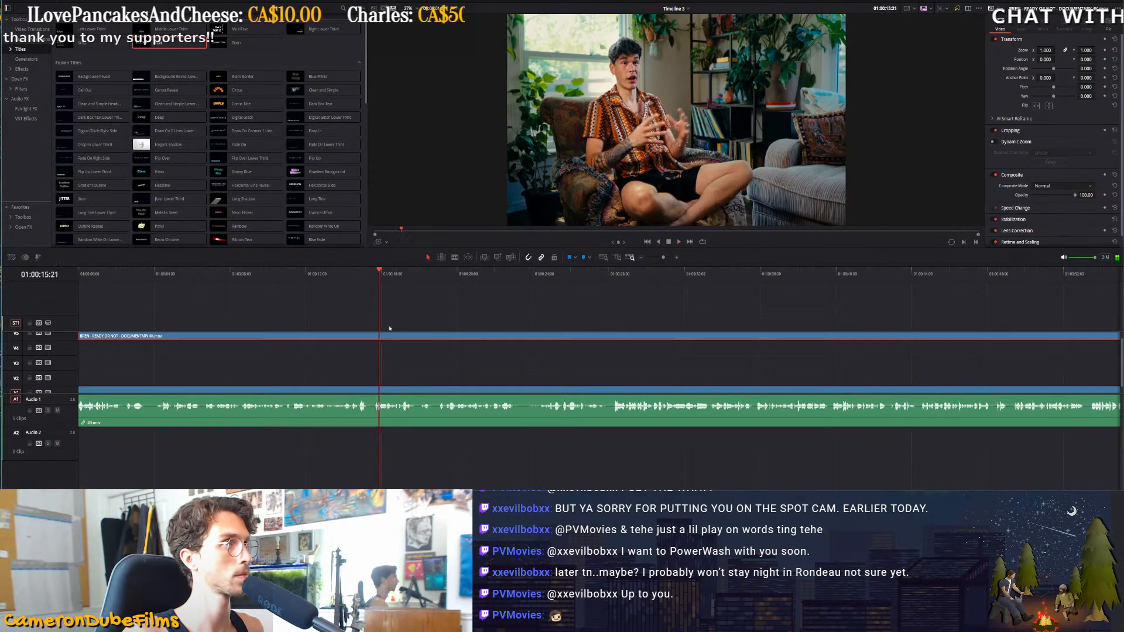
Split the V5 documentary clip at about 01:00:15 and move its first section to V2, starting at about 01:00:04
left_click_drag(372, 272, 365, 274)
key("ctrl+b")
left_click_drag(306, 336, 377, 337)
left_click(79, 275)
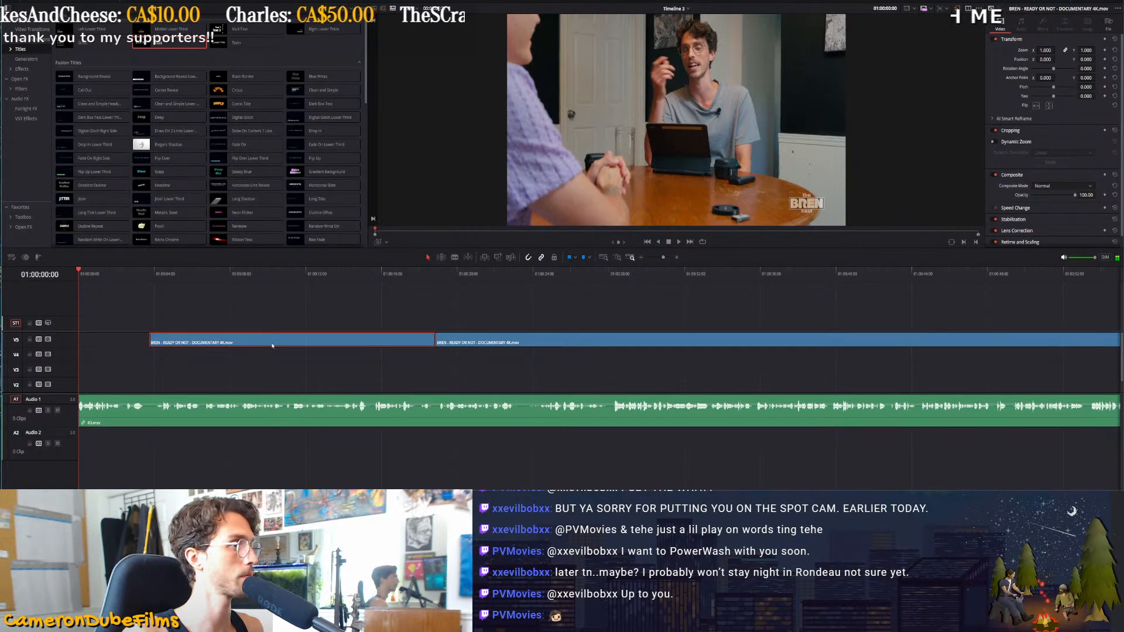
key("alt+Down")
key("alt+Down")
scroll(274, 346, "down", 1)
key("alt+Down")
Ripple-trim the start of the interview to 01:00:00:20 and play the timeline from the beginning
key("space")
key("shift+z")
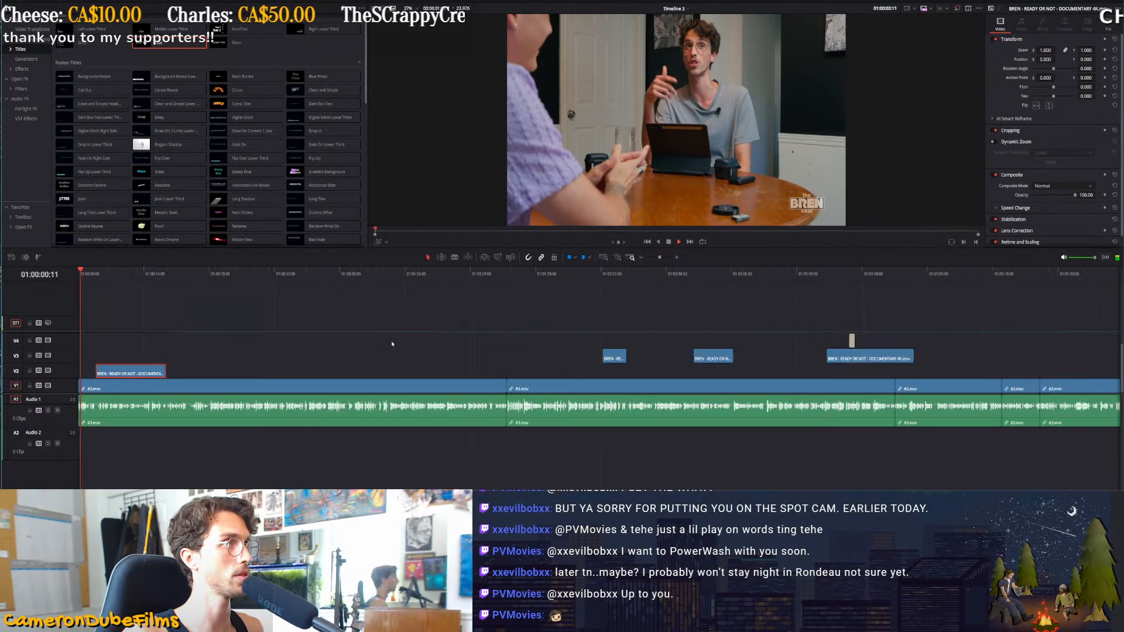
scroll(206, 299, "up", 8)
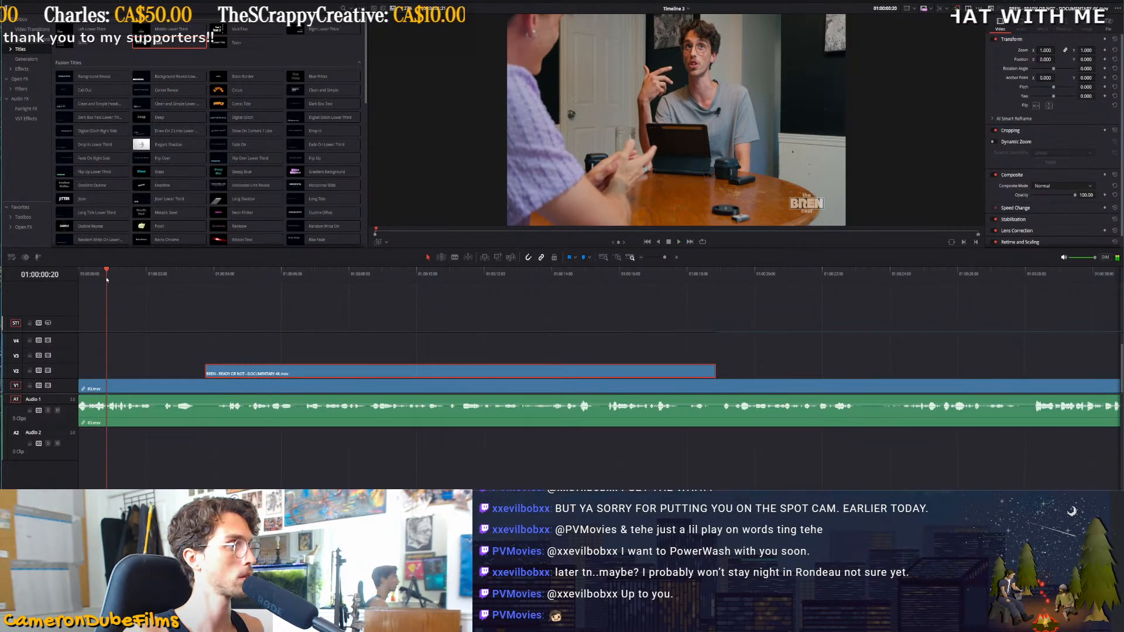
left_click(155, 352)
key("ctrl+shift+[")
key("space")
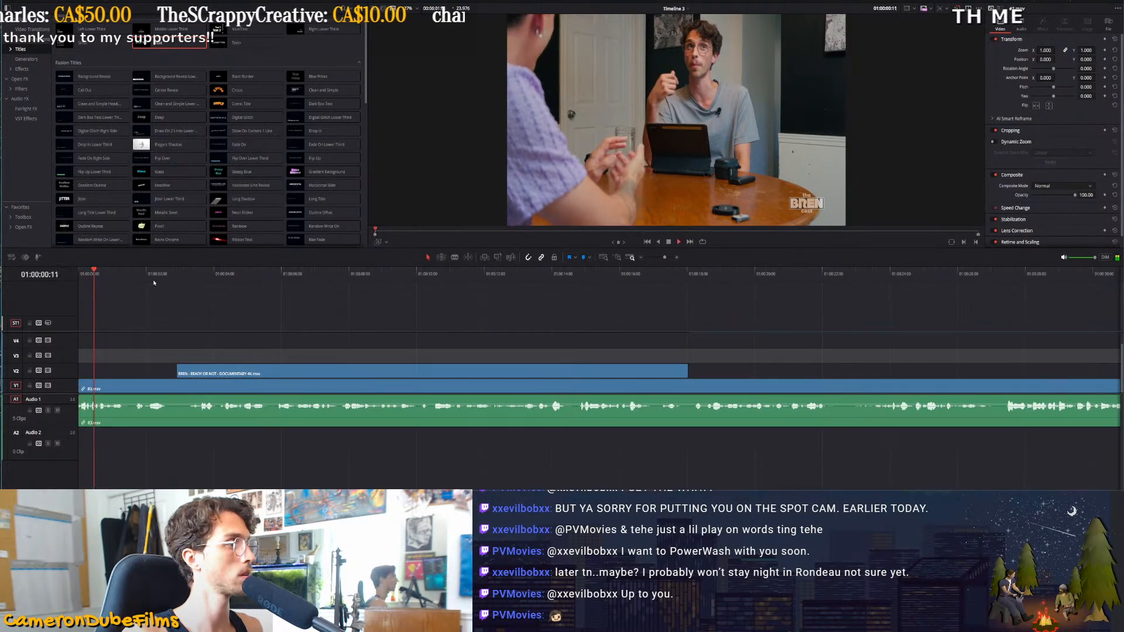
Split the interview at 01:00:02:14, trim the pause off the second part's start, shift all following clips back to close the gap, and play on
scroll(302, 341, "up", 1)
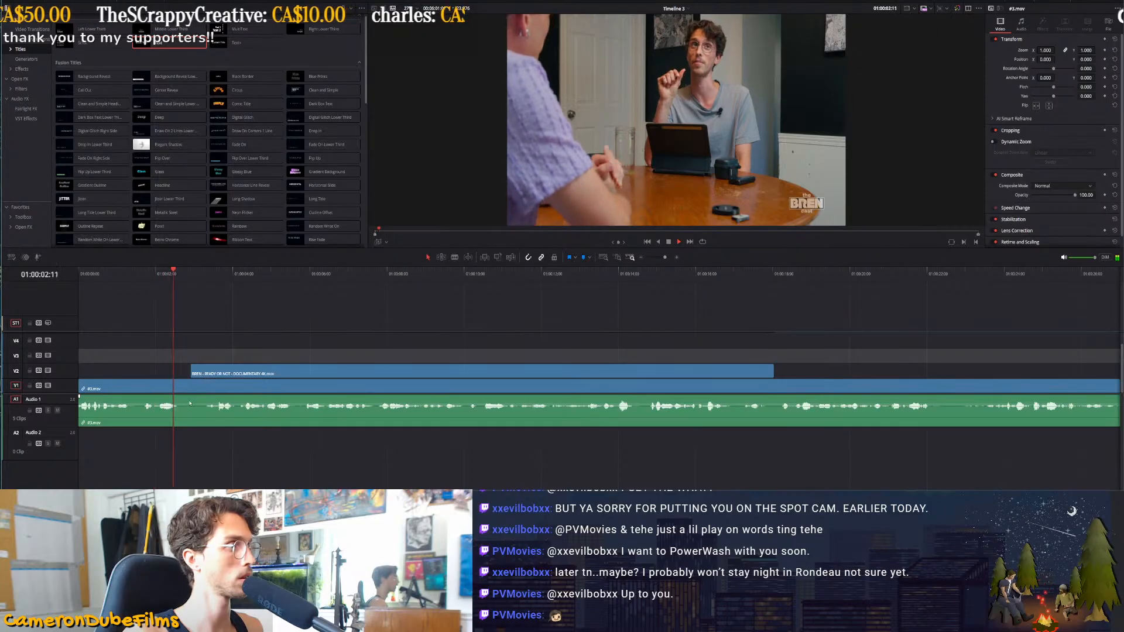
key("space")
key("ctrl+b")
left_click_drag(179, 391, 200, 392)
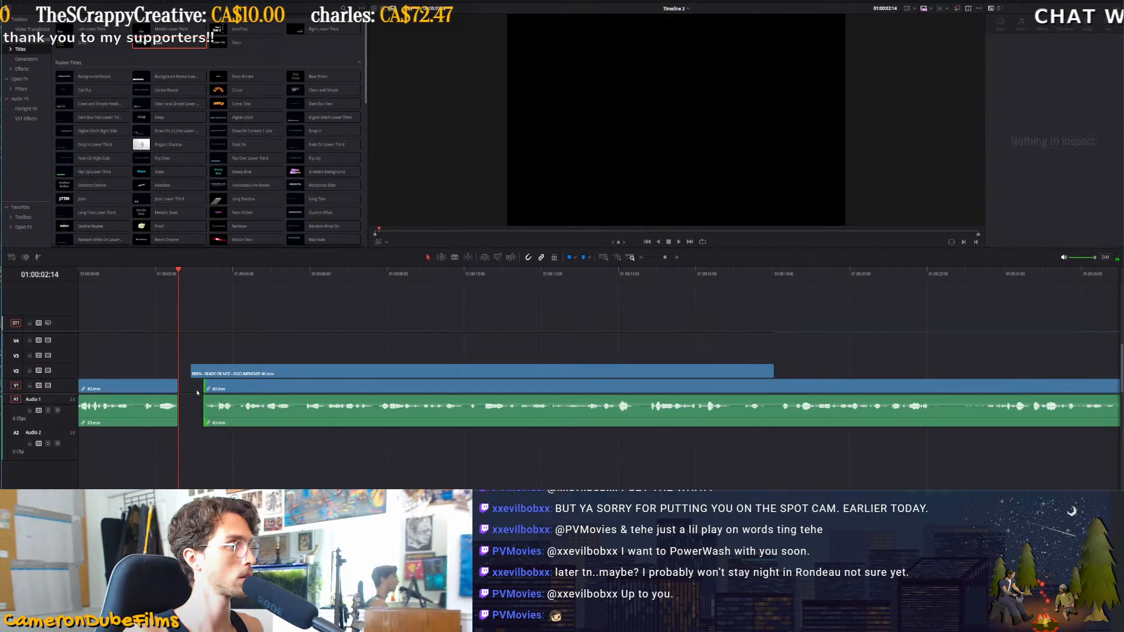
key("space")
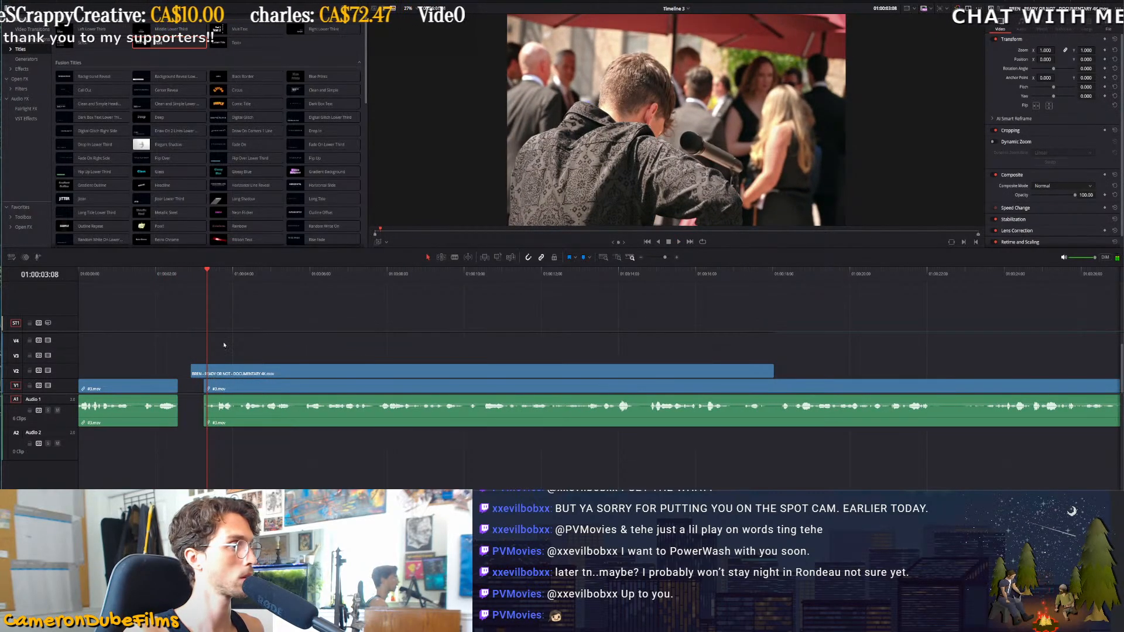
key("alt+y")
left_click_drag(232, 391, 206, 392)
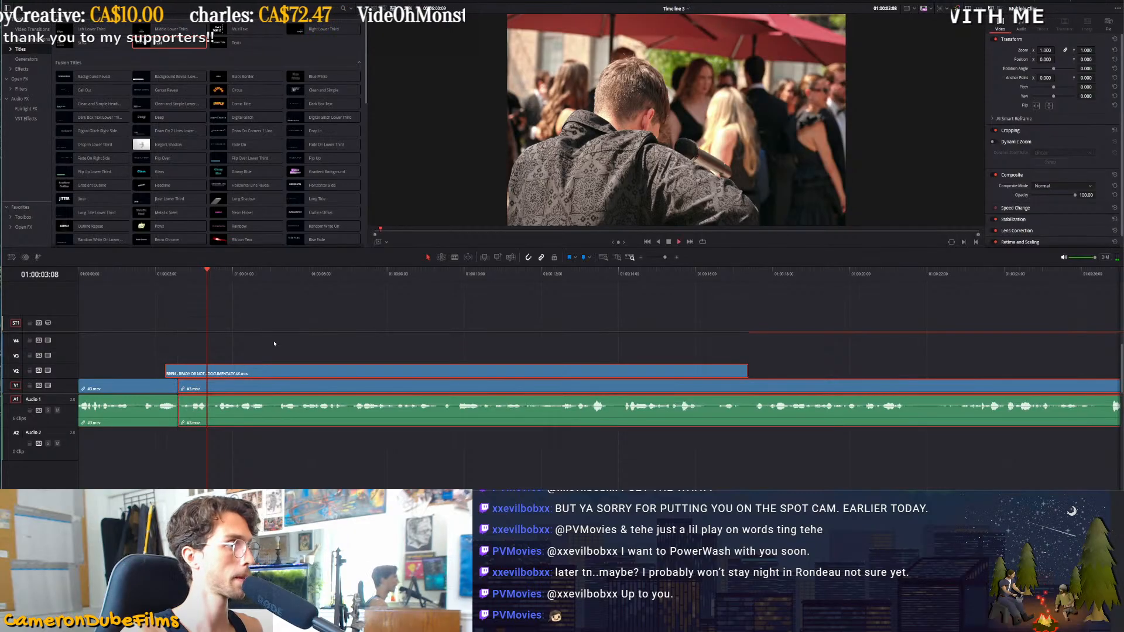
key("space")
scroll(442, 346, "down", 3)
left_click(309, 356)
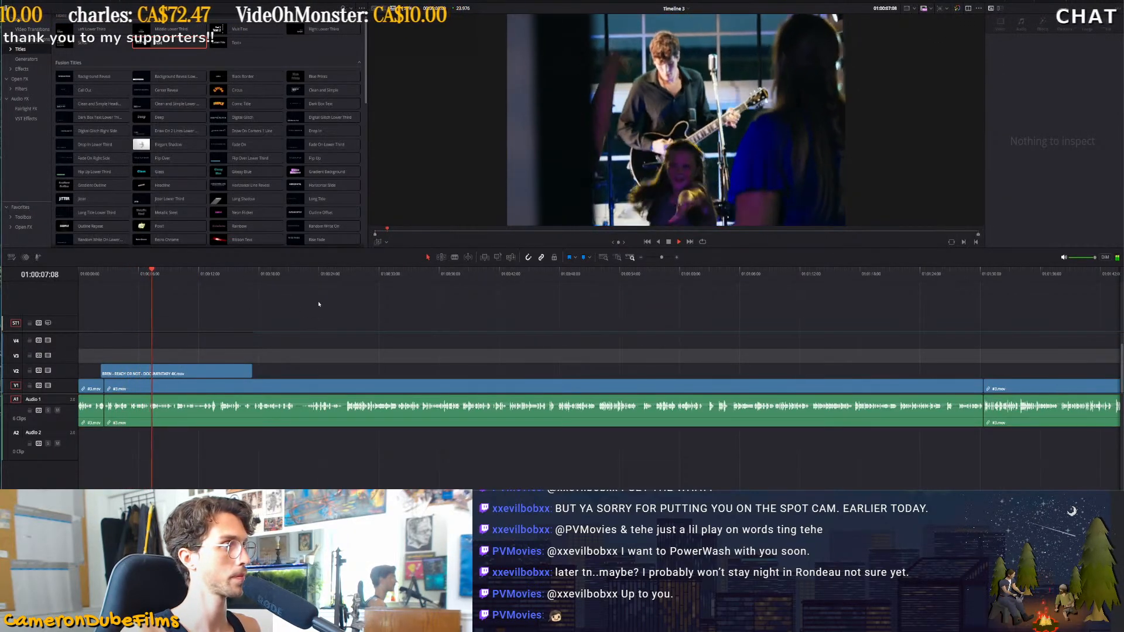
Split the leftover documentary clip on V5 at the end of the interview and delete both pieces
key("space")
scroll(471, 376, "down", 5)
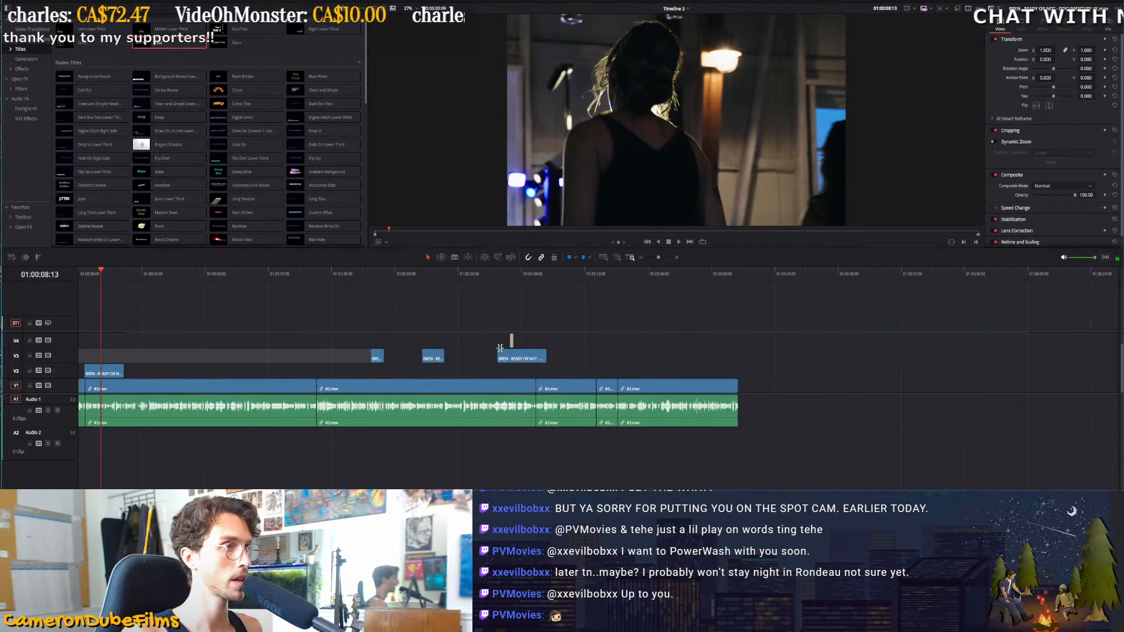
scroll(677, 358, "up", 1)
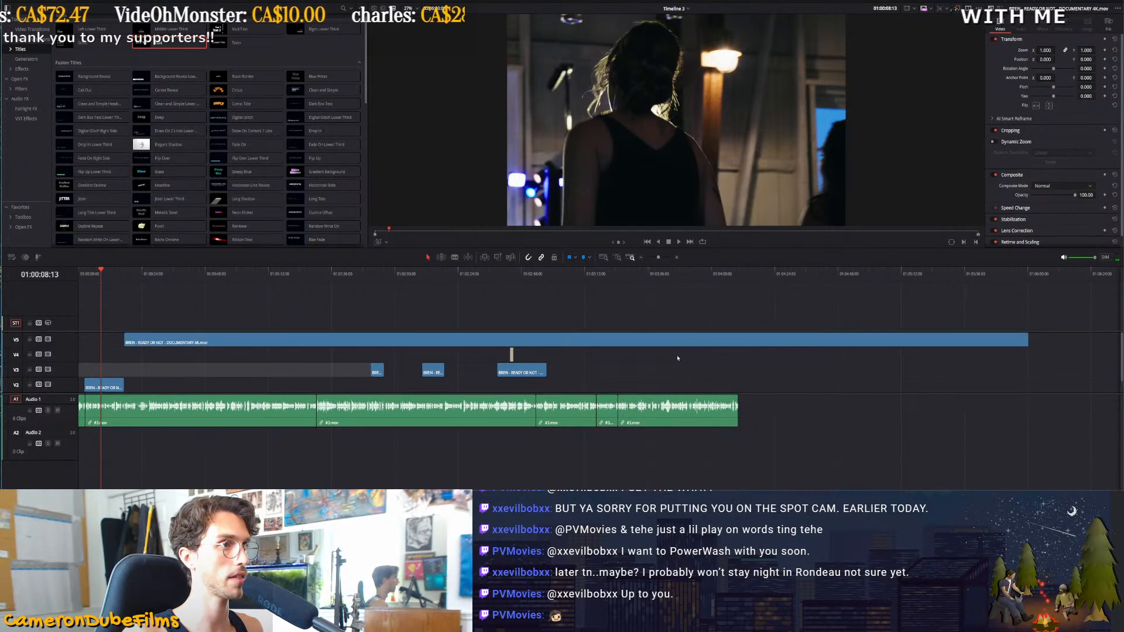
left_click_drag(744, 275, 739, 276)
left_click(751, 338)
key("ctrl+b")
left_click(755, 339)
left_click(716, 344, "ctrl")
key("BackSpace")
Lower the V3 documentary clips to V2 and the caption to V3, and play the section leading up to the caption
left_click(511, 273)
left_click_drag(599, 322, 269, 374)
scroll(328, 371, "down", 1)
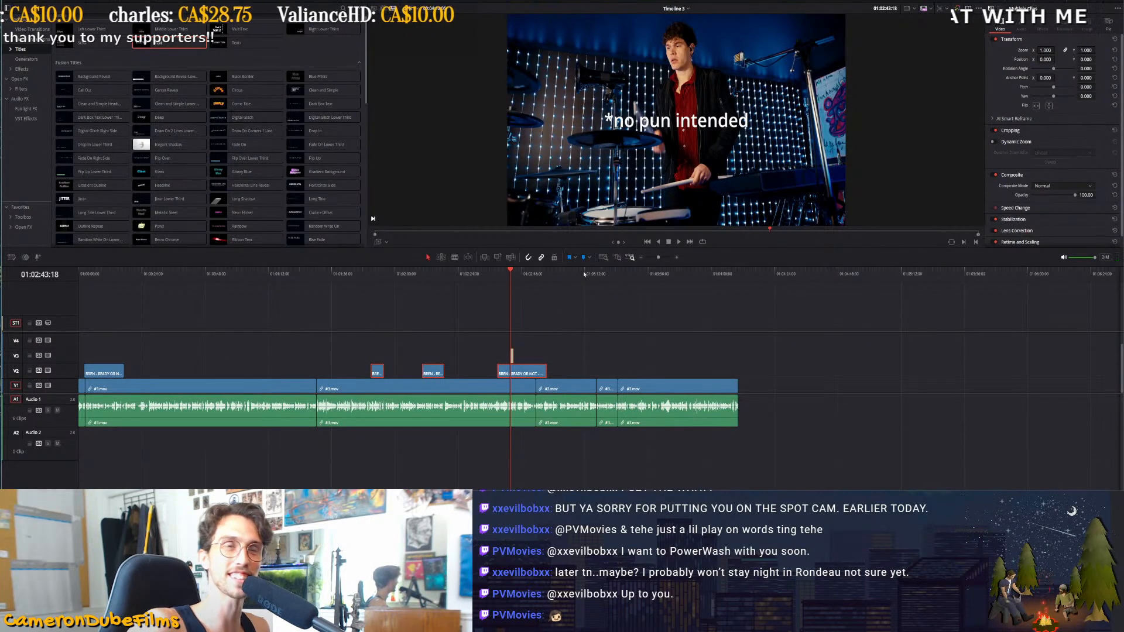
left_click(476, 272)
key("space")
left_click(635, 359)
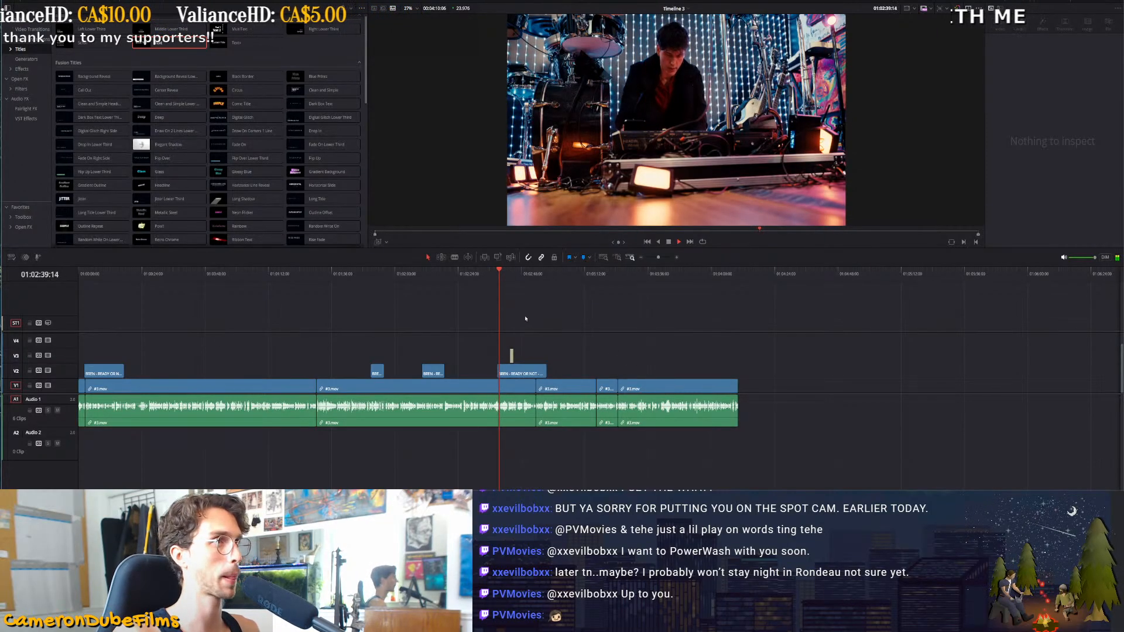
Mark the render range from the timeline start to the end of the interview at 01:04:10:05
left_click_drag(450, 281, 1, 282)
key("space")
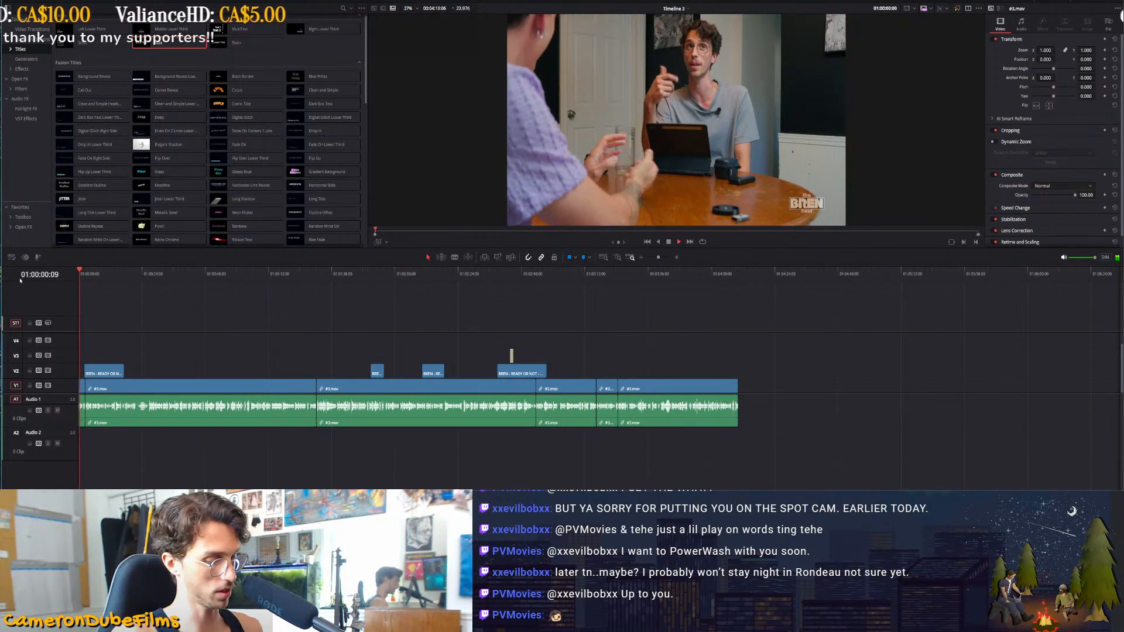
left_click_drag(126, 279, 740, 297)
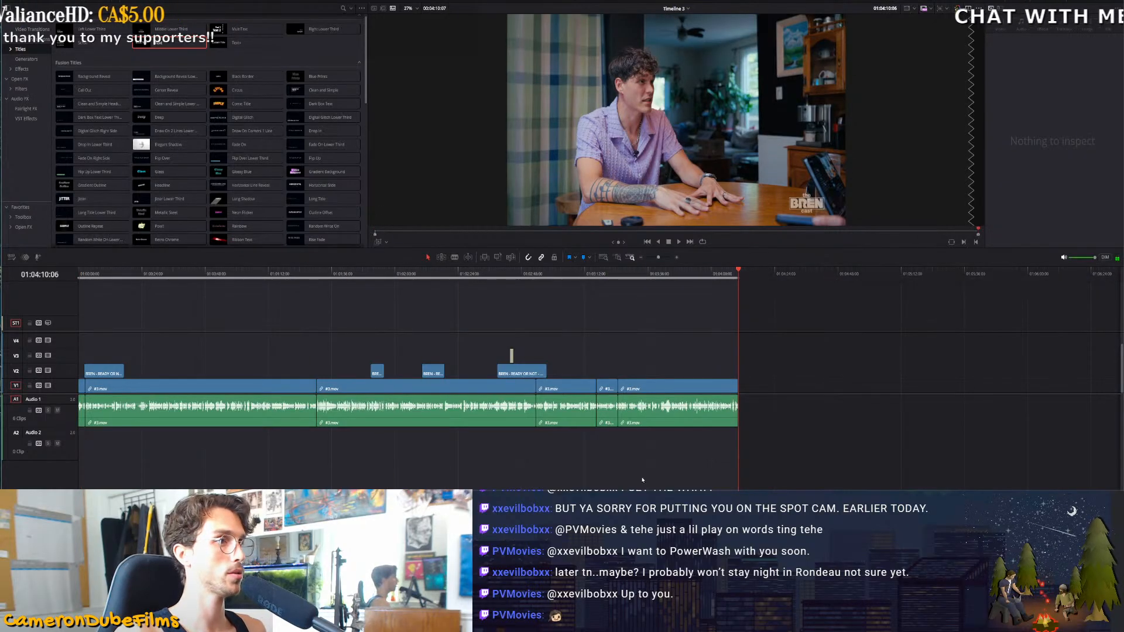
Open the Deliver page and set the export's file name to NEVER ENDING IMPROVEMENT and its location to the BREN\CONTENT WEEK 5 folder
key("shift+8")
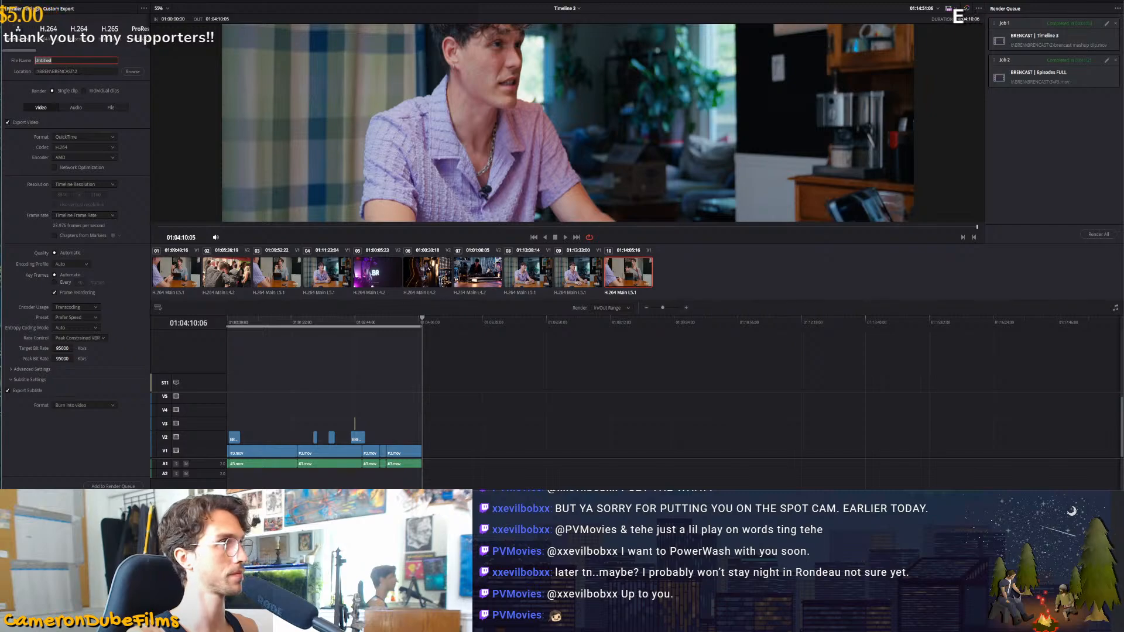
type("NEW")
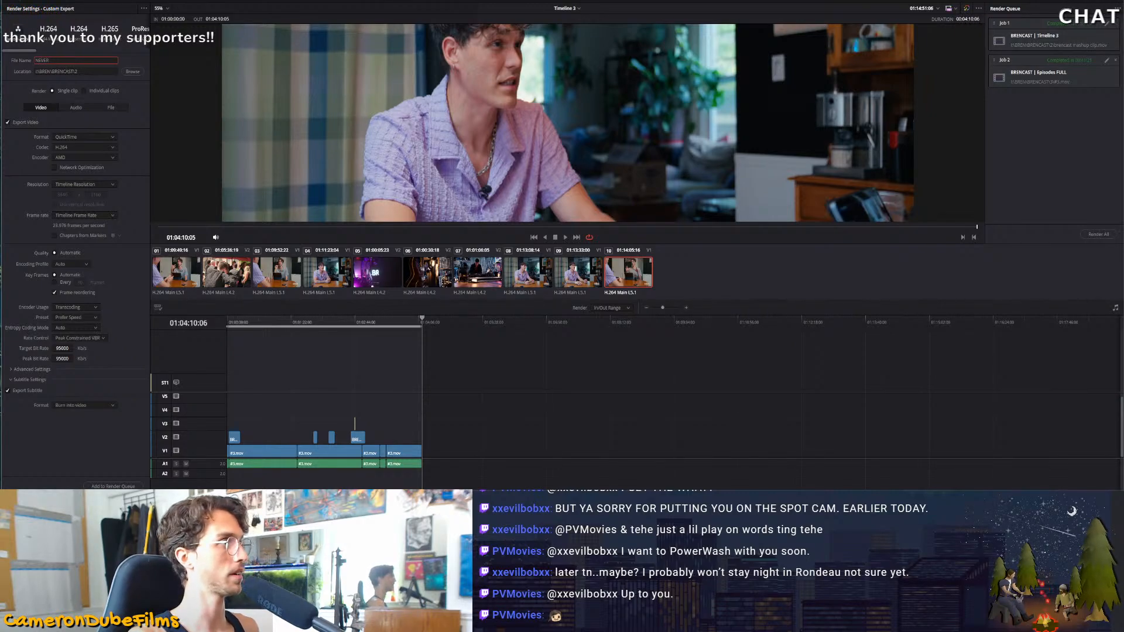
type("ER ENDING IMPROVEMENT")
left_click(133, 71)
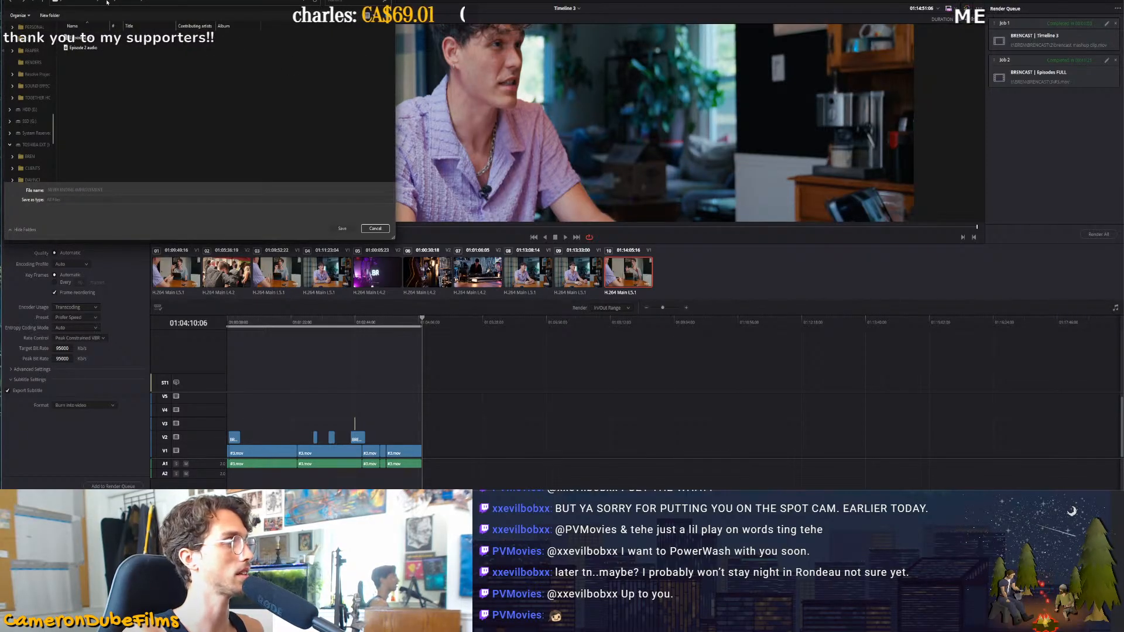
left_click(106, 1)
double_click(113, 100)
left_click(122, 191)
left_click(122, 190)
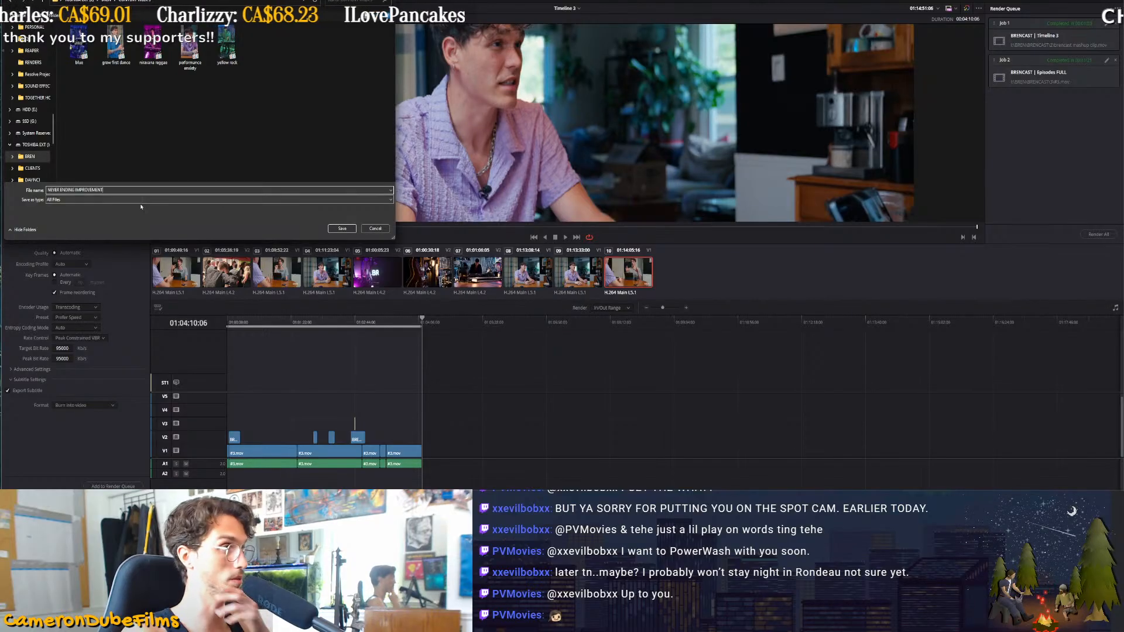
left_click(332, 229)
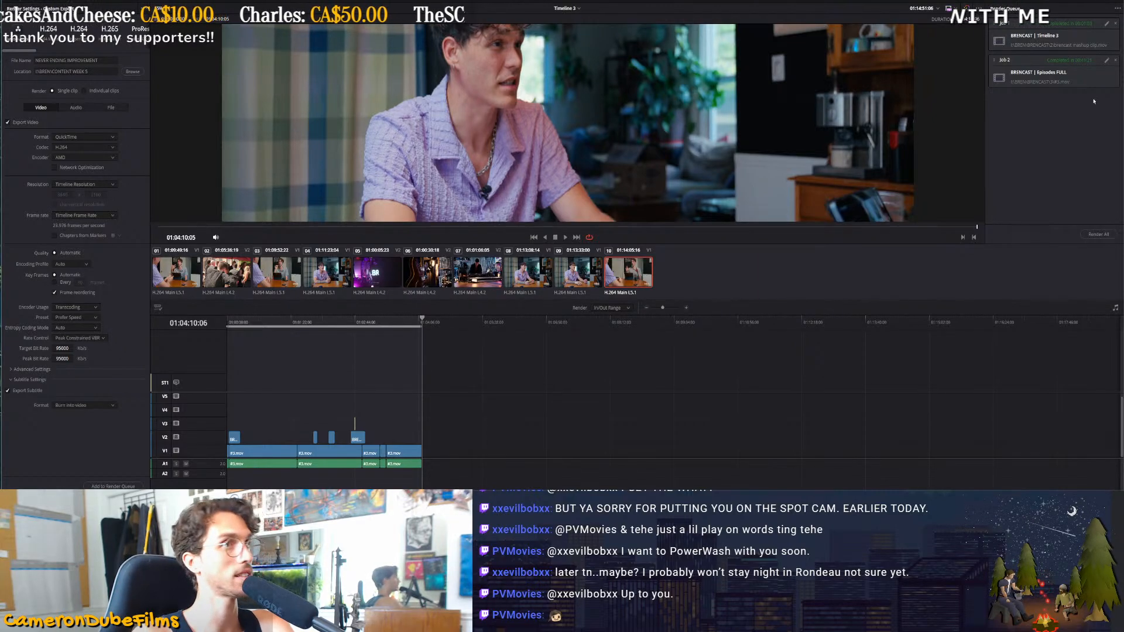
Add the export to the render queue and start rendering it
left_click(130, 487)
left_click(1099, 234)
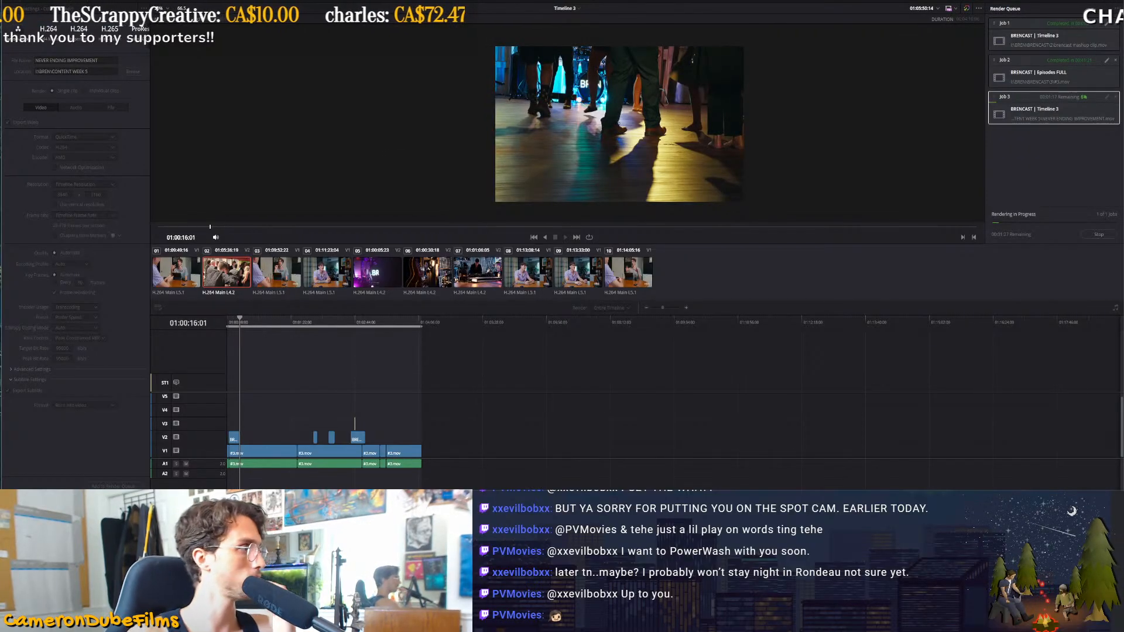
Switch to the Notepad to-do list and remove the "Brencast clip?" entry together with the blank lines it leaves
key("alt+Tab")
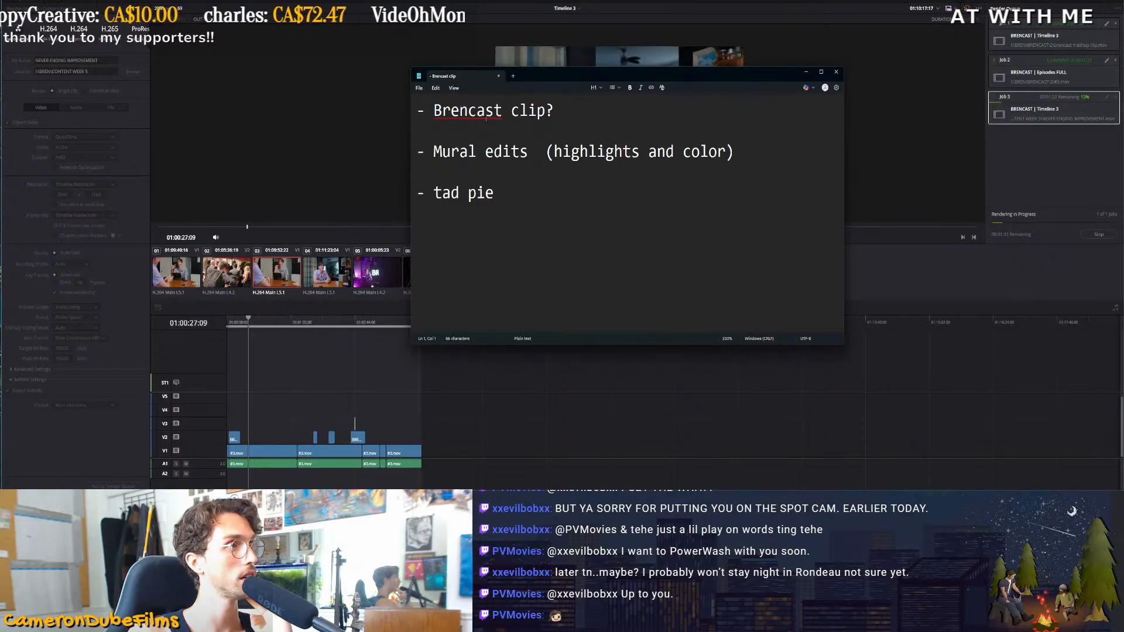
left_click_drag(650, 117, 398, 116)
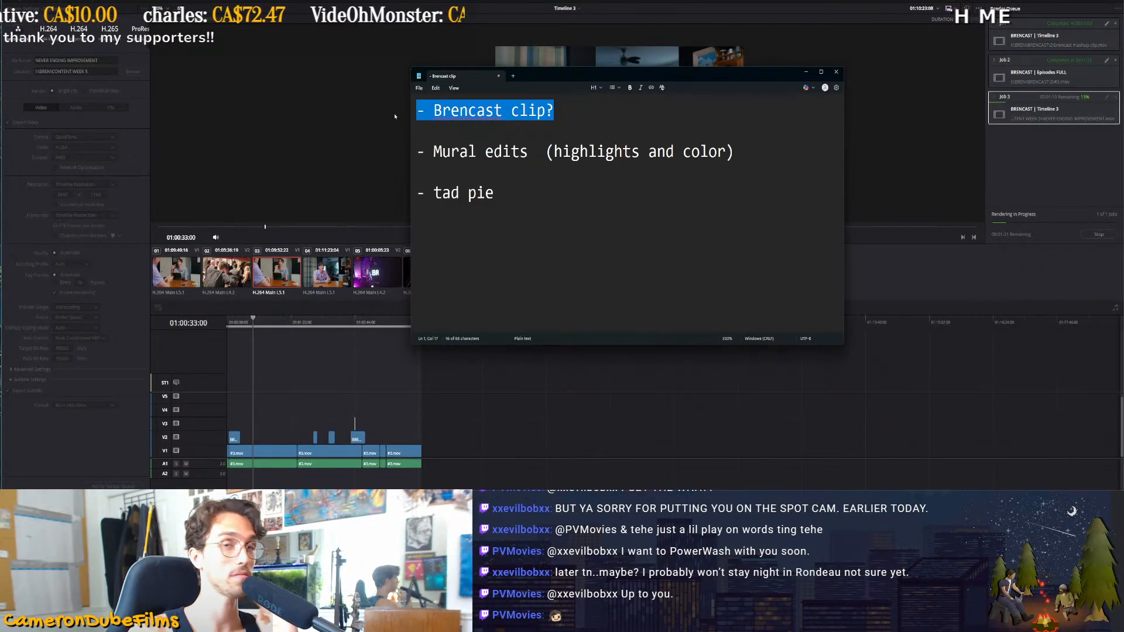
key("BackSpace")
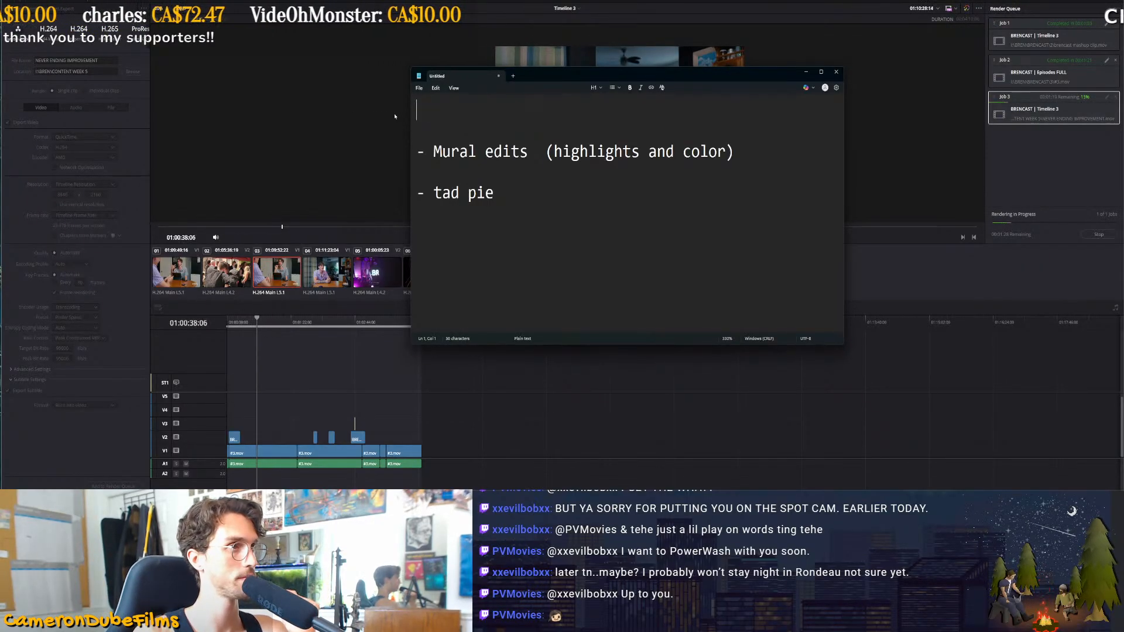
key("Down")
key("Down")
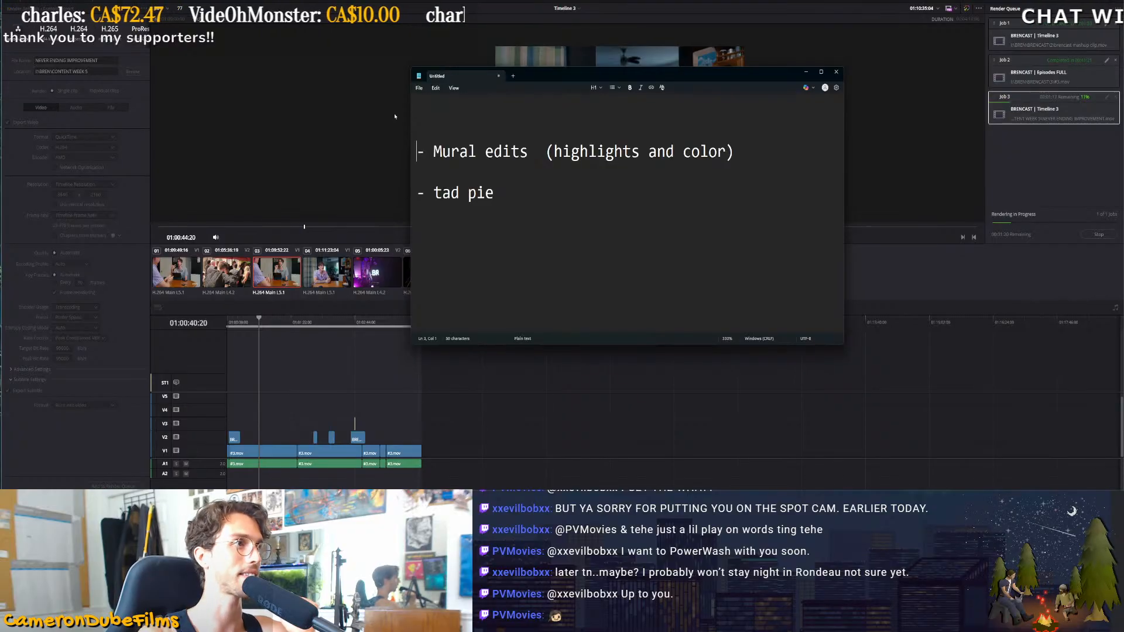
key("BackSpace")
key("BackSpace")
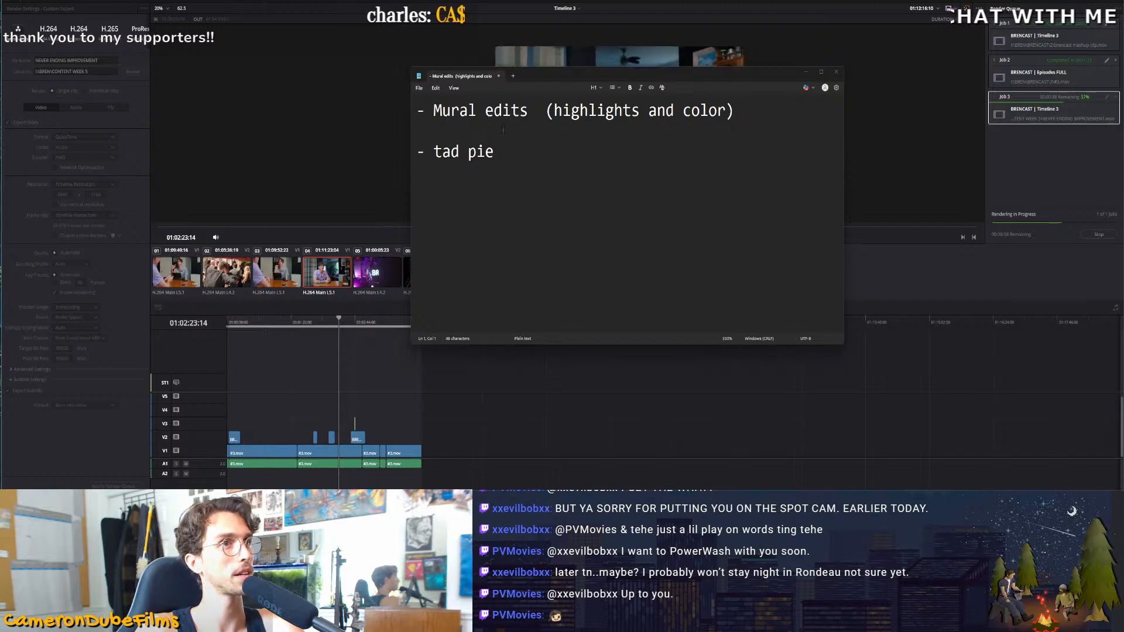
Switch back to DaVinci Resolve, go to the Edit page and change to the other open project with the empty Timeline 1
left_click(207, 331)
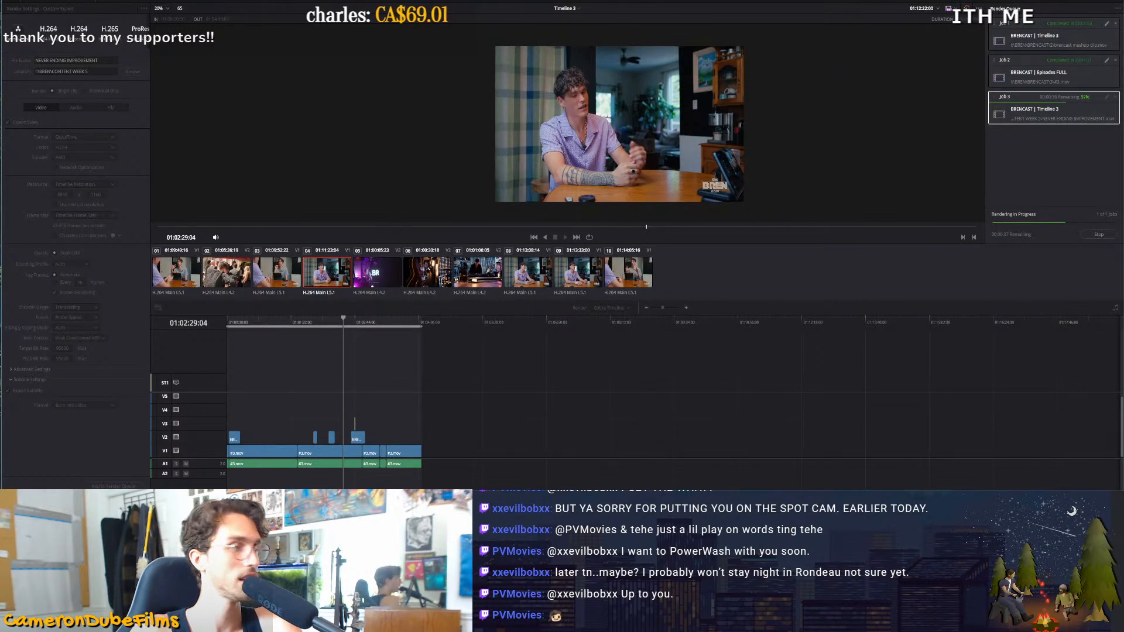
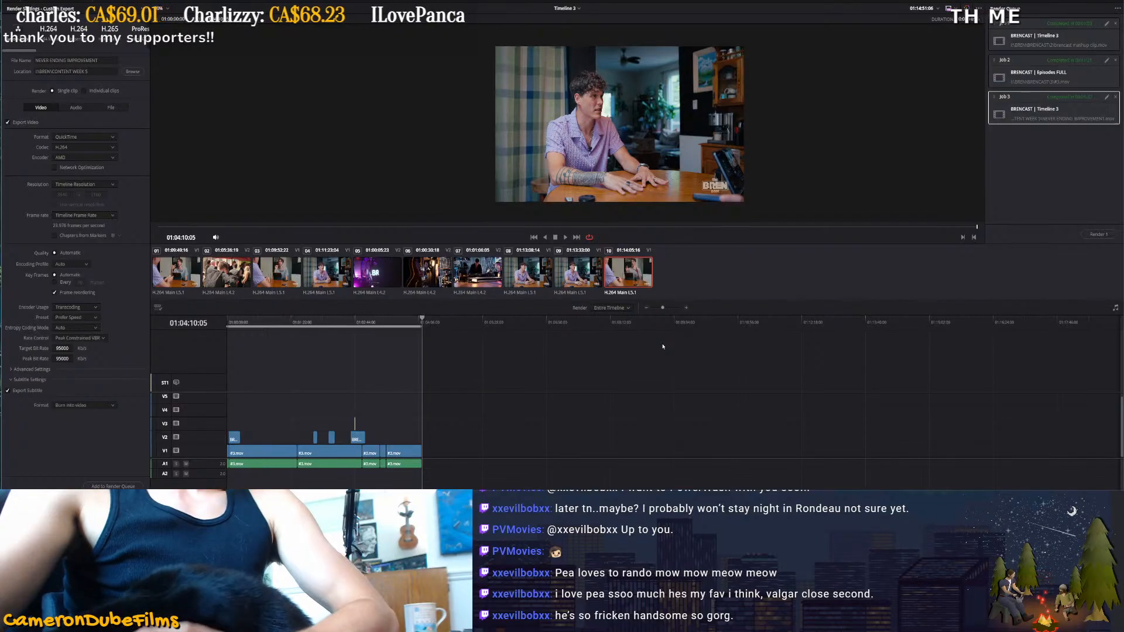
key("shift+4")
left_click(564, 1)
left_click(570, 16)
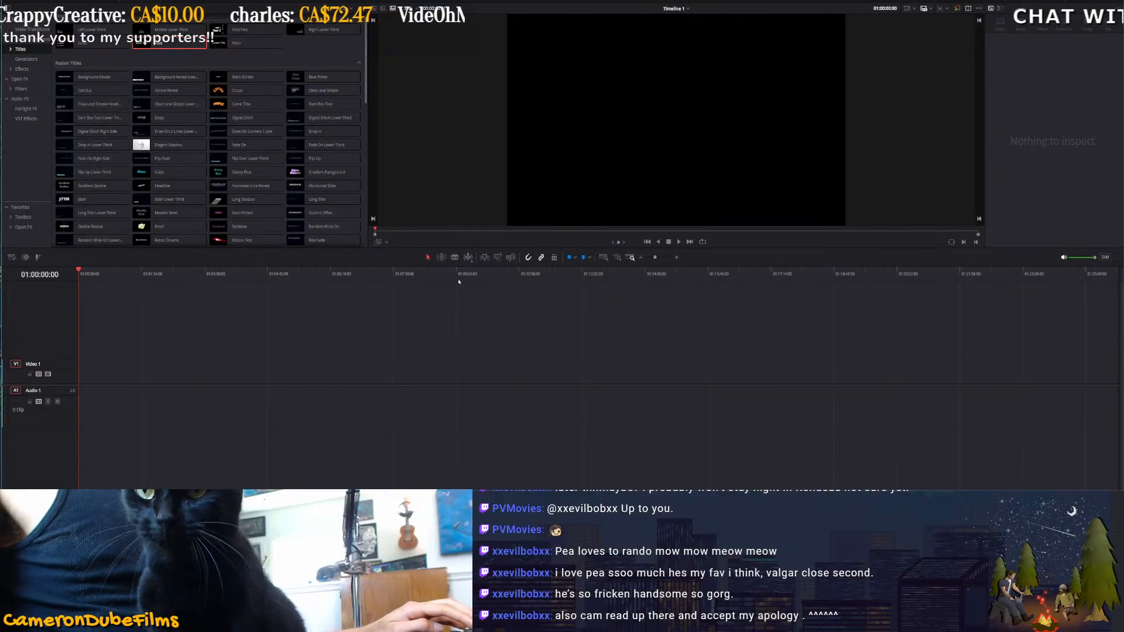
Place all media pool clips from C8174.MP4 to C8224.MP4 on Timeline 1 and remove the gap before the first clip
left_click(26, 2)
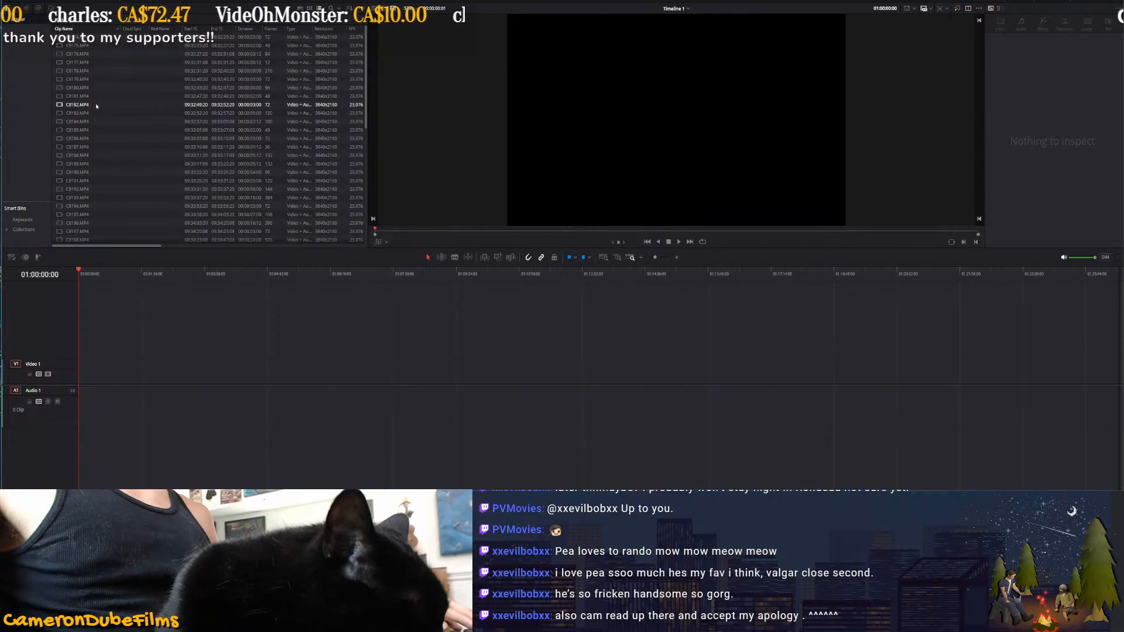
scroll(141, 219, "down", 6)
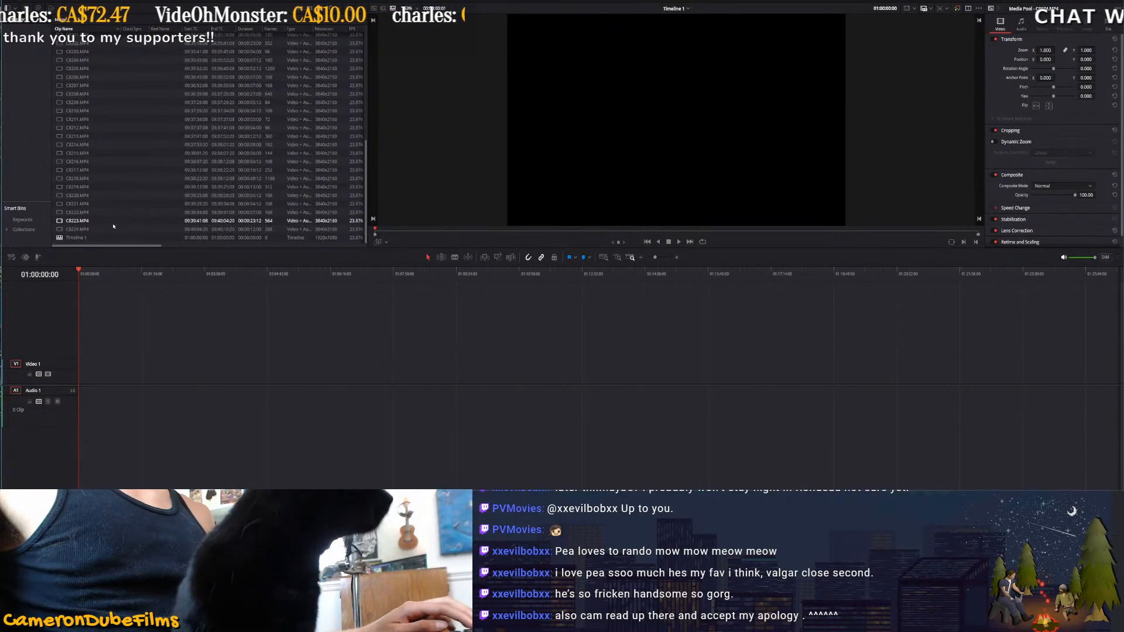
left_click(109, 227, "shift")
scroll(111, 223, "up", 6)
left_click_drag(94, 38, 105, 391)
left_click(92, 373)
key("BackSpace")
left_click_drag(488, 337, 59, 387)
right_click(149, 375)
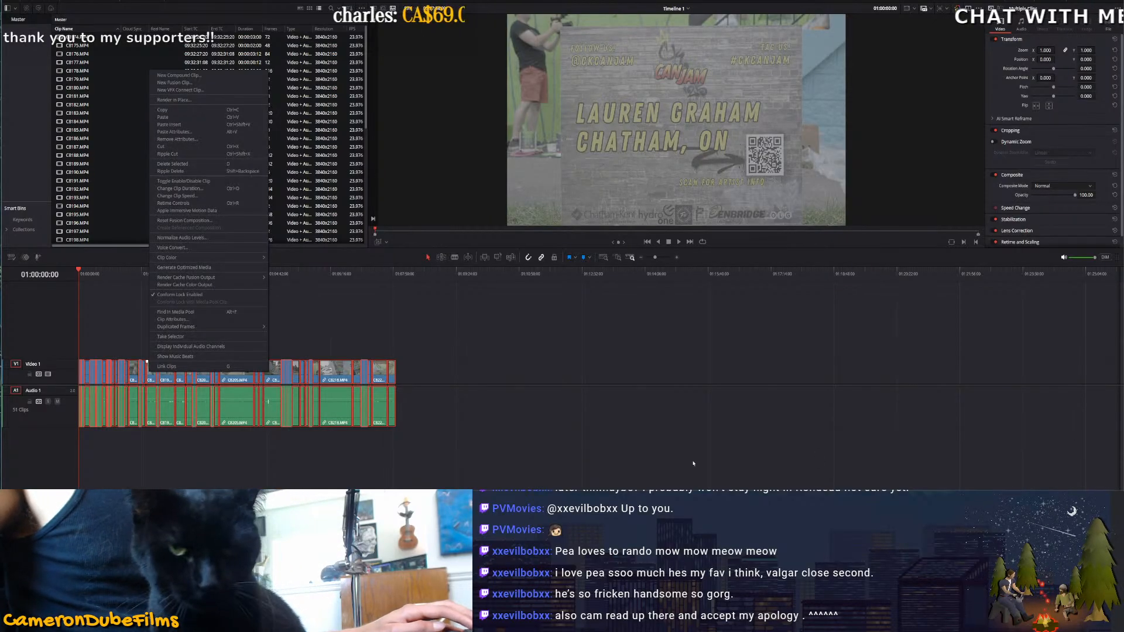
left_click(442, 323)
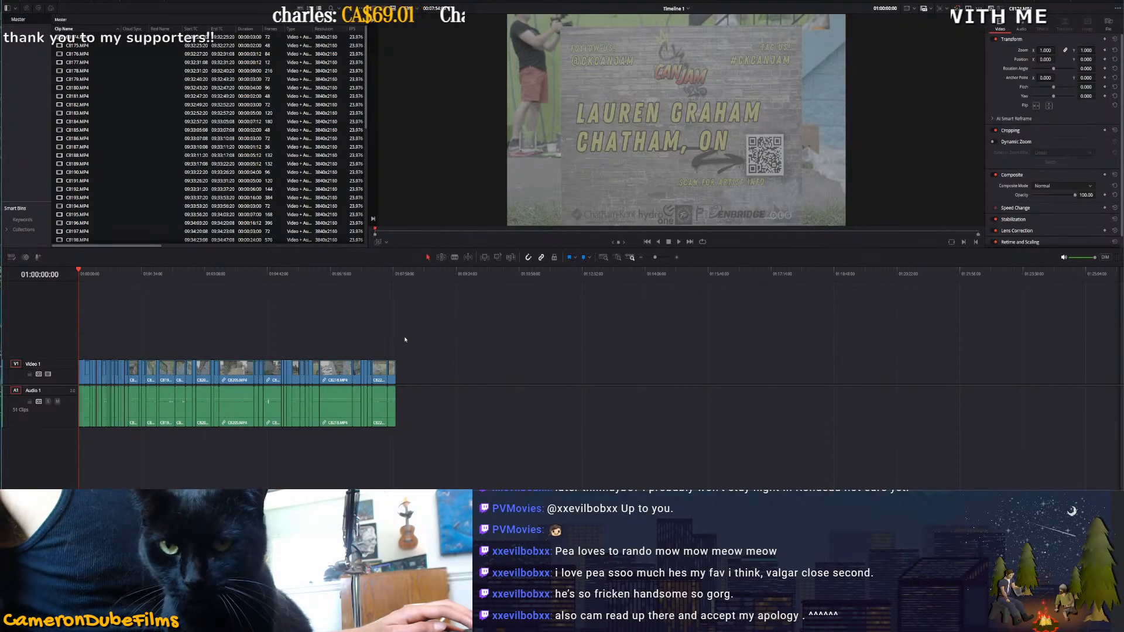
key("ctrl+a")
right_click(114, 81)
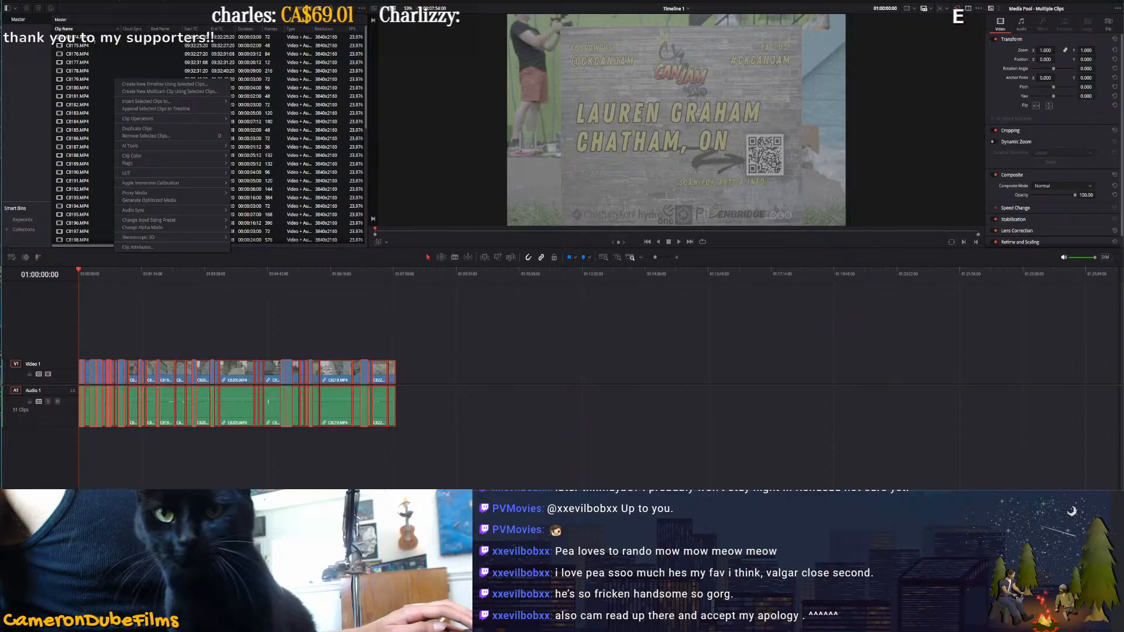
Select all media pool clips from C8174.MP4 to C8224.MP4 and start generating proxy media for them
left_click(92, 40)
scroll(153, 113, "down", 9)
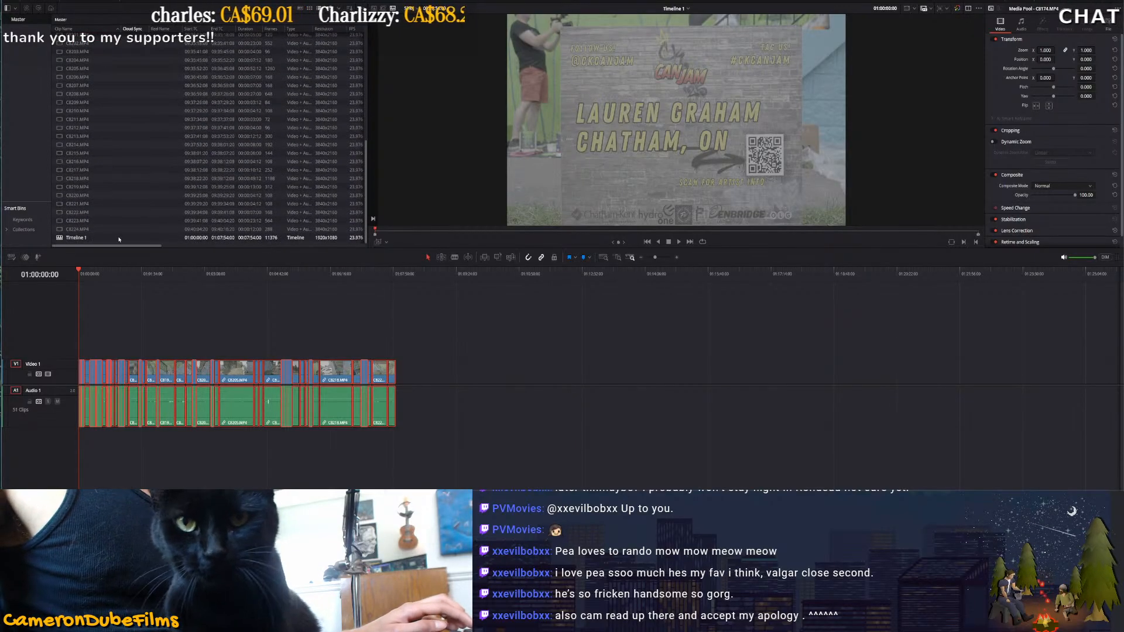
left_click(117, 231, "shift")
right_click(156, 154)
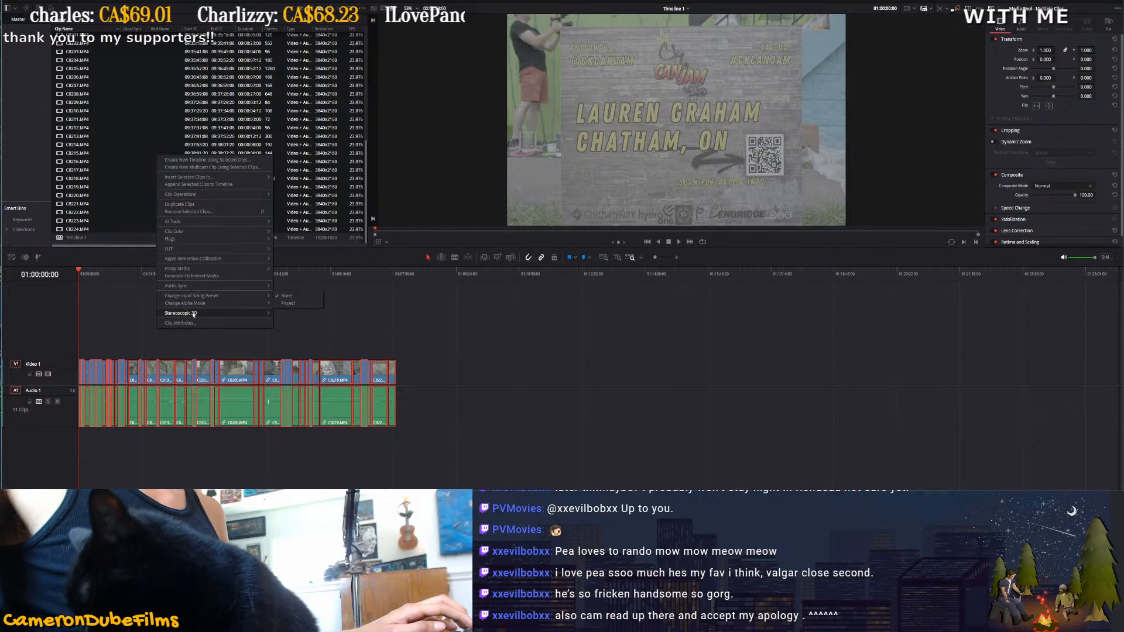
mouse_move(209, 225)
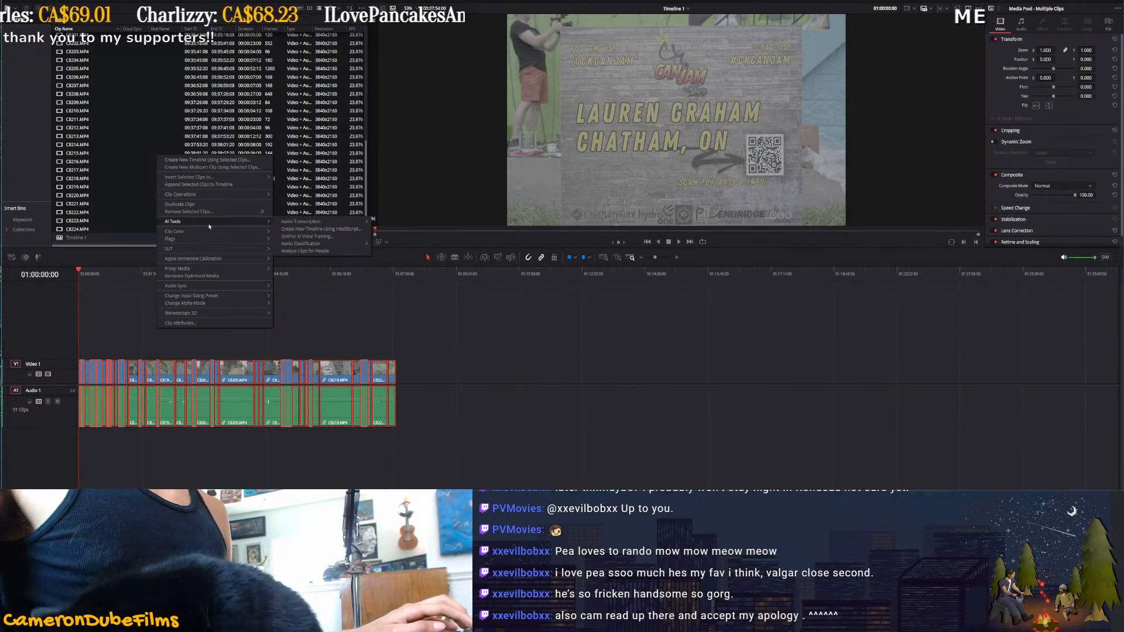
mouse_move(252, 269)
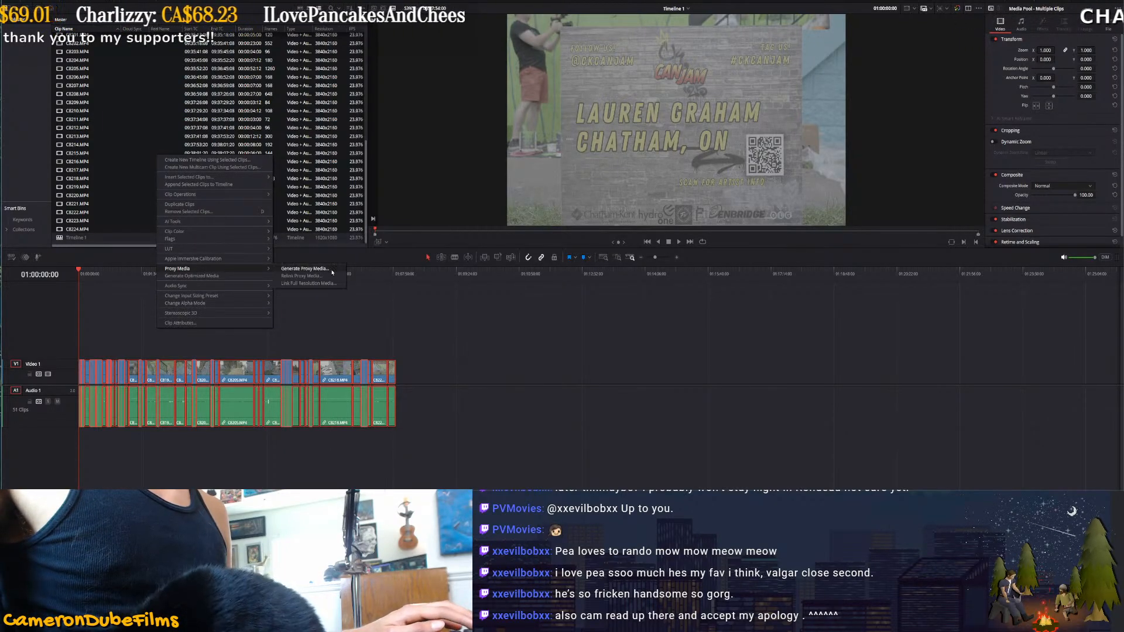
left_click(327, 273)
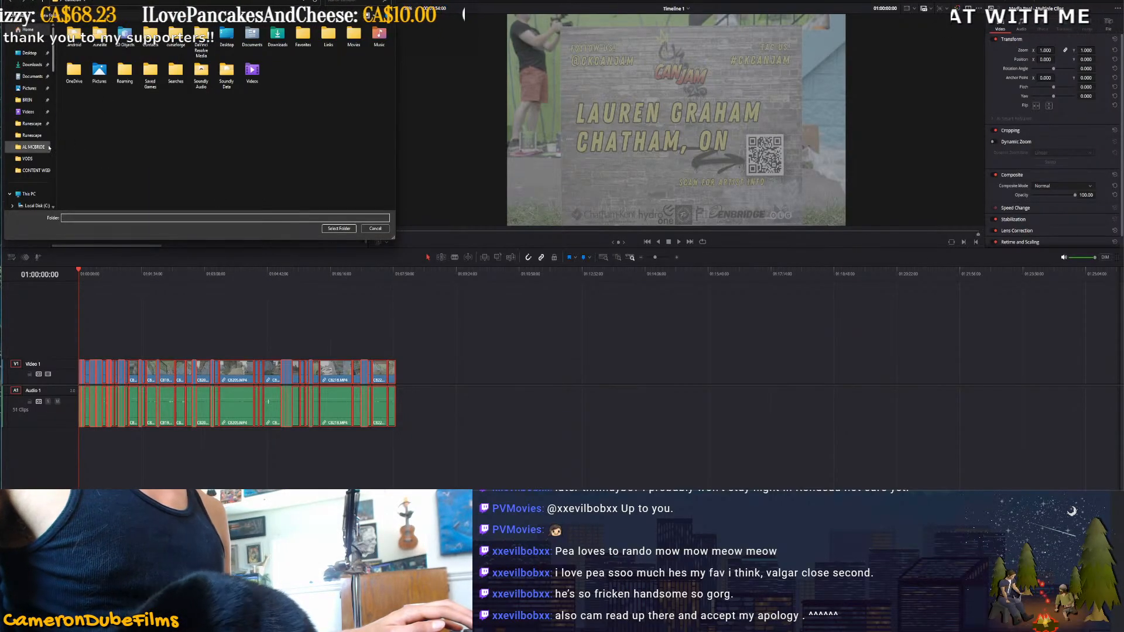
Choose the mural client's folder inside CLIENTS as the proxy destination and run the proxy generation
left_click(28, 158)
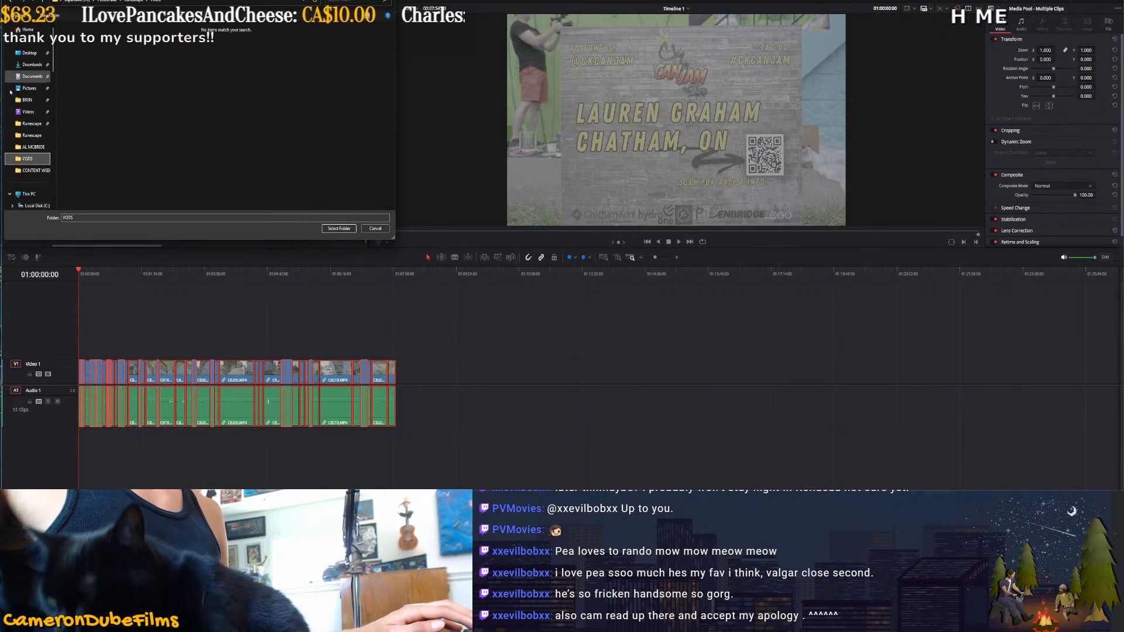
left_click(27, 100)
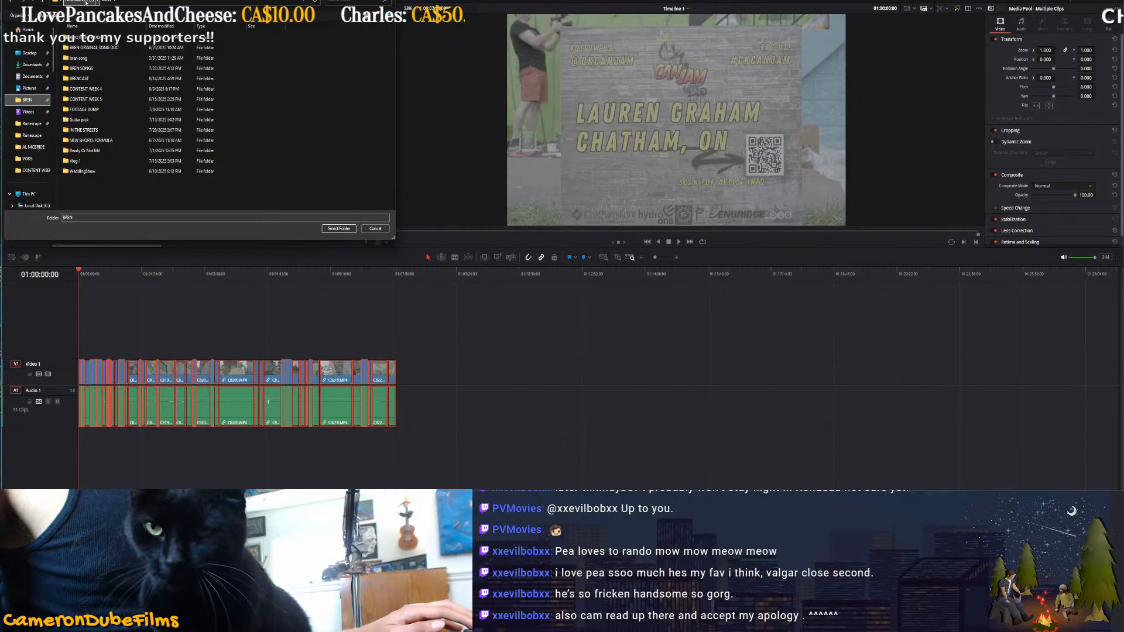
left_click(86, 3)
double_click(90, 48)
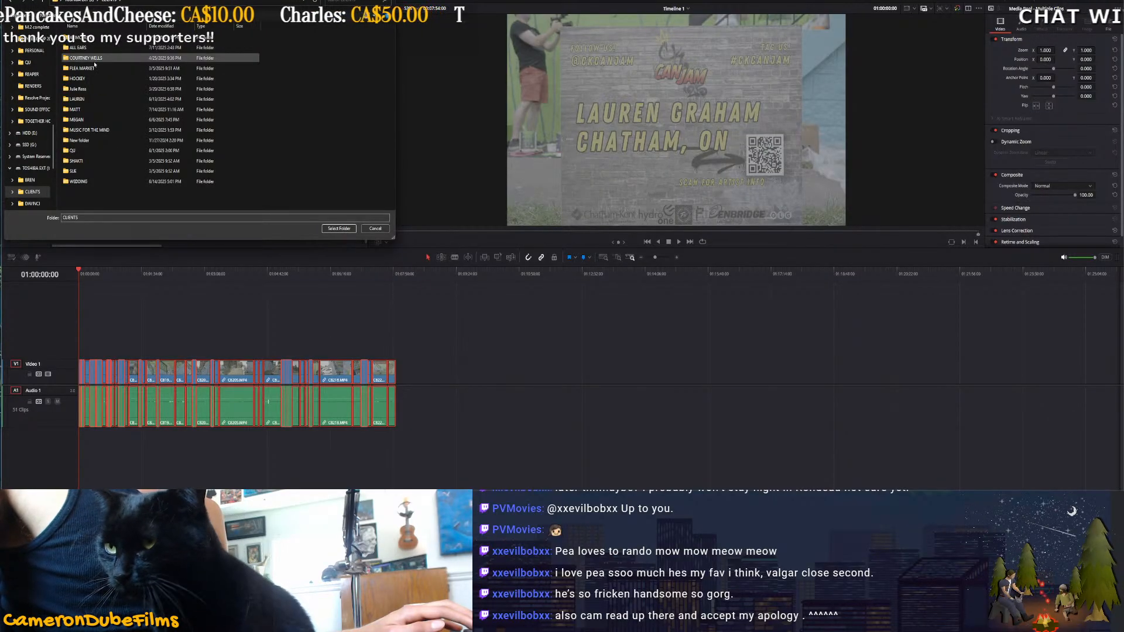
left_click(96, 100)
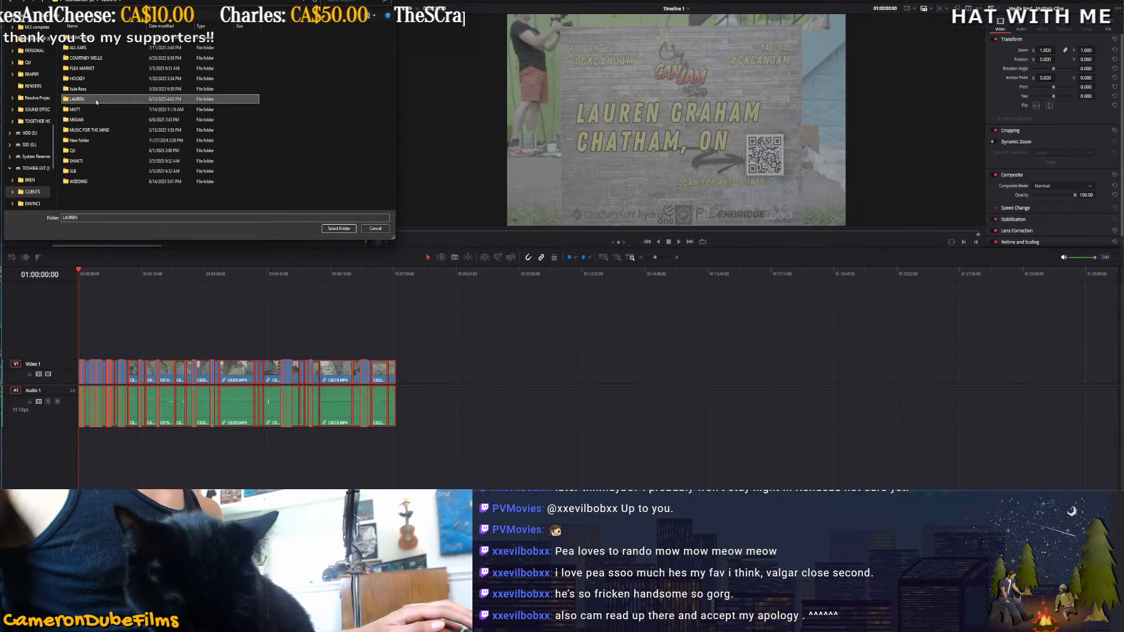
double_click(96, 100)
left_click(339, 228)
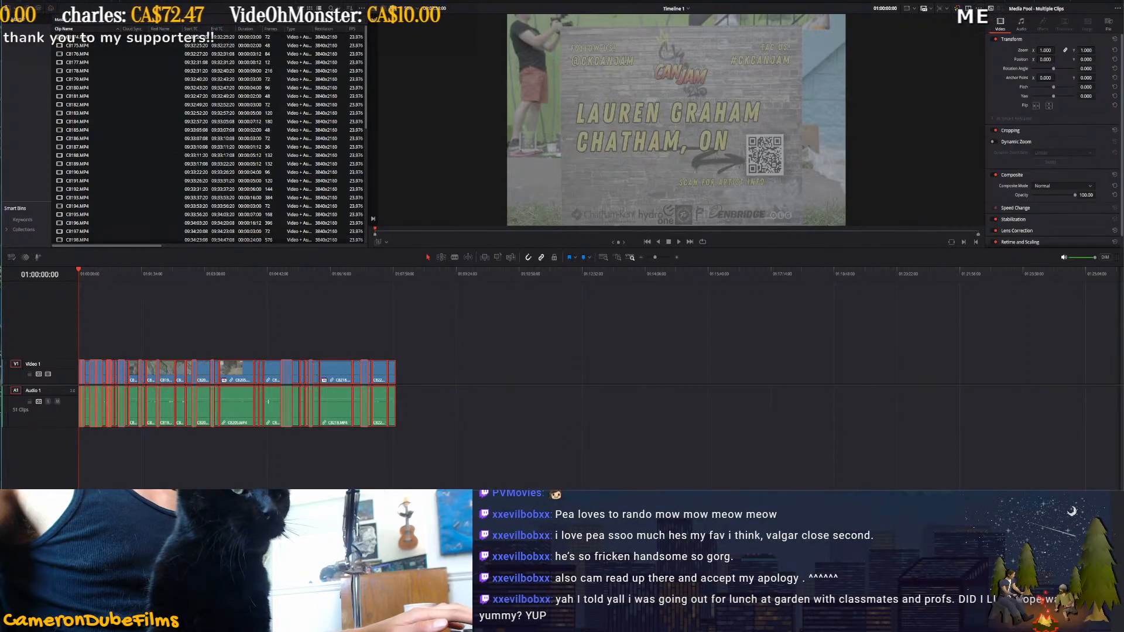
Unlink video and audio for all clips on Timeline 1 and delete everything on Audio 1
left_click(271, 328)
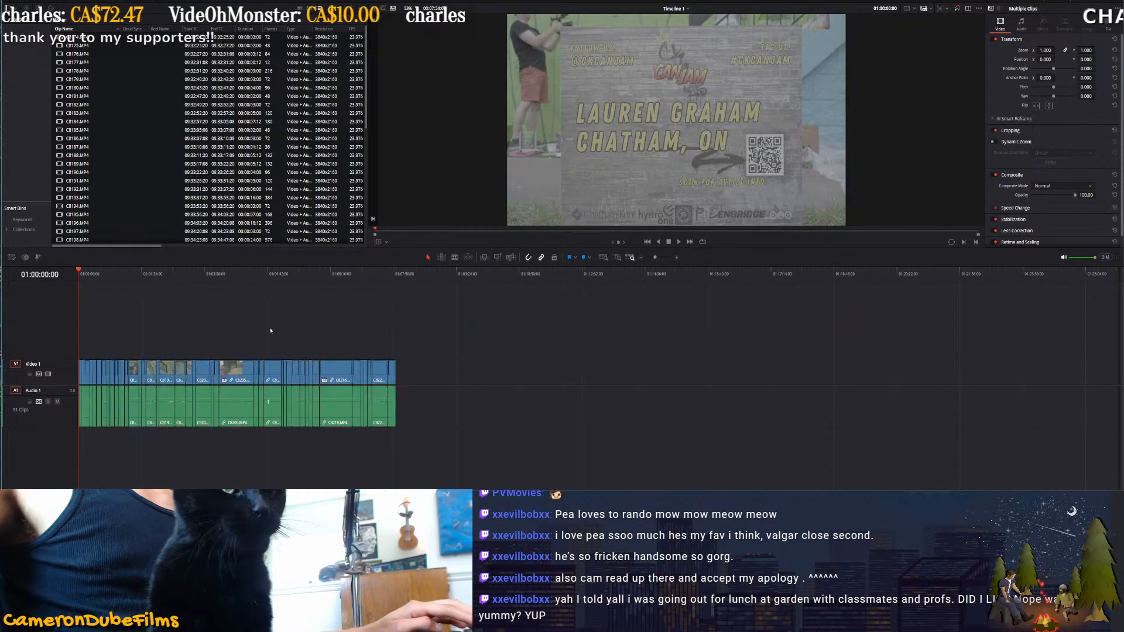
scroll(316, 341, "up", 3)
scroll(329, 344, "down", 1)
left_click(944, 29)
left_click_drag(657, 421, 50, 413)
key("ctrl+alt+l")
left_click_drag(722, 401, 49, 404)
key("BackSpace")
Trim the start of the first clip, C8174.MP4, and play through the opening sign shots
scroll(385, 357, "up", 8)
scroll(228, 333, "up", 3)
scroll(244, 338, "up", 3)
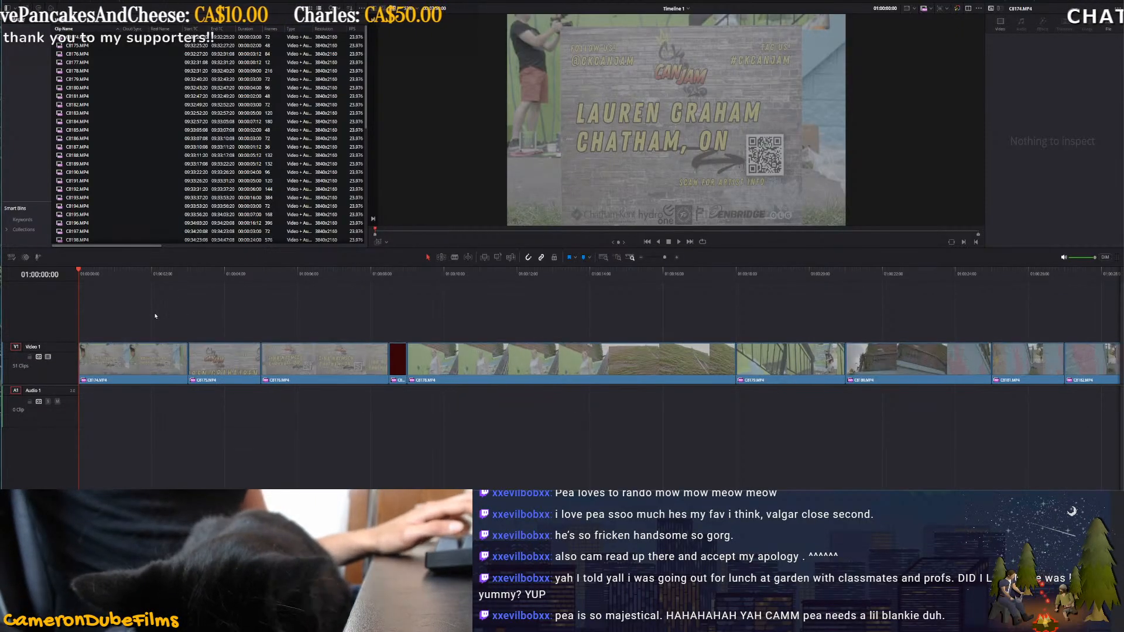
left_click(86, 273)
left_click_drag(86, 275, 134, 282)
key("ctrl+shift+[")
key("space")
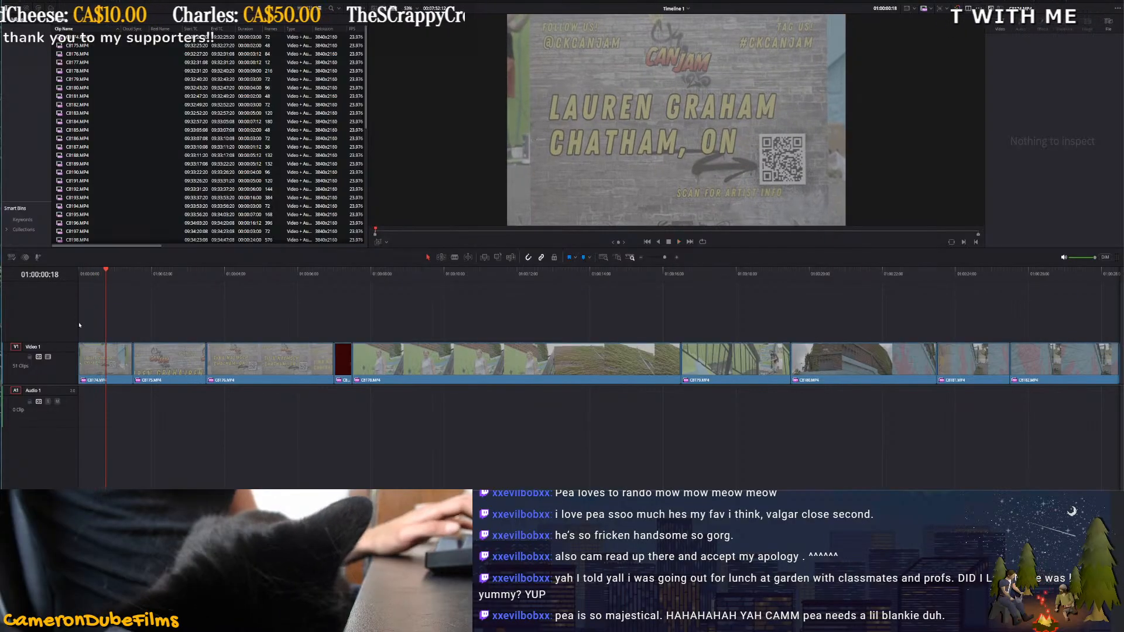
scroll(175, 295, "up", 1)
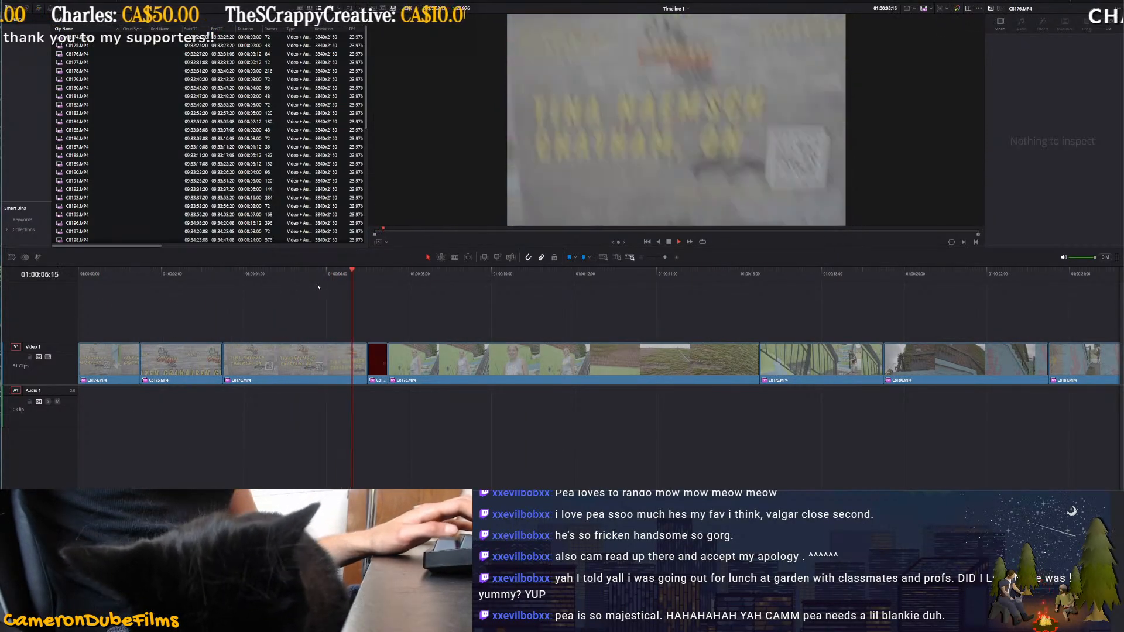
Delete the opening clips C8174.MP4 through C8177.MP4 so that the timeline starts with C8178.MP4
key("space")
left_click_drag(306, 314, 367, 346)
left_click_drag(374, 324, 5, 420)
key("BackSpace")
left_click(201, 354)
key("BackSpace")
Trim the start and end of C8178.MP4, keeping about one second of the woman in front of the mural
key("space")
left_click_drag(104, 276, 226, 277)
left_click_drag(247, 283, 248, 281)
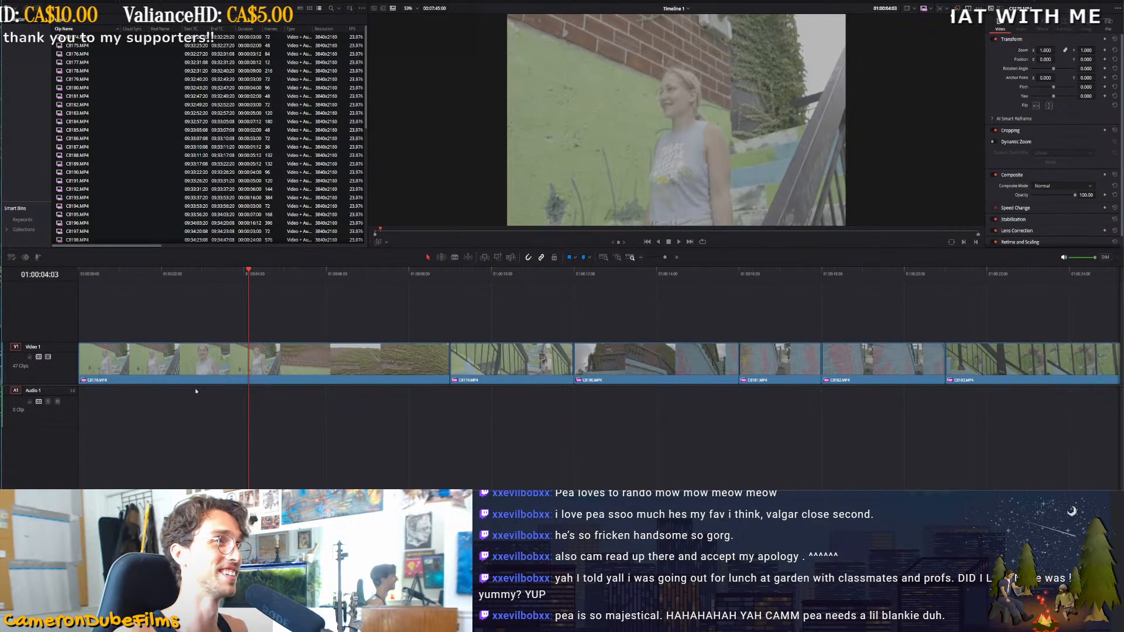
left_click(264, 274)
left_click_drag(265, 276, 153, 291)
key("ctrl+shift+[")
key("space")
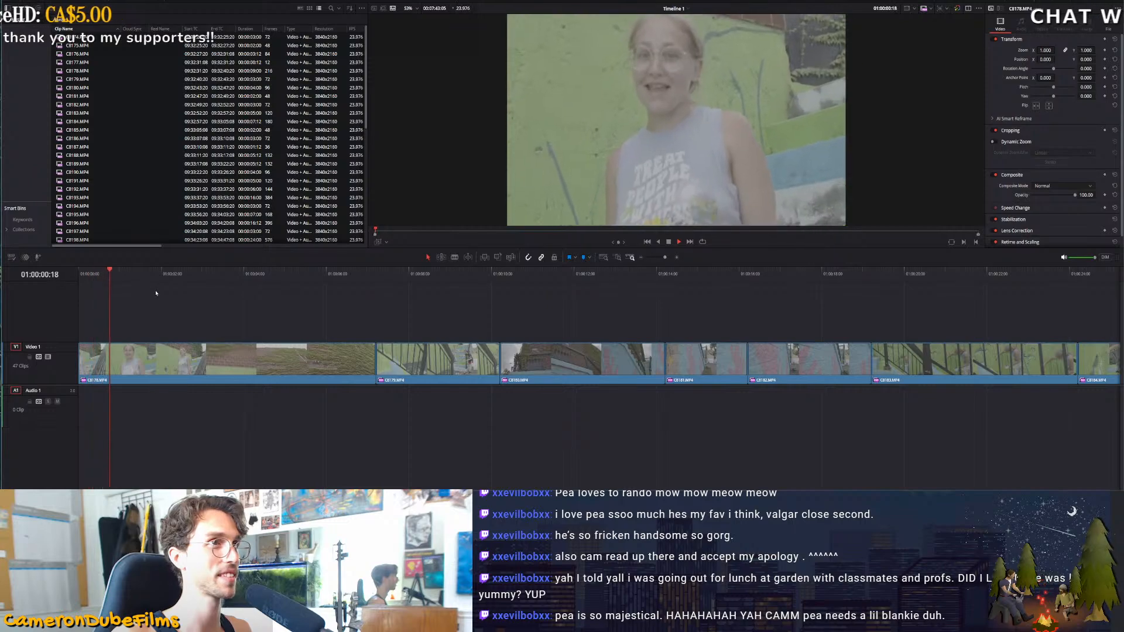
key("ctrl+shift+]")
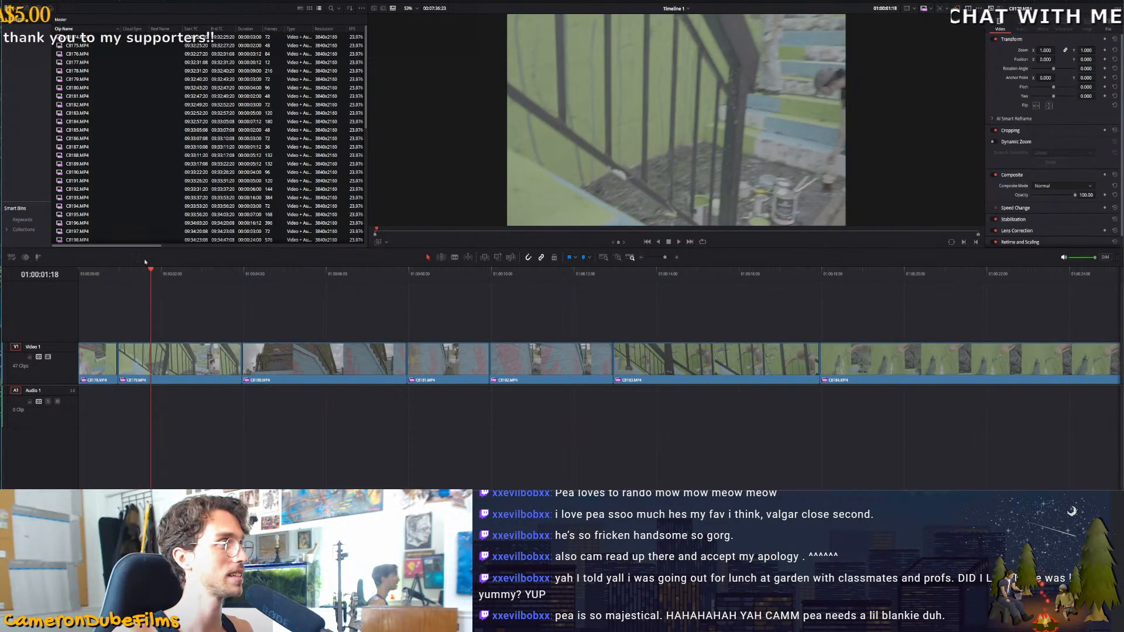
Trim the start and end of C8179.MP4, keeping about one second of the stair railing shot
key("ctrl+shift+[")
key("space")
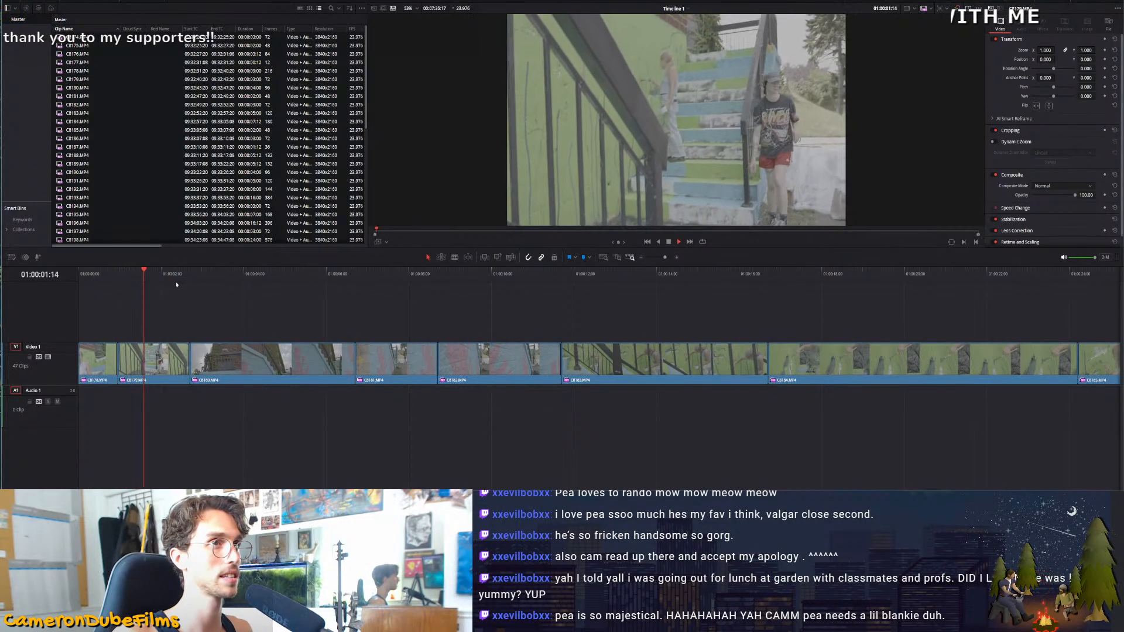
key("ctrl+shift+]")
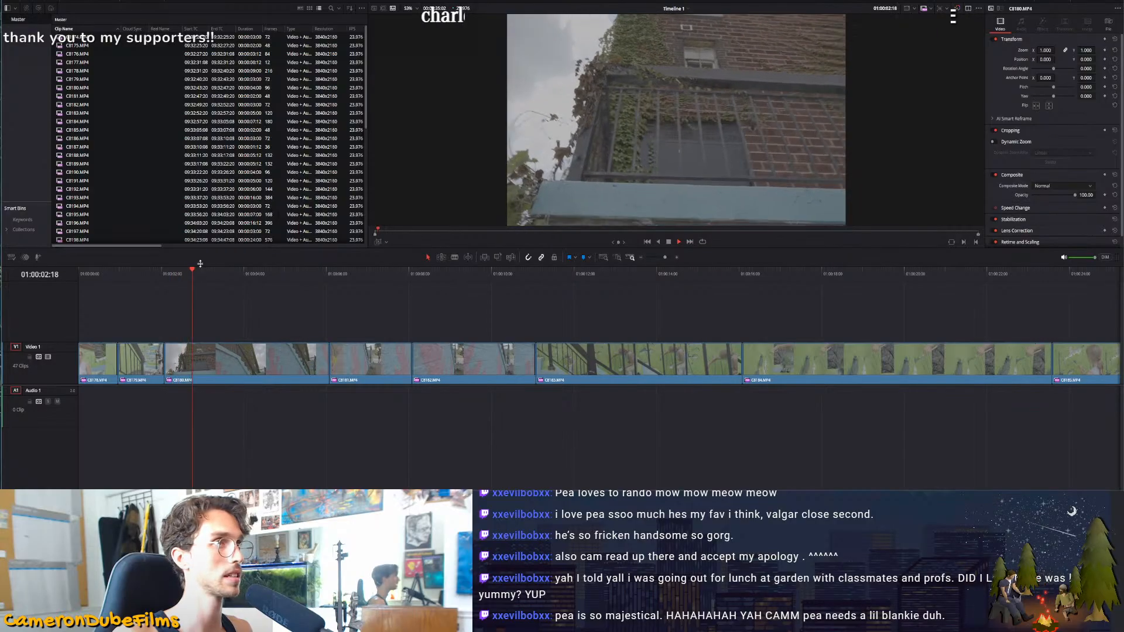
Split C8180.MP4 about one second in and delete the remaining part of the clip
key("ctrl+b")
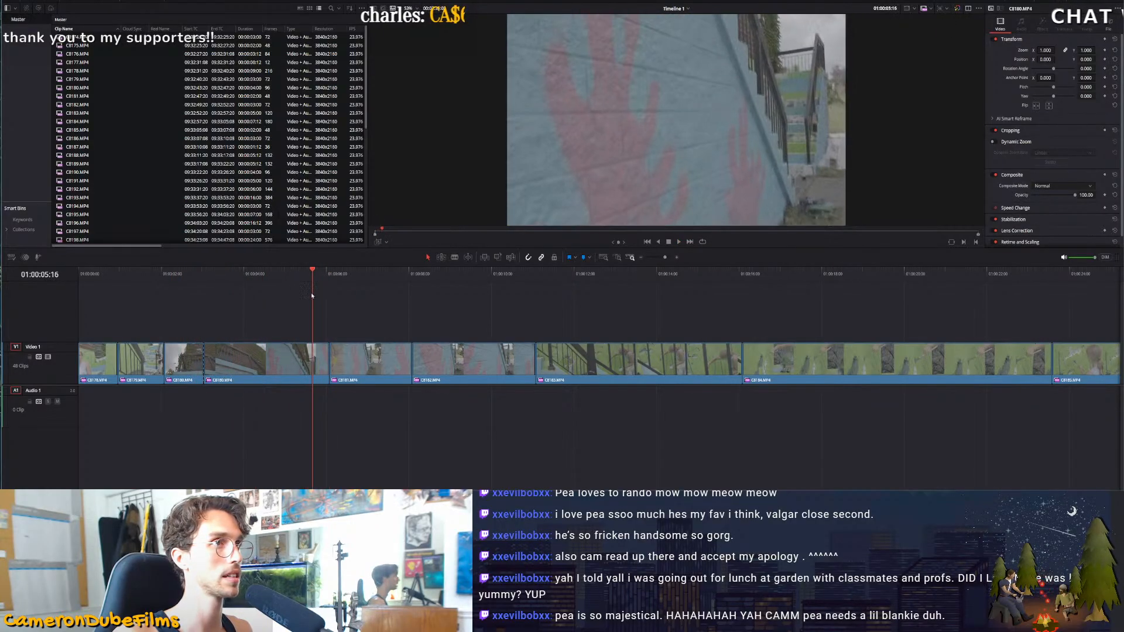
key("ctrl+shift+[")
key("space")
key("ctrl+shift+]")
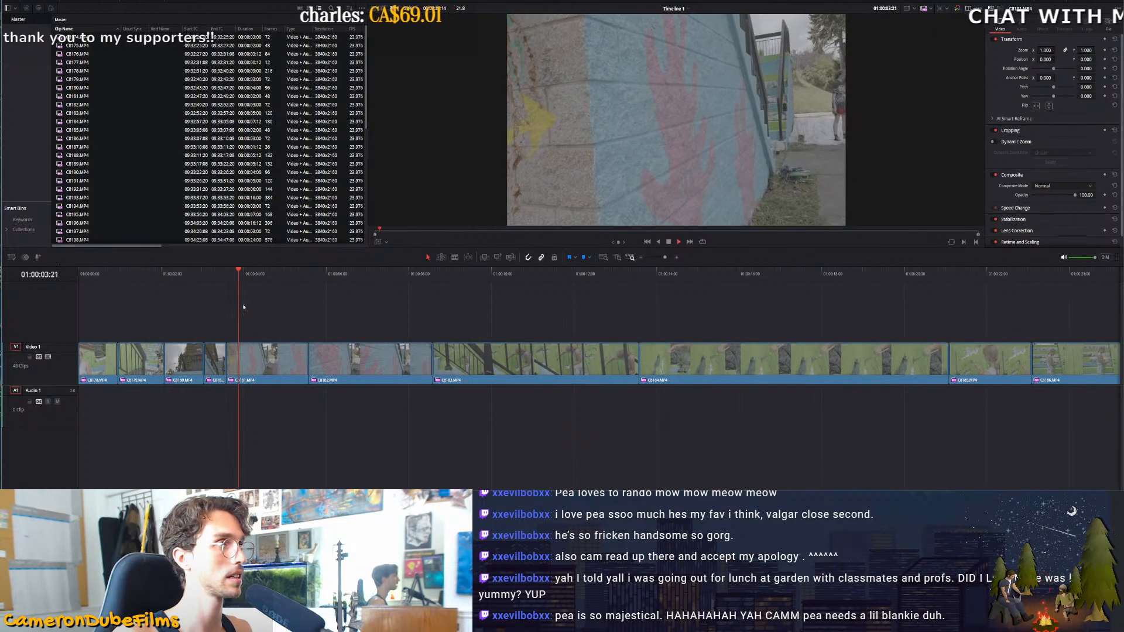
key("space")
left_click(214, 359)
key("BackSpace")
left_click(215, 359)
key("BackSpace")
Cut C8181.MP4 at about 01:00:04:15 and delete the leftover end piece
left_click_drag(204, 267, 203, 272)
left_click(206, 277)
key("space")
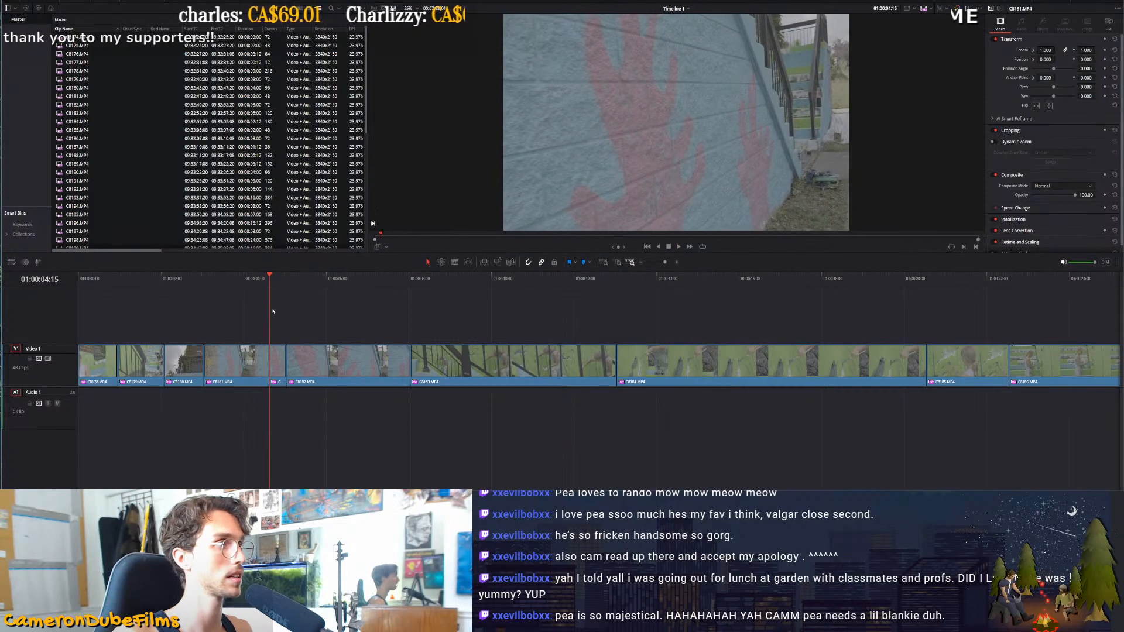
left_click(274, 357)
key("BackSpace")
left_click(278, 360)
key("BackSpace")
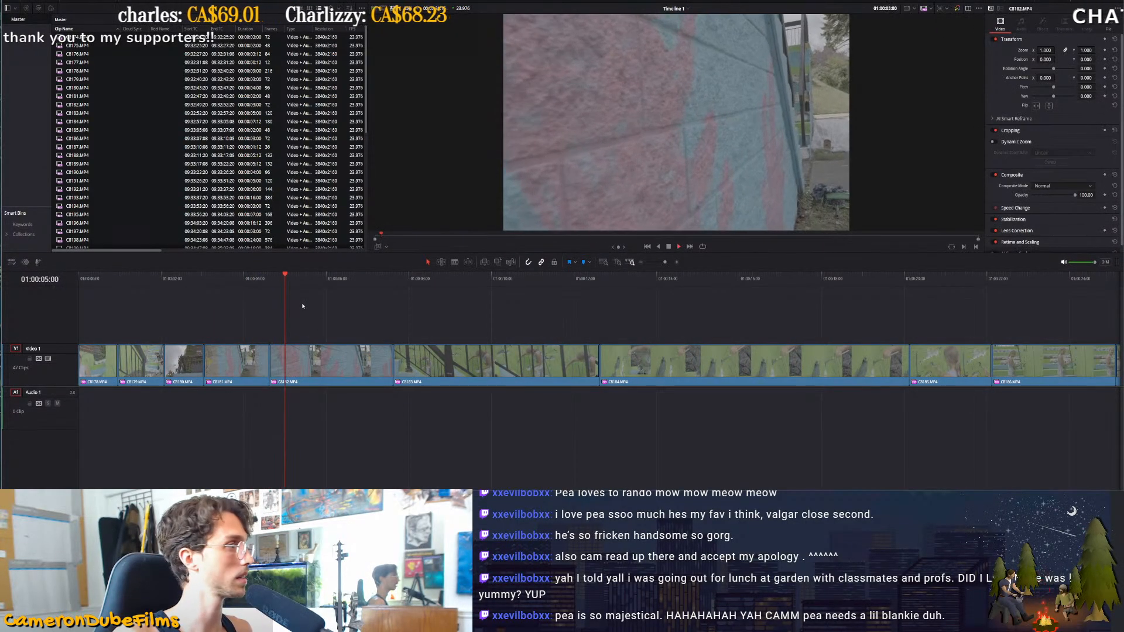
Compare the handprint shots in C8181.MP4 and C8182.MP4 and ripple delete C8181.MP4
scroll(417, 331, "up", 2)
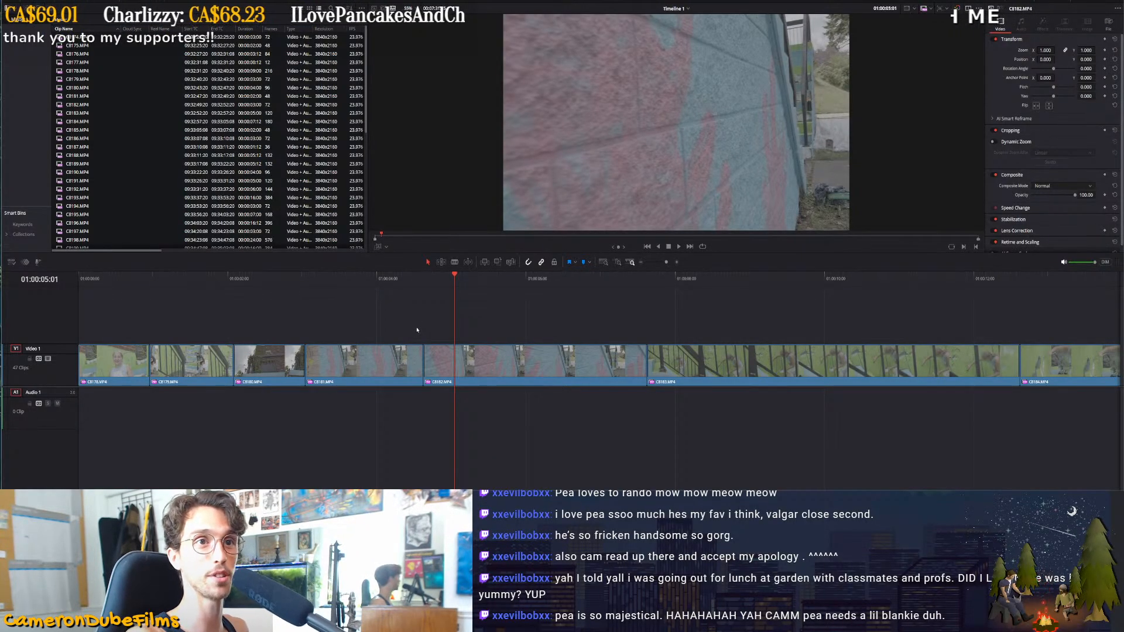
left_click(431, 280)
key("space")
left_click(342, 286)
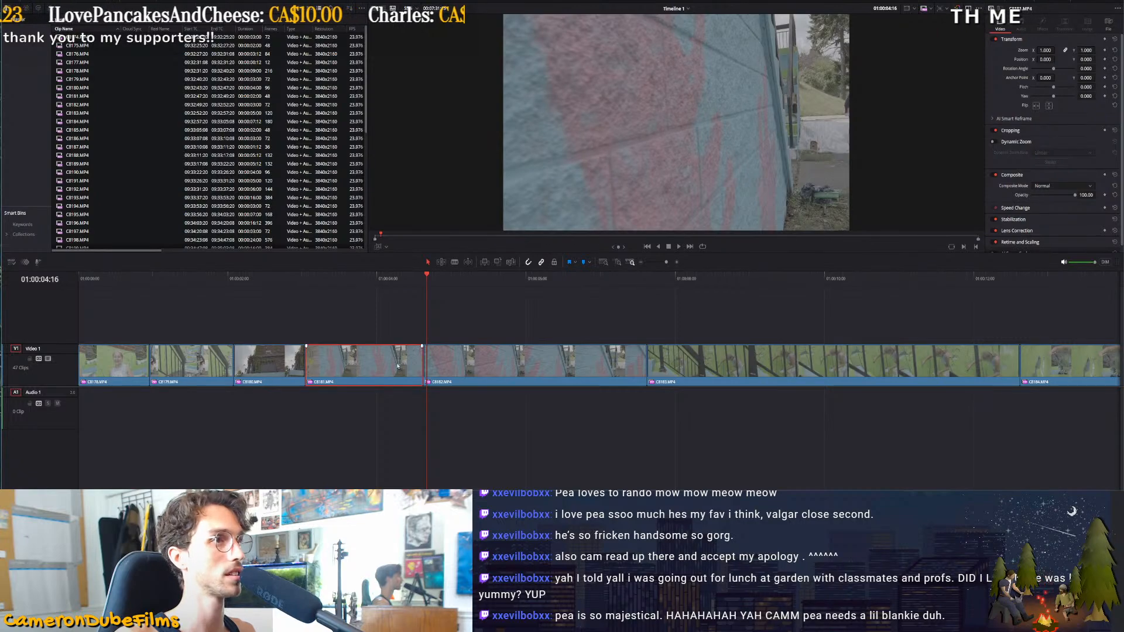
key("Delete")
Trim the end of C8182.MP4 slightly and split C8183.MP4 about 1.4 seconds in
left_click_drag(313, 279, 438, 284)
key("space")
key("ctrl+shift+]")
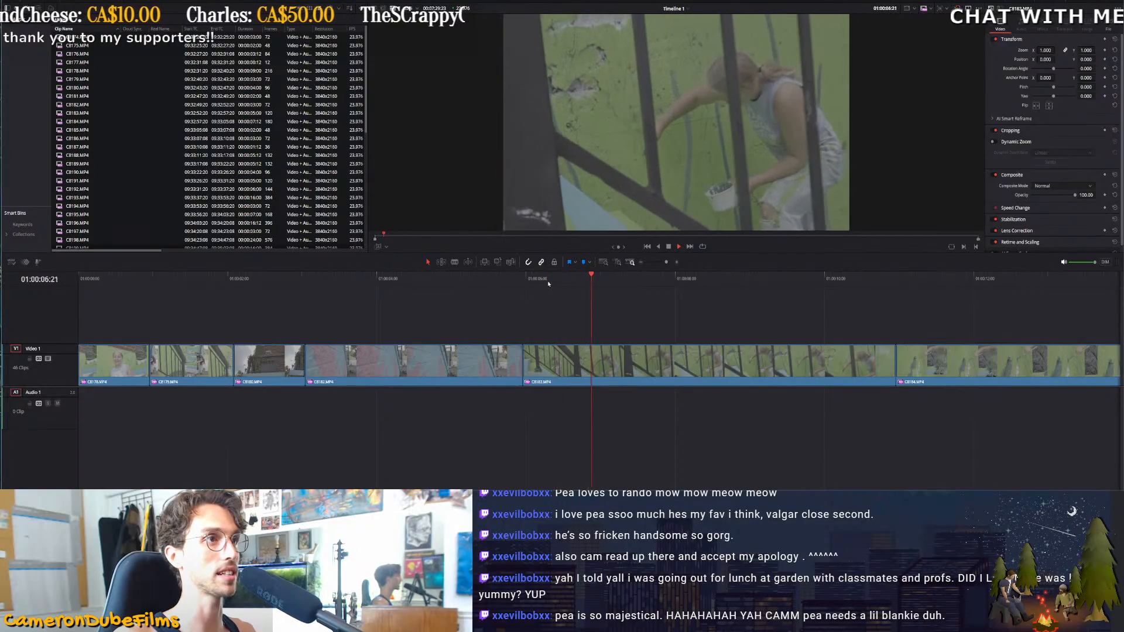
key("ctrl+b")
Try a later start point for the second piece of C8183.MP4, play it back and undo the trim
left_click(654, 282)
left_click_drag(654, 282, 819, 291)
key("ctrl+shift+[")
key("space")
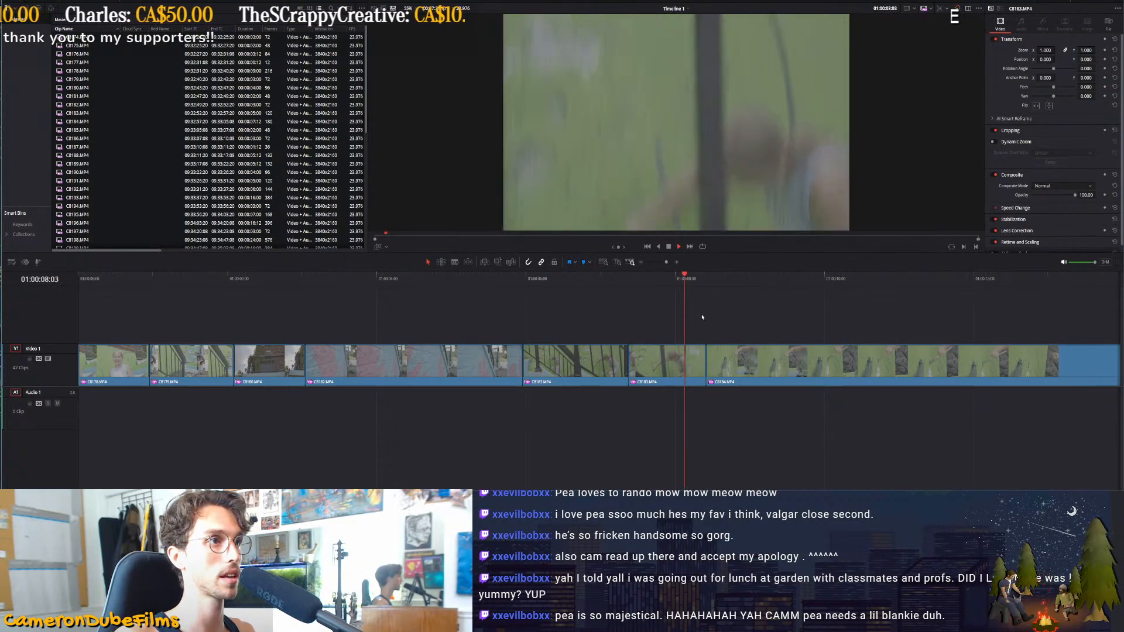
key("space")
left_click(672, 287)
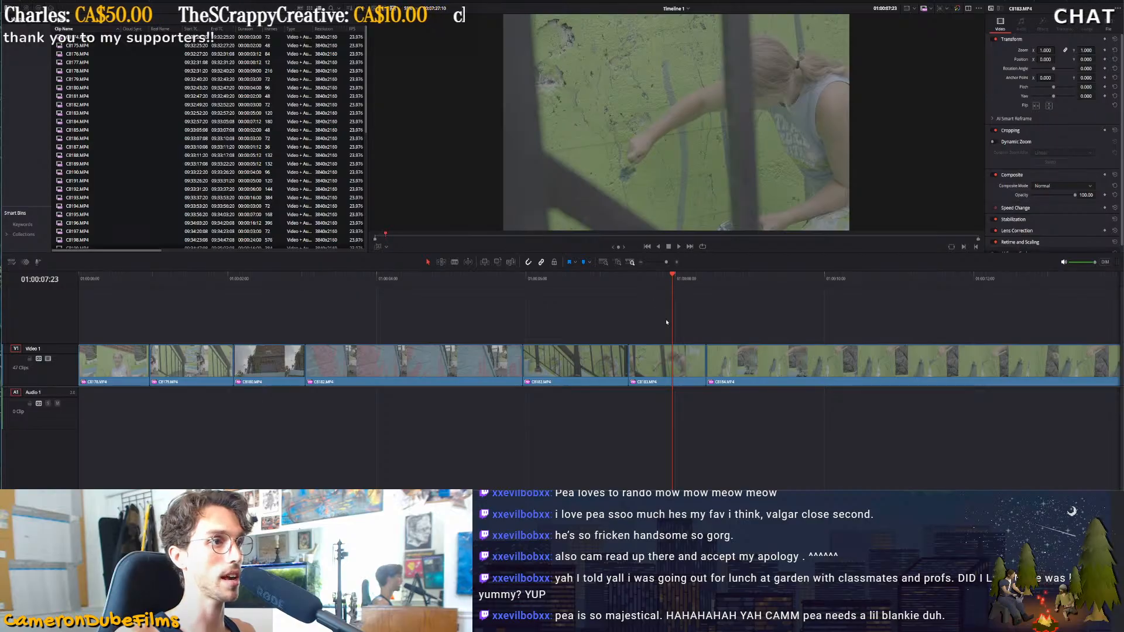
key("ctrl+z")
Trim the start and end of the second C8183.MP4 piece, keeping about one second of the woman painting
left_click_drag(817, 282, 785, 281)
key("ctrl+shift+[")
key("space")
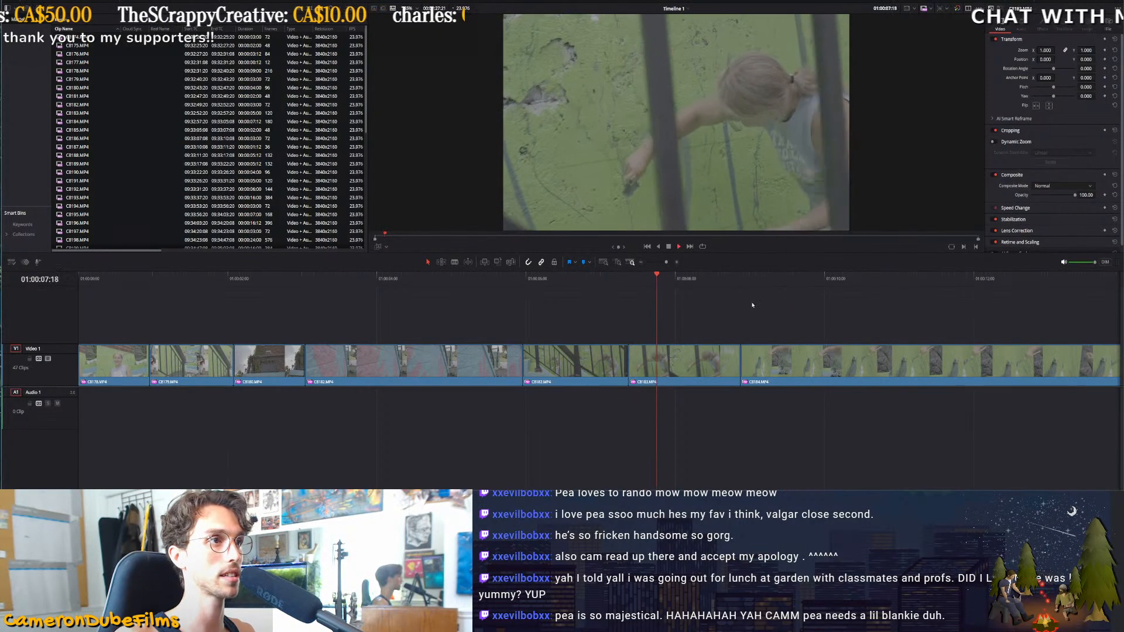
key("space")
key("ctrl+shift+]")
mouse_move(722, 283)
left_mouse_down()
mouse_move(744, 283)
mouse_move(734, 285)
left_mouse_up()
Review C8183.MP4 and C8184.MP4 and split C8184.MP4 about 1.2 seconds in
key("Up")
key("space")
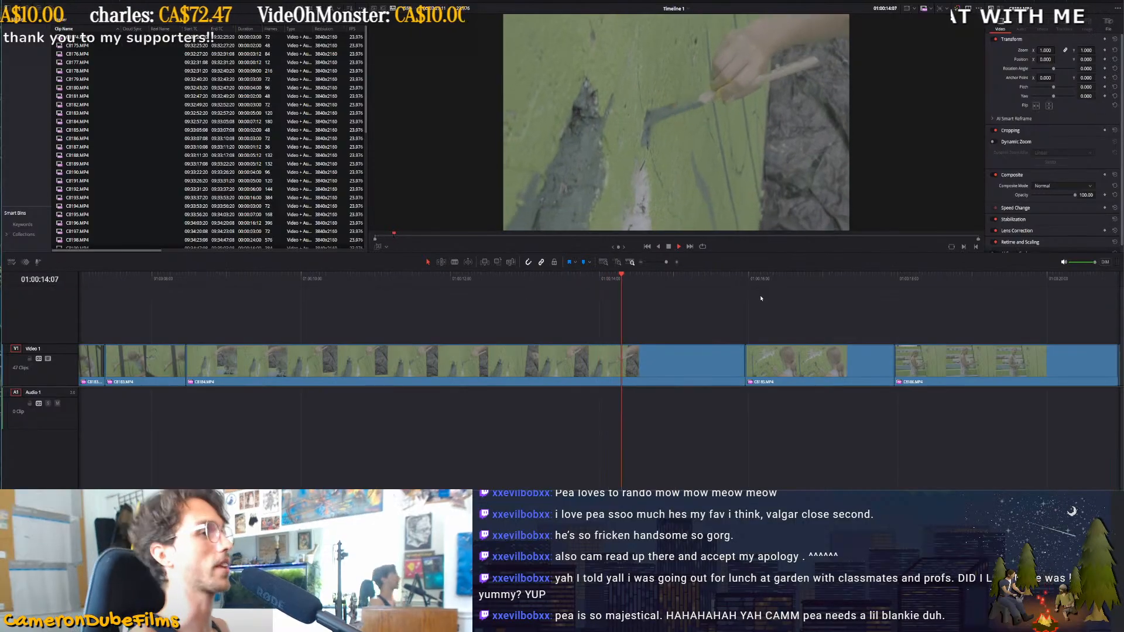
left_click(155, 282)
key("space")
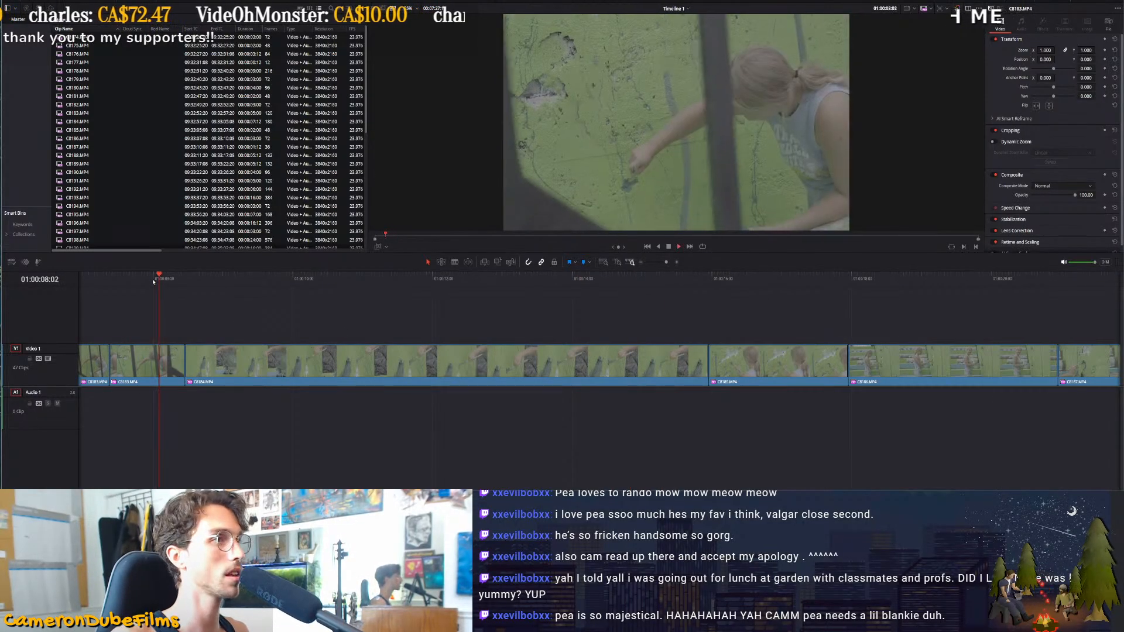
key("ctrl+b")
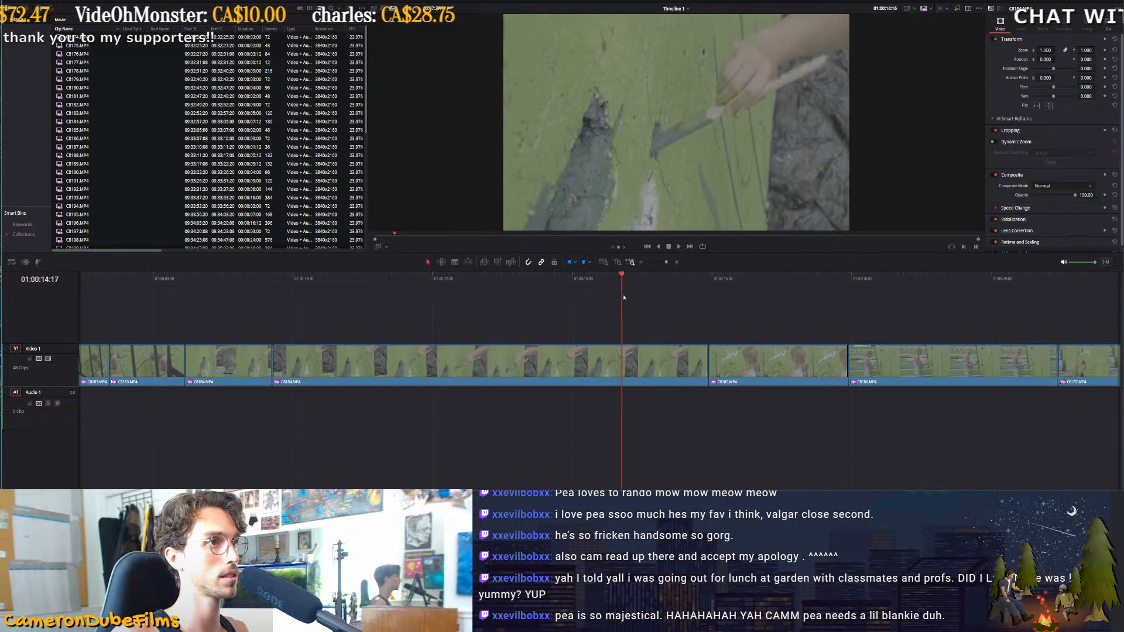
Trim the start and end of the second C8184.MP4 piece and shorten the end of C8185.MP4
key("ctrl+shift+[")
key("space")
key("ctrl+shift+]")
key("space")
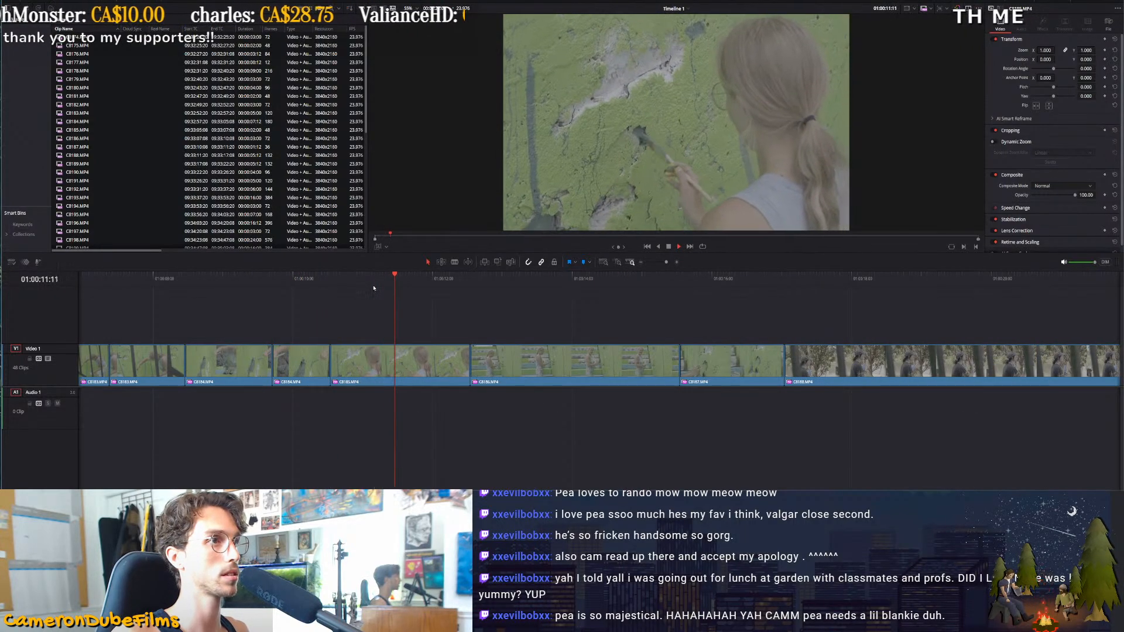
key("ctrl+shift+]")
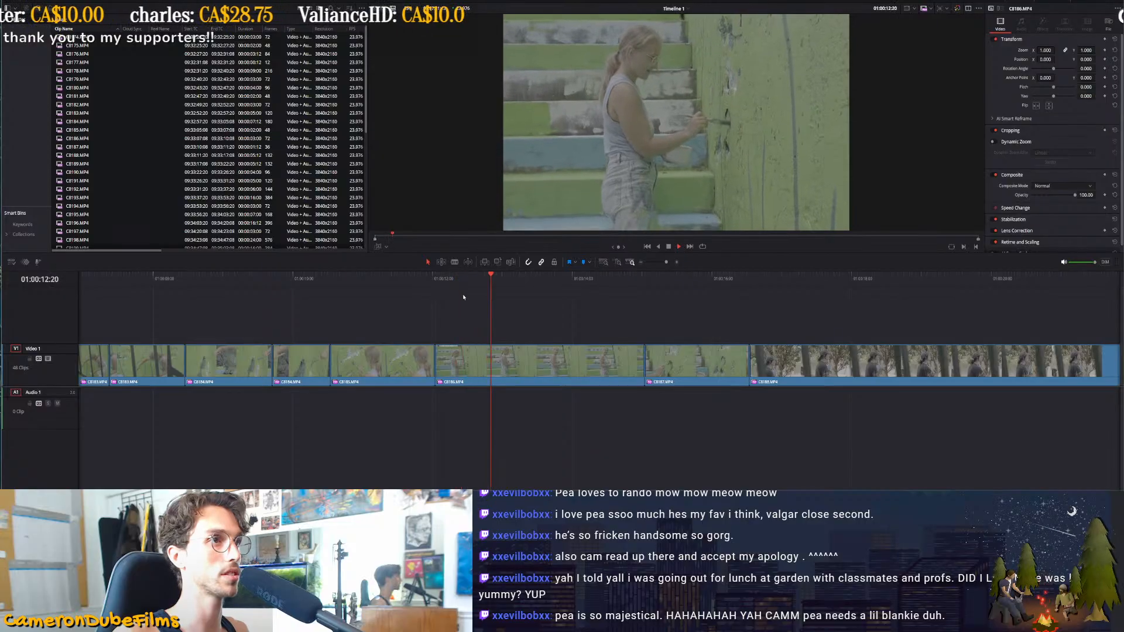
Split C8186.MP4 and trim both ends of its second piece, keeping under a second of the woman beside the wall
key("space")
left_click_drag(576, 280, 441, 280)
key("ctrl+b")
left_click_drag(552, 282, 593, 280)
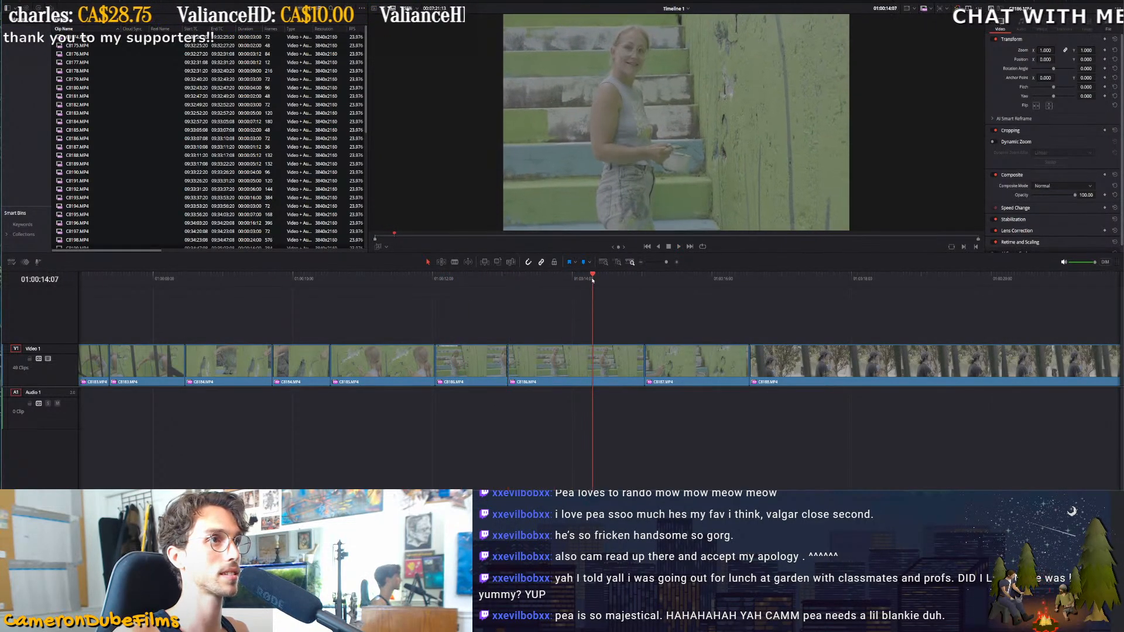
key("ctrl+shift+[")
key("ctrl+shift+]")
key("ctrl+z")
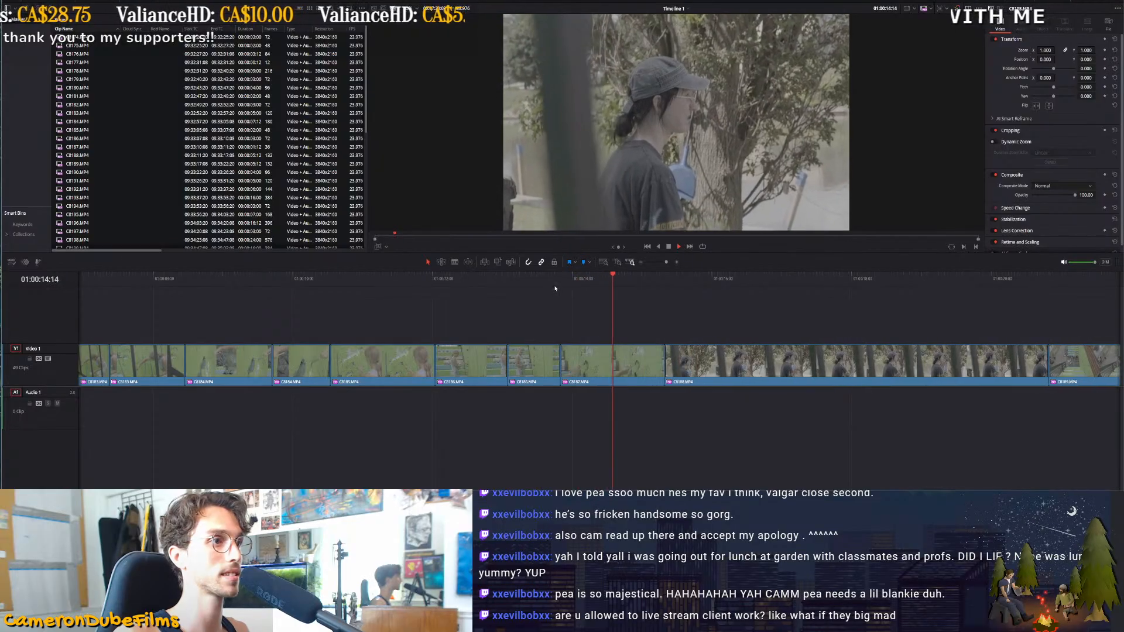
Trim the start and end of C8187.MP4, keeping about one second of the brush painting the crack in the wall
left_click(552, 287)
mouse_move(576, 282)
left_mouse_down()
mouse_move(605, 283)
mouse_move(566, 283)
left_mouse_up()
key("ctrl+shift+[")
key("ctrl+z")
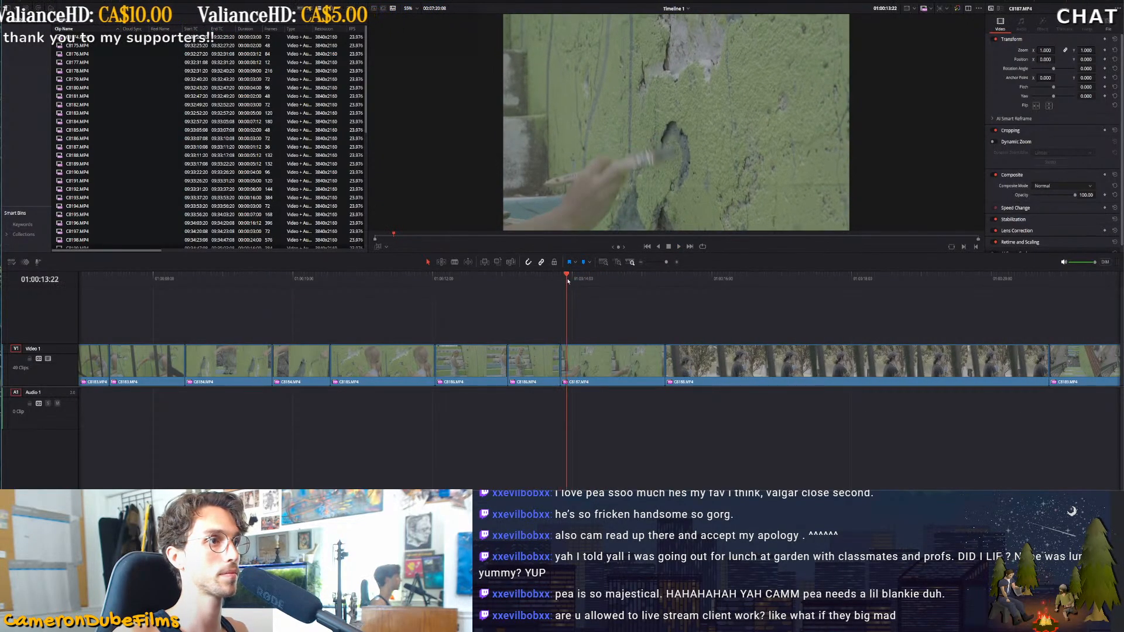
key("ctrl+shift+[")
key("space")
key("ctrl+shift+]")
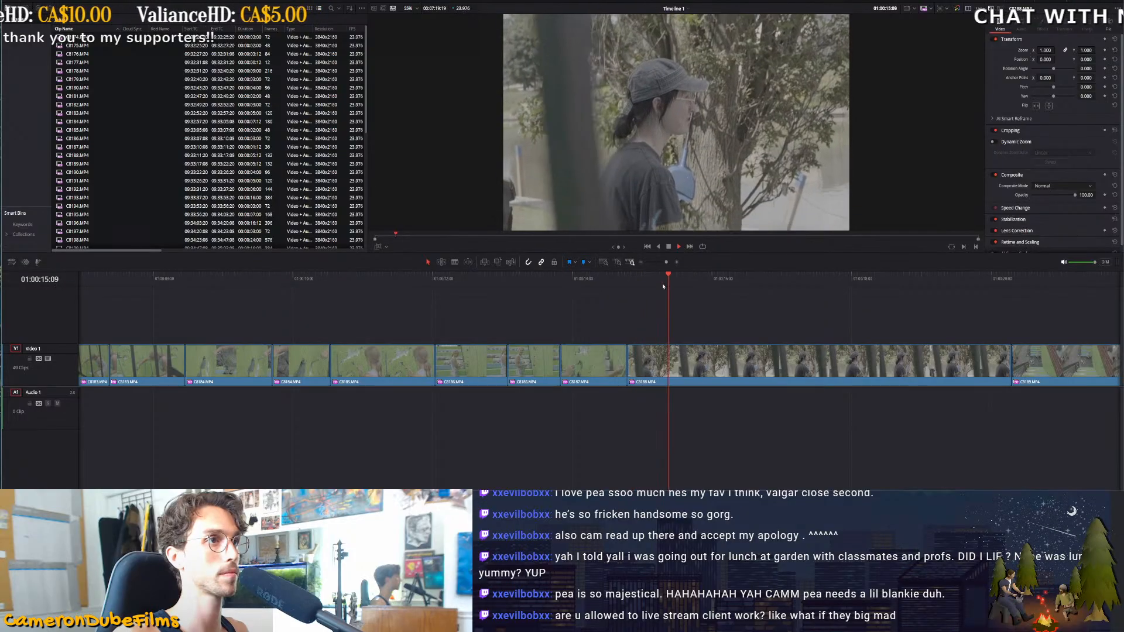
Cut C8188.MP4 down to about 1.5 seconds of the person in the cap beside the tree
key("ctrl+b")
left_click_drag(731, 284, 843, 283)
key("ctrl+minus")
left_click_drag(604, 279, 517, 283)
key("ctrl+shift+]")
key("ctrl+shift+]")
Trim the start of C8189.MP4 and enlarge the viewer above the timeline
key("space")
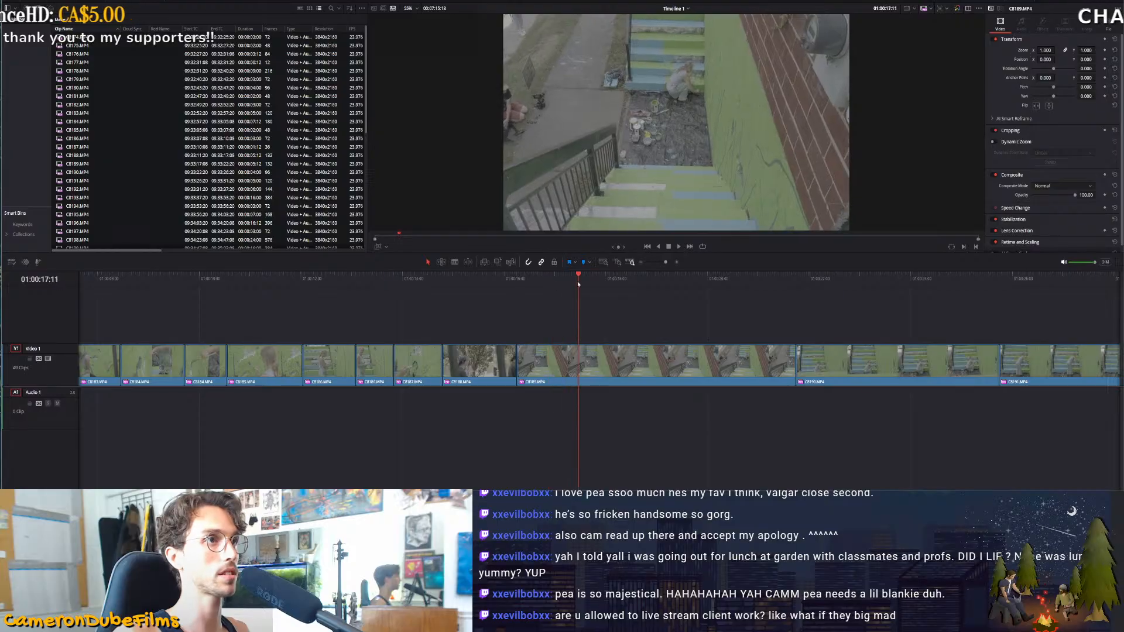
key("ctrl+shift+[")
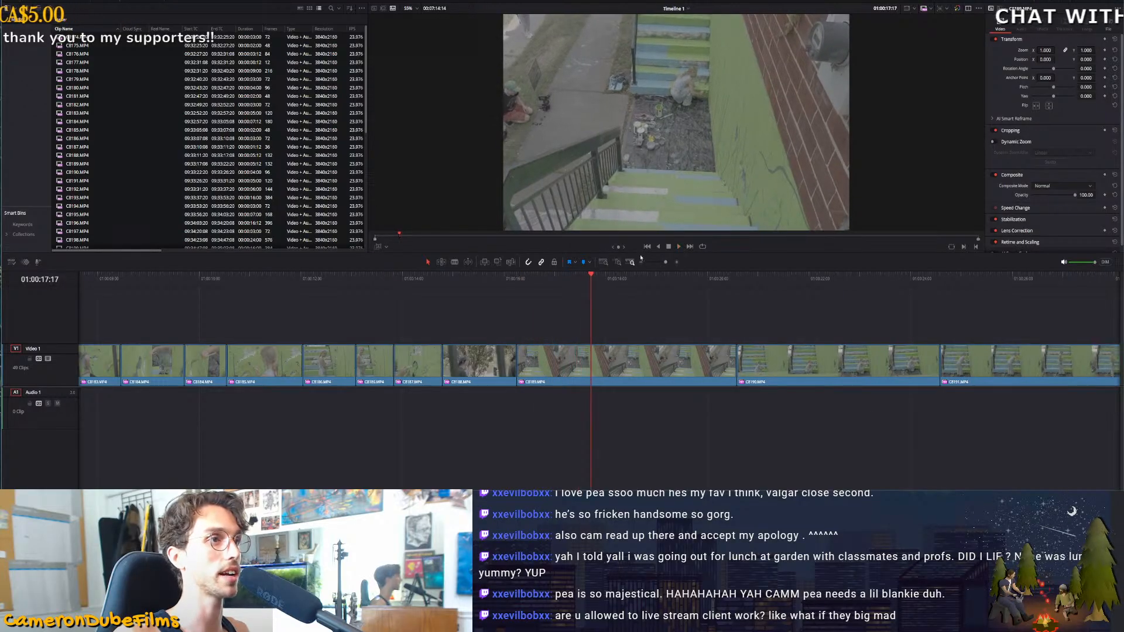
left_click_drag(620, 253, 620, 343)
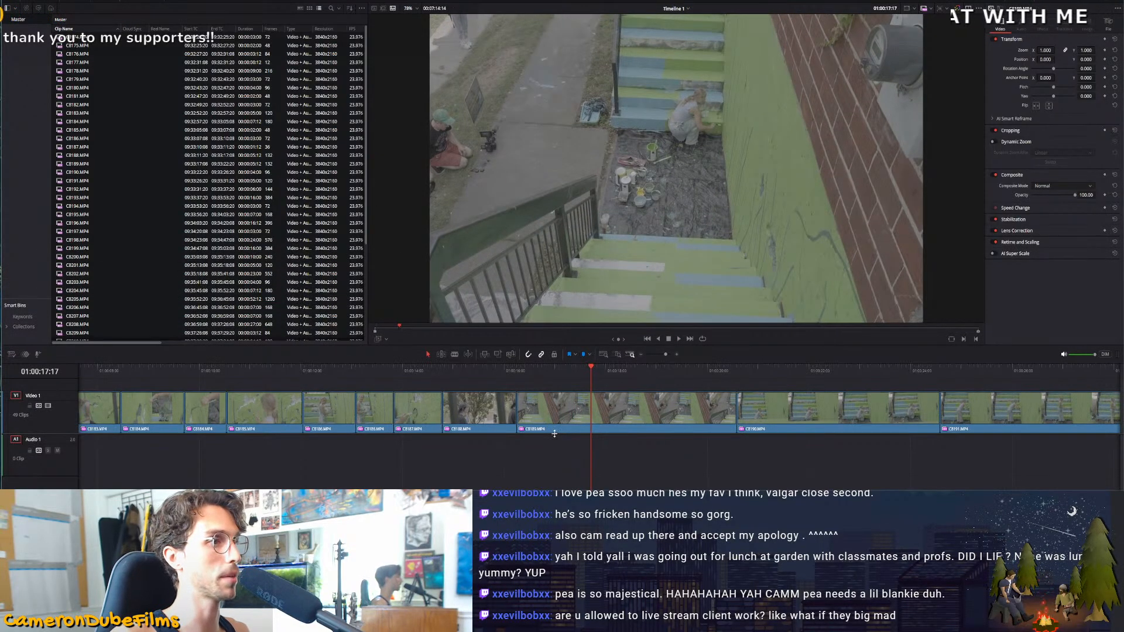
left_click_drag(555, 434, 554, 470)
Split C8189.MP4 about 1.3 seconds in and delete the remainder
left_click(522, 368)
key("space")
key("ctrl+b")
left_click_drag(585, 369, 681, 379)
left_click_drag(659, 431, 652, 436)
key("Delete")
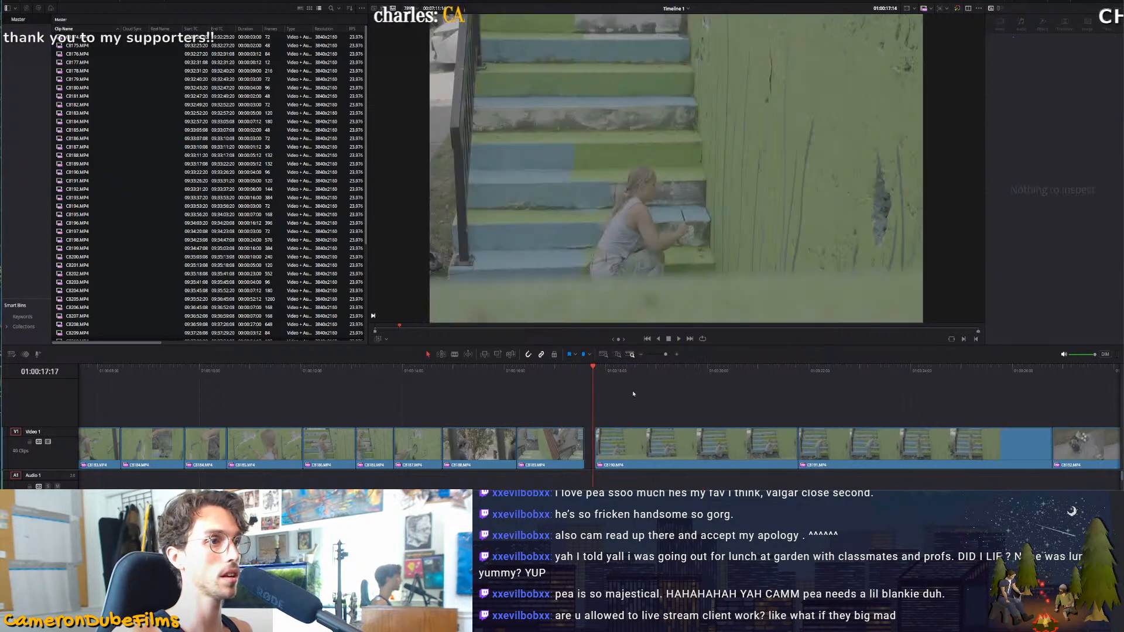
Split C8190.MP4 about 1.2 seconds in and delete its second piece
key("ctrl+b")
left_click_drag(673, 372, 758, 381)
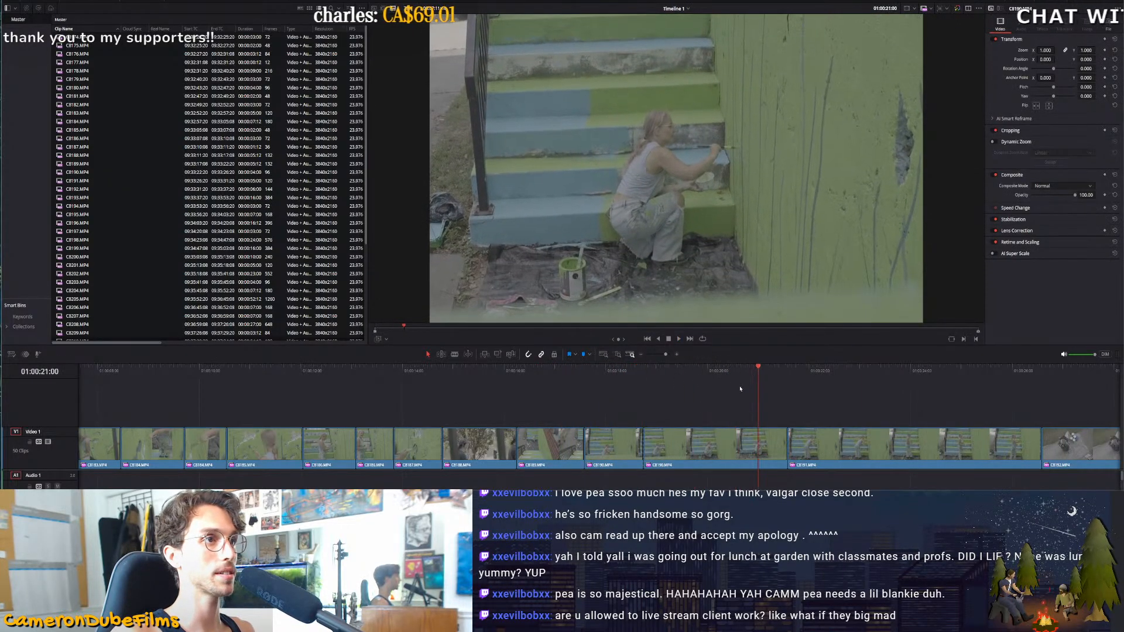
left_click(732, 441)
key("Delete")
key("space")
Trim the start and end of C8191.MP4 and shorten C8192.MP4, keeping just over one second of each
left_click(770, 376)
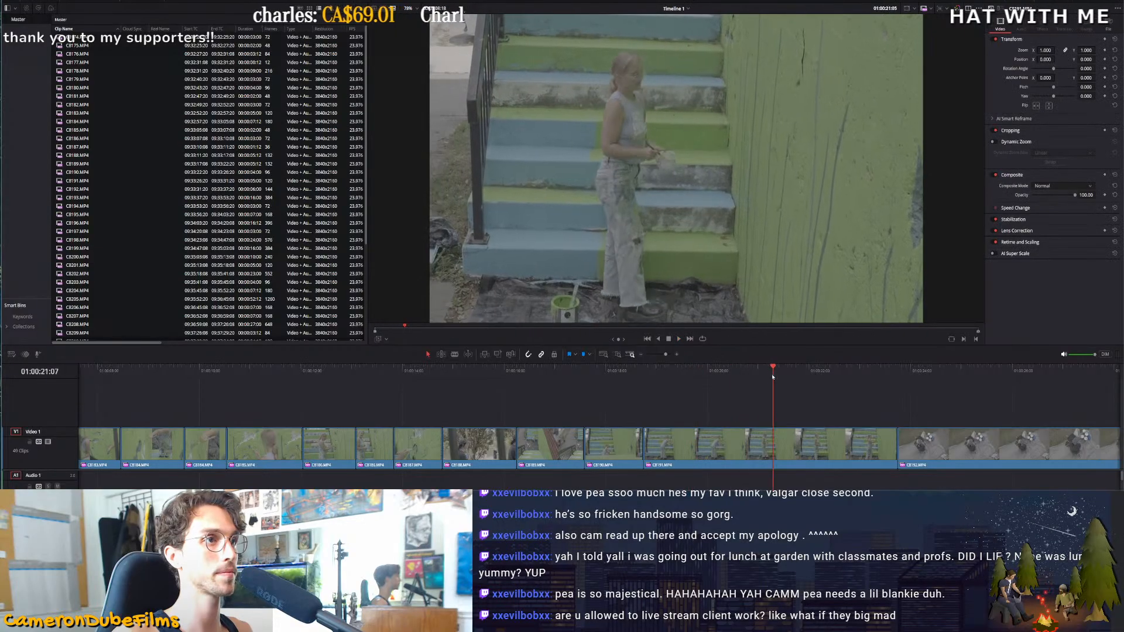
key("ctrl+shift+[")
key("ctrl+shift+]")
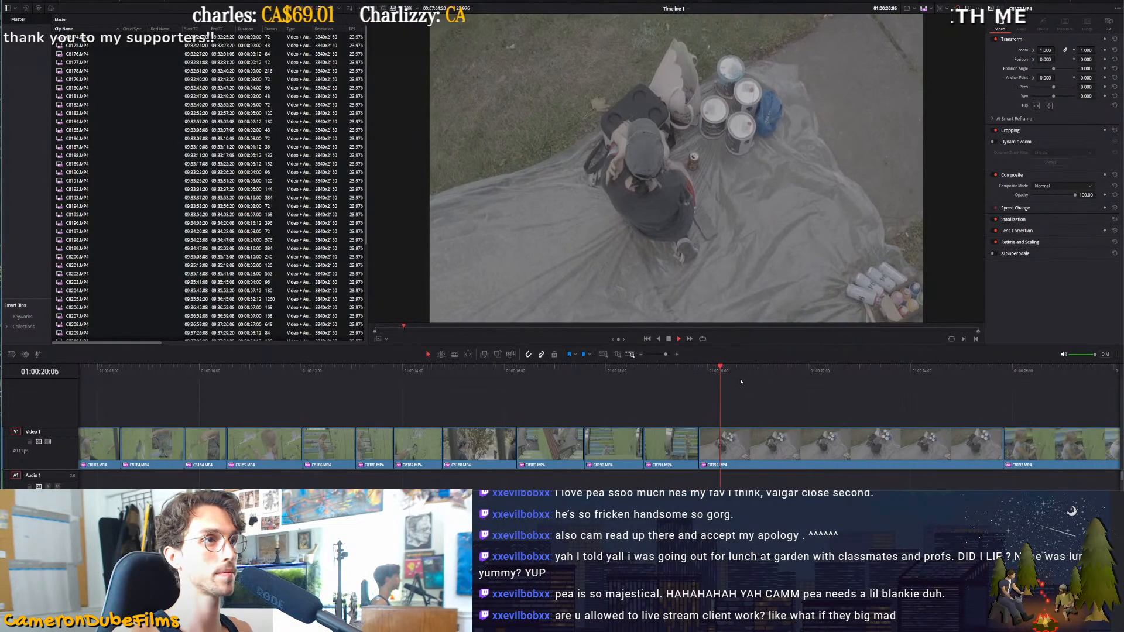
key("ctrl+shift+]")
key("Up")
key("ctrl+shift+]")
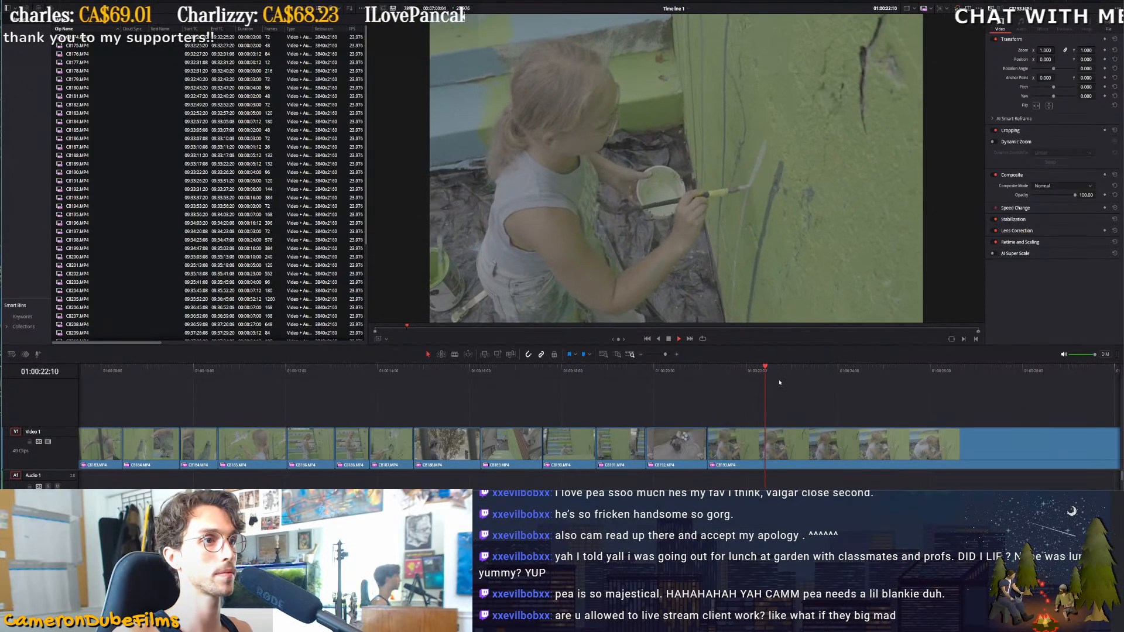
Split C8193.MP4 and trim both ends of its second piece, keeping about 1.6 seconds of the overhead painting shot
key("ctrl+b")
left_click(873, 371)
scroll(765, 375, "down", 3)
left_click_drag(691, 372, 839, 383)
key("ctrl+shift+[")
key("space")
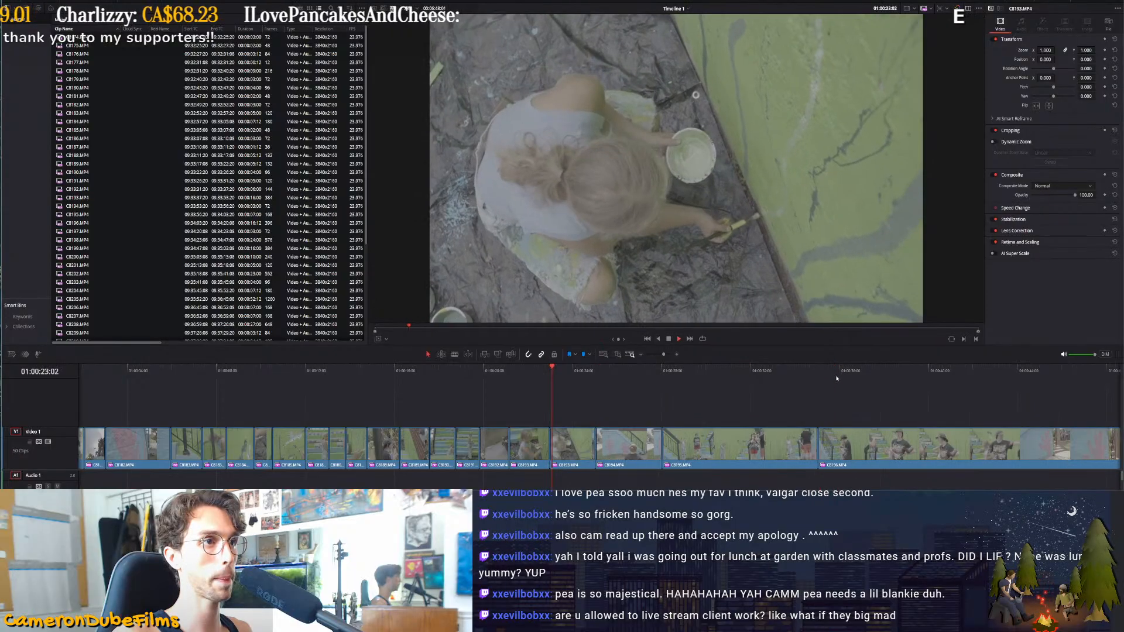
key("ctrl+shift+]")
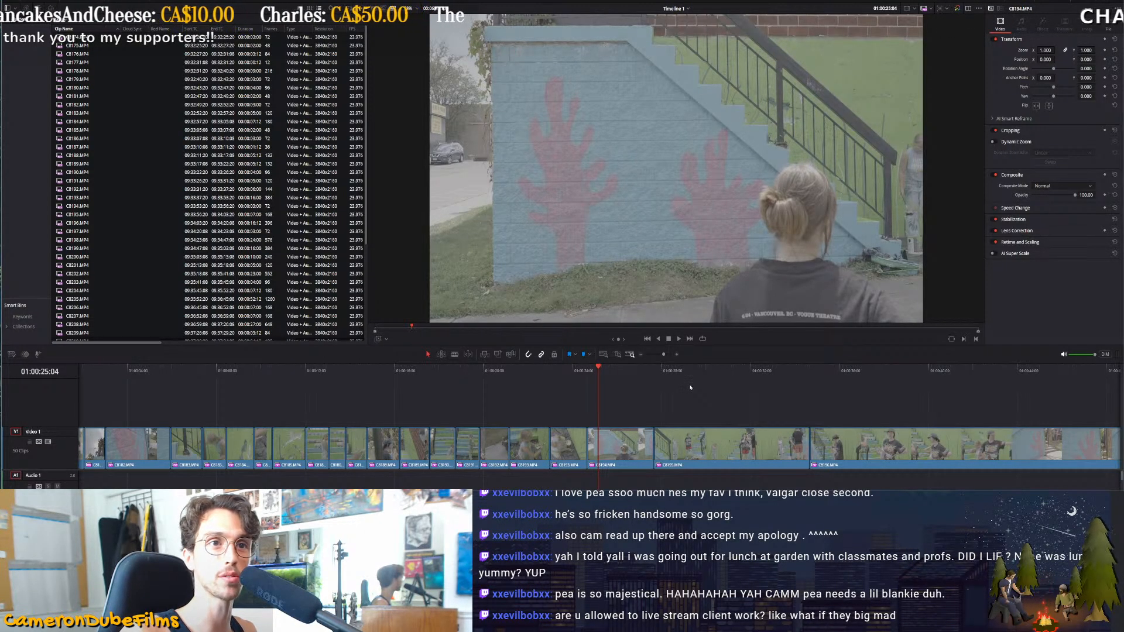
Try a later start point for C8194.MP4, play it back and undo the trim
left_click_drag(590, 379, 602, 381)
key("ctrl+shift+[")
key("space")
key("space")
key("ctrl+z")
Play C8194.MP4 from its start and shorten its end, keeping about 1.3 seconds
left_click(589, 382)
key("space")
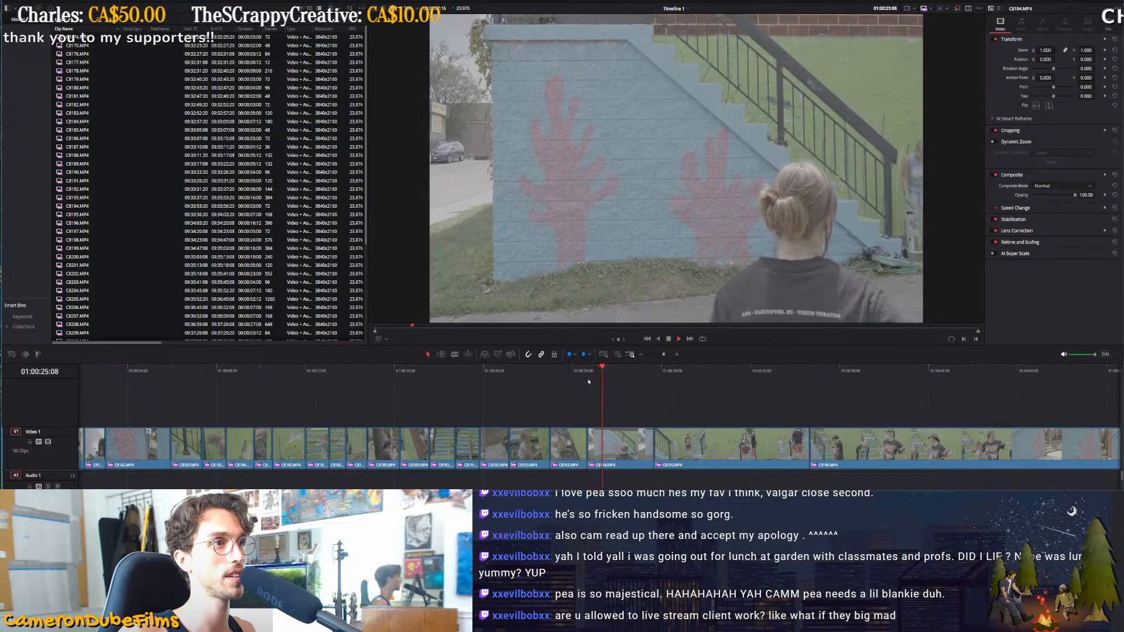
key("ctrl+shift+]")
Split C8195.MP4 about 1.2 seconds in, then delete the remainder and the gap it leaves
key("space")
key("ctrl+b")
left_click_drag(665, 381, 756, 381)
left_click(733, 444)
key("BackSpace")
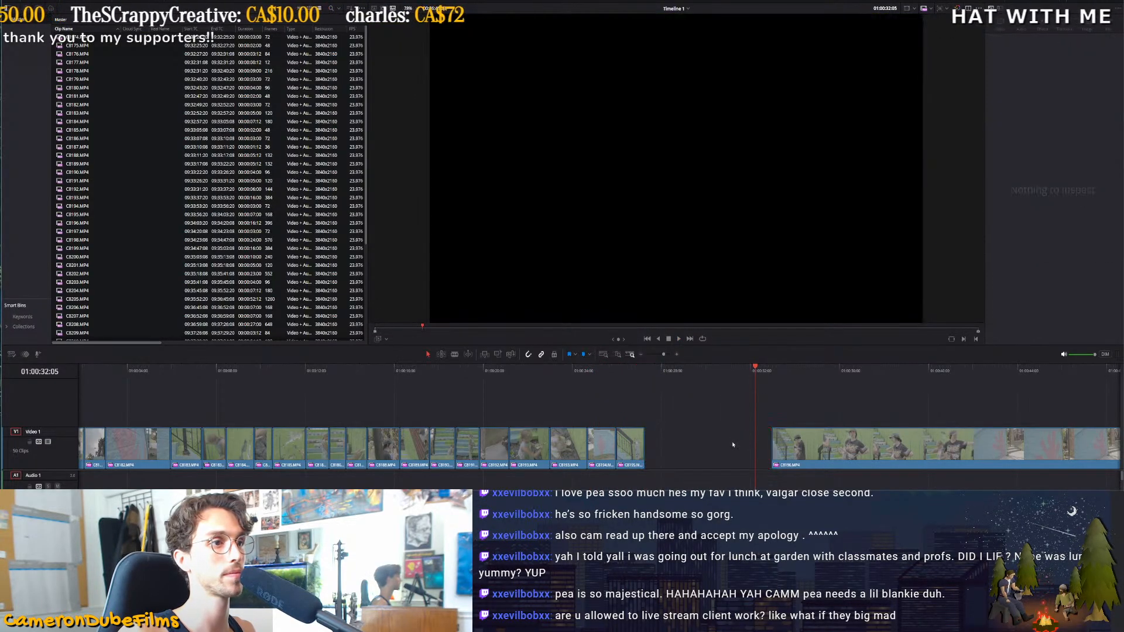
left_click(733, 445)
key("BackSpace")
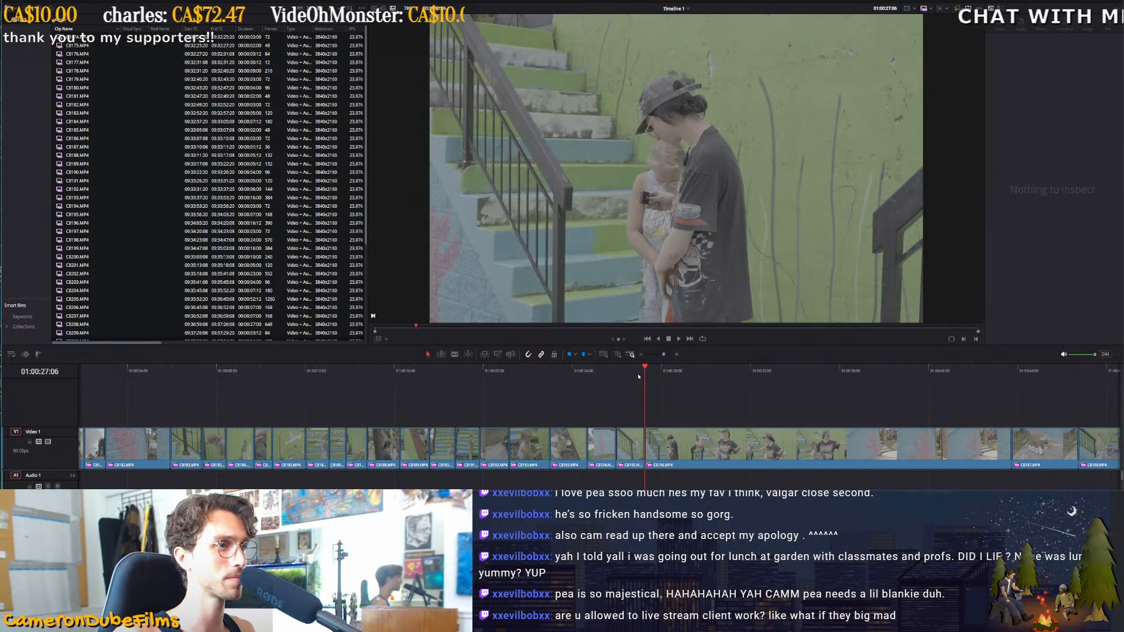
Trim and split C8196.MP4 into short pieces and shorten the end of C8197.MP4, keeping about 1.2 seconds
left_click_drag(638, 373, 627, 375)
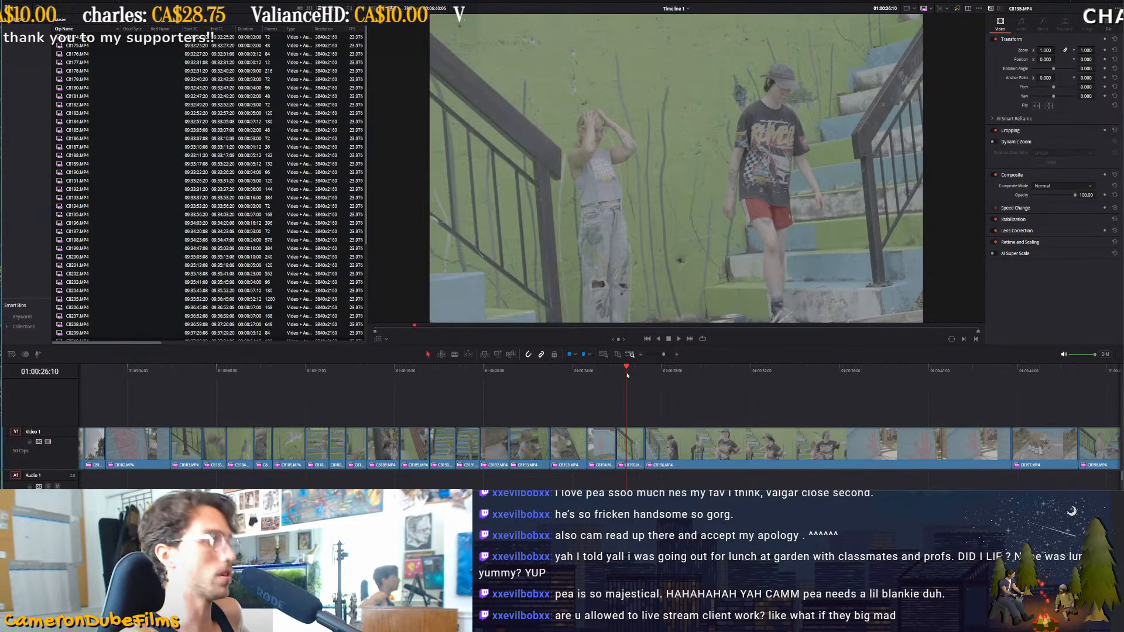
left_click_drag(627, 376, 748, 376)
key("ctrl+shift+[")
key("space")
key("ctrl+b")
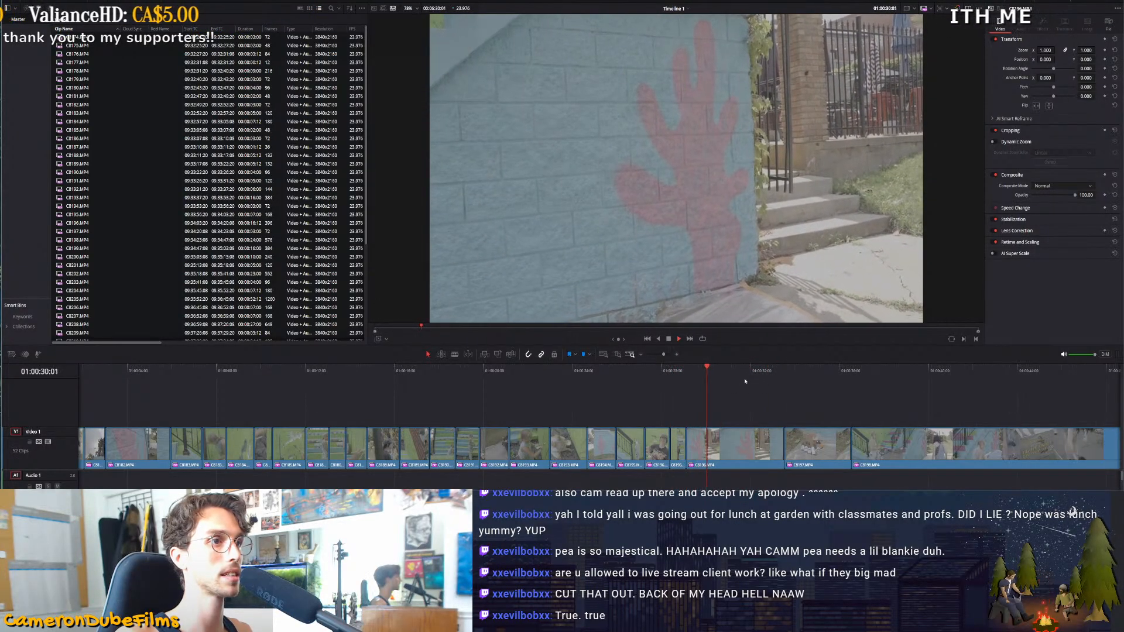
key("ctrl+shift+]")
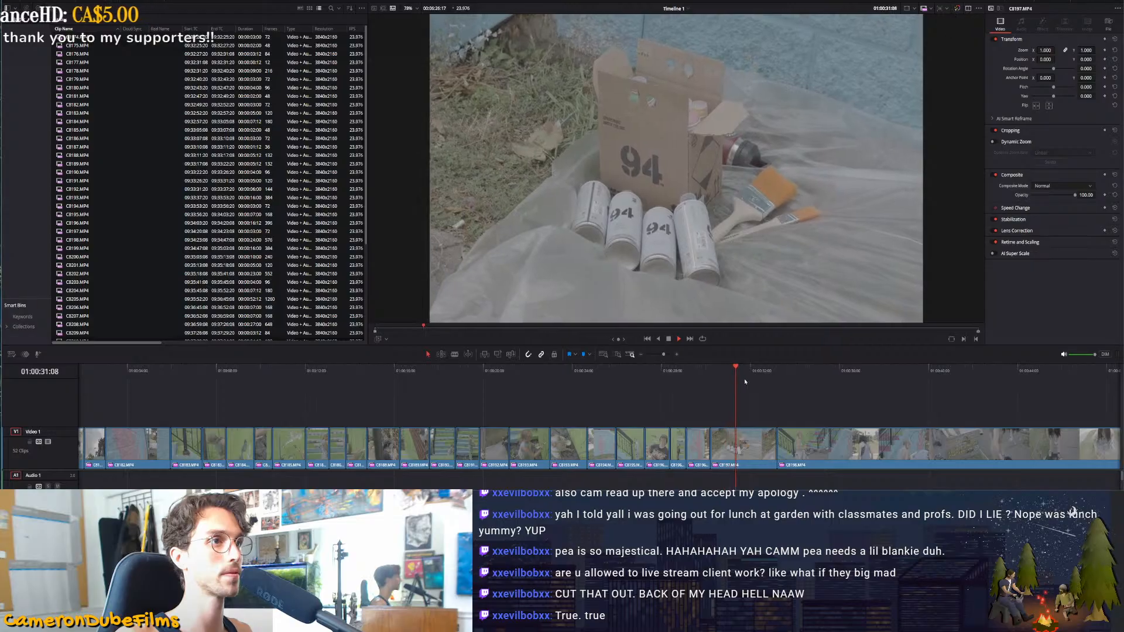
key("ctrl+shift+]")
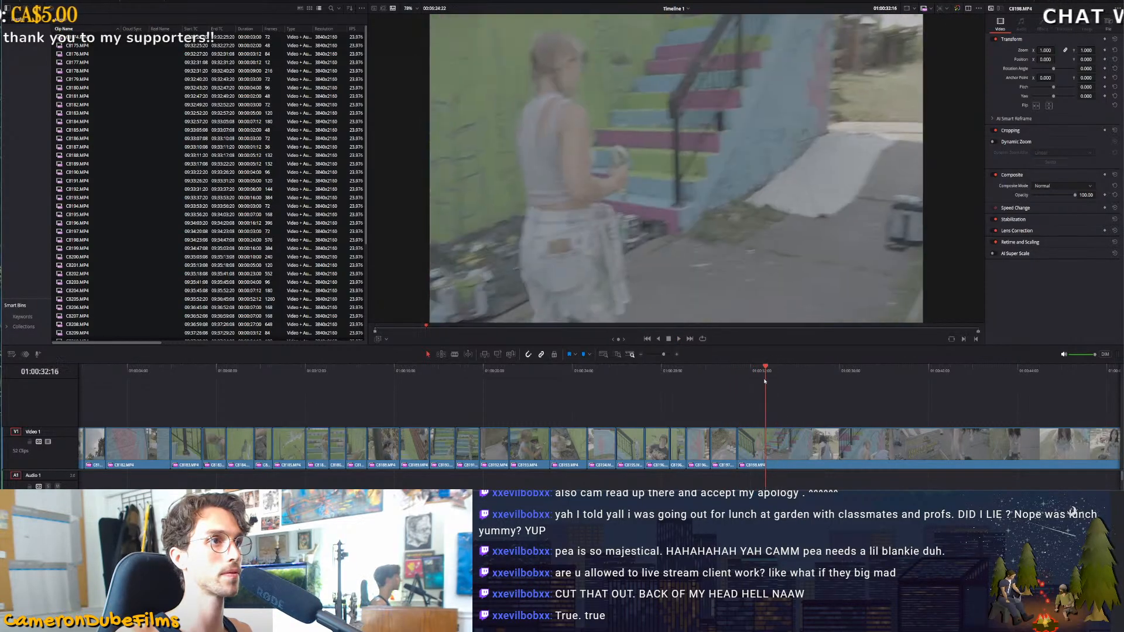
Split C8198.MP4 about one second in and trim the start of the second piece to the close-up of the arms
key("ctrl+b")
left_click_drag(784, 372, 905, 390)
key("space")
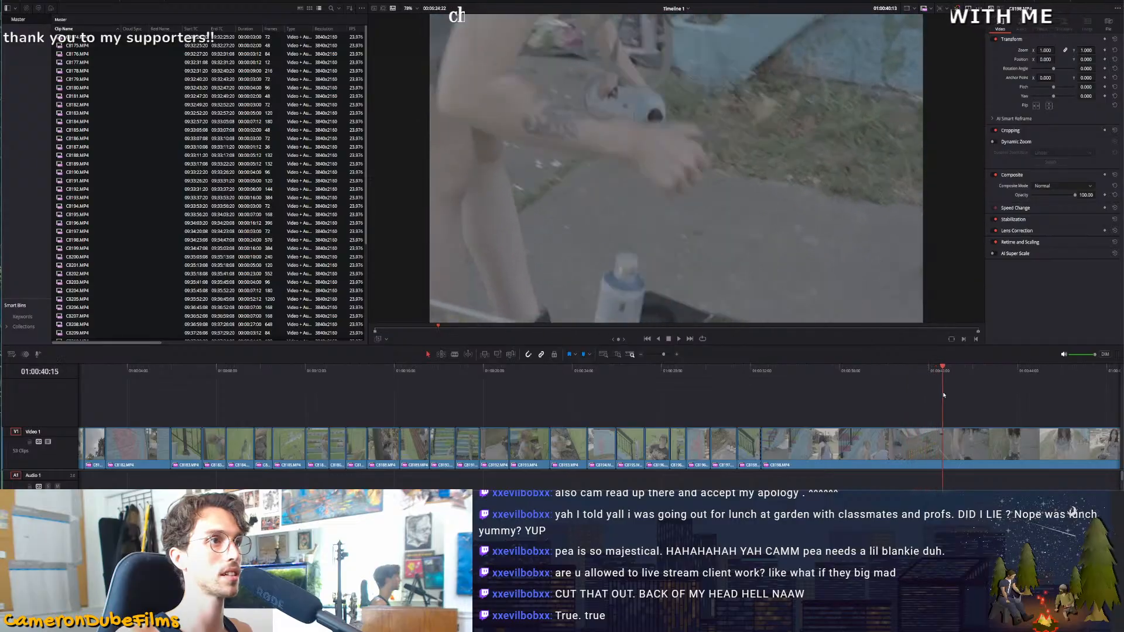
key("ctrl+shift+[")
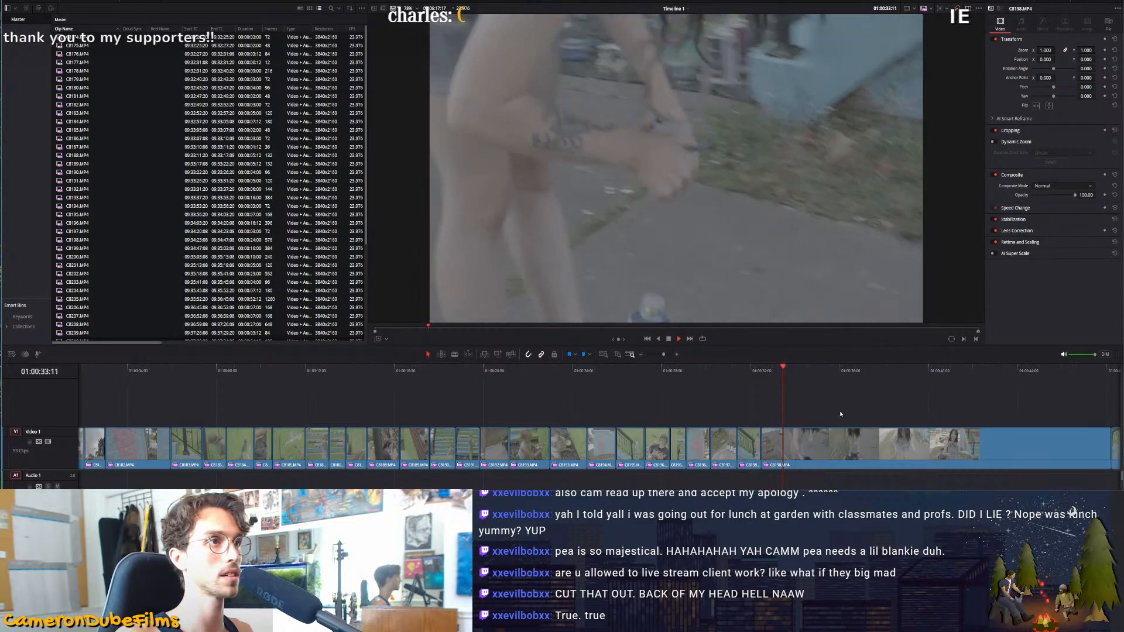
Cut two more short pieces from C8198.MP4, keeping about one second of the fish drawings on the blue wall as the last
key("ctrl+b")
left_click_drag(808, 374, 952, 380)
key("ctrl+shift+[")
key("space")
key("ctrl+b")
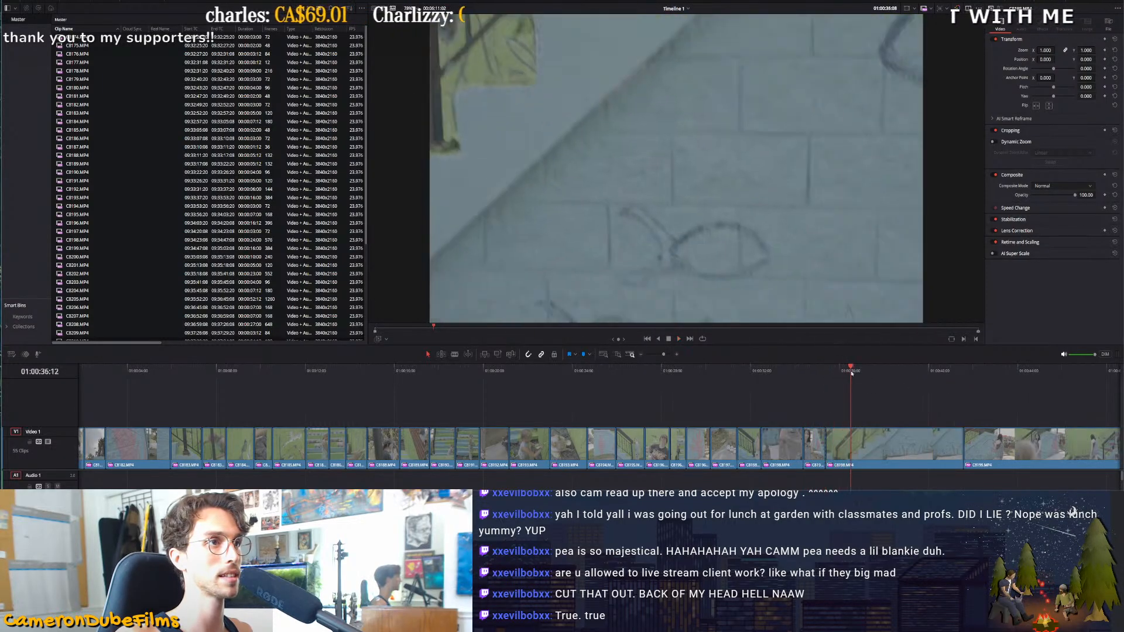
key("ctrl+shift+]")
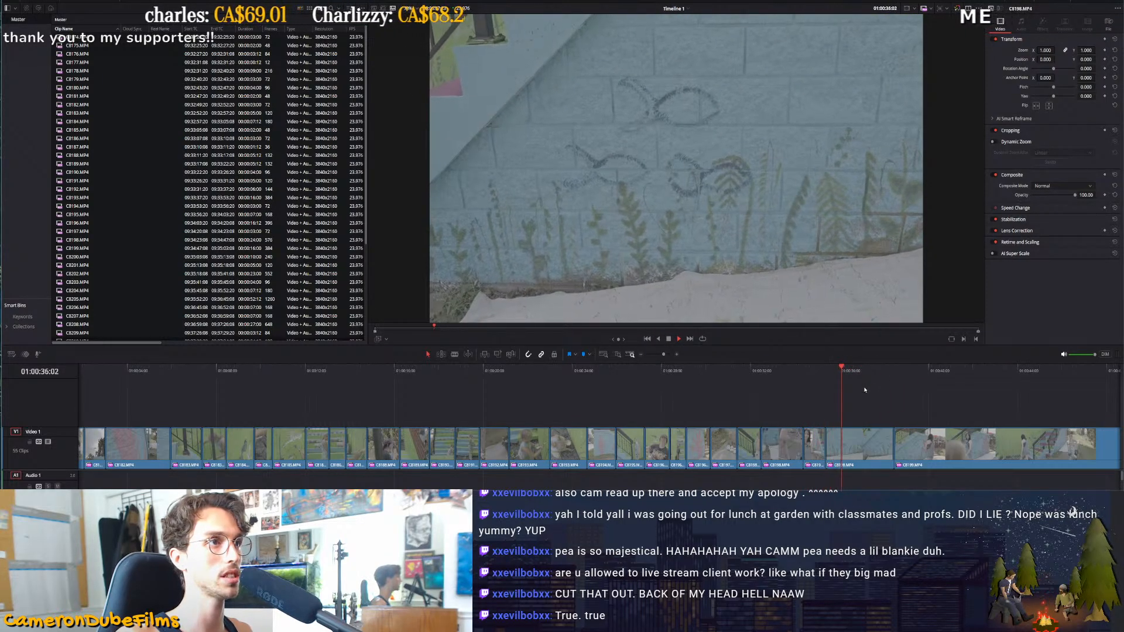
key("Delete")
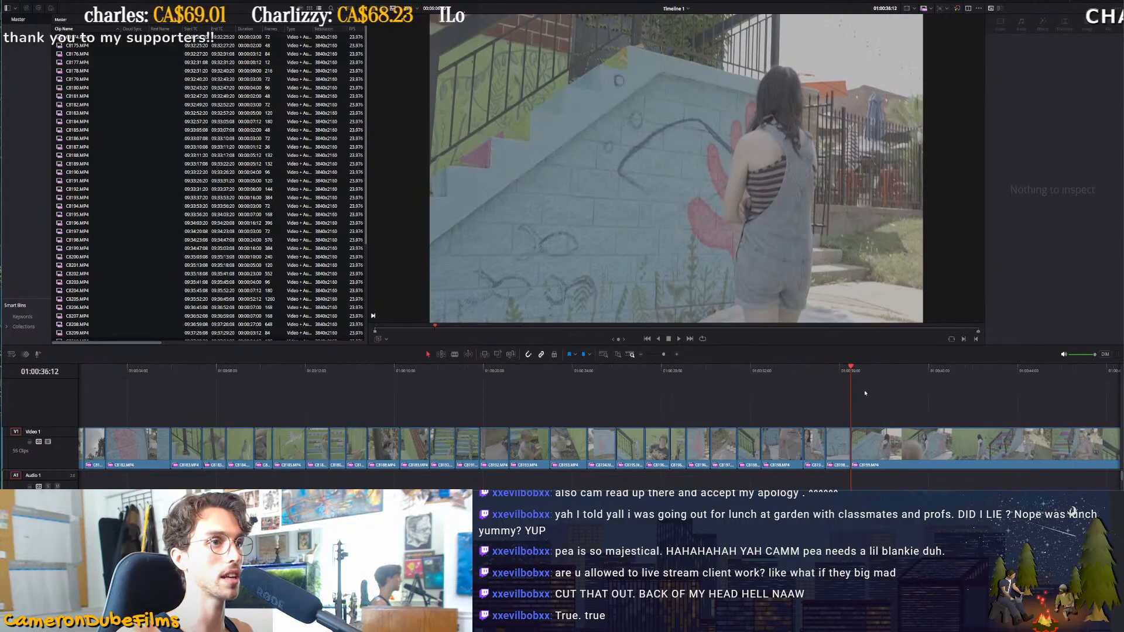
Split C8199.MP4 into short pieces, trimming the start of the one with the woman in the grey tank top to keep about two seconds
left_click_drag(856, 378, 901, 377)
key("slash")
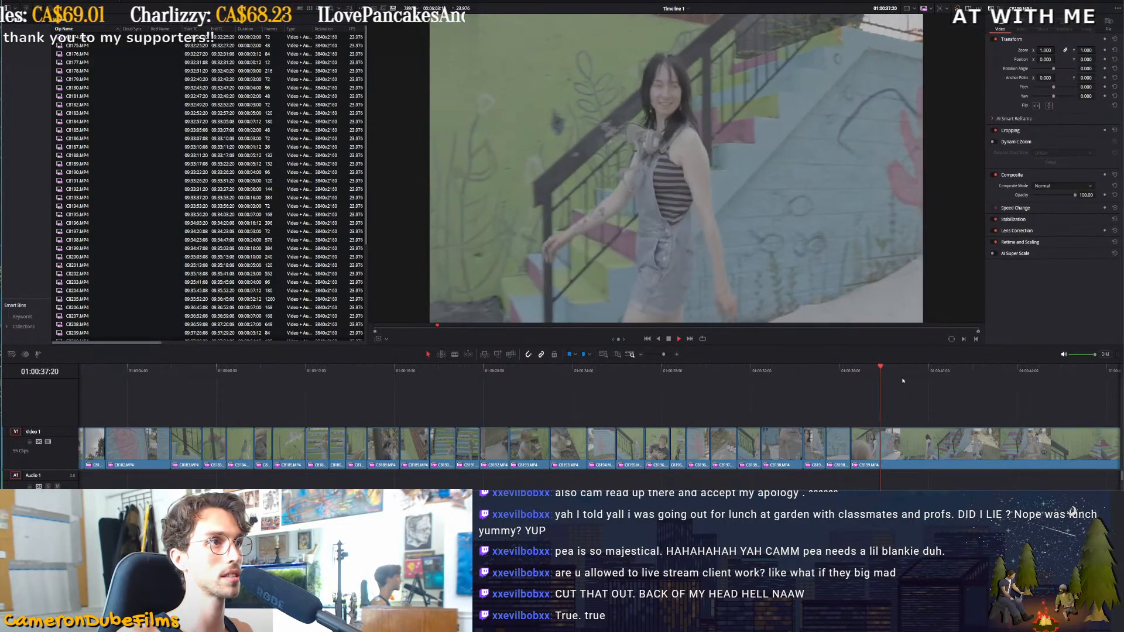
key("ctrl+b")
scroll(920, 383, "down", 1)
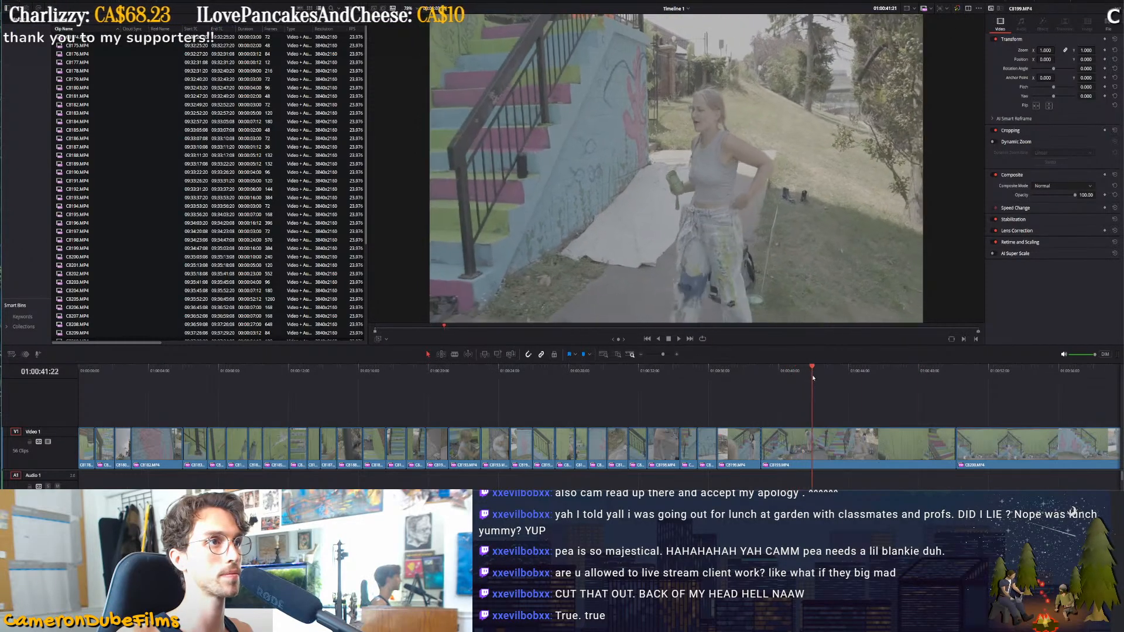
left_click_drag(837, 383, 827, 381)
key("ctrl+shift+[")
key("space")
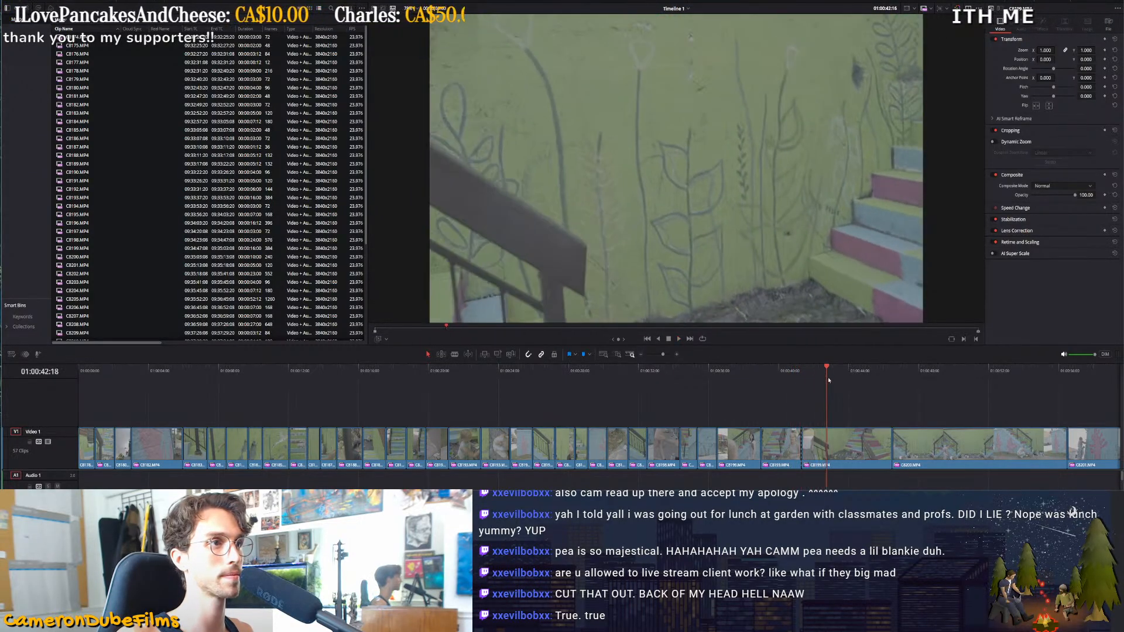
Delete the leftover end of C8199.MP4 and play back its last kept piece
left_click_drag(868, 381, 911, 386)
key("Delete")
left_click(830, 381)
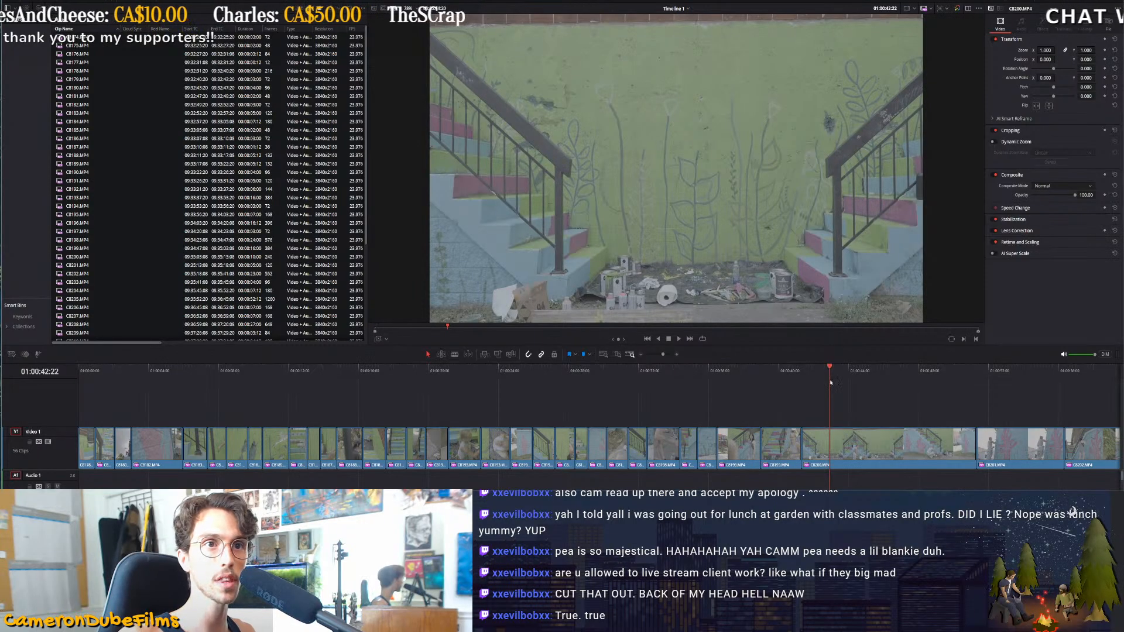
left_click(783, 385)
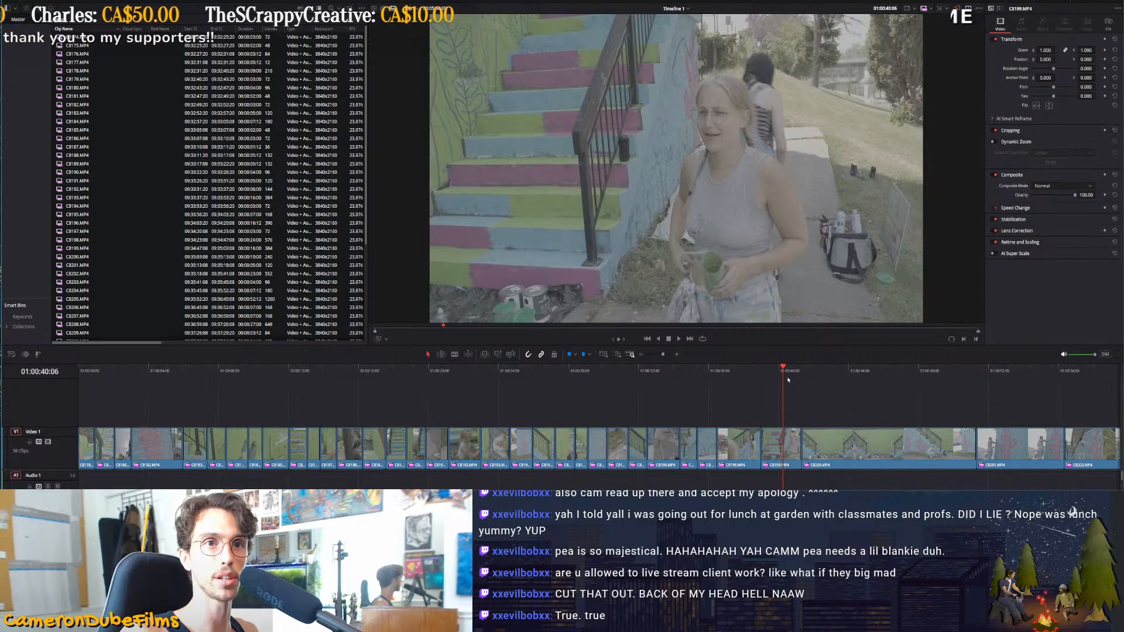
left_click(758, 378)
key("space")
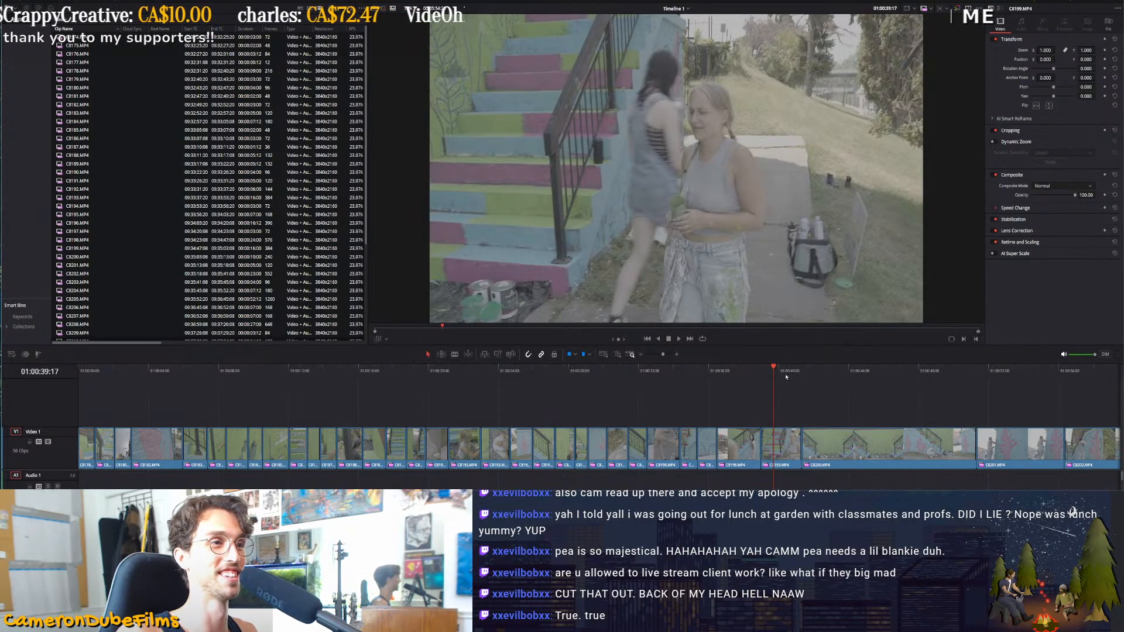
Trim the start of C8200.MP4, play it back and split it at 01:00:45:14
left_click(832, 380)
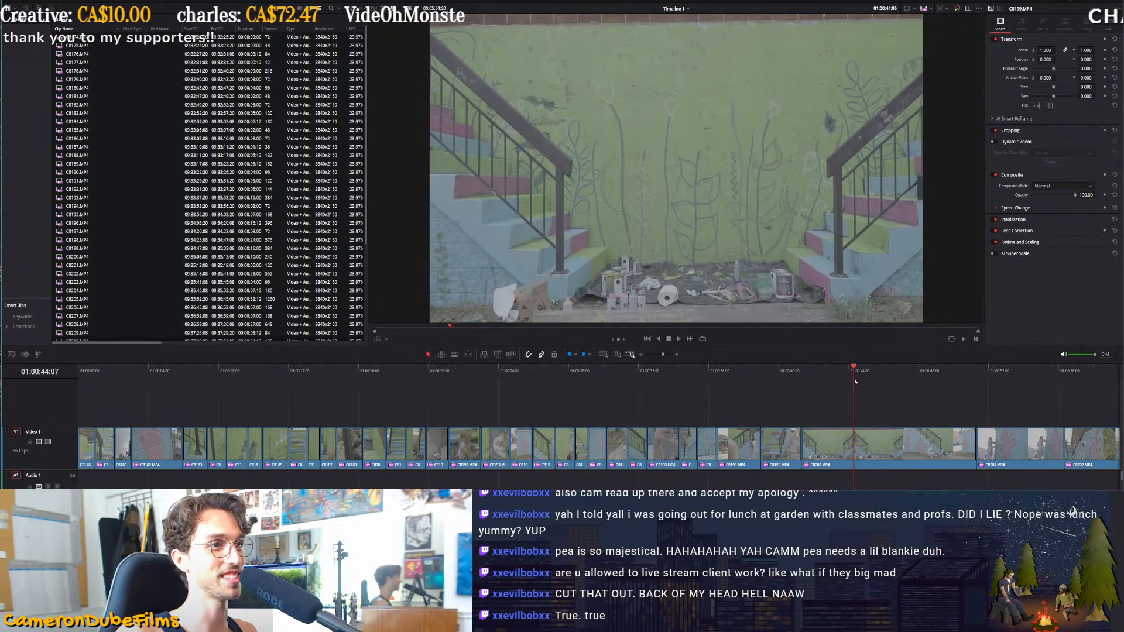
key("ctrl+z")
key("space")
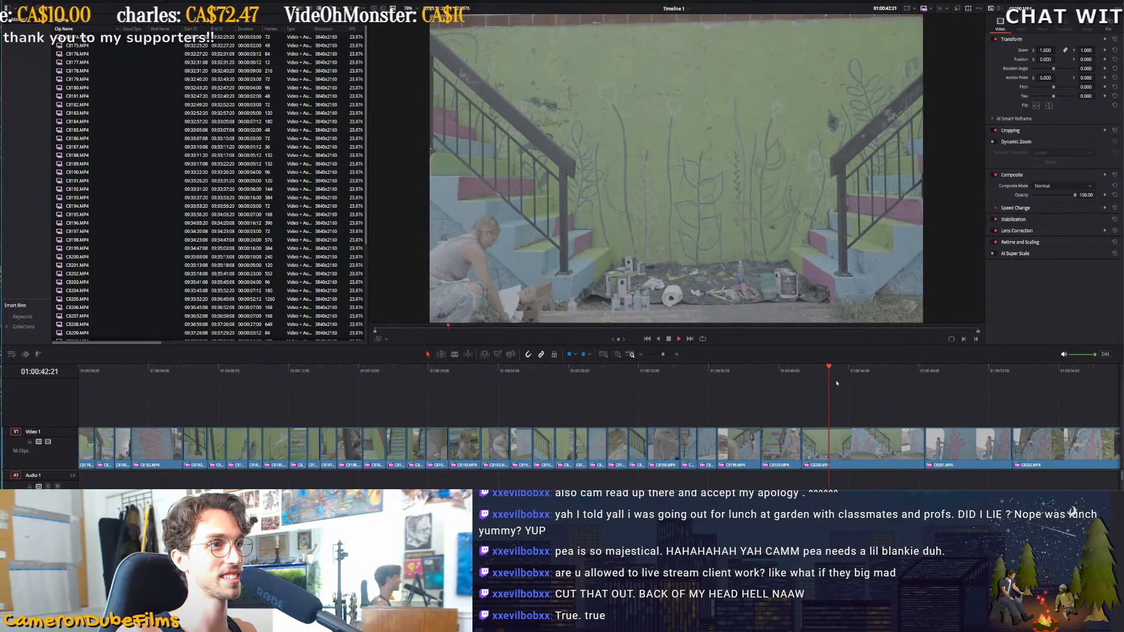
left_click_drag(858, 387, 876, 377)
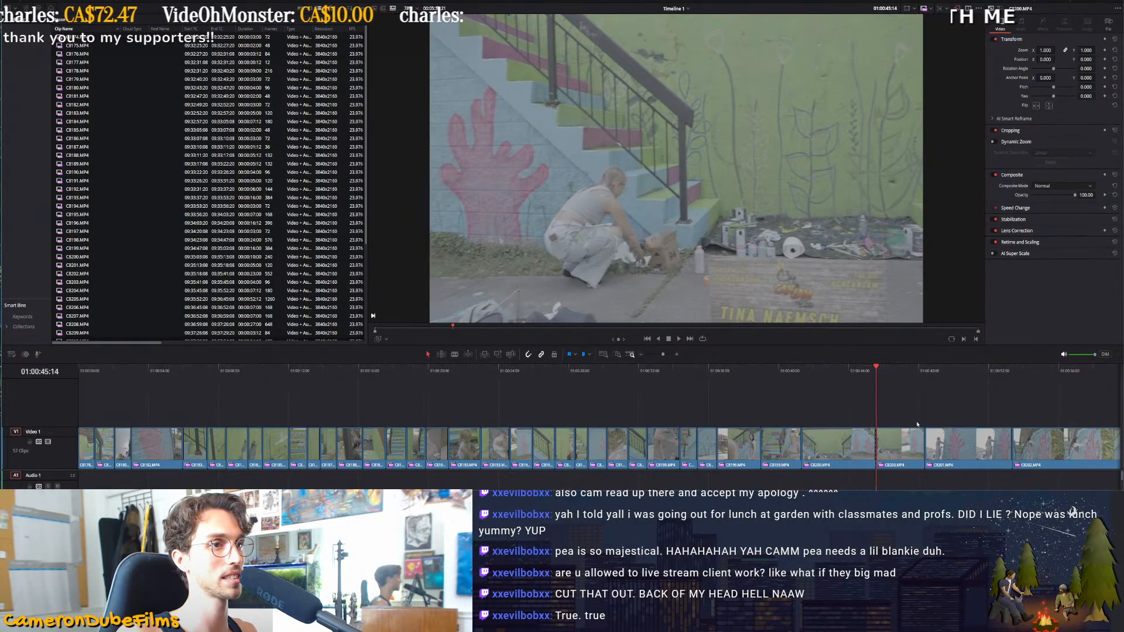
Delete the leftover end of C8200.MP4 and cut C8202.MP4, keeping a short opening piece of the woman spraying the blue wall
key("Delete")
key("space")
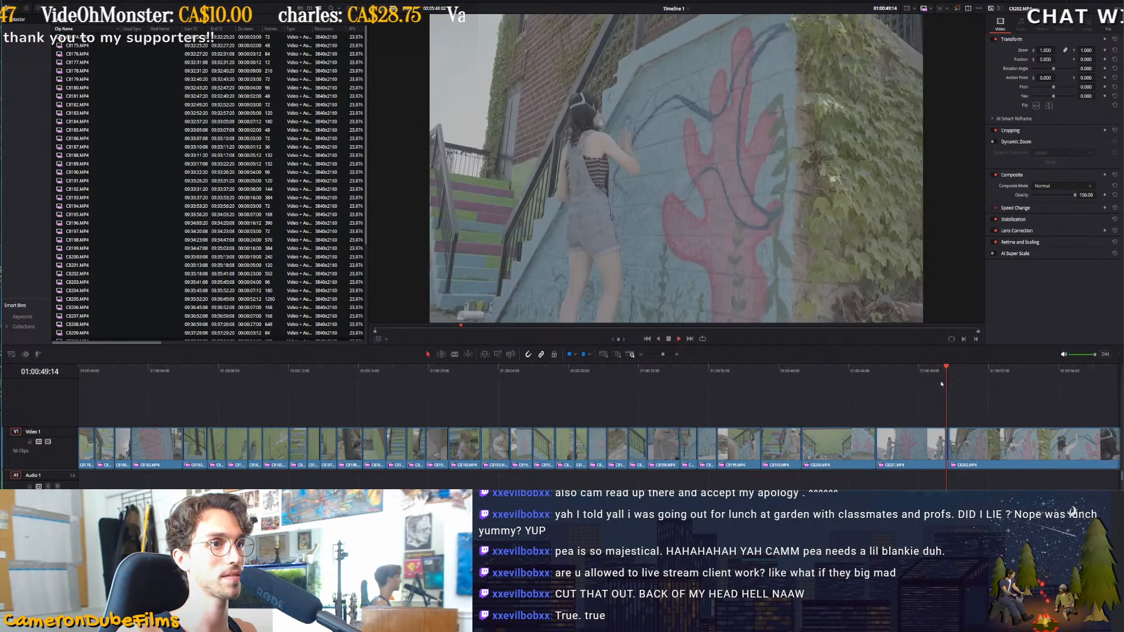
key("ctrl+minus")
key("space")
left_click_drag(482, 371, 496, 373)
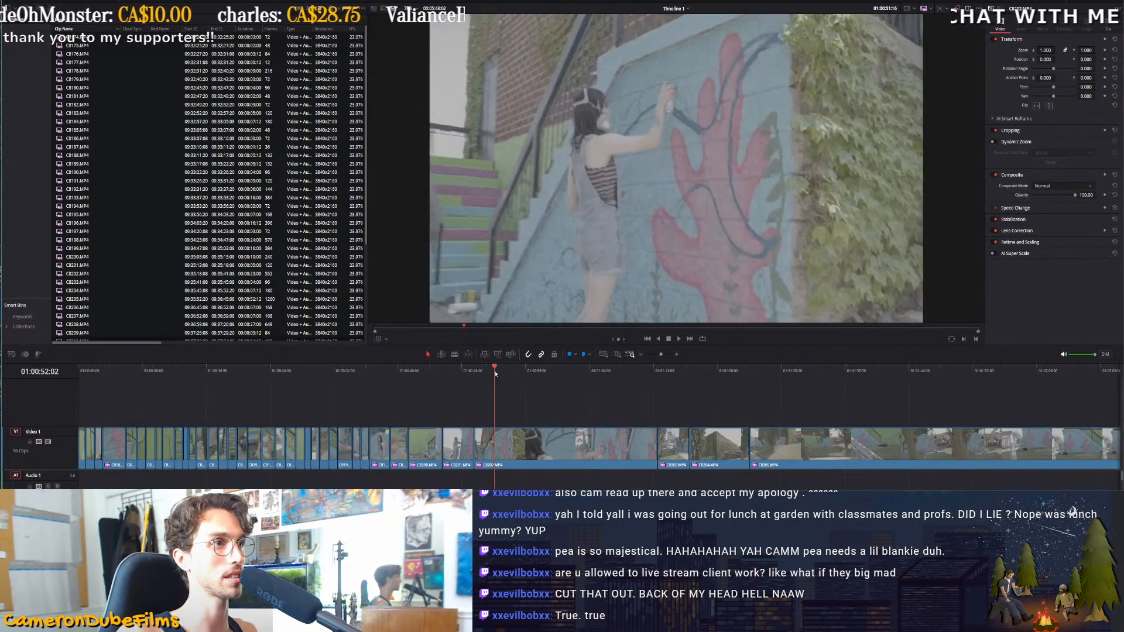
key("ctrl+shift+bracketleft")
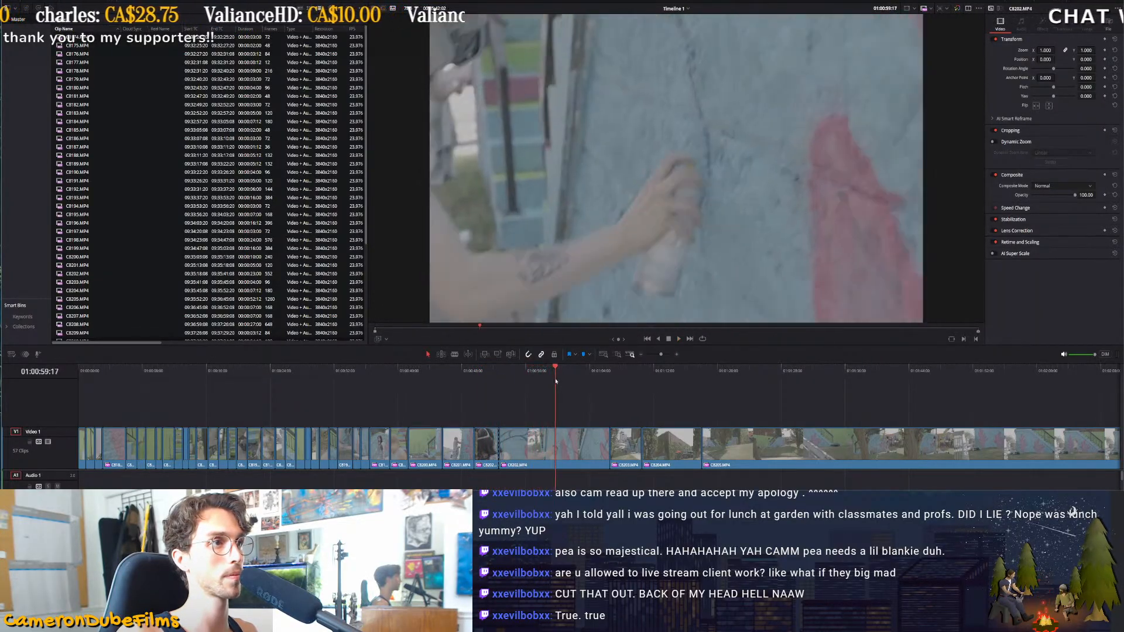
Split C8202.MP4 again and delete its leftover end after the second kept piece
left_click_drag(557, 379, 551, 374)
key("ctrl+shift+bracketleft")
key("space")
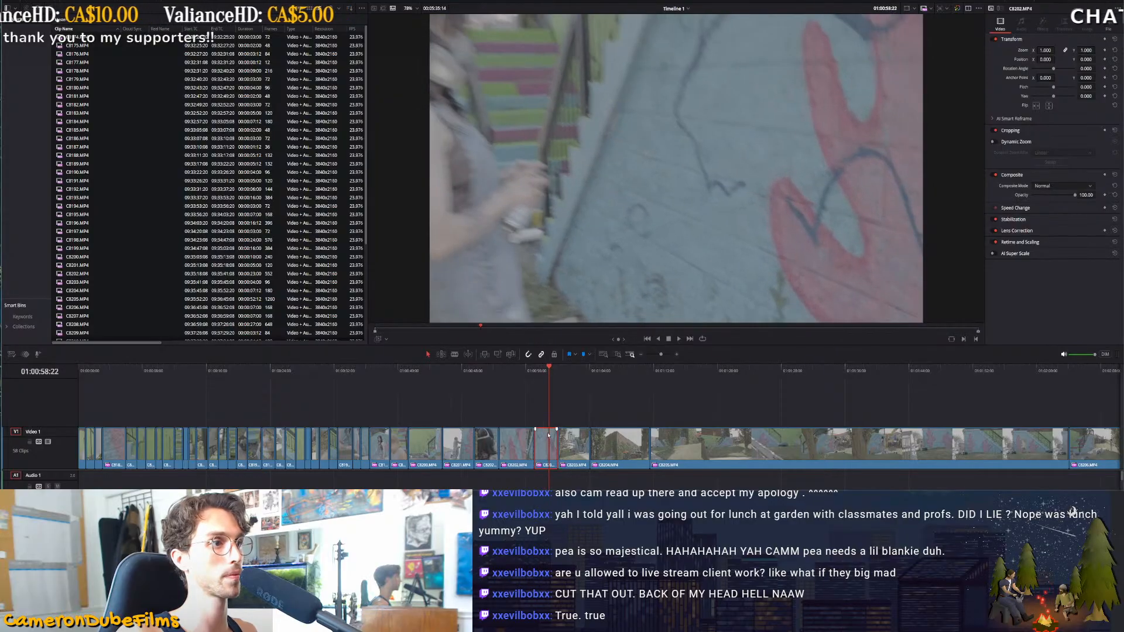
key("Delete")
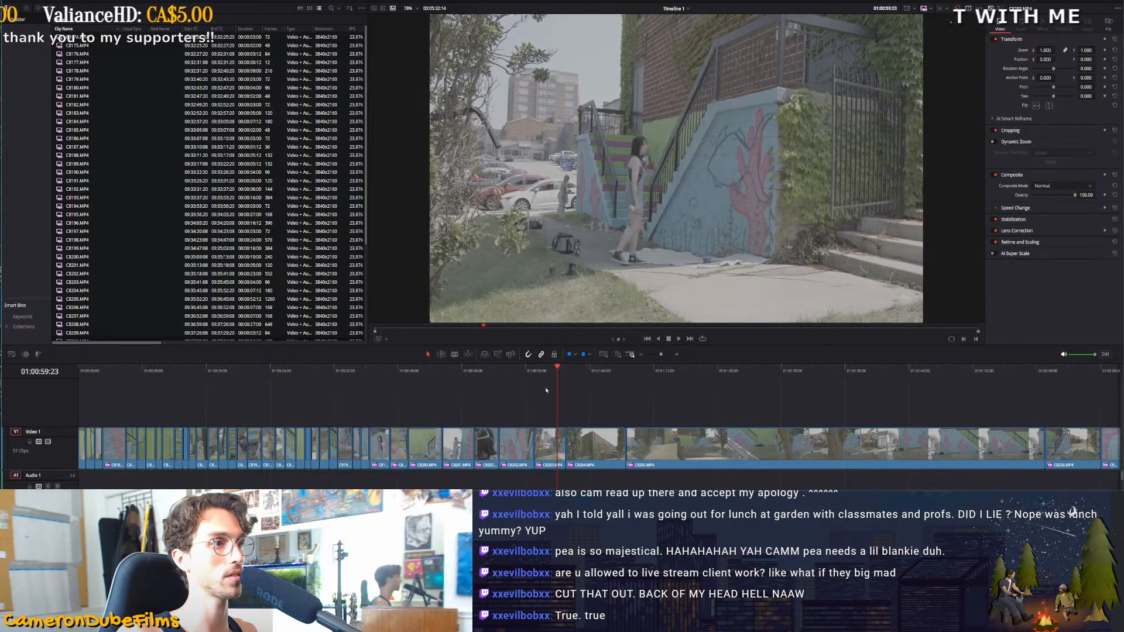
Trim C8203.MP4 at both ends to about one second and remove C8204.MP4
key("ctrl+shift+bracketleft")
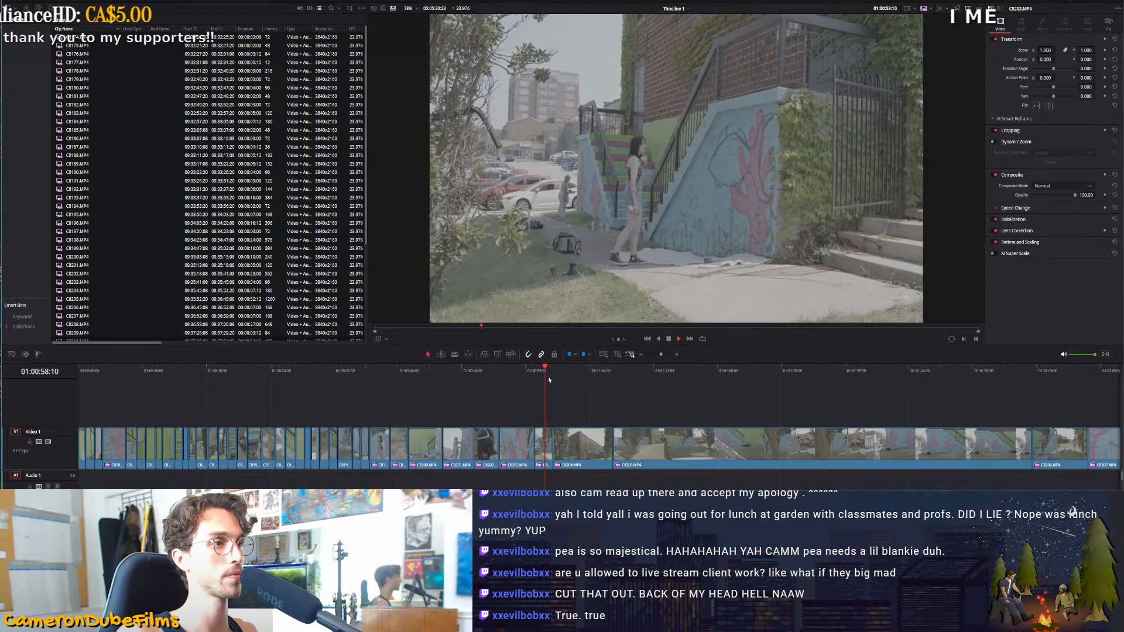
key("ctrl+shift+bracketright")
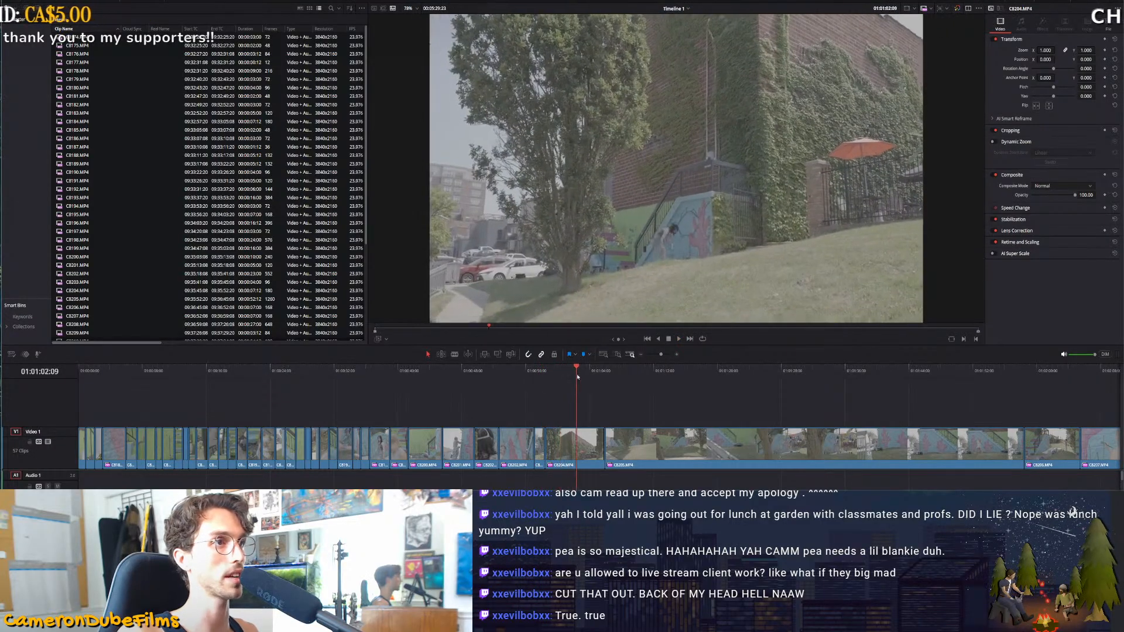
key("ctrl+shift+bracketleft")
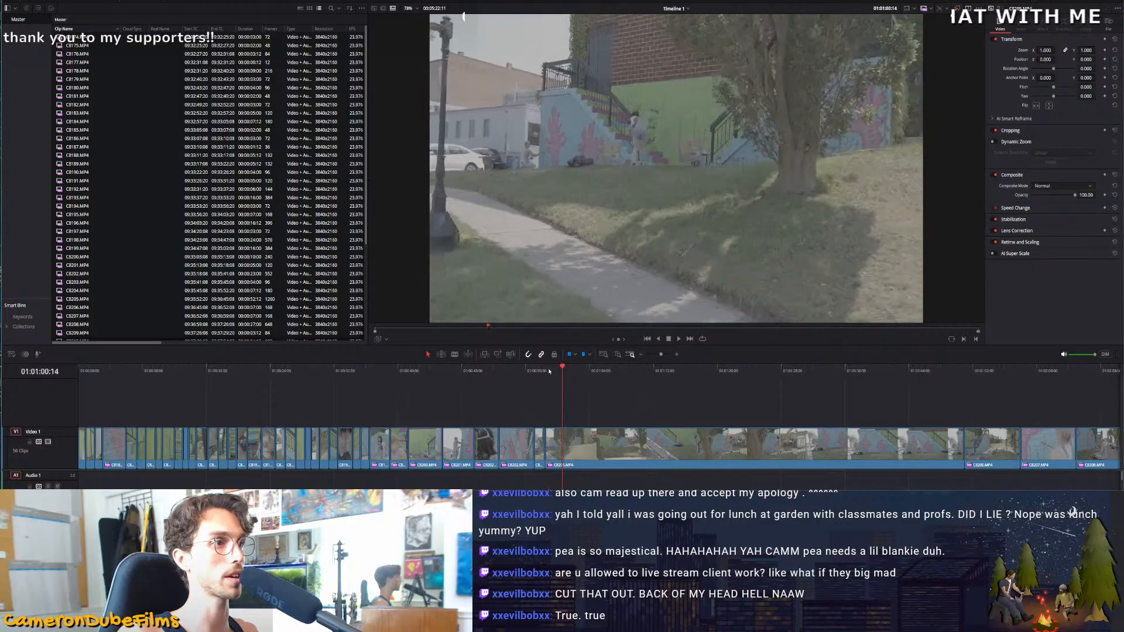
Trim the start of C8205.MP4 and cut it into short pieces, removing the unwanted footage between them
left_click_drag(595, 377, 732, 411)
key("ctrl+shift+[")
key("space")
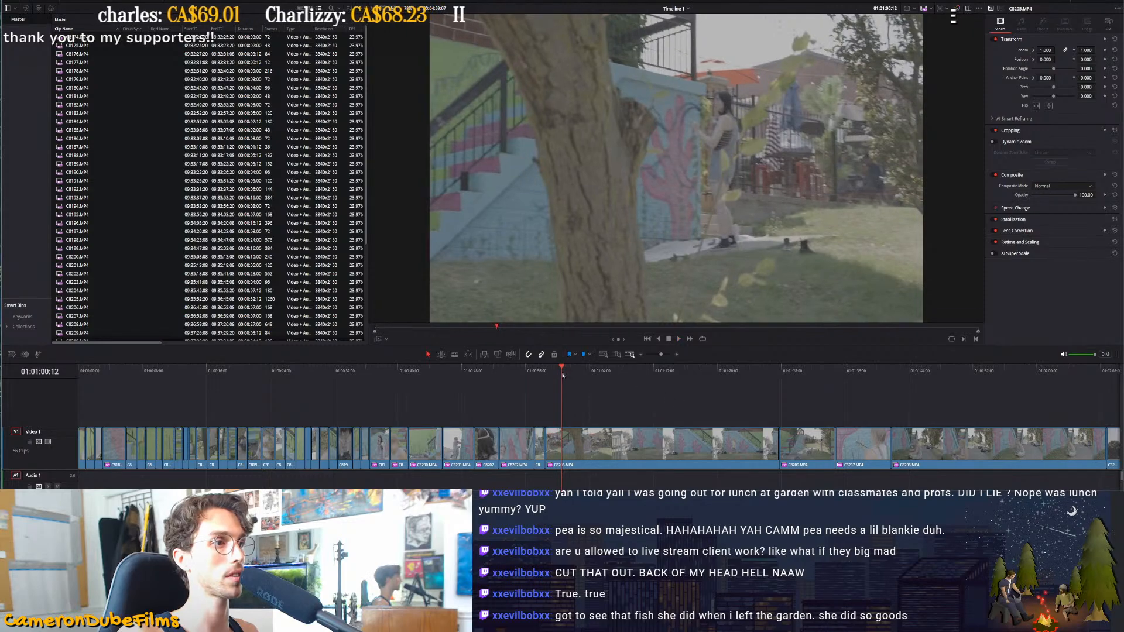
left_click_drag(568, 376, 580, 379)
key("ctrl+shift+[")
key("space")
left_click_drag(584, 378, 622, 390)
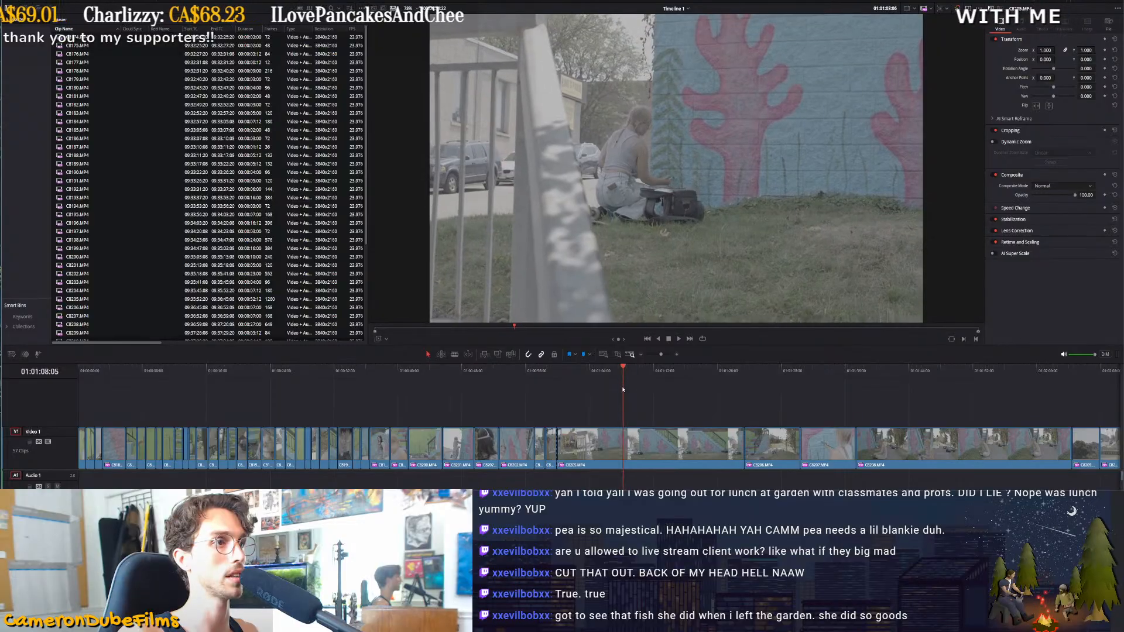
key("ctrl+shift+[")
key("space")
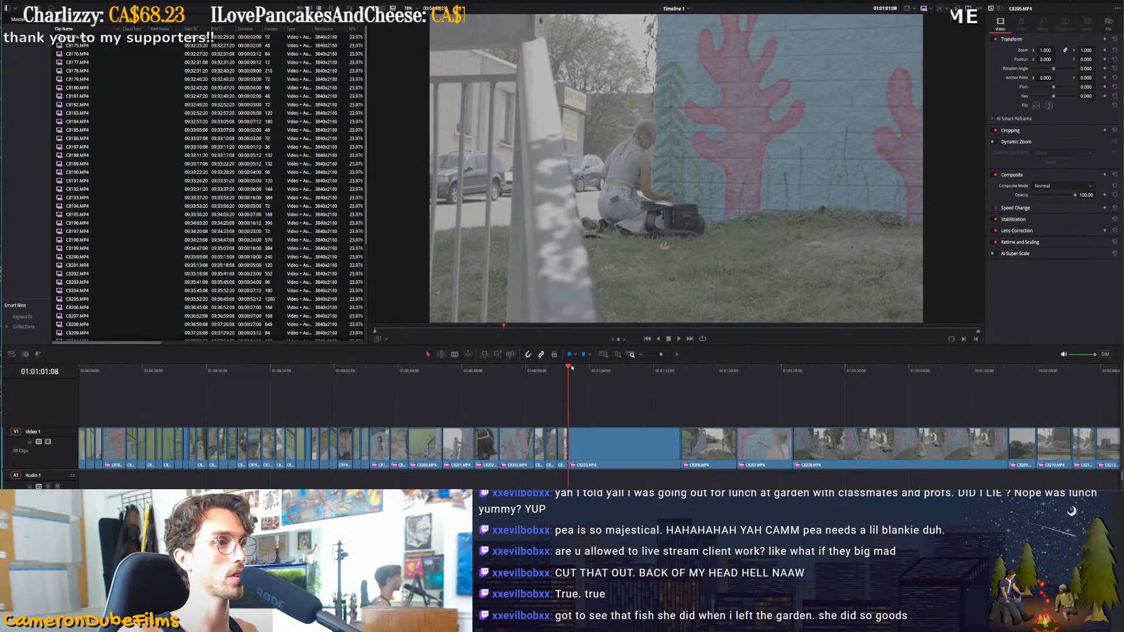
Delete the leftover end of C8205.MP4 and the whole of C8206.MP4
left_click(602, 372)
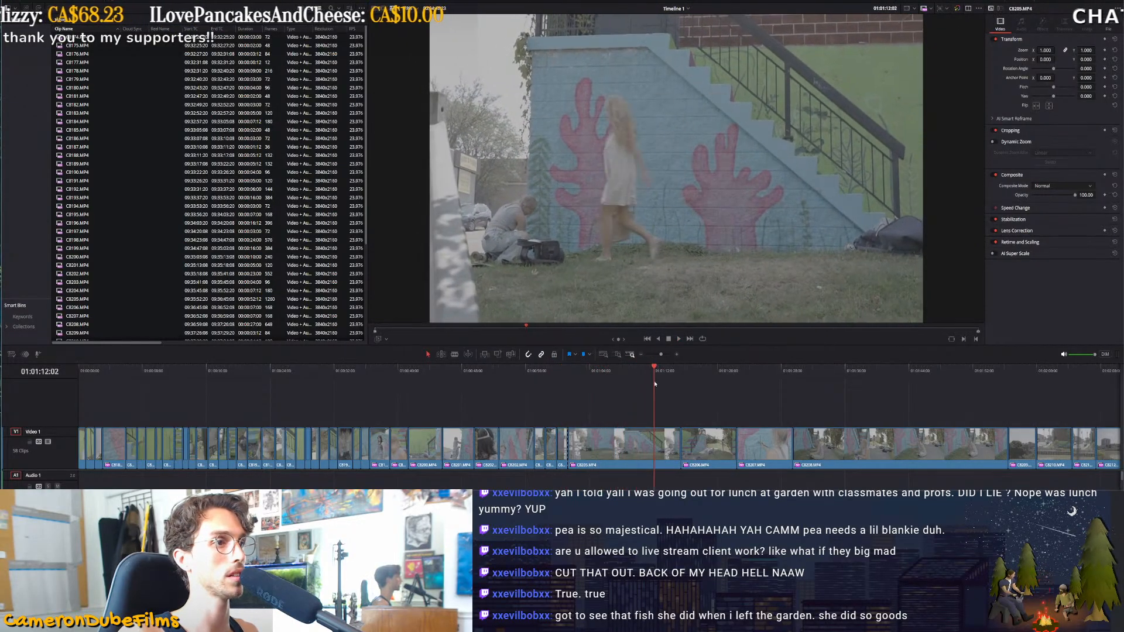
left_click_drag(668, 389, 673, 392)
left_click(650, 443)
key("Delete")
left_click_drag(571, 374, 624, 381)
left_click_drag(604, 389, 596, 434)
key("Delete")
Play back C8207.MP4, split it at 01:01:07:23 and delete the leftover end
key("space")
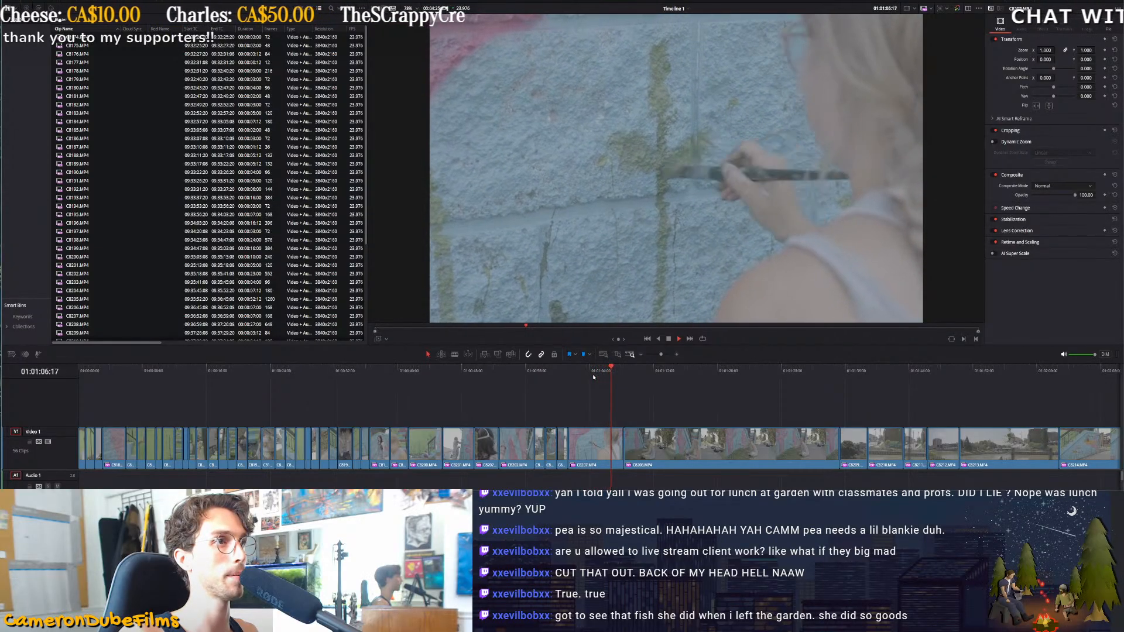
key("space")
key("ctrl+b")
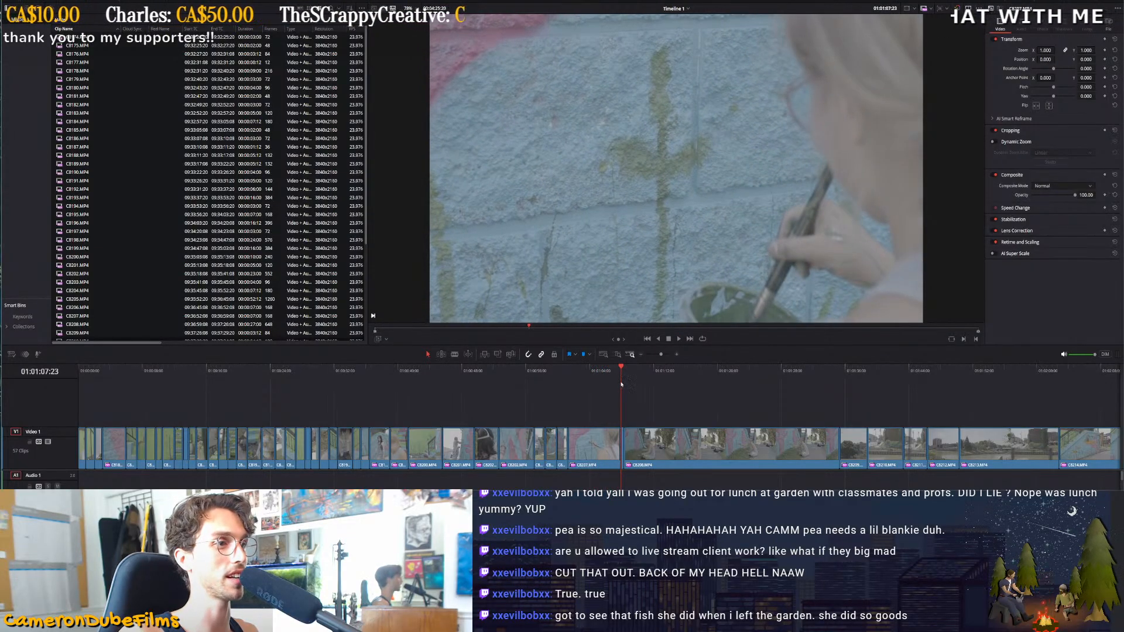
key("Delete")
Cut C8208.MP4 down to about three seconds of the woman painting while seated by the path, deleting the leftover
left_click_drag(621, 384, 750, 397)
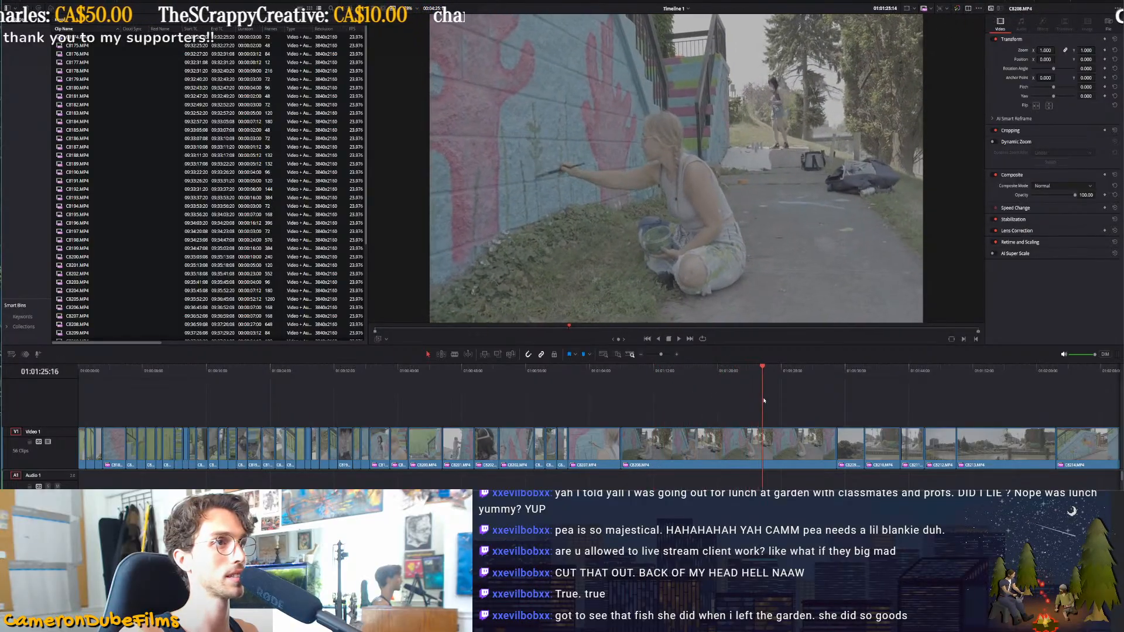
key("ctrl+shift+[")
key("space")
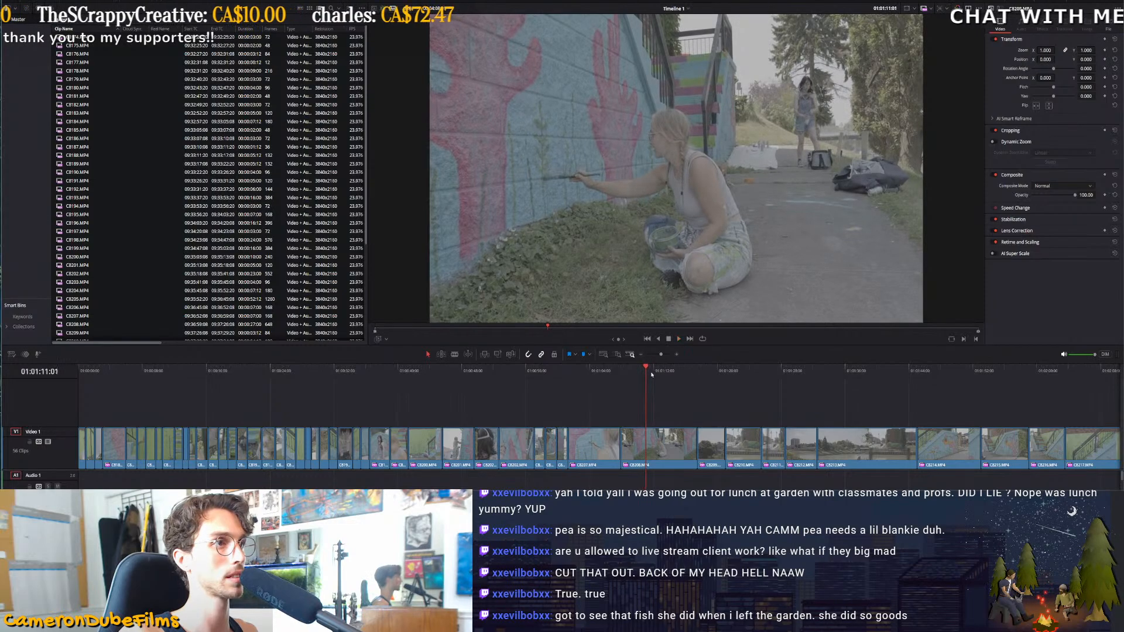
left_click_drag(689, 382, 698, 383)
left_click(663, 444)
key("Delete")
Trim the end of C8209.MP4 and both ends of C8210.MP4, keeping just over one second of each
key("space")
scroll(627, 389, "up", 3)
key("ctrl+shift+]")
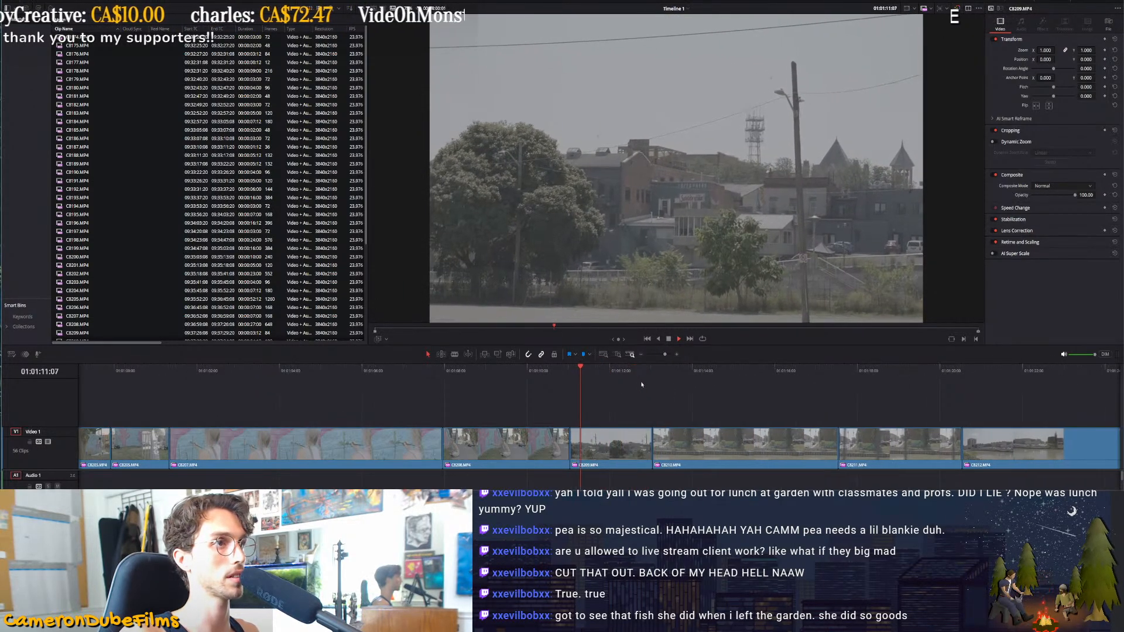
key("ctrl+shift+]")
scroll(642, 388, "down", 1)
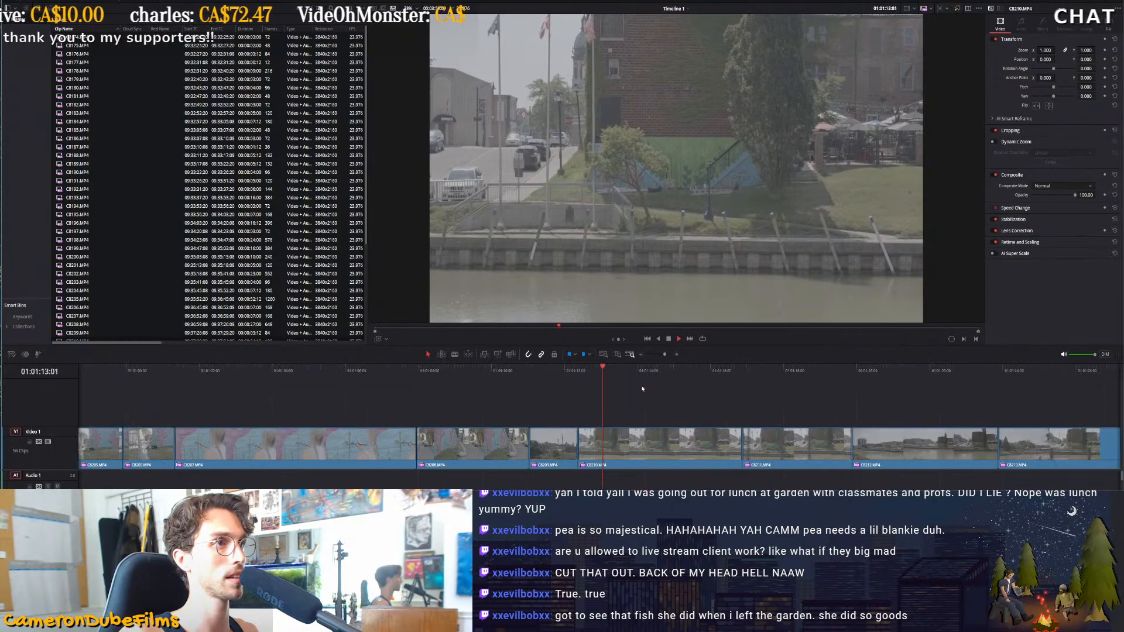
key("ctrl+shift+[")
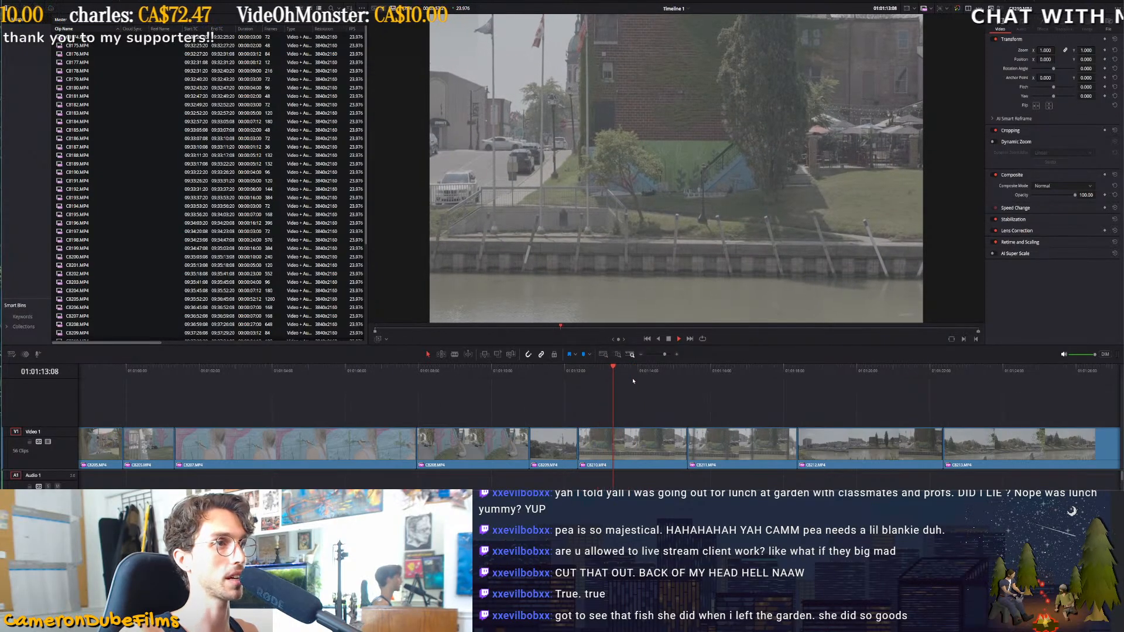
key("ctrl+shift+]")
Delete C8211.MP4 and C8212.MP4 and close the gaps they leave
left_click(688, 457)
key("BackSpace")
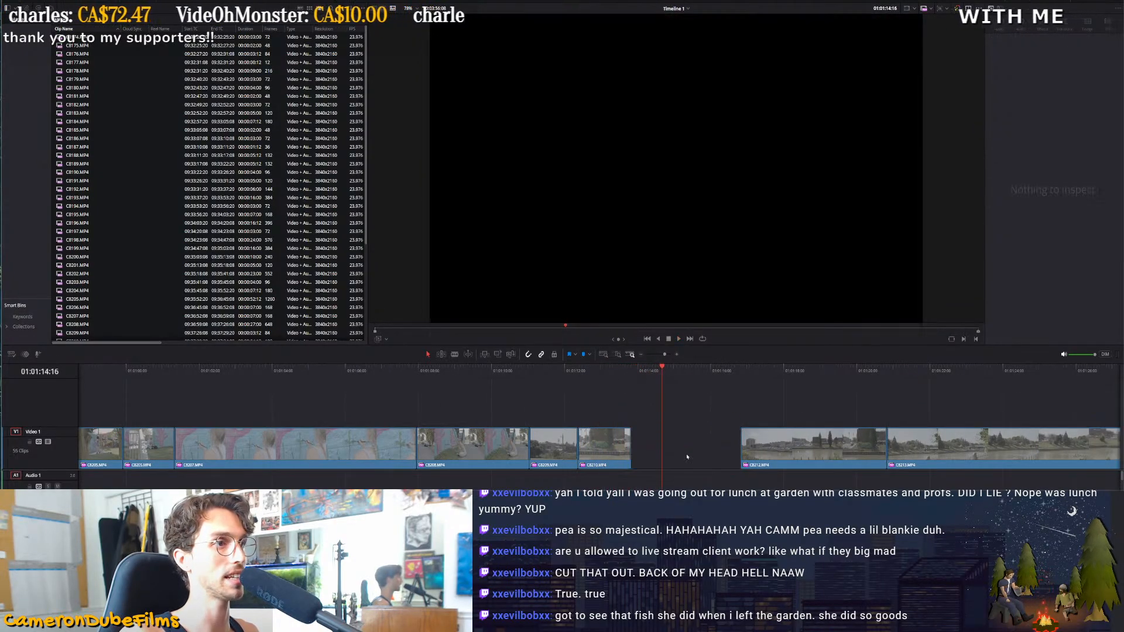
left_click(688, 457)
key("BackSpace")
left_click(681, 439)
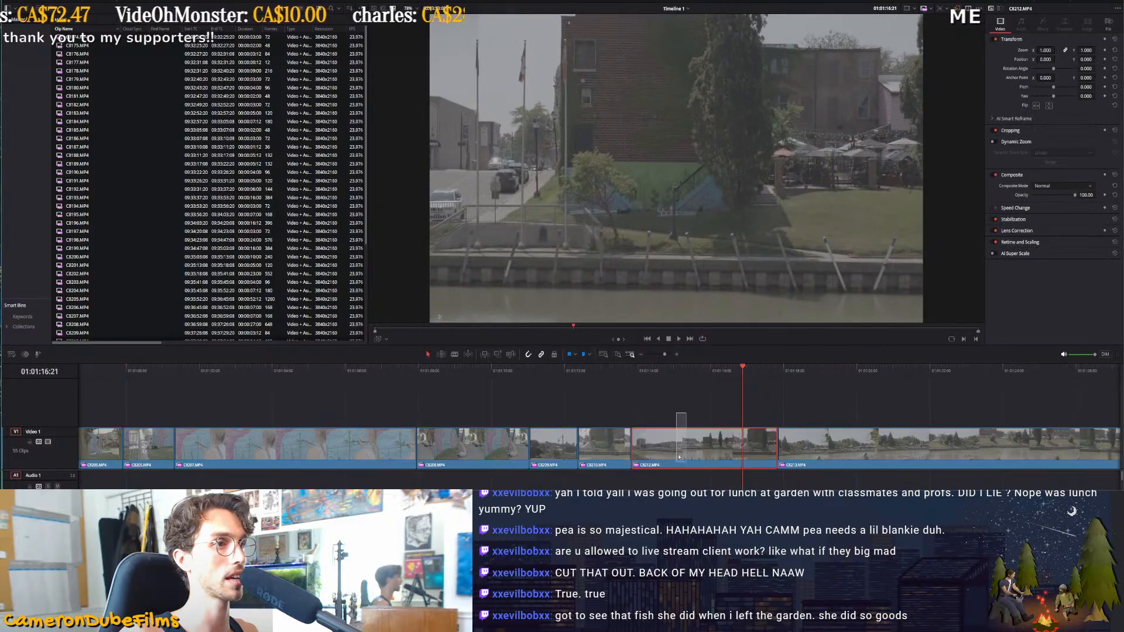
key("BackSpace")
left_click(681, 439)
key("BackSpace")
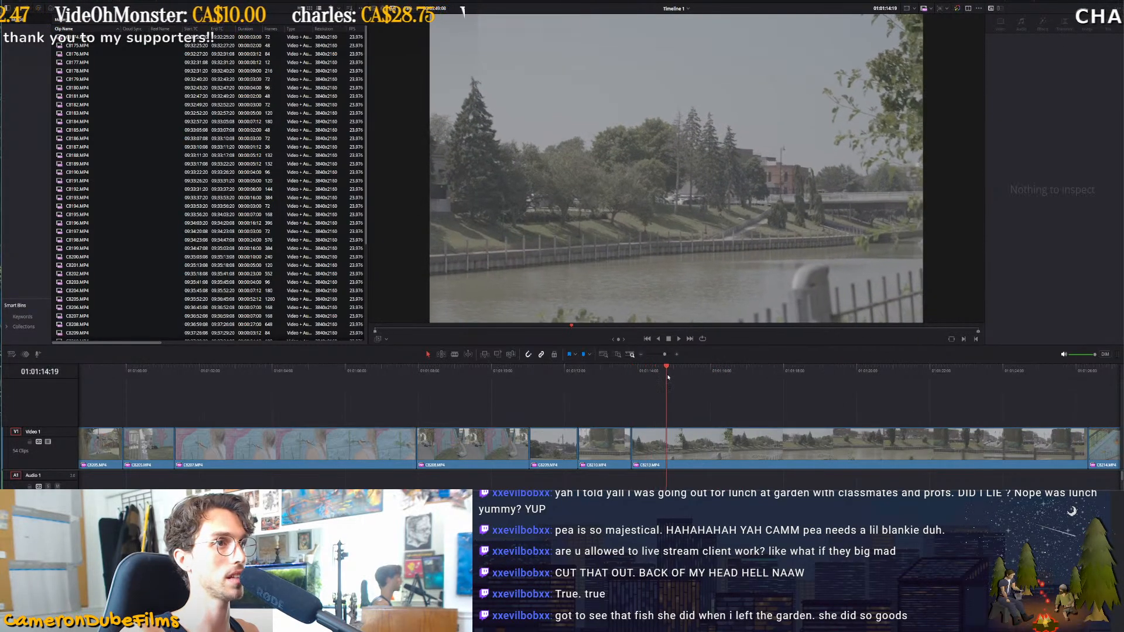
Trim the start of C8213.MP4 and cut off its end near 01:01:20, keeping about six seconds of the river pan
key("ctrl+shift+[")
key("space")
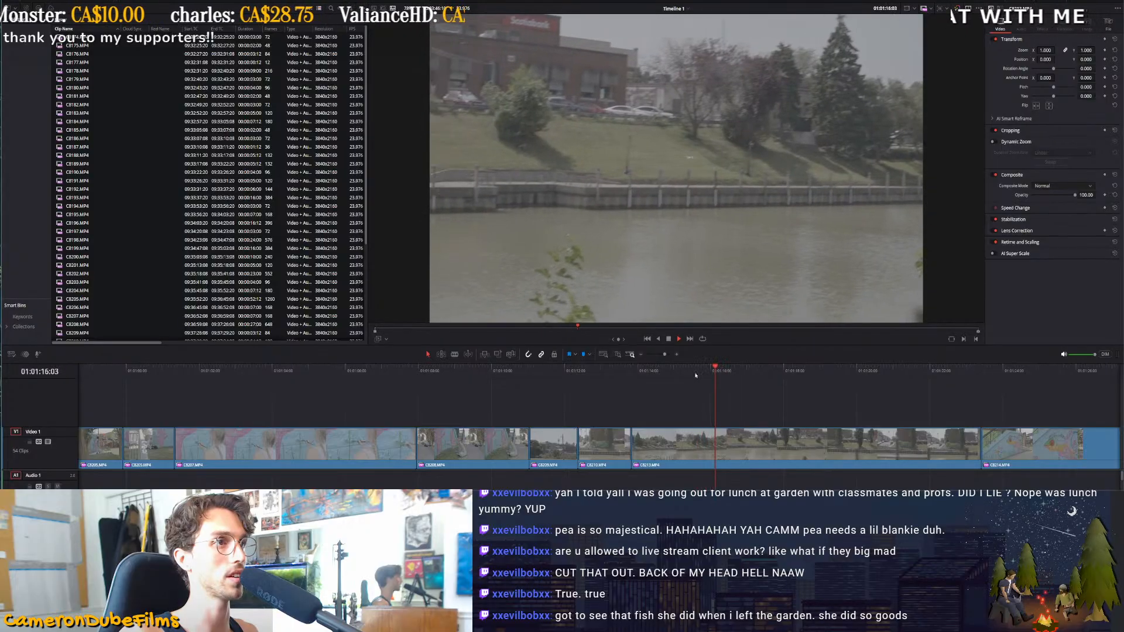
key("ctrl+shift+[")
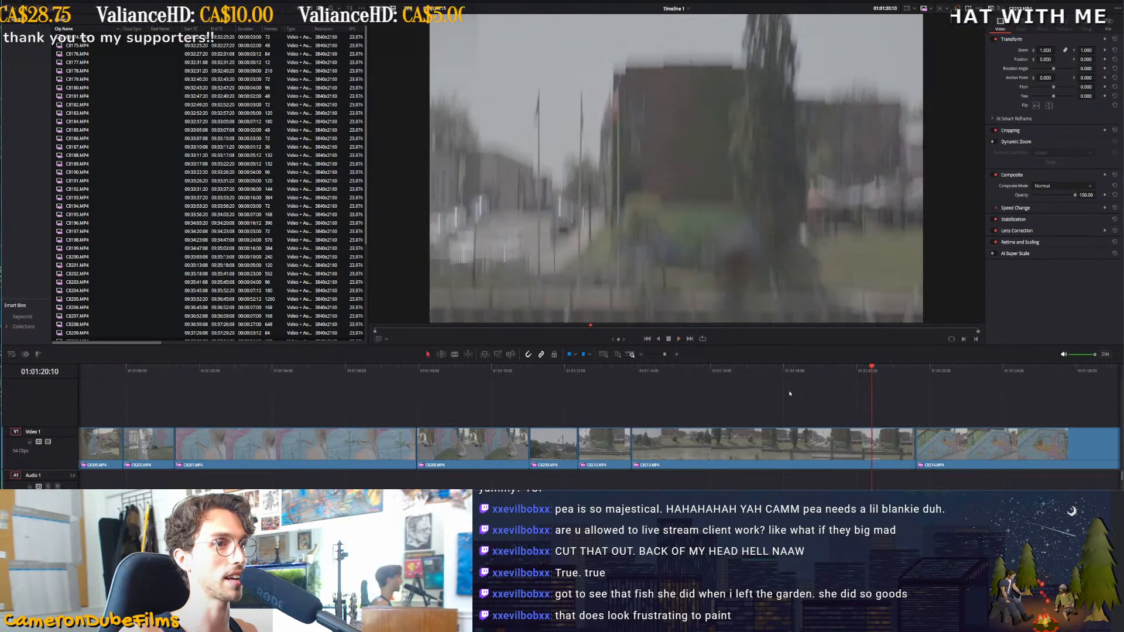
key("shift+]")
left_click(860, 373)
key("shift+]")
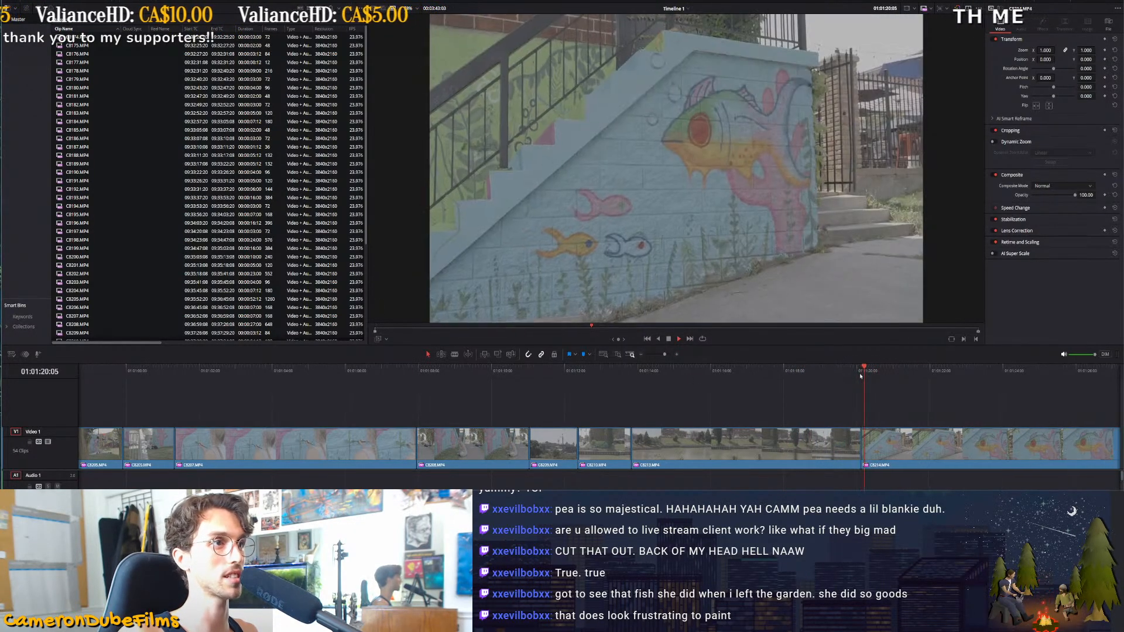
Split C8214.MP4 into two short pieces of the fish mural and delete the leftover footage
key("ctrl+minus")
key("ctrl+b")
left_click_drag(822, 373, 976, 373)
key("shift+[")
key("ctrl+b")
left_click(936, 445)
key("Delete")
Trim C8215.MP4 at its start and end to keep about one second
left_click_drag(888, 370, 949, 370)
key("ctrl+minus")
mouse_move(610, 373)
left_mouse_down()
mouse_move(643, 372)
mouse_move(621, 377)
left_mouse_up()
key("shift+[")
key("space")
key("shift+]")
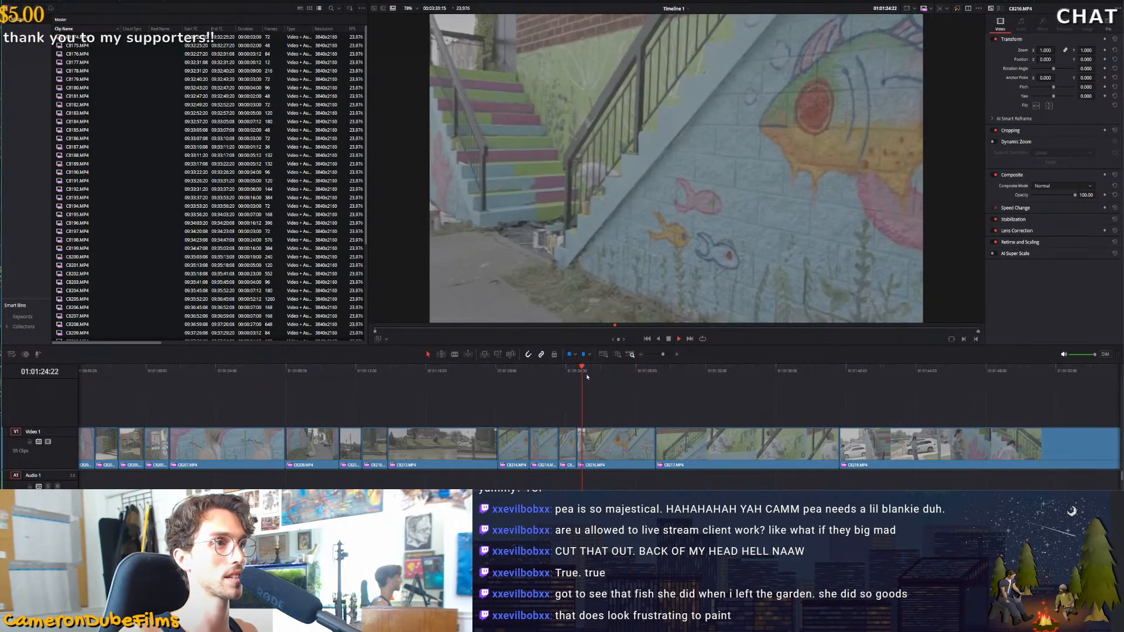
Trim both ends of C8216.MP4 to keep about two seconds of the small fish on the blue wall
left_click_drag(622, 384, 606, 384)
key("shift+[")
key("space")
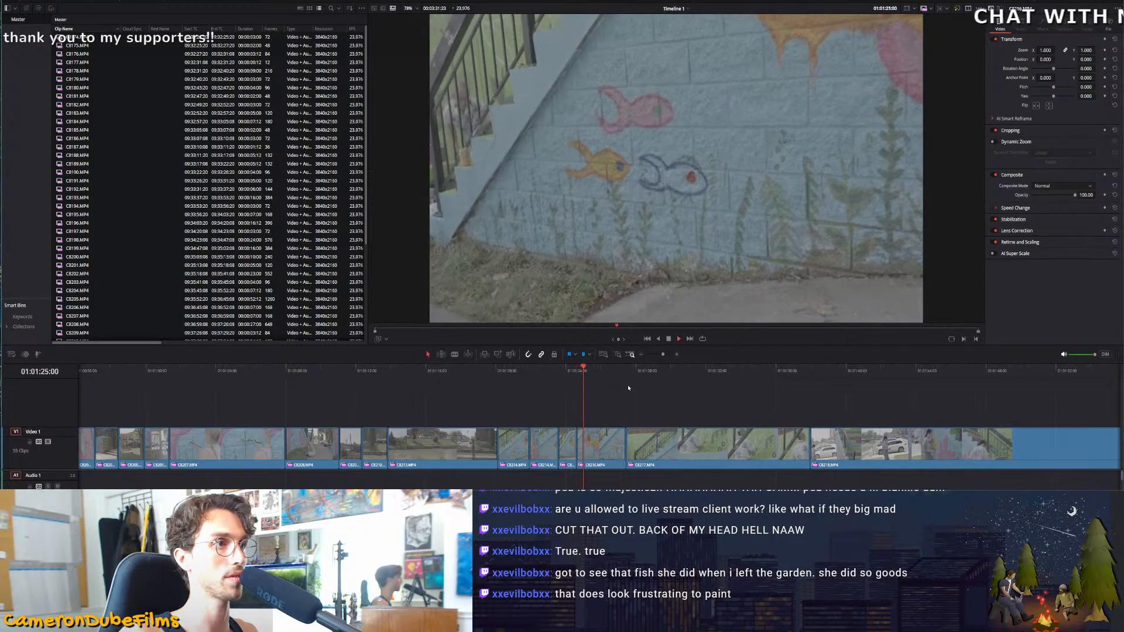
key("shift+]")
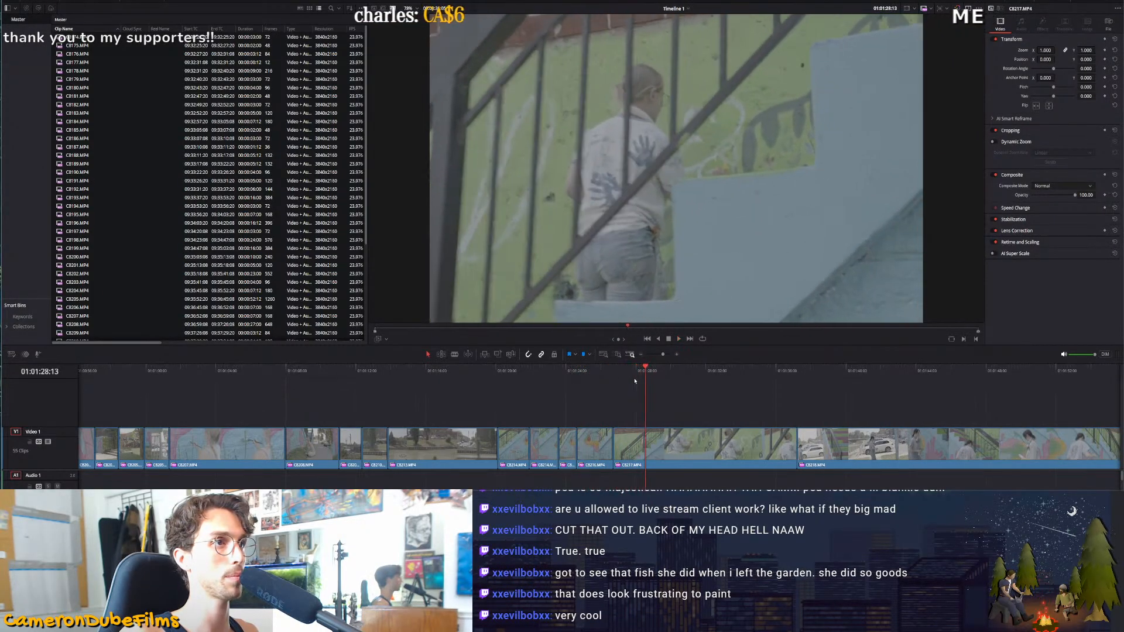
Split C8217.MP4 into two short pieces of the painter on the stairs and delete the leftover end
key("ctrl+b")
left_click_drag(667, 383, 886, 399)
key("ctrl+shift+[")
key("space")
key("Delete")
Trim the start of C8218.MP4, then split off a piece of the close spraying shot and trim the start of the remainder
key("ctrl+shift+[")
key("space")
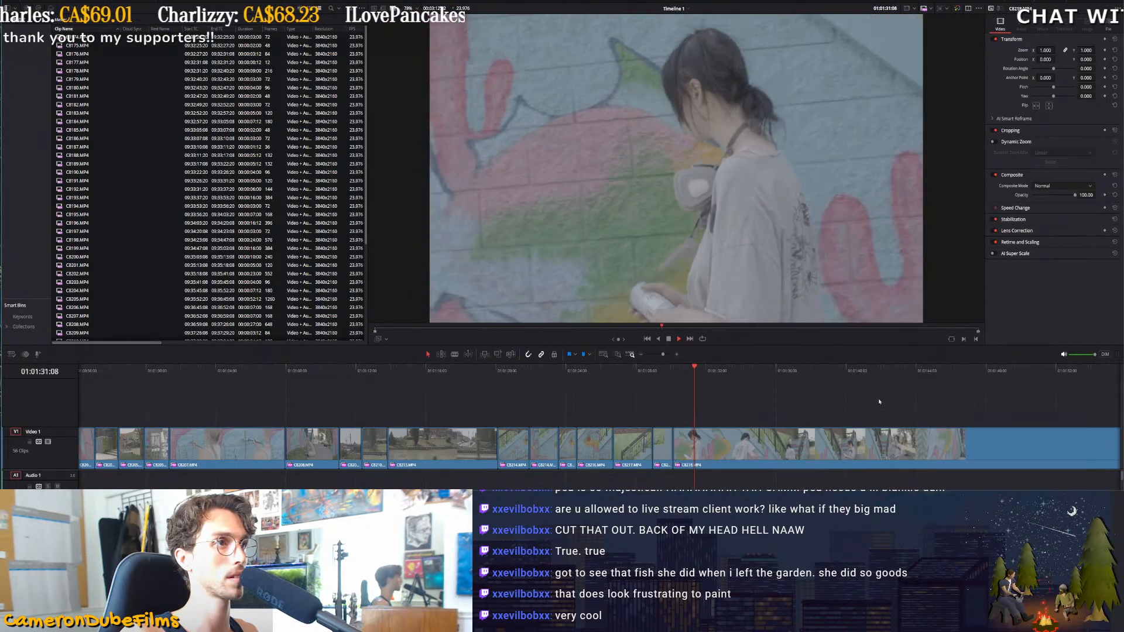
key("ctrl+b")
left_click_drag(721, 375, 855, 389)
key("ctrl+shift+[")
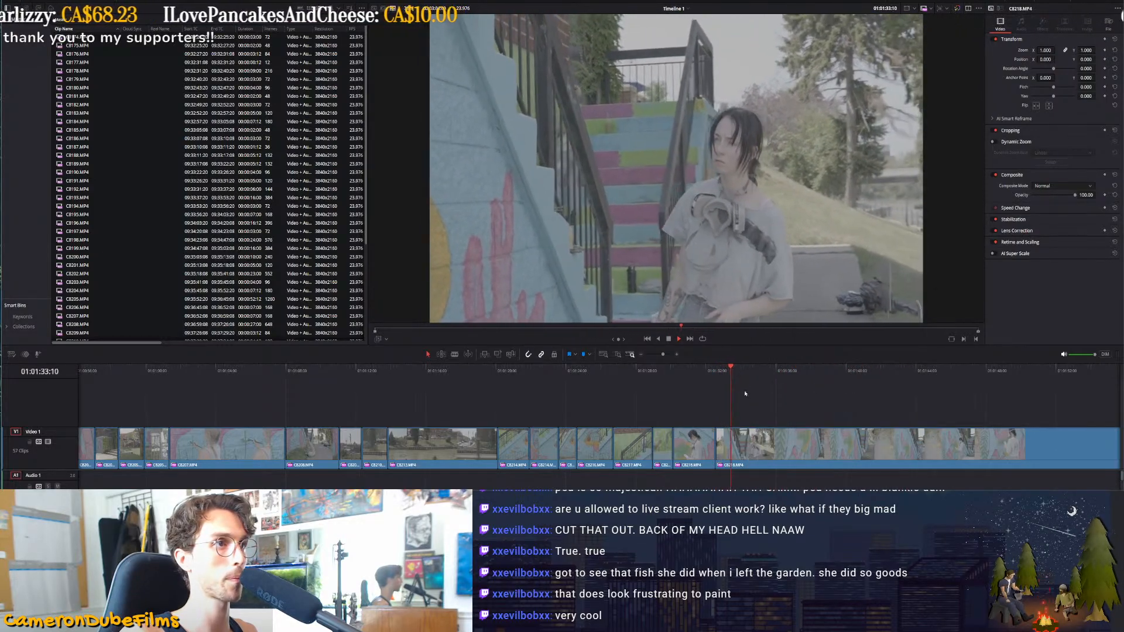
Split off about one second of C8218.MP4 with the woman before the coloured stairs and trim the start of the rest
key("ctrl+=")
key("ctrl+b")
left_click_drag(715, 376, 731, 380)
left_click_drag(796, 384, 826, 384)
key("ctrl+minus")
mouse_move(702, 384)
left_mouse_down()
mouse_move(819, 385)
mouse_move(790, 385)
left_mouse_up()
key("ctrl+shift+[")
key("space")
key("ctrl+equal")
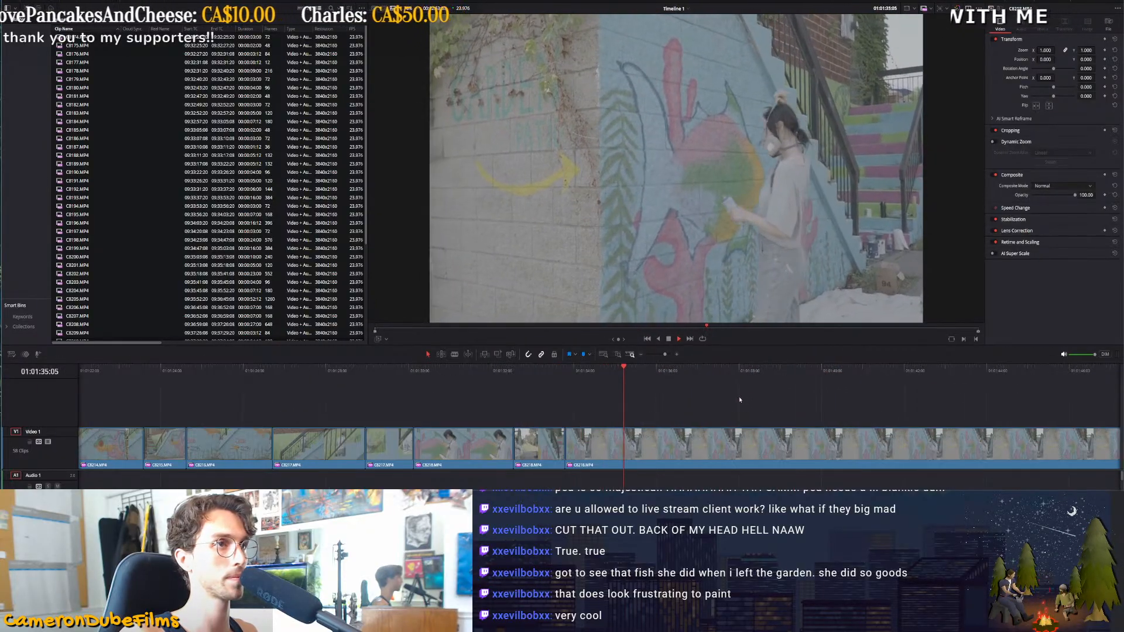
Split off about two and a half seconds of the wide spraying shot in C8218.MP4 and trim the start of the remainder
key("ctrl+b")
left_click_drag(675, 382, 896, 394)
key("ctrl+shift+[")
key("space")
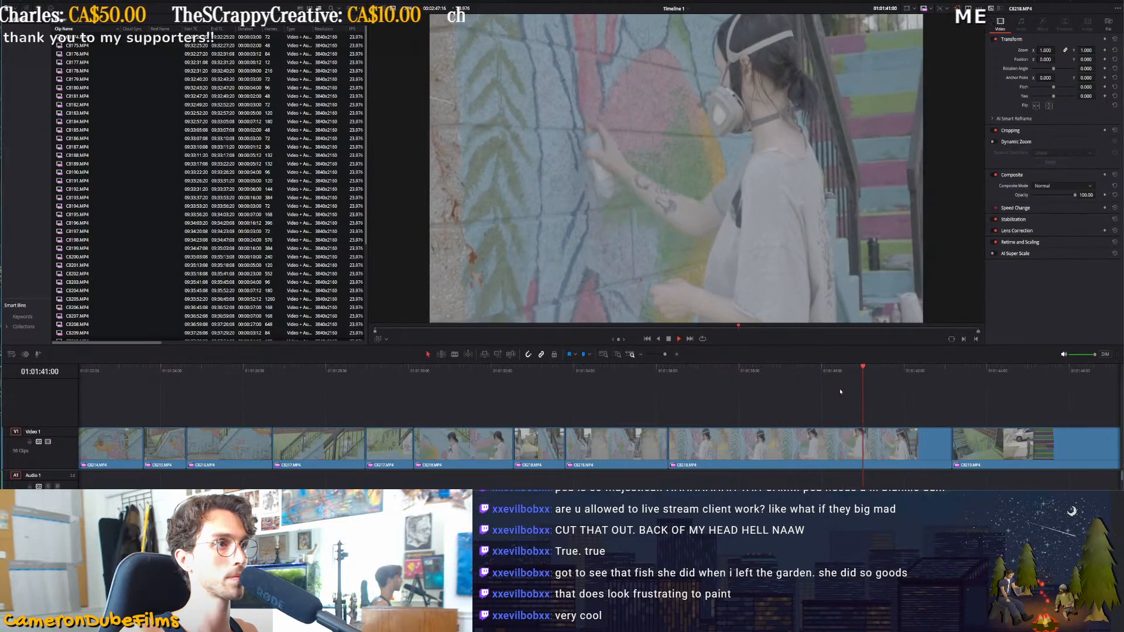
Split C8218.MP4 after the last close spraying shot, delete the leftover end and close the gap
key("space")
key("ctrl+b")
left_click(913, 370)
left_click(901, 451)
key("BackSpace")
left_click(901, 452)
key("BackSpace")
Review the opening of C8219.MP4, trim its start and play back the remaining shot of the stairs and green wall
left_click(887, 375)
key("space")
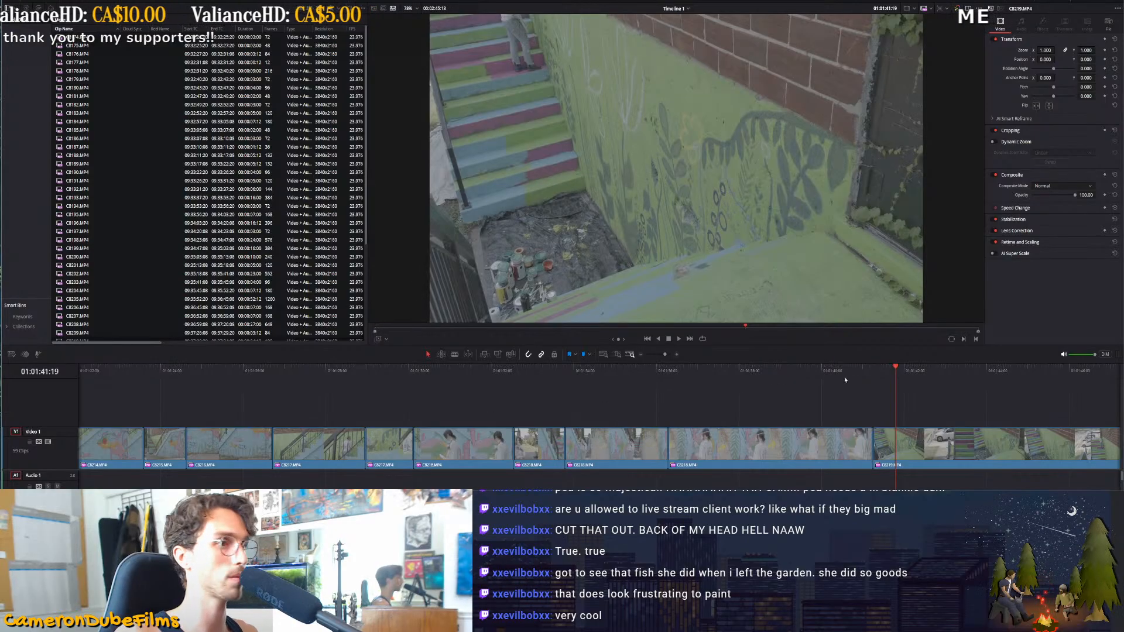
left_click(873, 373)
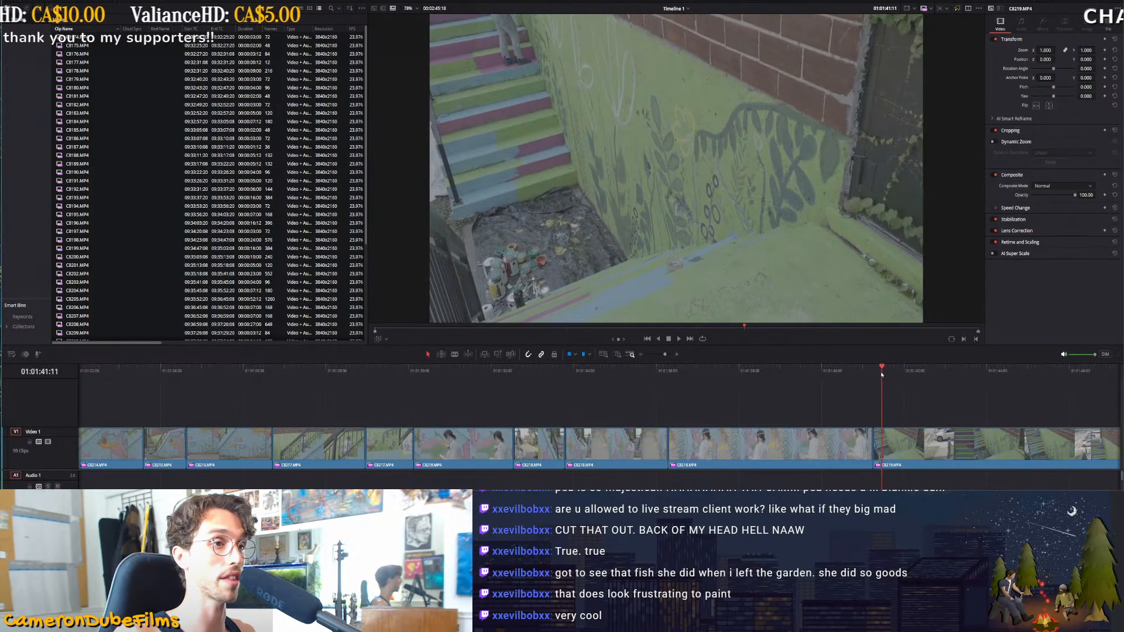
mouse_move(873, 373)
left_mouse_down()
mouse_move(854, 373)
mouse_move(1007, 391)
mouse_move(981, 386)
left_mouse_up()
key("ctrl+shift+[")
key("space")
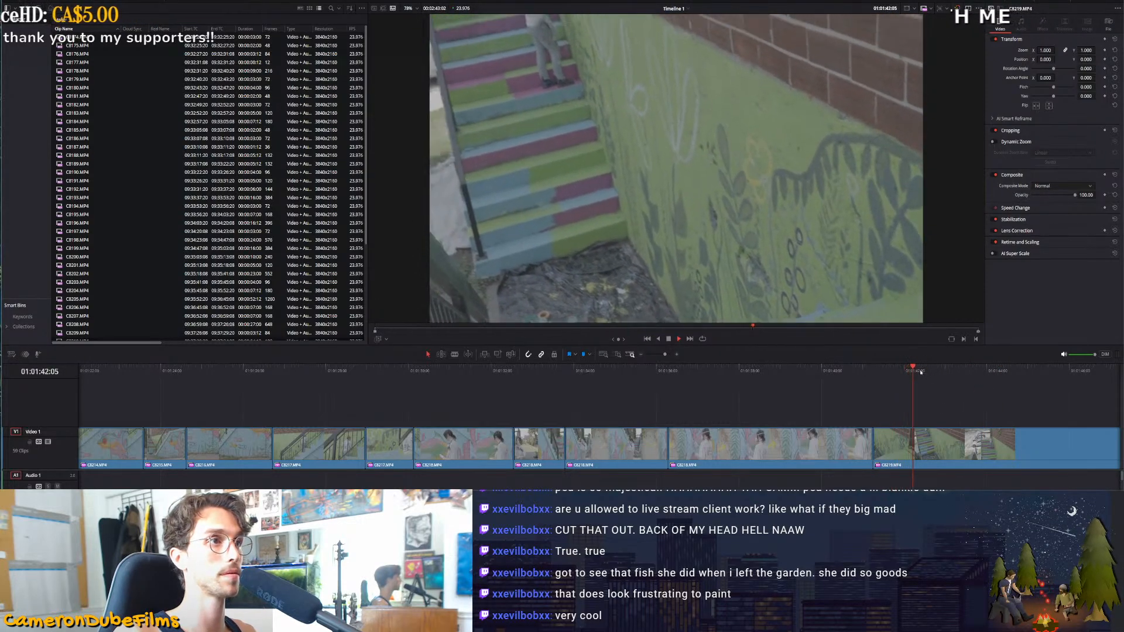
Review the rest of C8219.MP4 after the stairs shot and ripple-delete that leftover piece
scroll(915, 377, "down", 1)
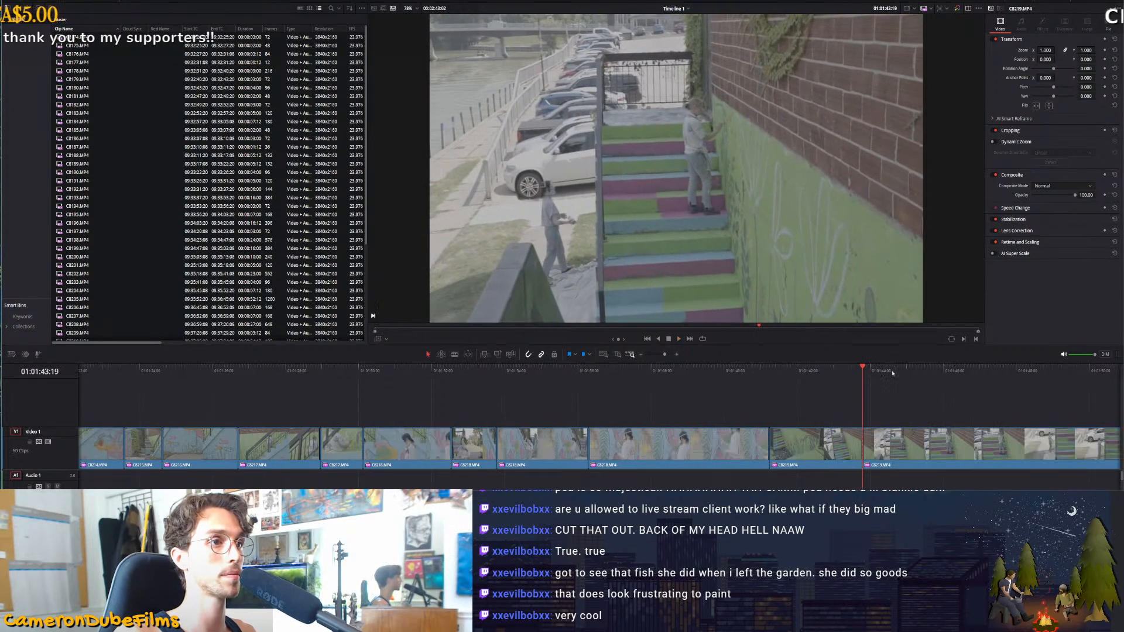
scroll(866, 371, "down", 2)
left_click_drag(785, 372, 853, 373)
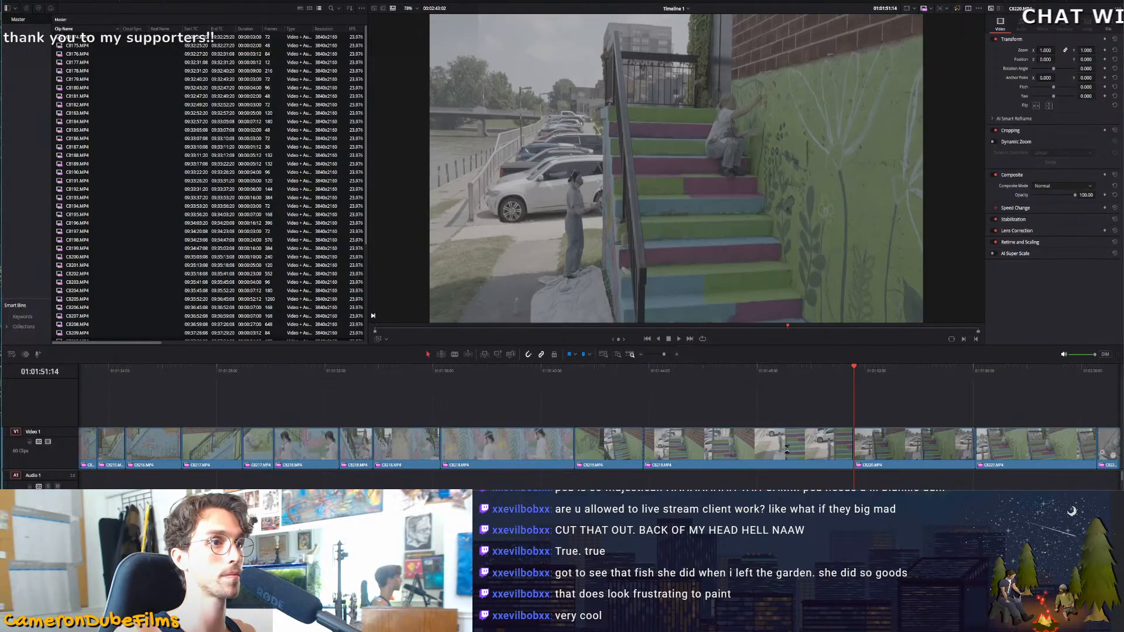
left_click(781, 439)
key("Delete")
Review C8220.MP4 and C8221.MP4 on the timeline and delete both clips
key("space")
left_click_drag(676, 372, 743, 372)
left_click_drag(706, 403, 690, 441)
key("Delete")
key("space")
left_click_drag(678, 374, 745, 393)
left_click(708, 452)
key("BackSpace")
left_click(706, 449)
key("space")
key("BackSpace")
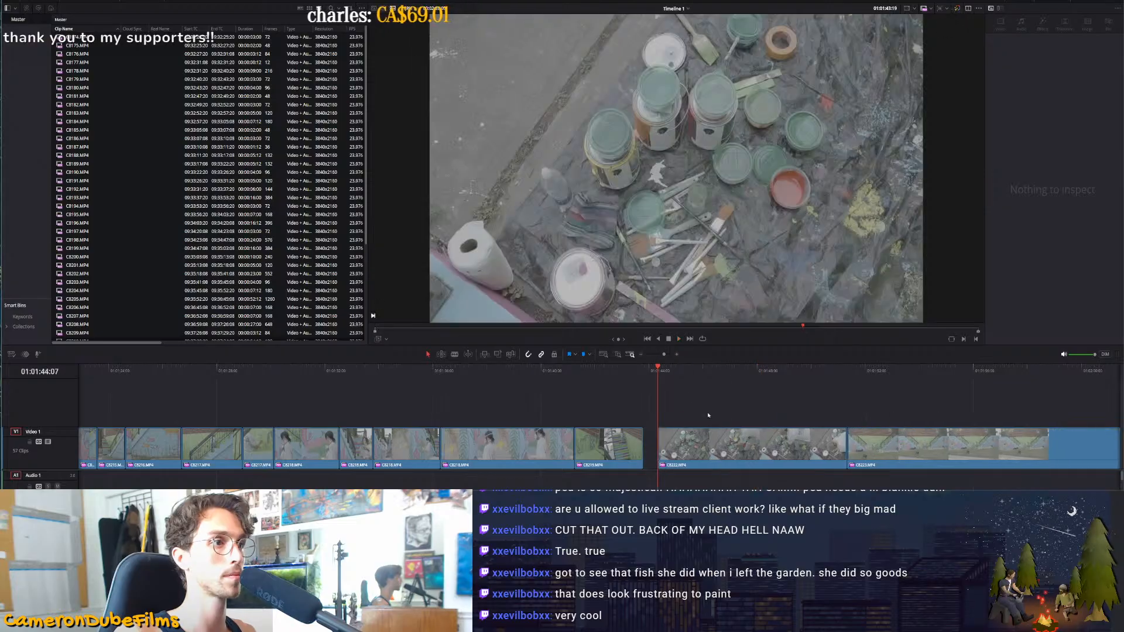
Trim the start of the overhead paint-can shot in C8222.MP4 and delete the leftover end of the clip
key("space")
left_click_drag(667, 380, 660, 380)
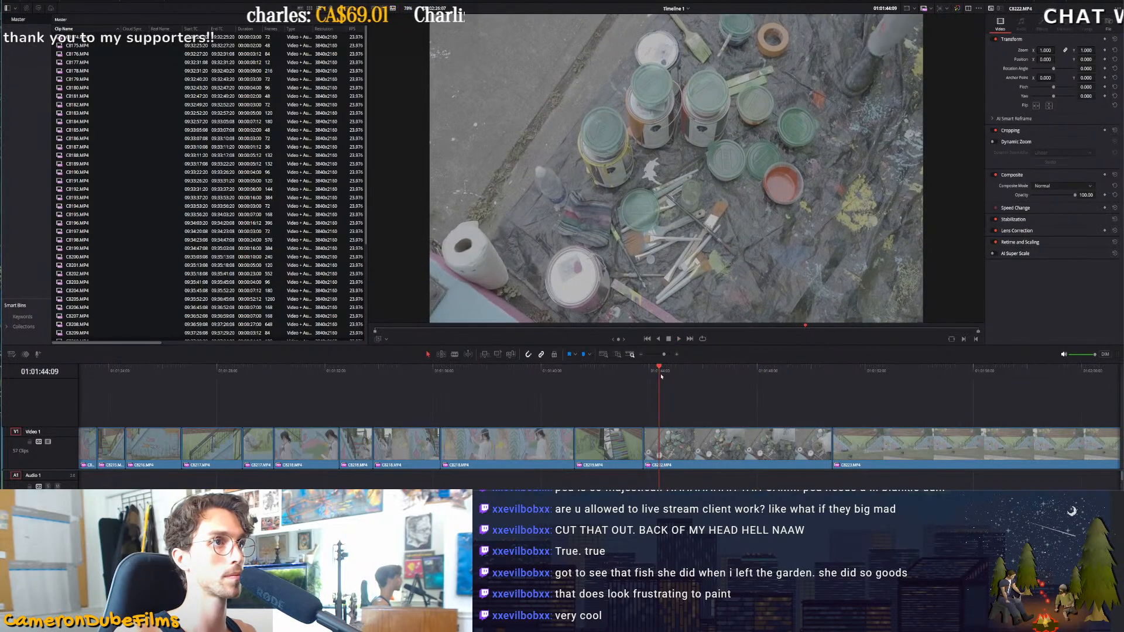
key("ctrl+shift+[")
key("space")
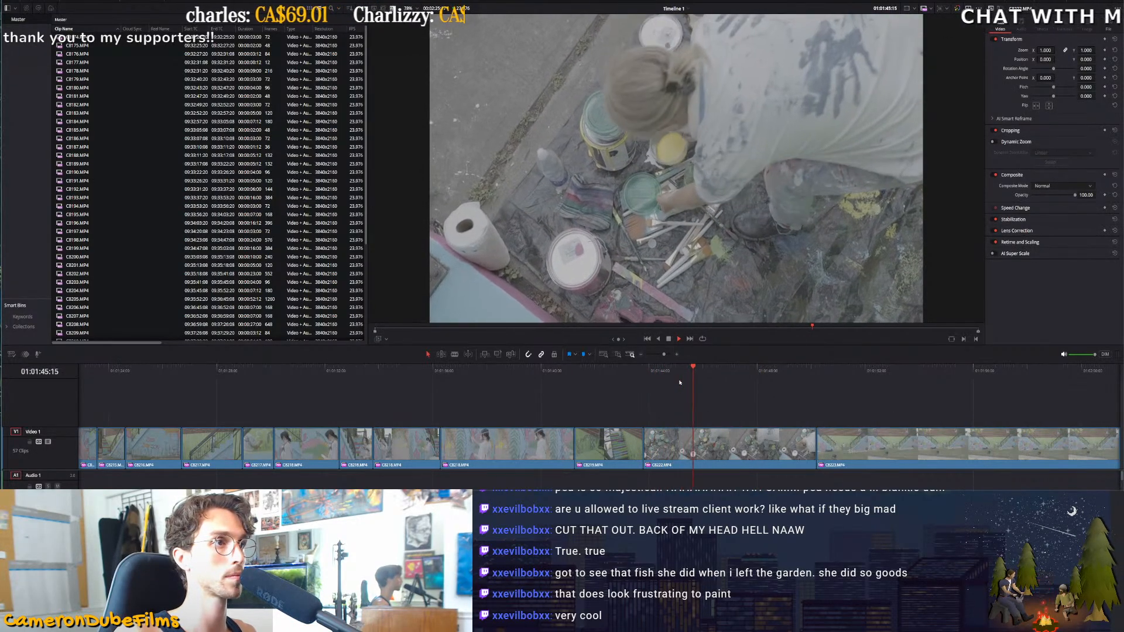
left_click(773, 446)
left_click_drag(757, 376, 874, 375)
key("Delete")
Review C8223.MP4 and C8224.MP4 at the end of the timeline and delete both clips
key("space")
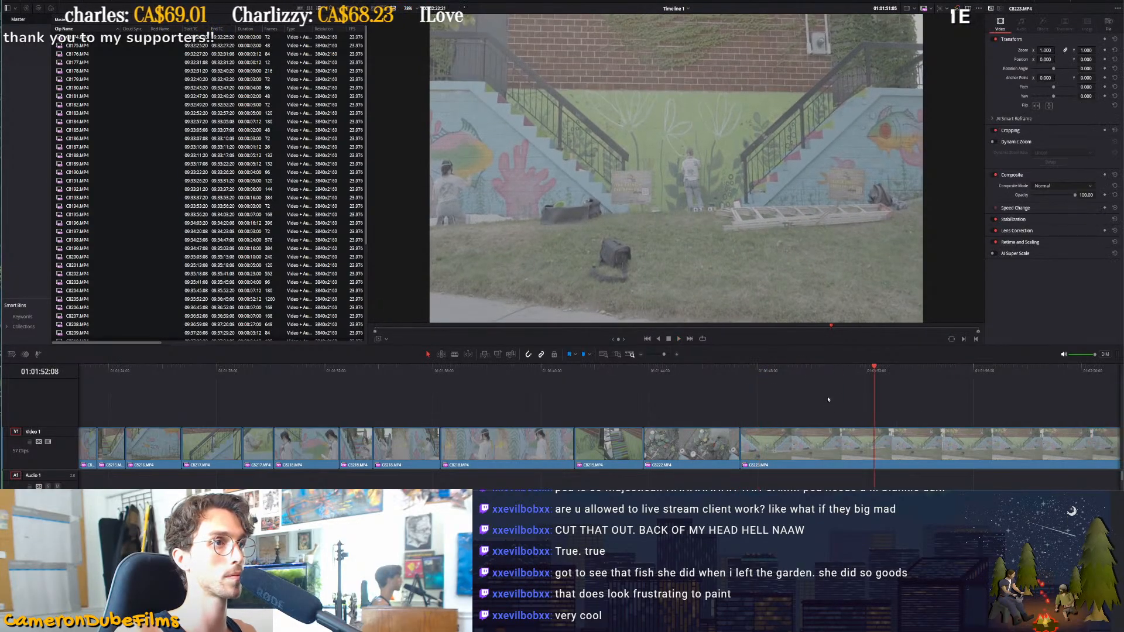
key("ctrl+minus")
left_click_drag(651, 377, 793, 383)
left_click(791, 446)
key("Delete")
key("space")
left_click_drag(567, 377, 679, 403)
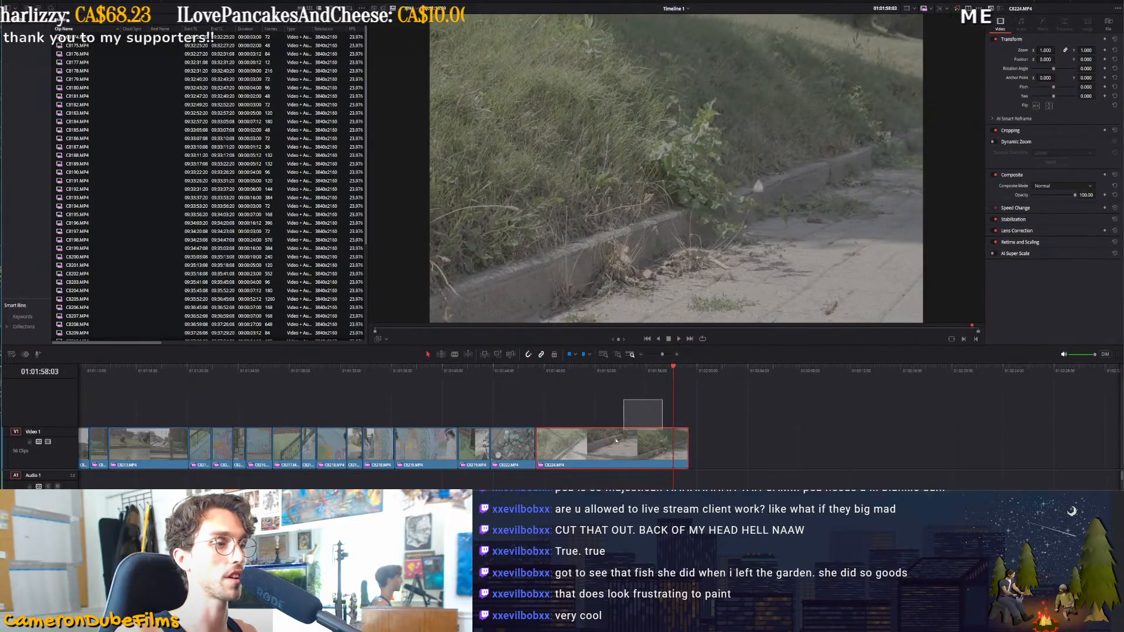
key("Delete")
key("shift+z")
Open the first clip for colour grading and reshape the custom curve on node 05, lowering its lower midtones and shifting the upper point toward the shadows
left_click(228, 380)
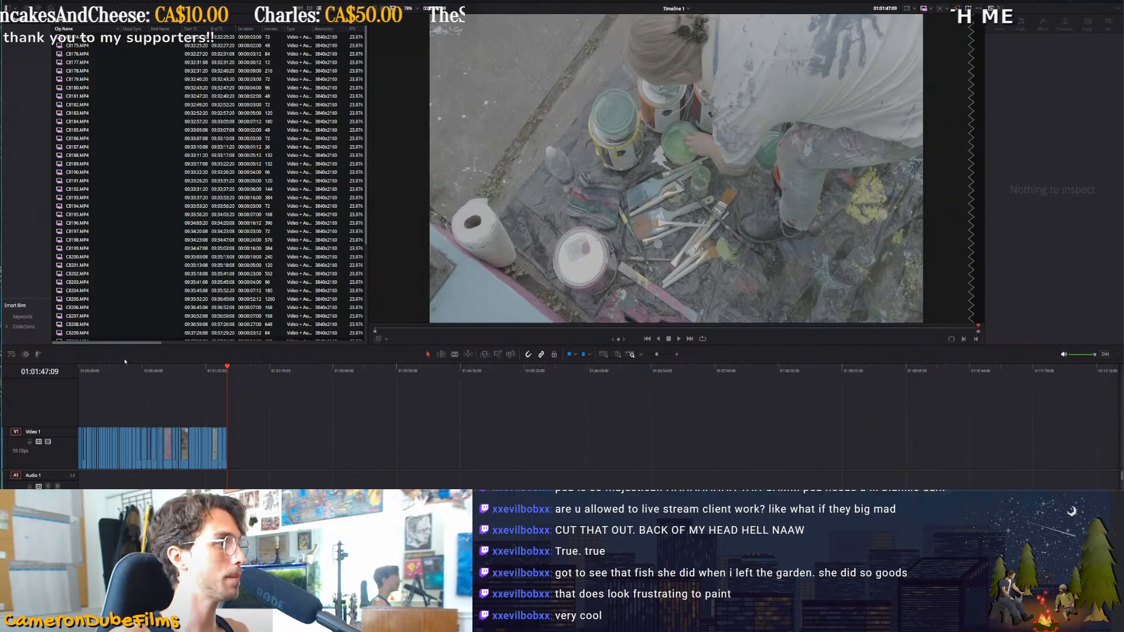
key("Home")
key("shift+6")
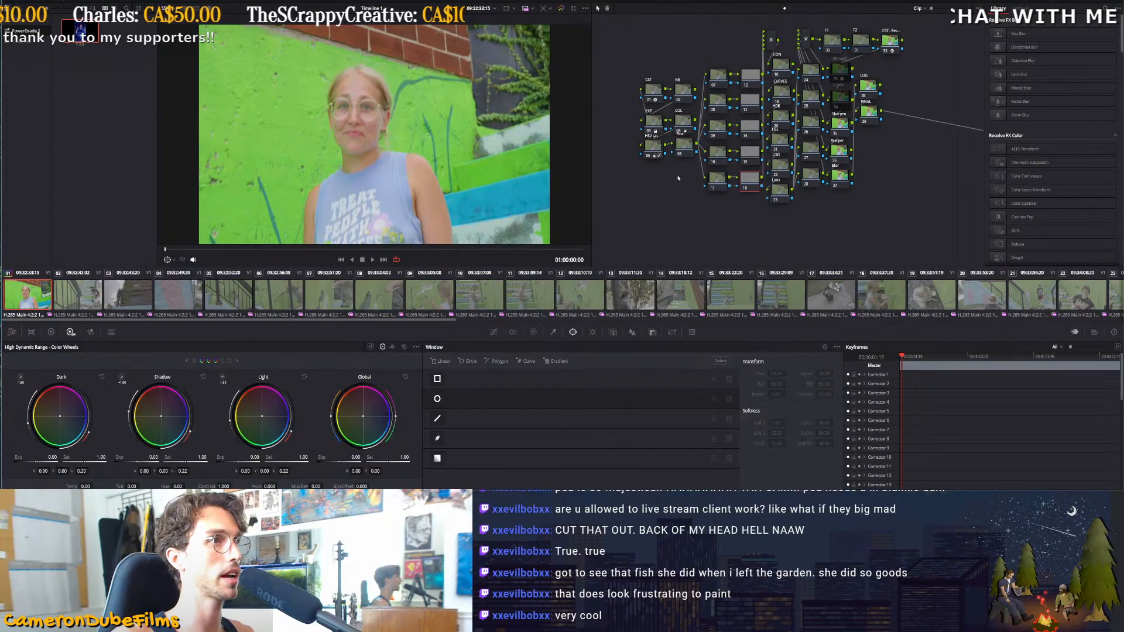
left_click(654, 156)
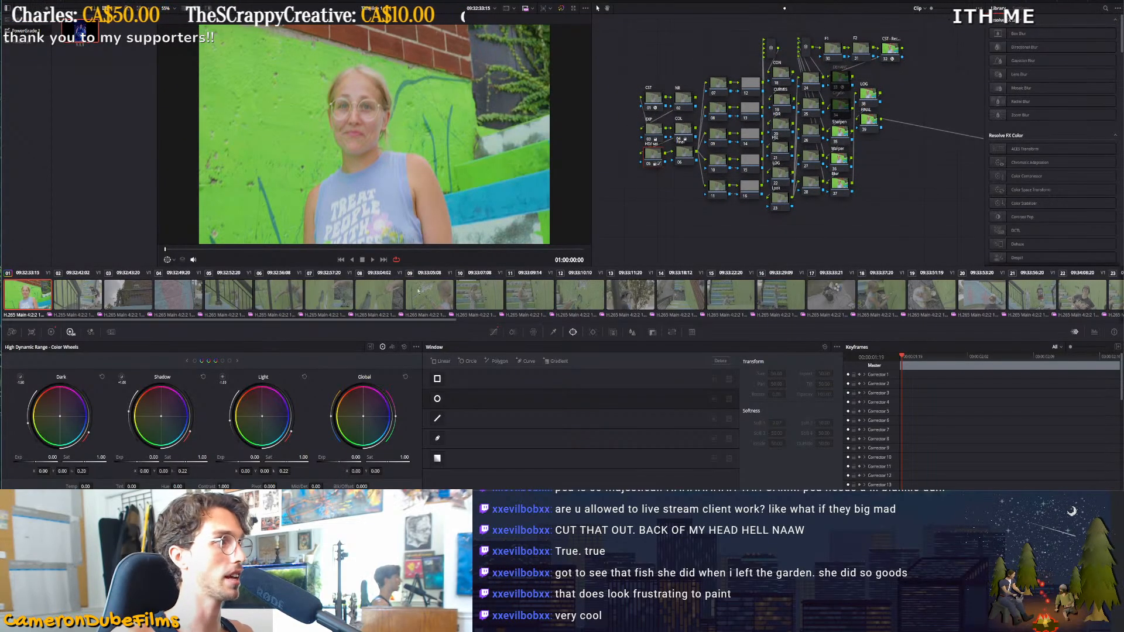
left_click(51, 332)
left_click(493, 333)
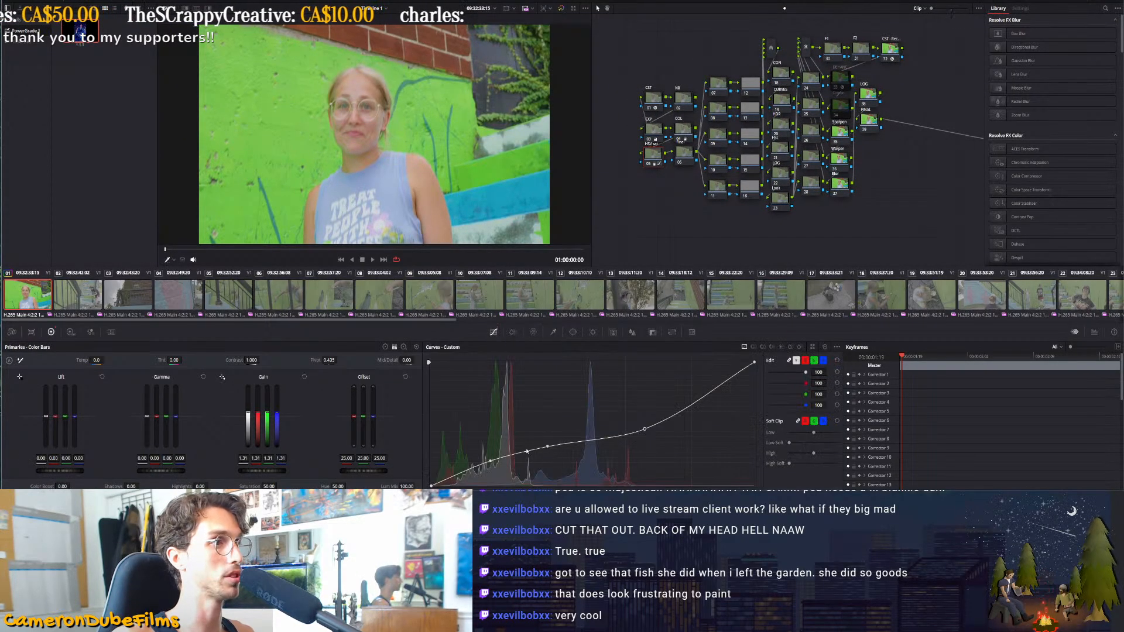
left_click_drag(491, 462, 549, 461)
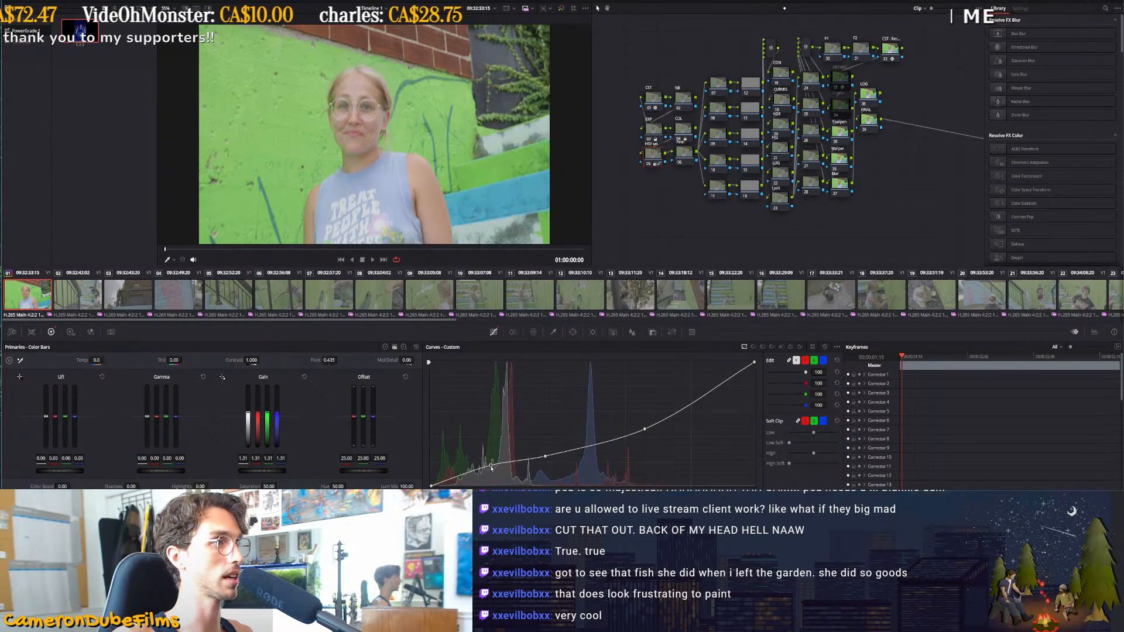
left_click_drag(644, 435, 615, 432)
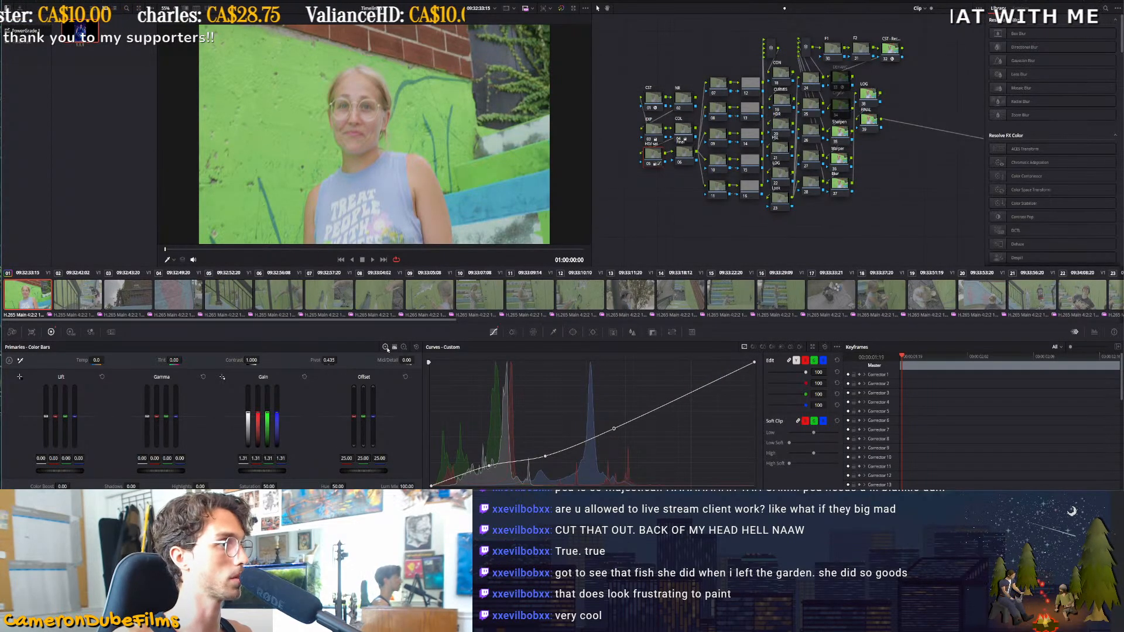
Lower the gain on node 05 of the first clip to about 1.16 and toggle the node to compare the image
left_click(386, 348)
left_click_drag(262, 470, 251, 471)
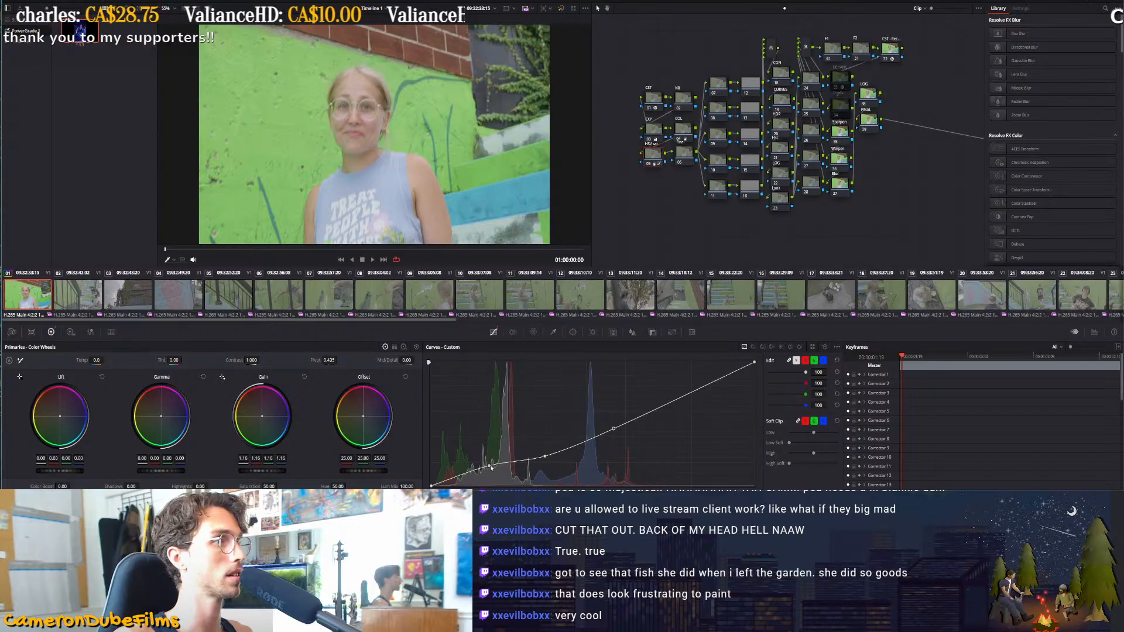
key("ctrl+d")
key("ctrl+d")
key("ctrl+d")
key("ctrl+d")
key("ctrl+d")
key("ctrl+d")
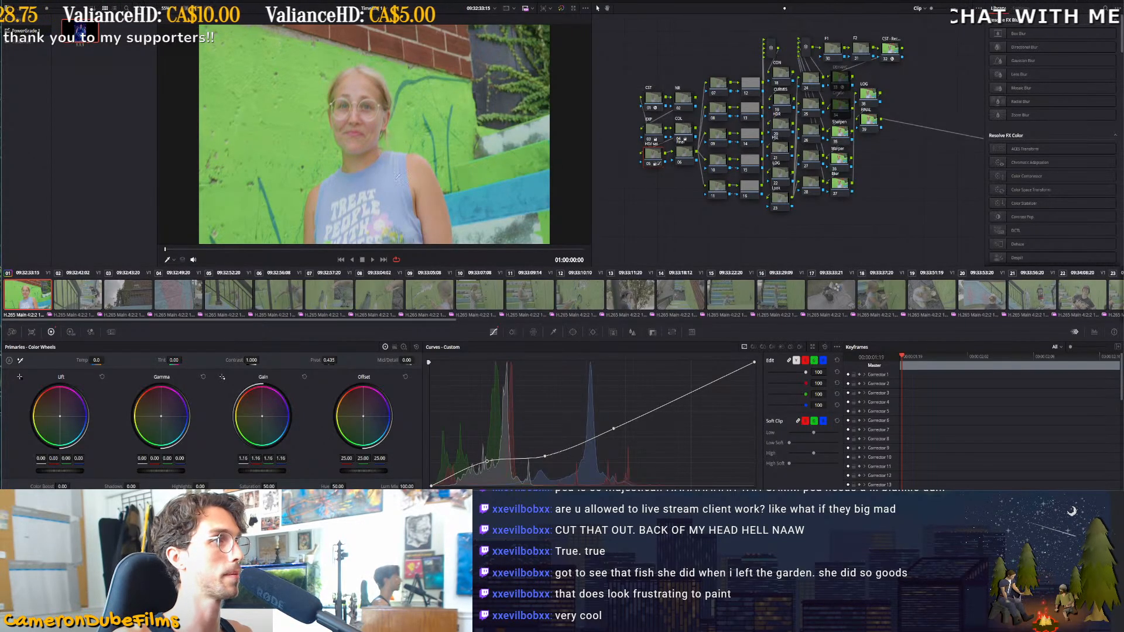
Enable node 34 on the first clip and set its key output gain to 0.422
left_click(844, 109)
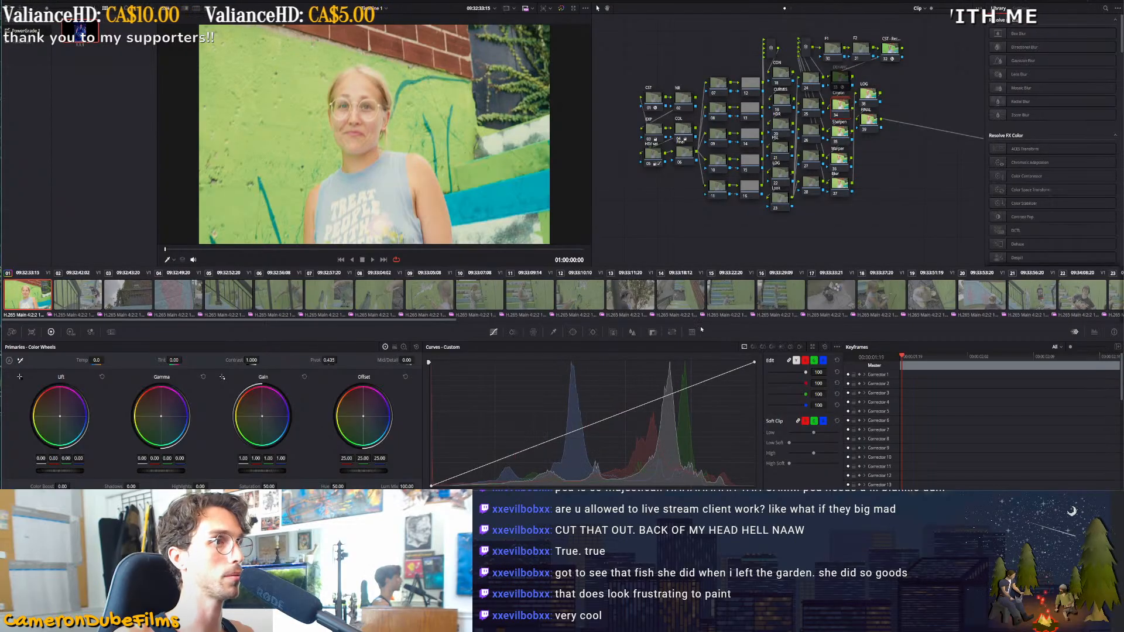
left_click(653, 332)
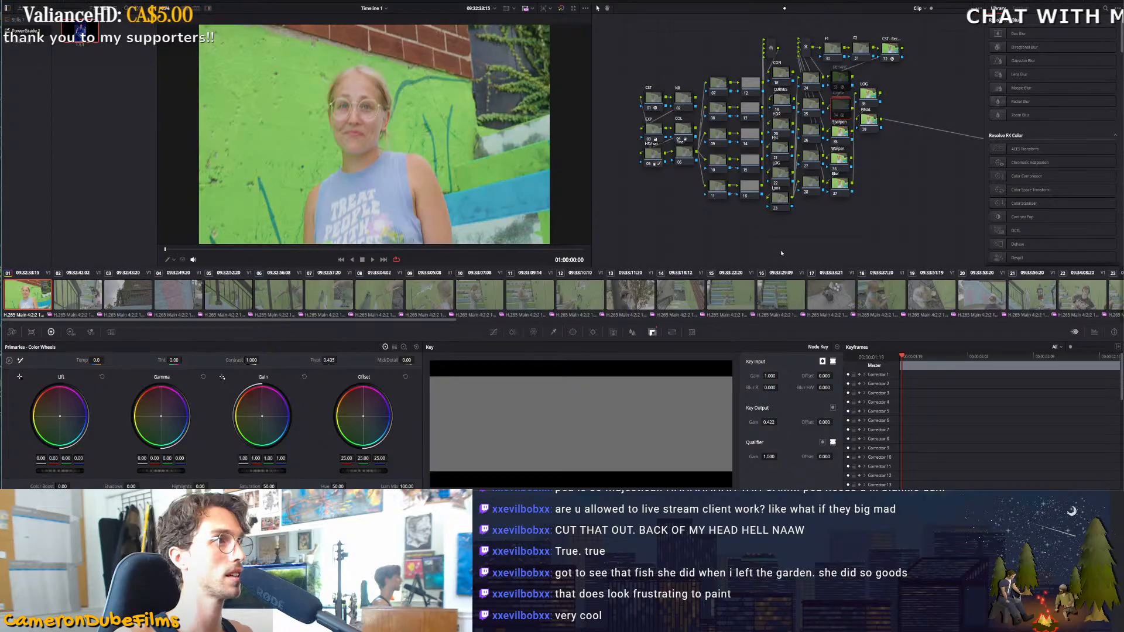
Select the COL node, open the vectorscope and waveform in a floating window, and play the first clip zoomed in on the woman's face
left_click(683, 133)
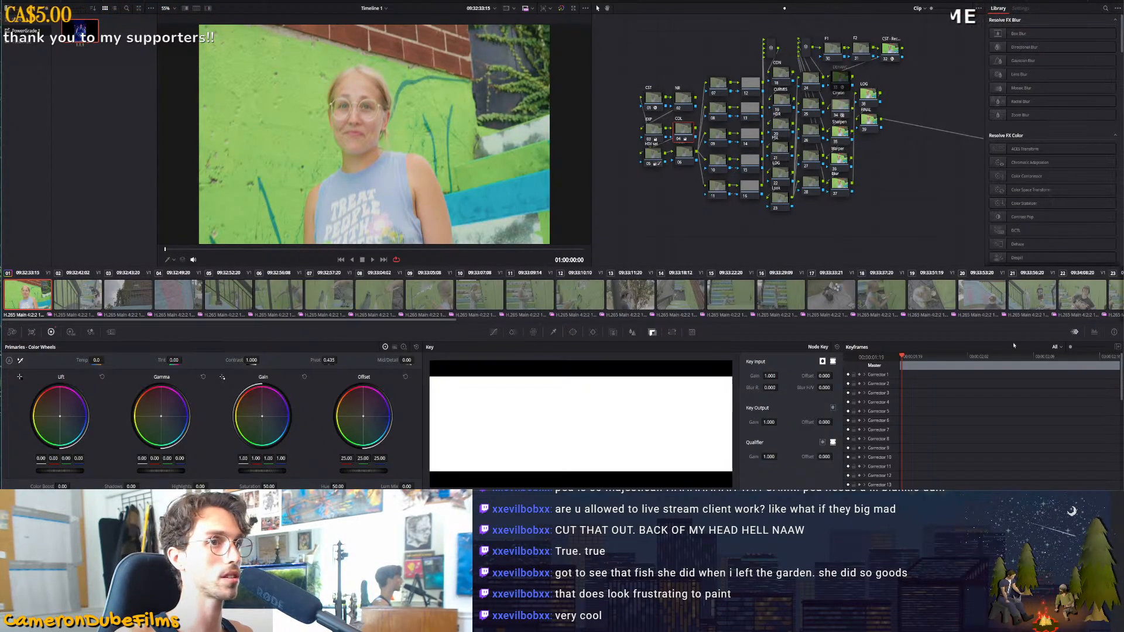
left_click(1094, 332)
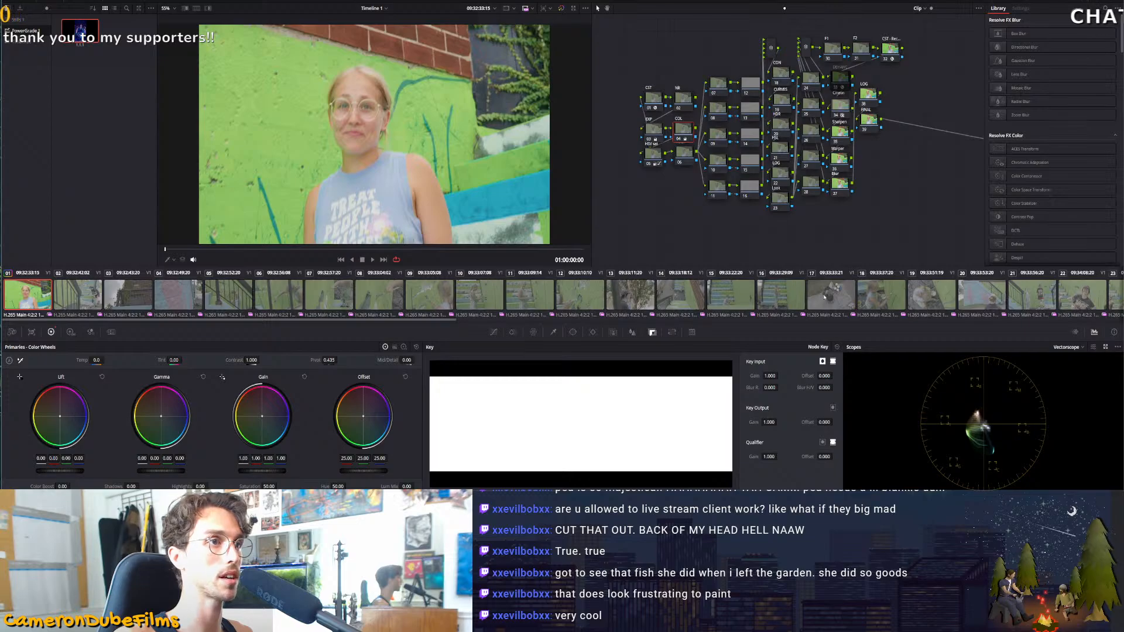
key("ctrl+shift+w")
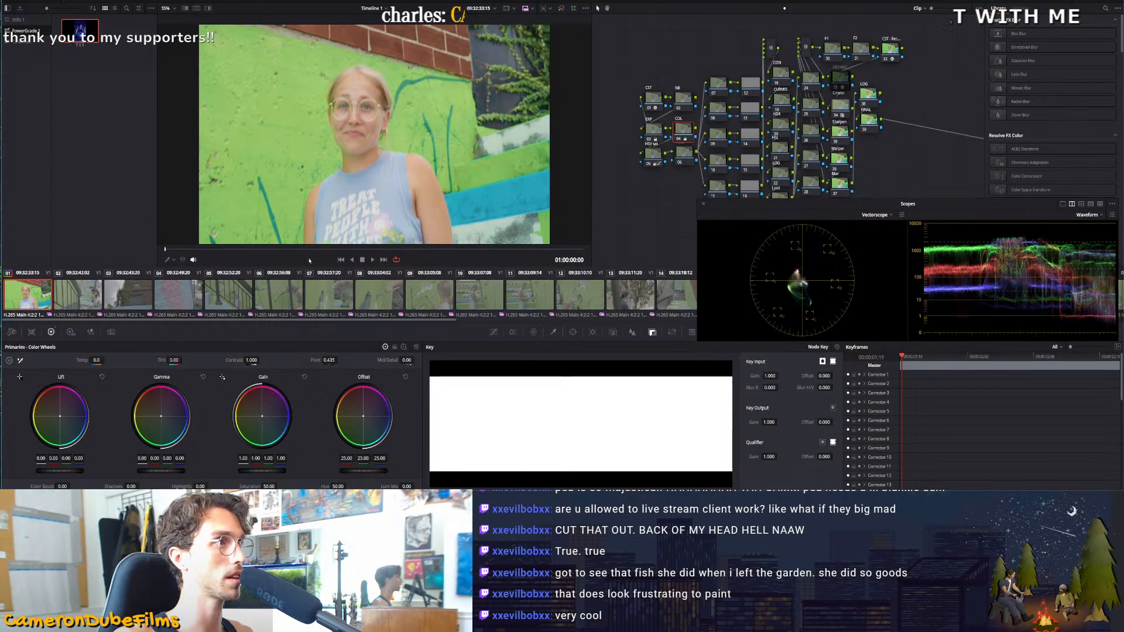
scroll(374, 134, "up", 6)
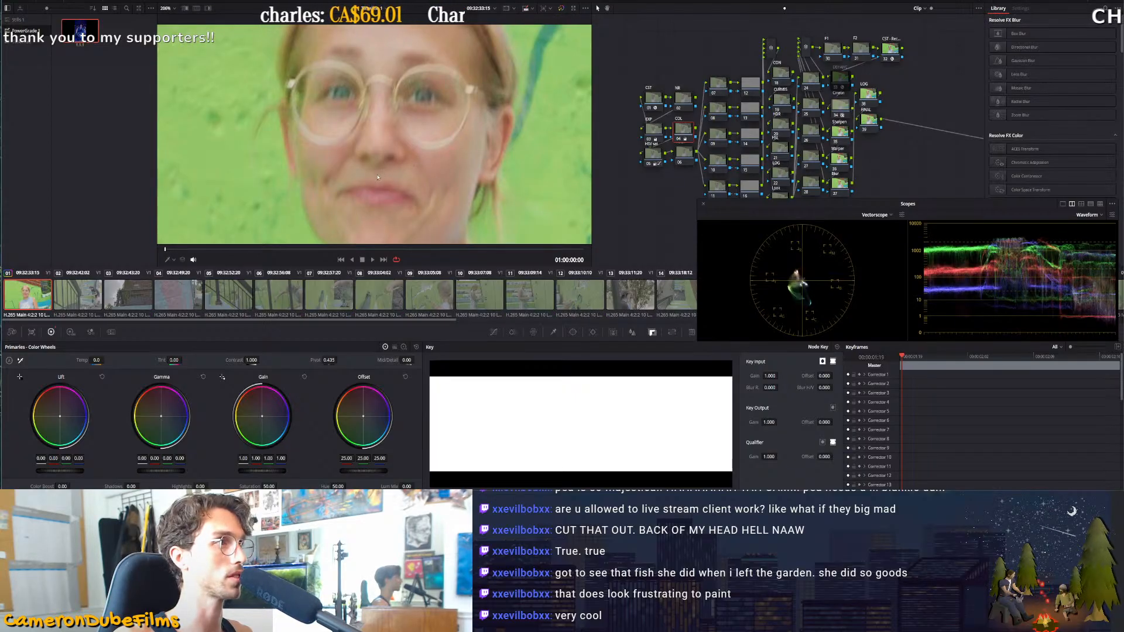
key("space")
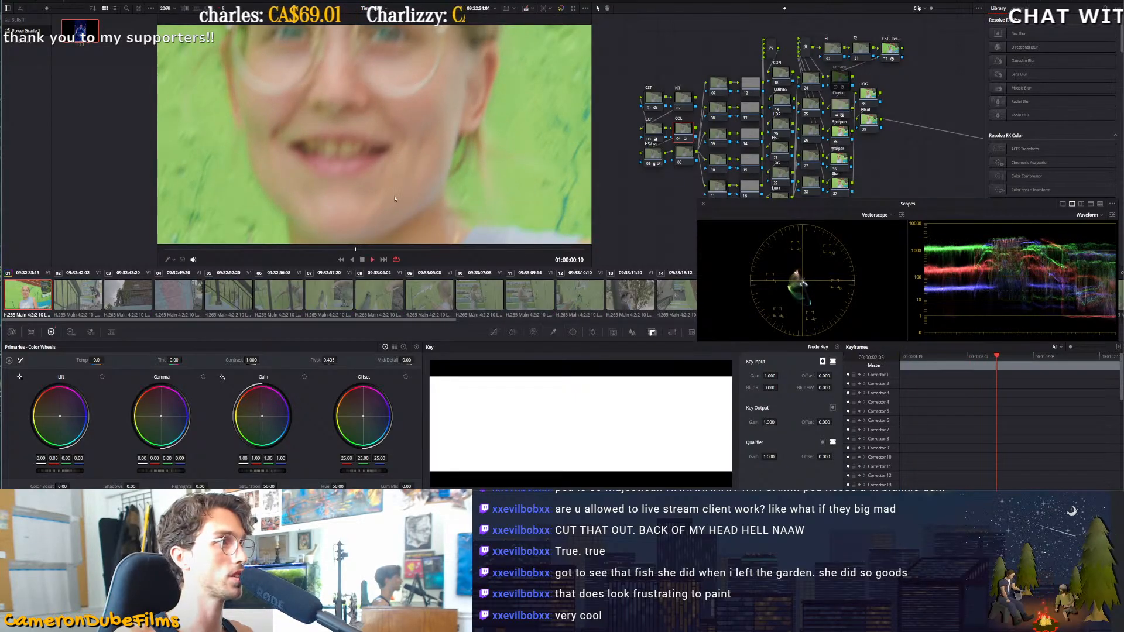
scroll(394, 199, "down", 2)
scroll(397, 196, "down", 1)
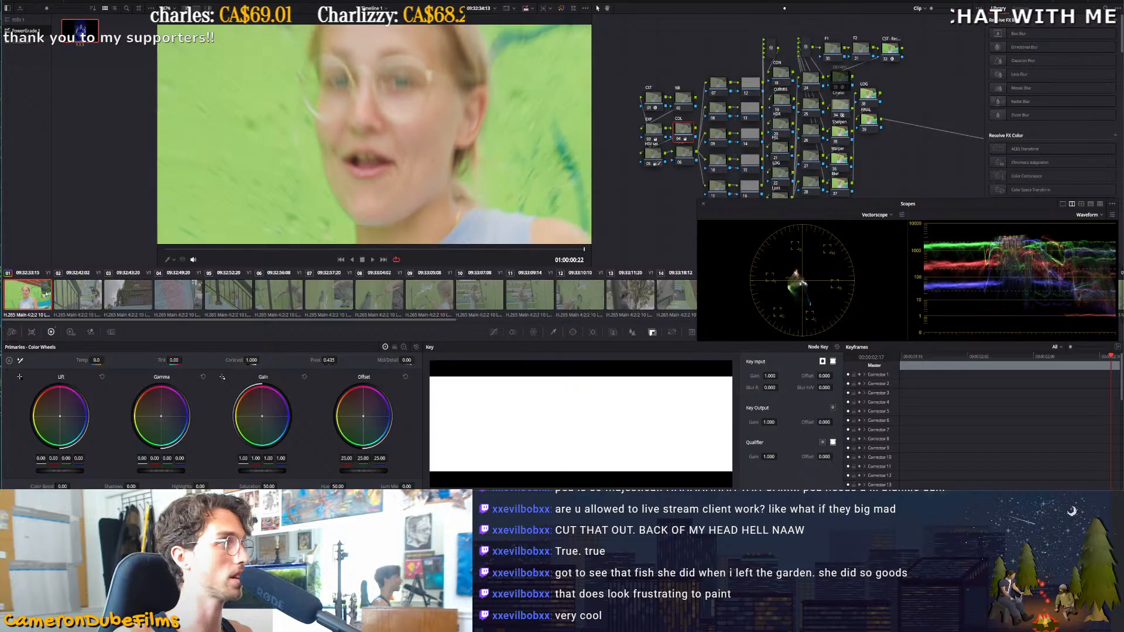
Apply the first clip's grade to the second clip, adjust its gain colour balance and play the stairs shot
left_click(100, 301)
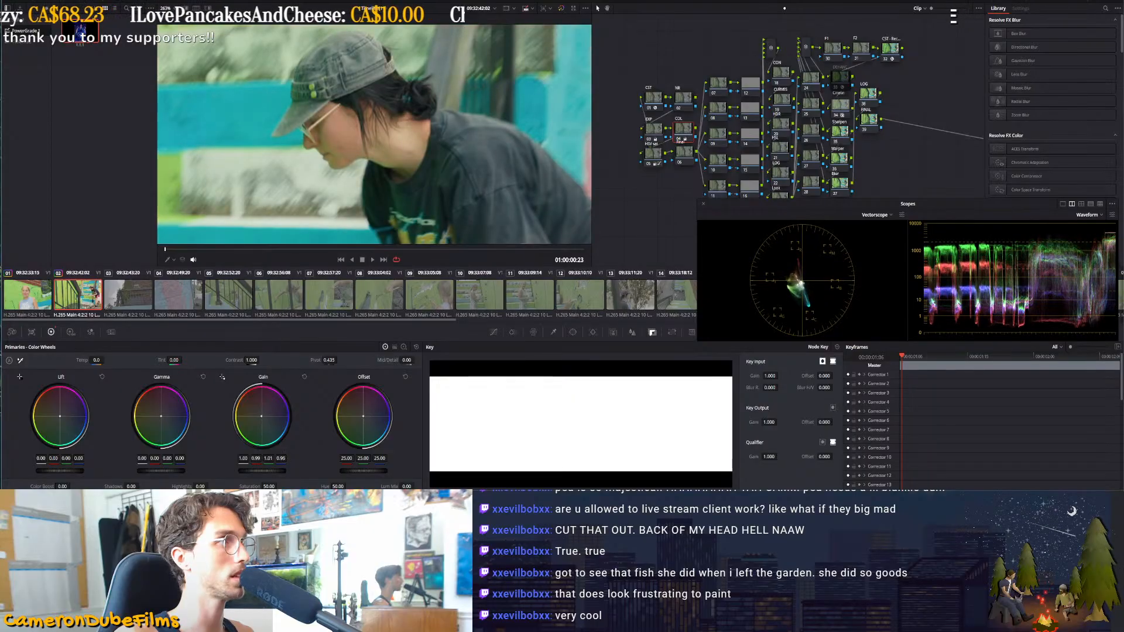
left_click_drag(261, 417, 260, 414)
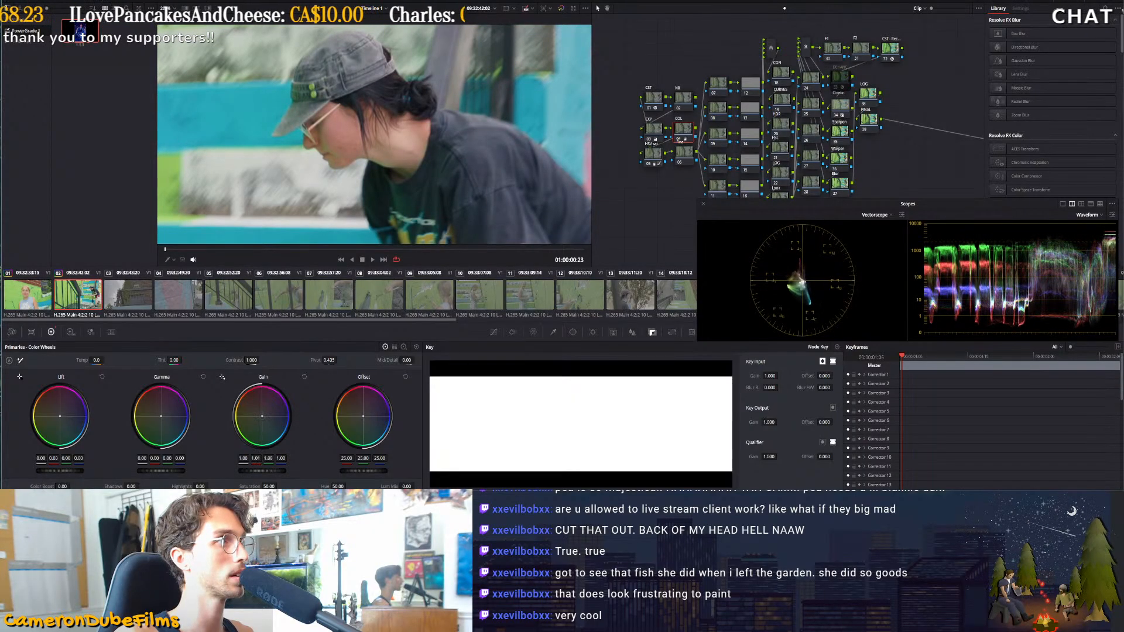
left_click(372, 260)
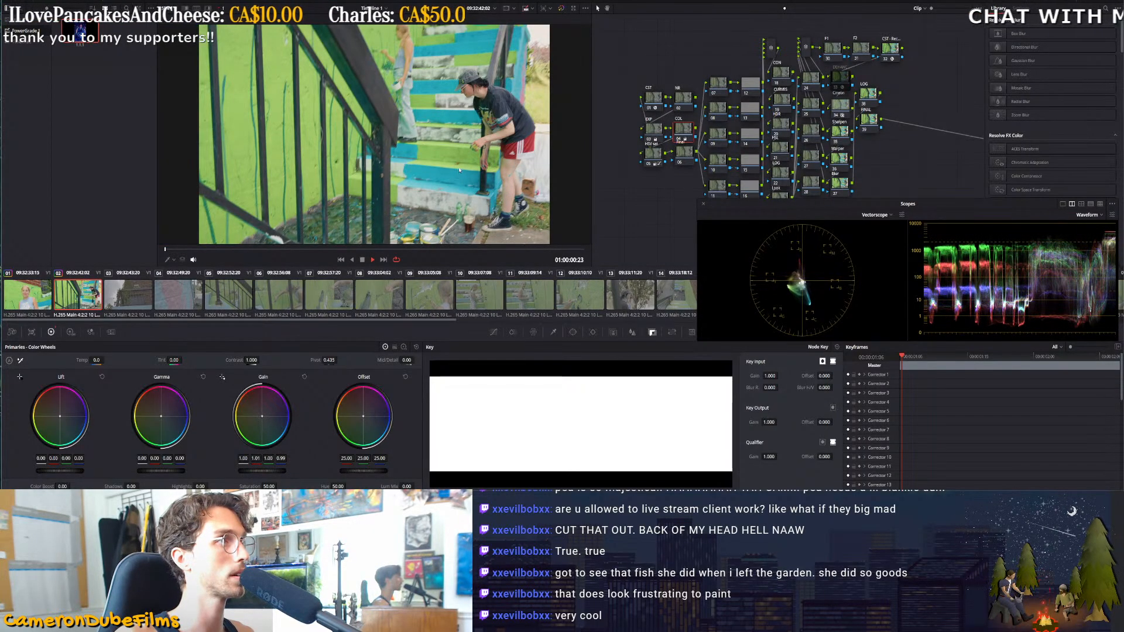
key("space")
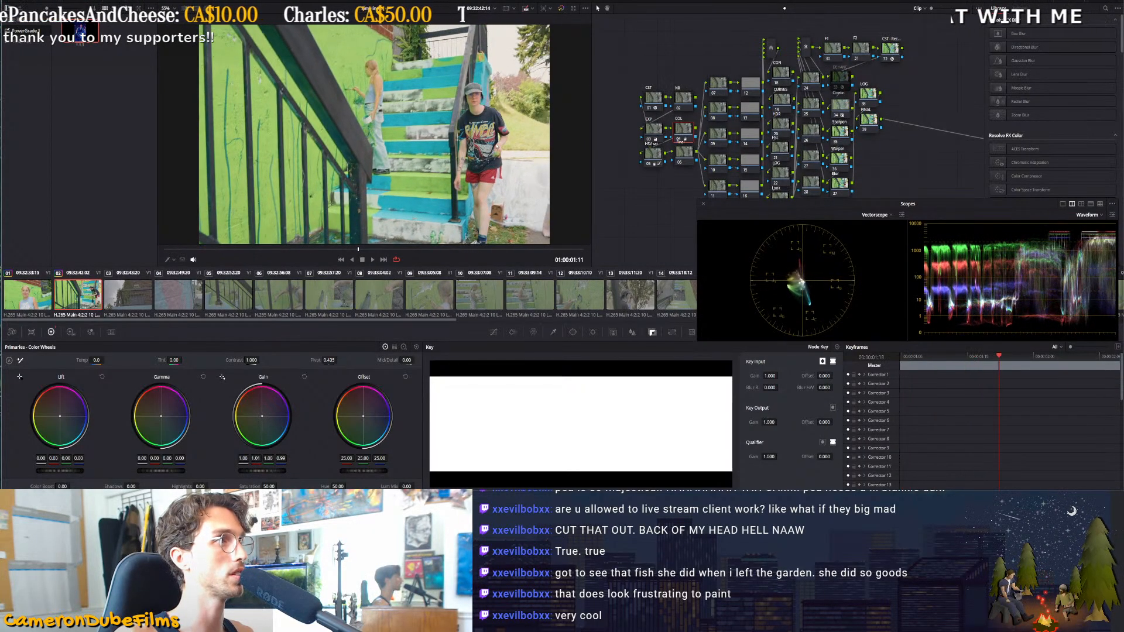
Lower the second clip's gamma to -0.03 and lift to -0.01, and play the shot
left_click(848, 107)
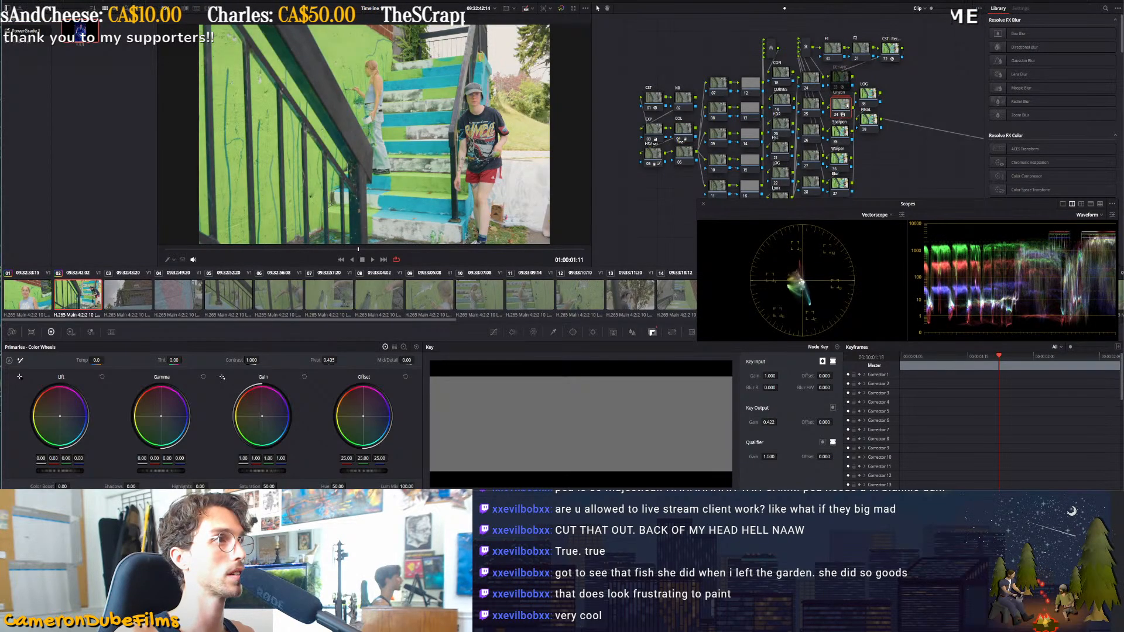
left_click(684, 130)
left_click_drag(180, 470, 161, 470)
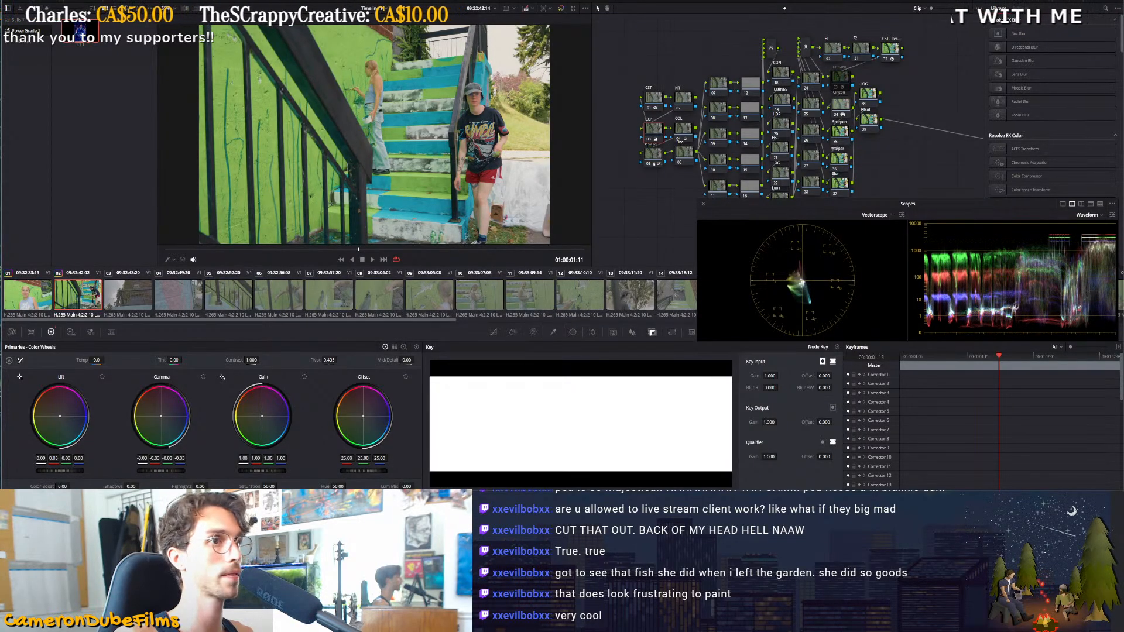
left_click_drag(60, 470, 56, 470)
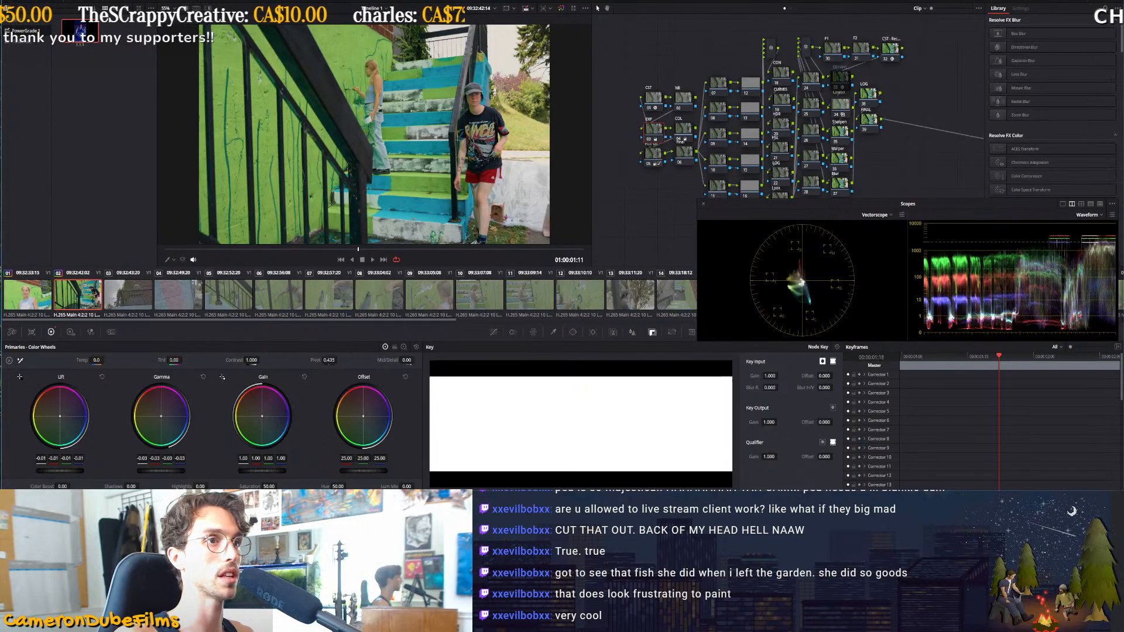
key("space")
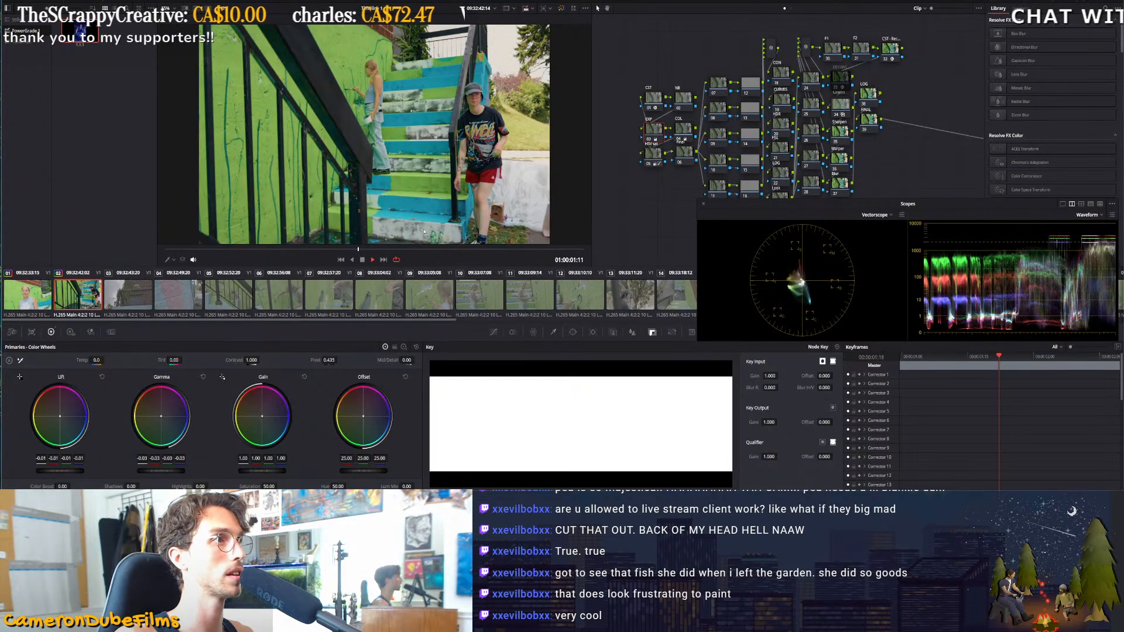
key("space")
key("space")
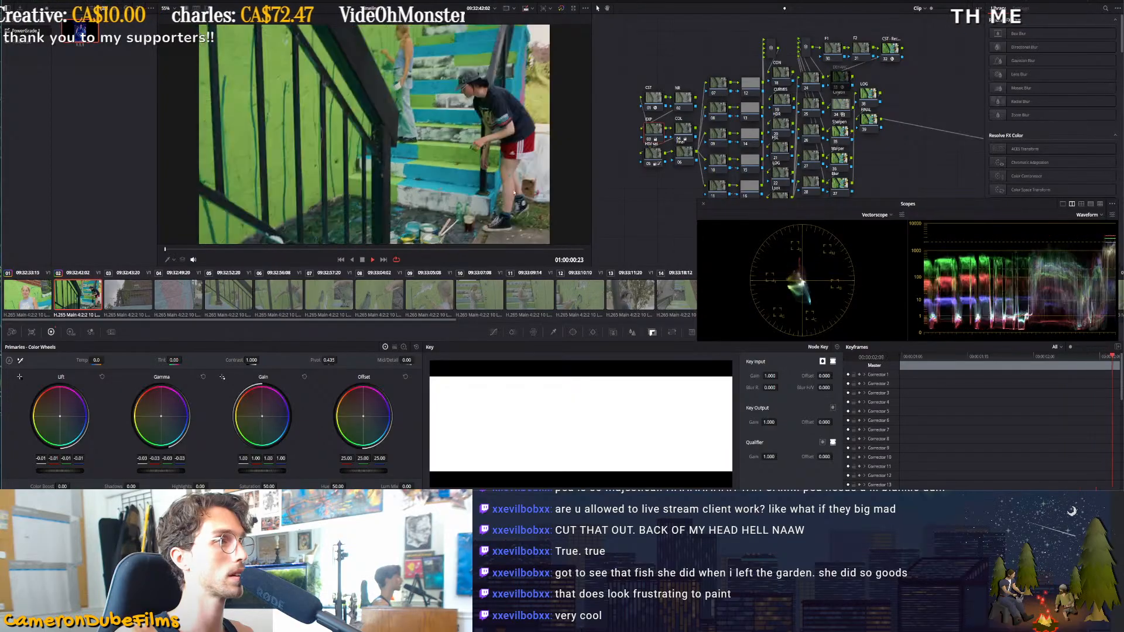
Apply the second clip's grade to the third and fourth clips and play the blue and pink wall shot
left_click(139, 304)
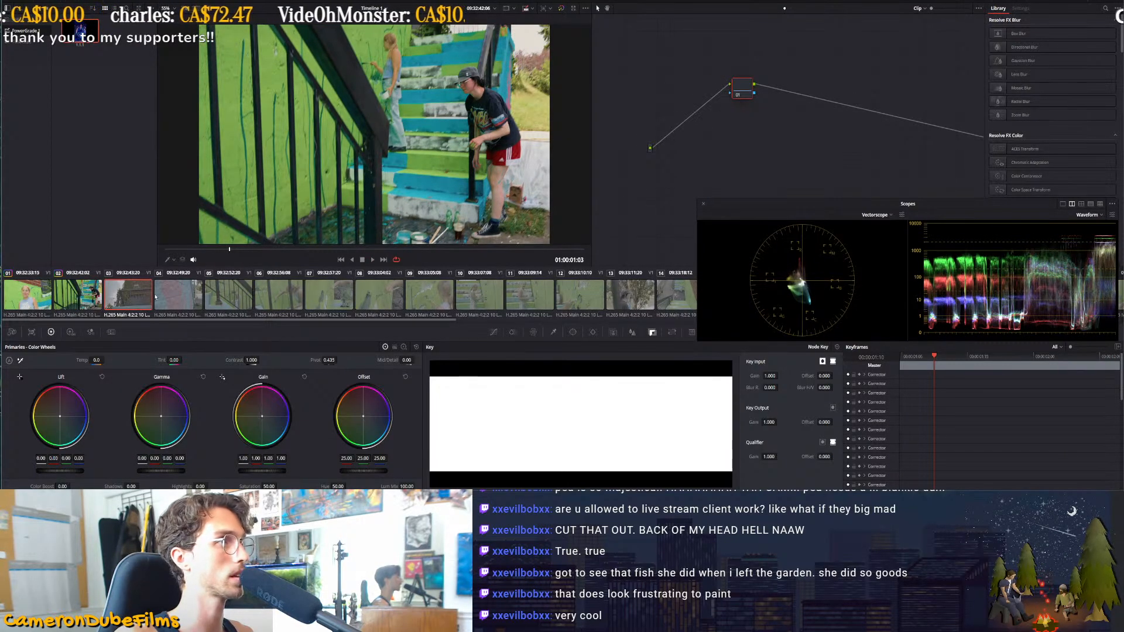
left_click(181, 299)
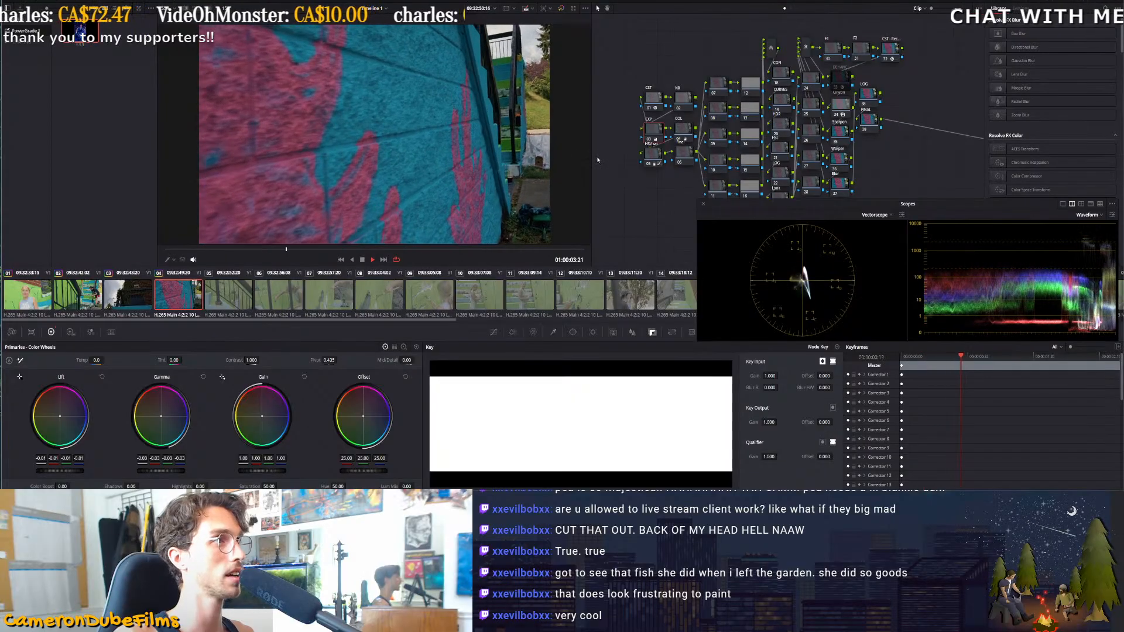
key("space")
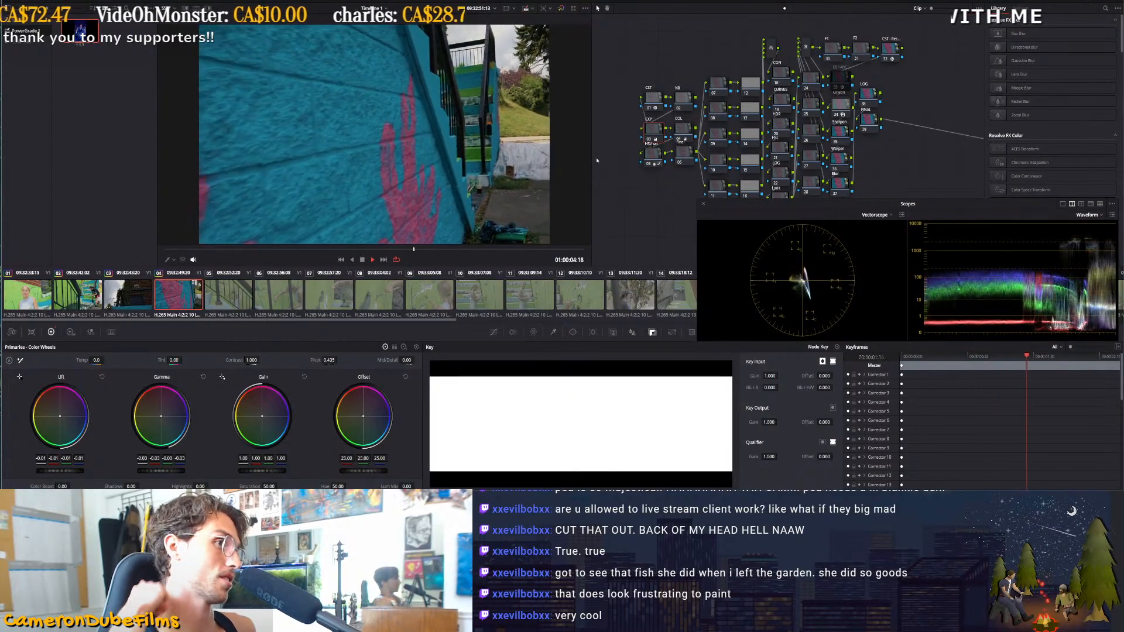
Play the blue and pink wall shot and apply its grade to the fifth clip
key("space")
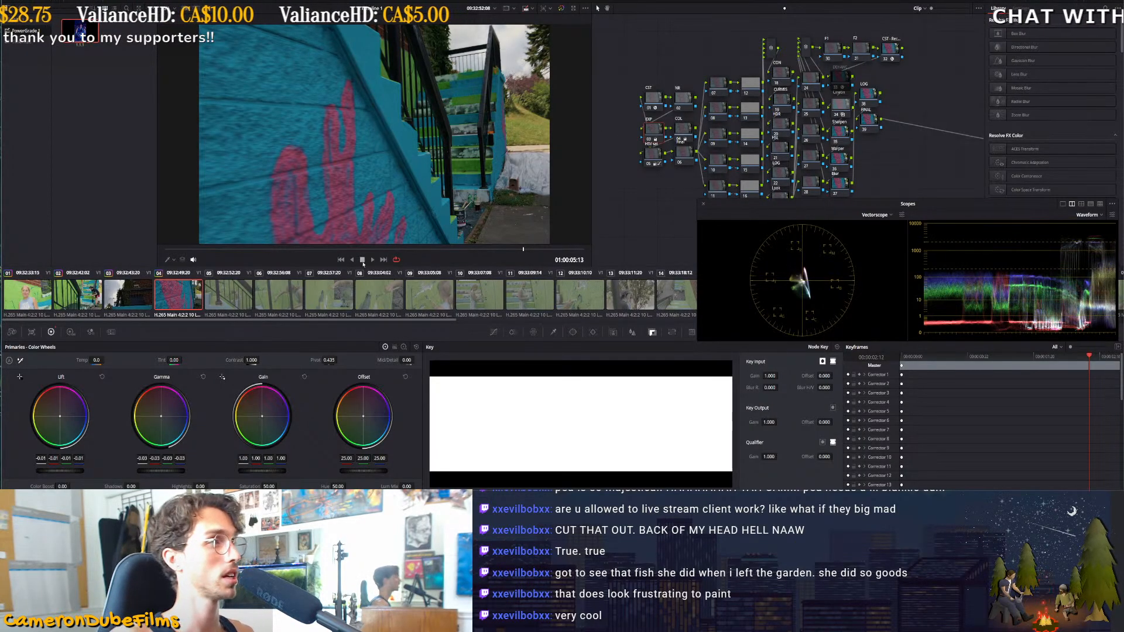
left_click(252, 293)
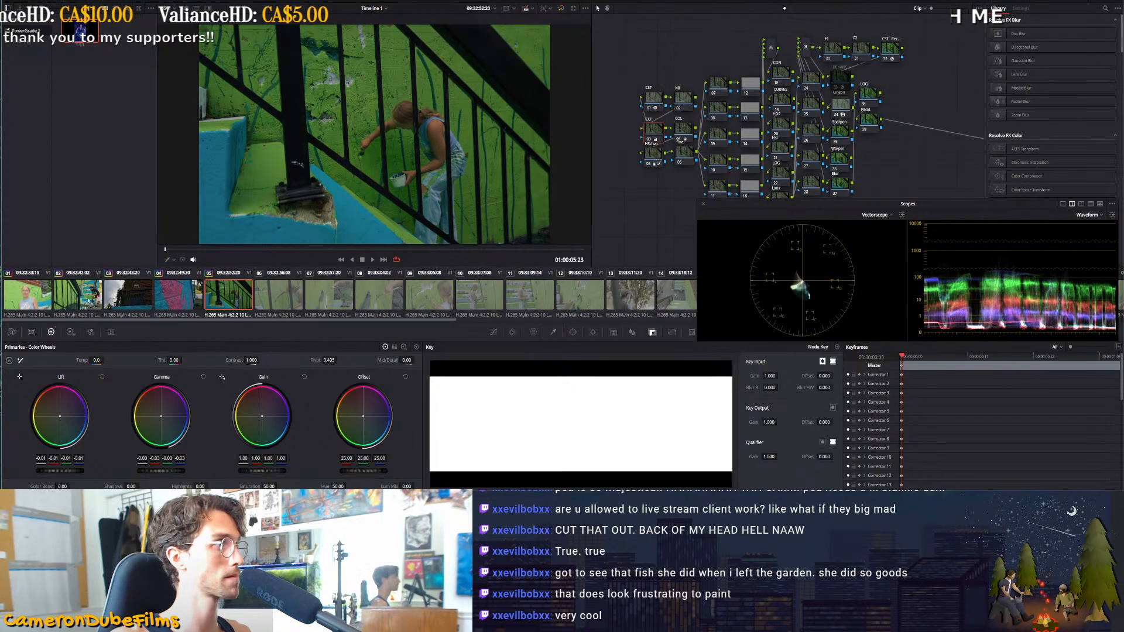
Compare the first few graded clips and toggle the second clip's exposure node off and on to judge its effect
left_click(49, 302)
left_click(66, 302)
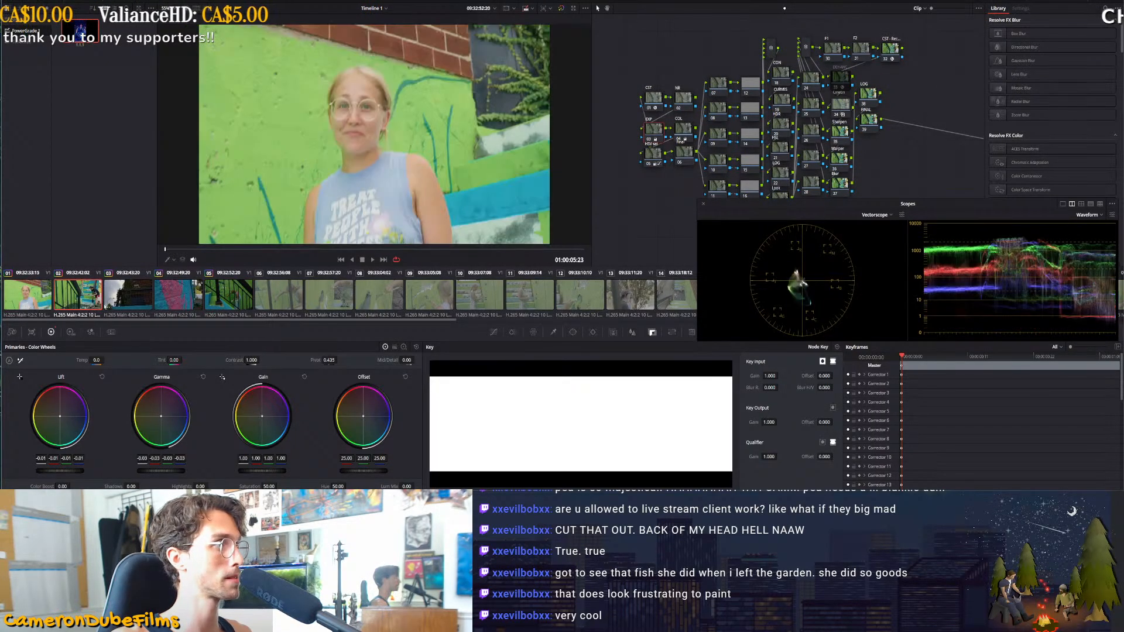
left_click(122, 304)
left_click(94, 305)
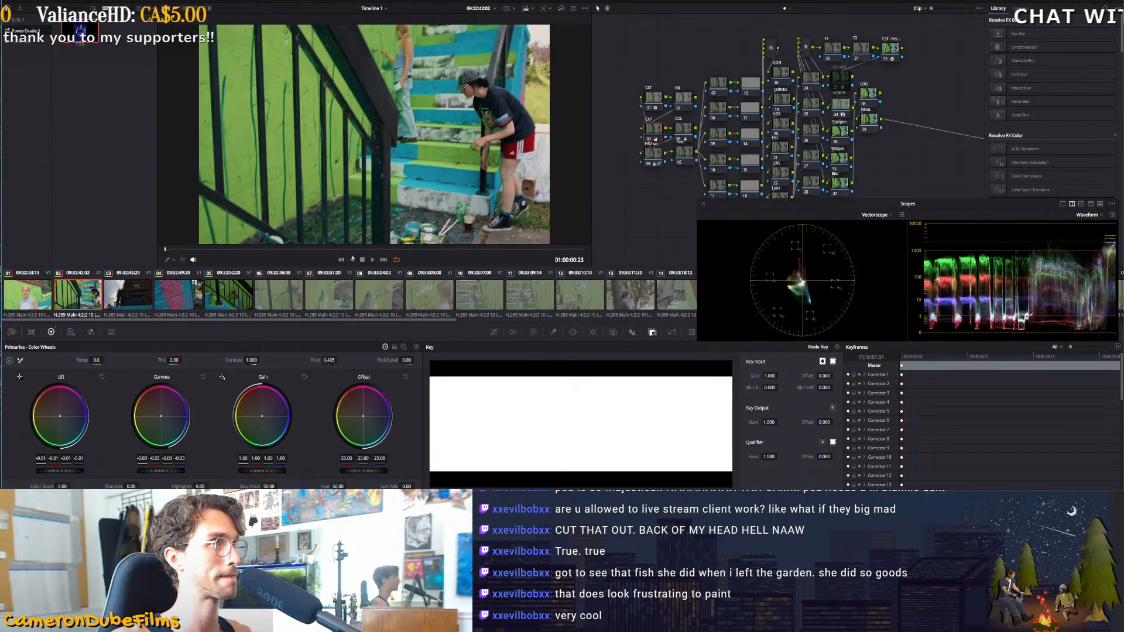
key("ctrl+d")
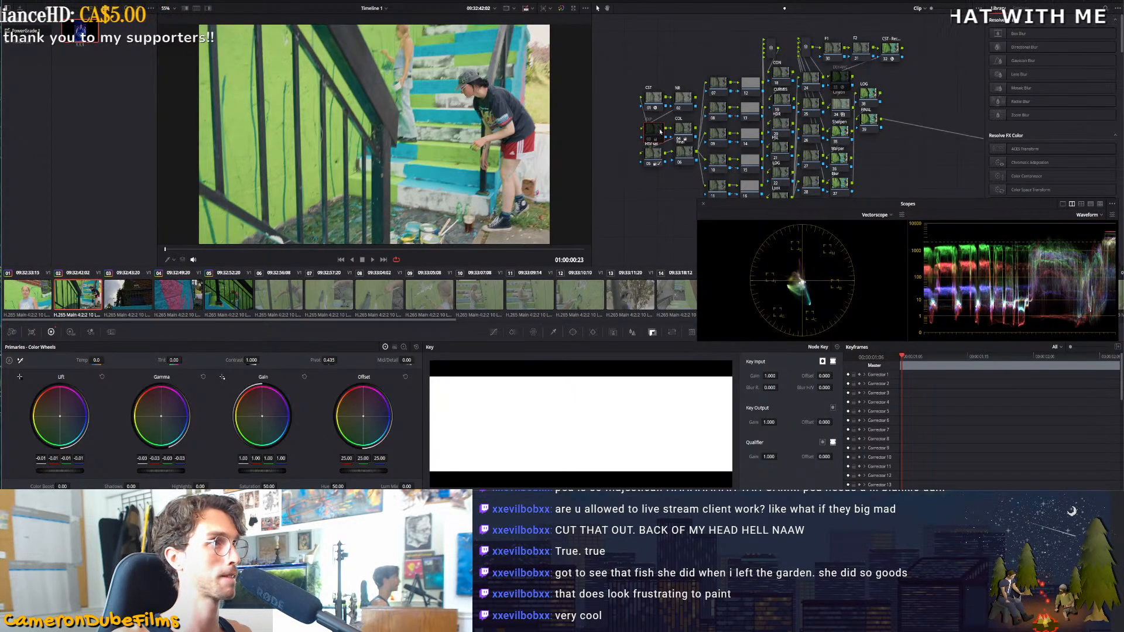
key("ctrl+d")
key("ctrl+d")
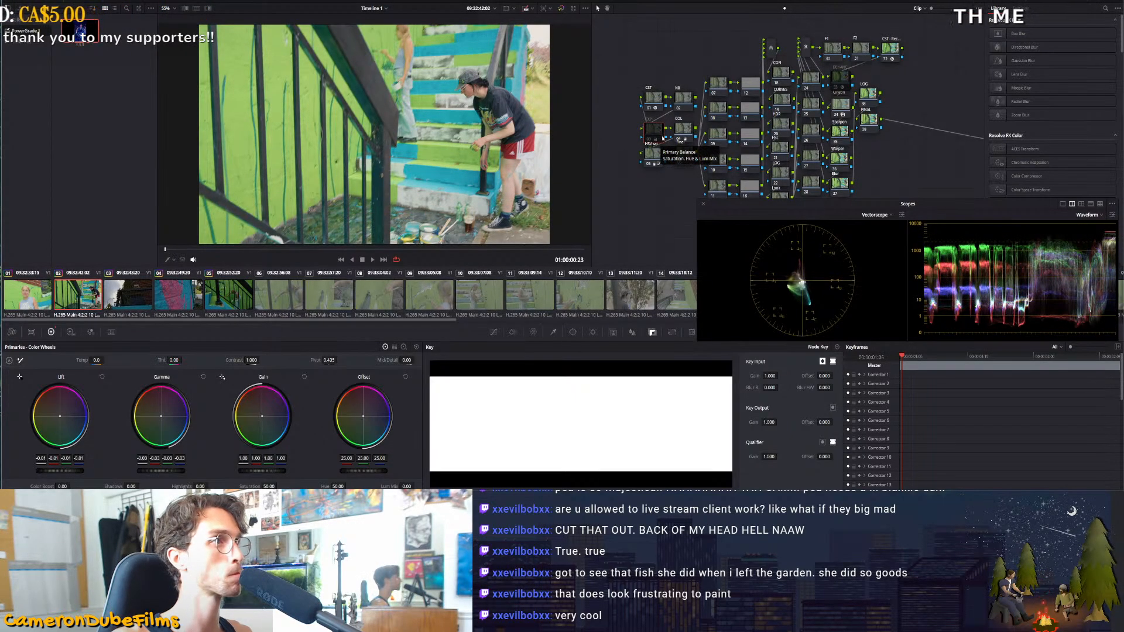
key("ctrl+d")
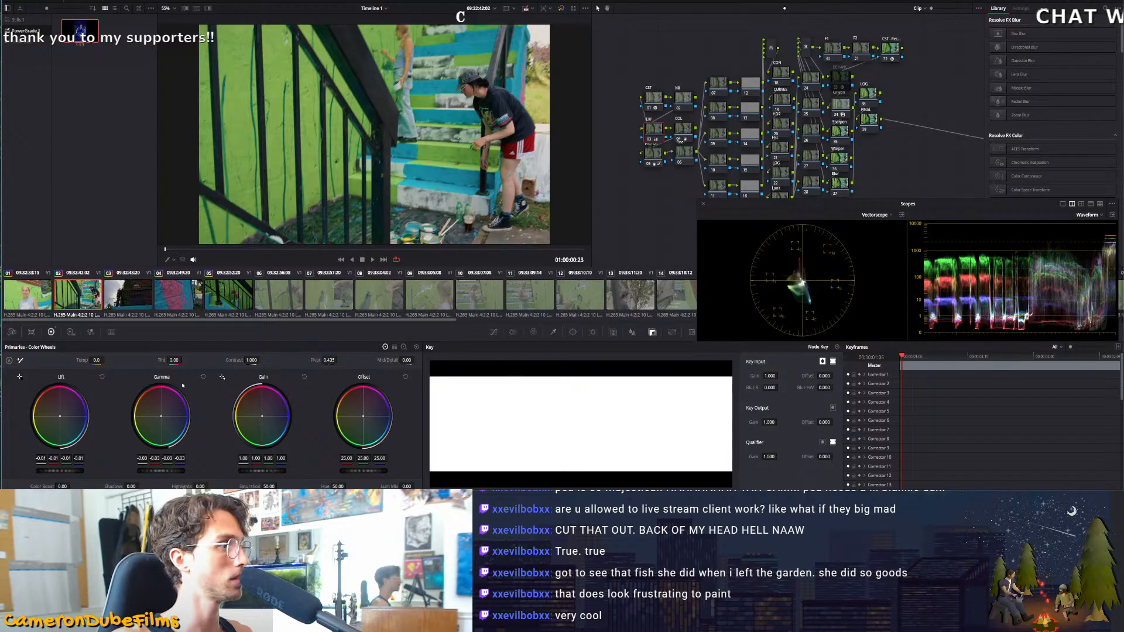
Reset the second clip's lift and gamma, and set its gain to 1.01 and gamma to -0.02
left_click(203, 377)
left_click(101, 377)
mouse_move(244, 466)
left_mouse_down()
mouse_move(229, 466)
mouse_move(246, 466)
left_mouse_up()
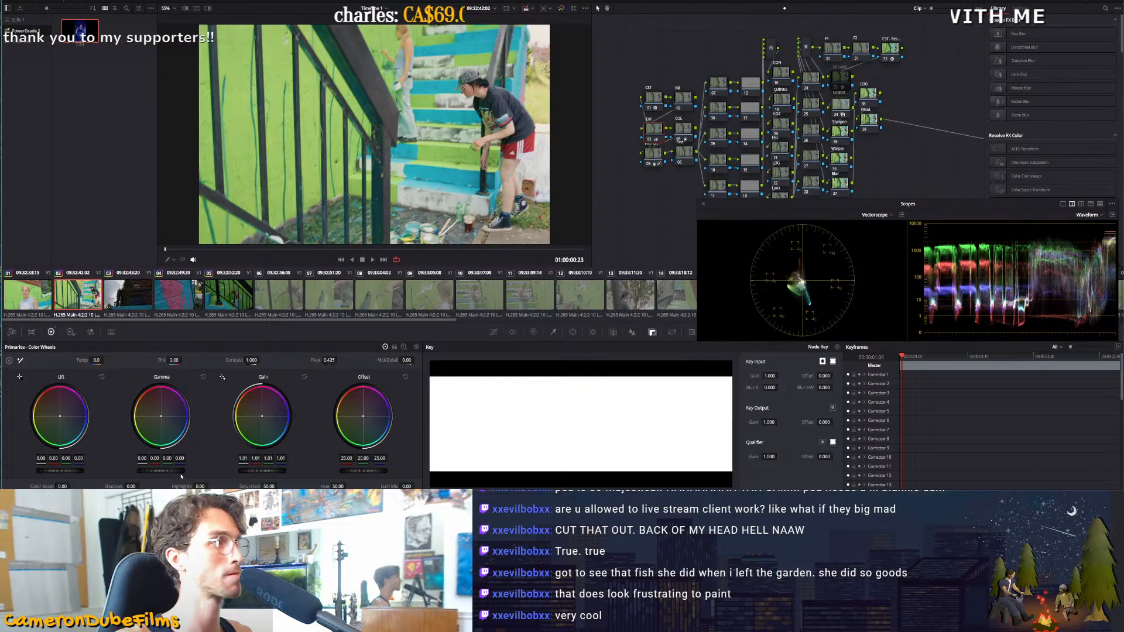
left_click_drag(181, 477, 173, 478)
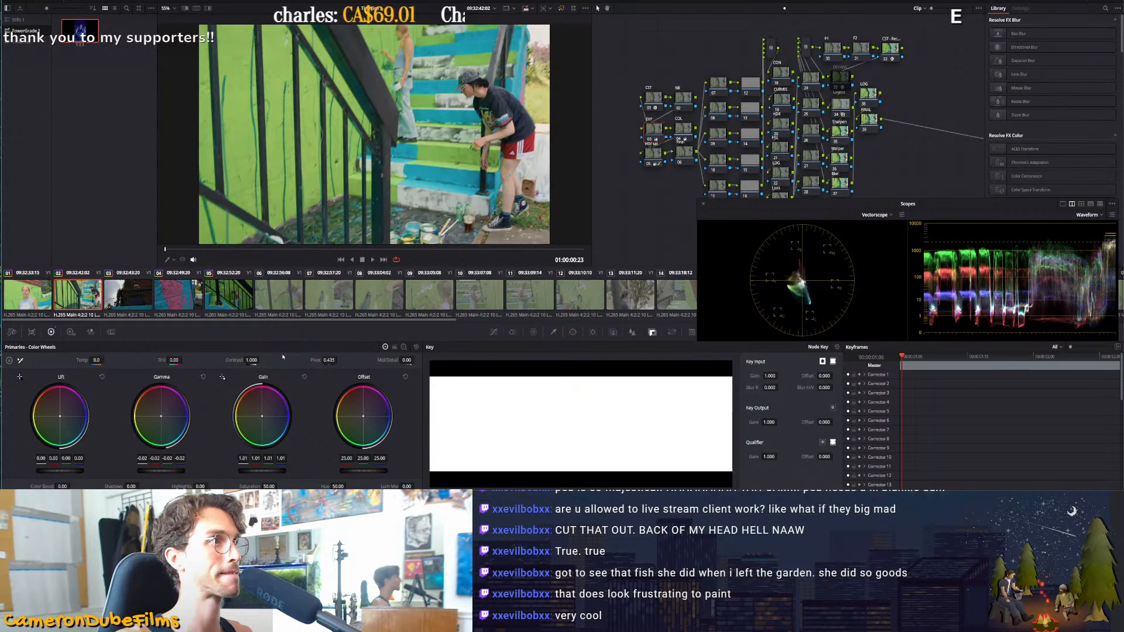
Set the third clip's lift to 0.00, gamma to 0.07 and gain to 1.01, playing the shot and comparing the node off and on
left_click(132, 296)
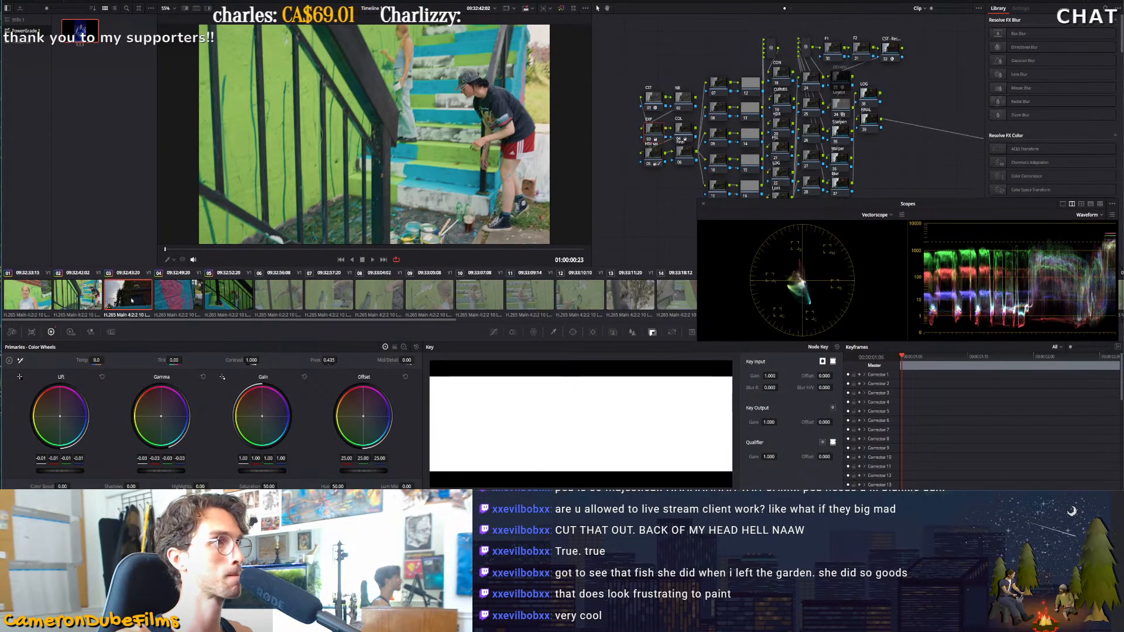
key("space")
key("space")
left_click_drag(161, 470, 184, 470)
key("ctrl+d")
key("ctrl+d")
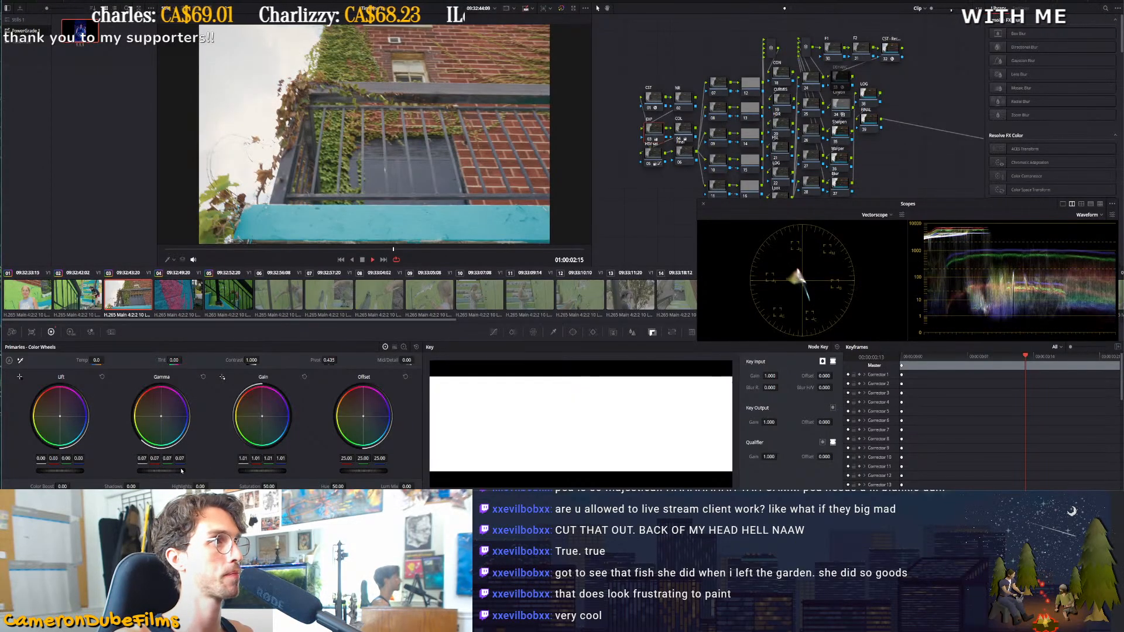
Set the fourth clip's lift to 0.00, gamma to 0.01 and gain to 1.01, play it and compare it with the fifth clip
left_click(185, 289)
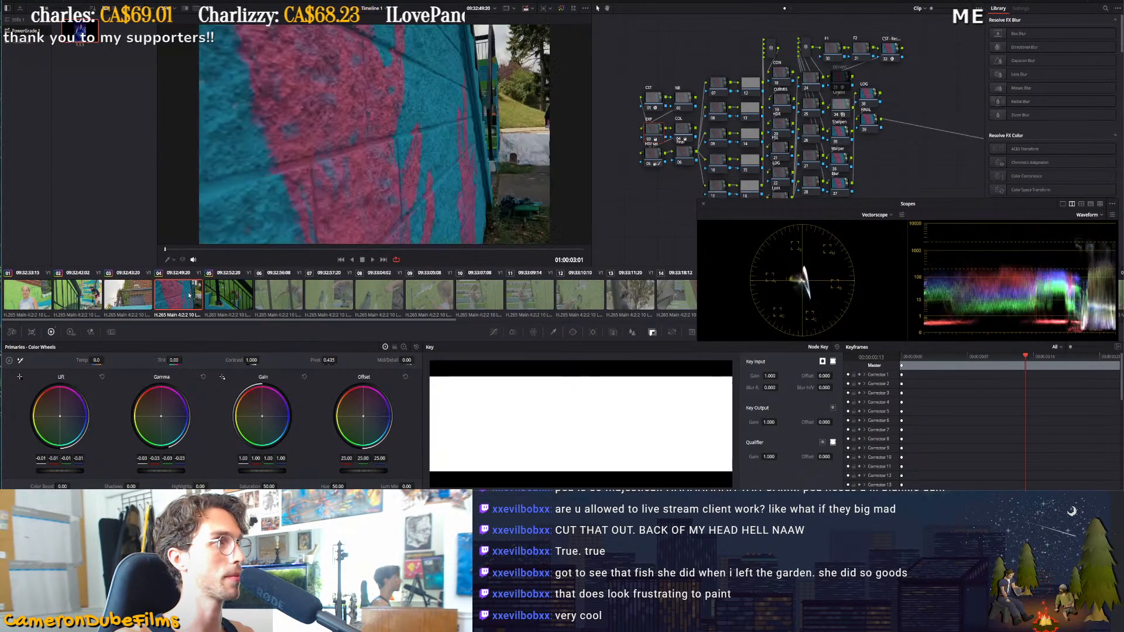
left_click(203, 377)
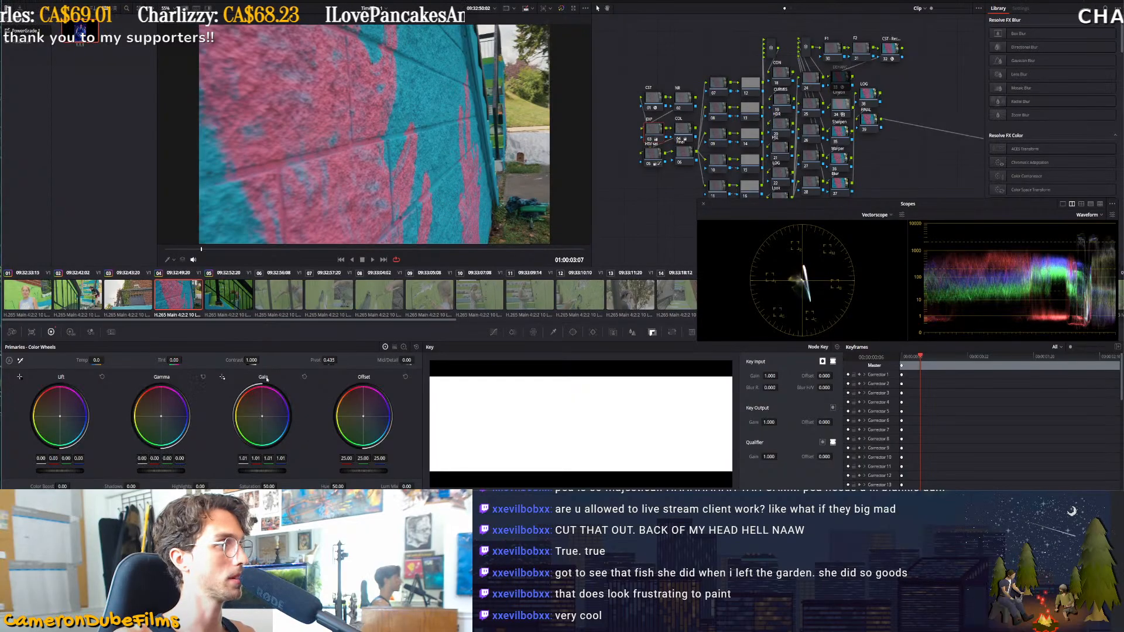
left_click_drag(156, 476, 143, 473)
key("space")
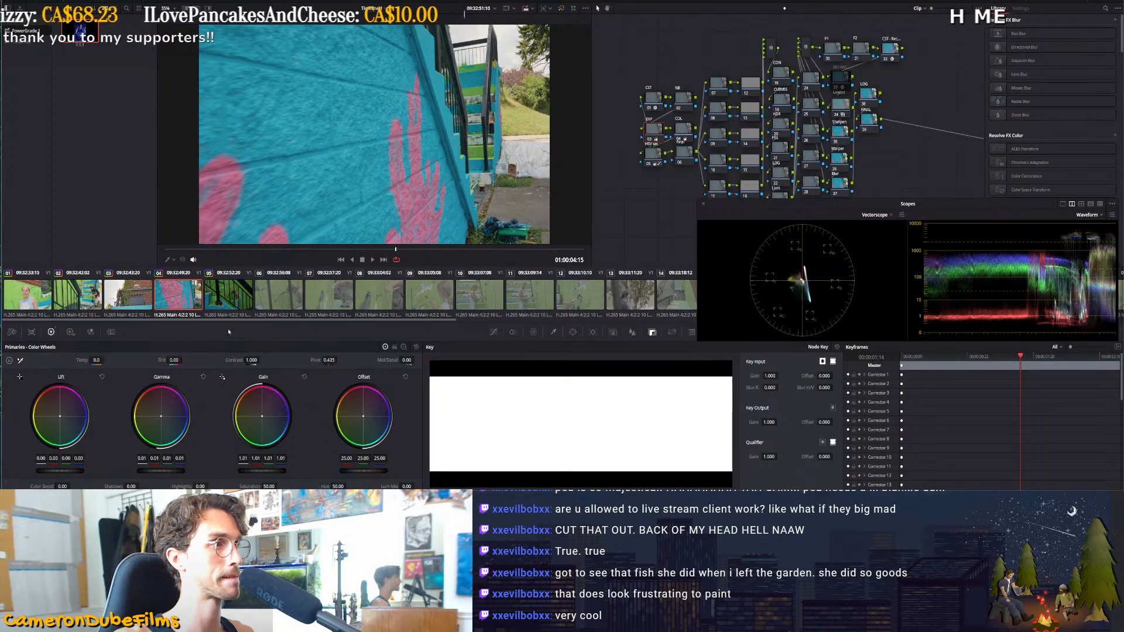
left_click(230, 298)
left_click(192, 296)
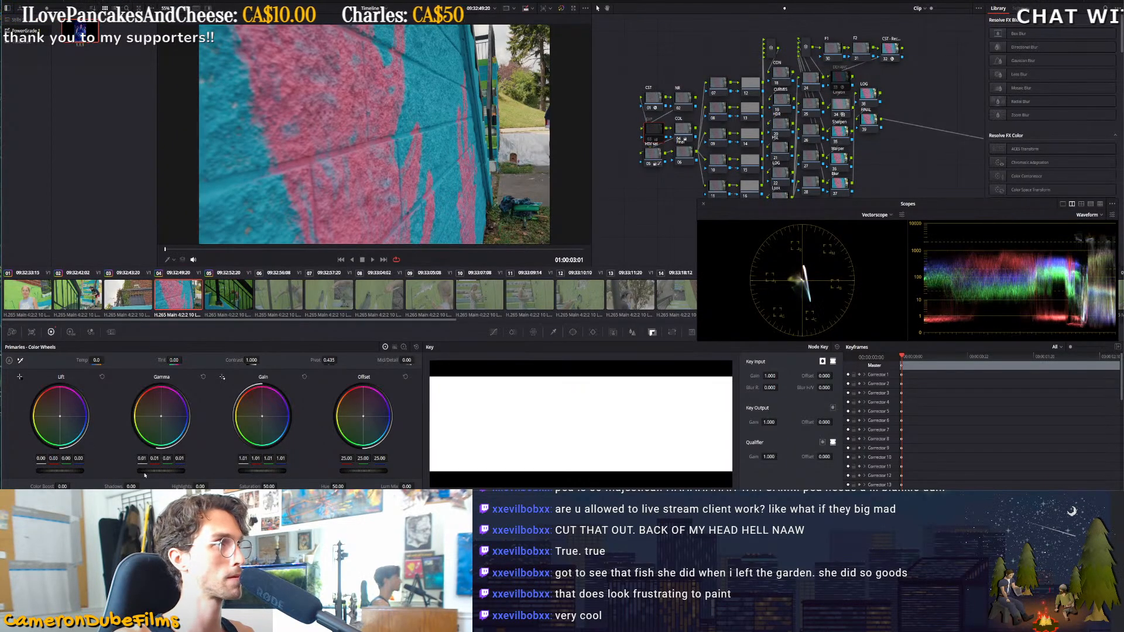
left_click(244, 299)
left_click(181, 296)
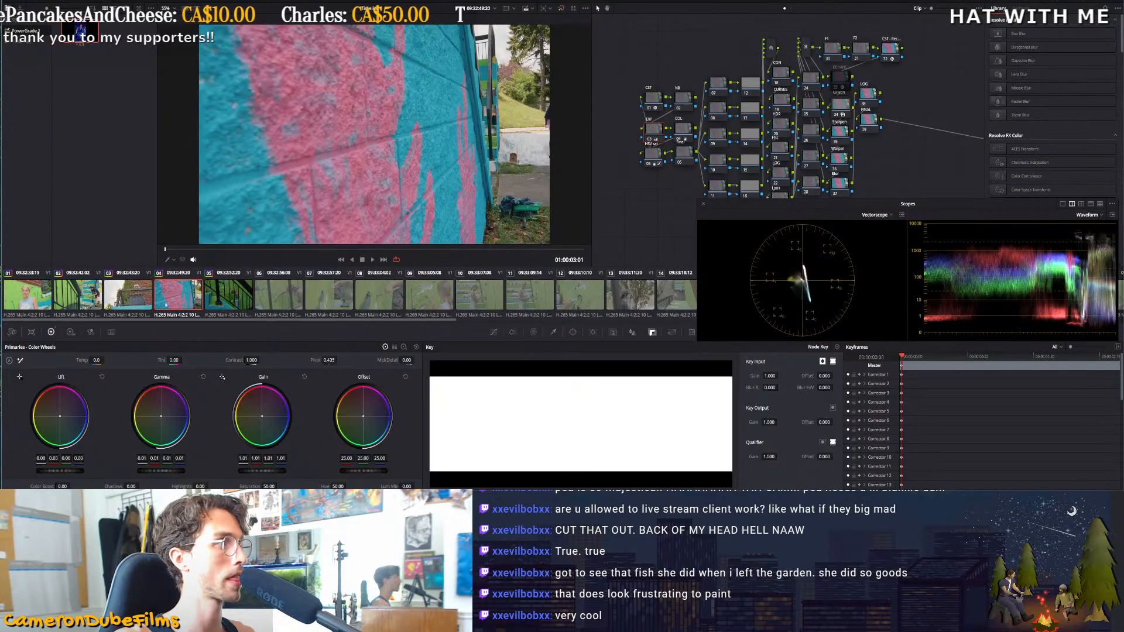
Replace the Dehancer effect on the second clip's node with Film Look Creator, using the Clean Slate preset
left_click(78, 296)
left_click_drag(847, 158, 778, 130)
left_click(772, 49)
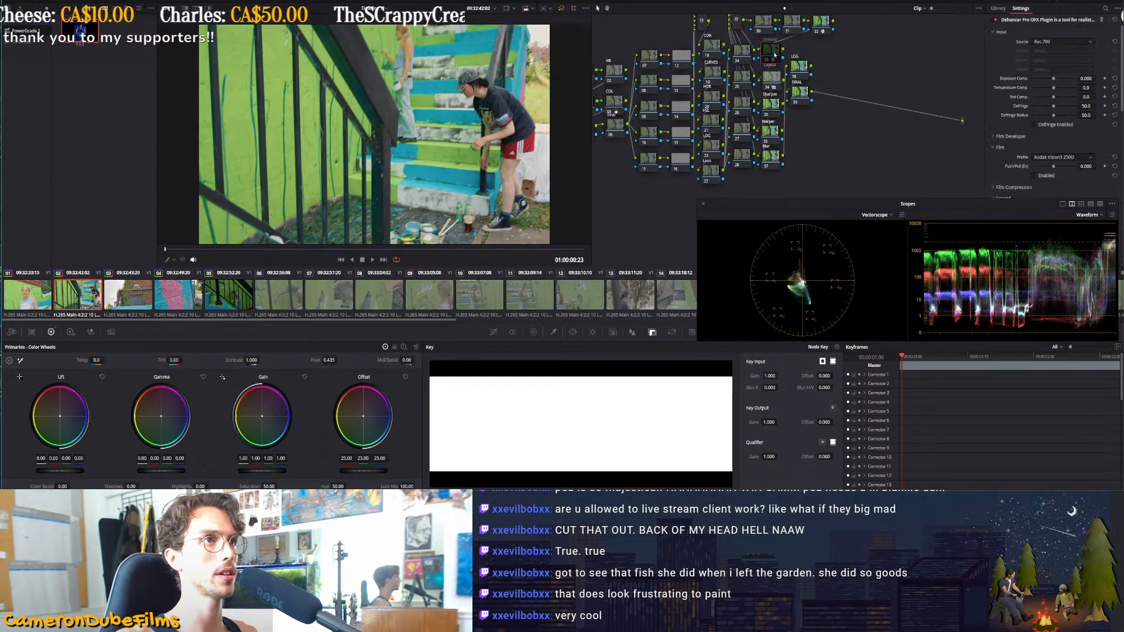
left_click(1106, 8)
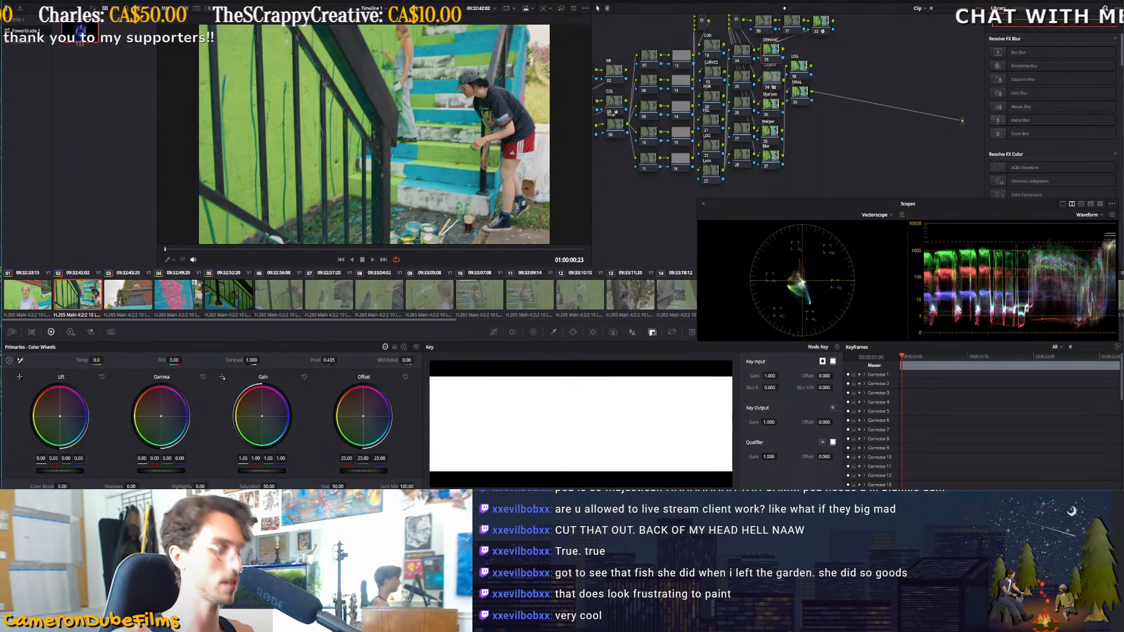
type("film l")
left_click_drag(1056, 48, 771, 53)
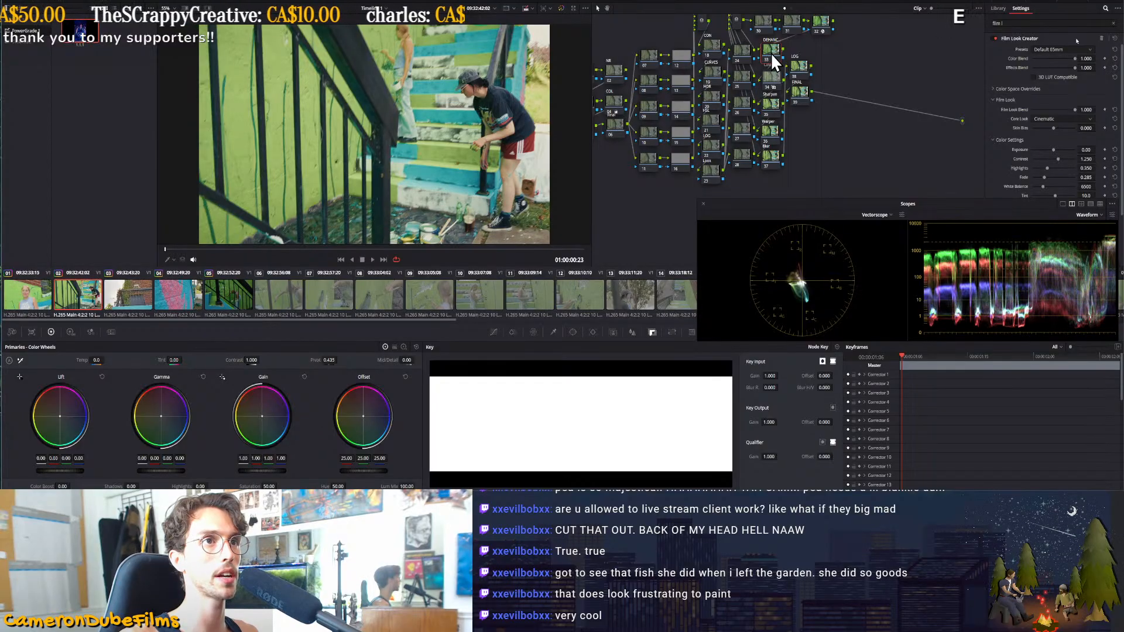
left_click(1078, 48)
left_click(1060, 59)
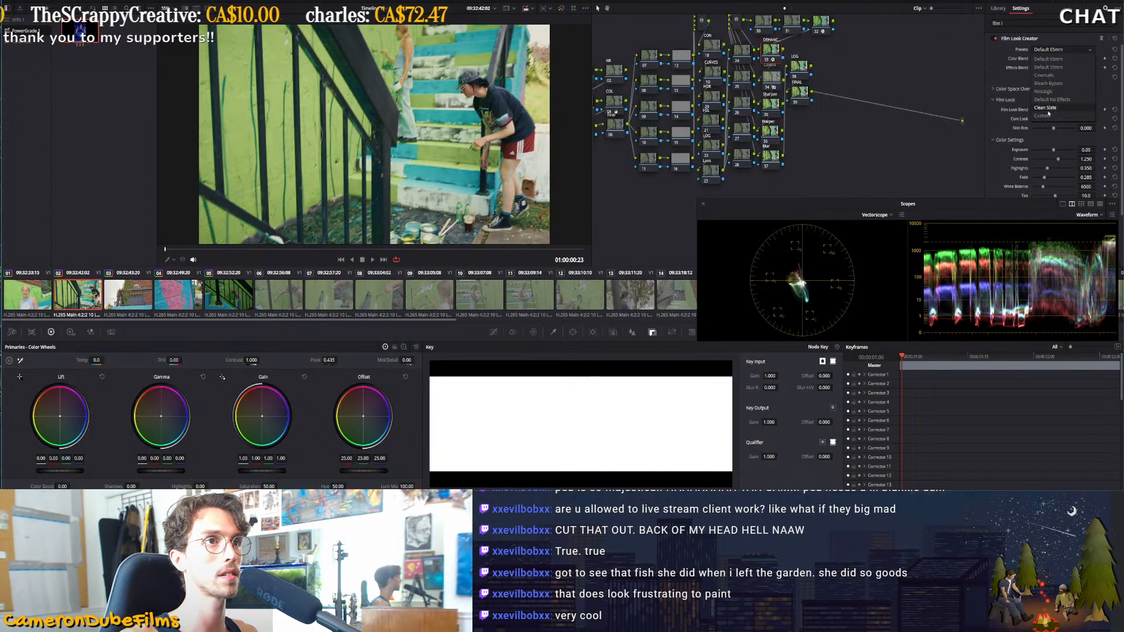
Enable grain in Film Look Creator with an amount of 0.256, and review the stairs shot full screen
scroll(1057, 161, "down", 3)
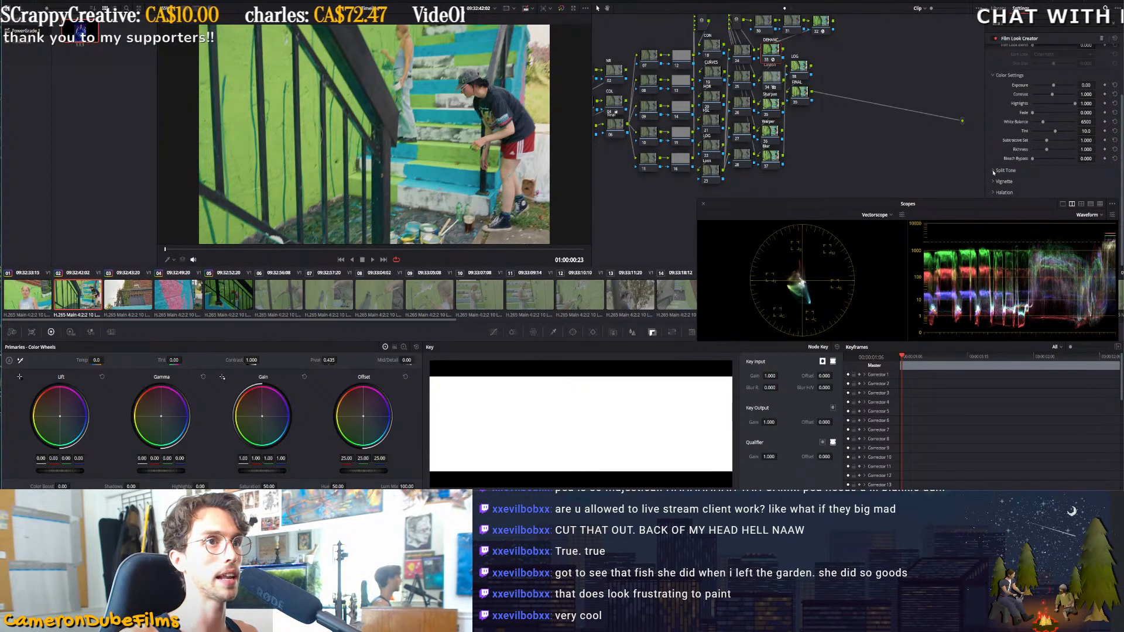
left_click_drag(993, 203, 993, 248)
left_click(1001, 214)
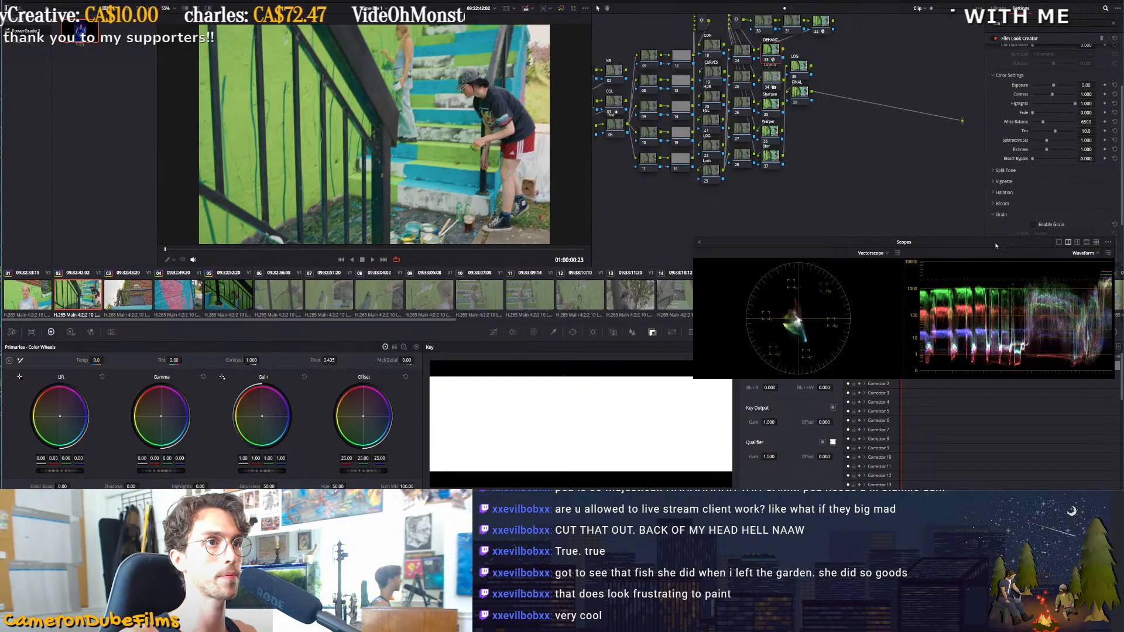
left_click(1035, 225)
scroll(1040, 235, "down", 2)
left_click_drag(1045, 231, 1046, 199)
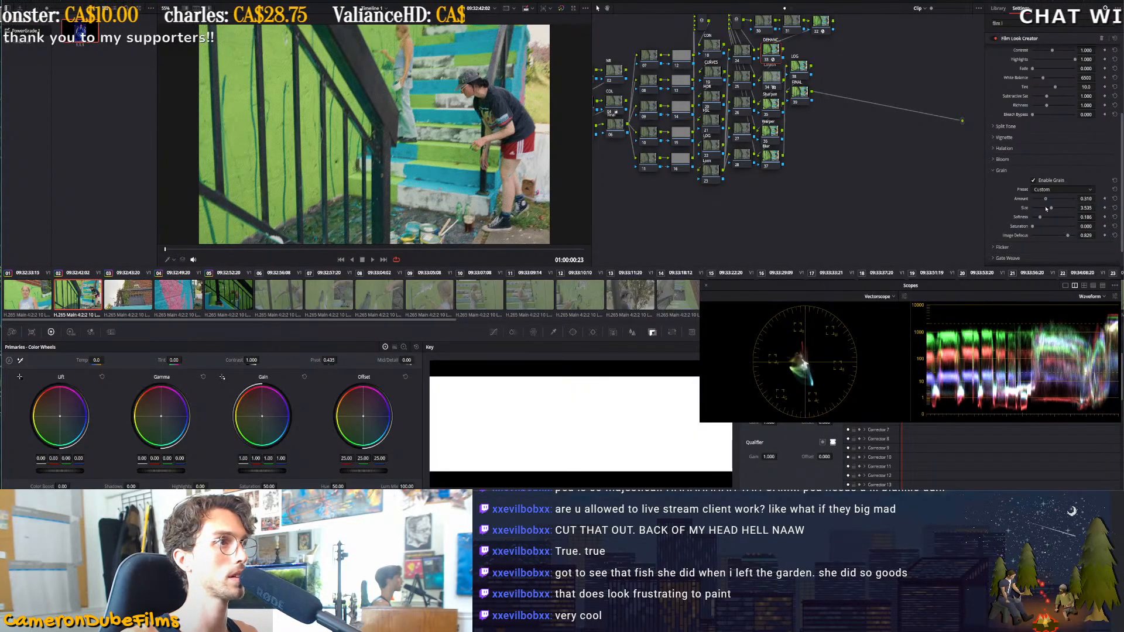
key("ctrl+f")
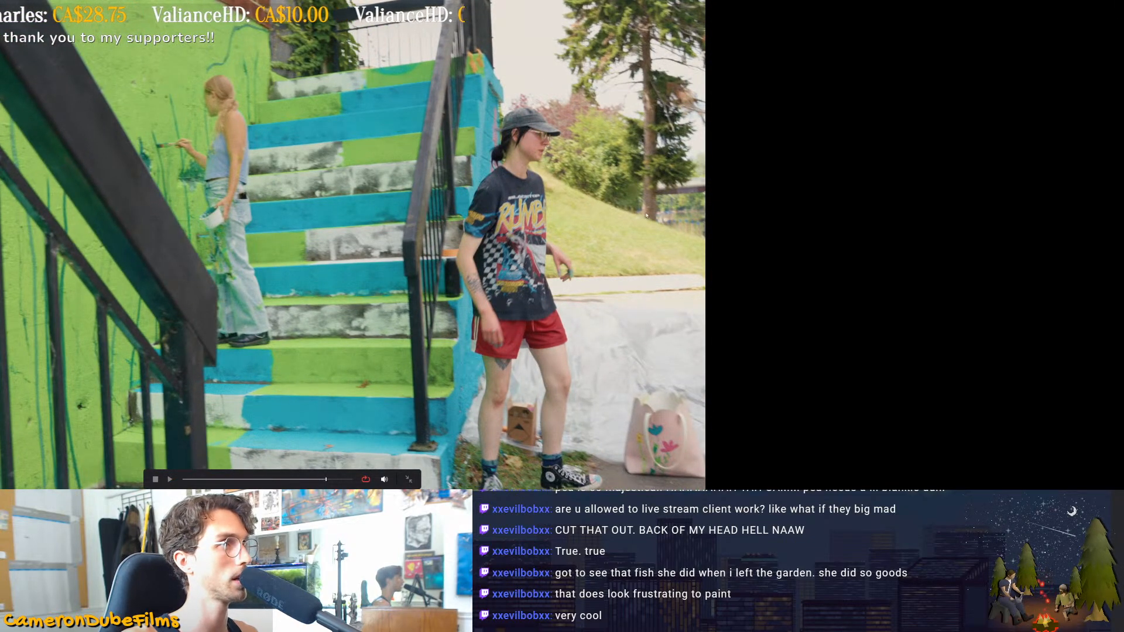
key("Escape")
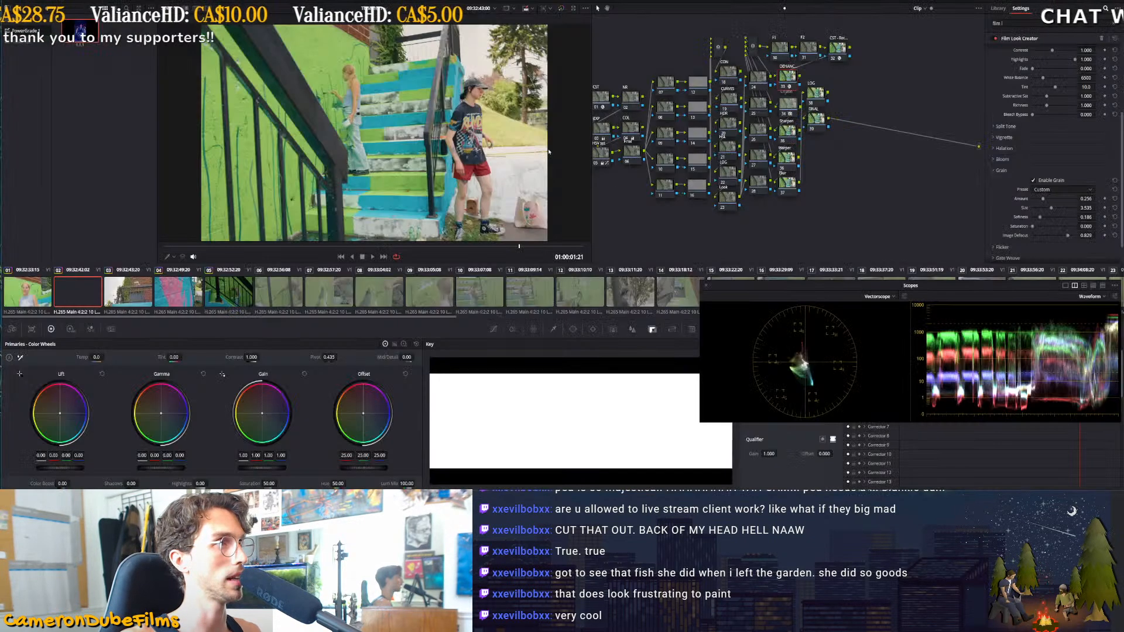
Enable highlights-only halation, increase its radius and set its amount to 0.620, comparing the node off and on and playing the shot
left_click(997, 150)
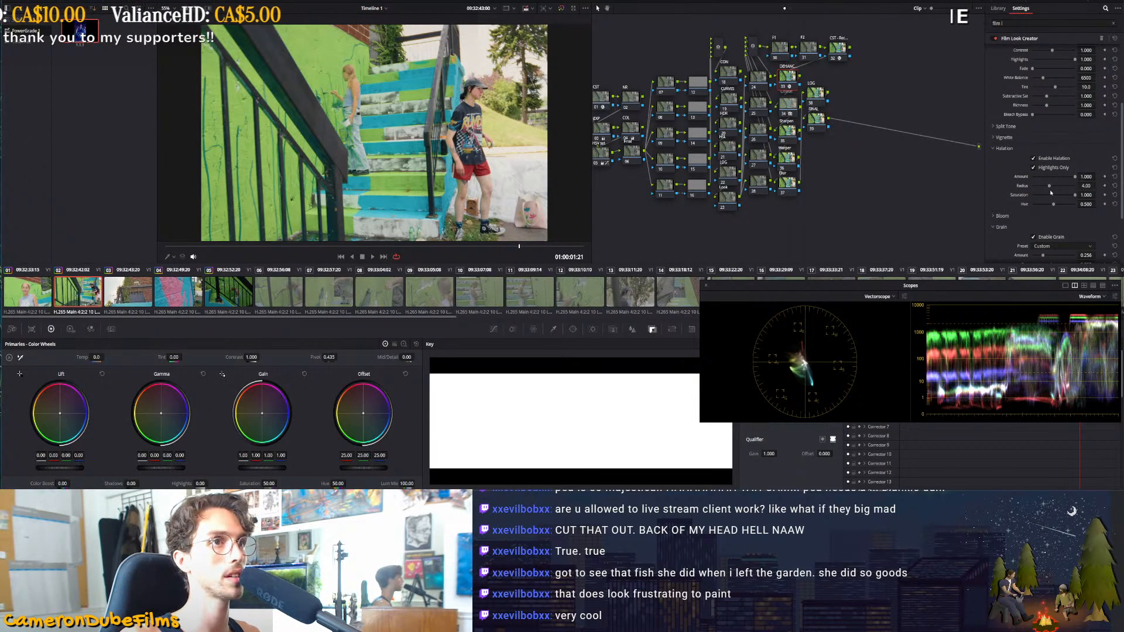
left_click_drag(1049, 187, 1055, 189)
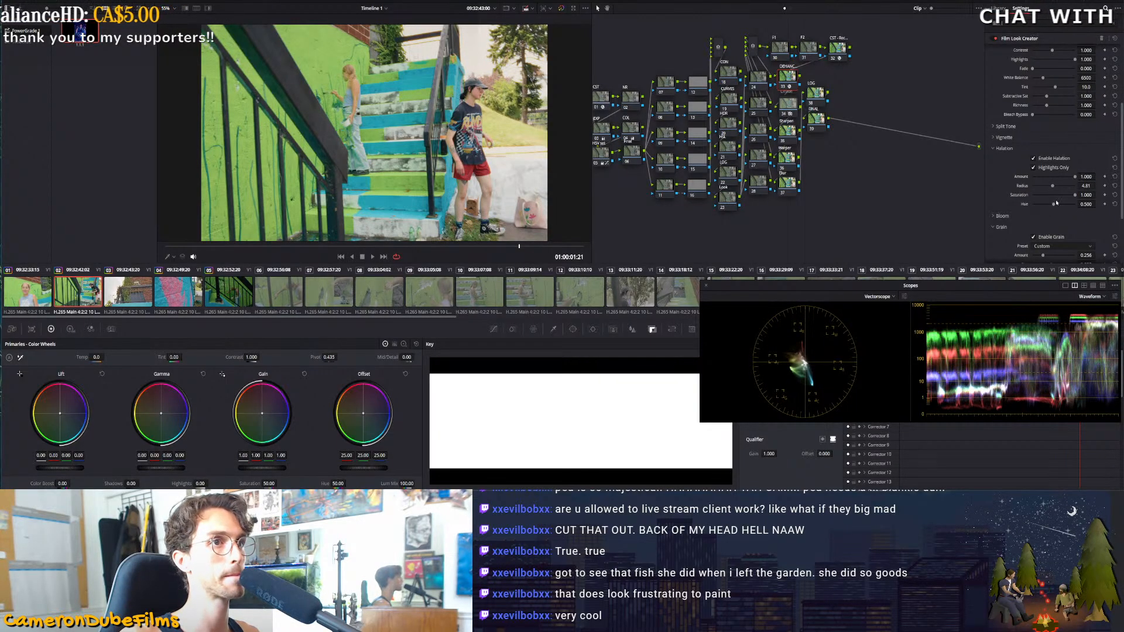
left_click_drag(1068, 199, 1058, 200)
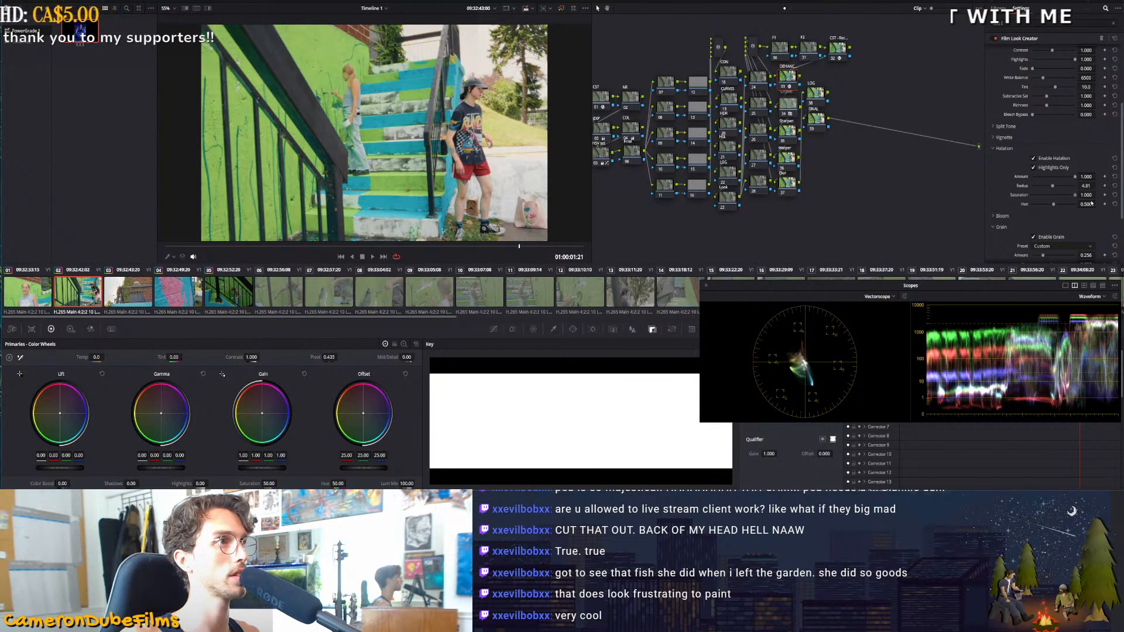
key("ctrl+d")
key("ctrl+d")
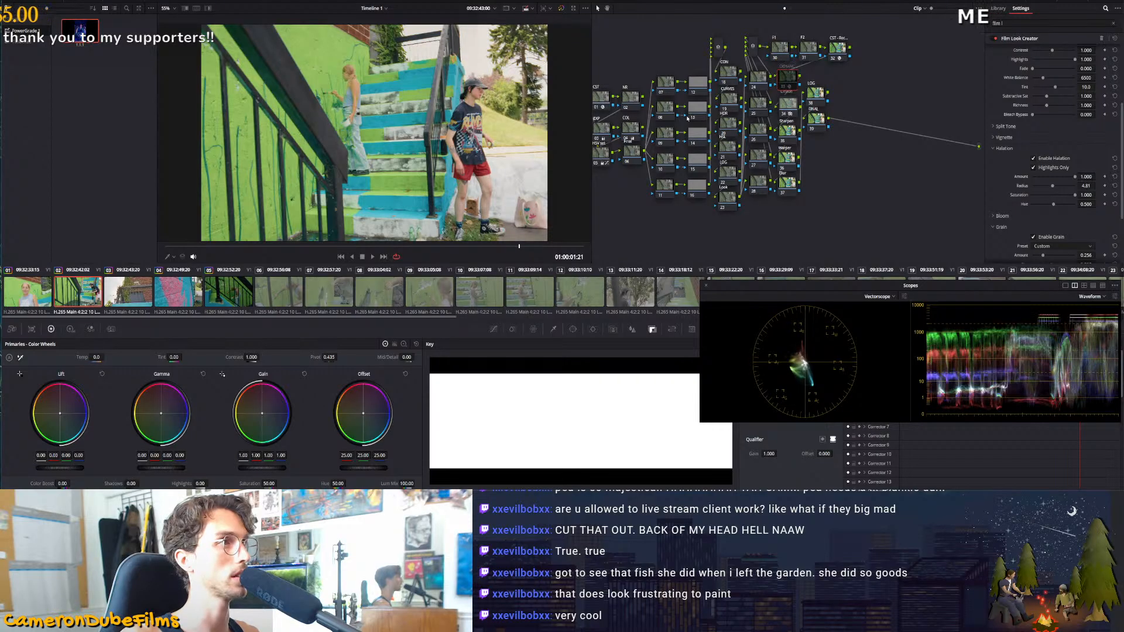
key("space")
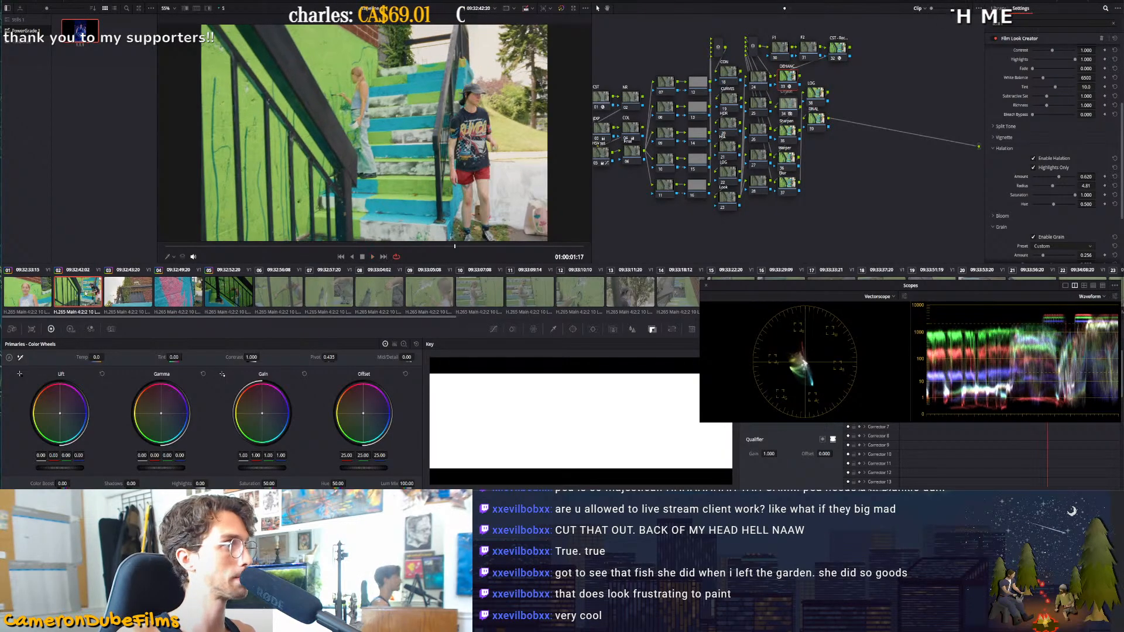
Apply the second clip's grade to the fifth clip, set its gamma to 0.02 and play the shot
left_click(243, 298)
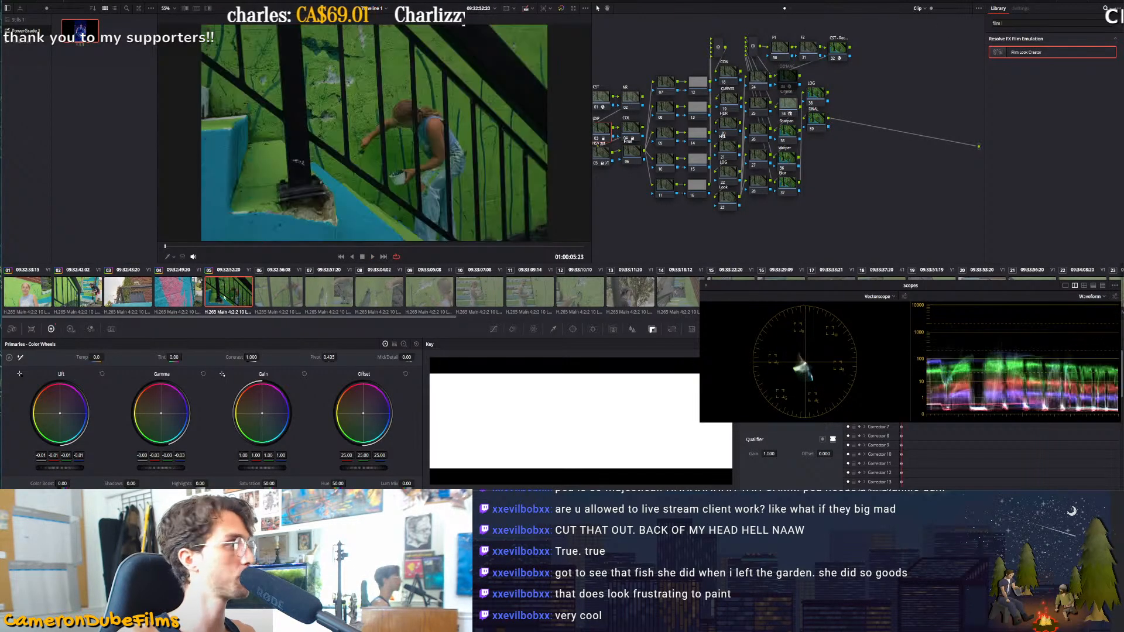
left_click(610, 128)
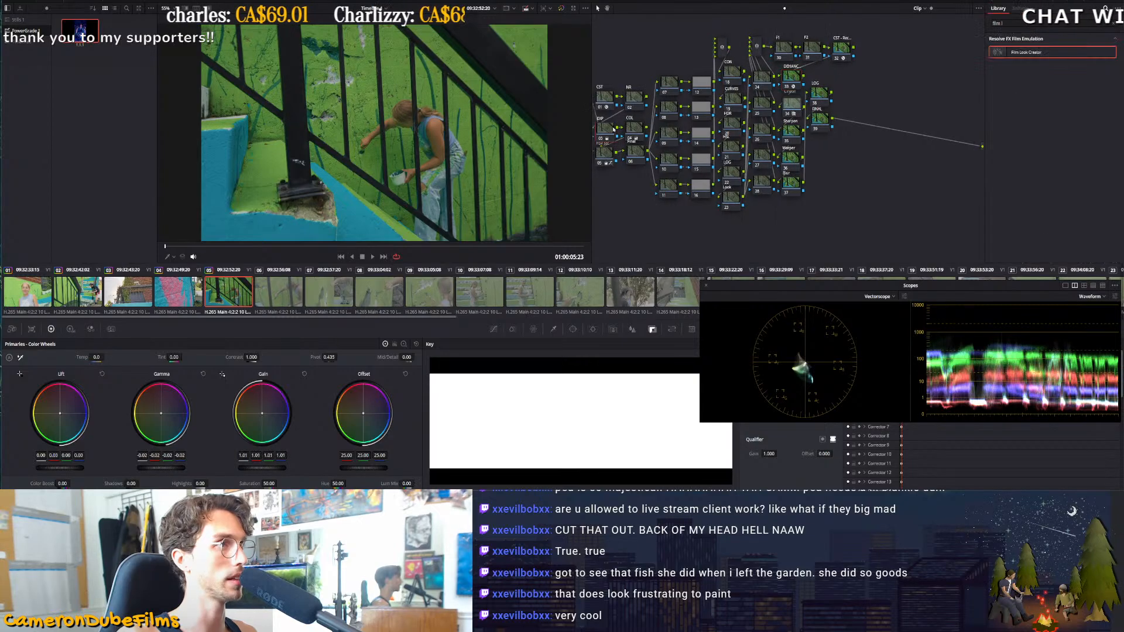
left_click_drag(161, 468, 154, 468)
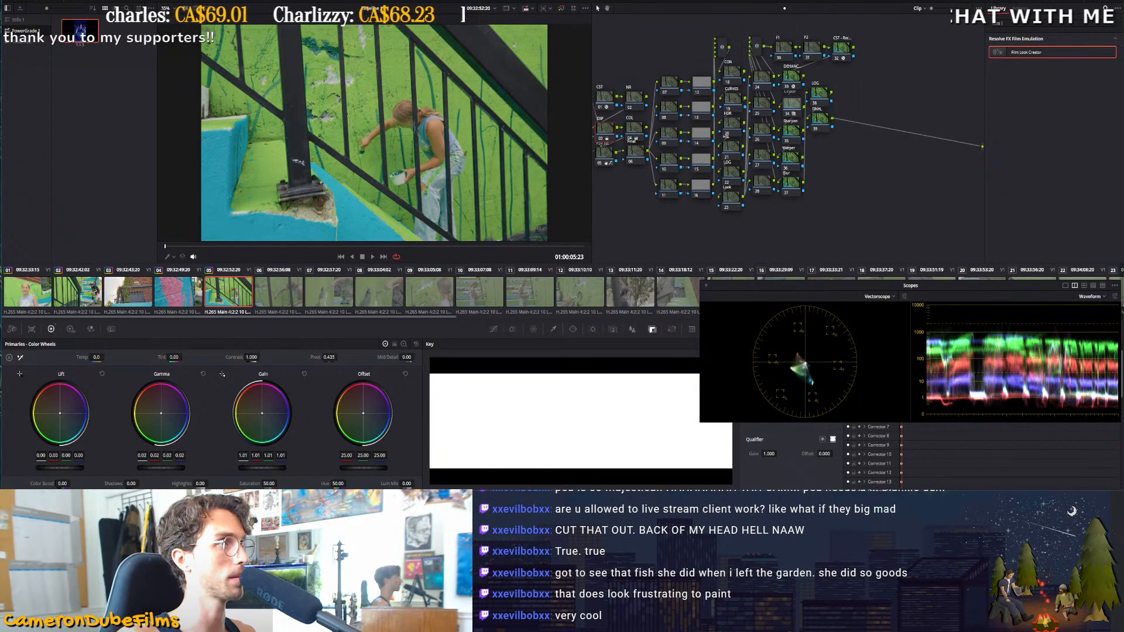
key("space")
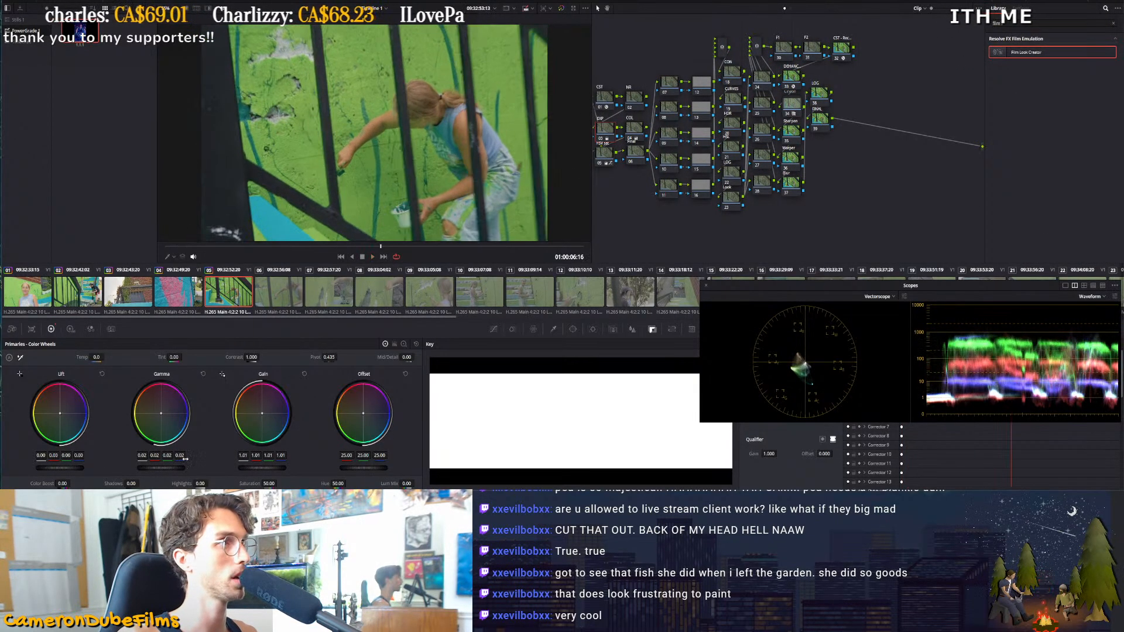
Apply the shared grade to each of the sixth through twelfth clips in turn
left_click(273, 298)
left_click(340, 295)
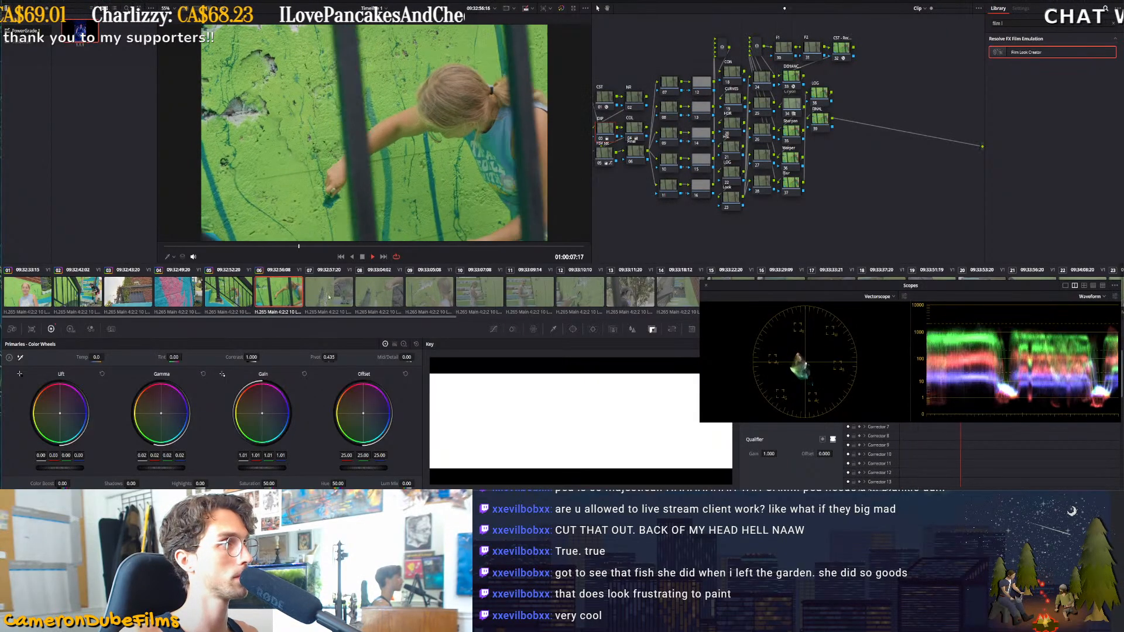
left_click(395, 295)
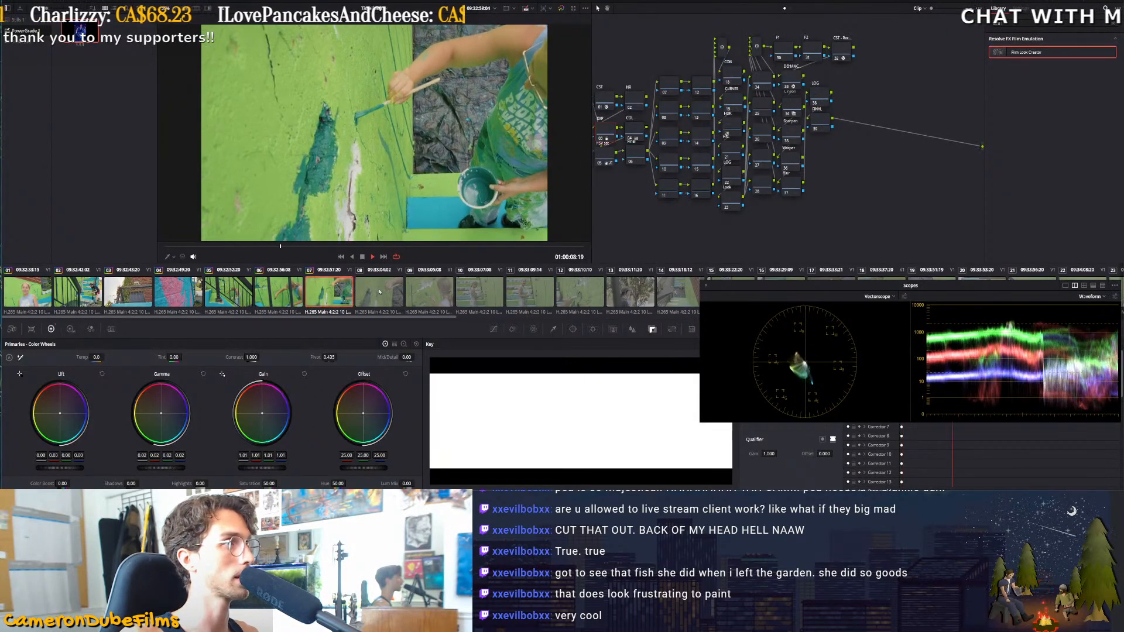
left_click(430, 293)
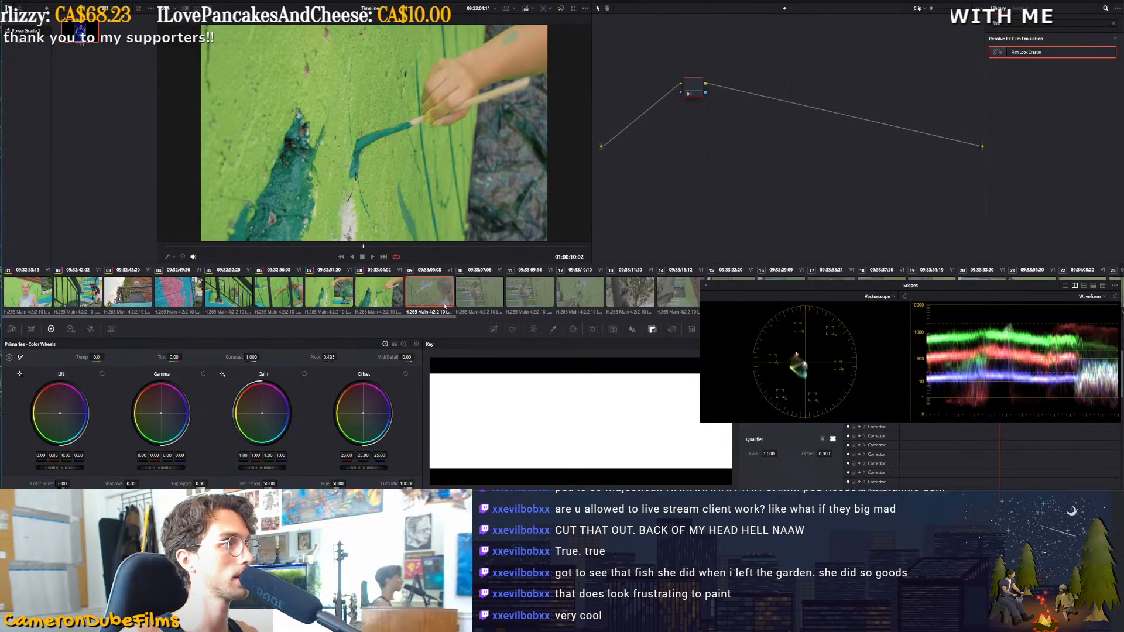
left_click(478, 296)
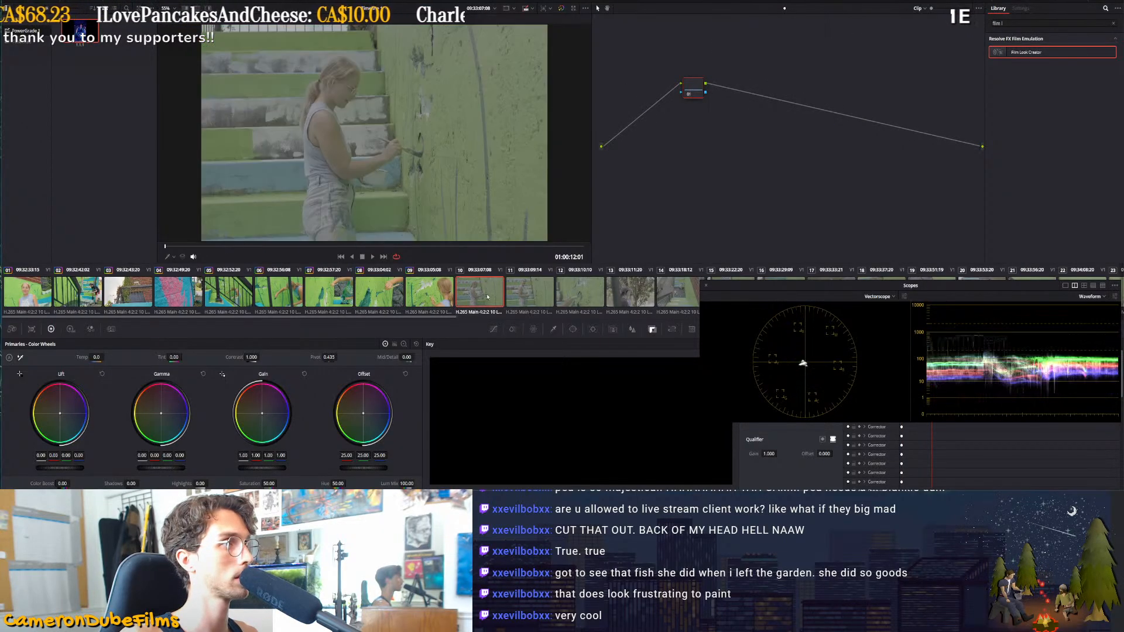
left_click(528, 295)
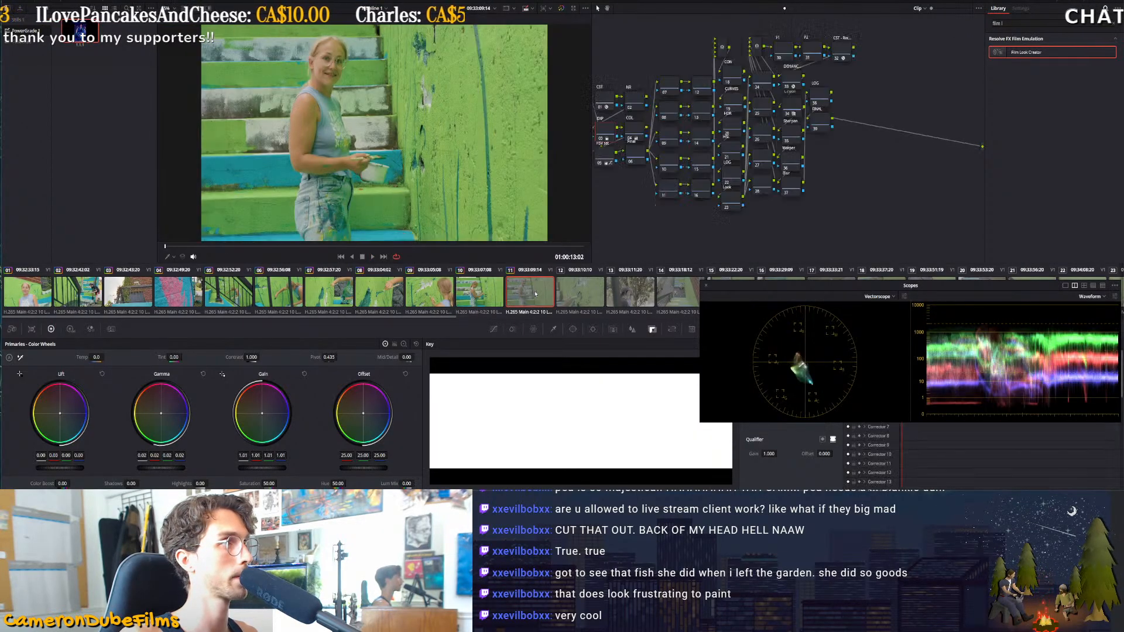
left_click(571, 291)
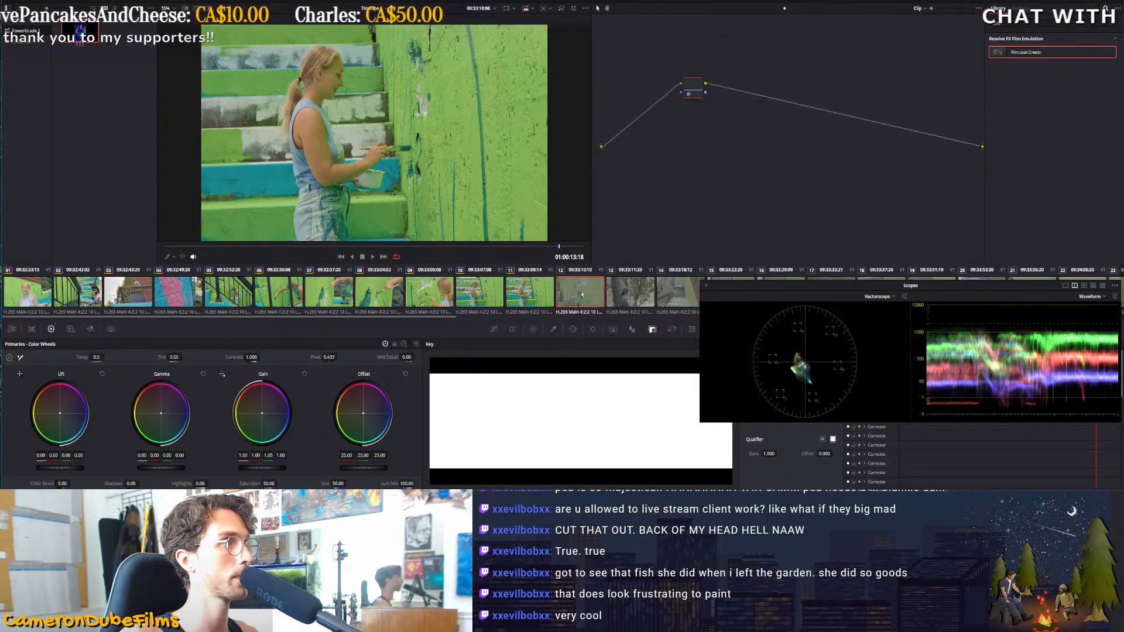
Apply the shared grade to the thirteenth through seventeenth clips and briefly play the sixteenth
left_click(629, 287)
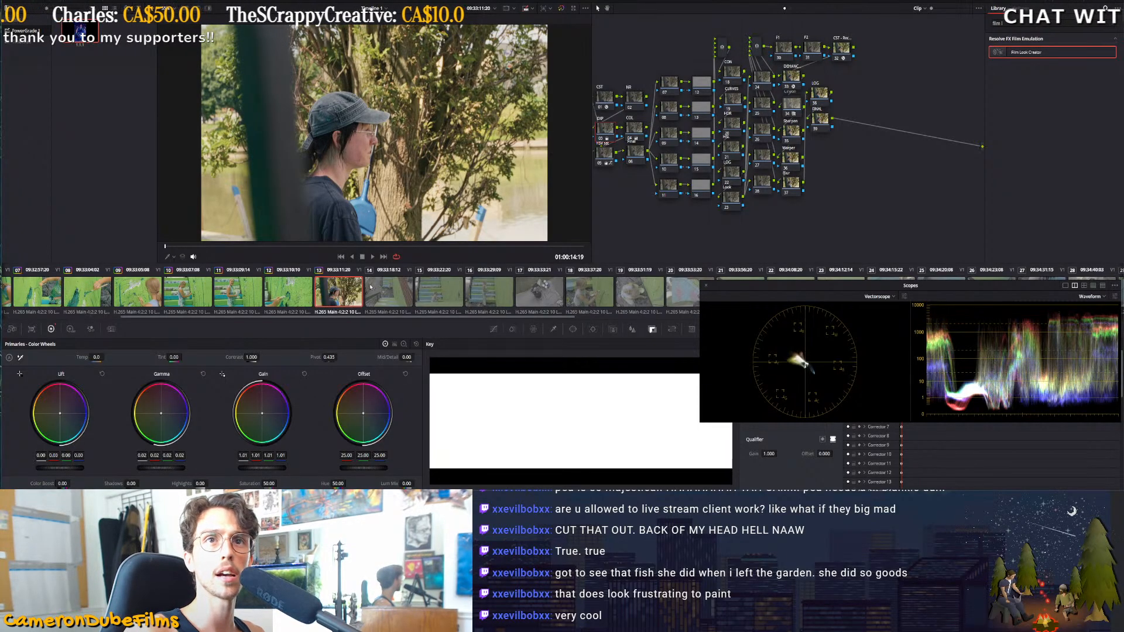
left_click(375, 289)
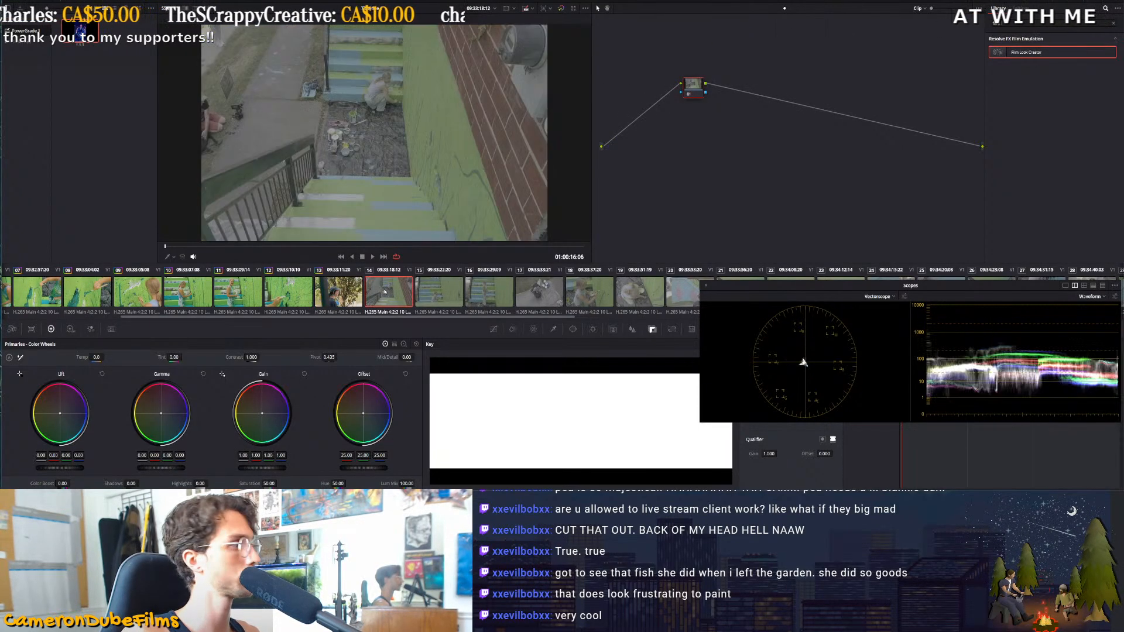
left_click(447, 293)
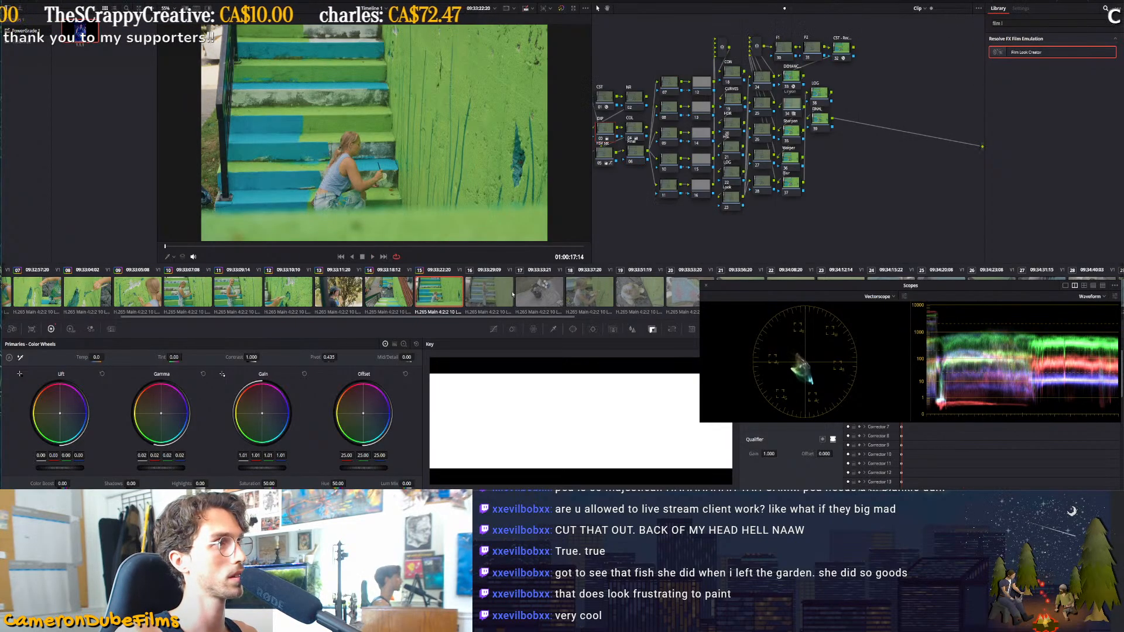
left_click(496, 293)
key("space")
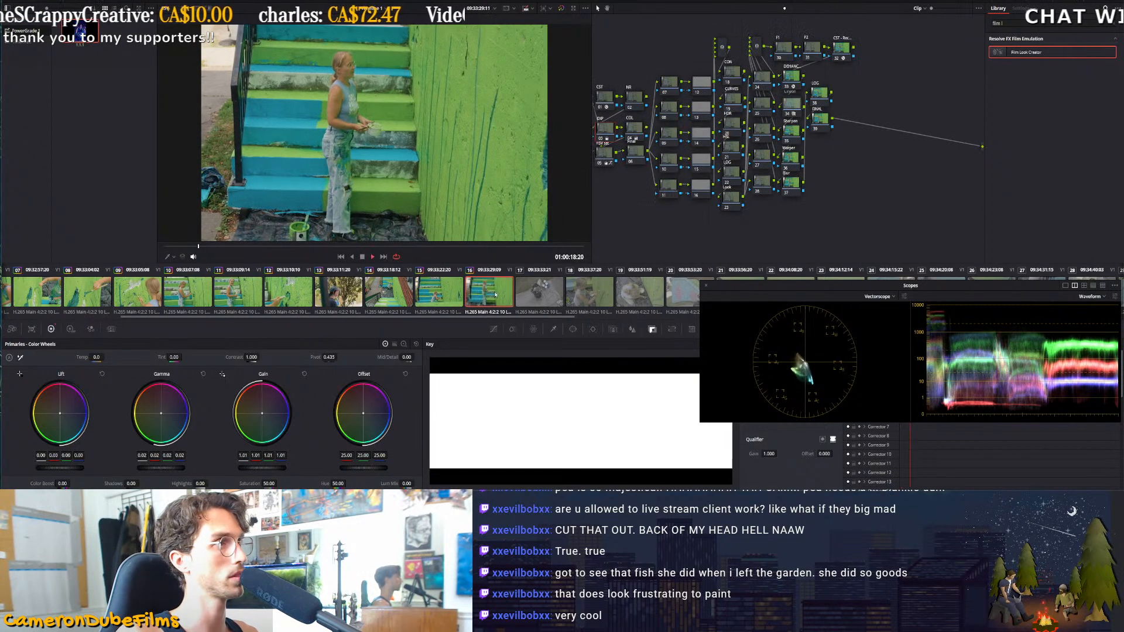
left_click(542, 291)
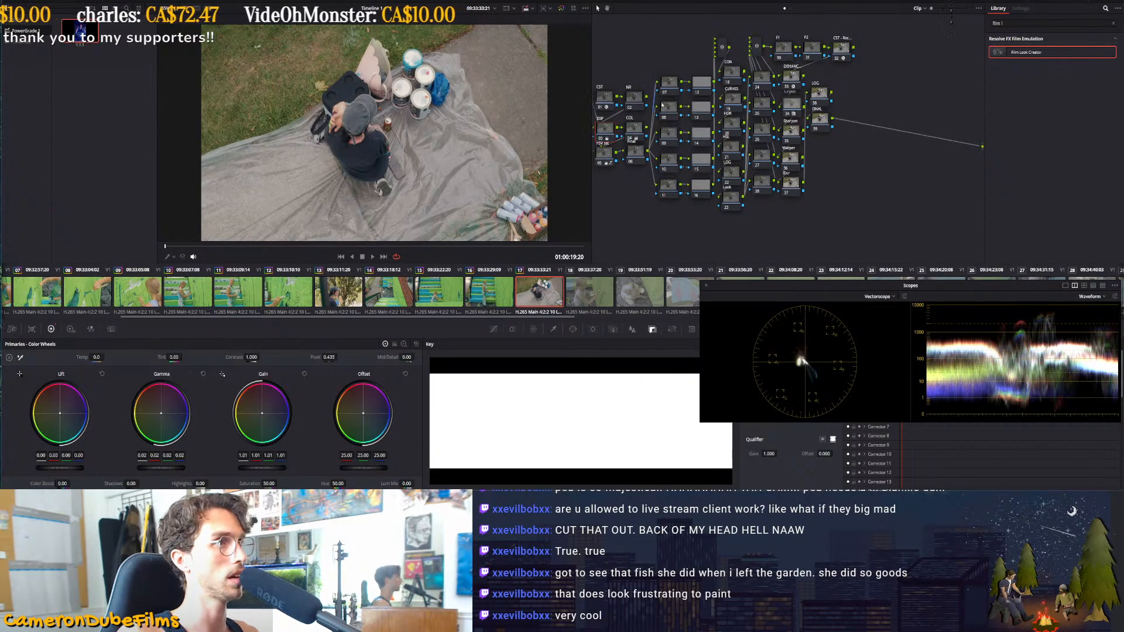
Add a tall, soft circular window around the seated person on the seventeenth clip's node 07 and set its HDR Light exposure to 0.35
left_click(574, 329)
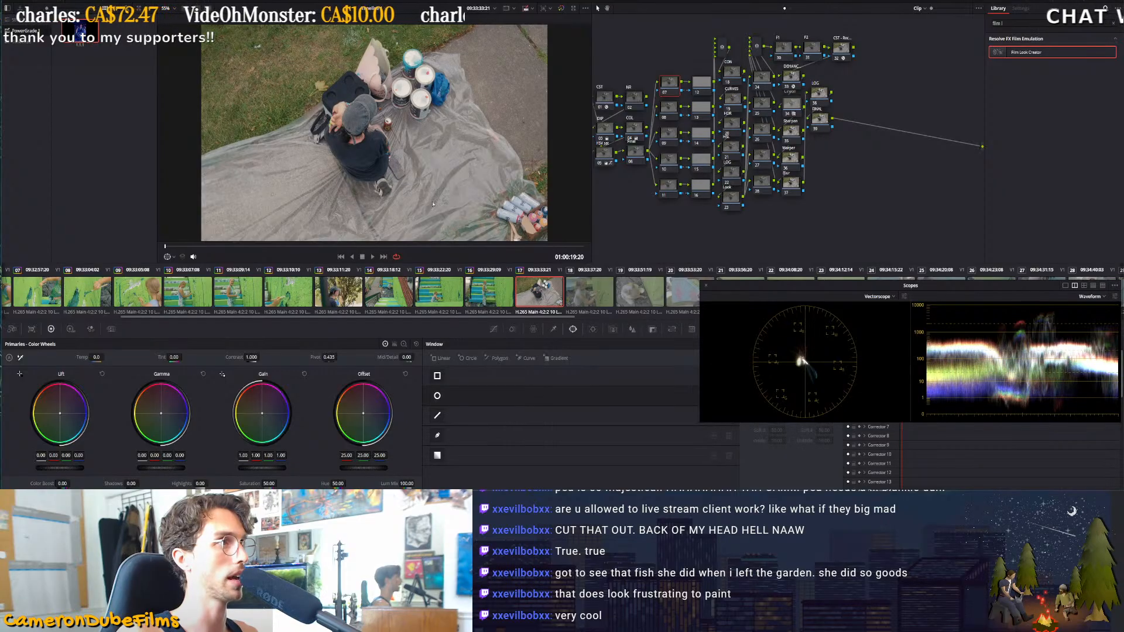
left_click_drag(784, 288, 814, 417)
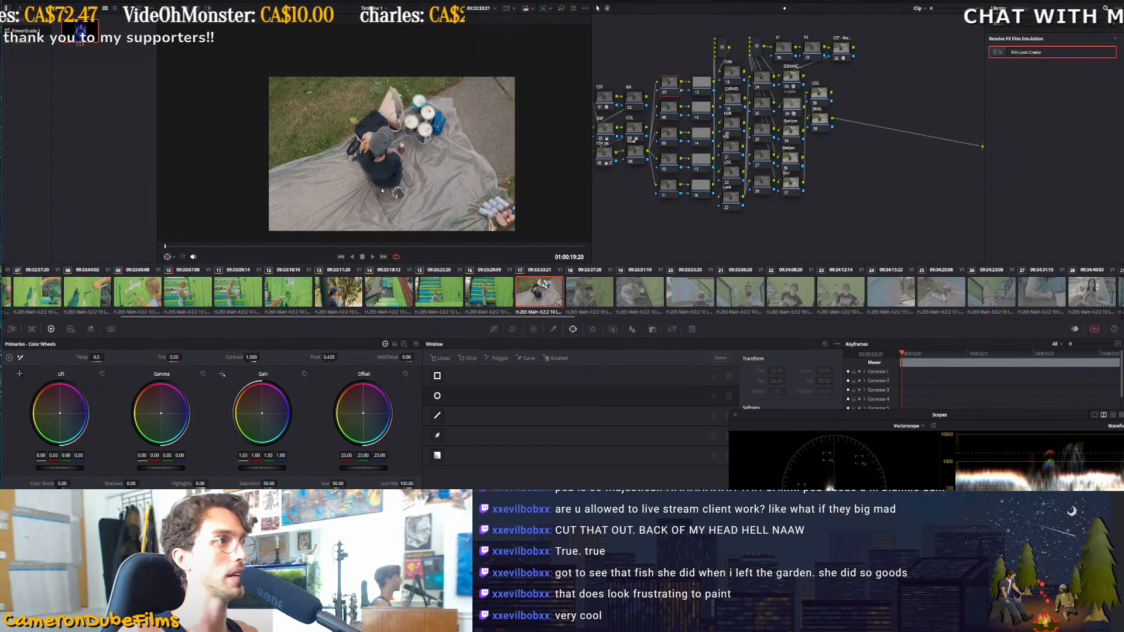
left_click(468, 358)
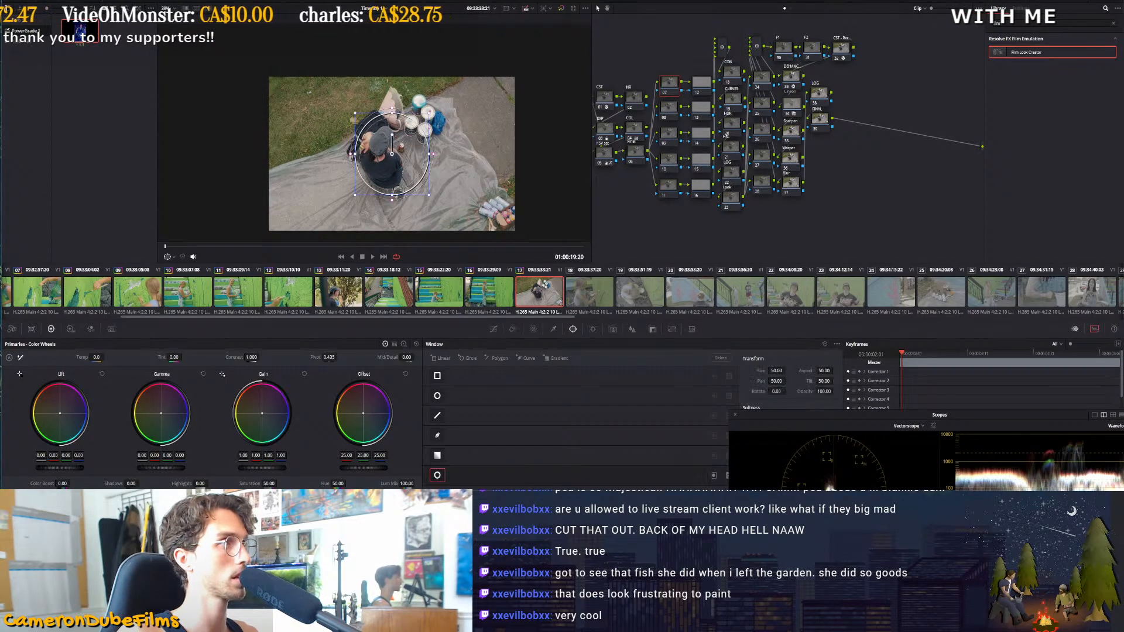
left_click_drag(392, 195, 392, 230)
left_click_drag(431, 155, 453, 154)
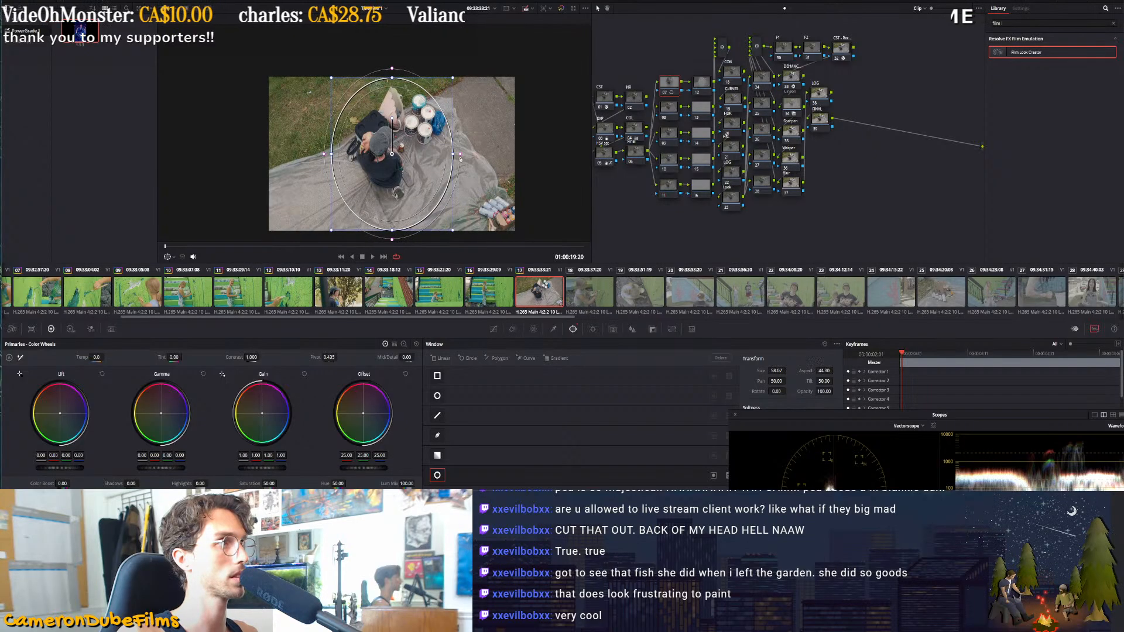
left_click(70, 330)
left_click_drag(232, 459, 235, 459)
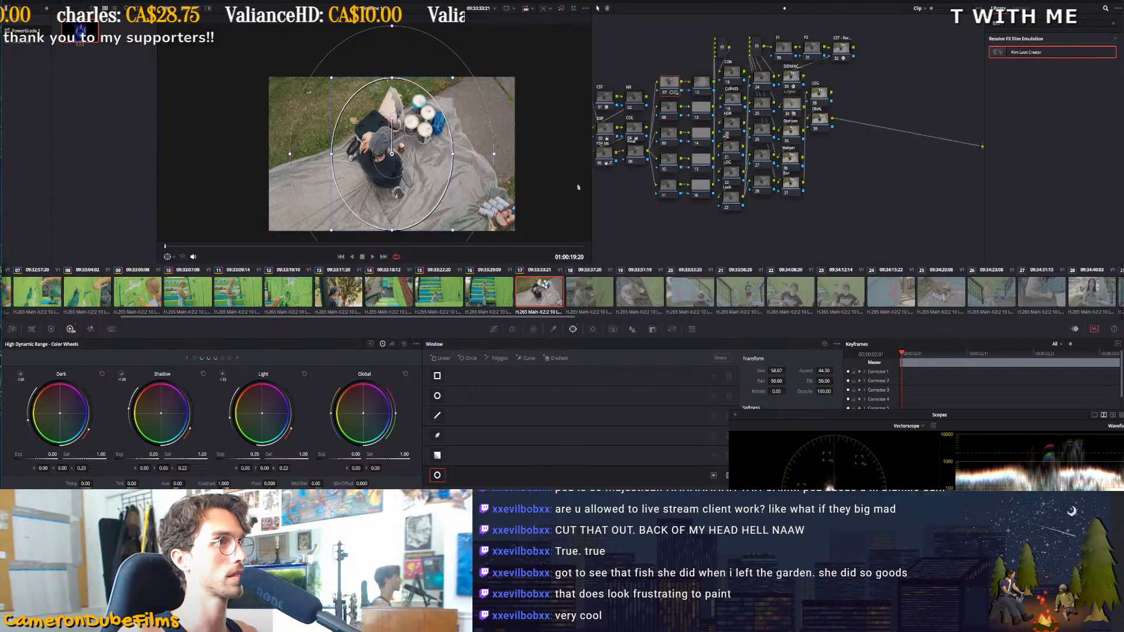
Apply the windowed grade to the eighteenth clip and copy node 07's window adjustment back through the sixteenth to tenth clips
left_click(593, 297)
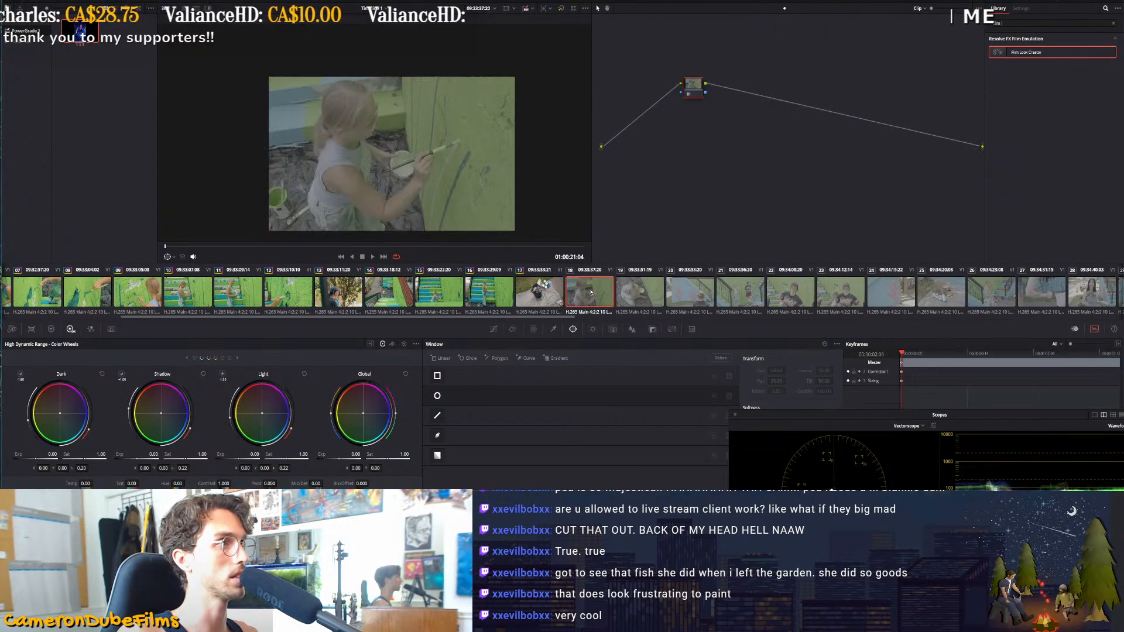
left_click(493, 287)
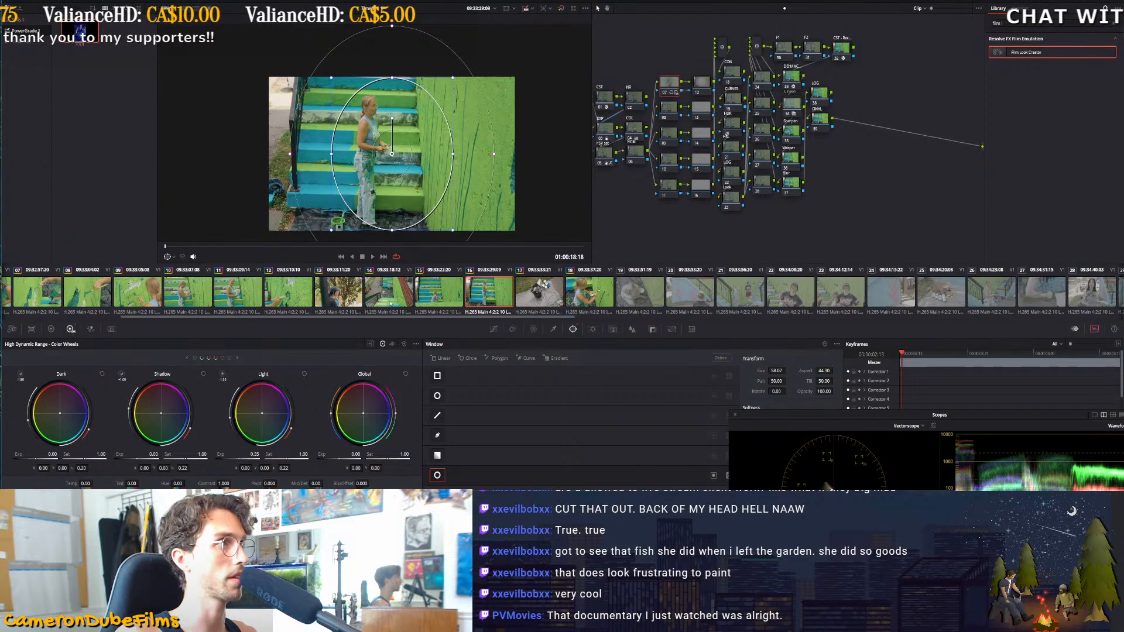
left_click(435, 294)
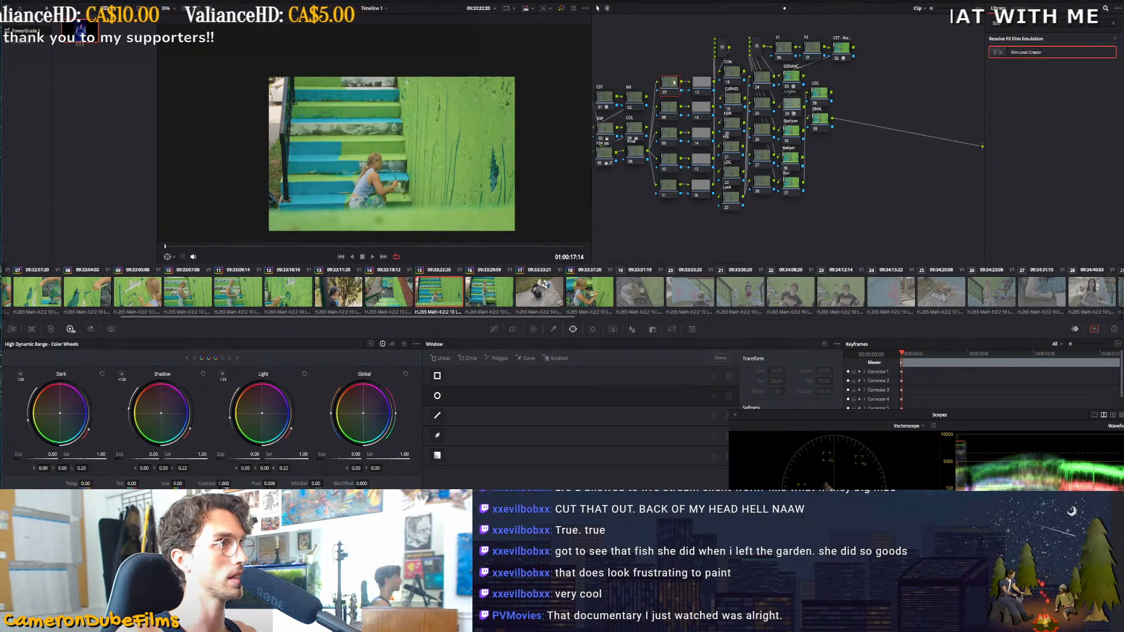
left_click(347, 290)
left_click(389, 292)
left_click(232, 296)
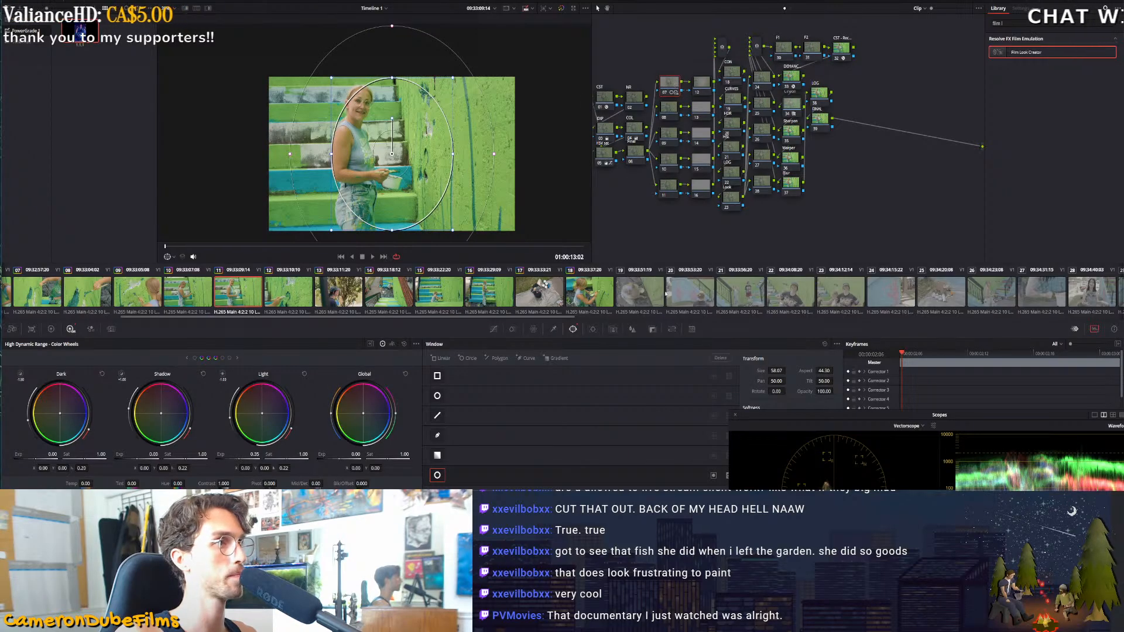
left_click(206, 297)
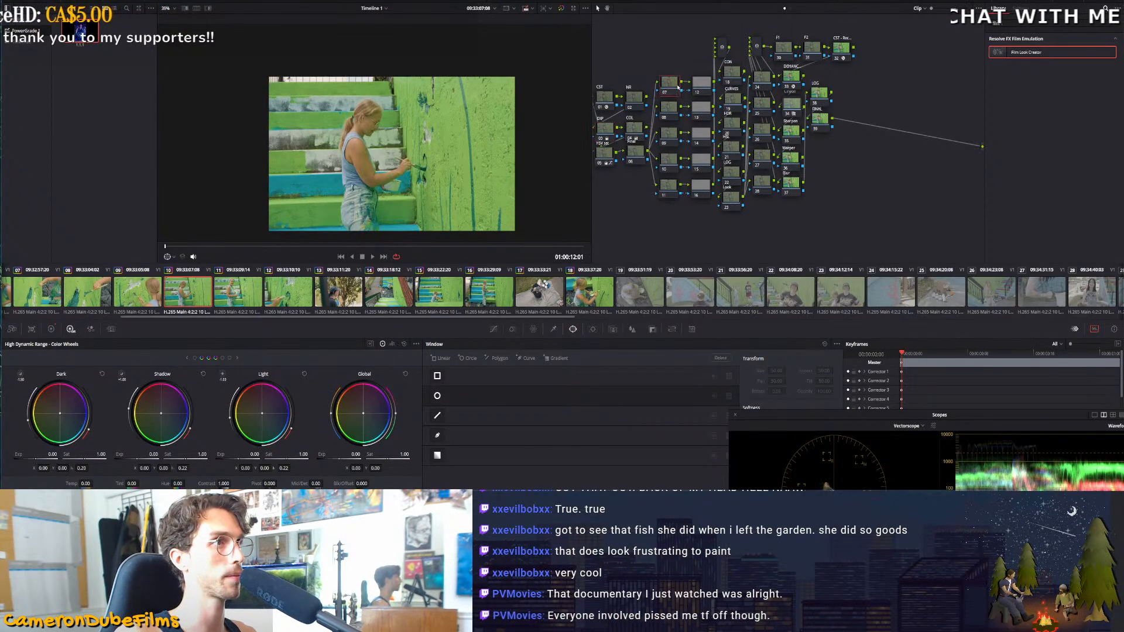
Copy node 07's circular window and Light exposure adjustment to the ninth, eighth and seventh clips
key("Up")
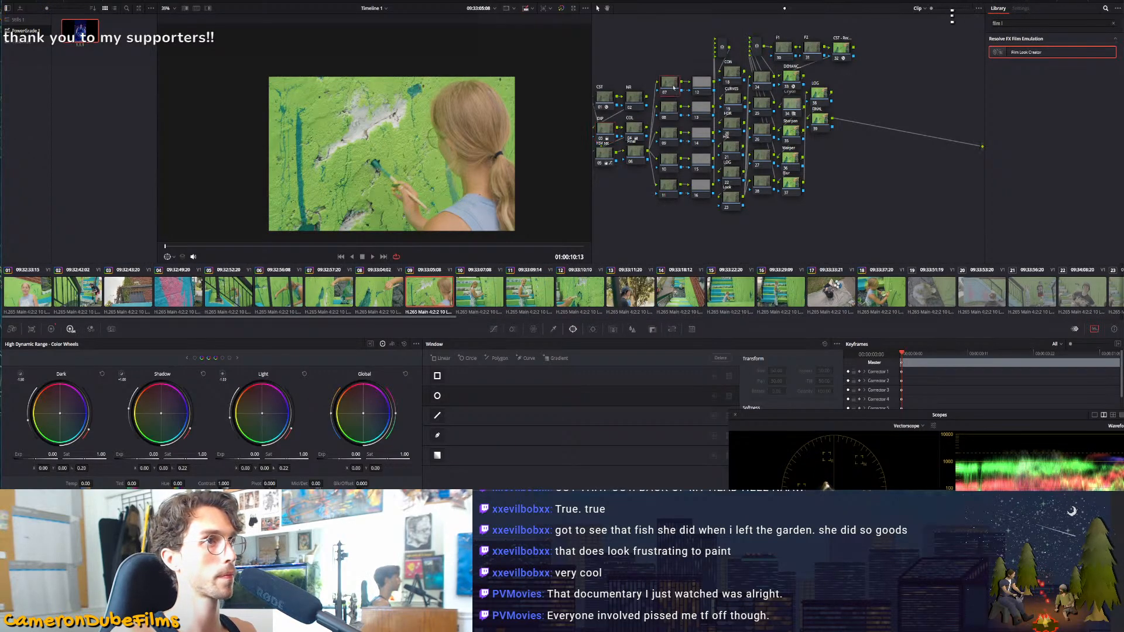
key("Up")
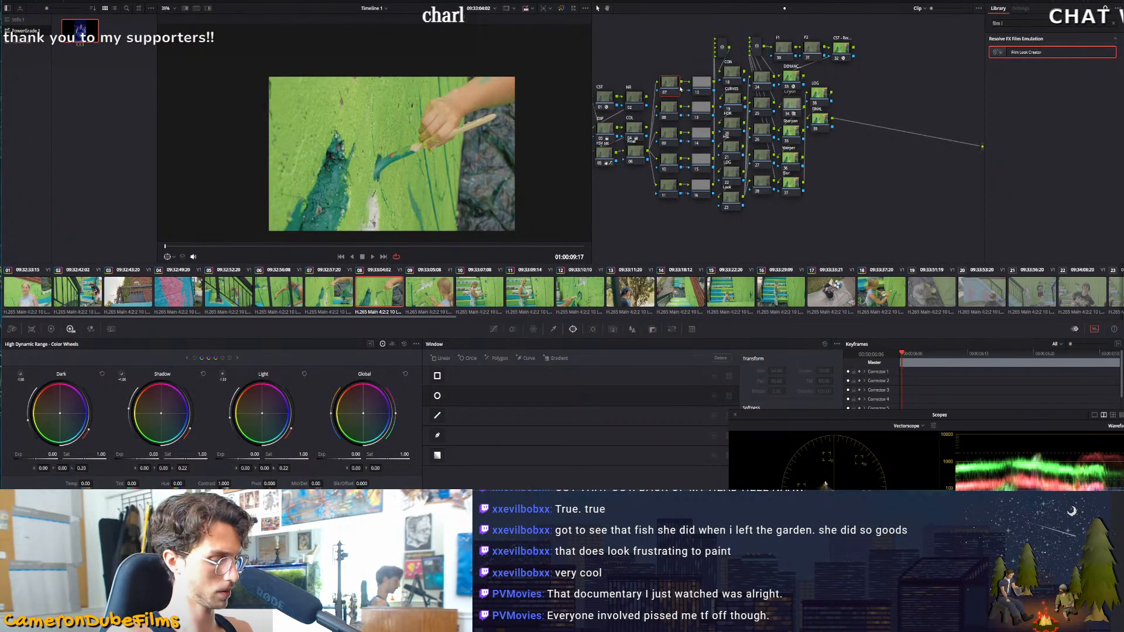
left_click(677, 90)
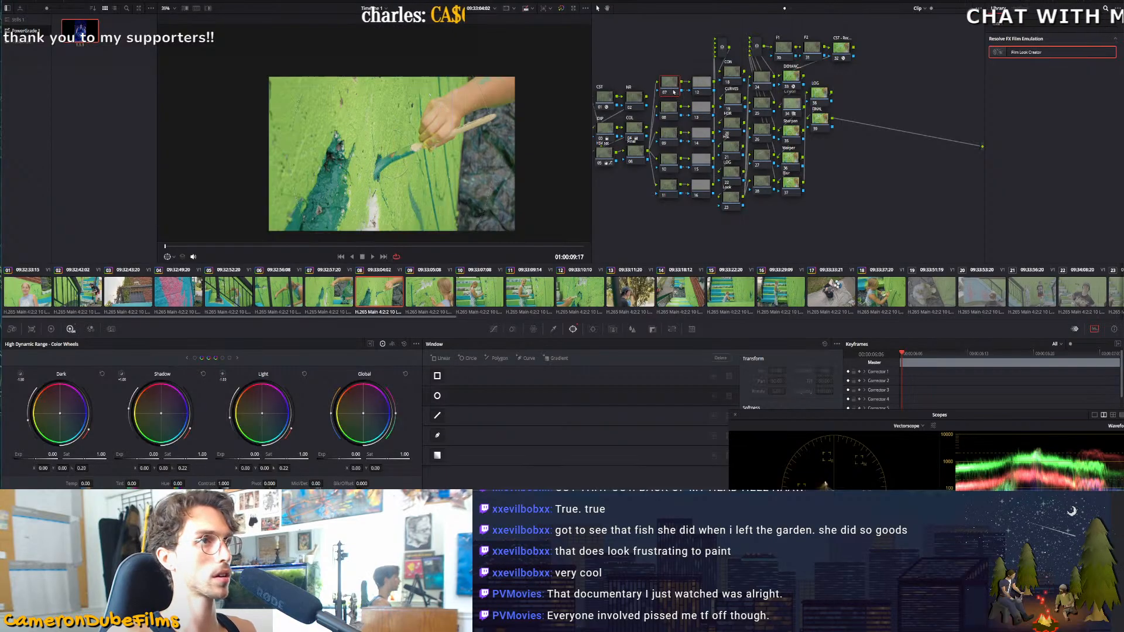
key("Down")
key("Down")
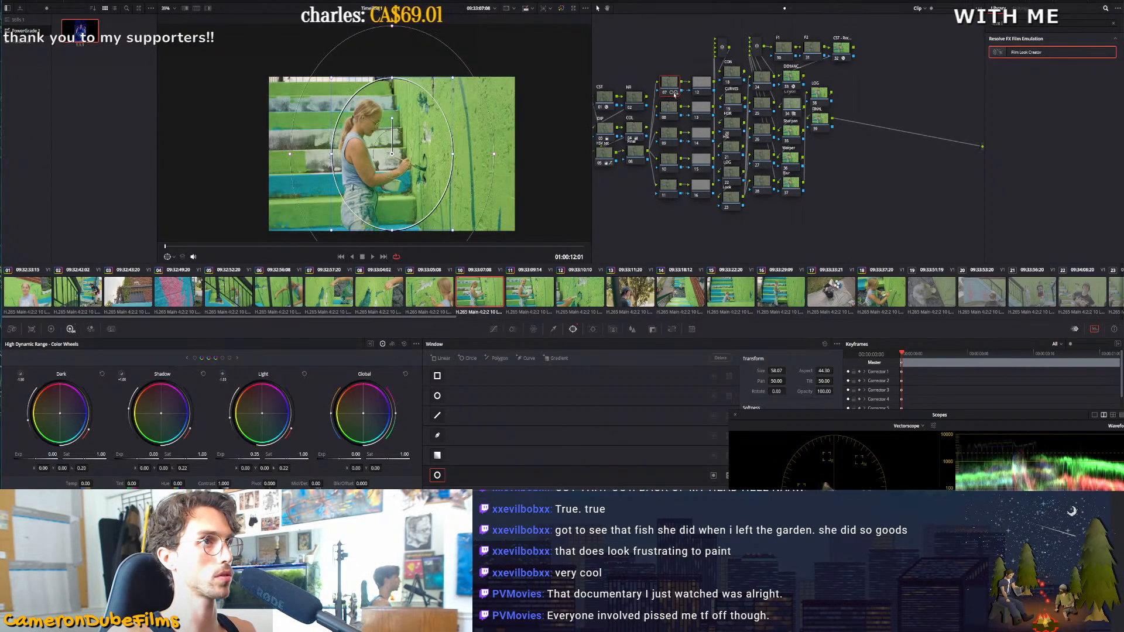
key("Up")
key("Up")
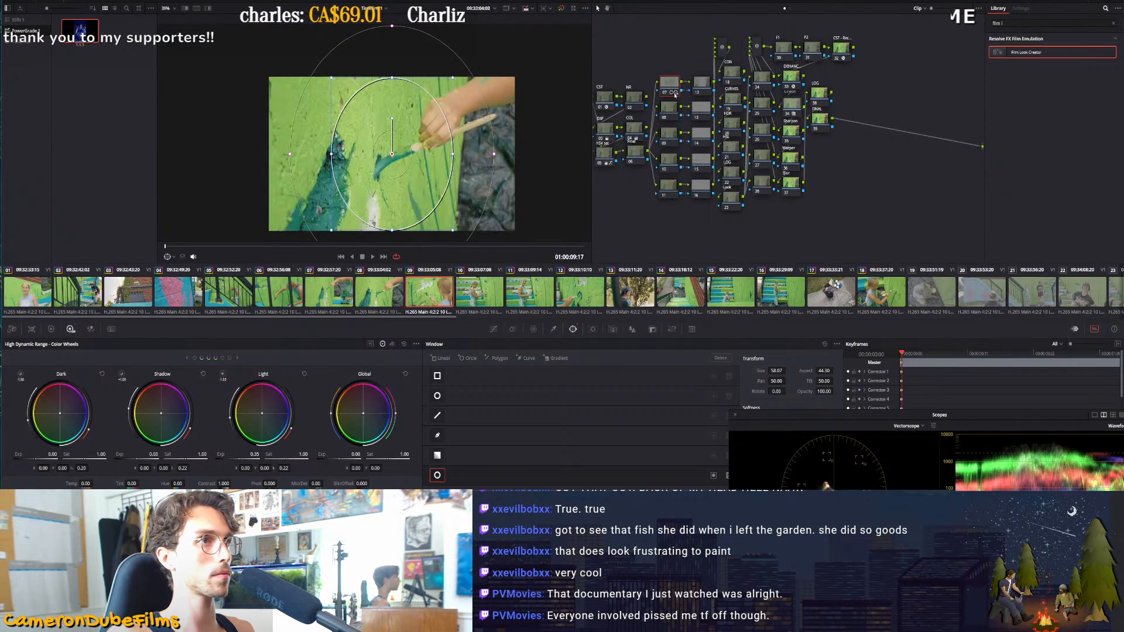
left_click(674, 85)
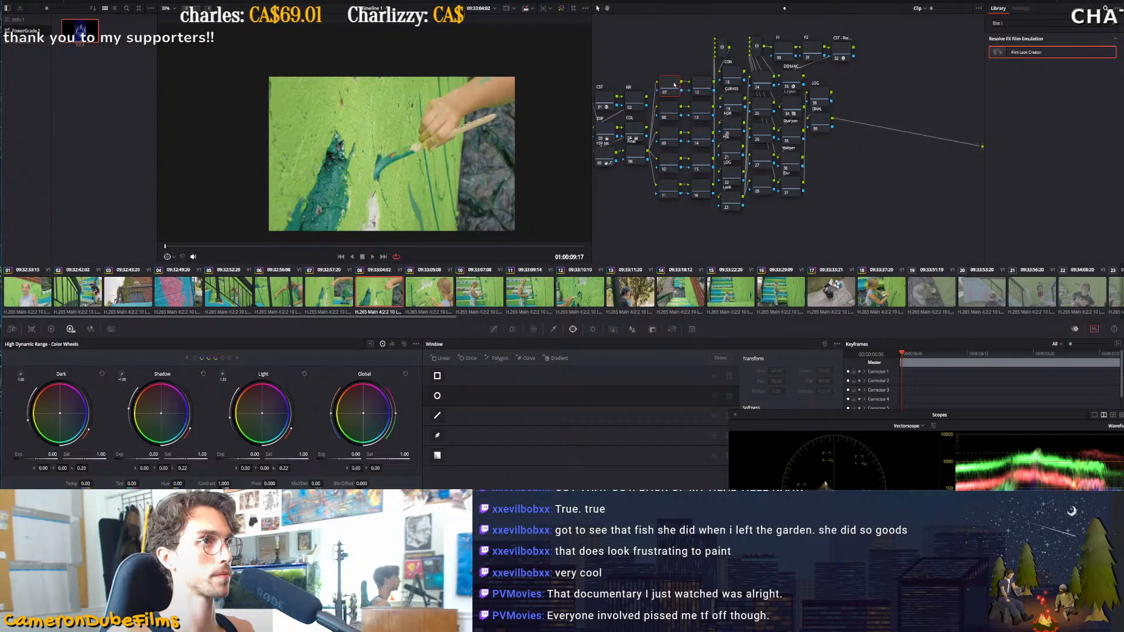
key("Up")
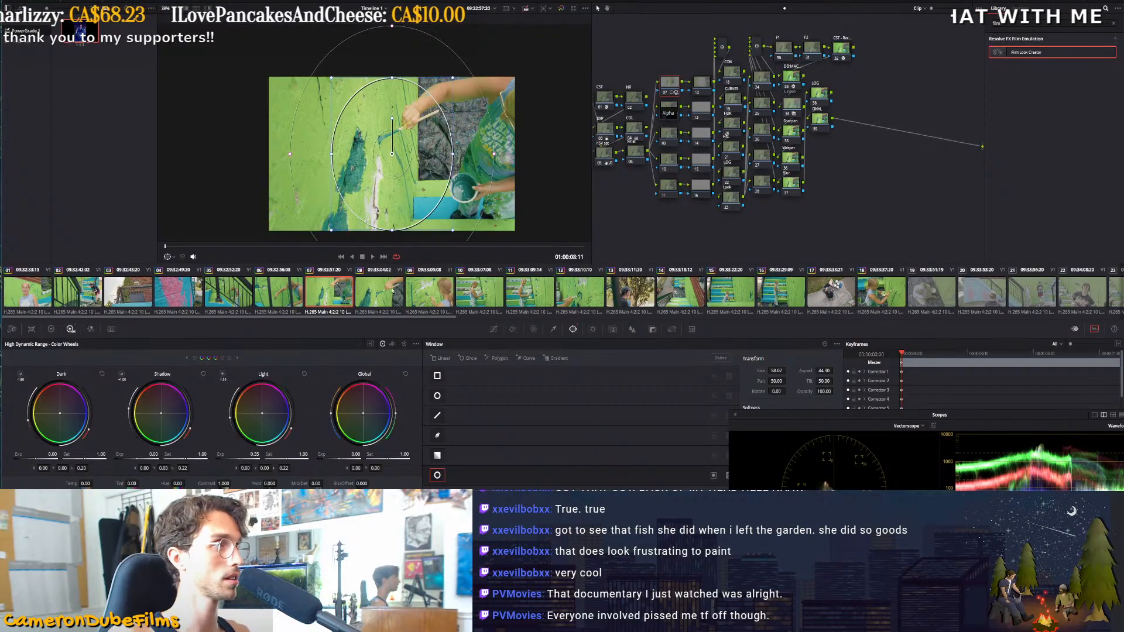
Copy the circular window adjustment to the top window node of the sixth, fifth and fourth clips, and inspect the third clip
left_click(297, 286)
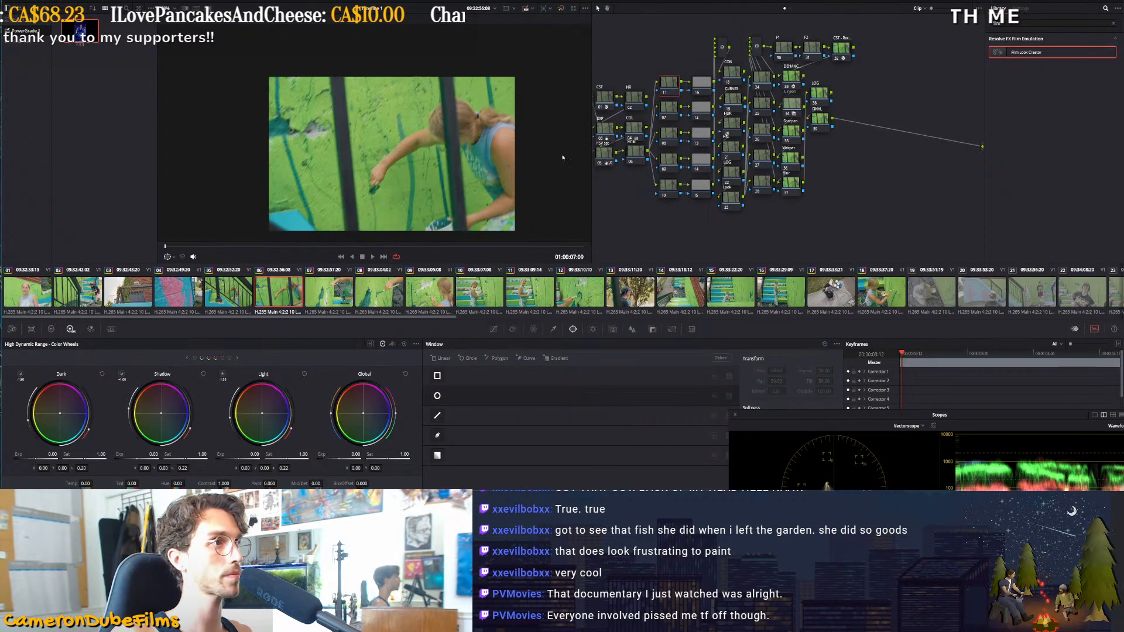
left_click(221, 286)
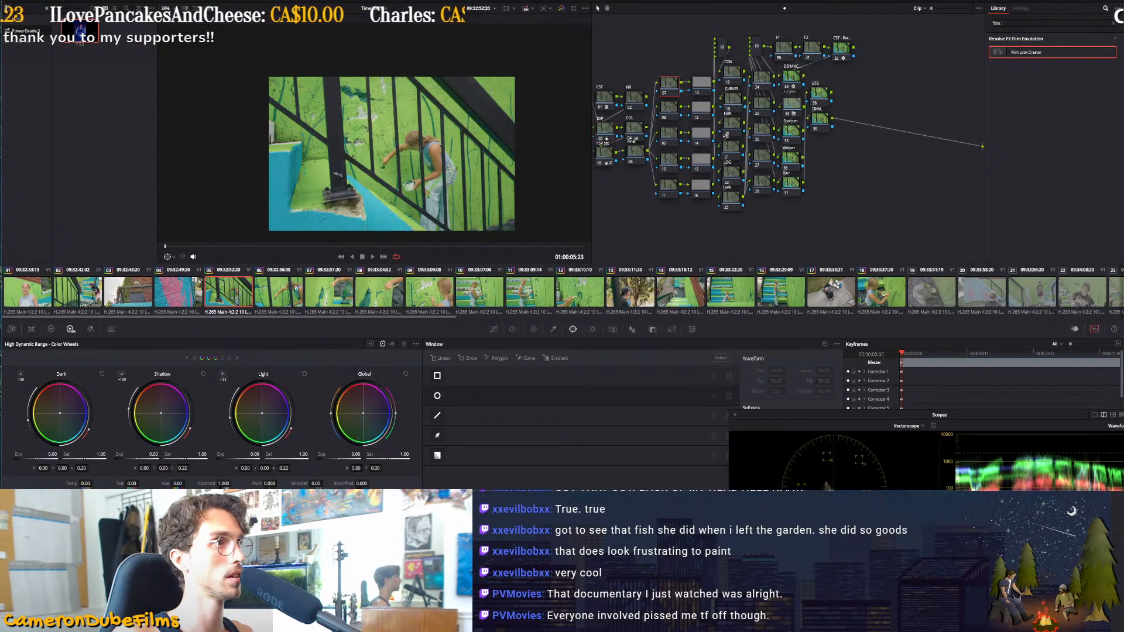
left_click(177, 293)
key("space")
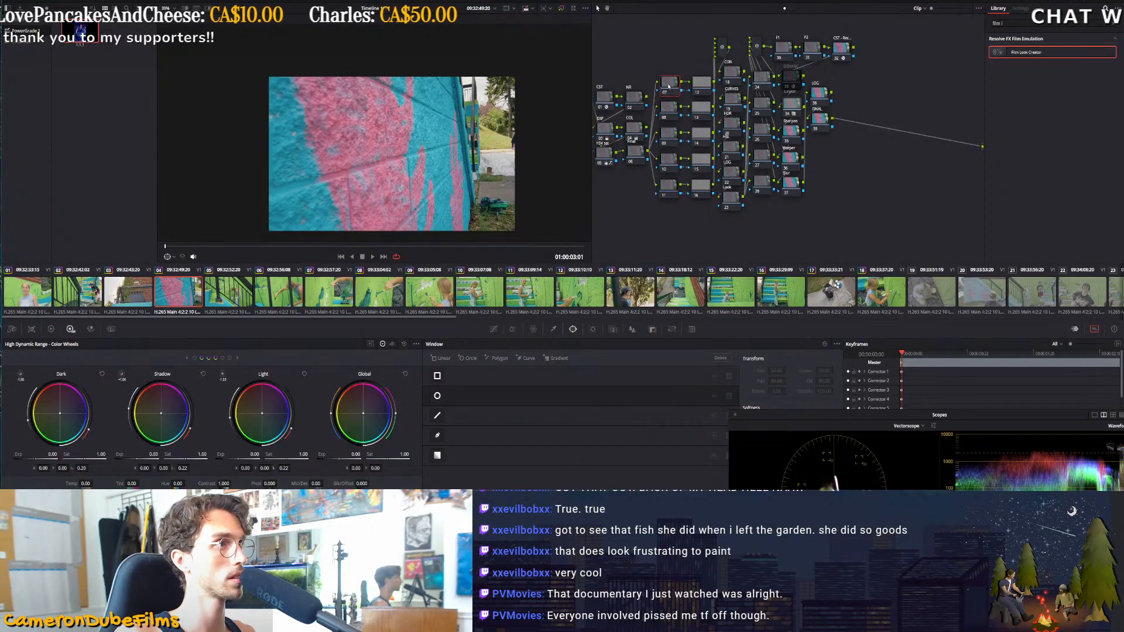
key("space")
left_click(120, 290)
Apply the eighteenth clip's windowed grade to the nineteenth, twentieth and twenty-first clips
left_click(881, 291)
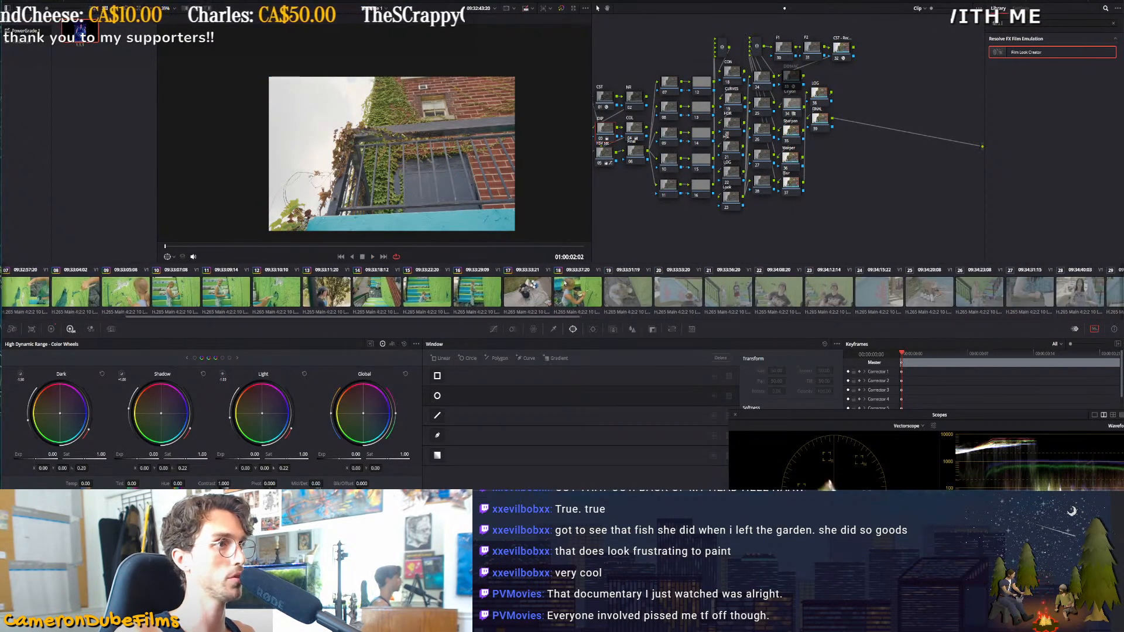
left_click(617, 294)
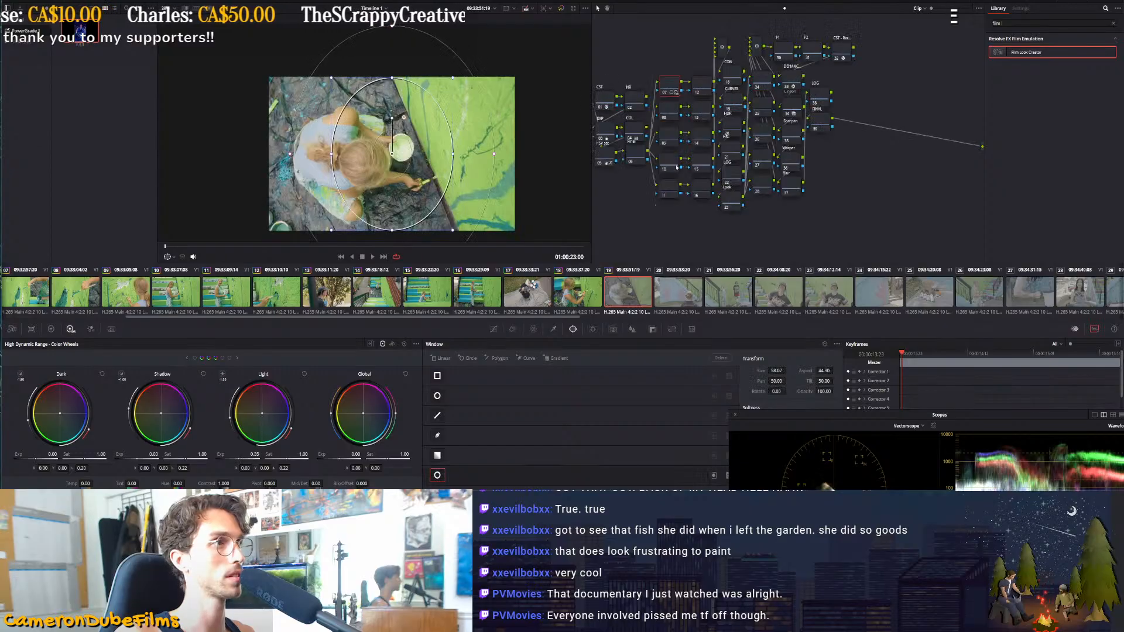
left_click(674, 290)
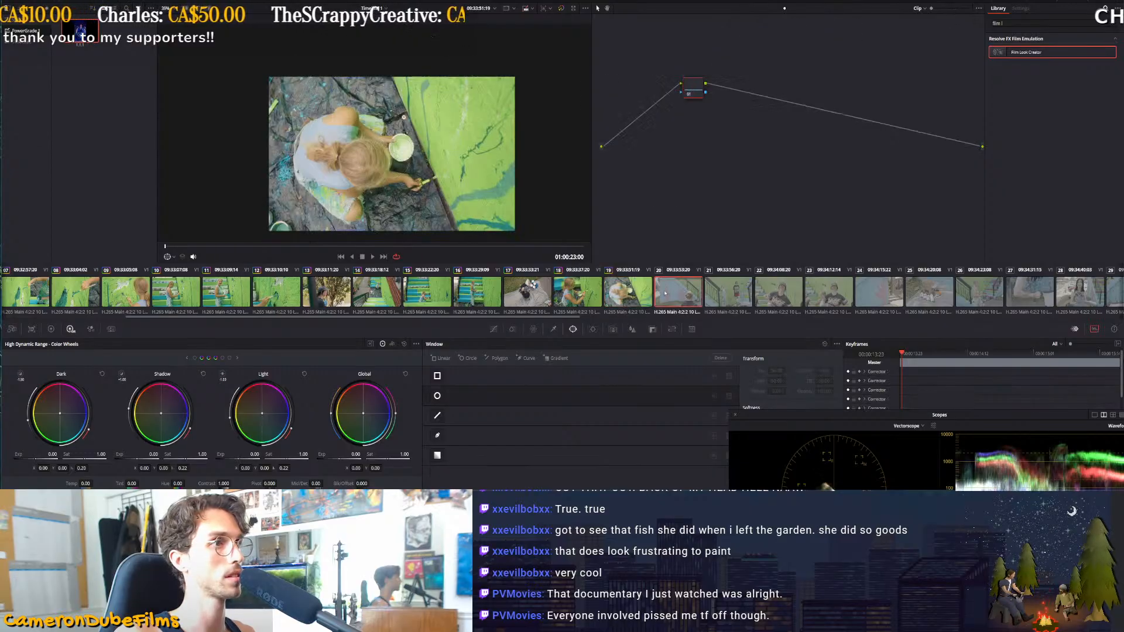
left_click(736, 300)
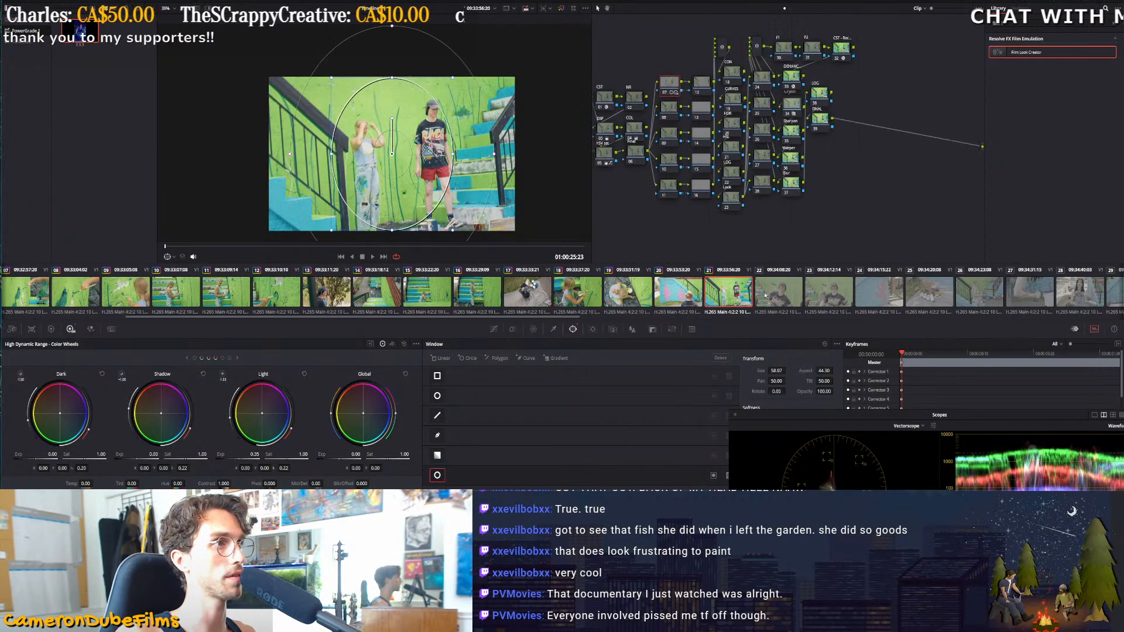
Lower the primary gamma on the twenty-first clip's exposure node to about 0.00
left_click(611, 129)
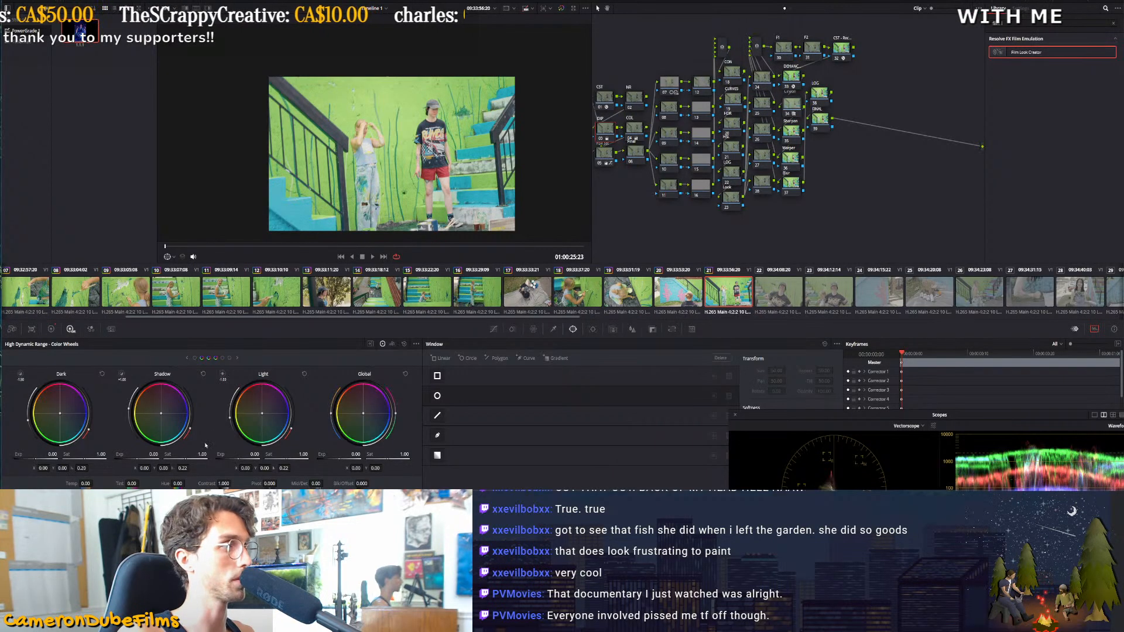
left_click(52, 329)
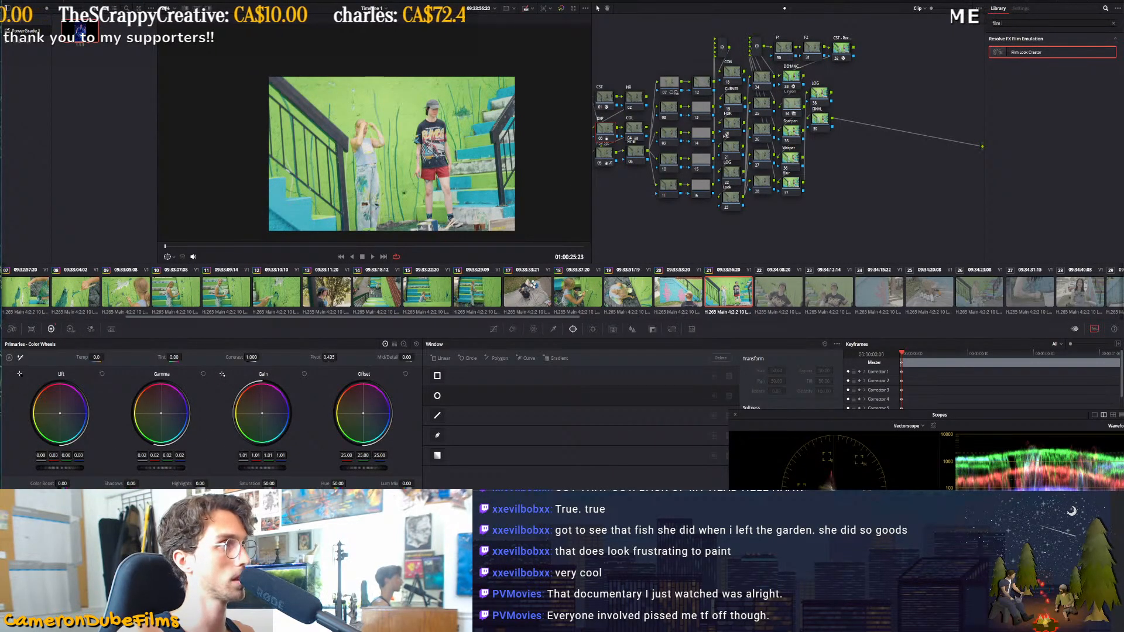
left_click_drag(161, 468, 148, 467)
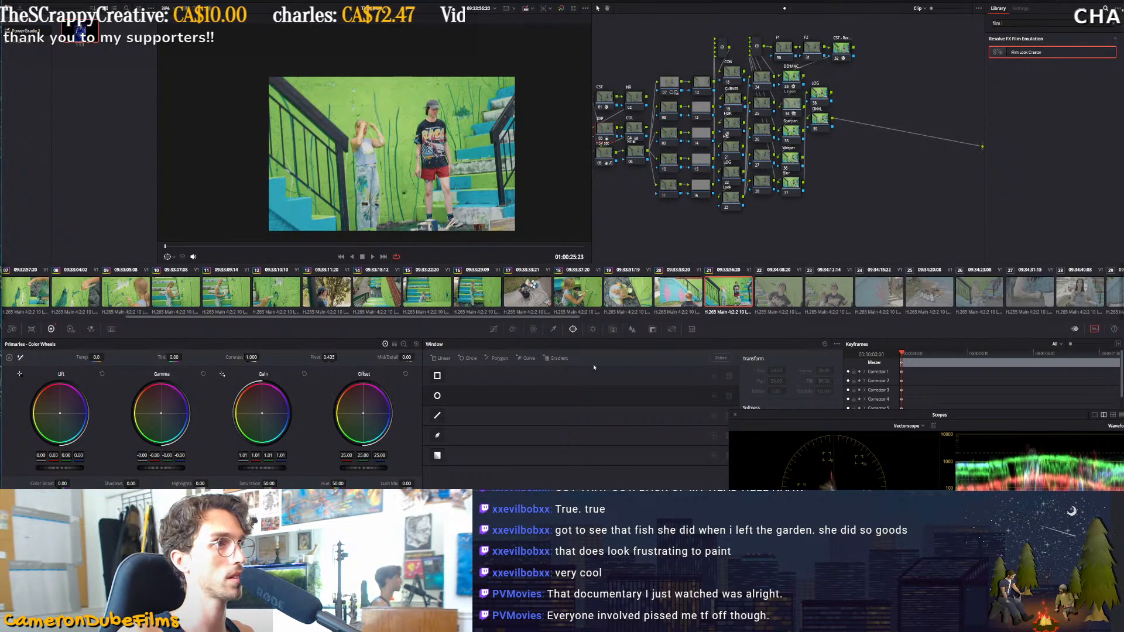
Apply the windowed grade to the twenty-second through thirty-first clips and lower the twenty-fourth clip's gamma slightly
left_click(778, 293)
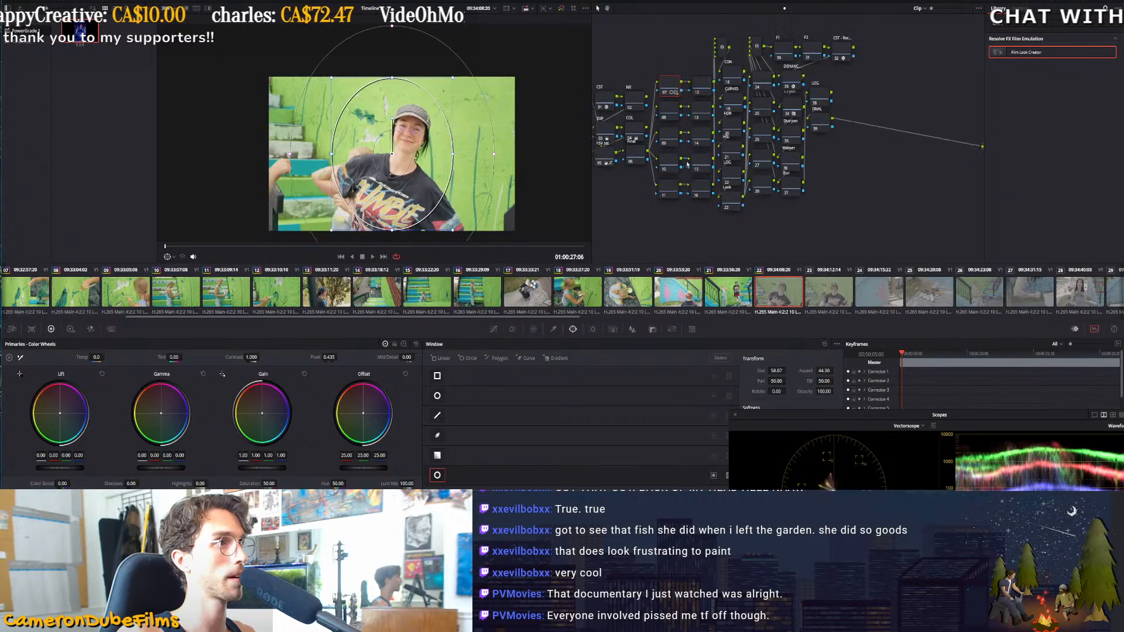
left_click(833, 297)
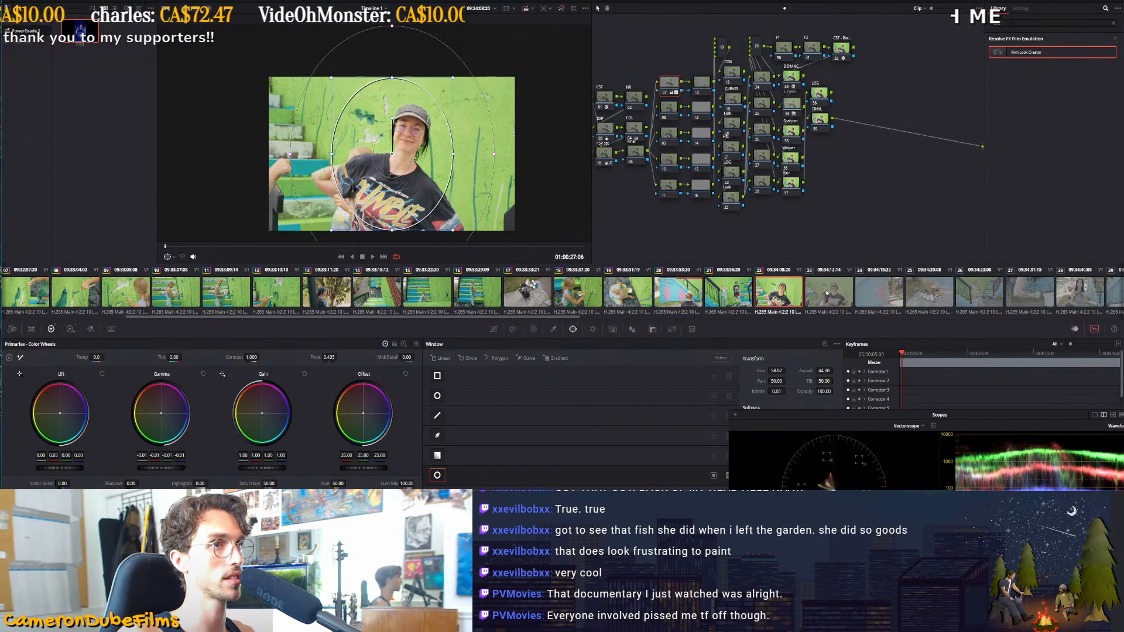
left_click(860, 288)
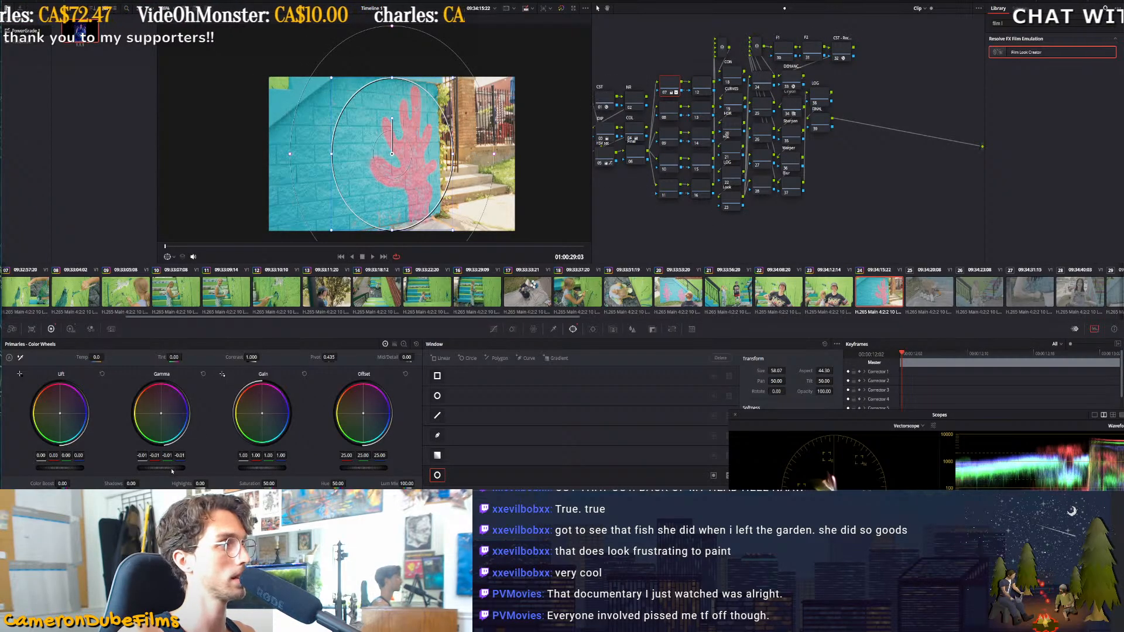
left_click_drag(149, 469, 143, 471)
key("space")
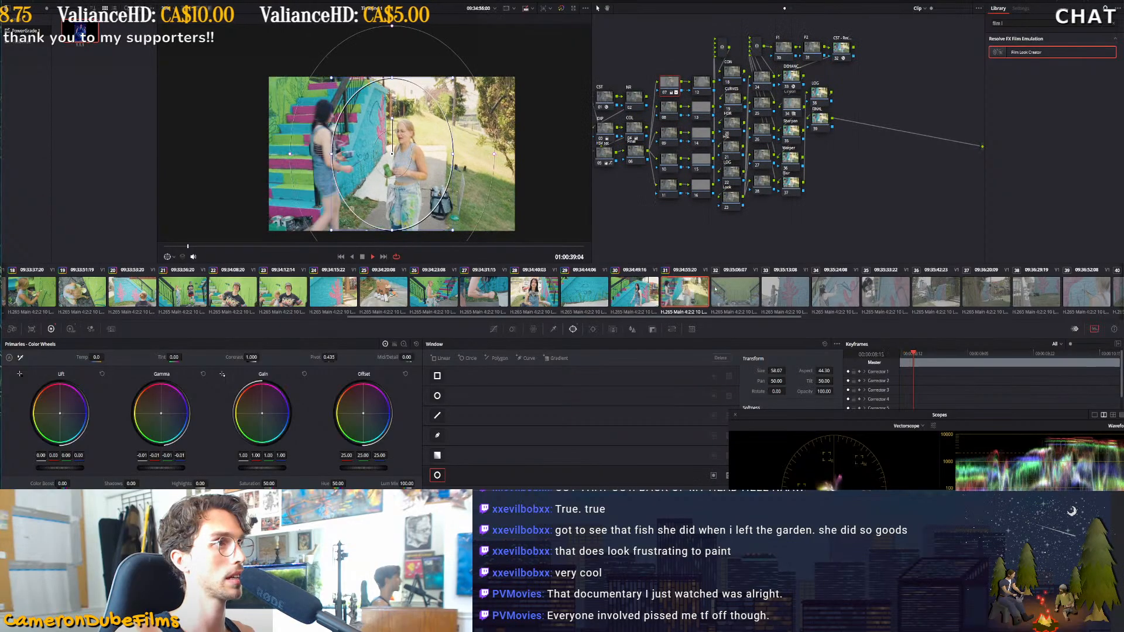
Apply the windowed grade to the thirty-second clip and play it back
left_click(748, 296)
key("equal")
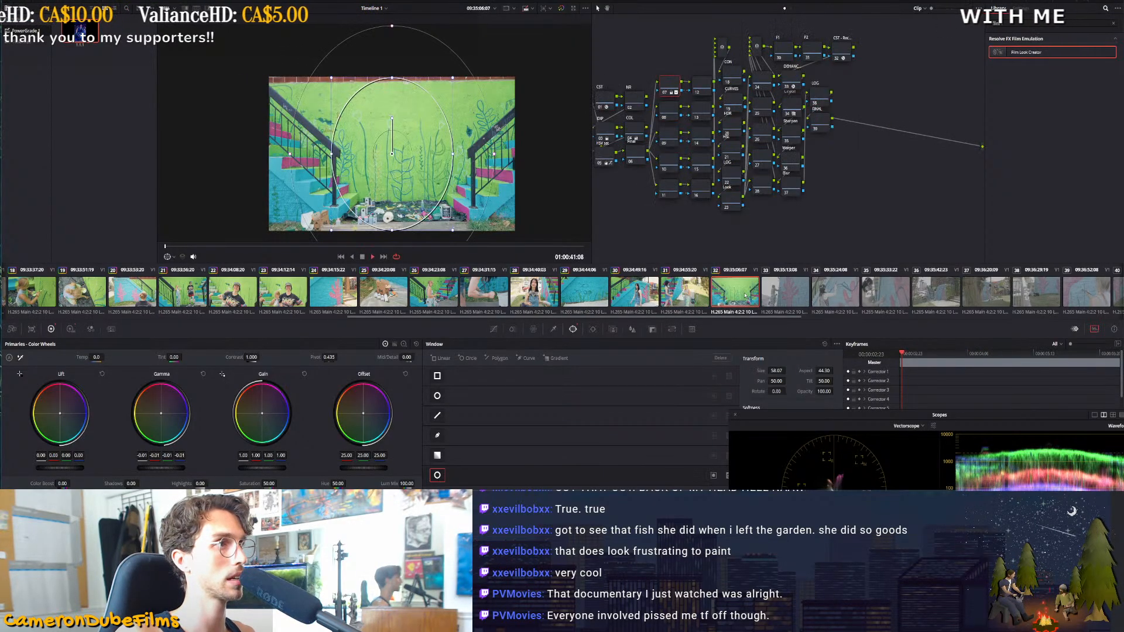
key("space")
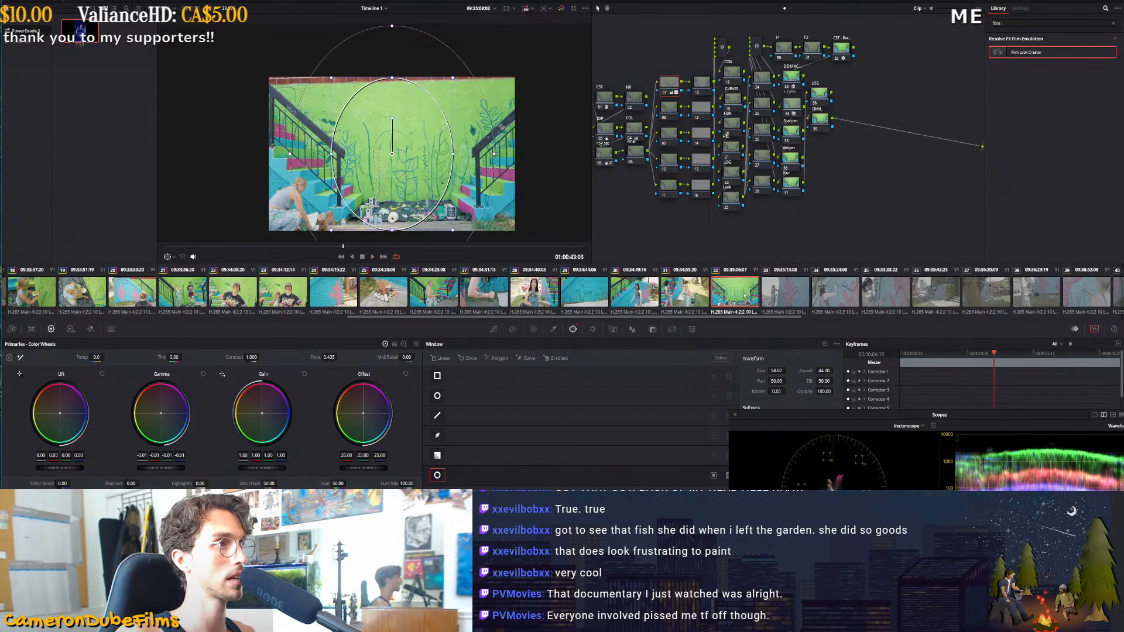
key("shift+z")
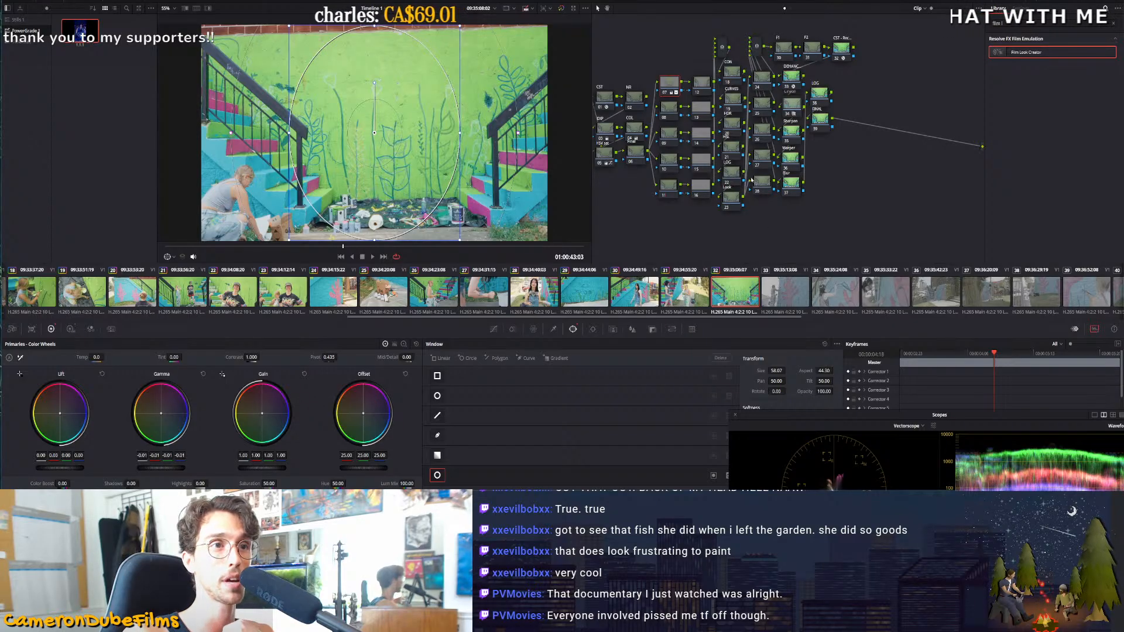
left_click_drag(705, 232, 739, 247)
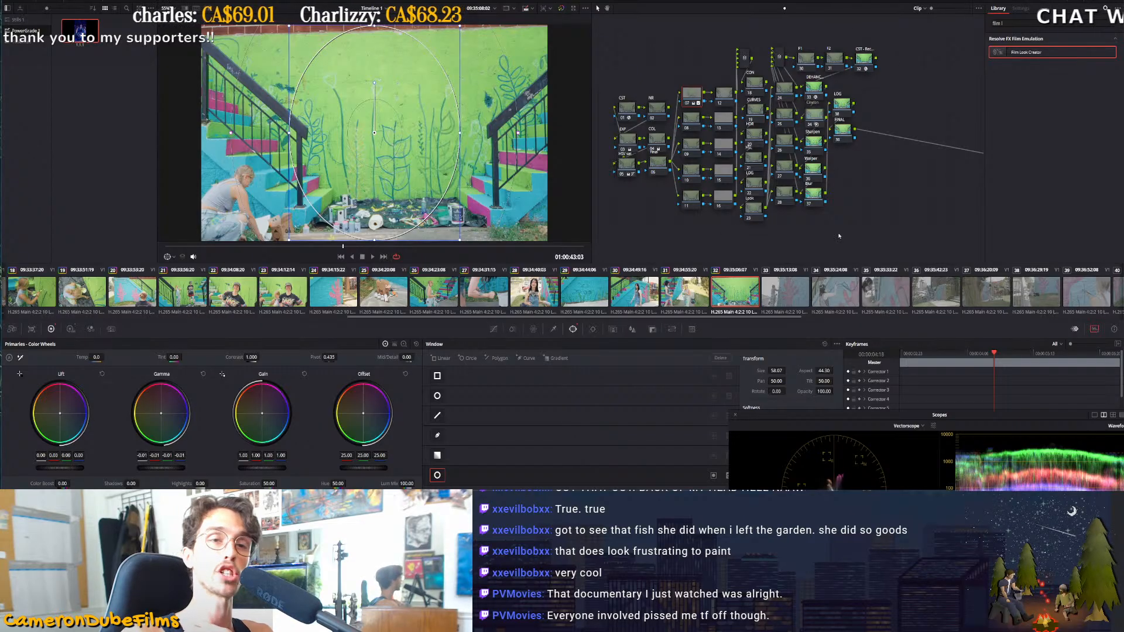
Go through the thirty-second clip's contrast, curves, HDR, log and look nodes one by one to review the node tree's structure
left_click(750, 87)
left_click(754, 111)
left_click(753, 136)
left_click(753, 158)
left_click(753, 184)
left_click(753, 217)
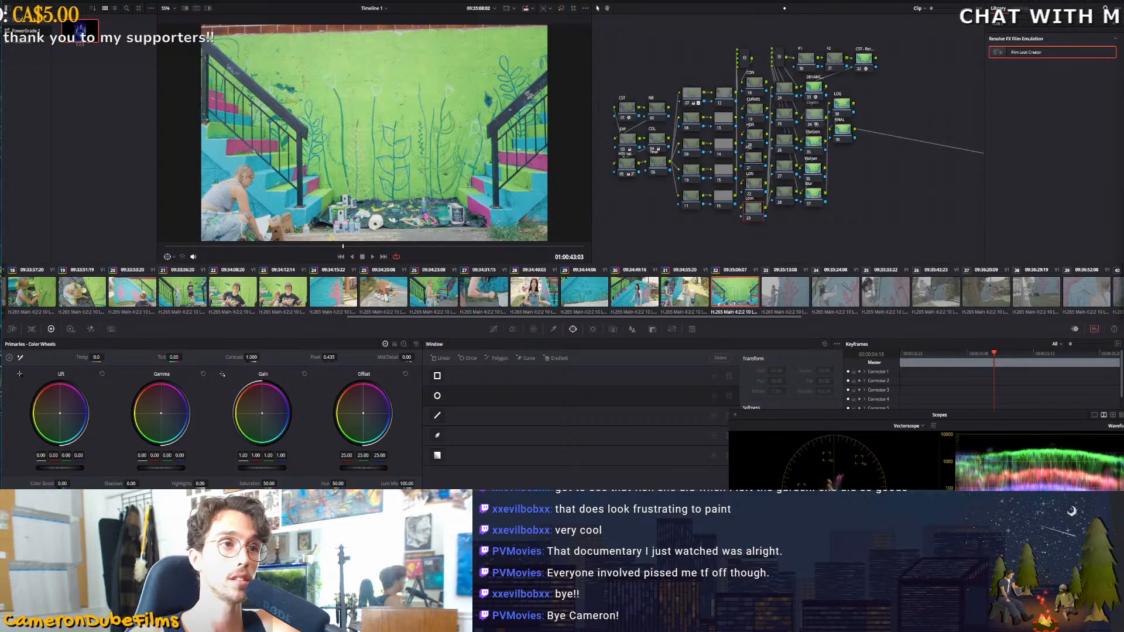
Apply the shared grade to the thirty-third and thirty-fourth clips and bring the thirty-fourth clip's exposure node gamma to about 0.00
left_click(807, 302)
left_click(628, 139)
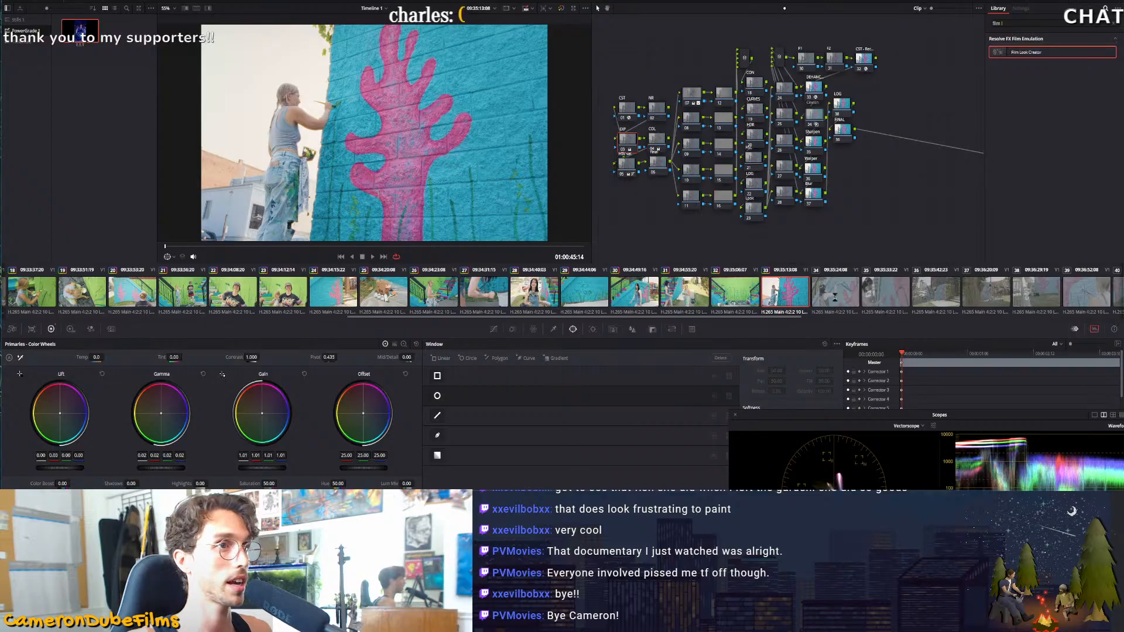
left_click(835, 297)
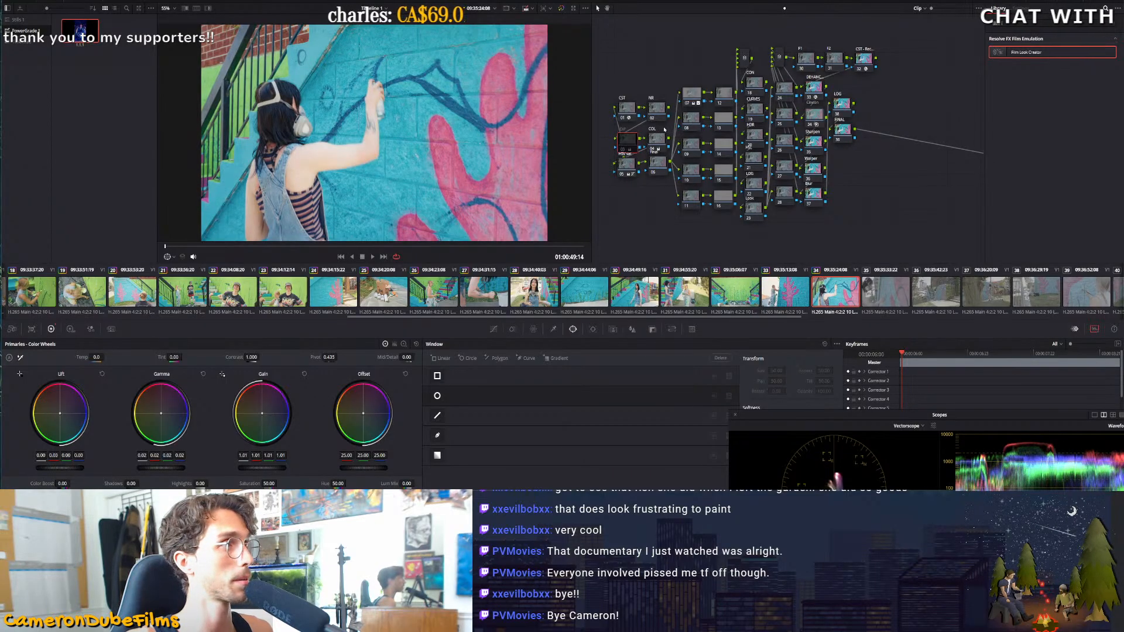
key("ctrl+z")
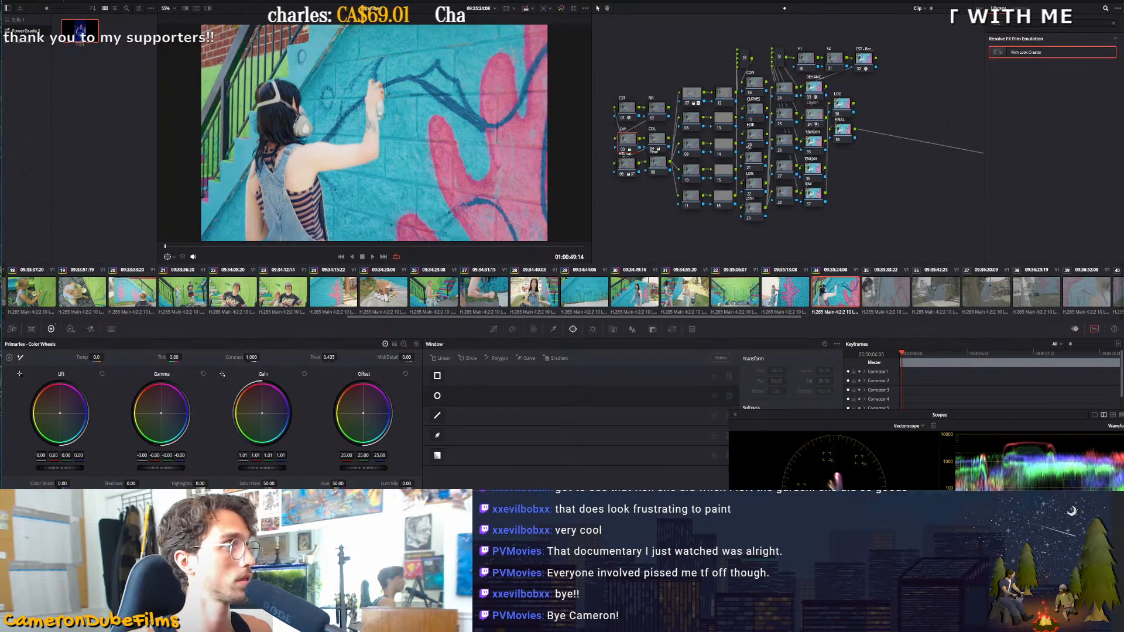
Apply the shared grade to the thirty-fifth clip and set its exposure node gamma to about 0.01, comparing before and after
left_click(899, 298)
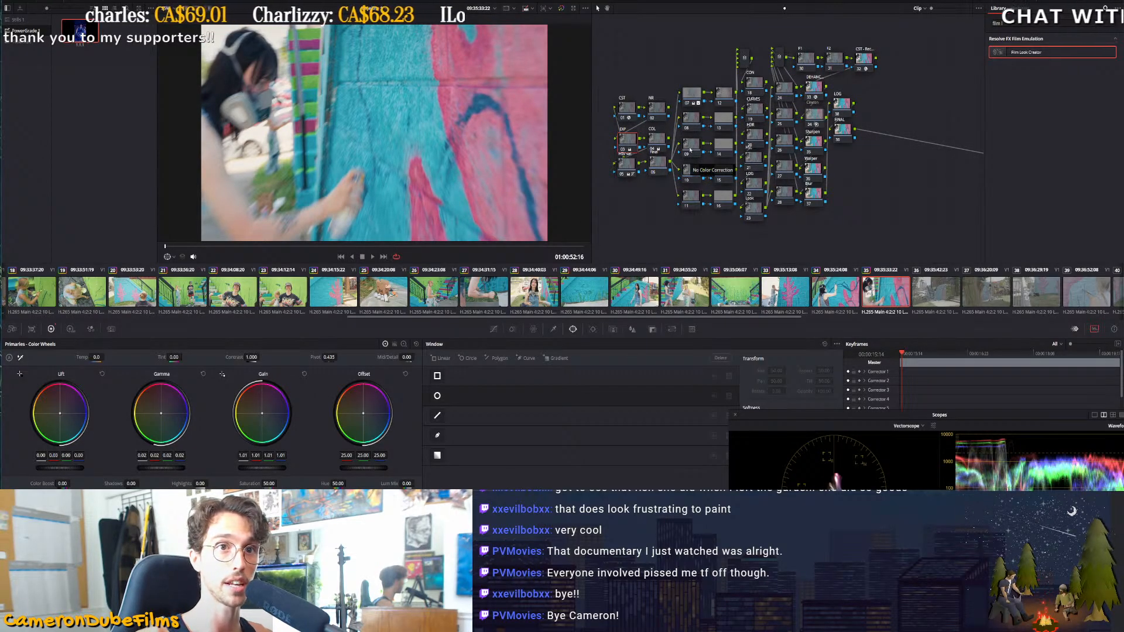
key("ctrl+z")
key("ctrl+shift+z")
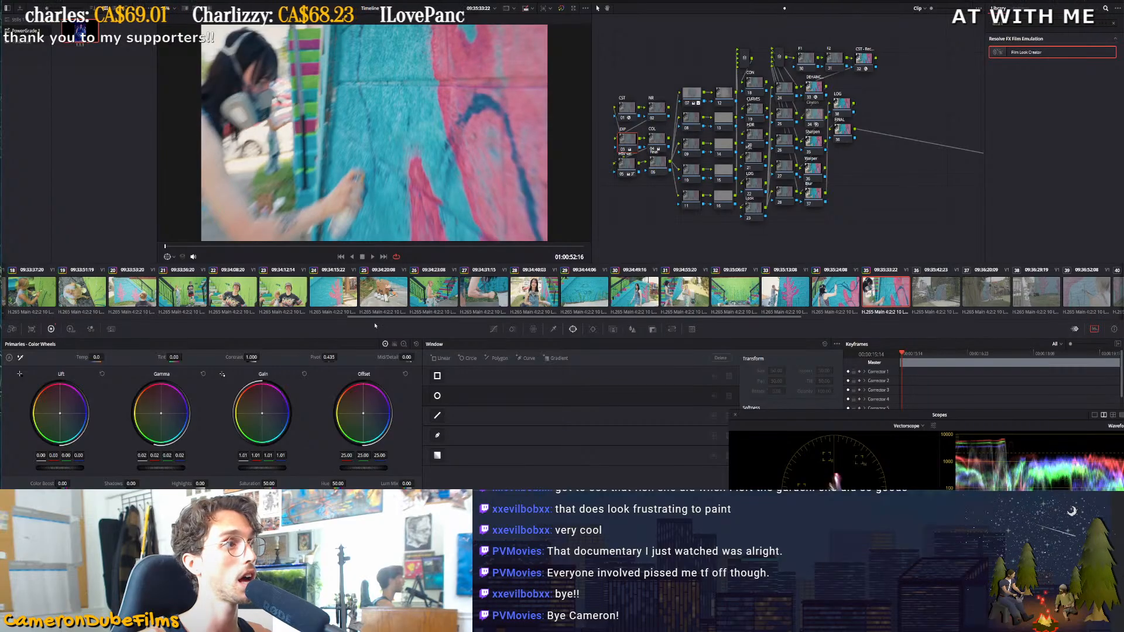
key("ctrl+z")
key("ctrl+shift+z")
key("ctrl+z")
key("ctrl+shift+z")
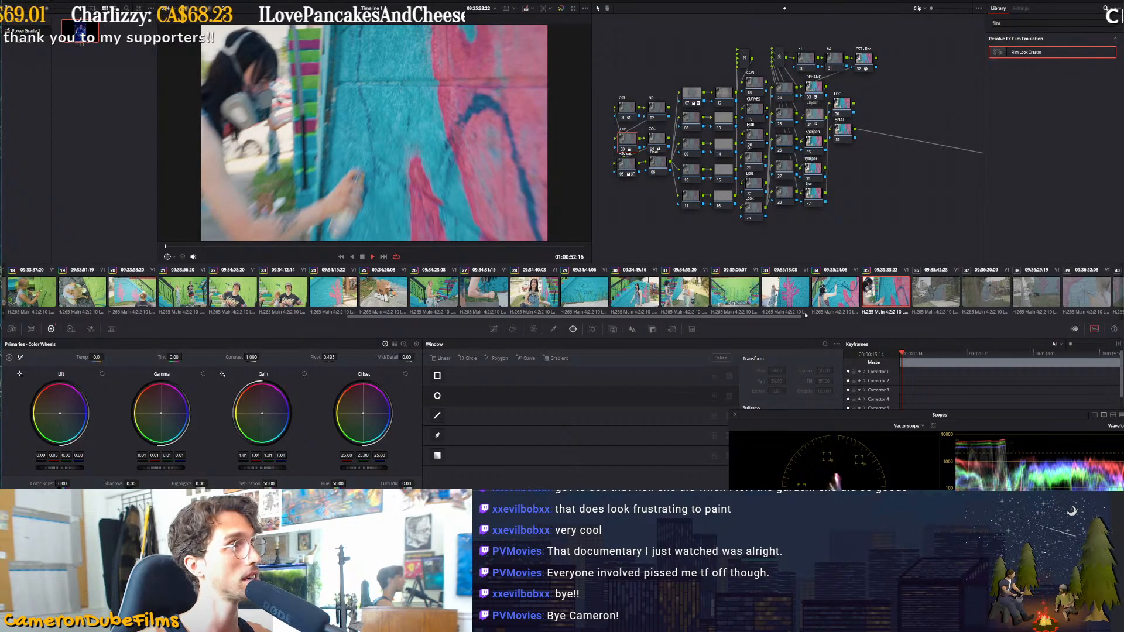
Apply the shared grade to the thirty-sixth and thirty-seventh clips and disable their exposure nodes
key("space")
scroll(709, 297, "down", 5)
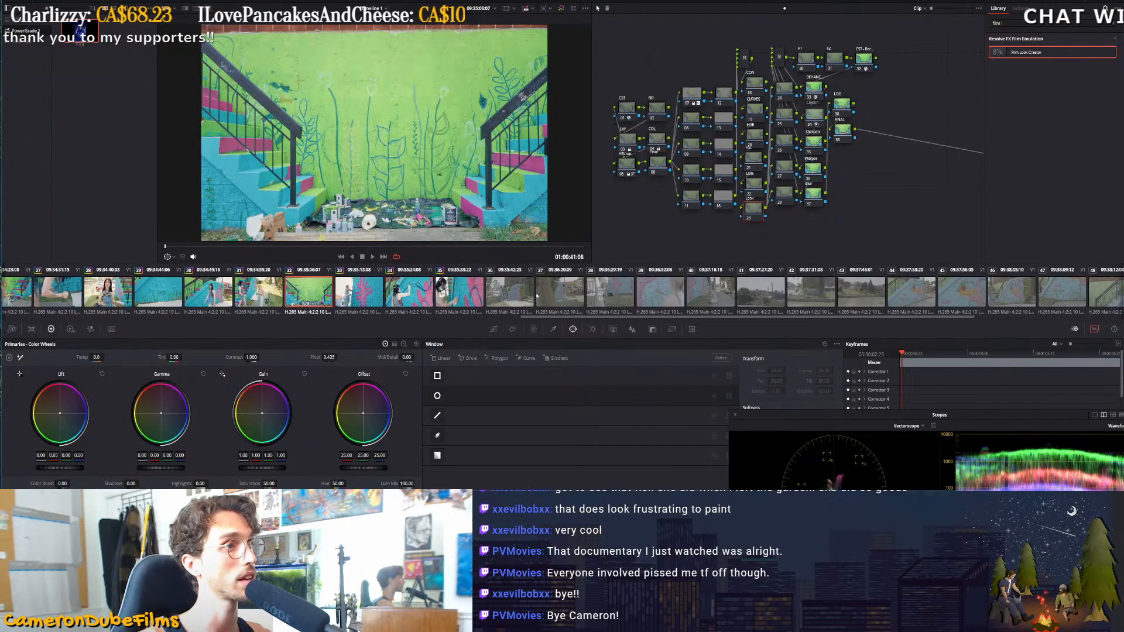
left_click(523, 297)
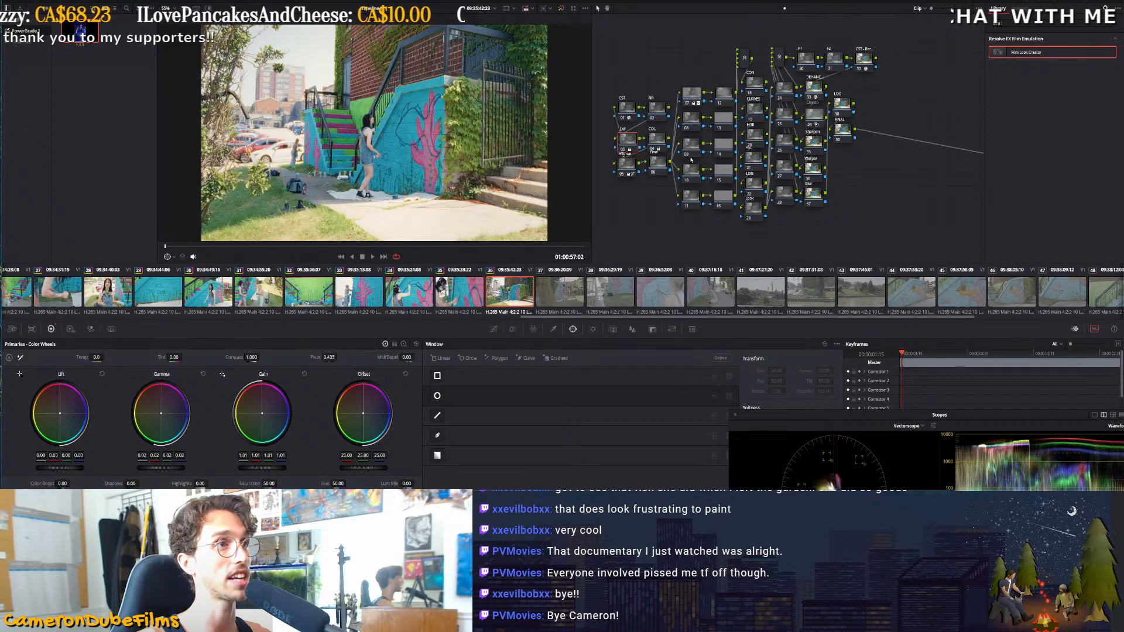
left_click(628, 141)
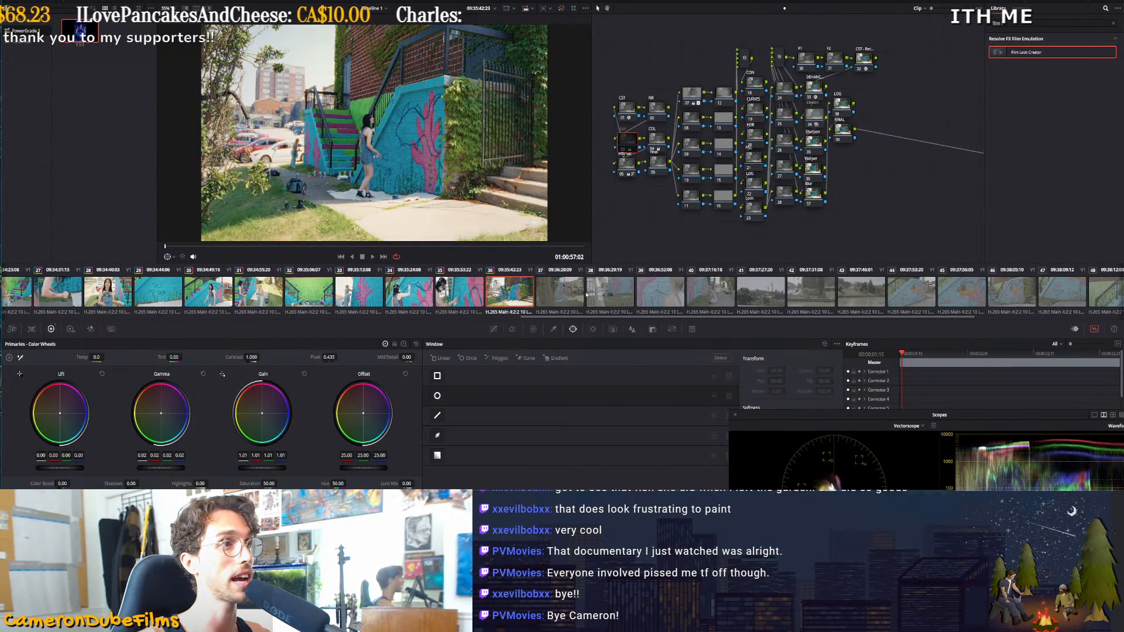
left_click(561, 296)
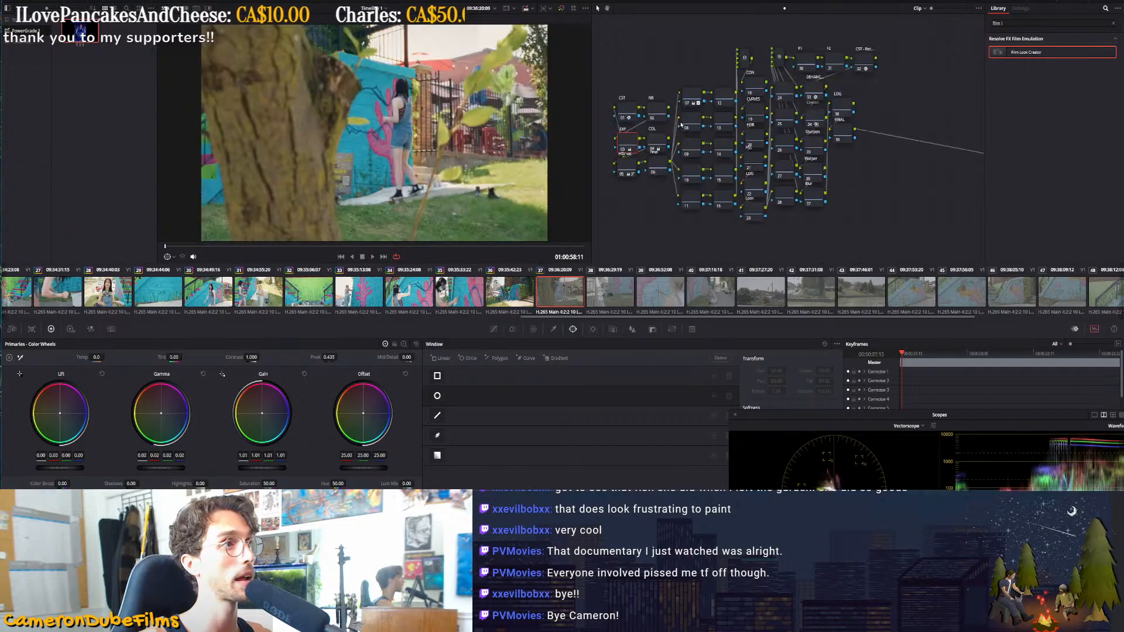
left_click(632, 141)
Apply the shared grade to the thirty-eighth and thirty-ninth clips and disable the exposure node on both
left_click(612, 295)
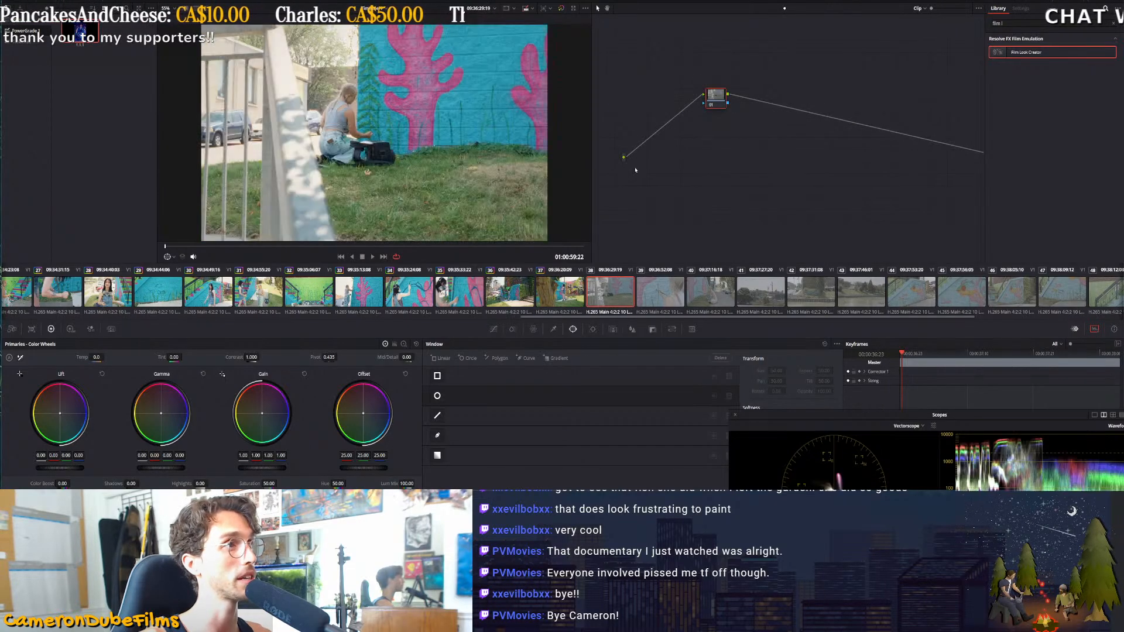
left_click(633, 142)
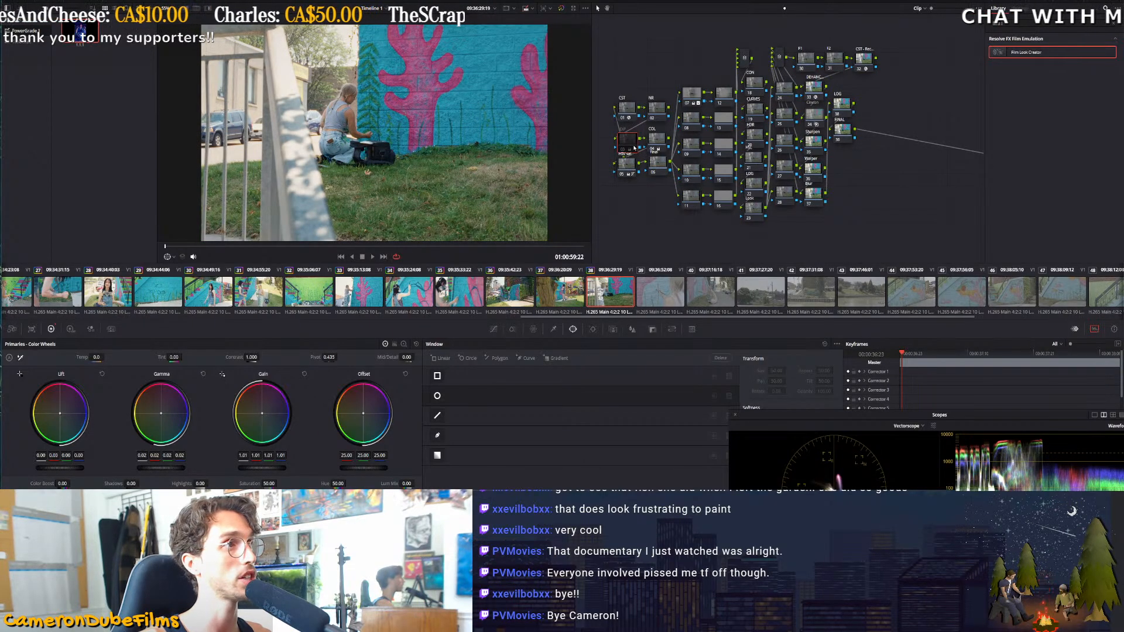
left_click(656, 288)
key("ctrl+d")
key("ctrl+d")
key("ctrl+d")
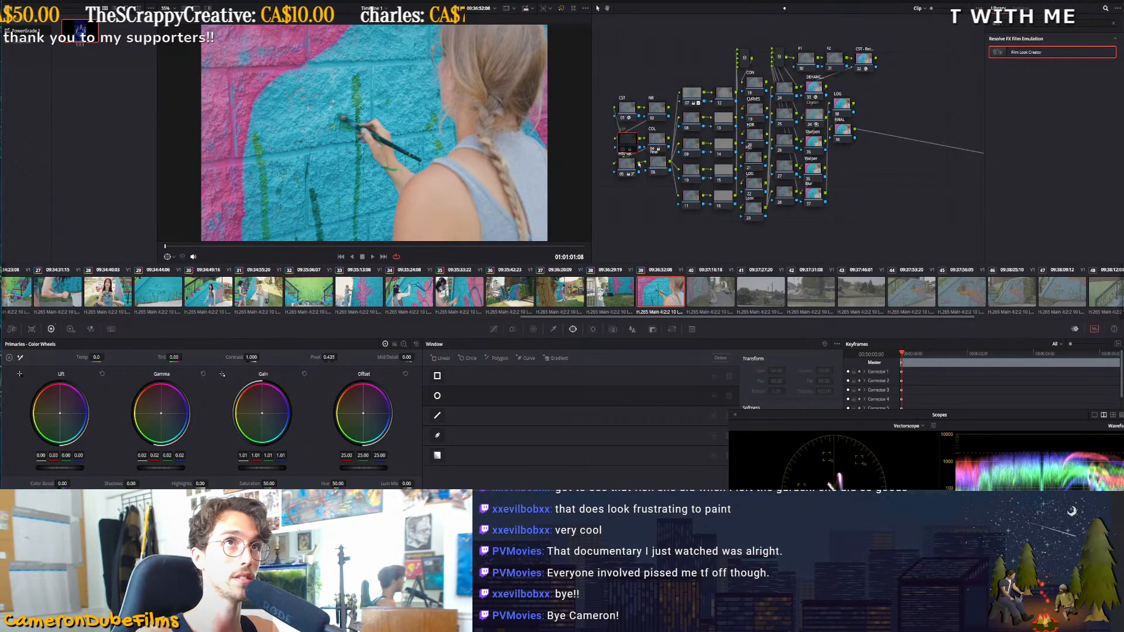
key("alt+space")
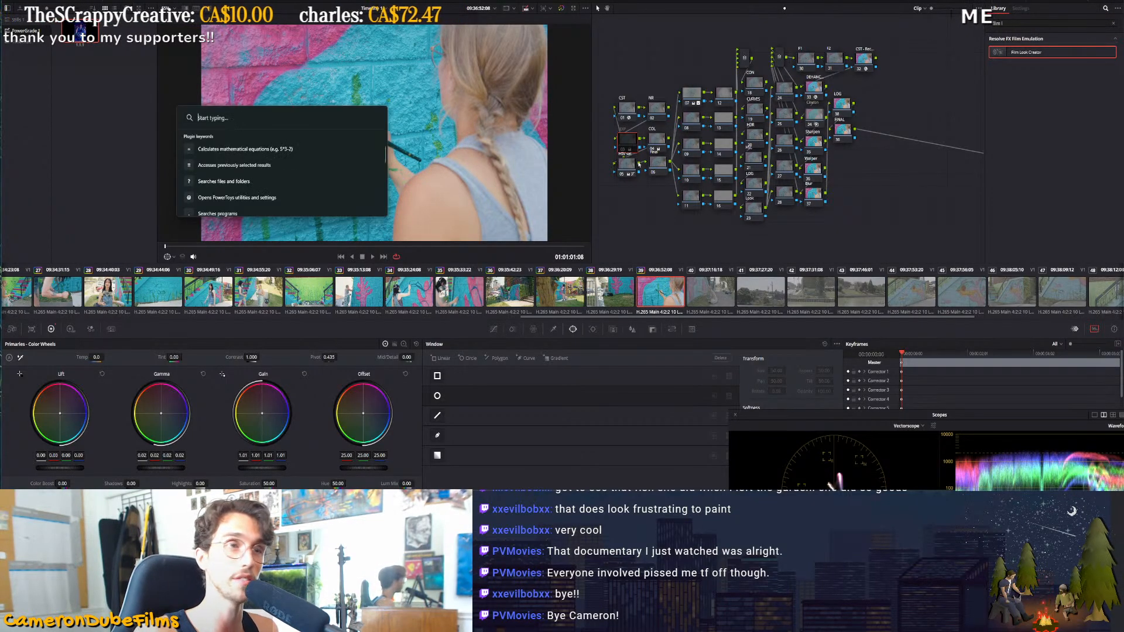
key("Escape")
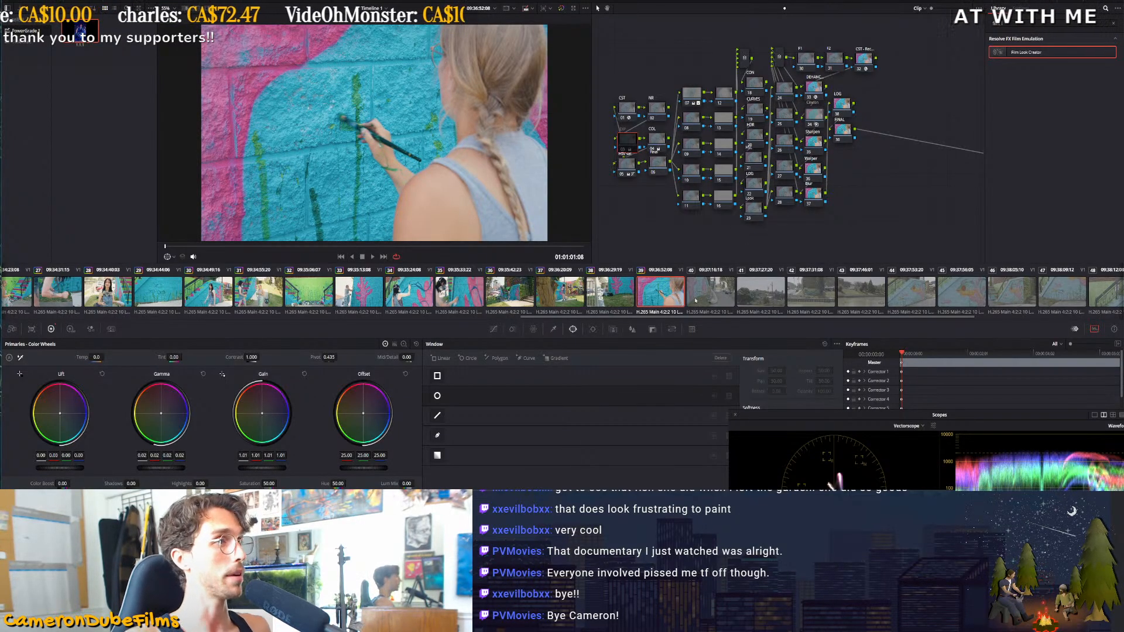
Shift the Light wheel's colour balance to X -0.01, Y 0.01 on the thirty-eighth clip's HDR node
left_click(507, 296)
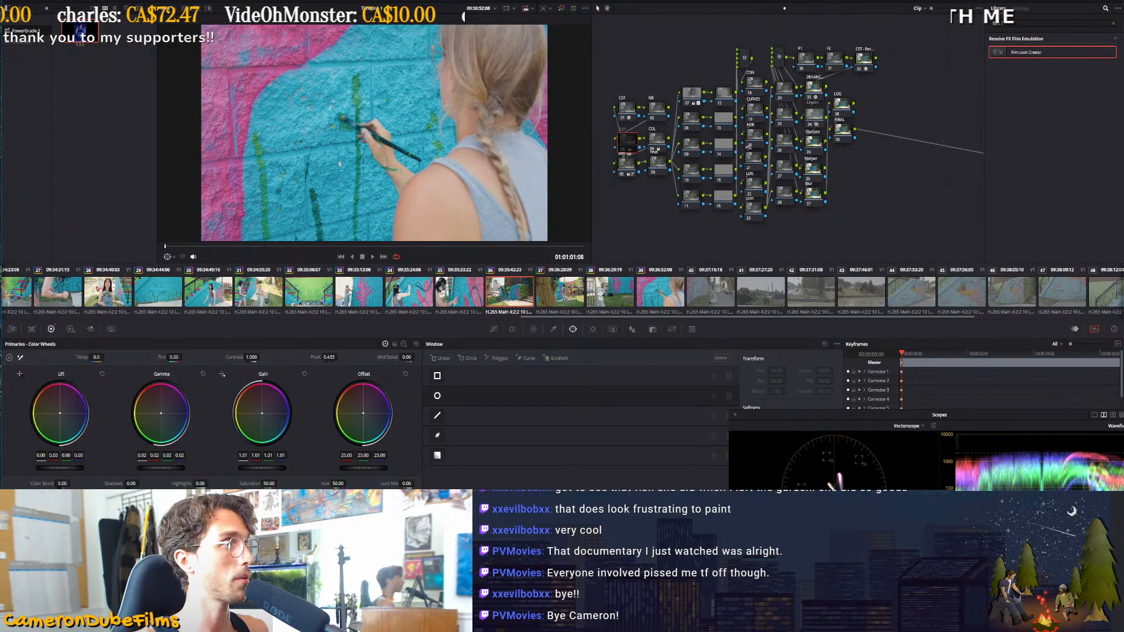
key("Down")
key("Down")
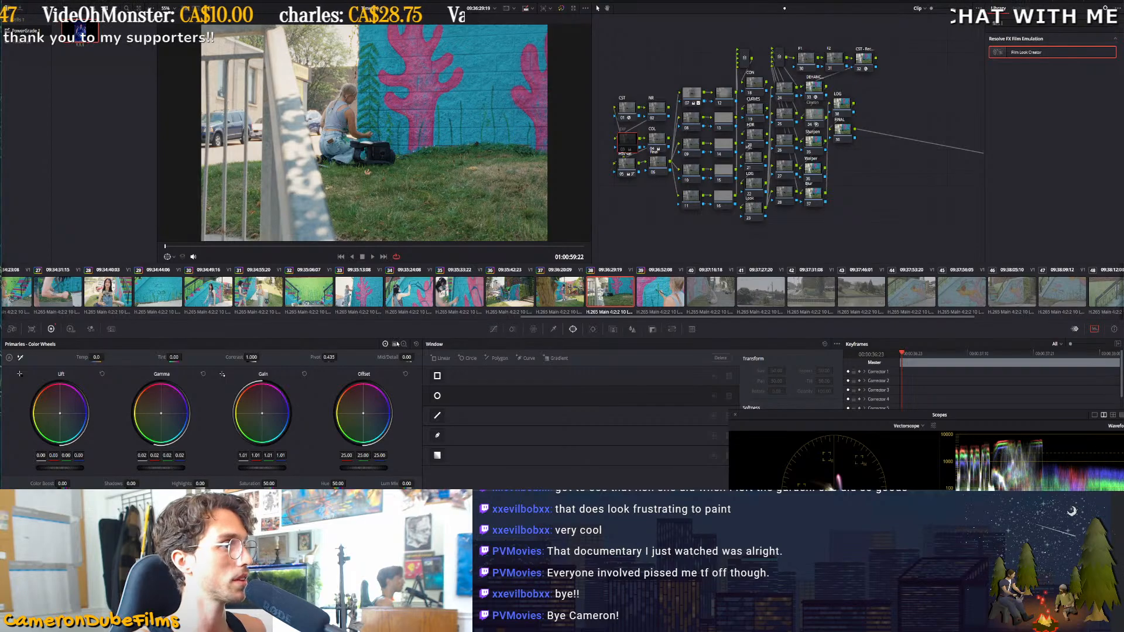
left_click(690, 205)
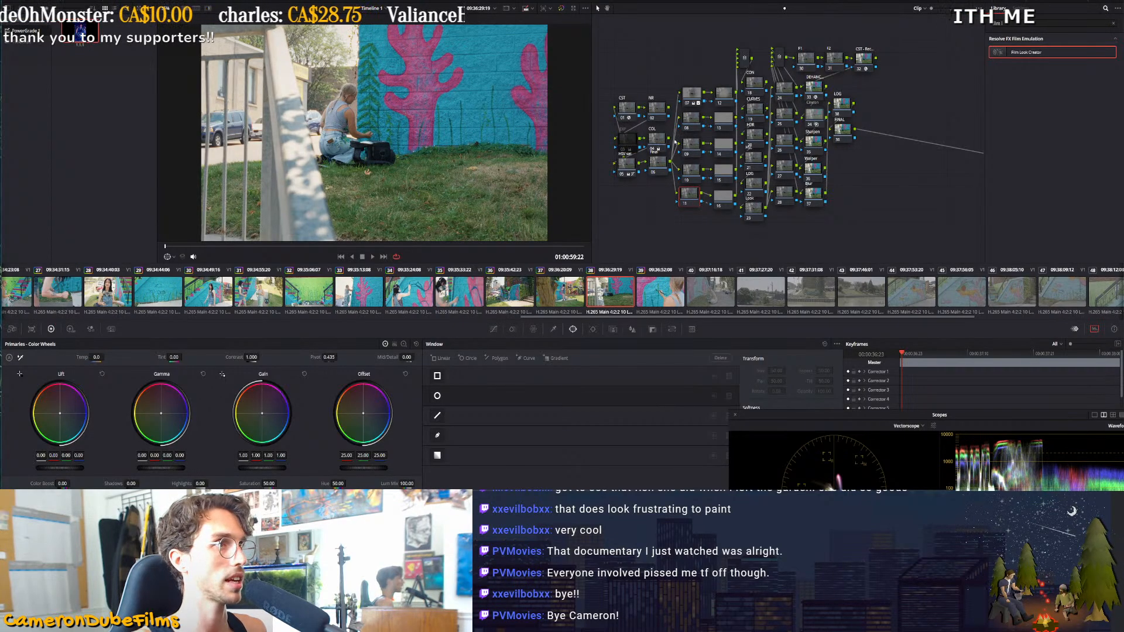
left_click(750, 139)
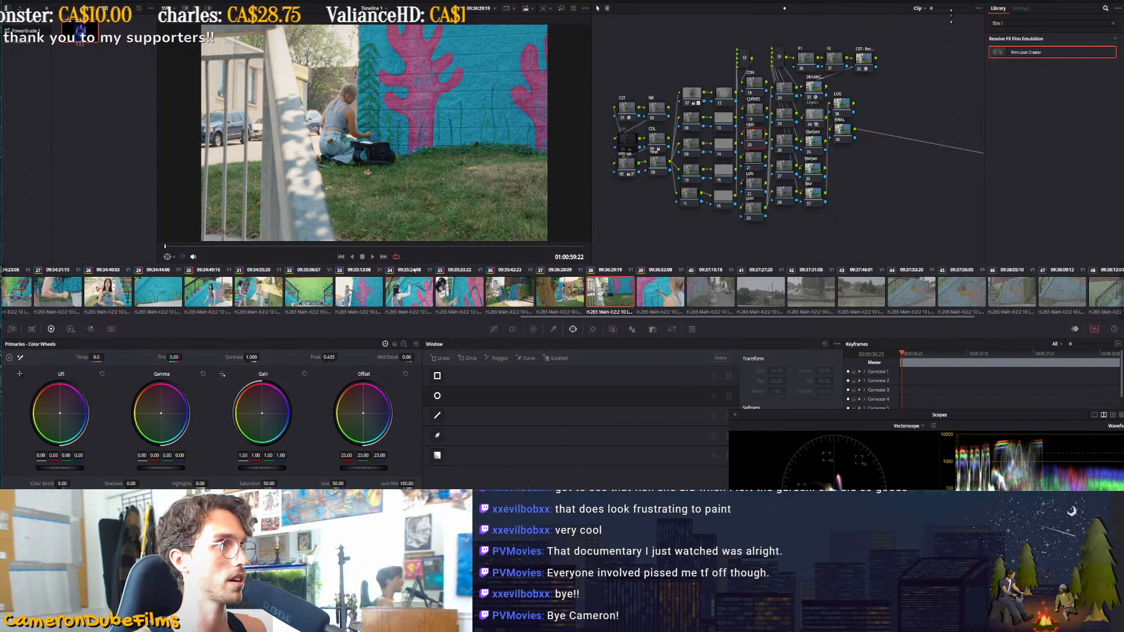
left_click(71, 329)
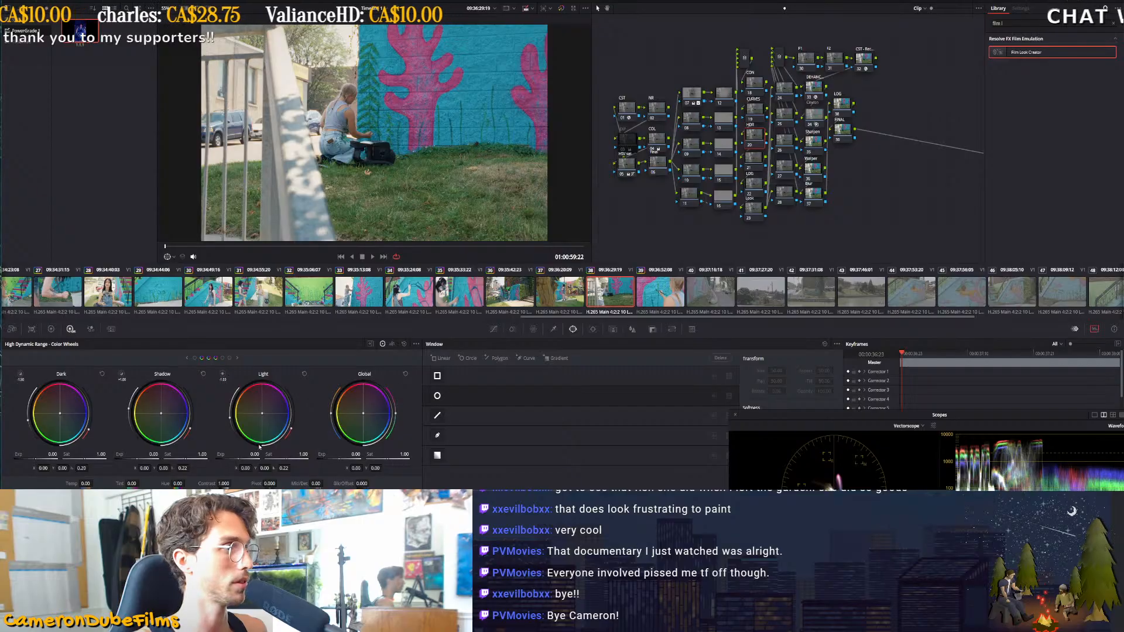
left_click_drag(264, 416, 261, 413)
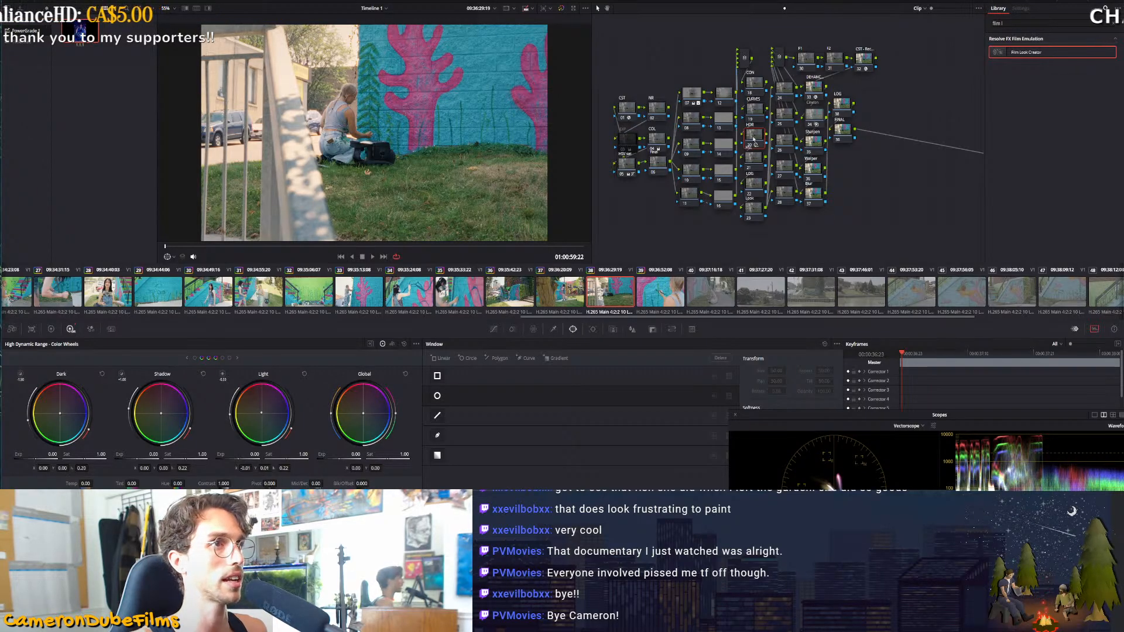
Toggle the thirty-eighth clip's node 34 off and on to compare its effect on the image
left_click(813, 118)
key("ctrl+d")
key("ctrl+d")
key("ctrl+d")
key("ctrl+d")
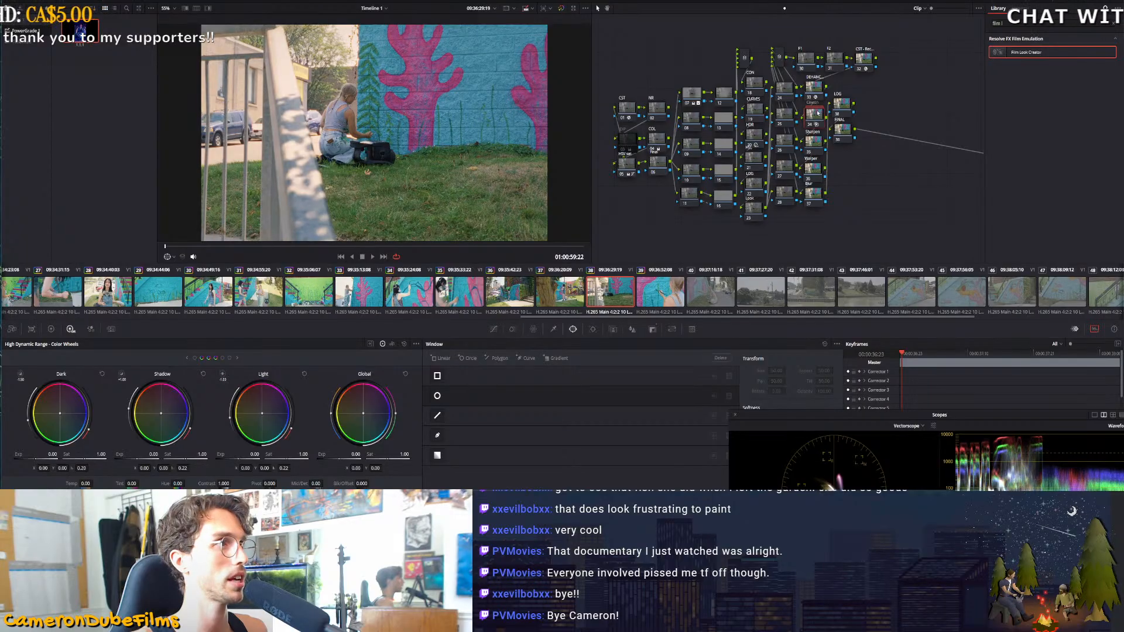
On the thirty-eighth clip's curves node, slightly raise the green in Hue Vs Sat and dip the yellow-green range in Hue Vs Hue
left_click(756, 110)
left_click(494, 329)
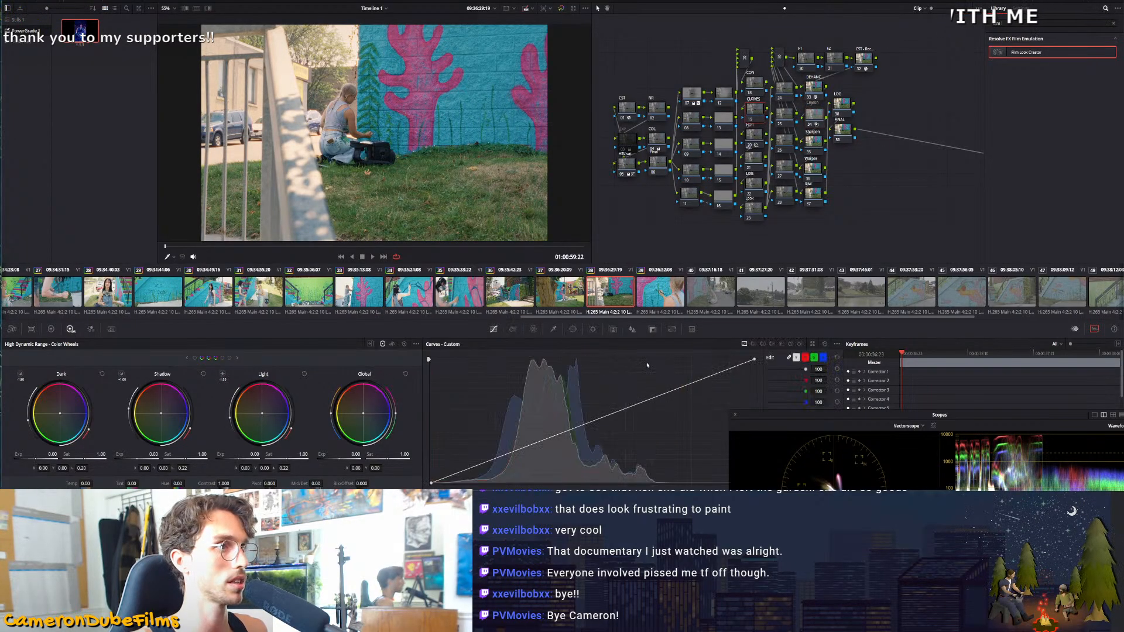
left_click(763, 345)
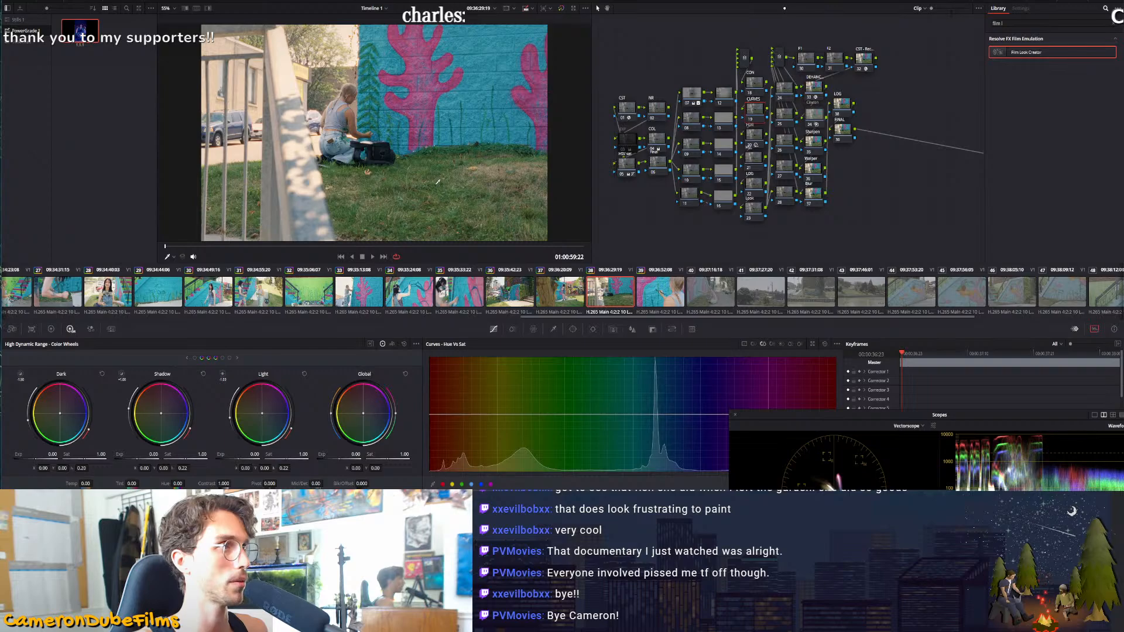
mouse_move(541, 414)
left_mouse_down()
mouse_move(542, 378)
mouse_move(543, 412)
left_mouse_up()
left_click(753, 344)
mouse_move(502, 414)
left_mouse_down()
mouse_move(506, 440)
mouse_move(504, 424)
left_mouse_up()
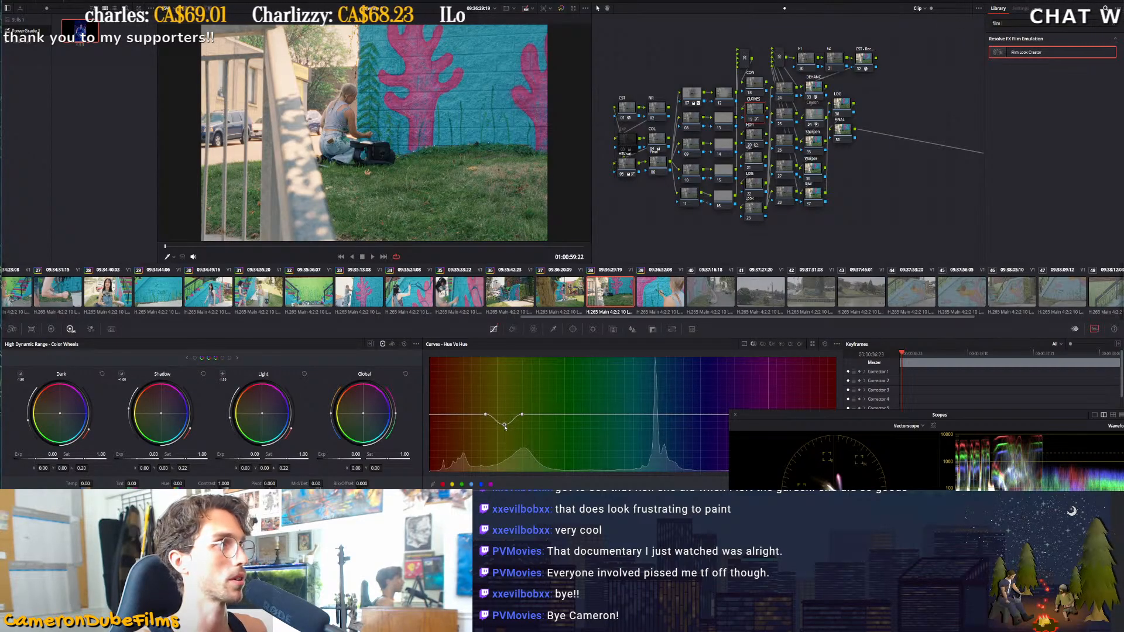
Anchor the reds on the Hue Vs Sat curve and pull down the saturation of the yellow range
left_click(763, 343)
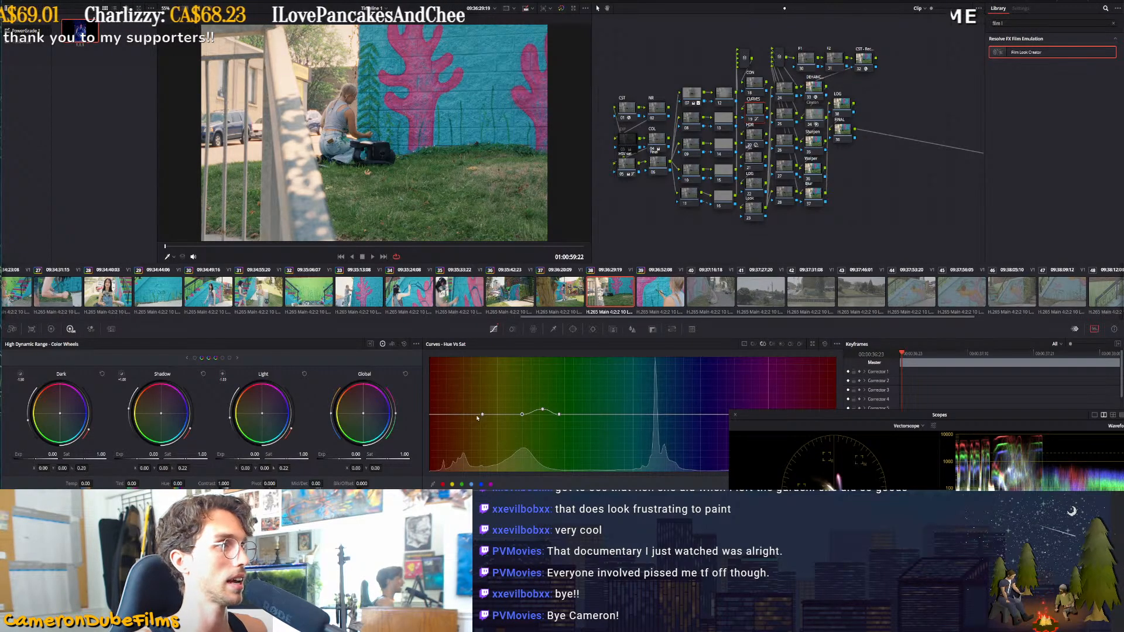
left_click(450, 415)
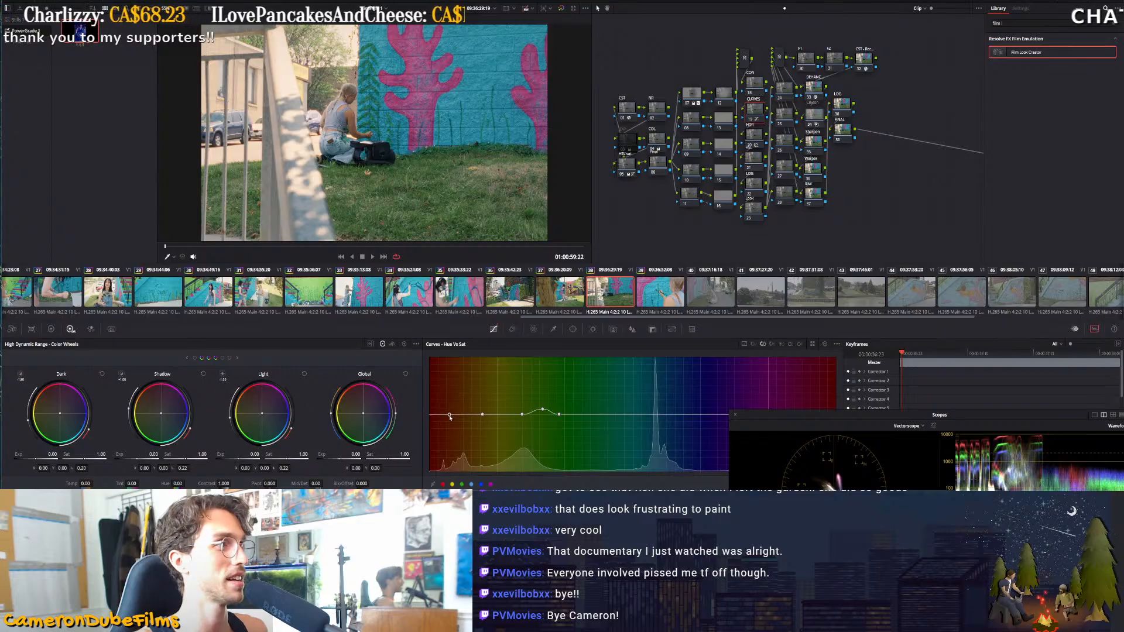
mouse_move(483, 415)
left_mouse_down()
mouse_move(488, 482)
mouse_move(488, 428)
left_mouse_up()
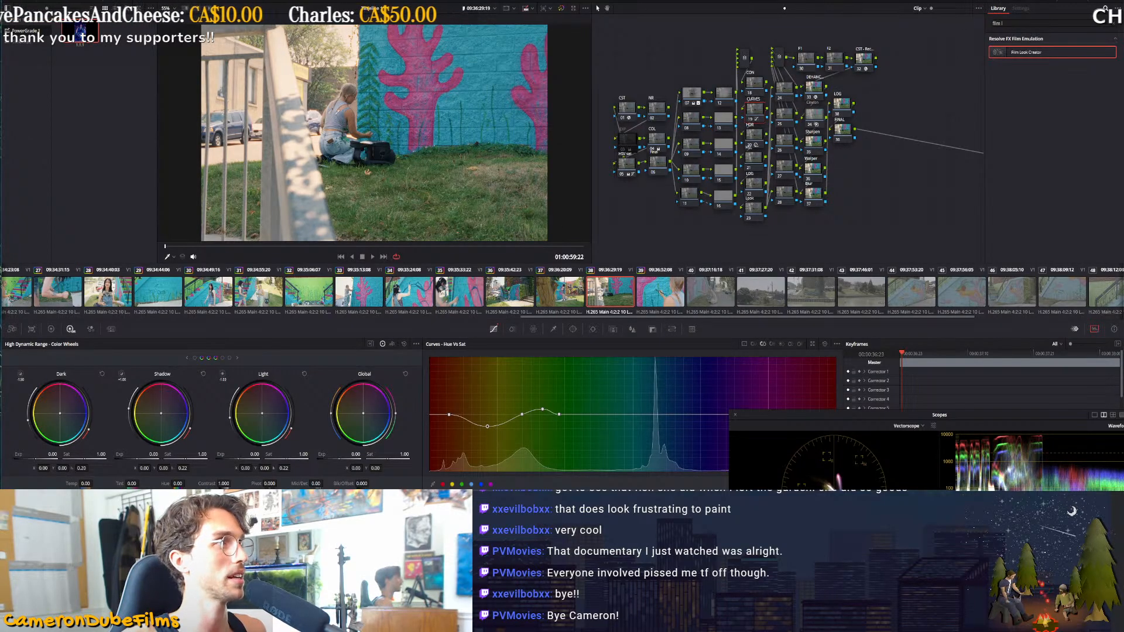
On the HDR node, shift the Light wheel's balance to X -0.02, Y 0.02, adjust its zone range and compare the node off and on
left_click(760, 144)
left_click_drag(262, 415, 261, 412)
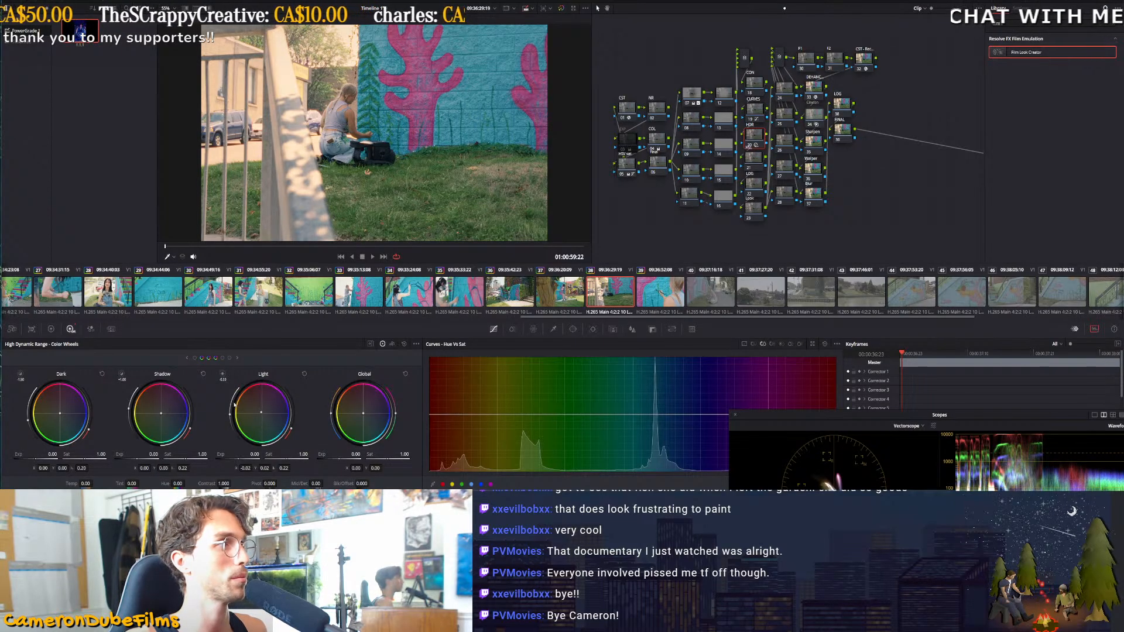
left_click_drag(228, 418, 230, 417)
key("ctrl+d")
key("ctrl+d")
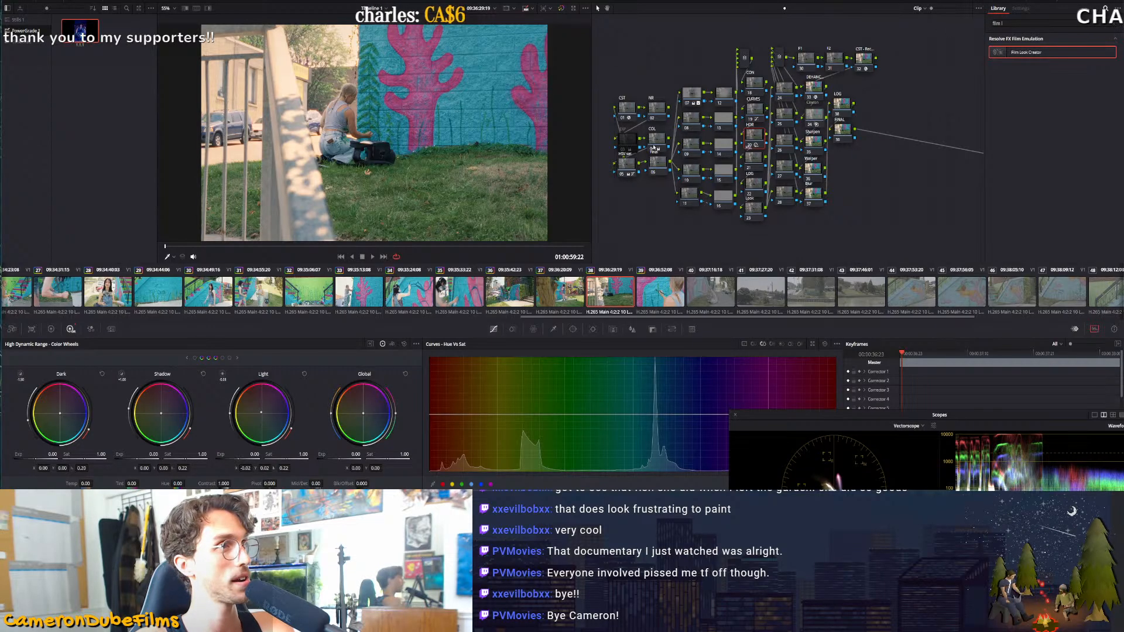
Open the thirty-ninth clip, the close-up of the painted mural, for grading
scroll(472, 300, "right", 5)
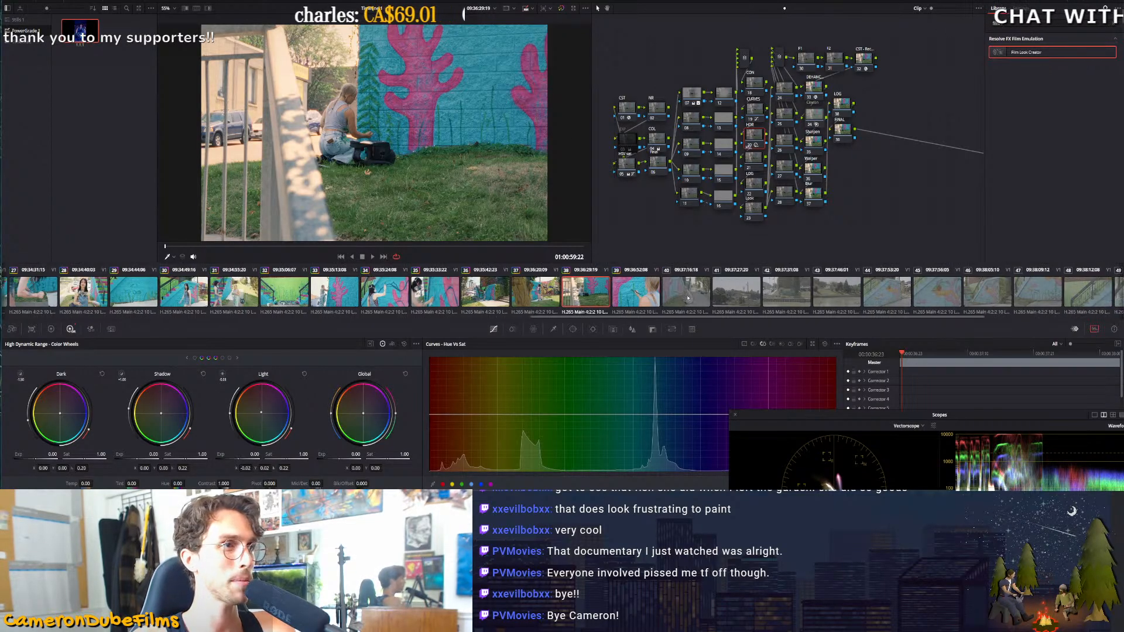
left_click(372, 294)
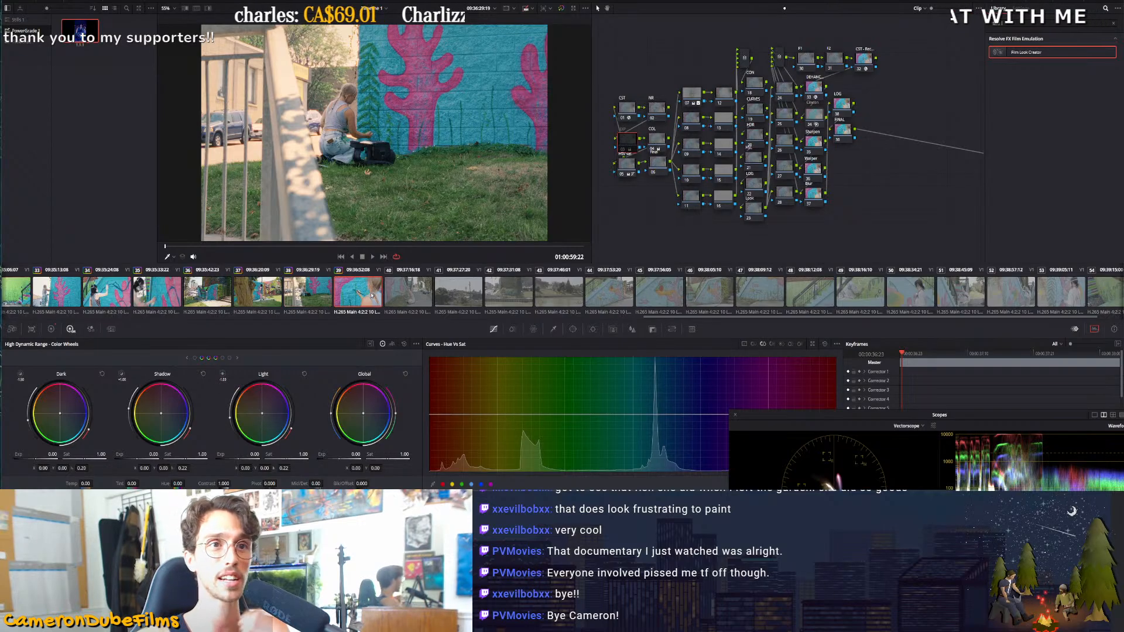